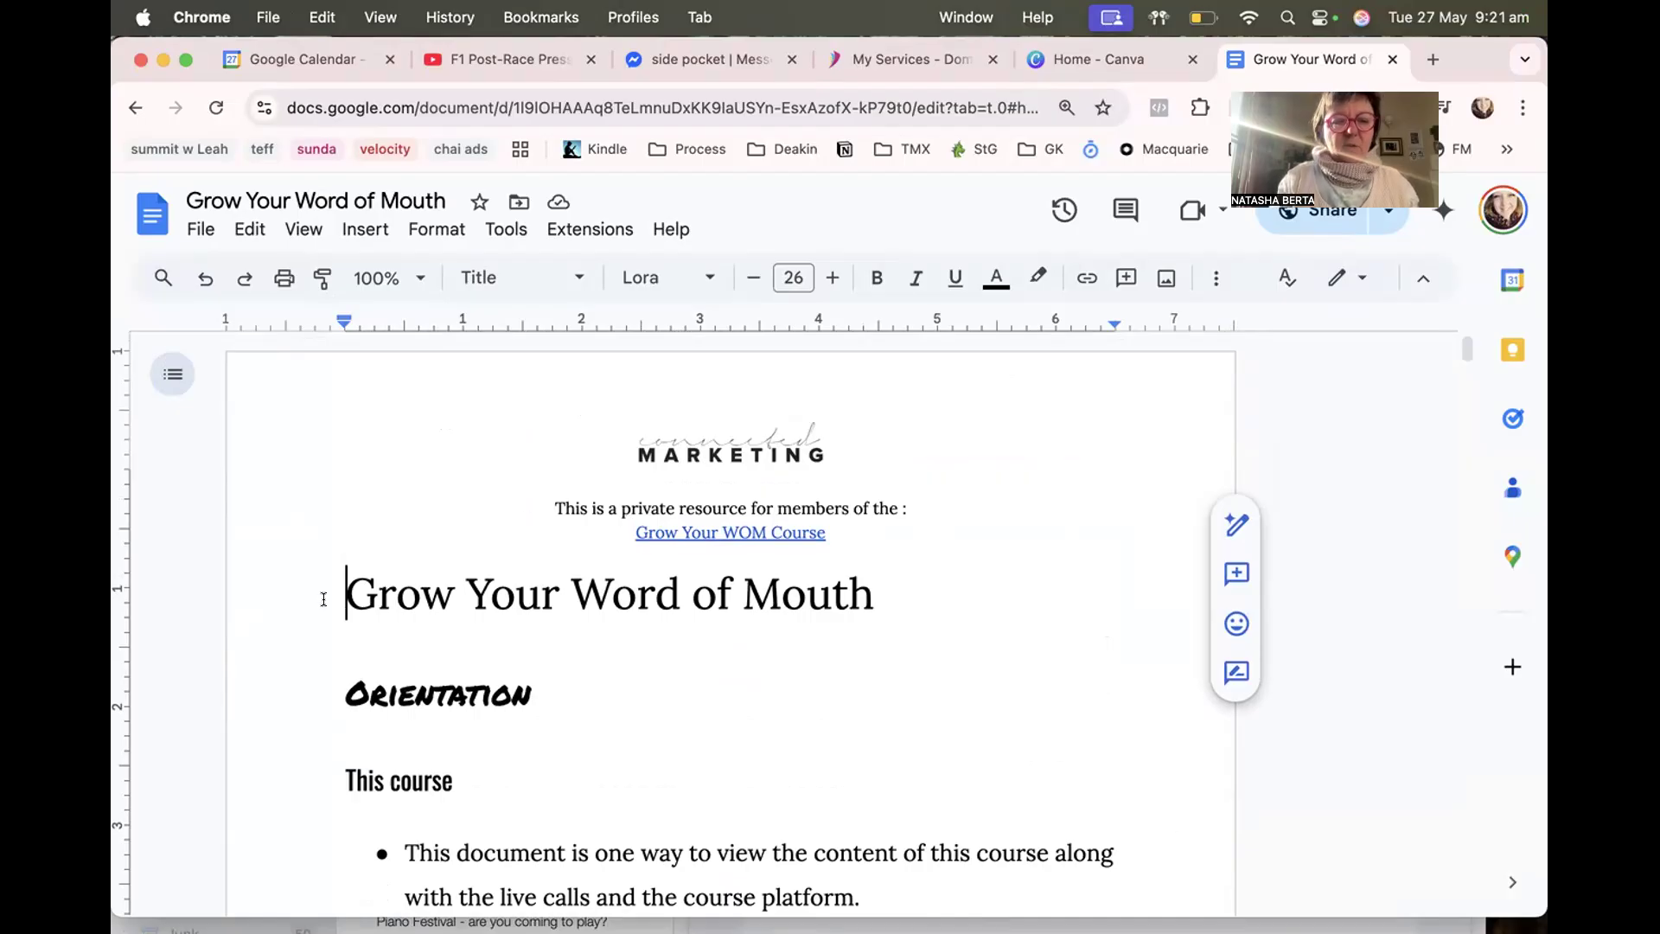
Examine the styles of the "Grow Your Word of Mouth" title, the "Orientation" heading and the "This course" subheading.
left_click_drag(339, 593, 493, 595)
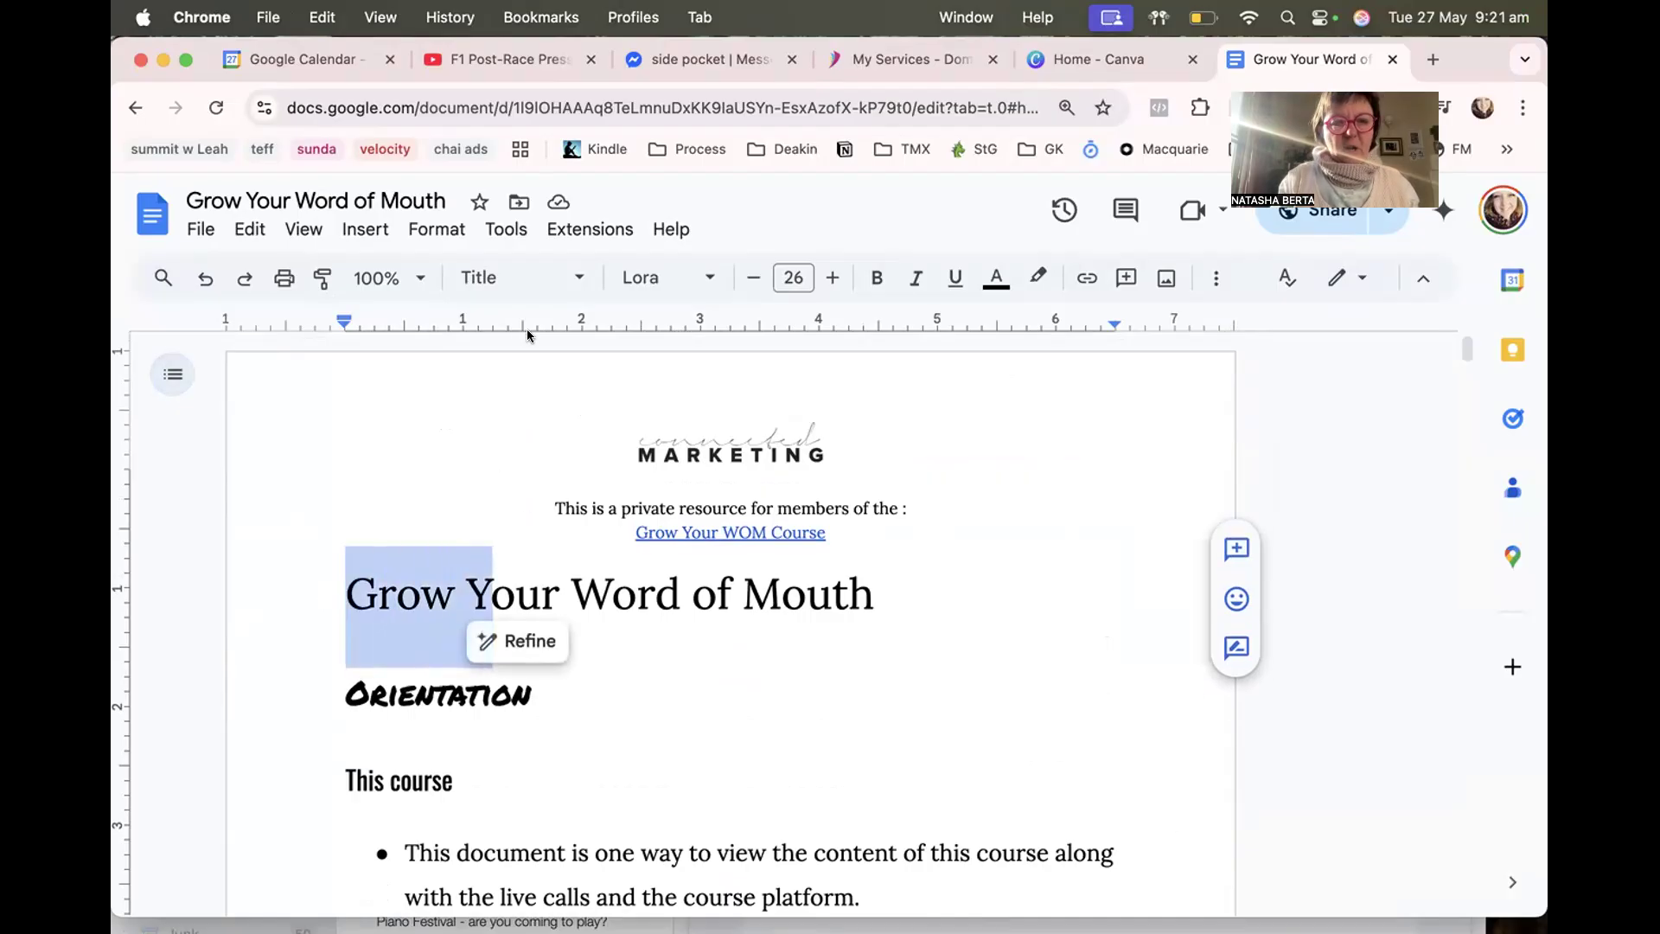
left_click_drag(349, 694, 433, 704)
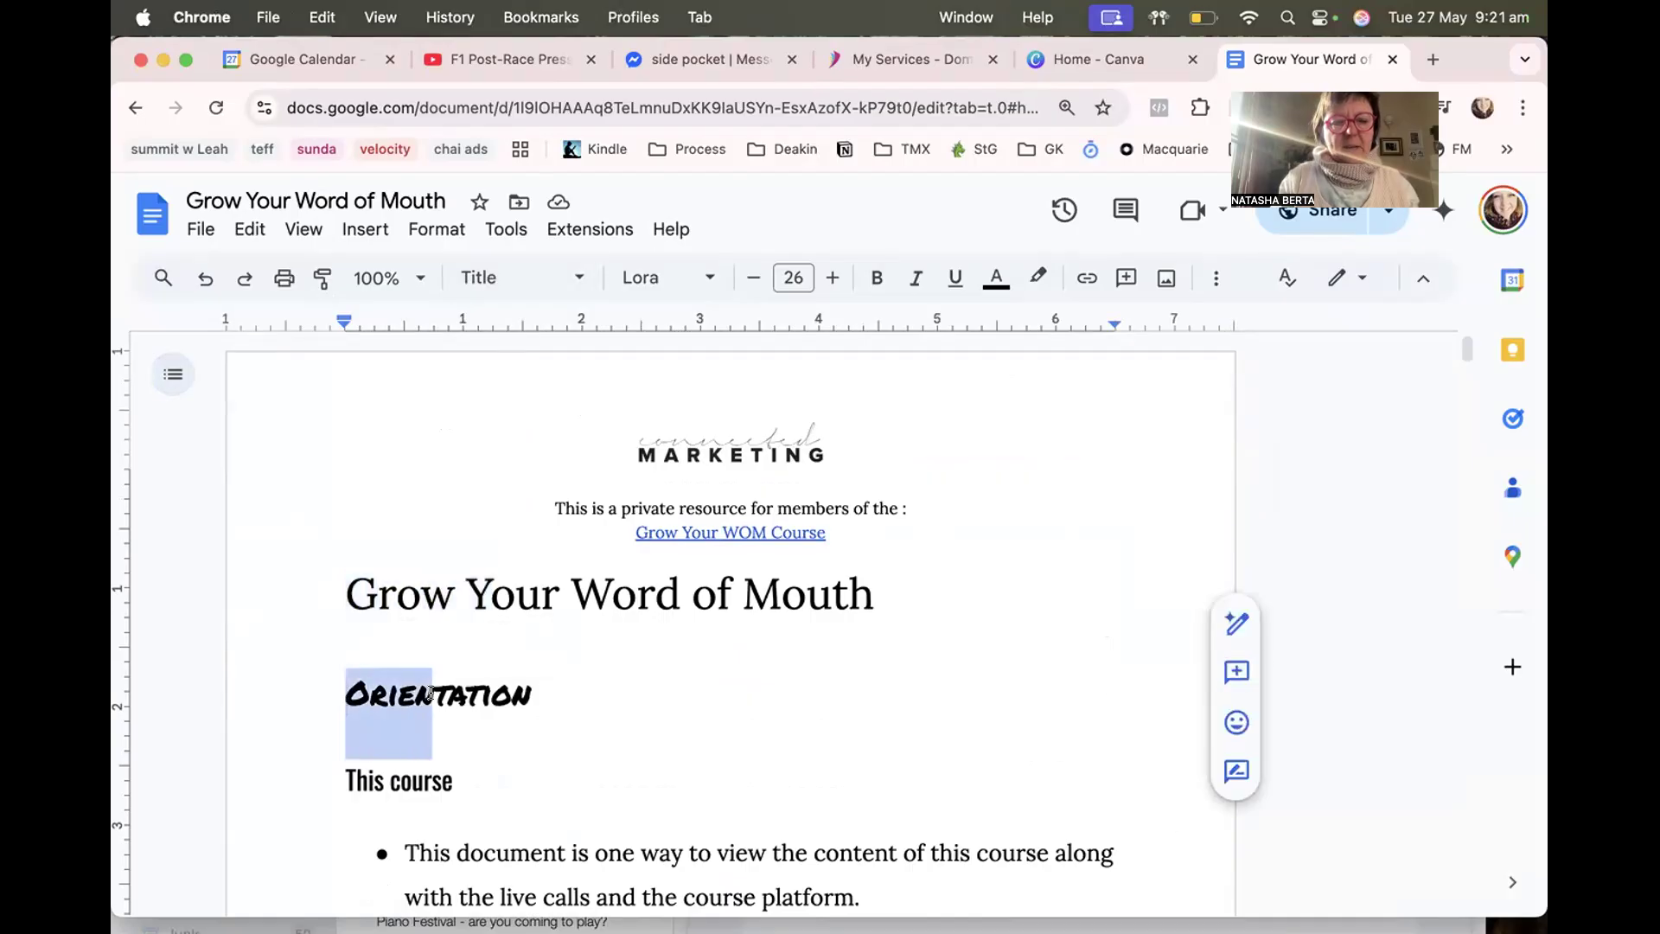
left_click_drag(346, 781, 424, 782)
scroll(496, 682, "down", 1)
scroll(497, 682, "up", 1)
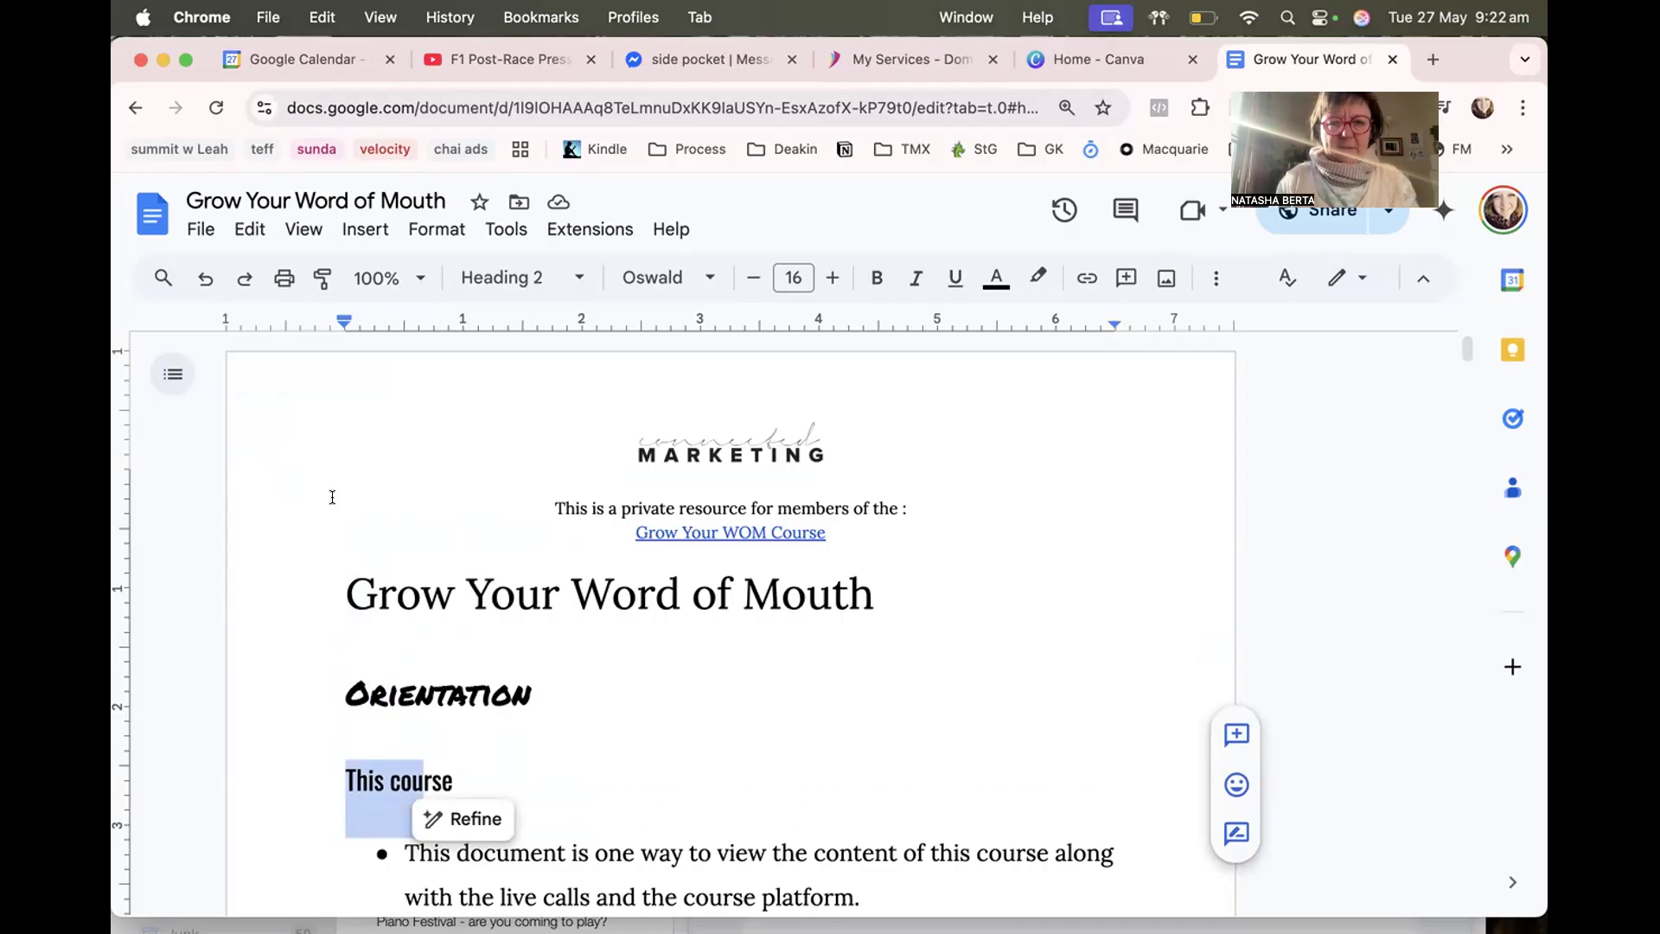
Show the document outline and look through its full list of headings.
left_click(163, 373)
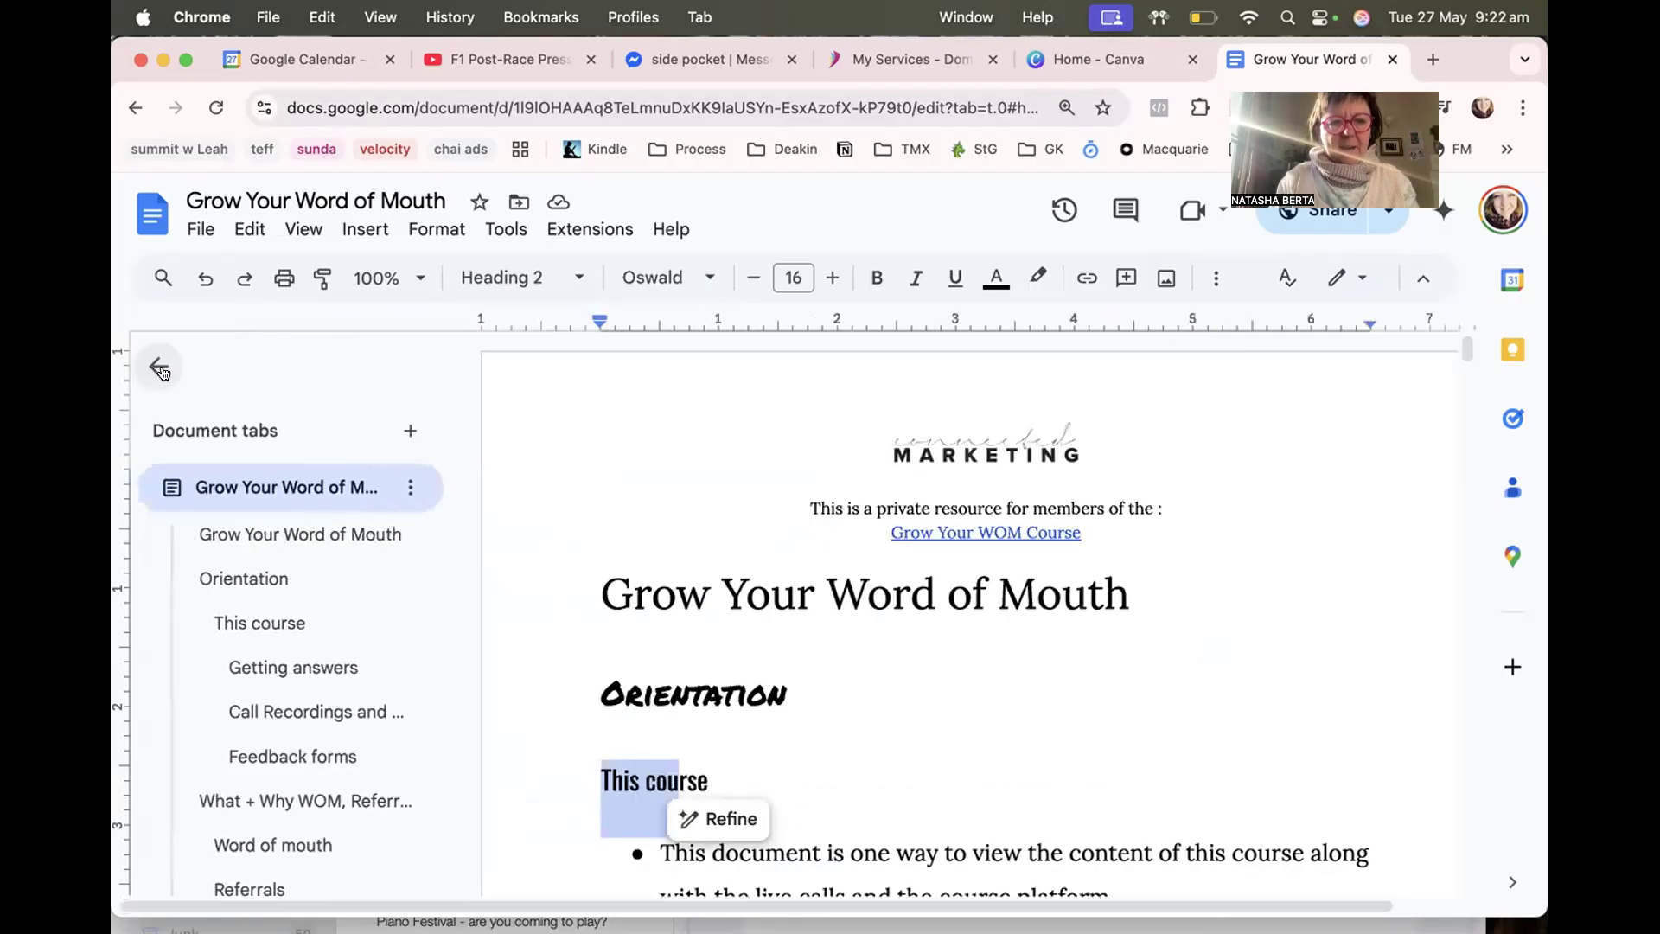
scroll(294, 657, "down", 5)
scroll(270, 697, "down", 2)
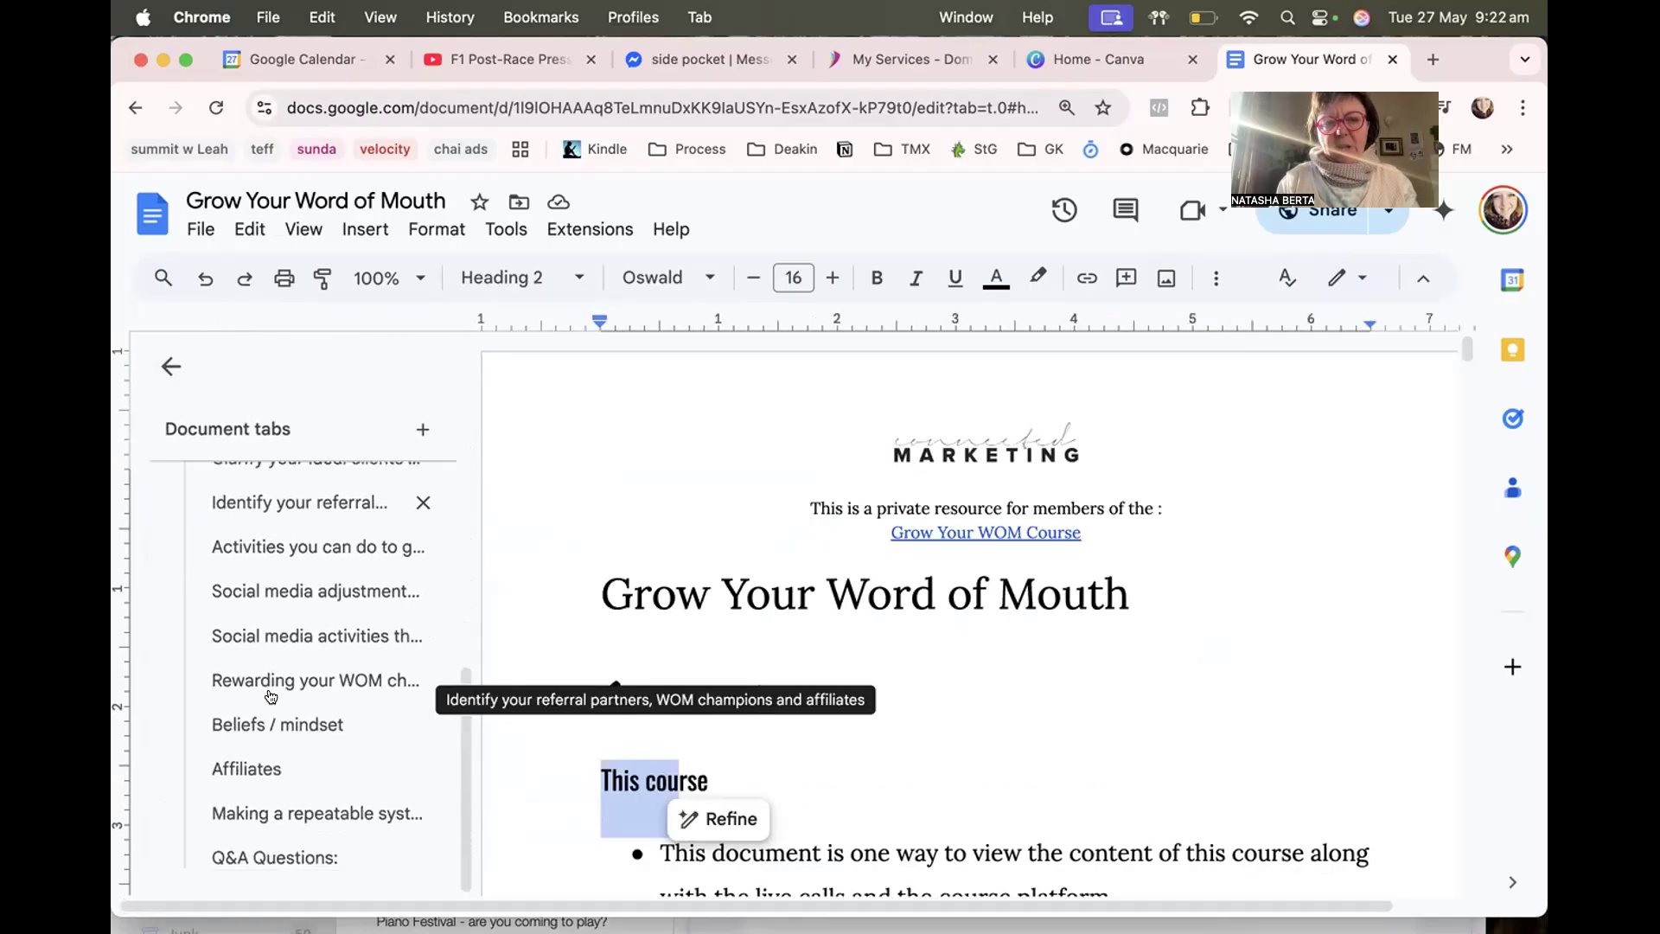
scroll(270, 697, "up", 8)
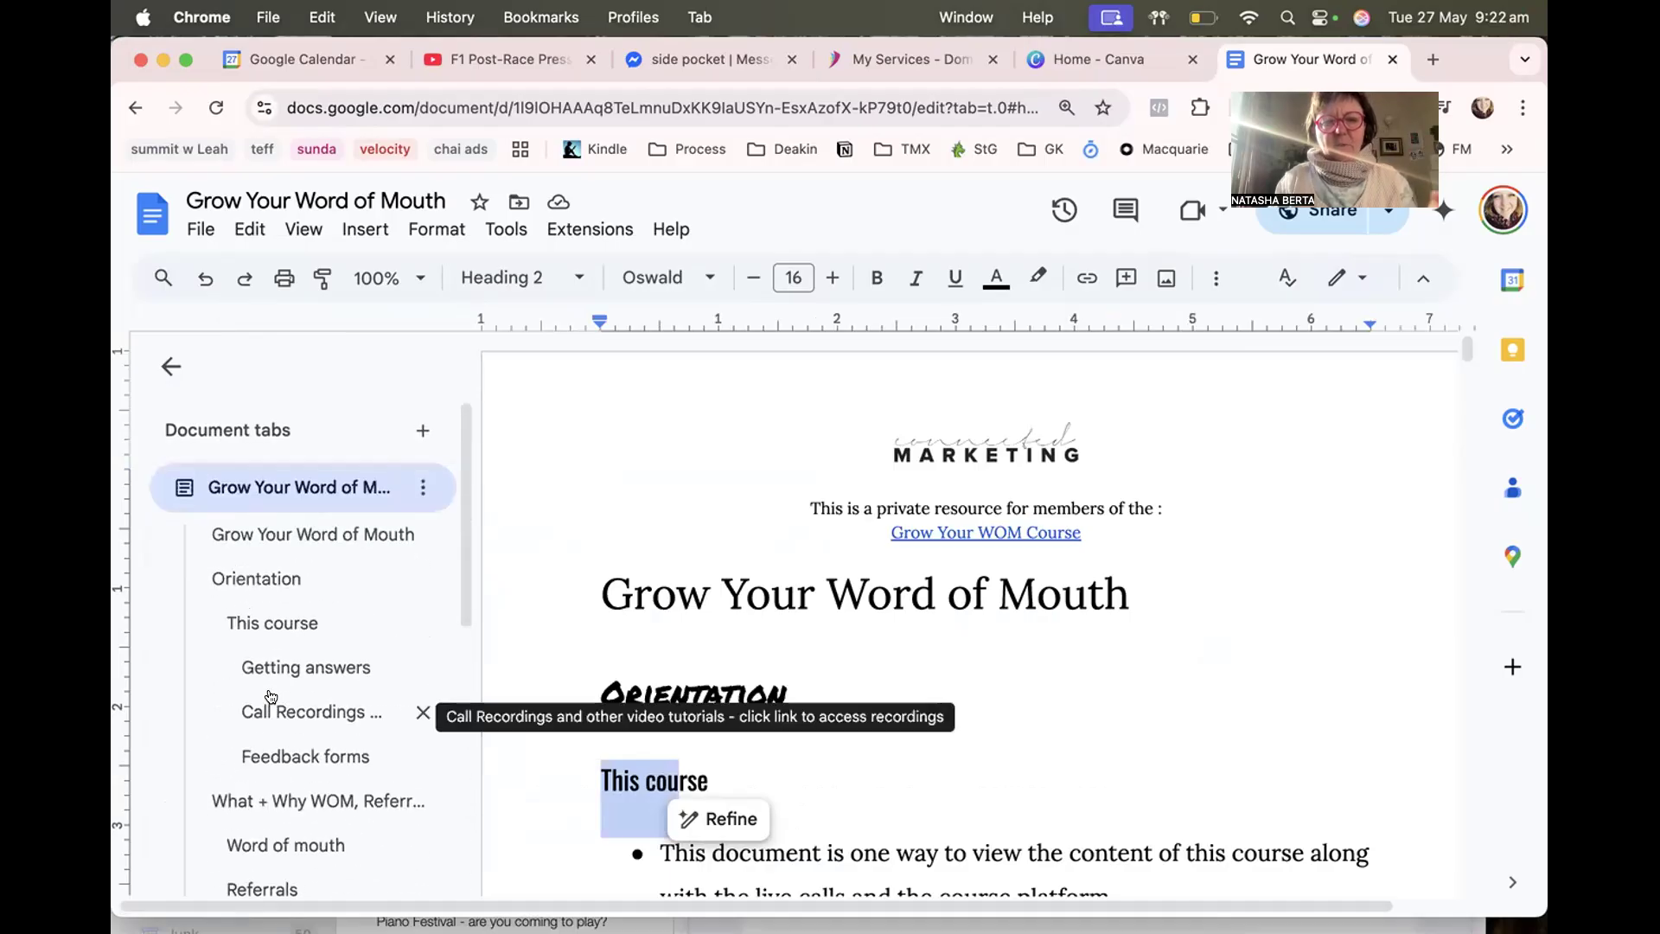
scroll(270, 697, "down", 4)
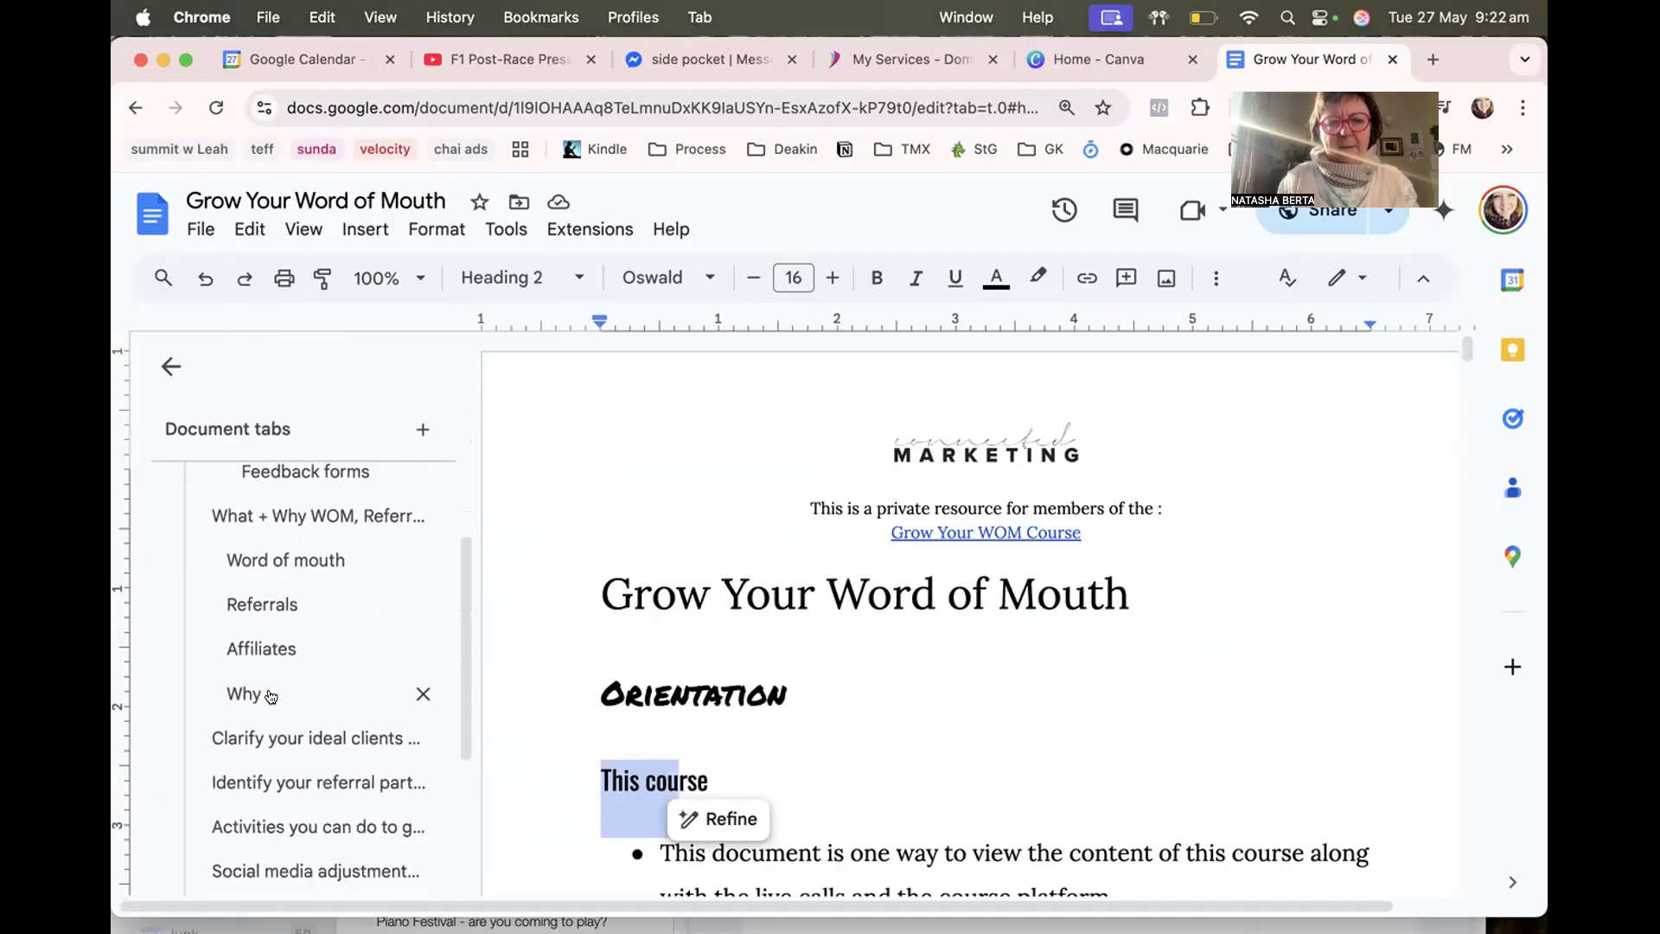
Read through the document body from the Orientation section to the Why subsection, watching how the outline follows.
scroll(639, 774, "down", 5)
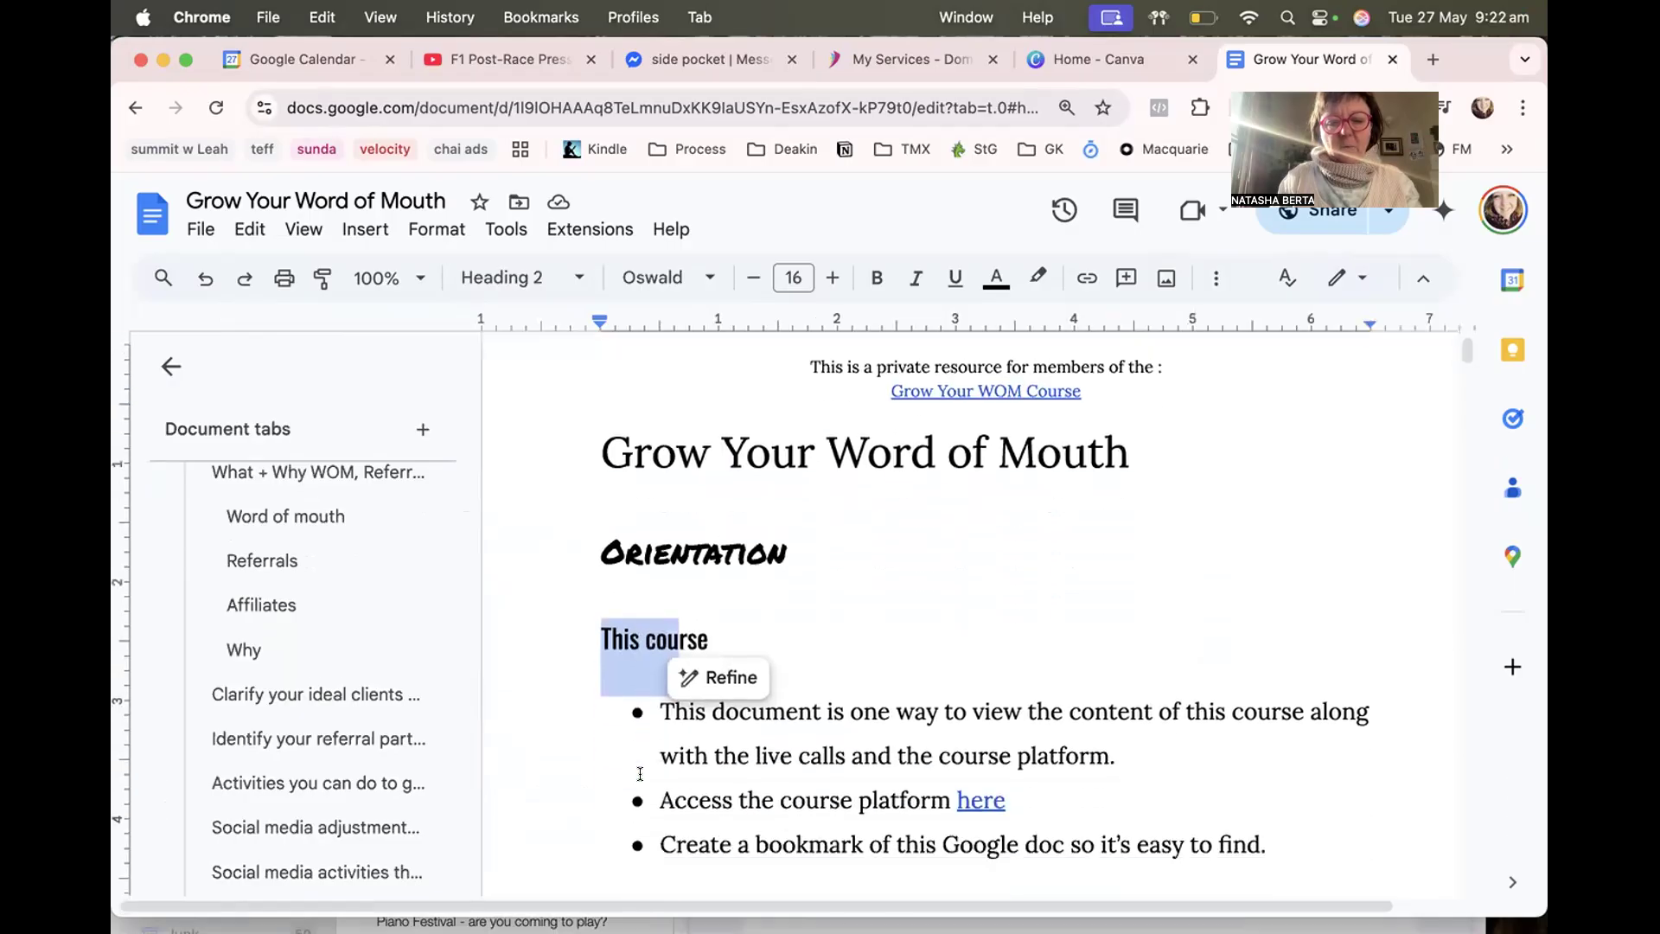
scroll(640, 774, "down", 5)
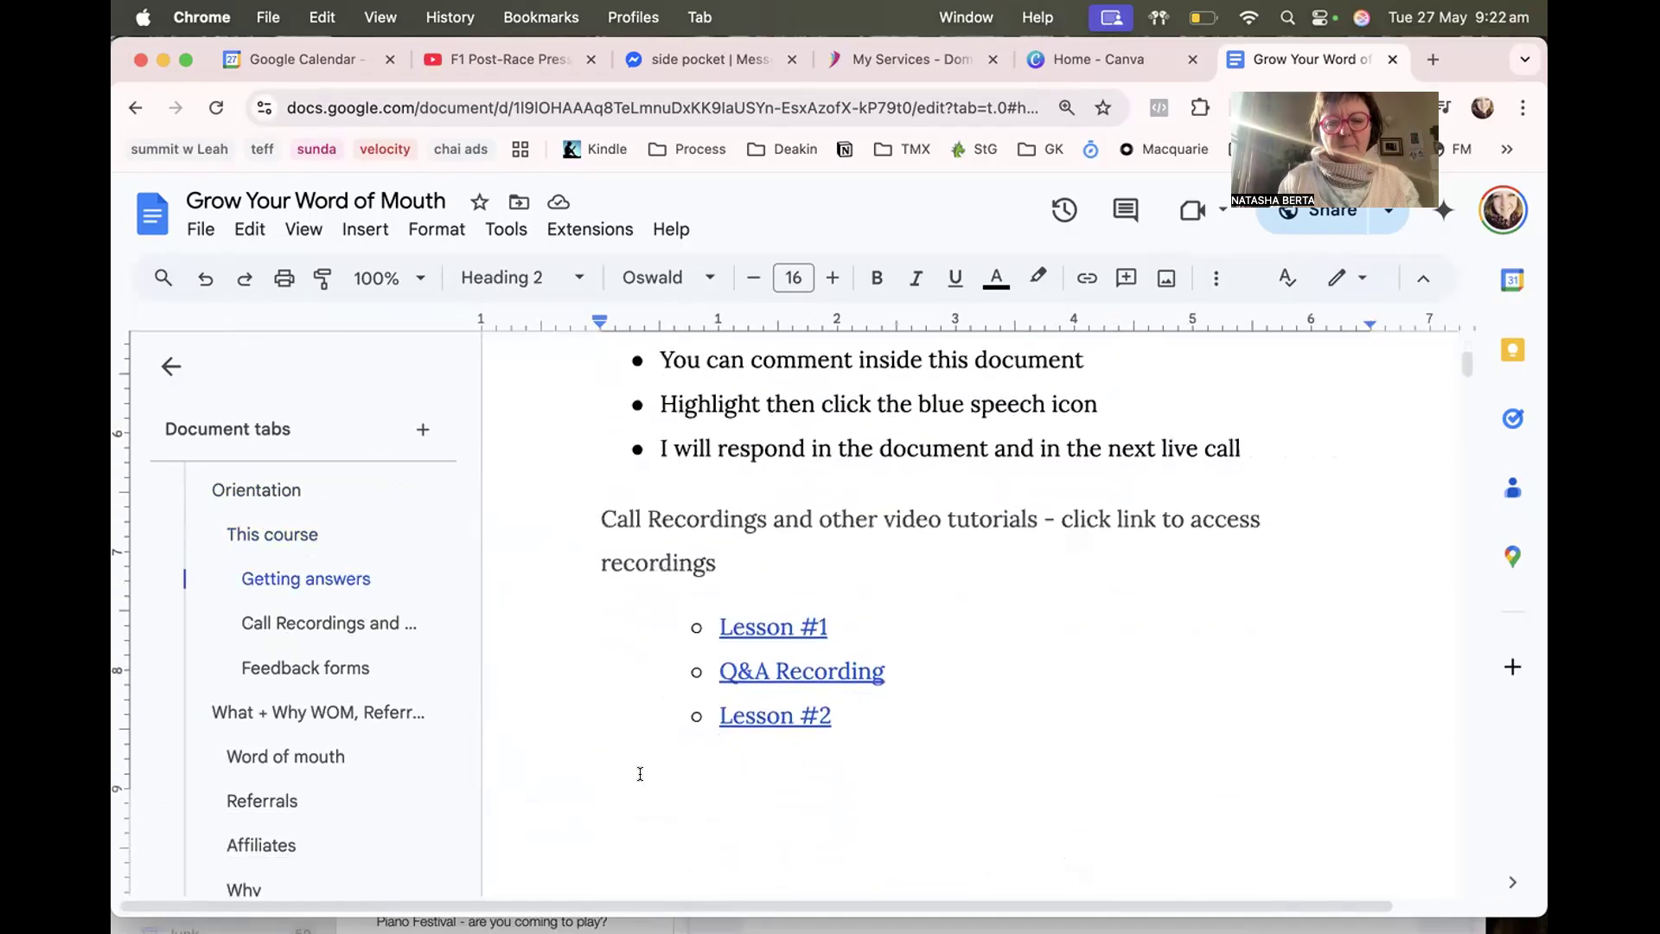
scroll(640, 774, "down", 4)
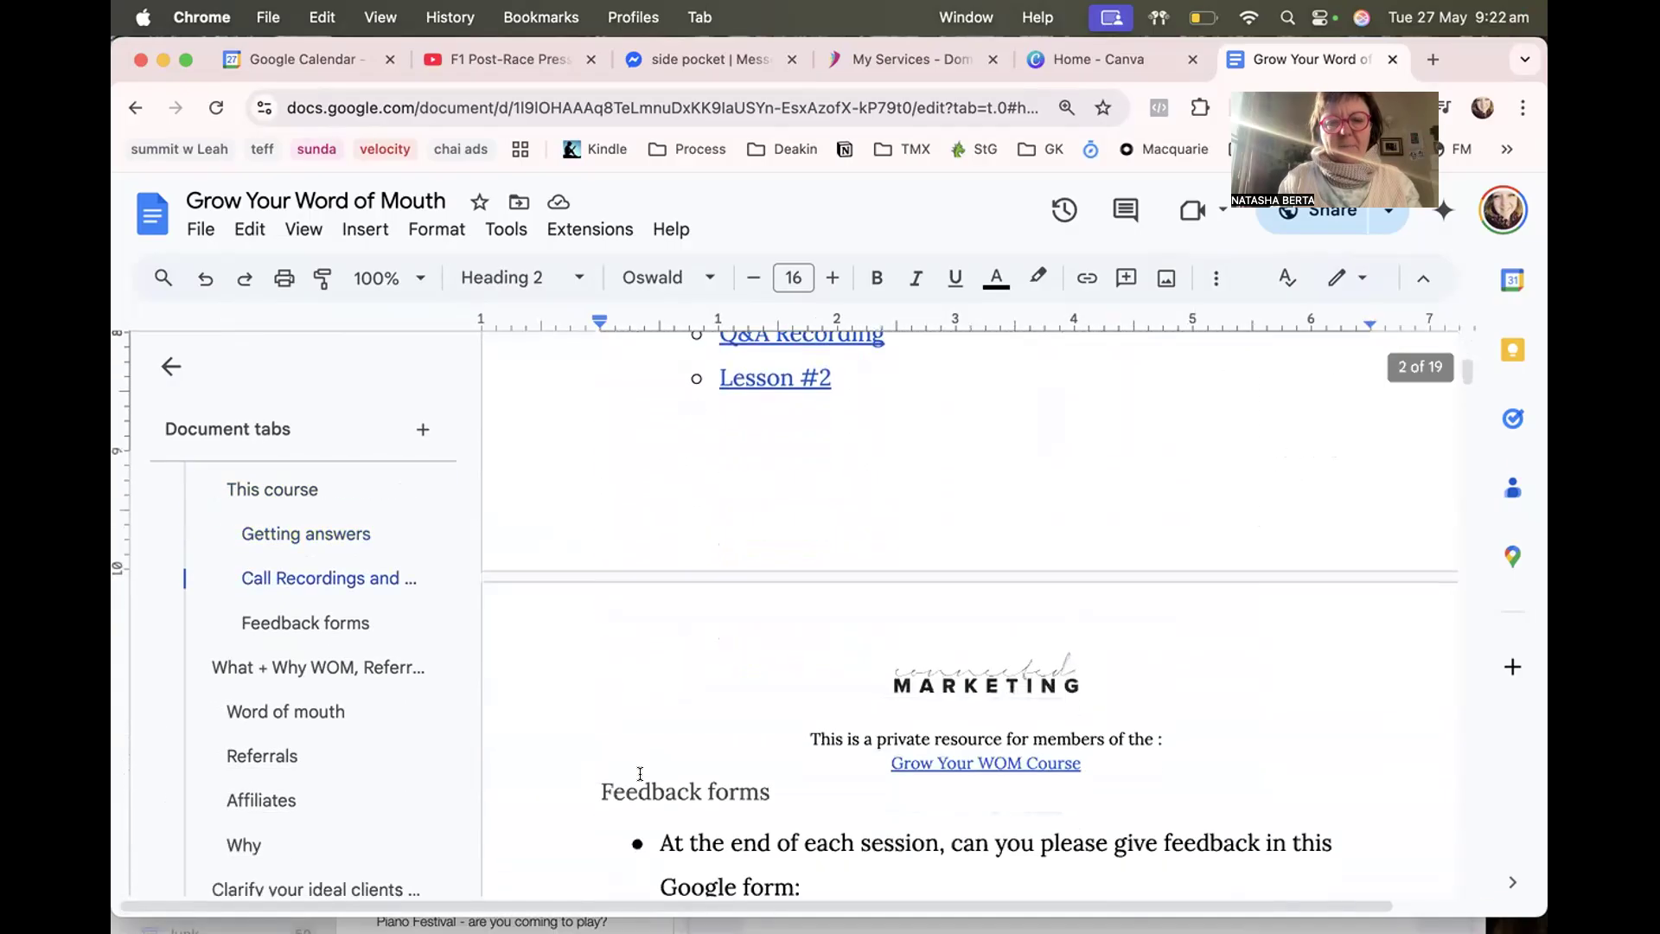
scroll(640, 774, "up", 3)
scroll(640, 774, "up", 1)
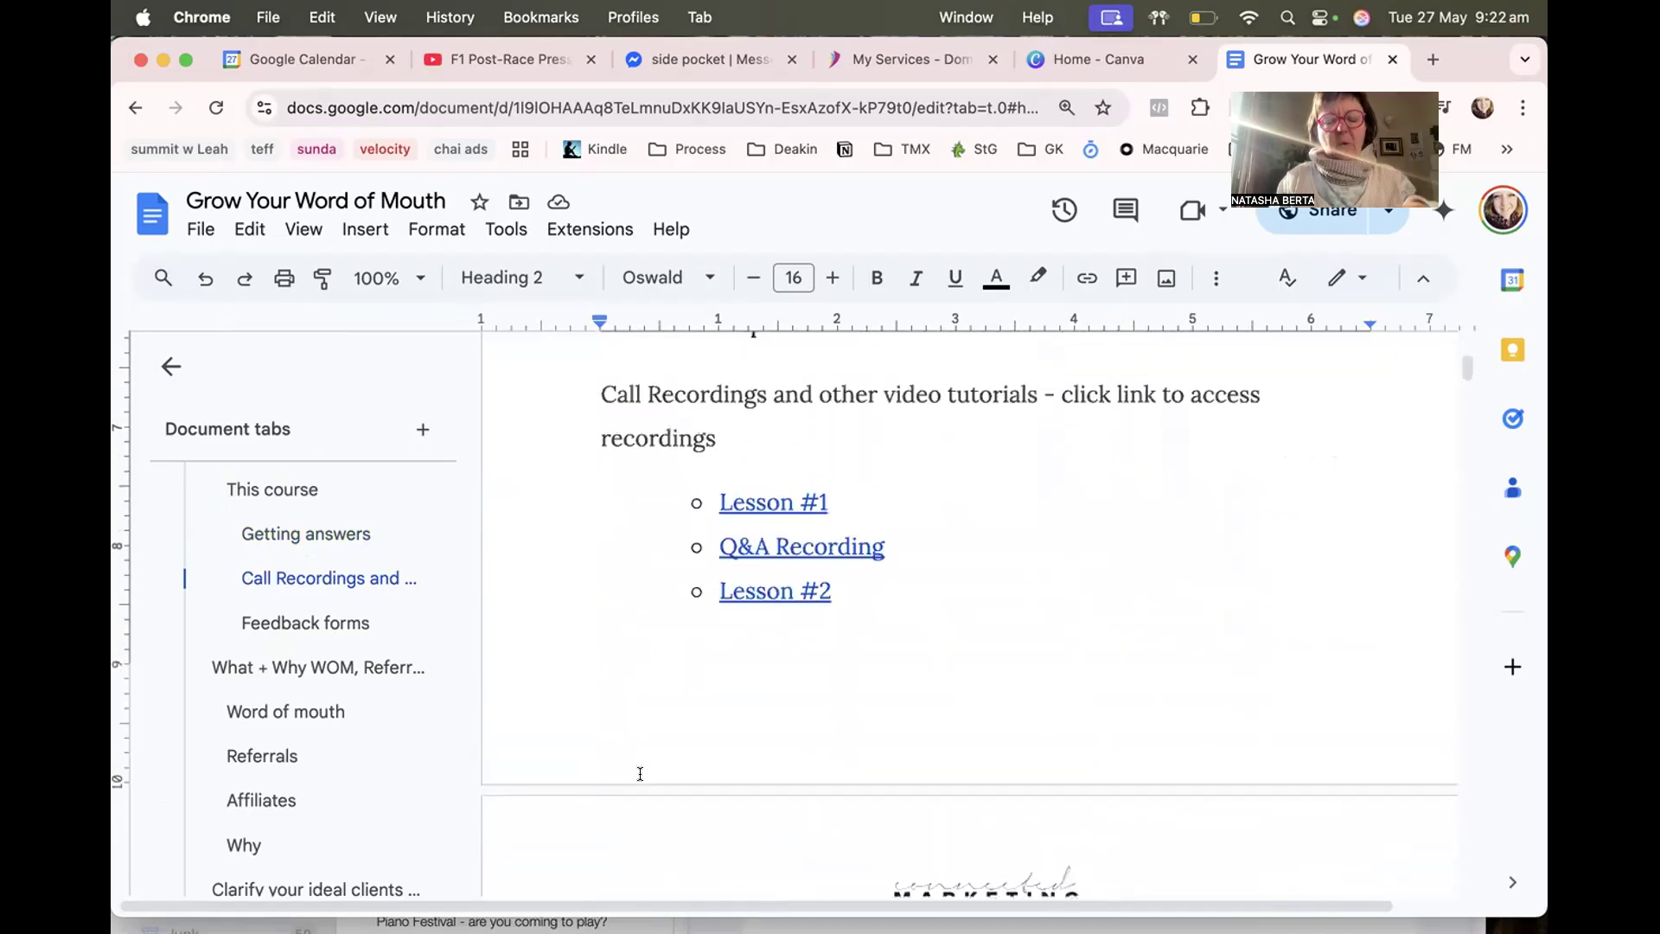
scroll(684, 700, "down", 3)
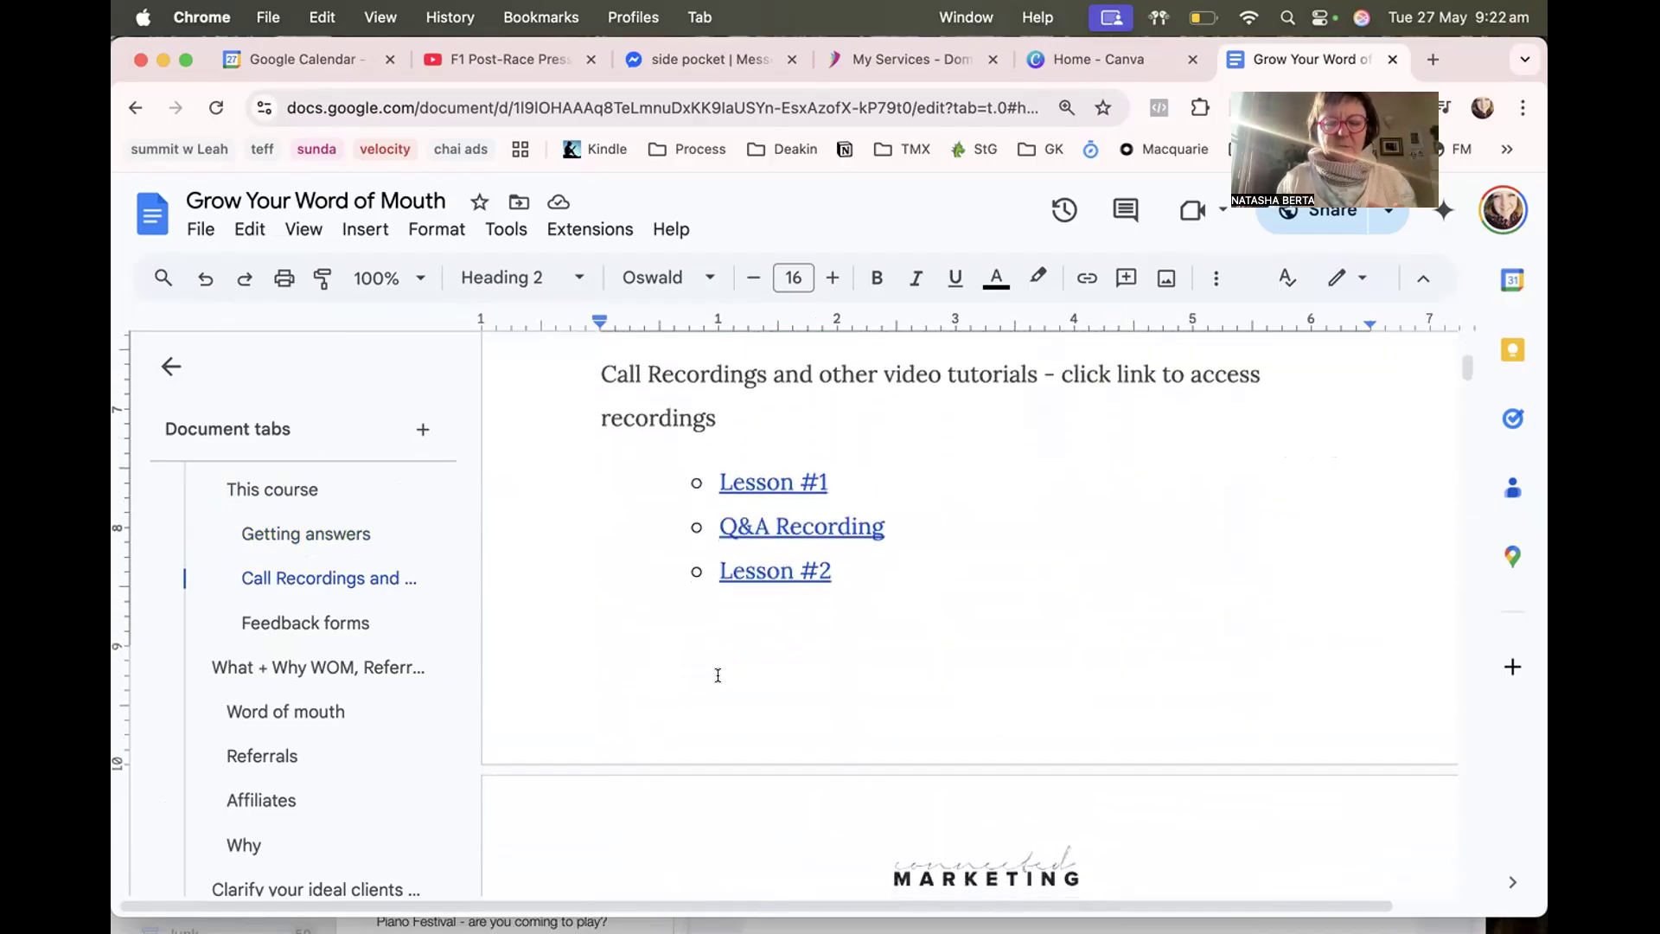
scroll(717, 675, "down", 9)
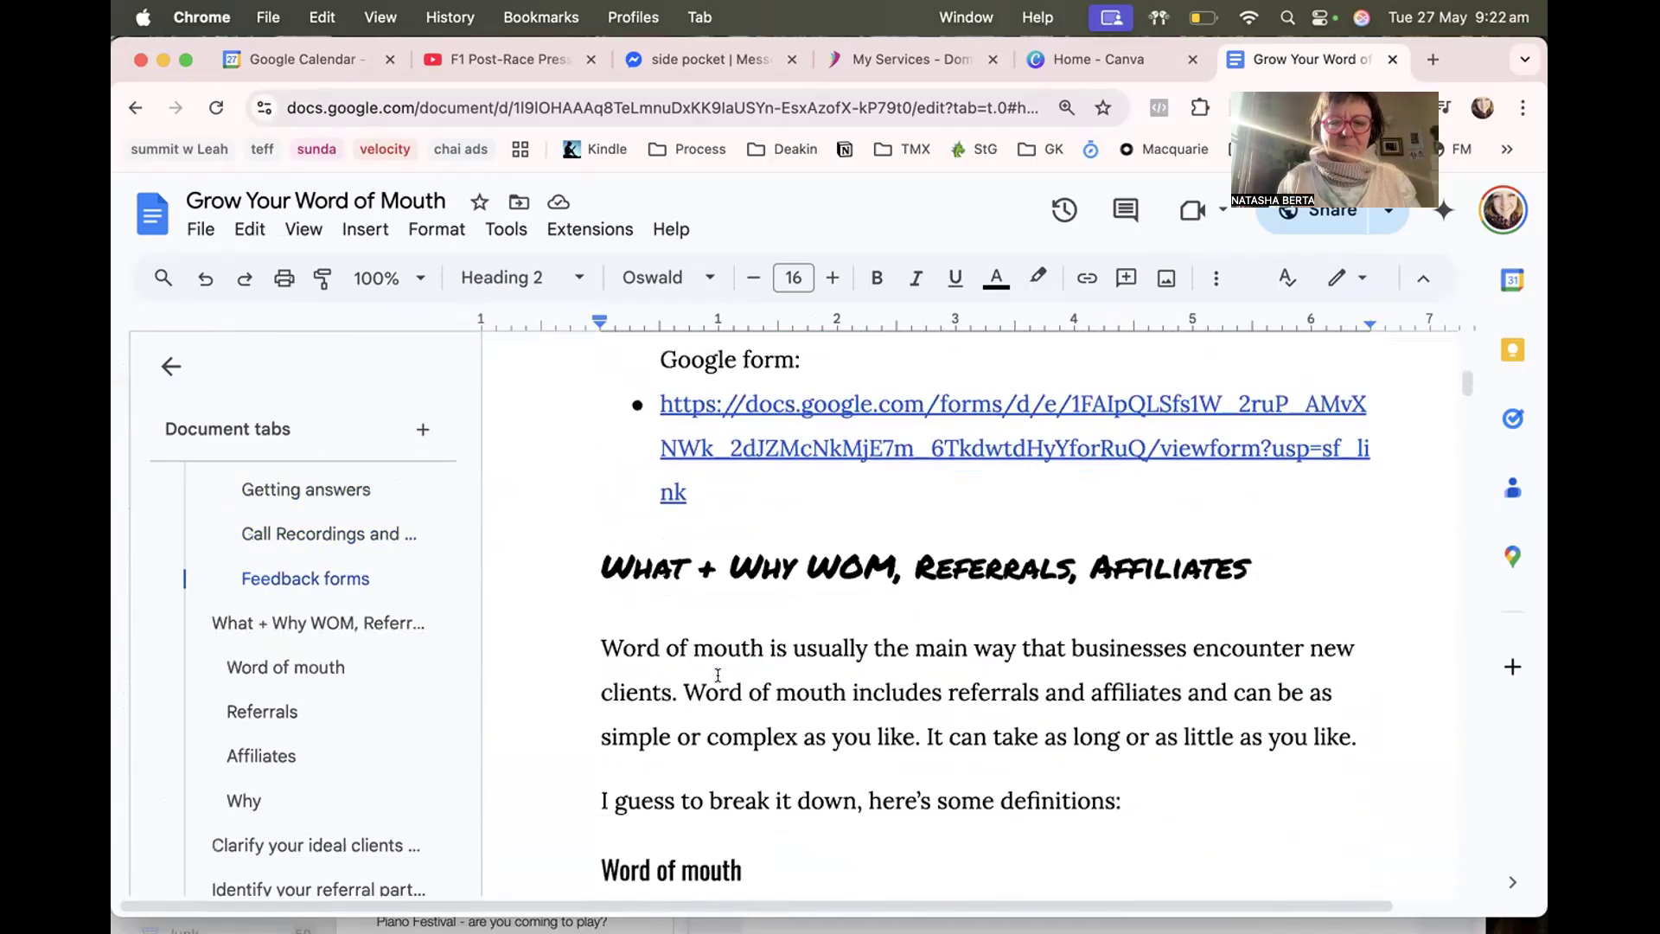
scroll(718, 675, "down", 10)
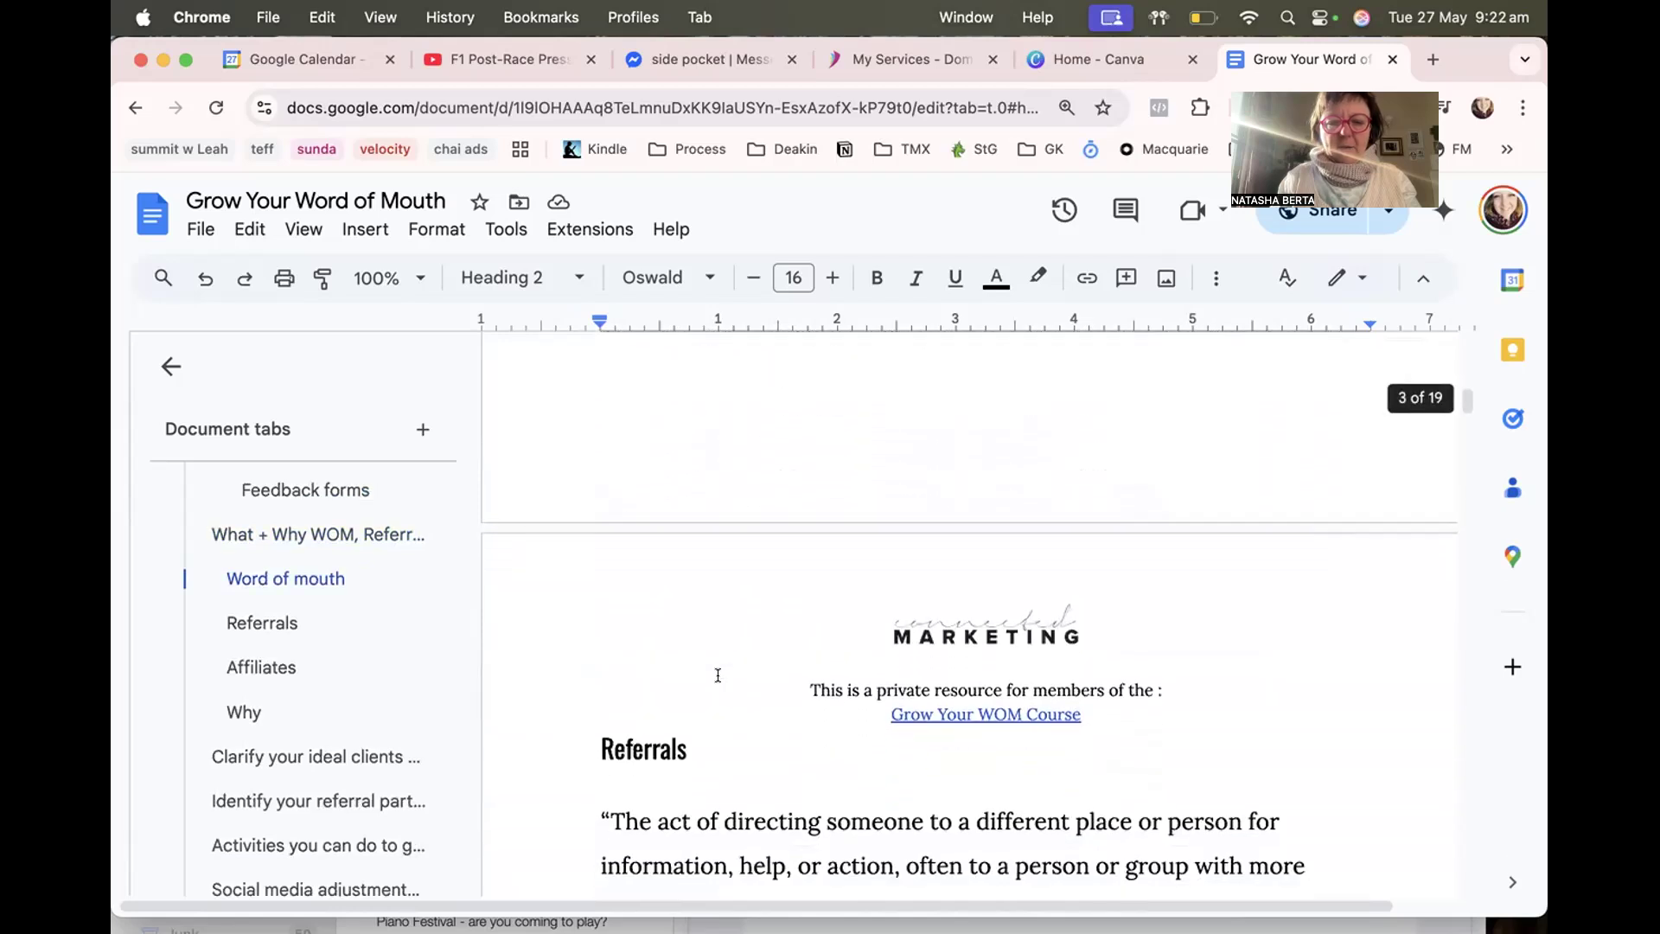
scroll(718, 675, "down", 10)
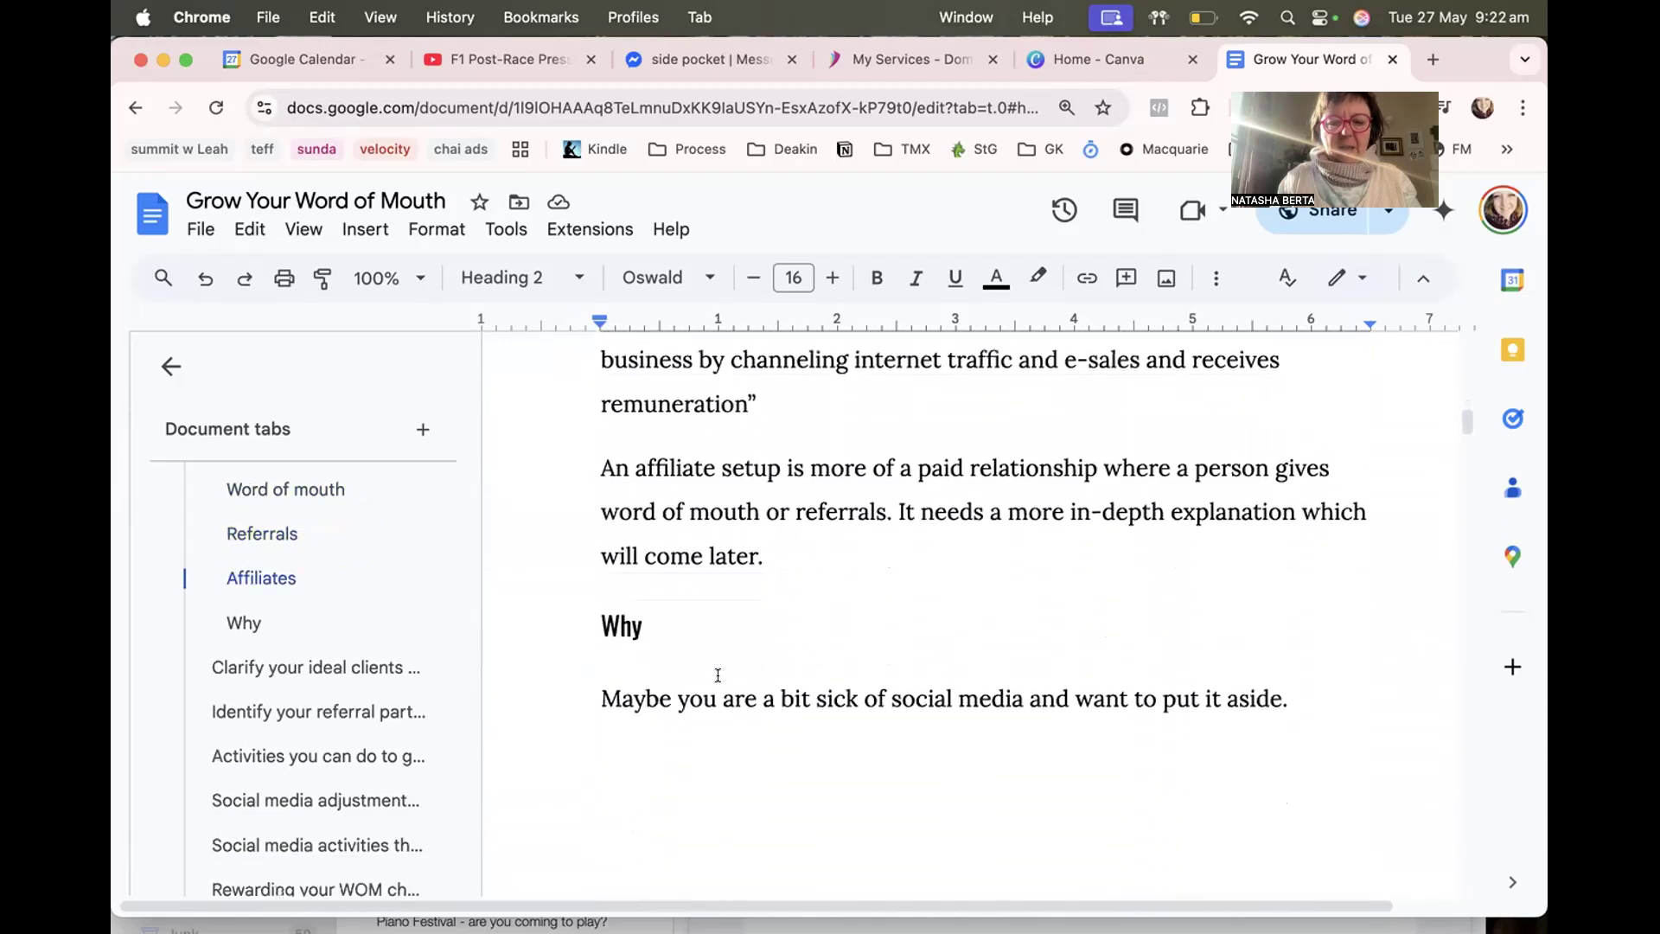
scroll(718, 675, "down", 2)
scroll(605, 627, "up", 10)
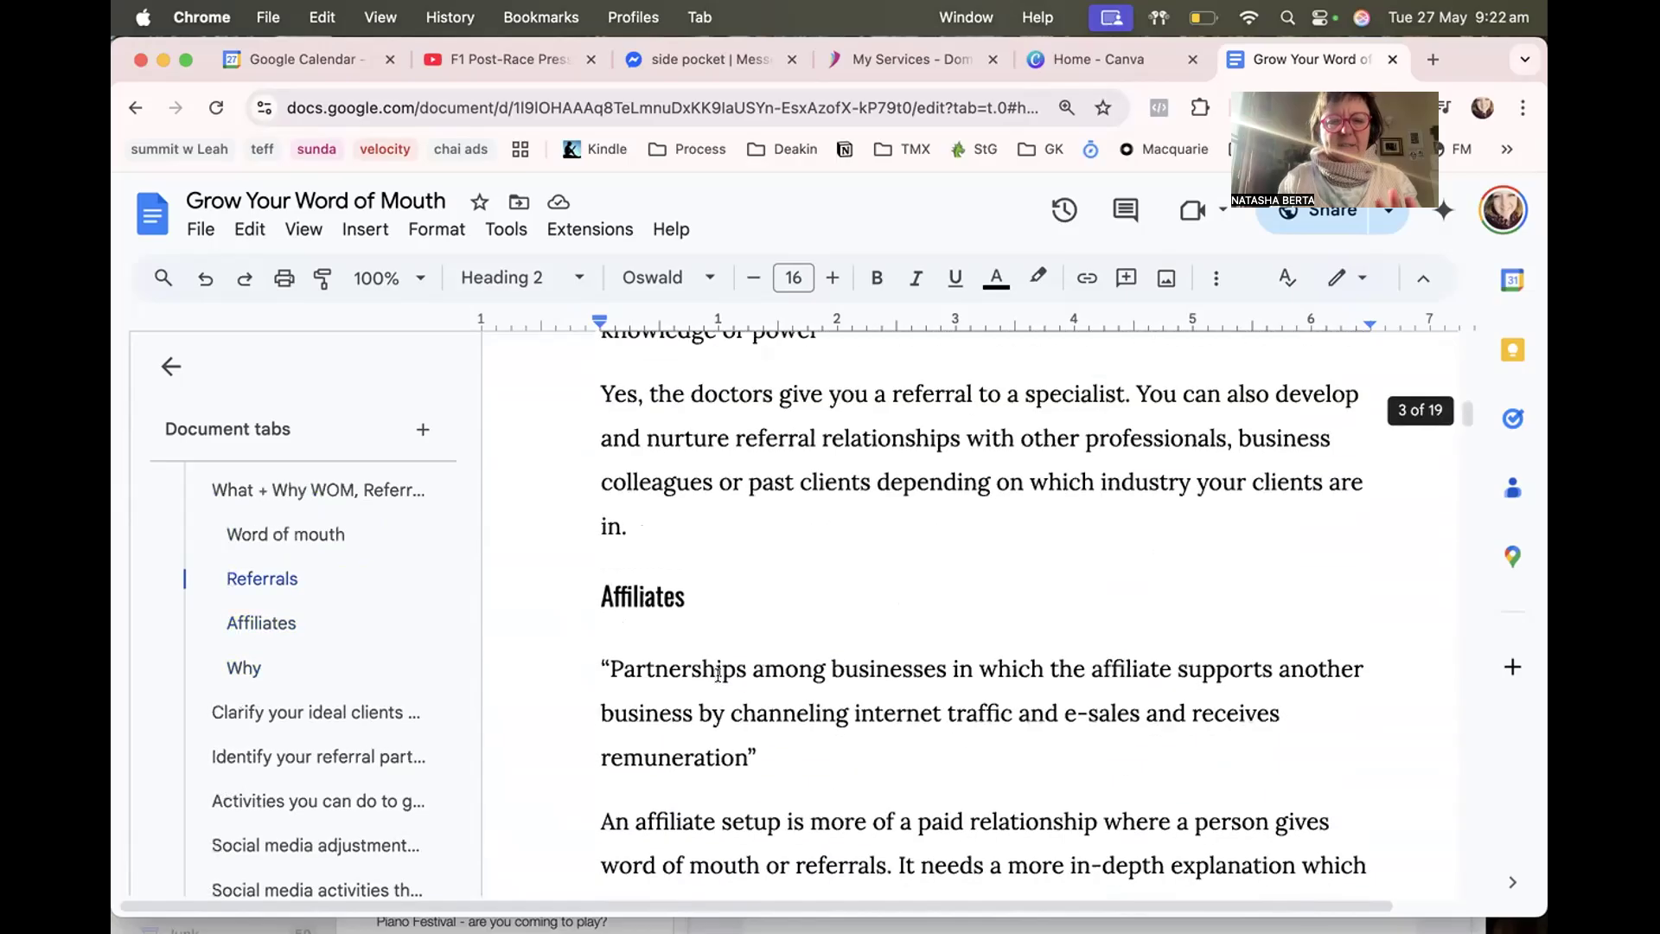
Examine the Affiliates definition under "What + Why WOM, Referrals, Affiliates" and its forward reference, the word "later".
left_click_drag(598, 620, 692, 630)
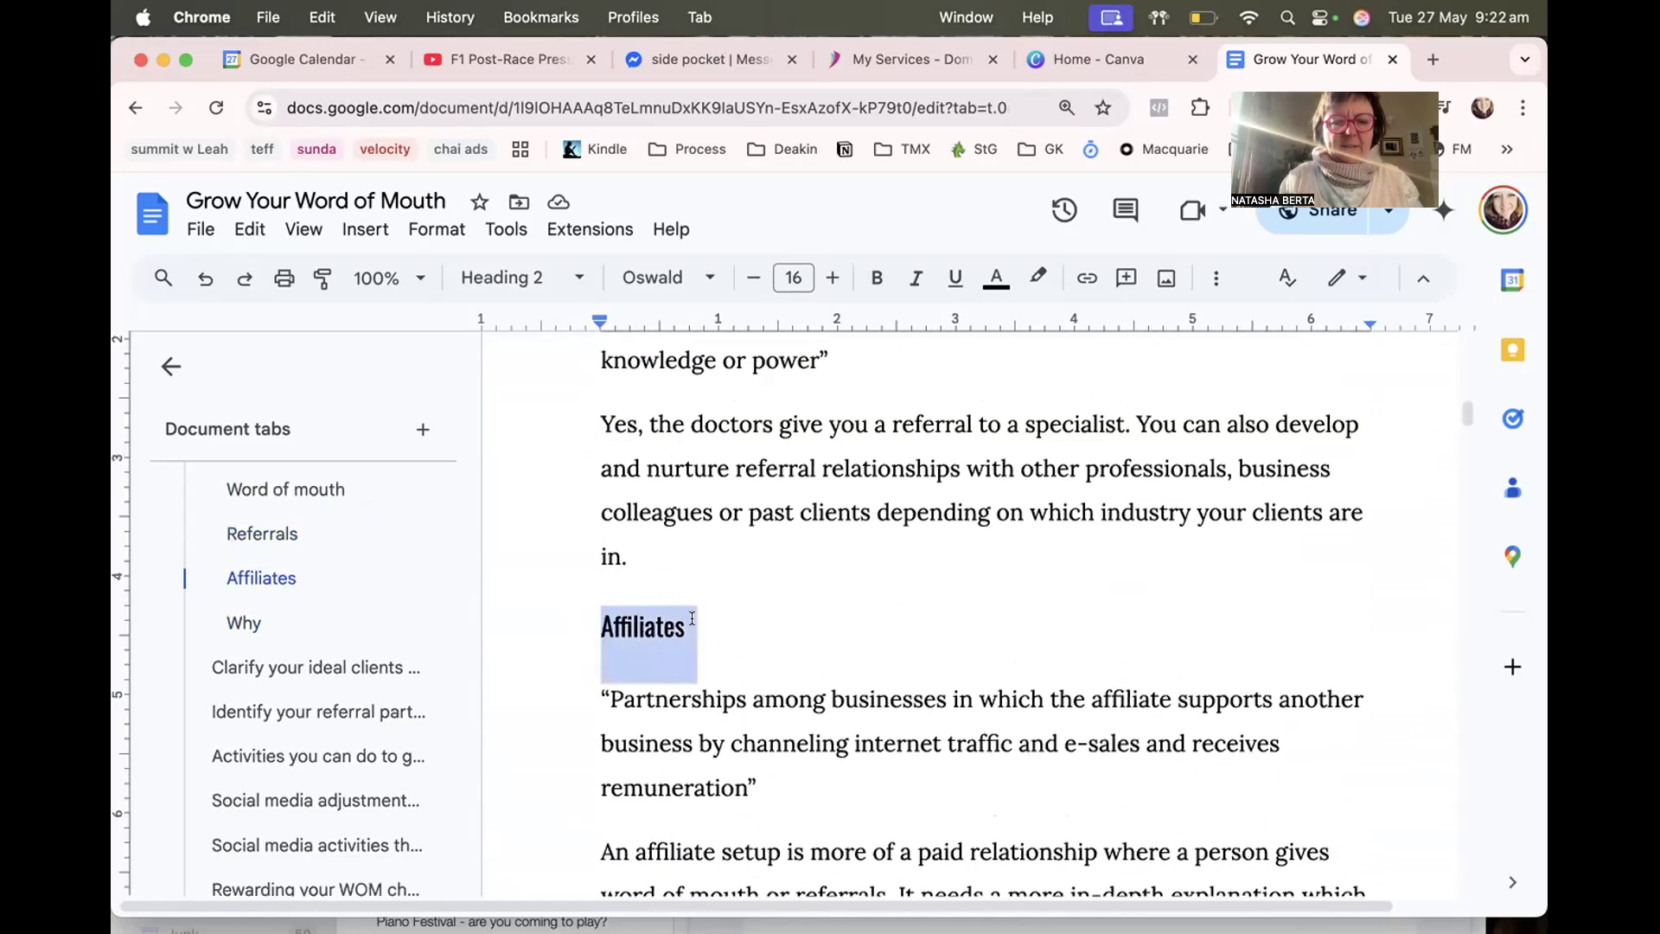
scroll(240, 780, "down", 3)
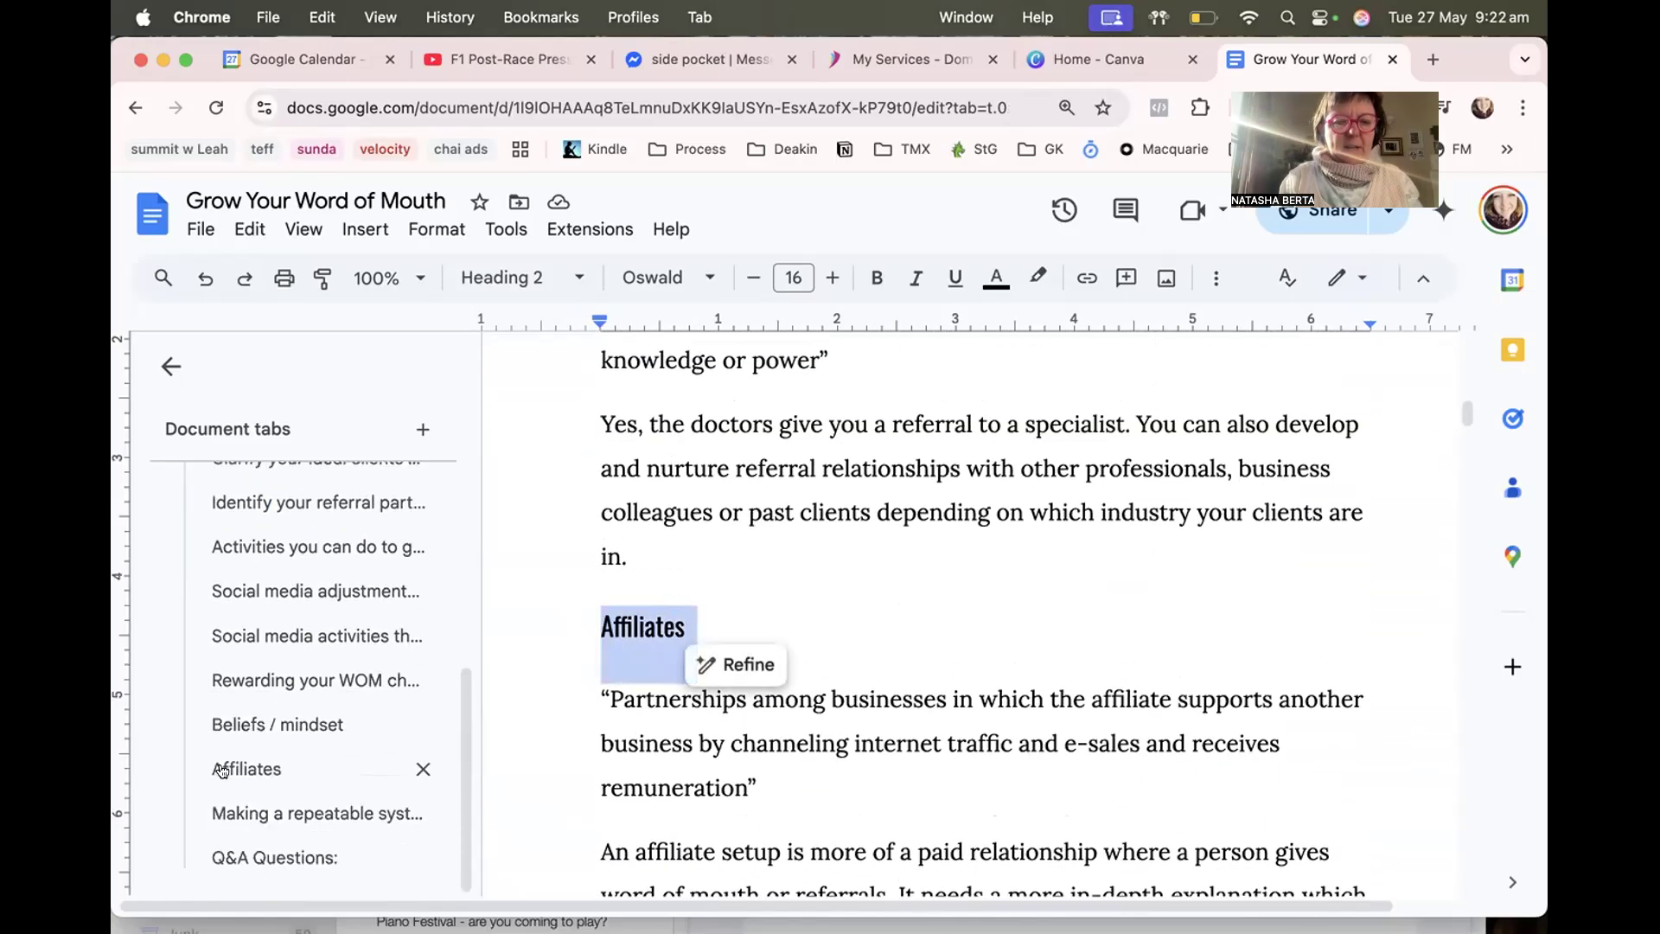
left_click(698, 612)
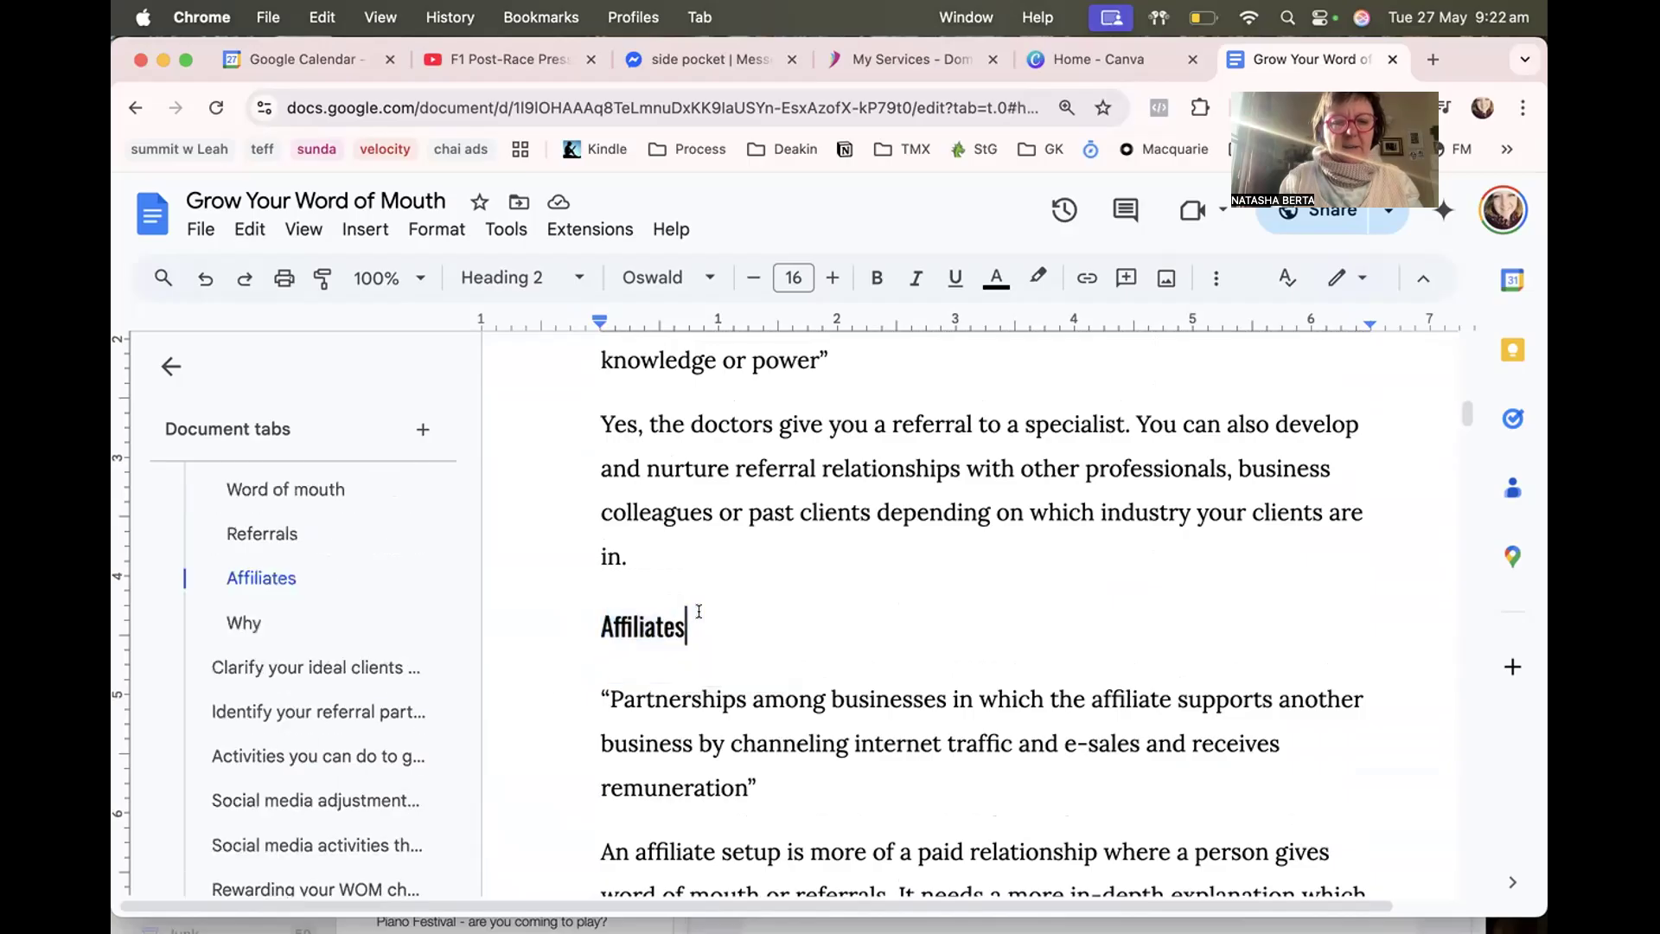
scroll(717, 606, "down", 5)
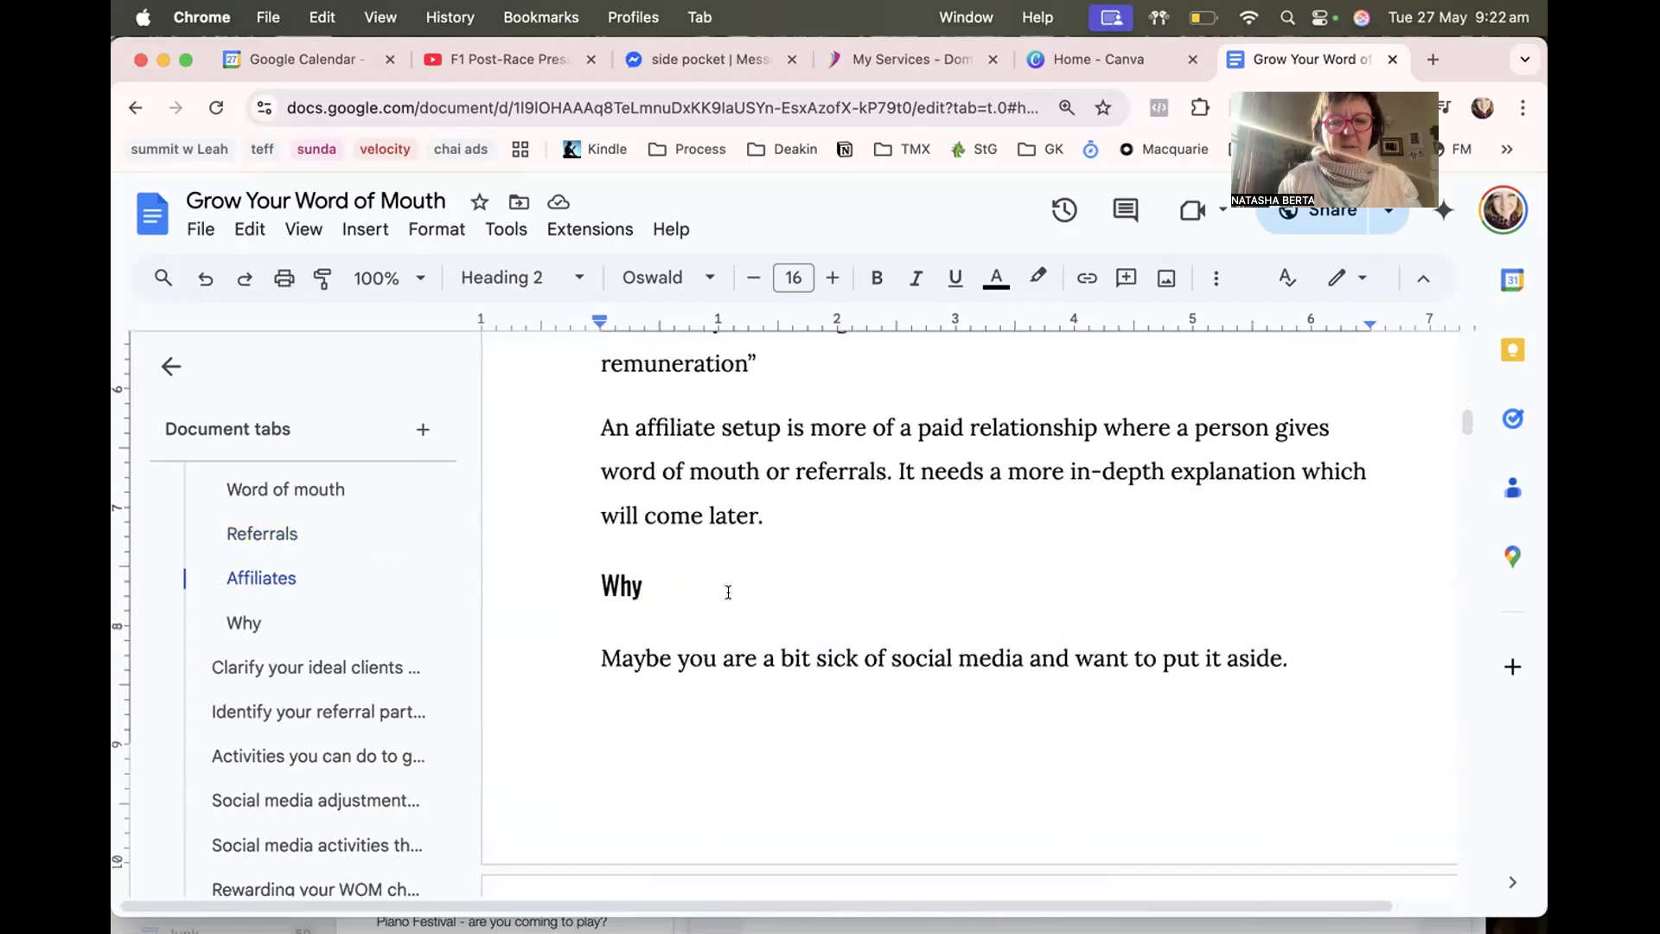
left_click_drag(753, 511, 707, 512)
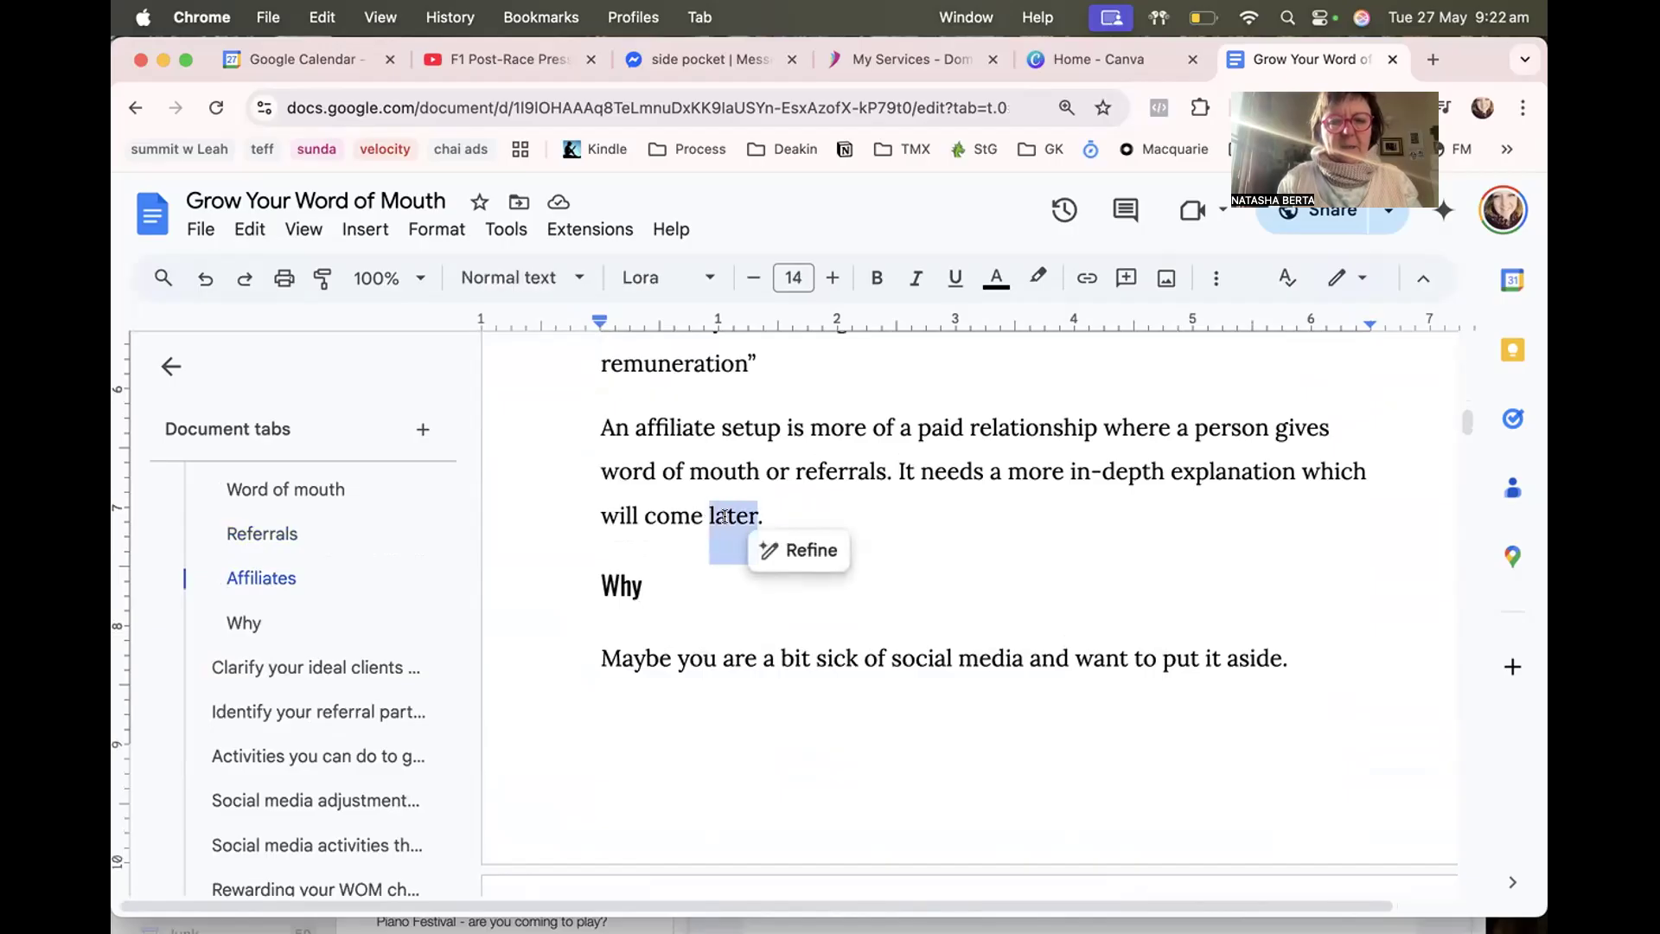
Go to the main Affiliates chapter near the end of the document and copy the page URL that points to its heading.
scroll(257, 808, "down", 4)
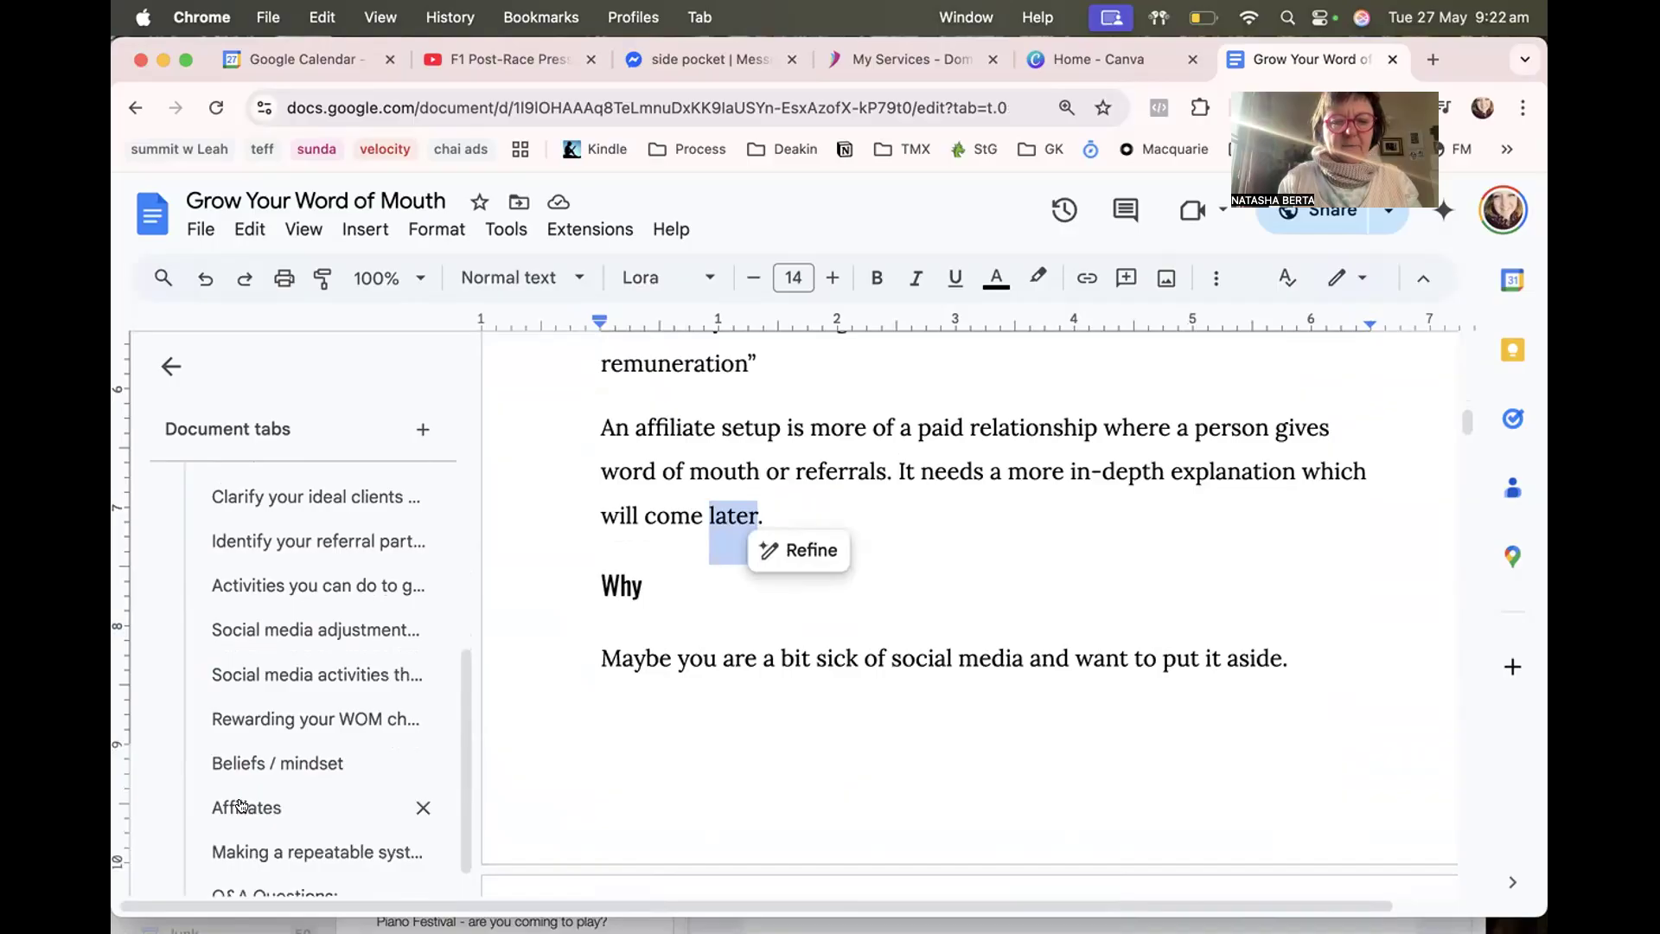
left_click(241, 806)
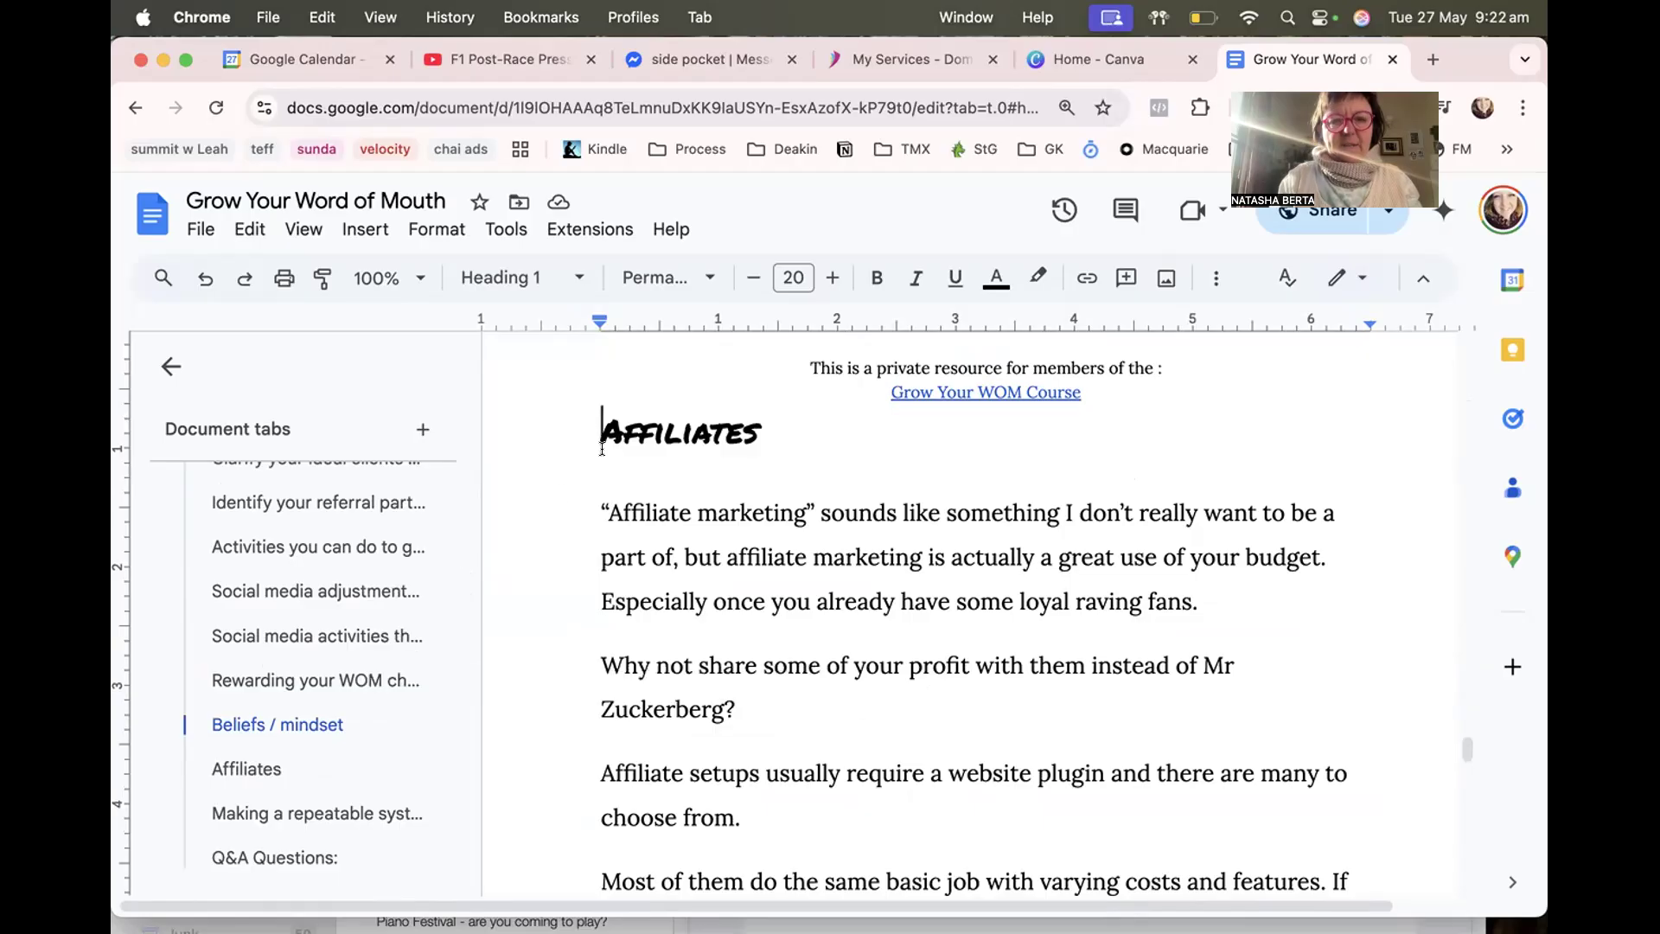
left_click_drag(599, 428, 692, 426)
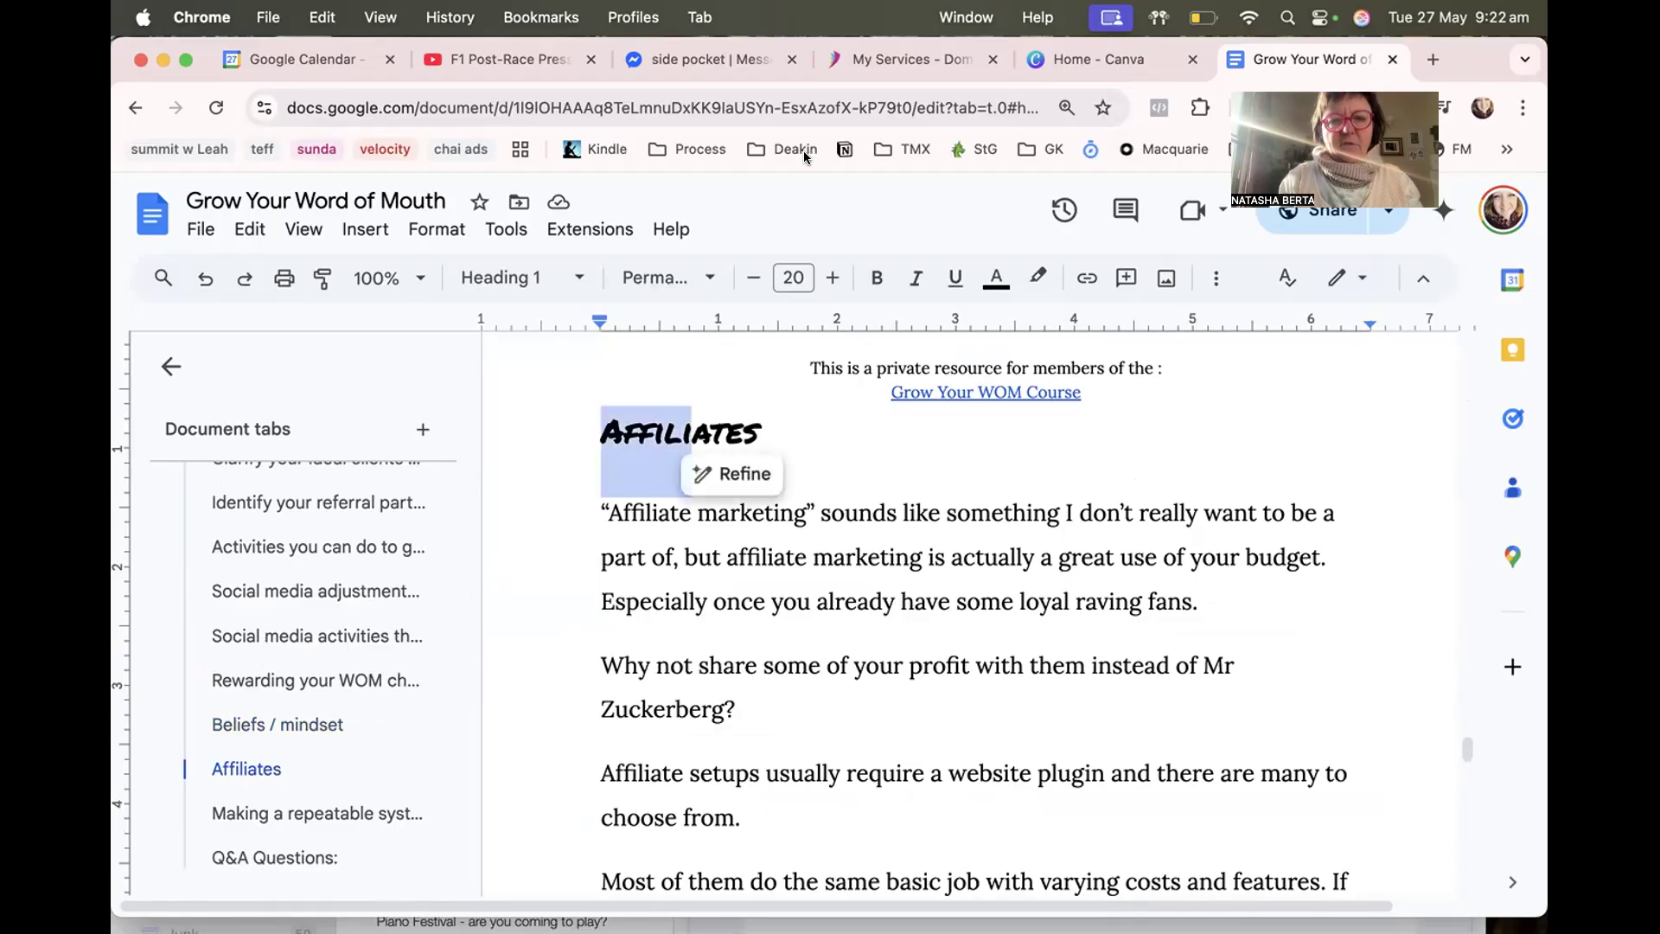
left_click(850, 96)
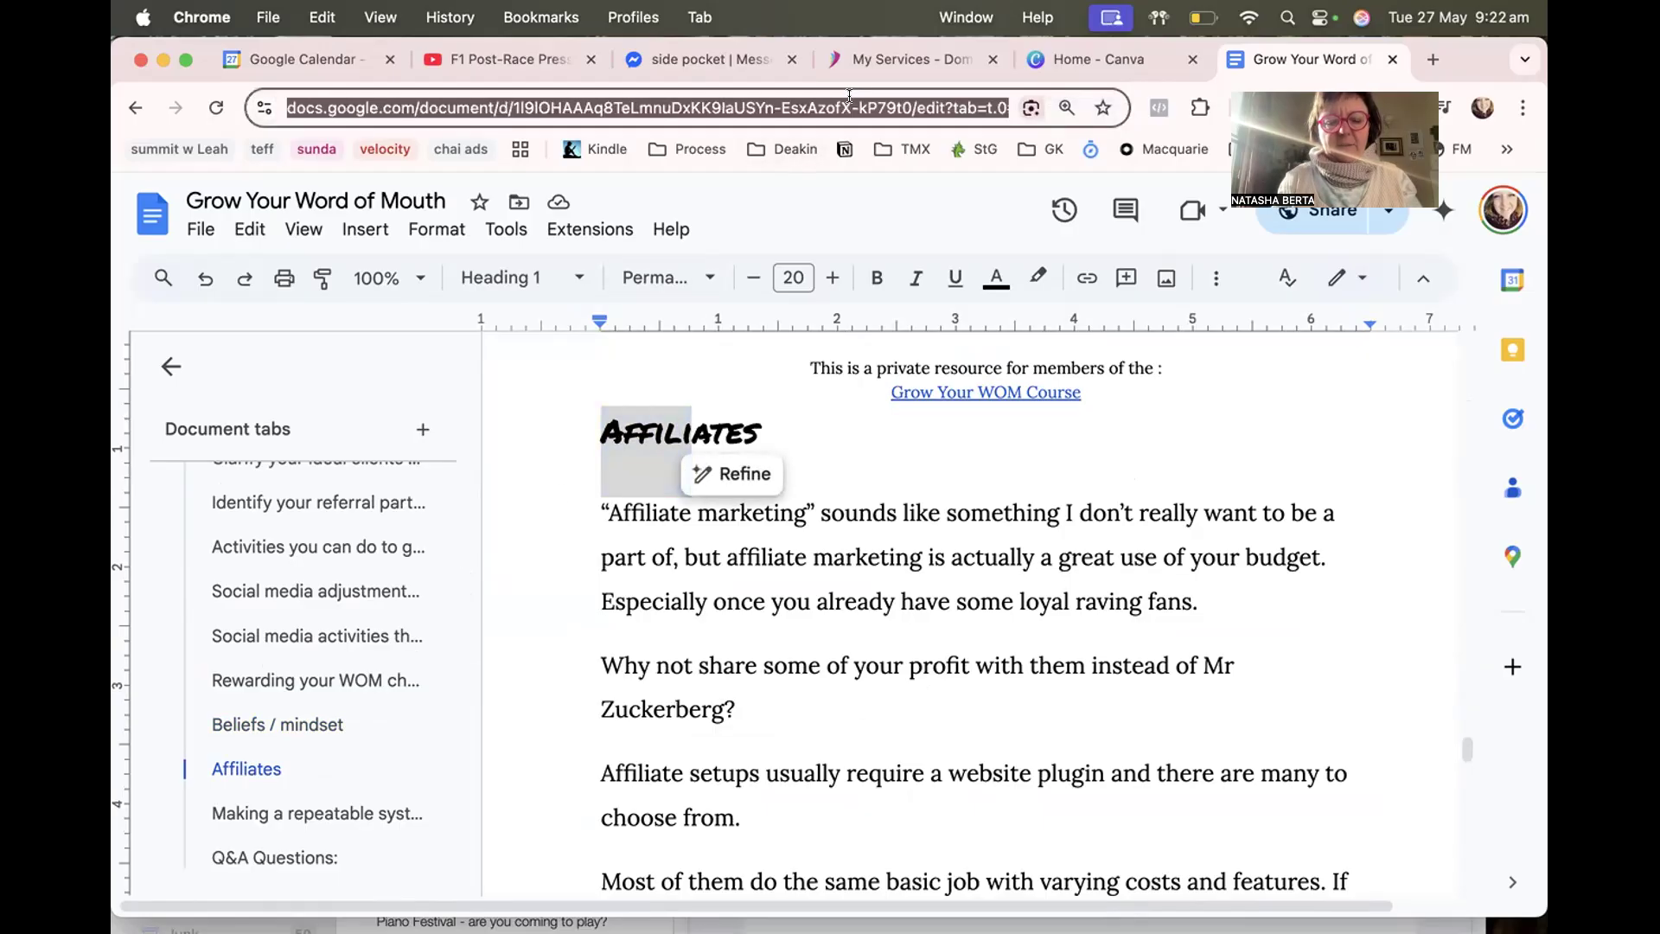
key("Right")
left_click_drag(818, 101, 926, 105)
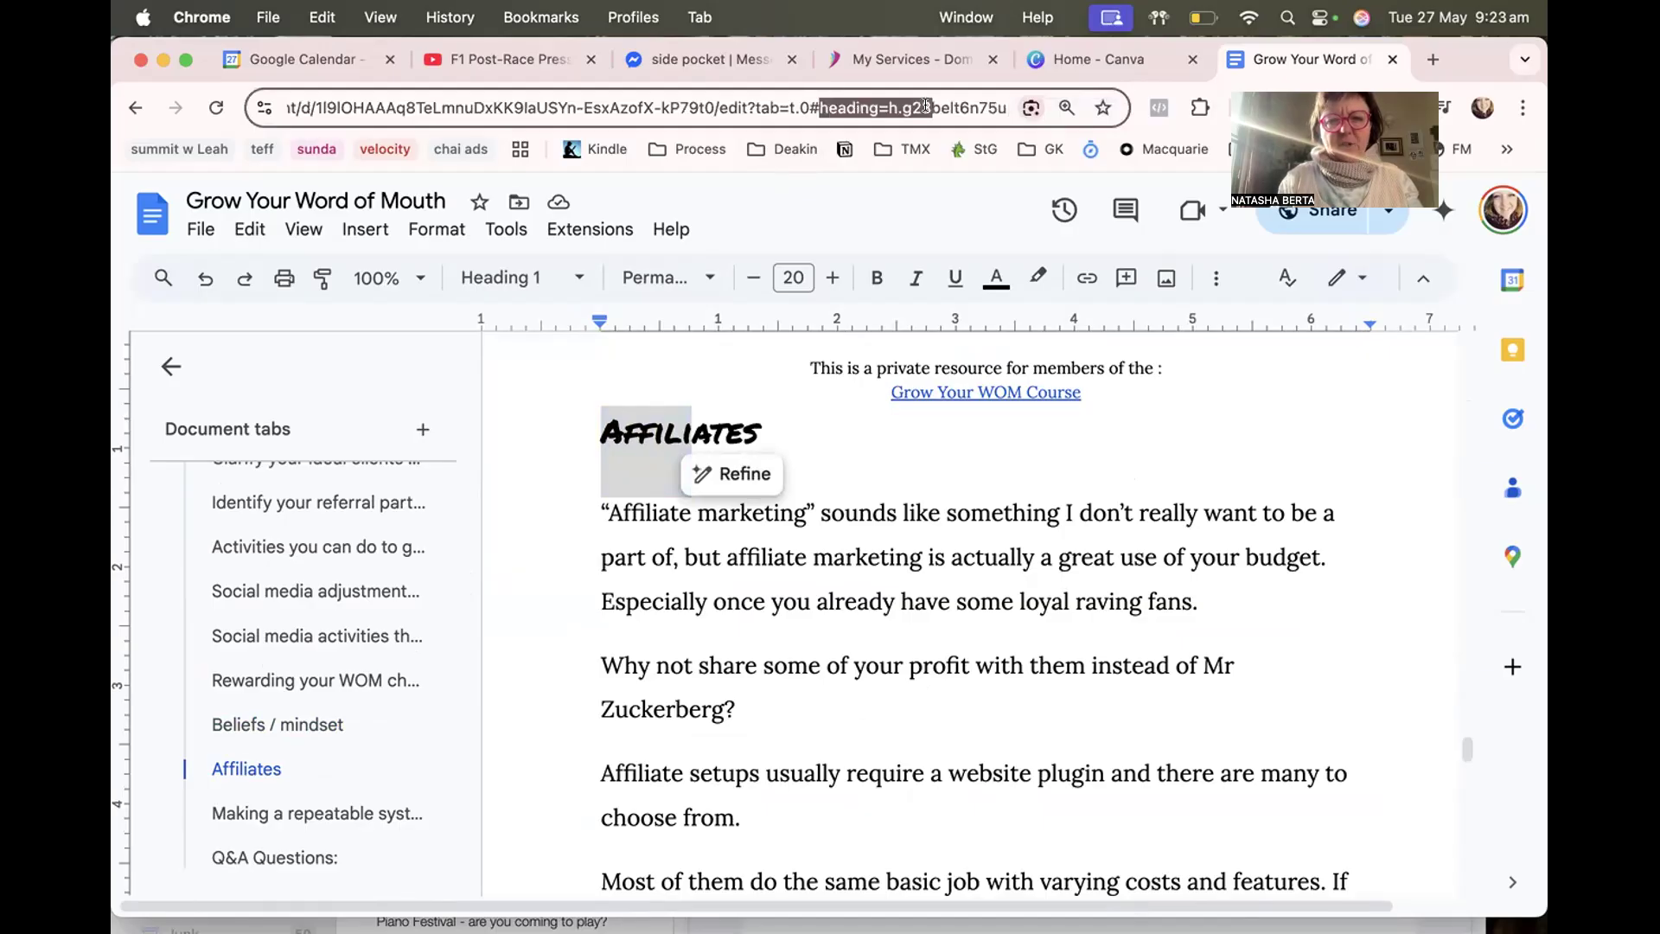
left_click(600, 439)
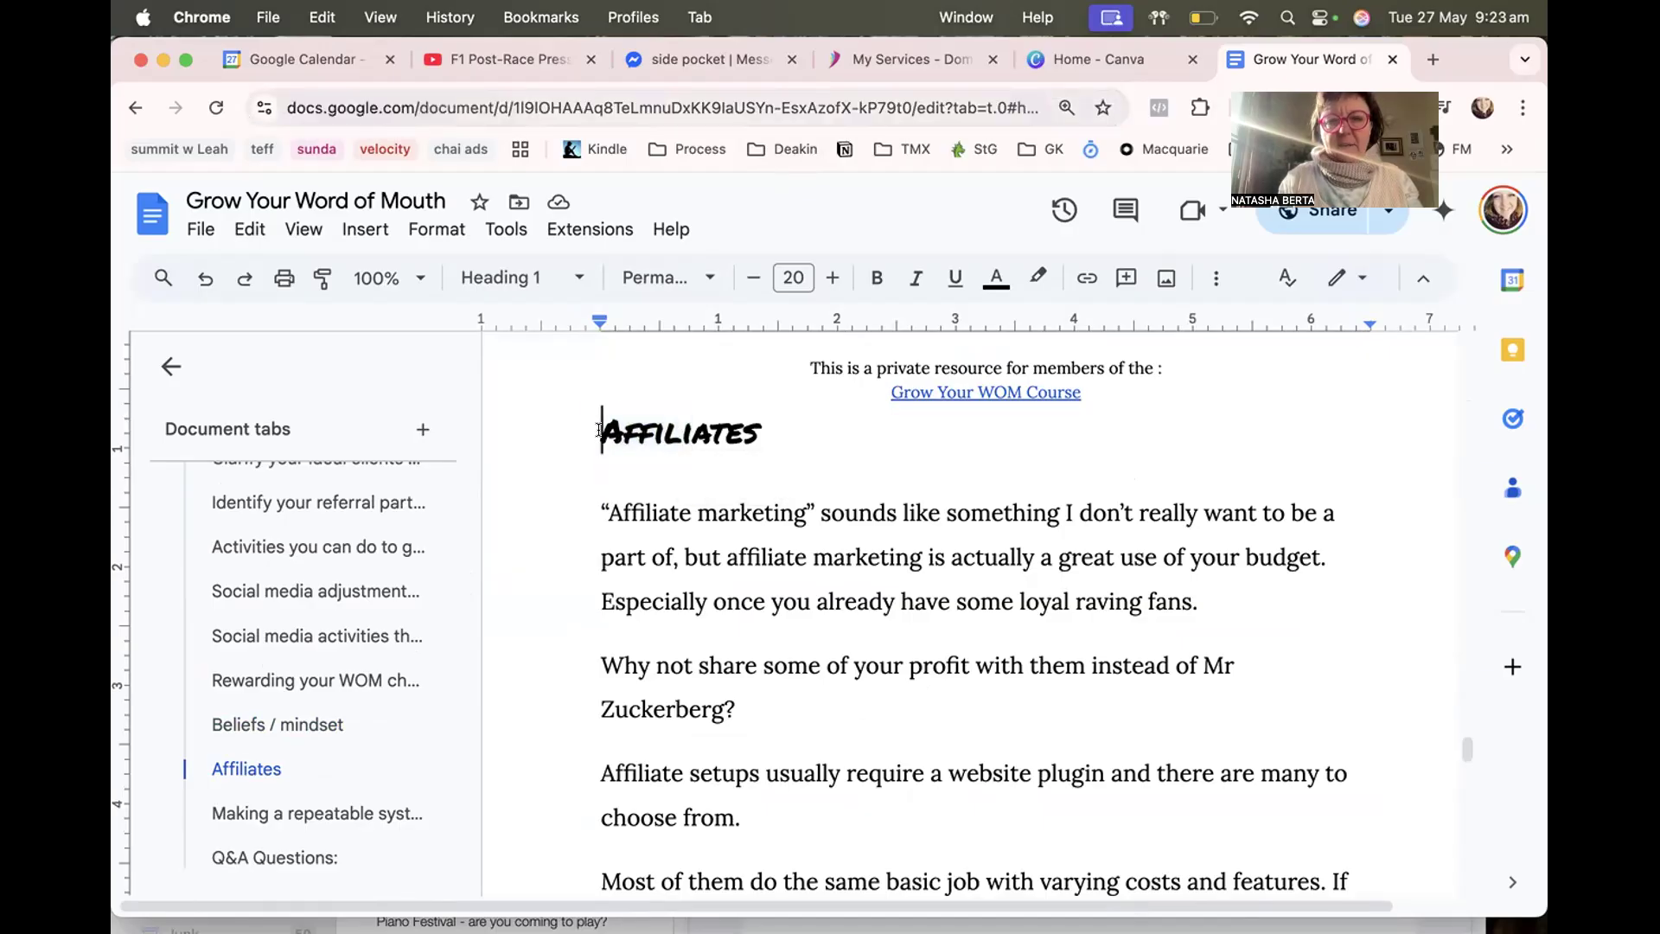
left_click(583, 98)
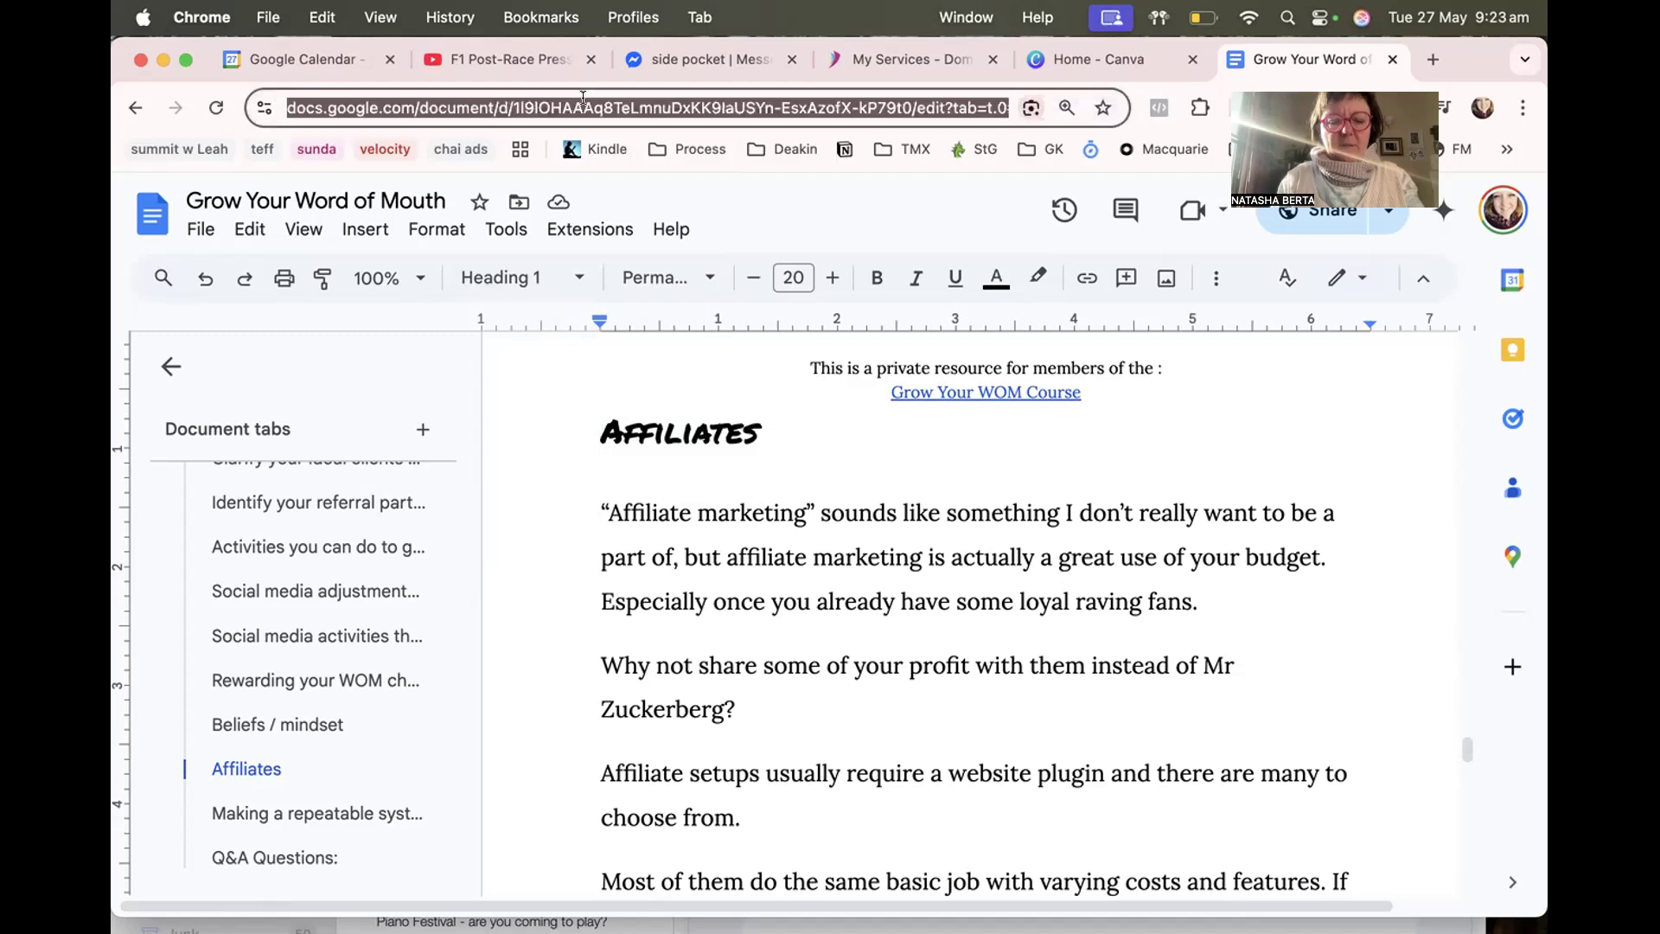
Link the word "later" in the Affiliates definition on page 3 to the main Affiliates chapter with the copied heading URL.
scroll(285, 588, "up", 5)
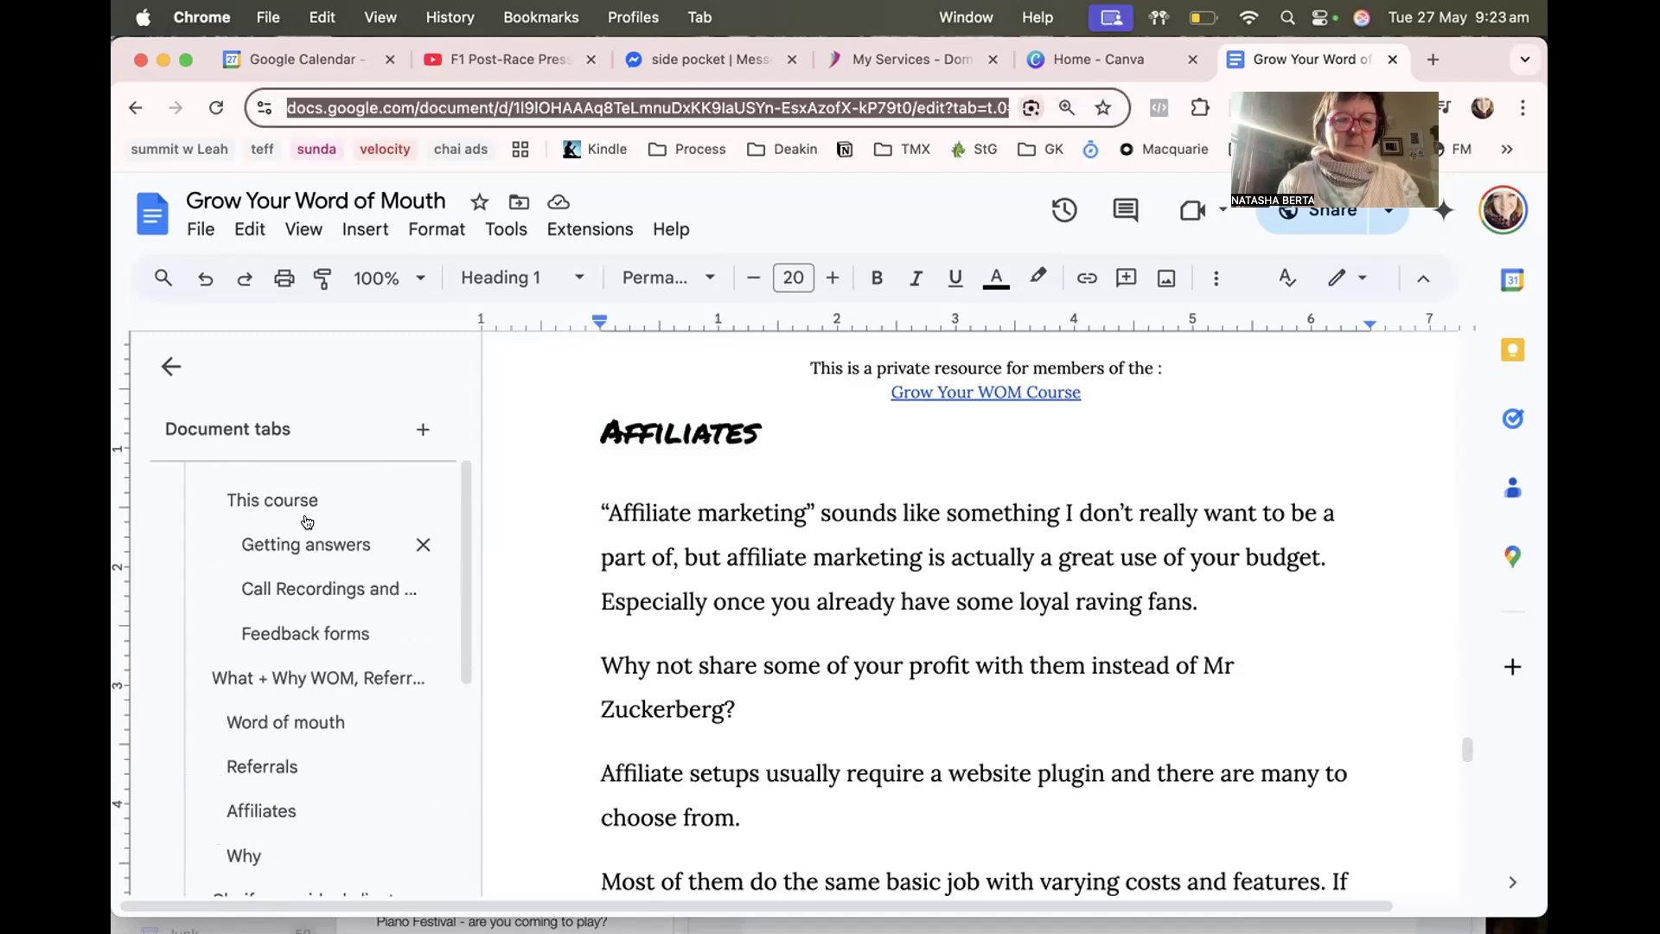
left_click(256, 767)
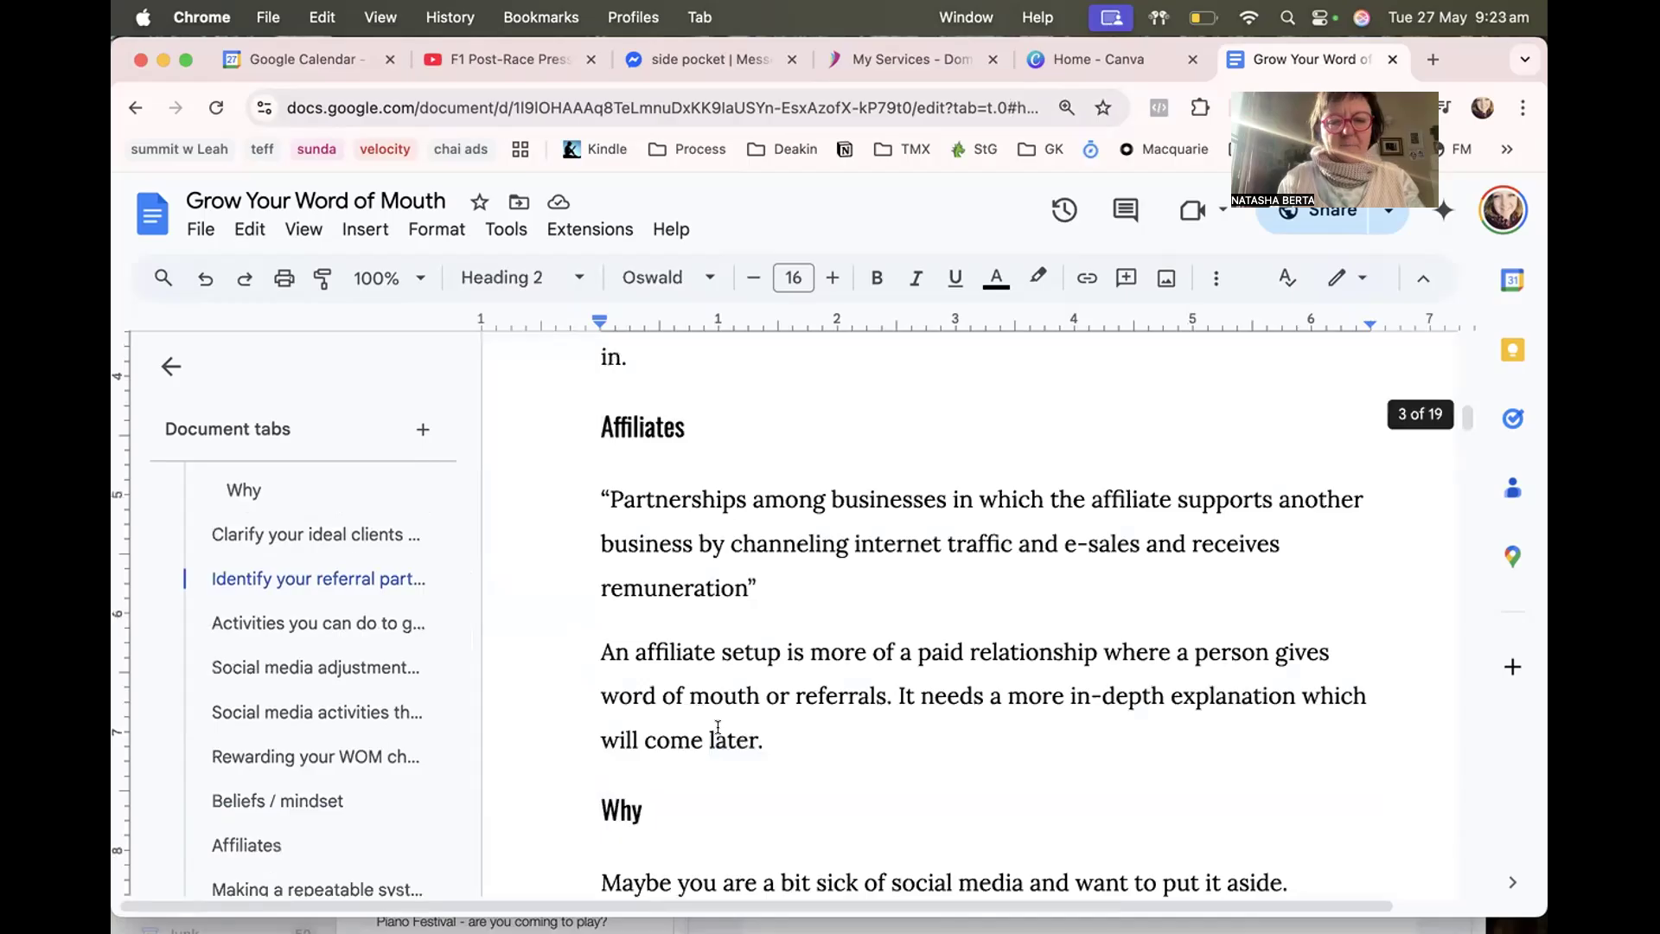
left_click_drag(706, 736, 754, 734)
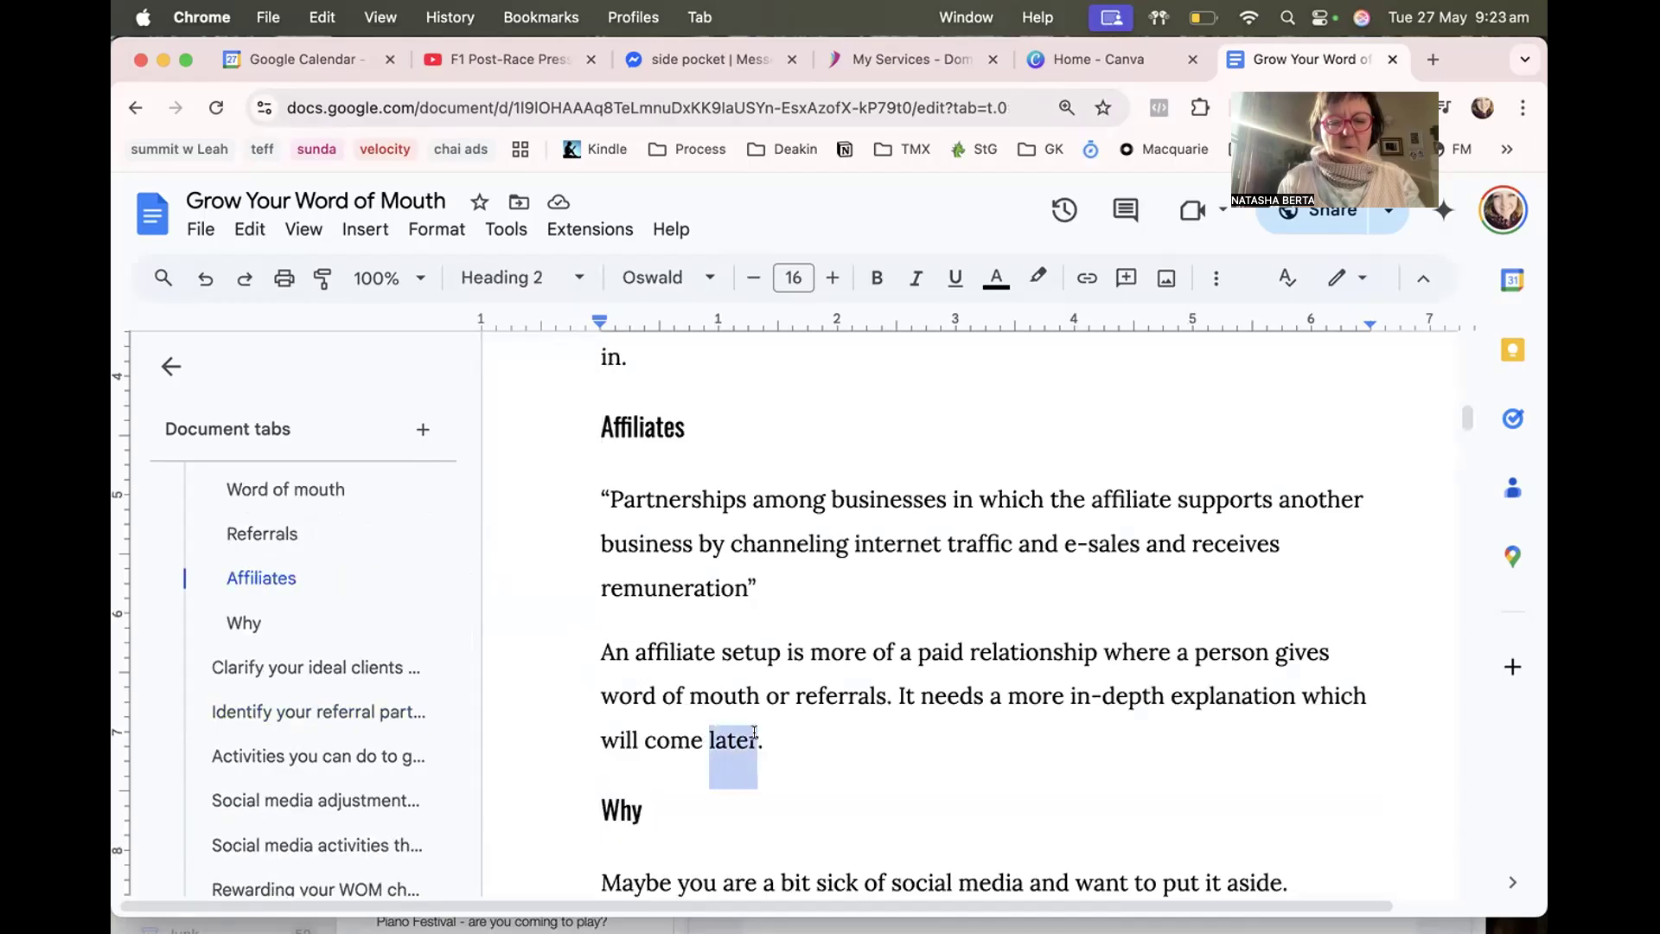
key("super+k")
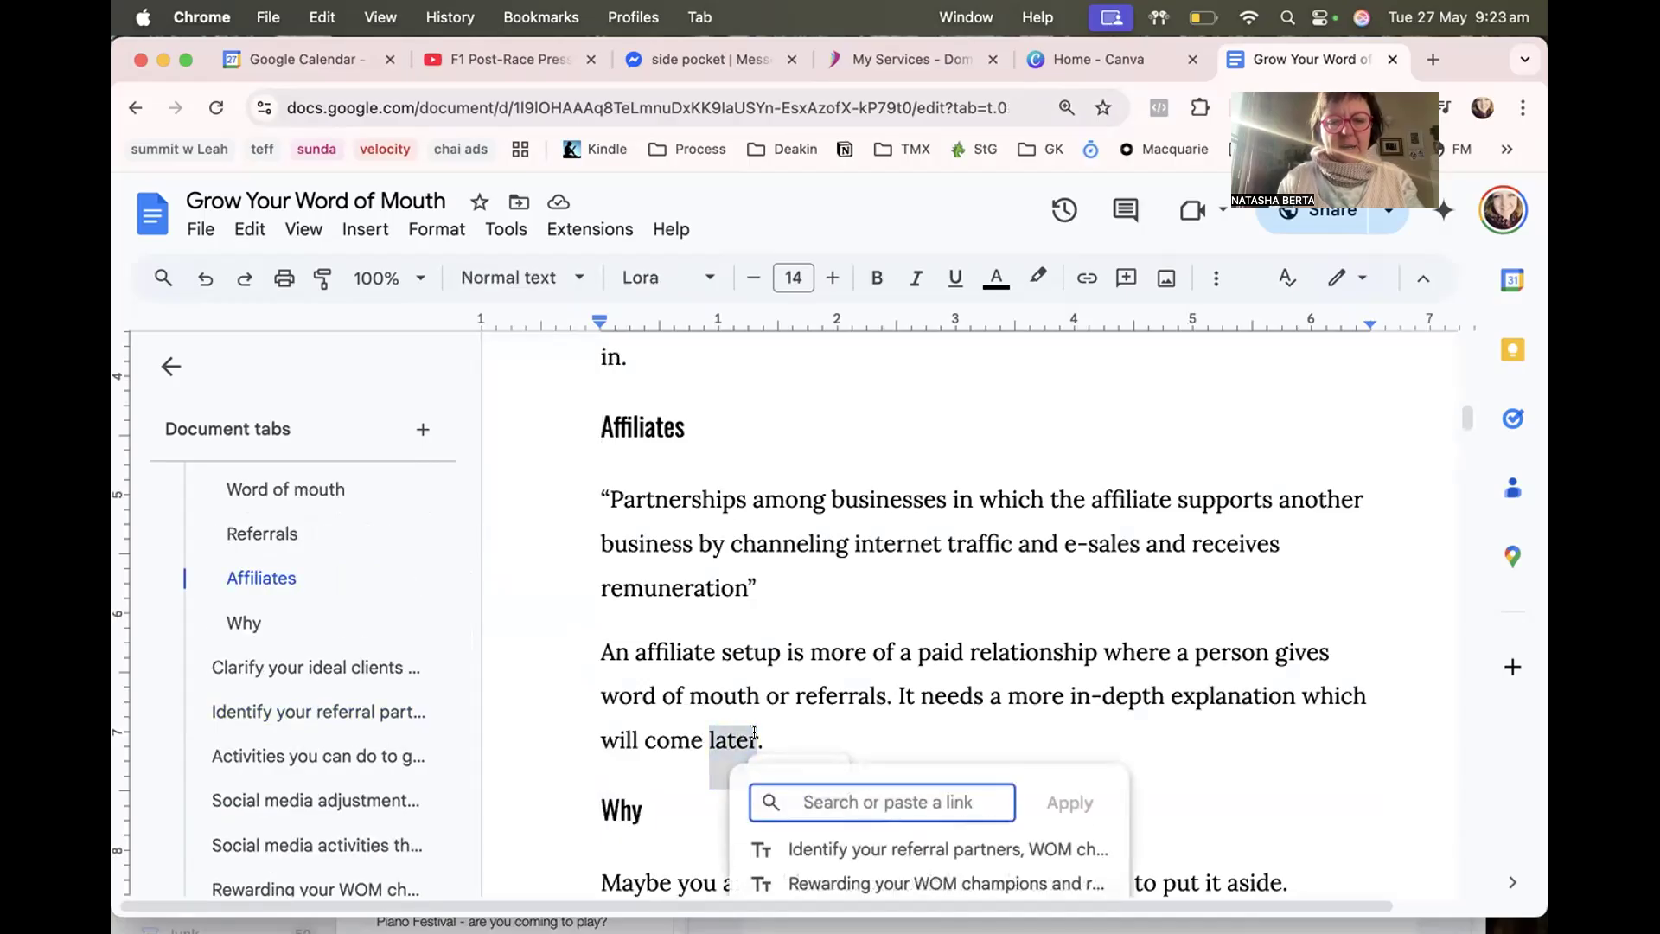
key("super+v")
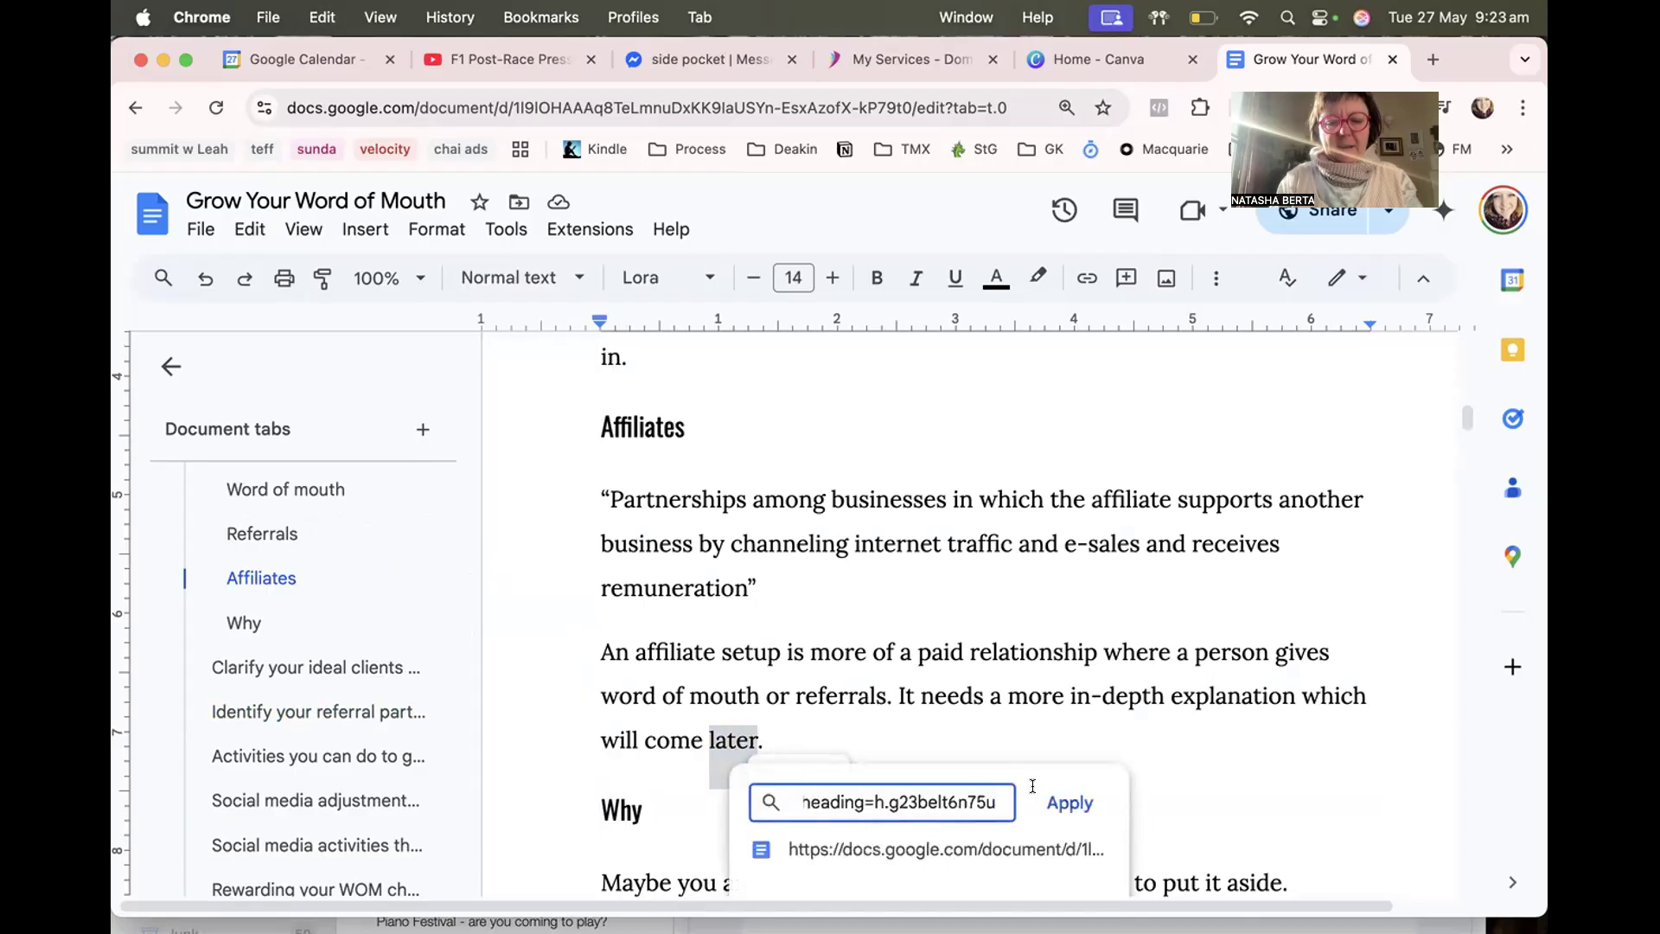
left_click(1070, 802)
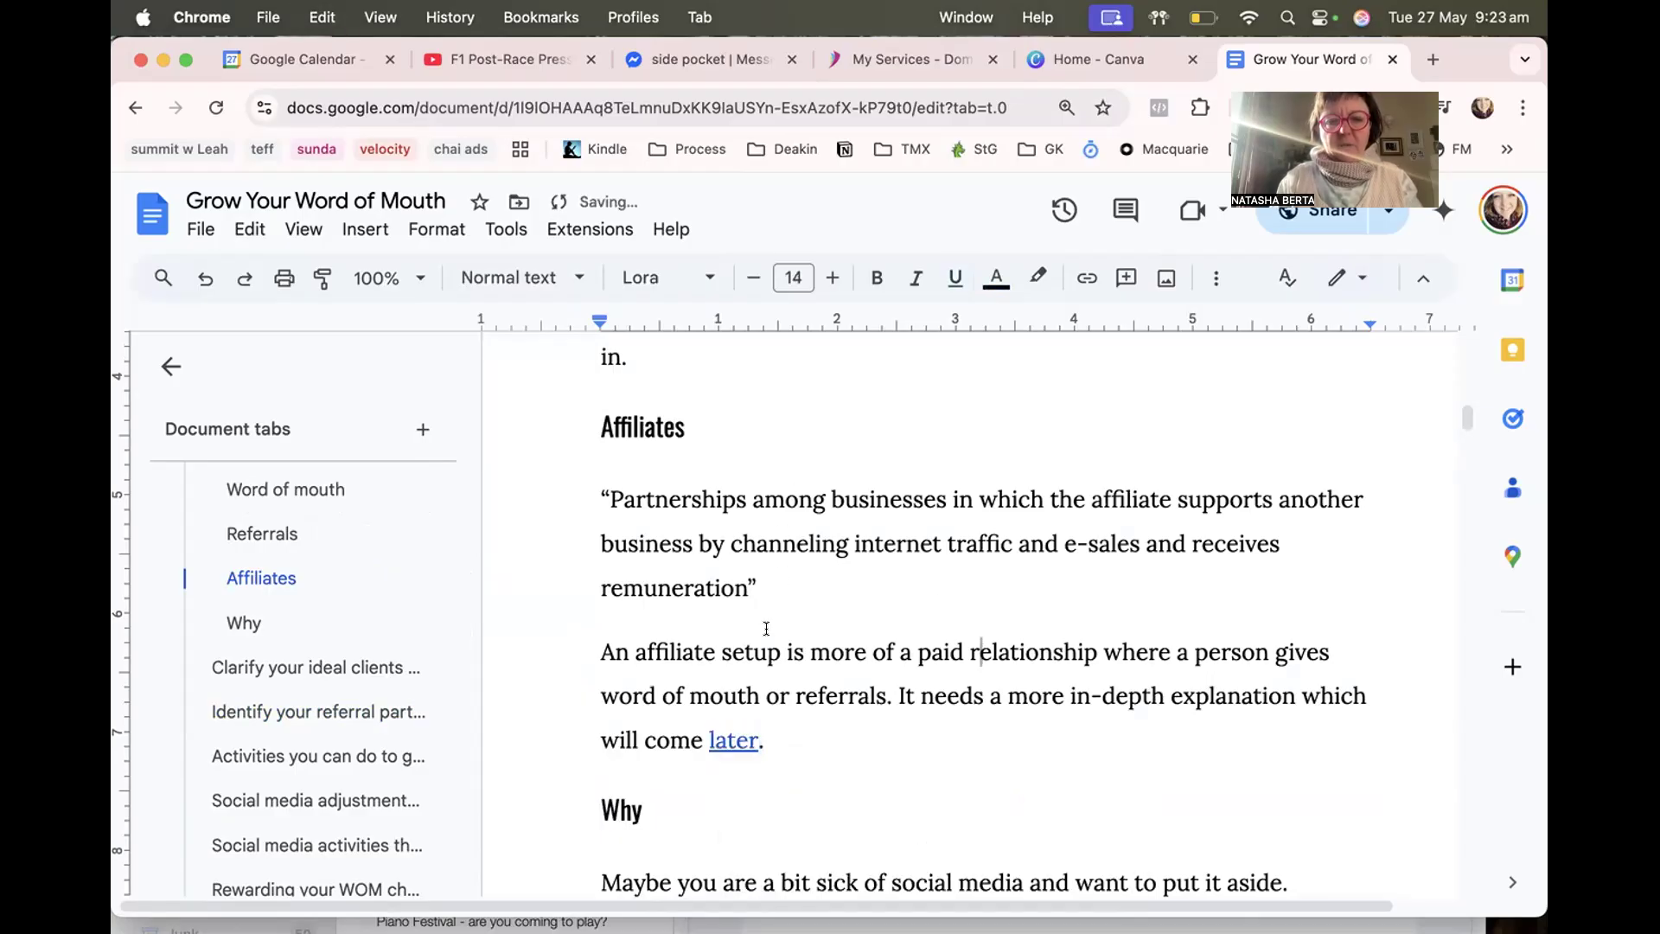
left_click(726, 736)
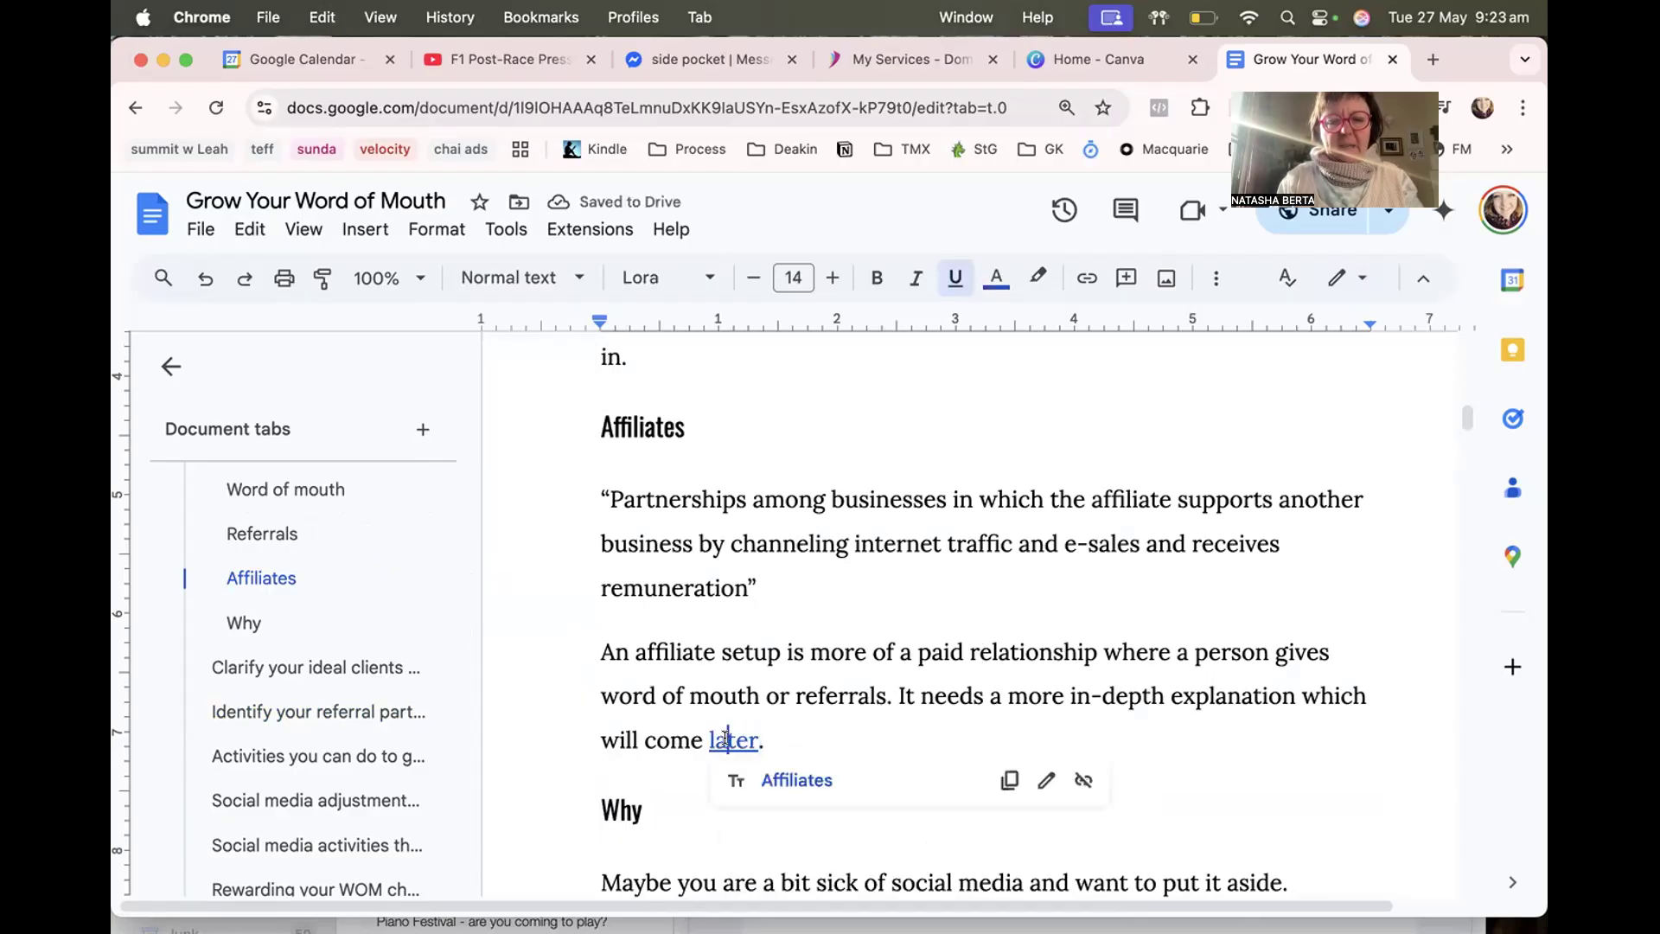
Follow the "later" link to the main Affiliates chapter to test it, and return to the Why subsection.
left_click(797, 780)
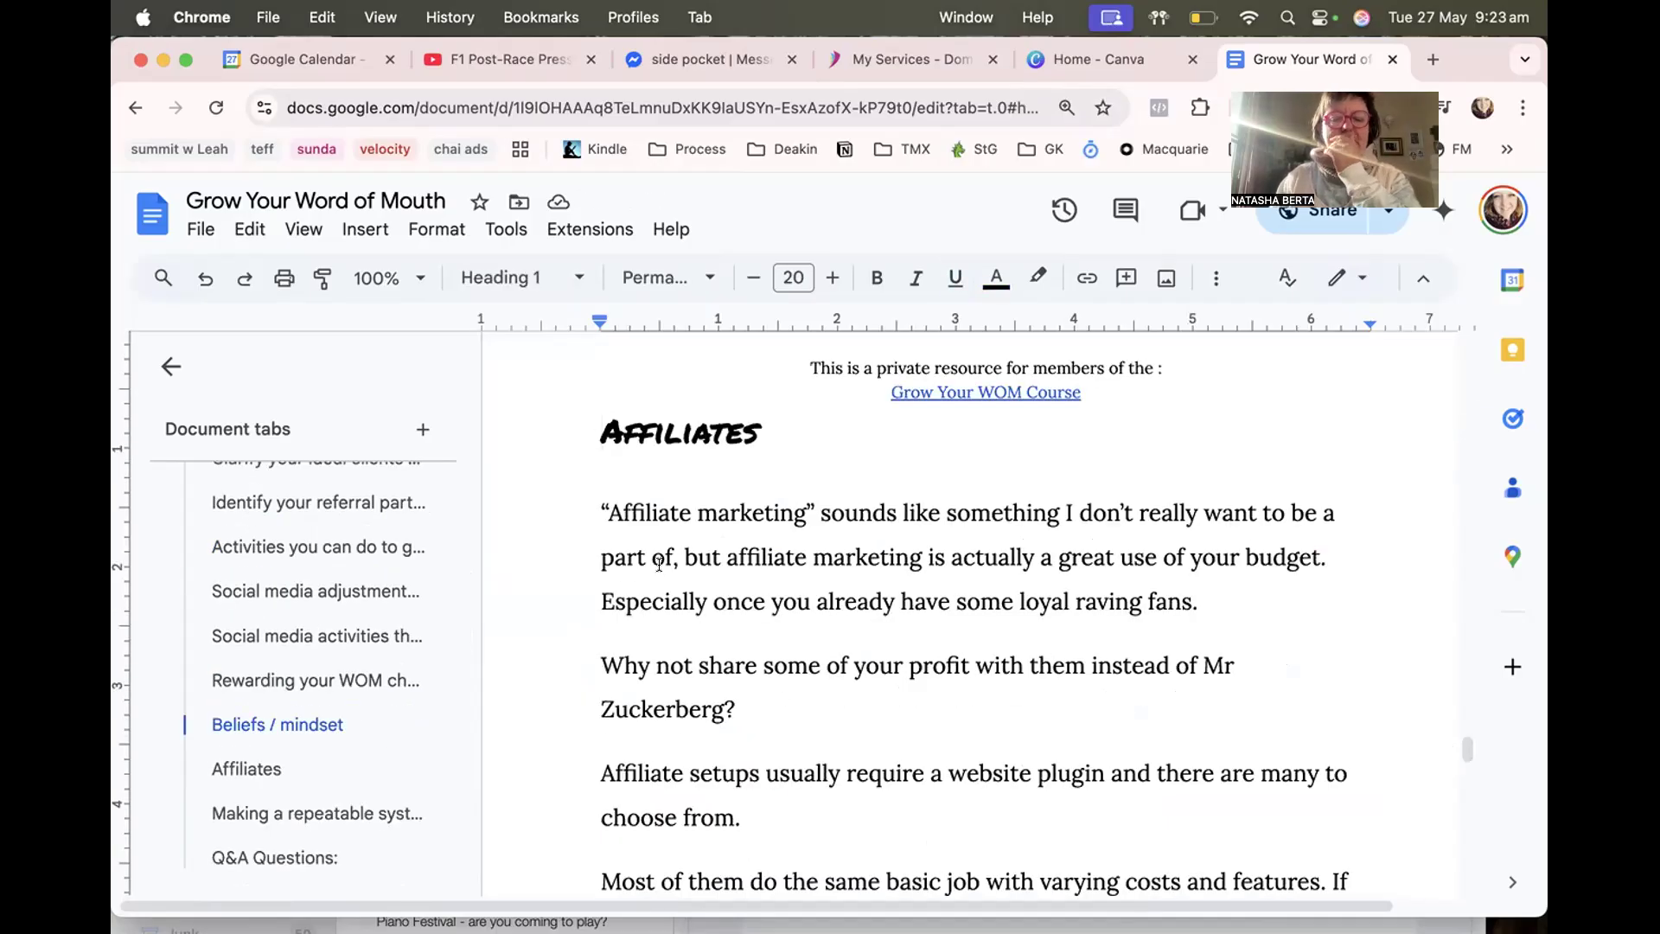
scroll(692, 545, "up", 10)
scroll(695, 539, "up", 20)
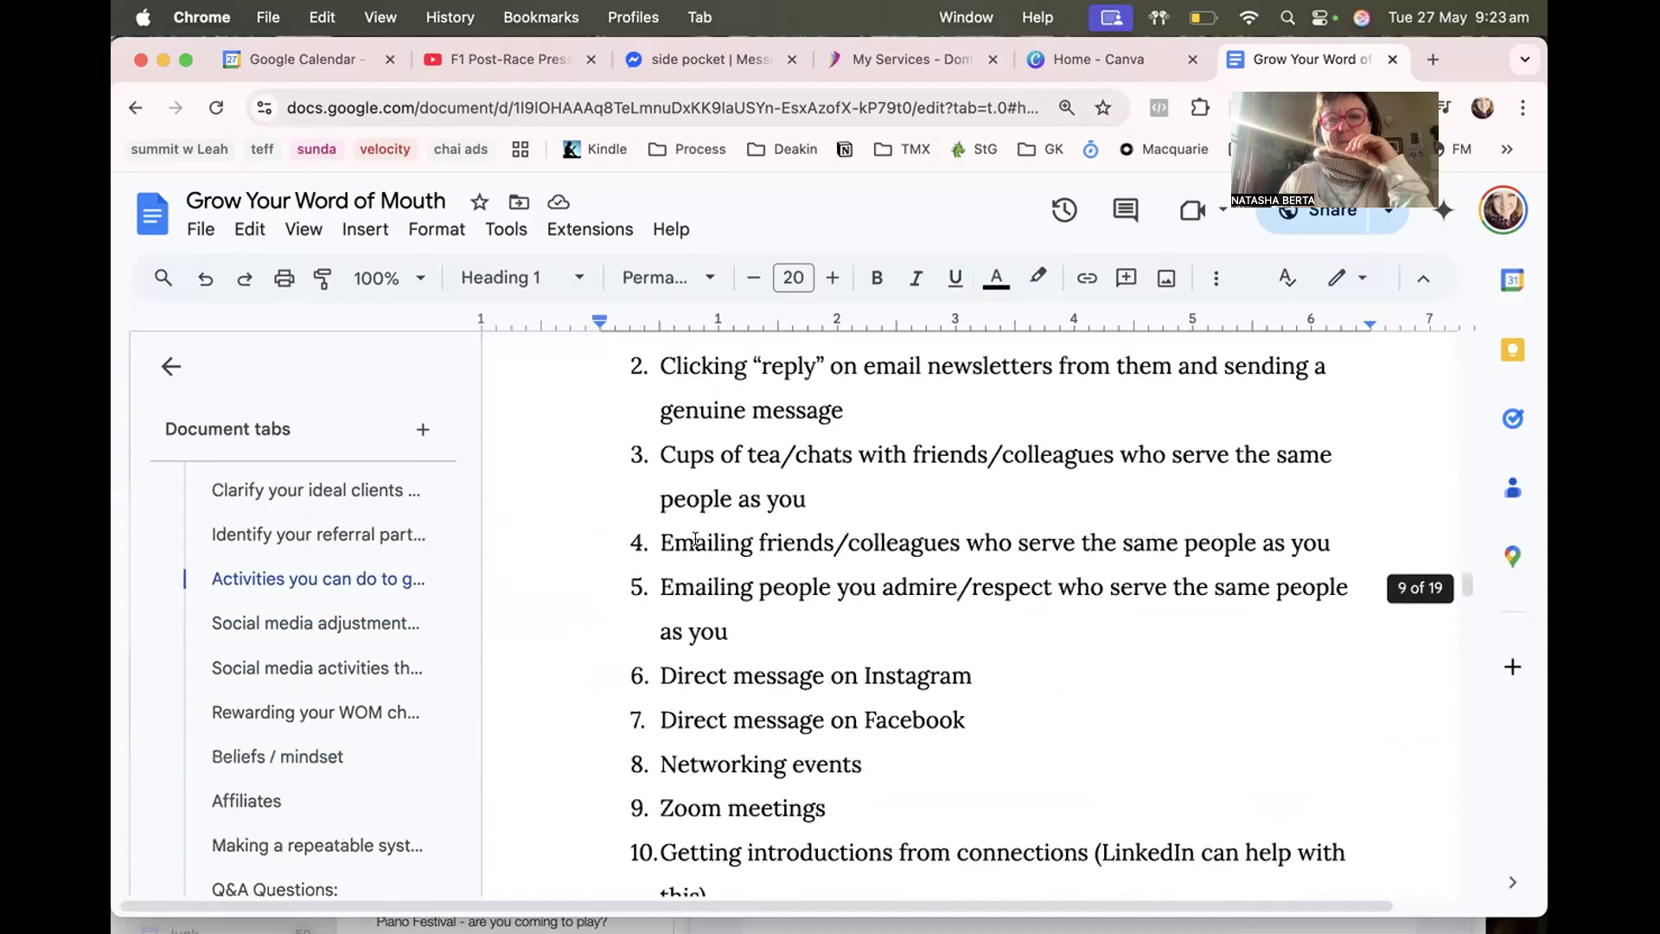
scroll(695, 539, "up", 20)
scroll(695, 539, "up", 3)
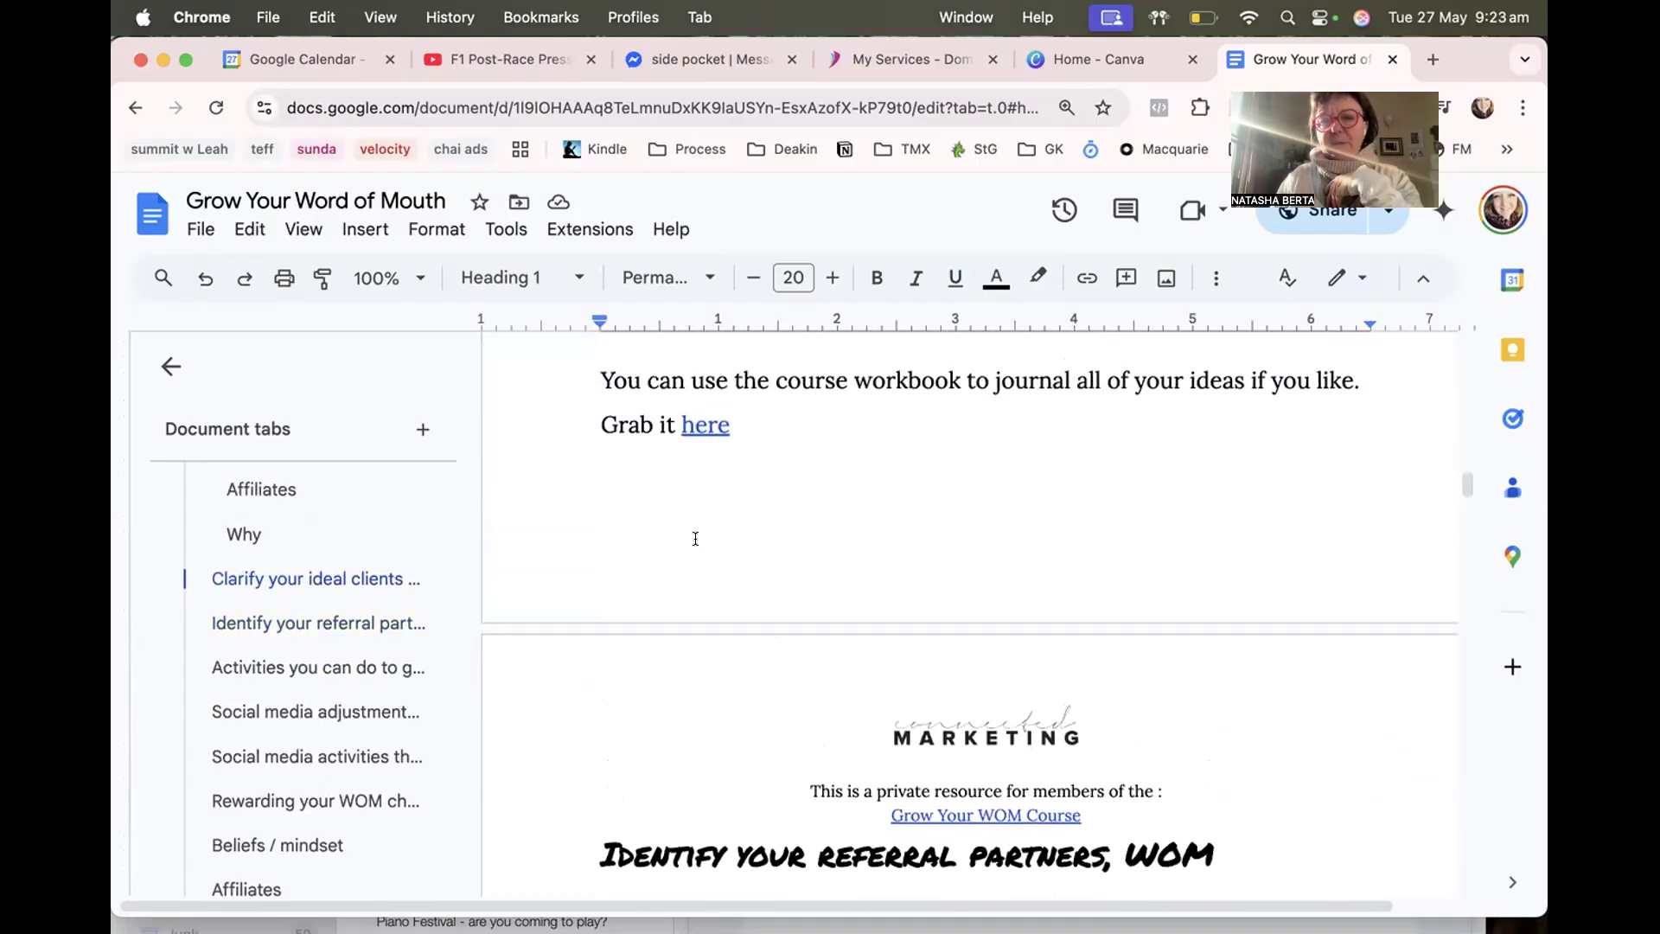
scroll(796, 556, "up", 10)
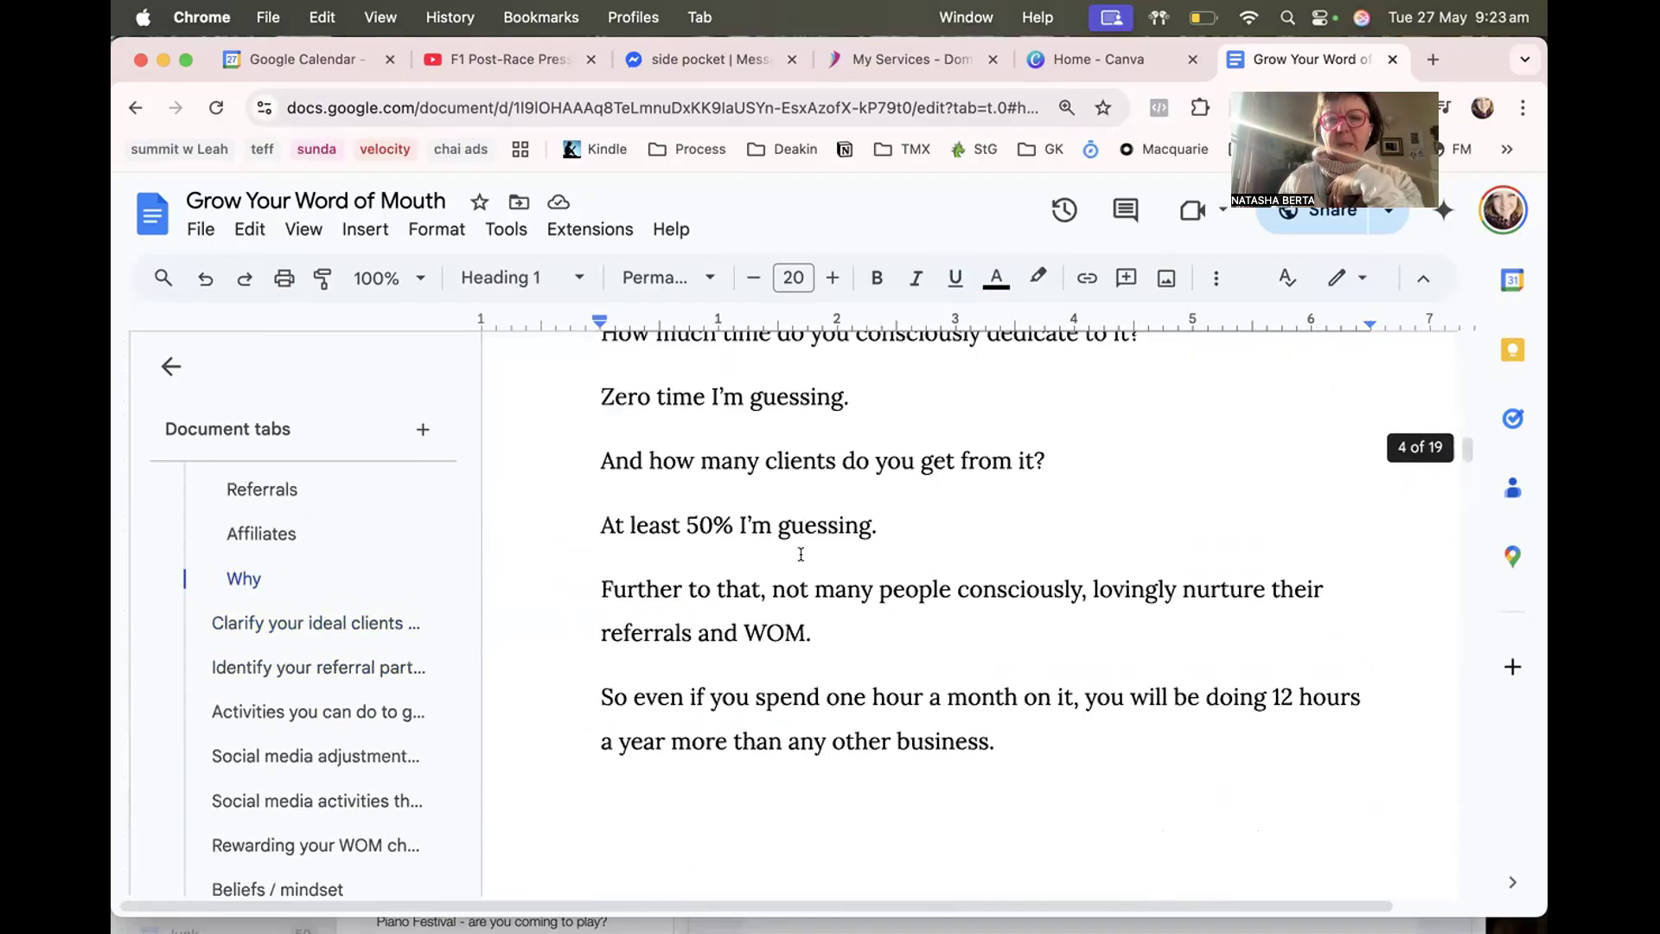
scroll(801, 554, "up", 5)
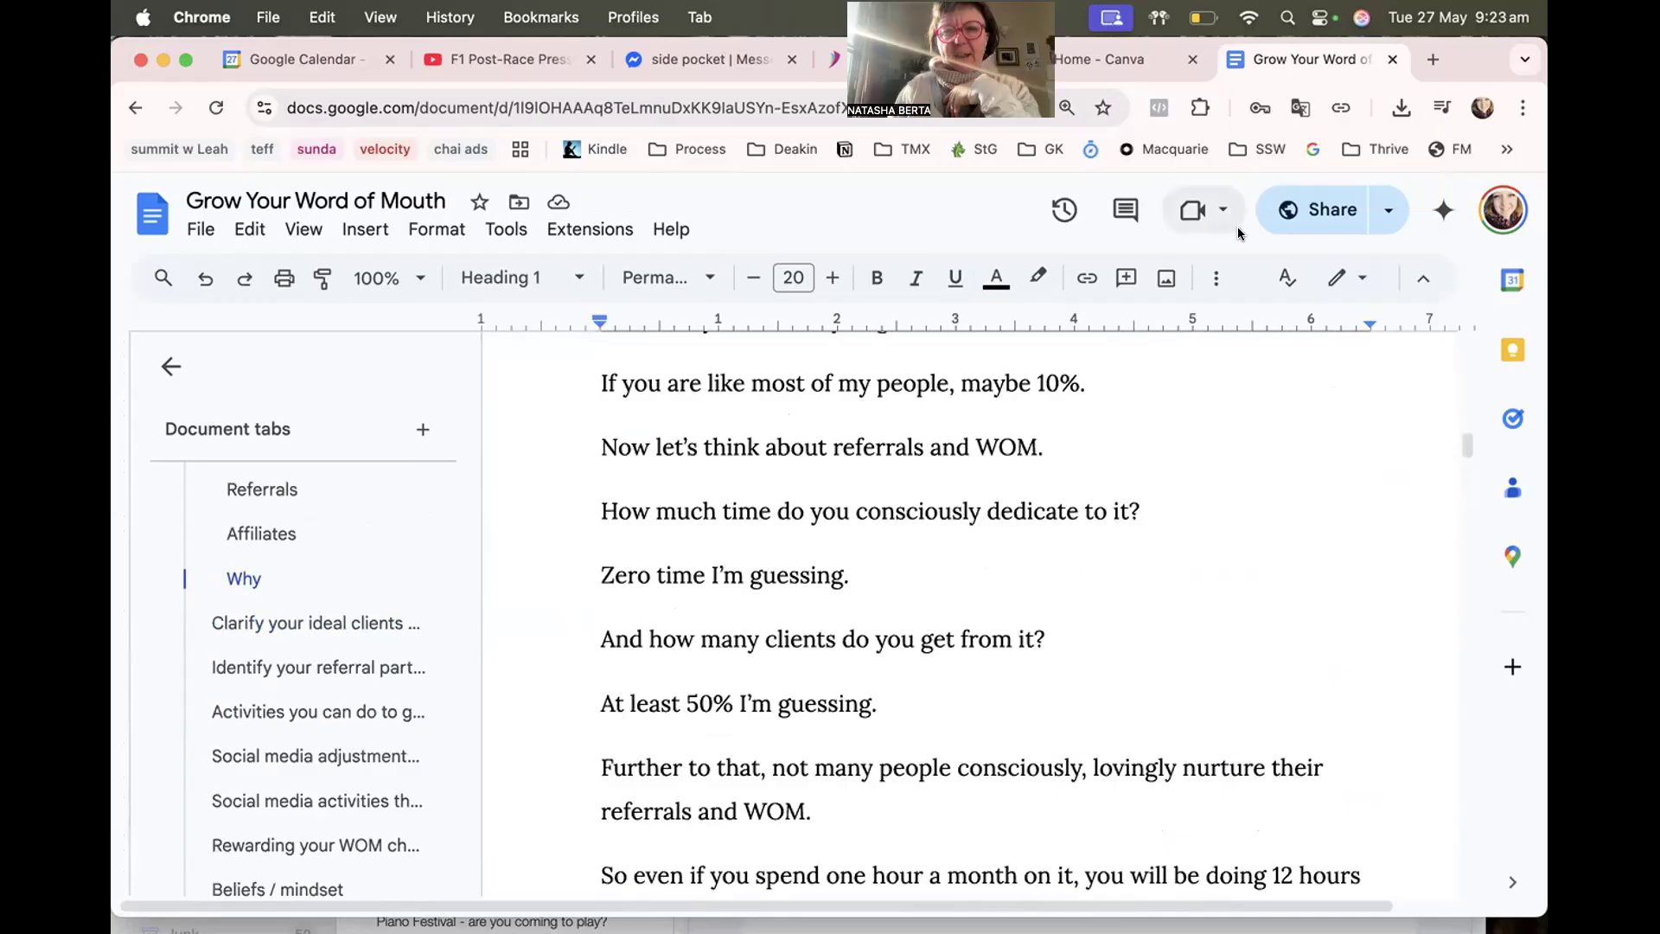
Set the document's general access to Restricted in its sharing settings.
left_click(1323, 210)
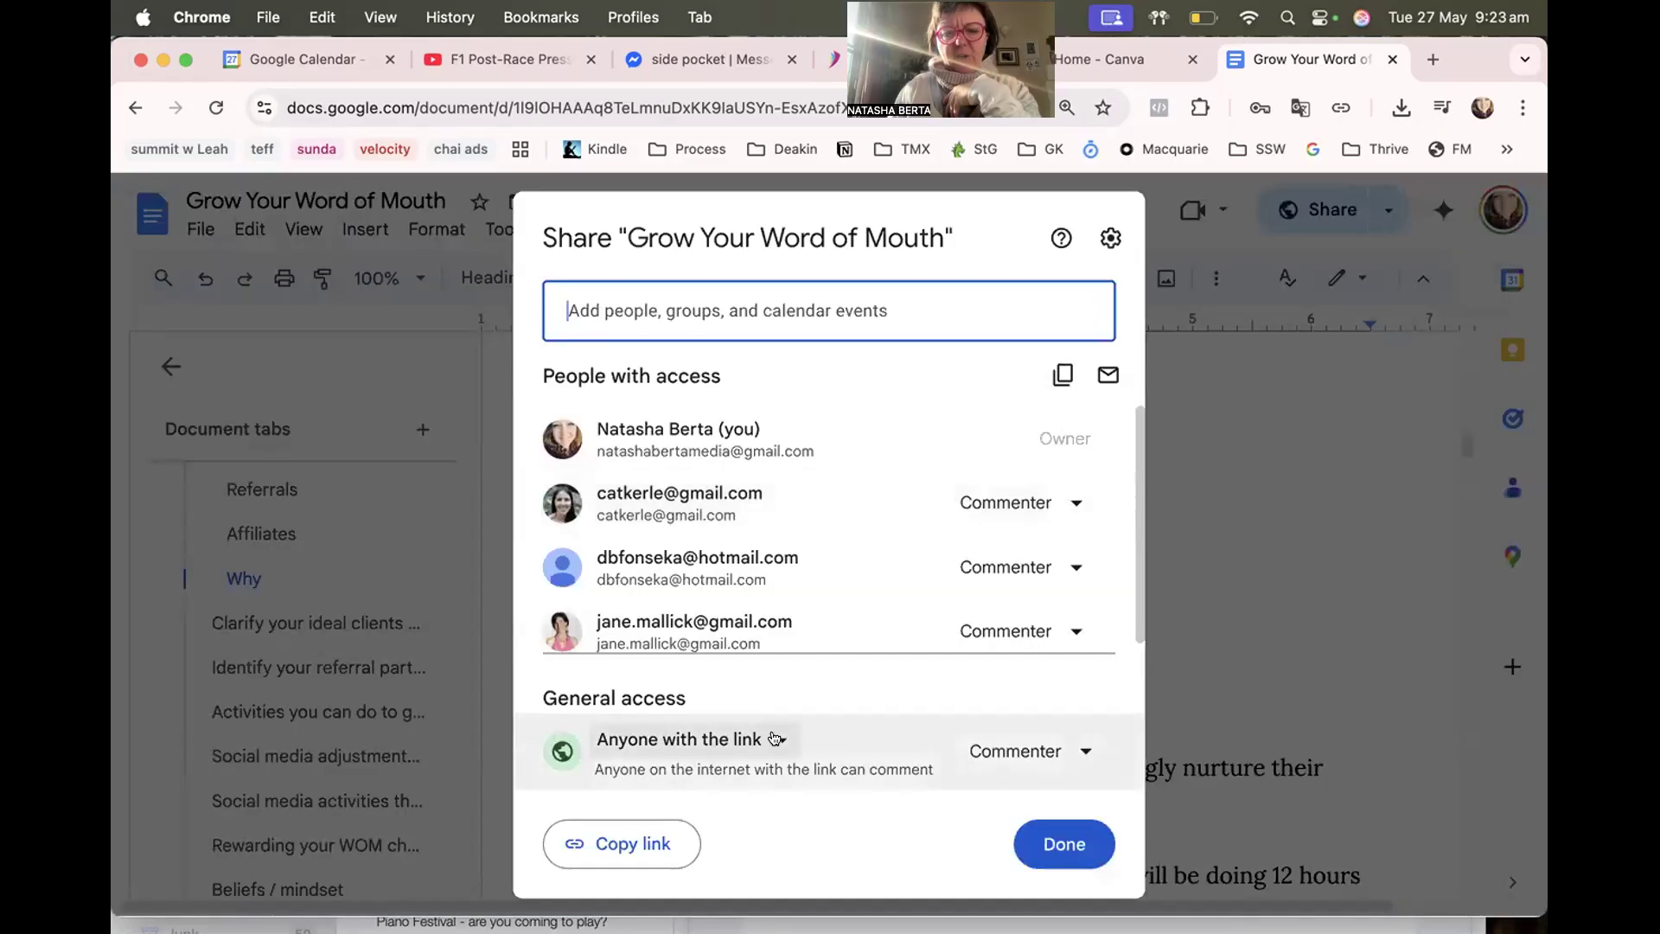
left_click(774, 739)
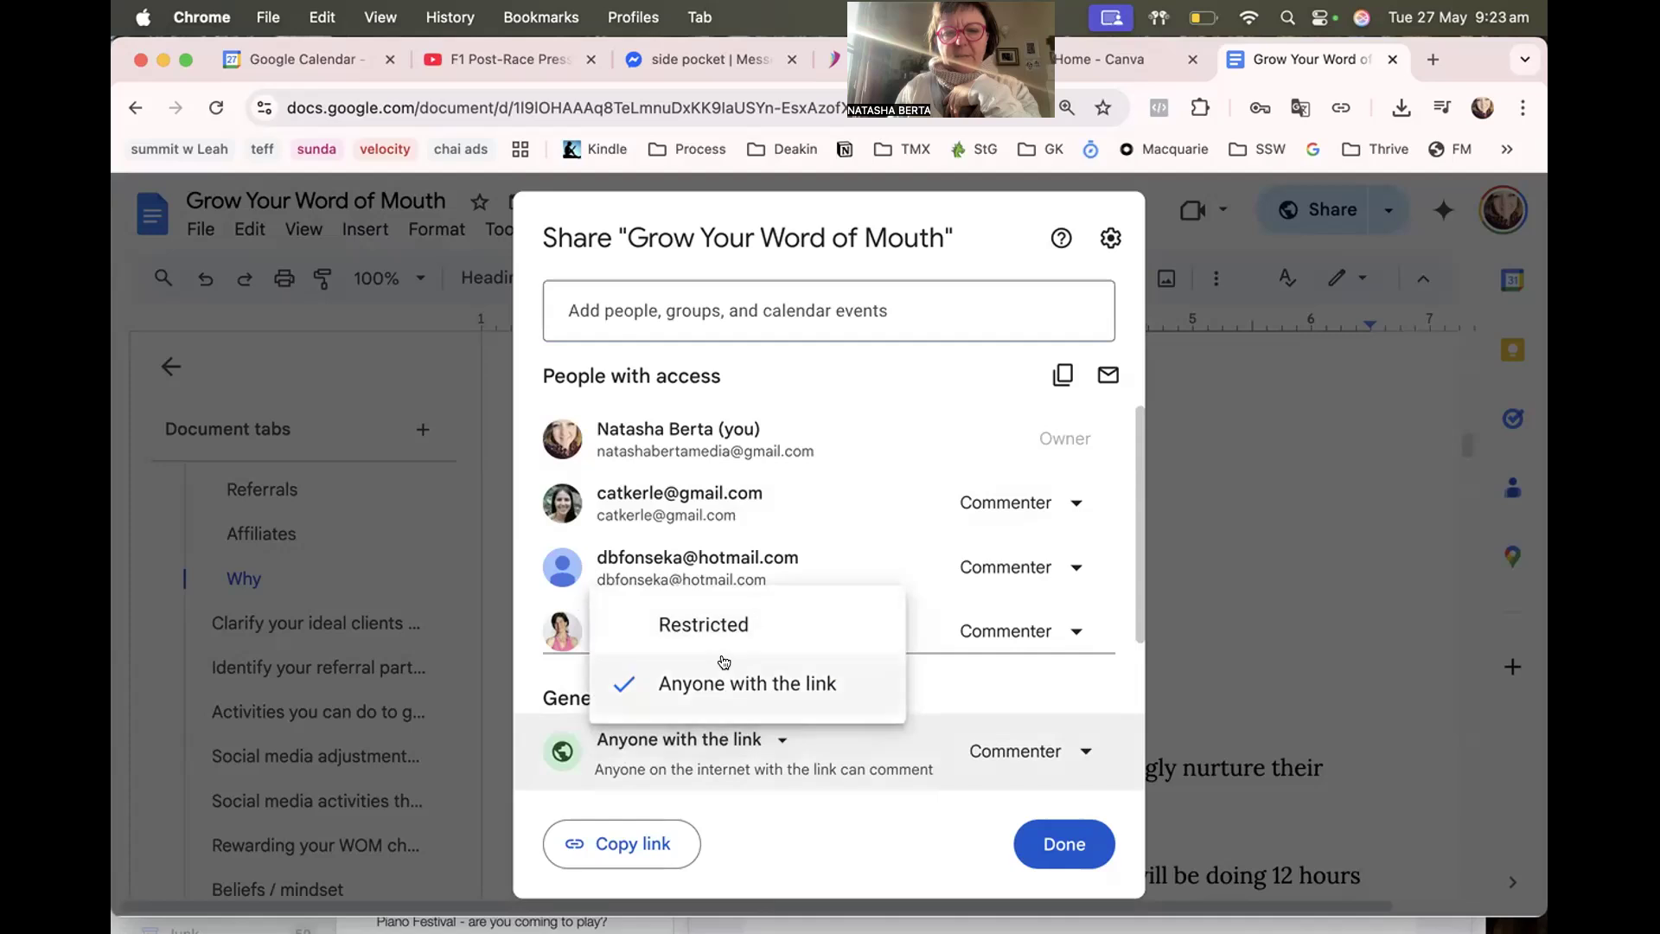
left_click(701, 628)
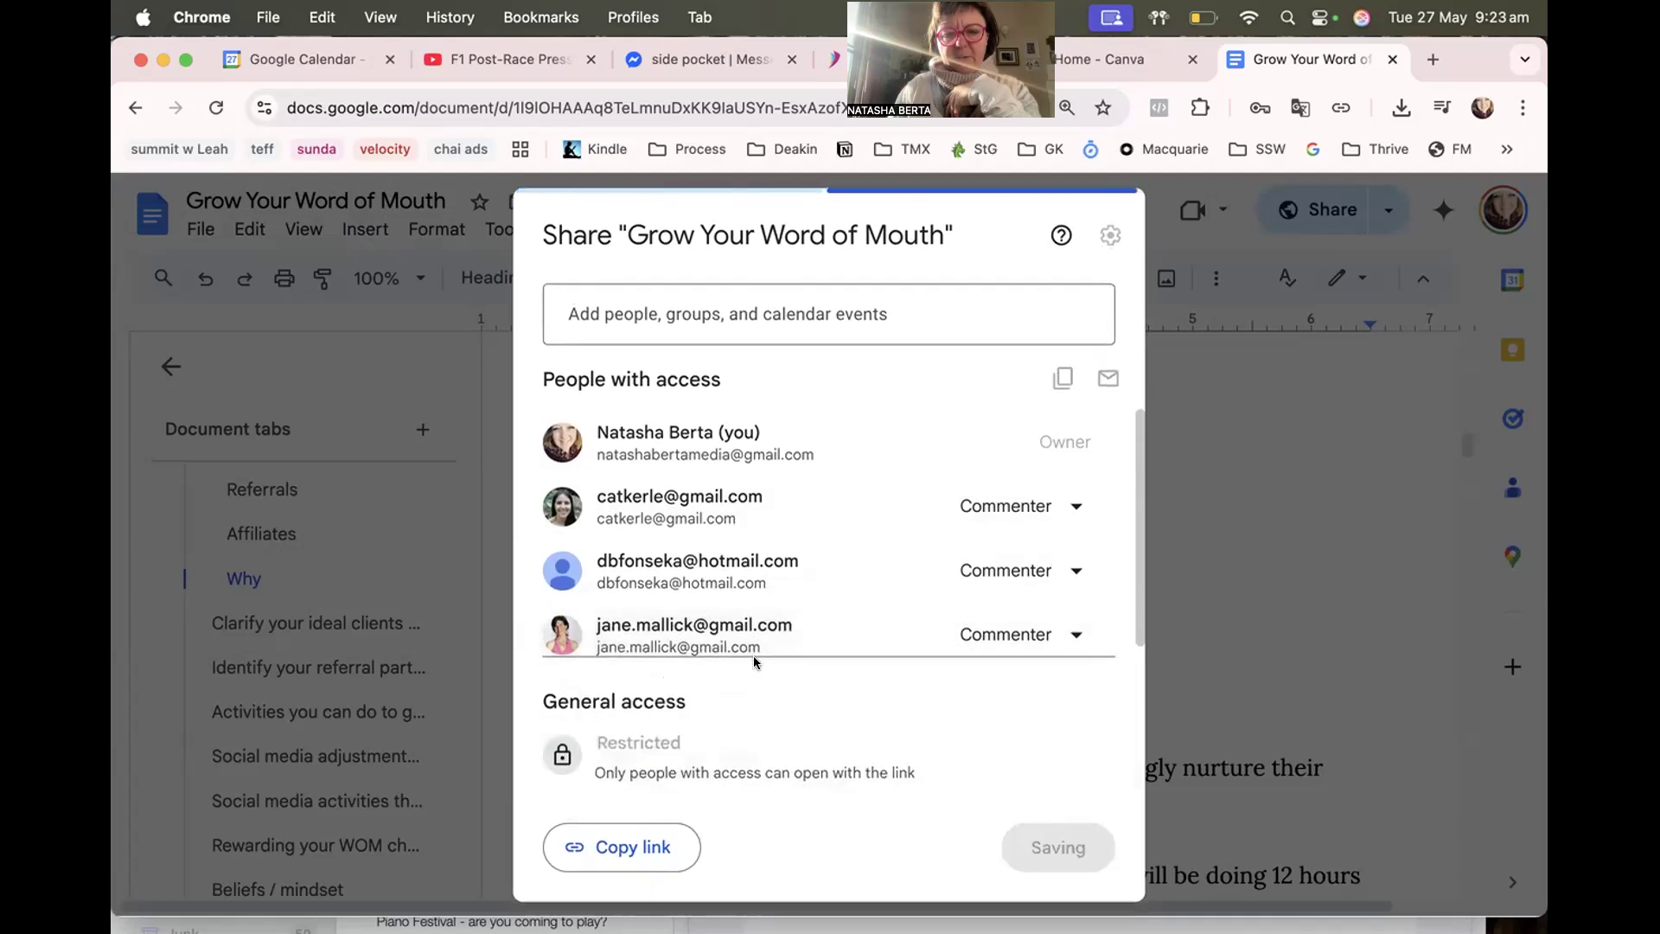
Set the document's general access to anyone with the link as Commenter, copy the share link and close the sharing settings.
left_click(653, 737)
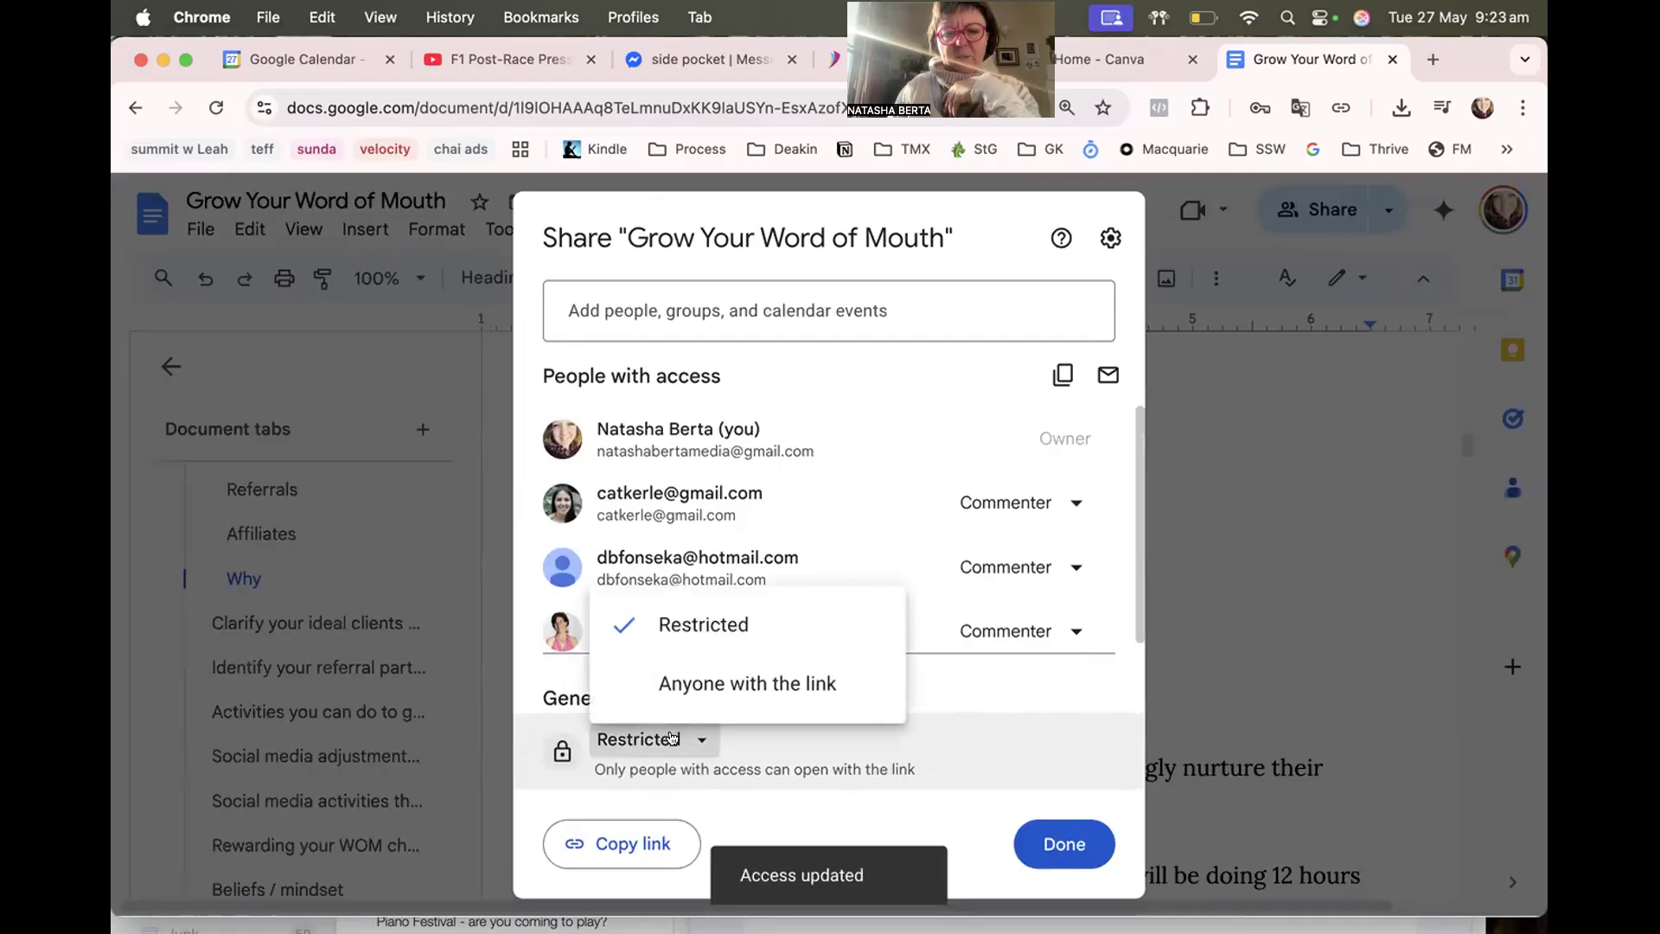
left_click(743, 684)
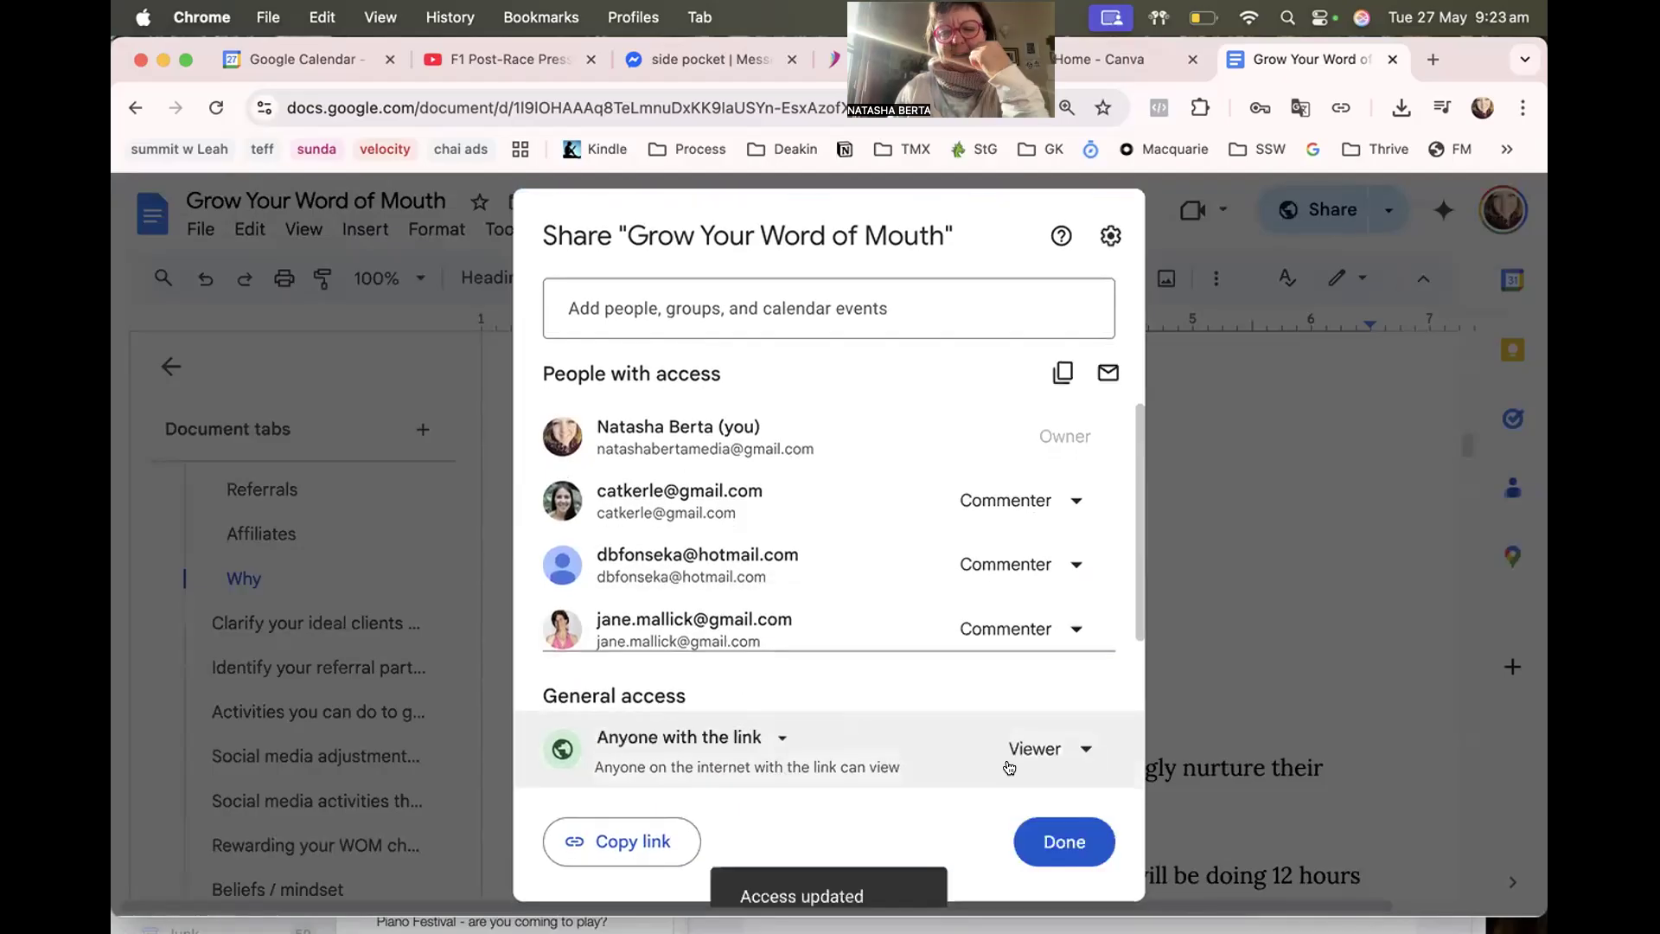
left_click(1078, 743)
left_click(1020, 640)
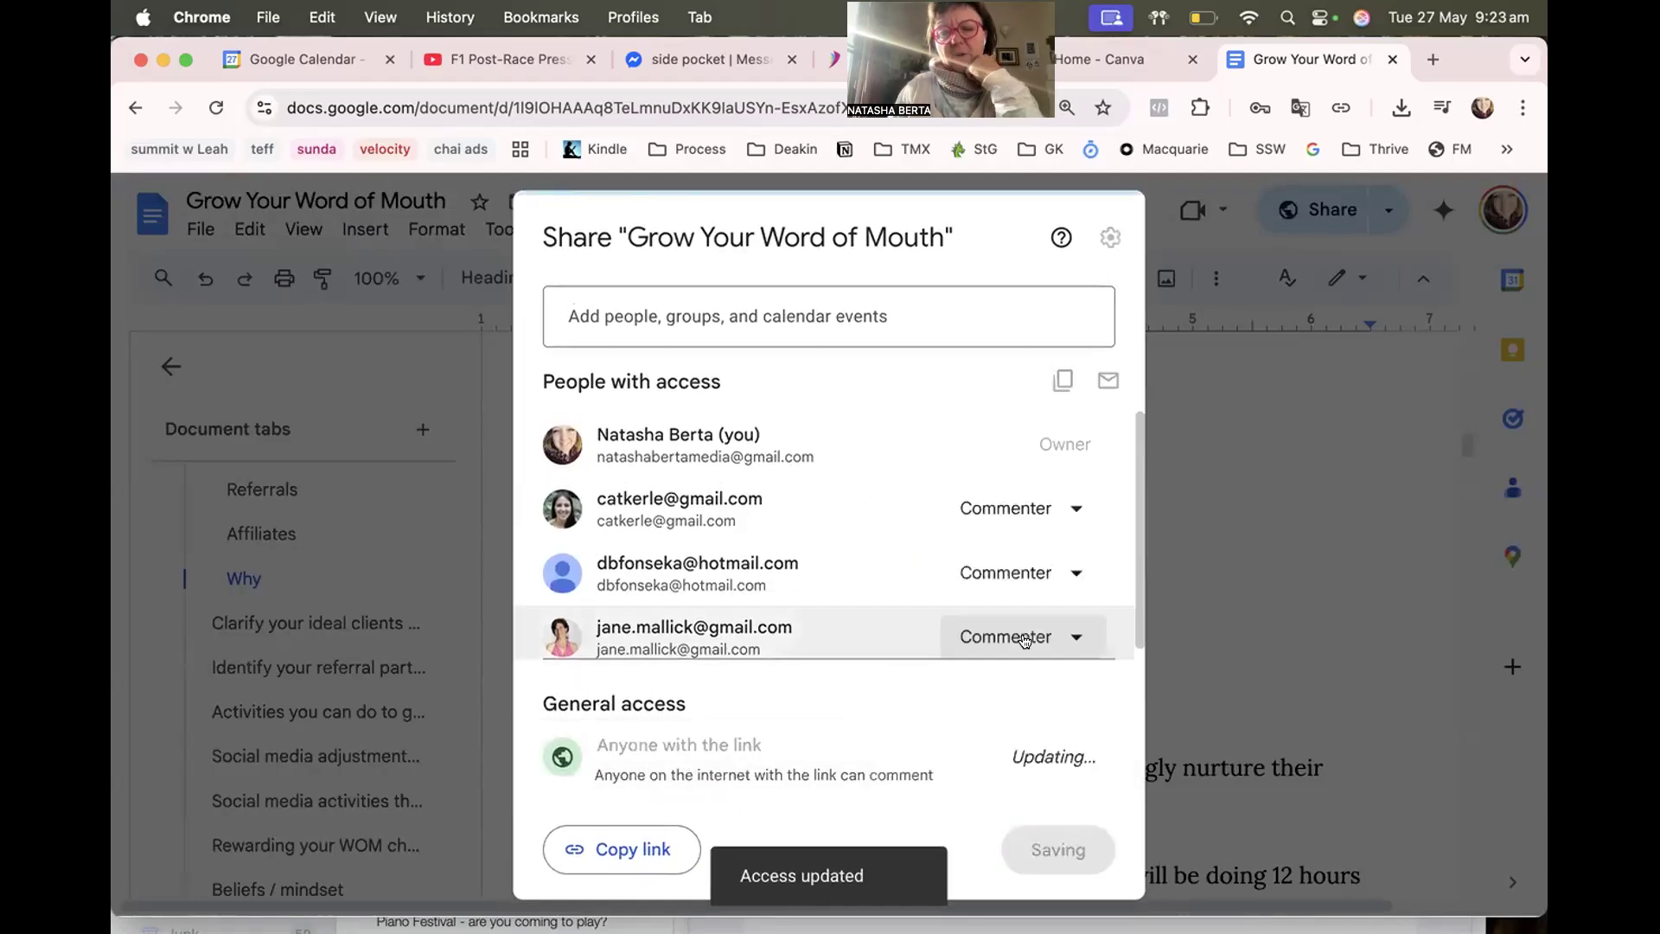
left_click(617, 847)
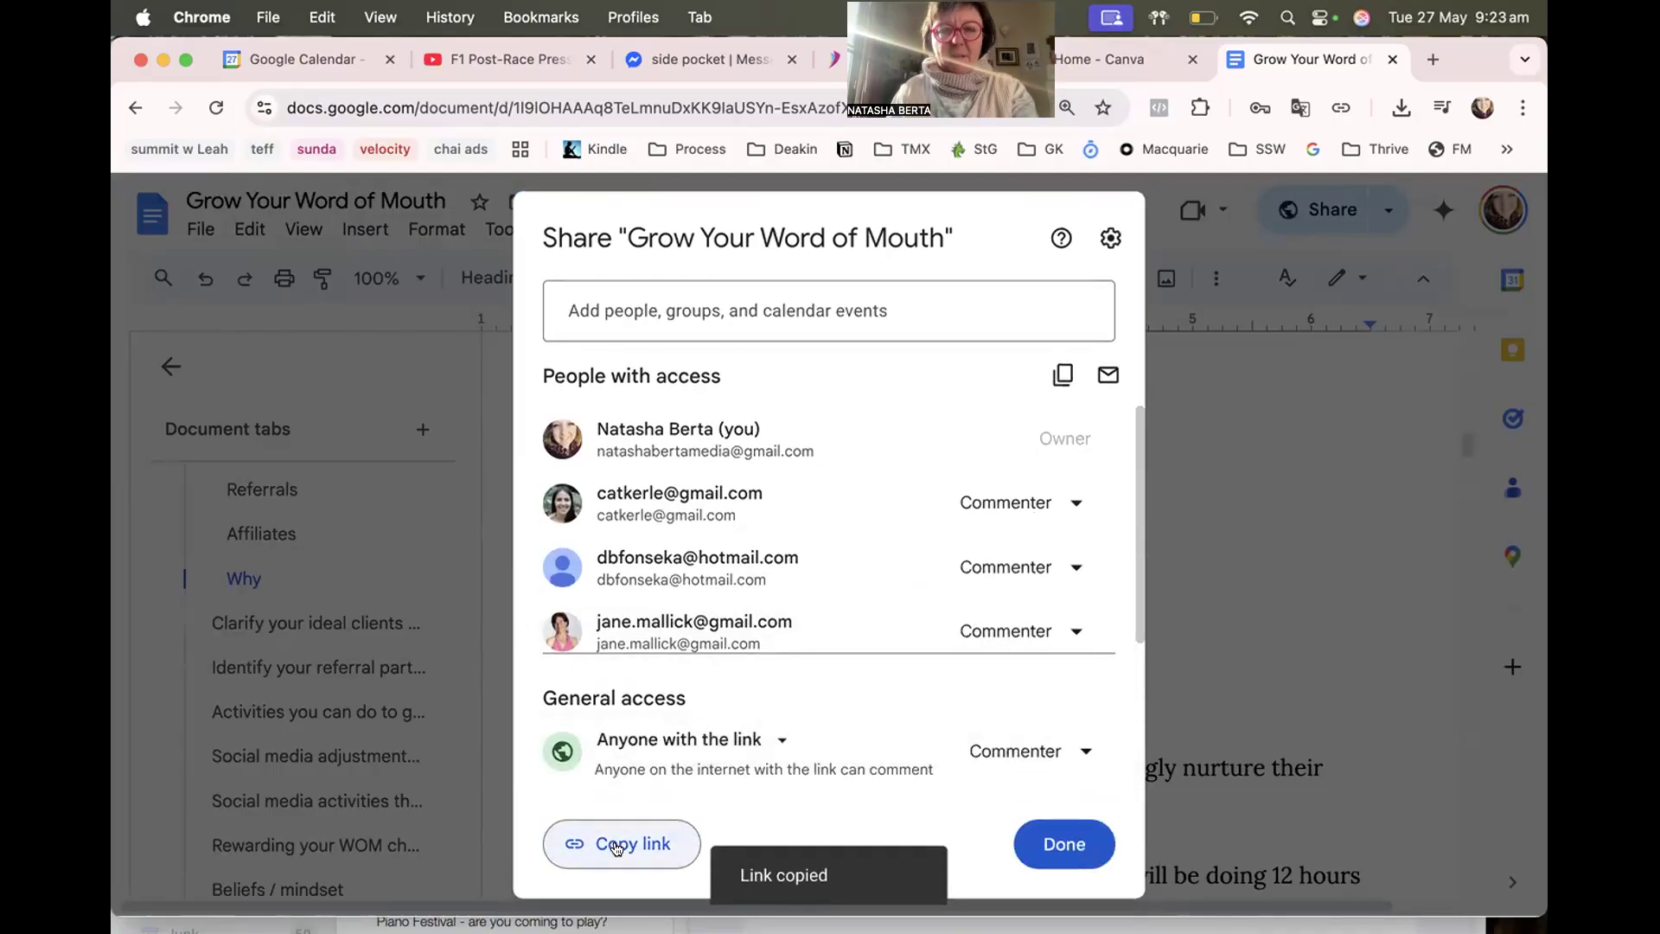
left_click(1065, 845)
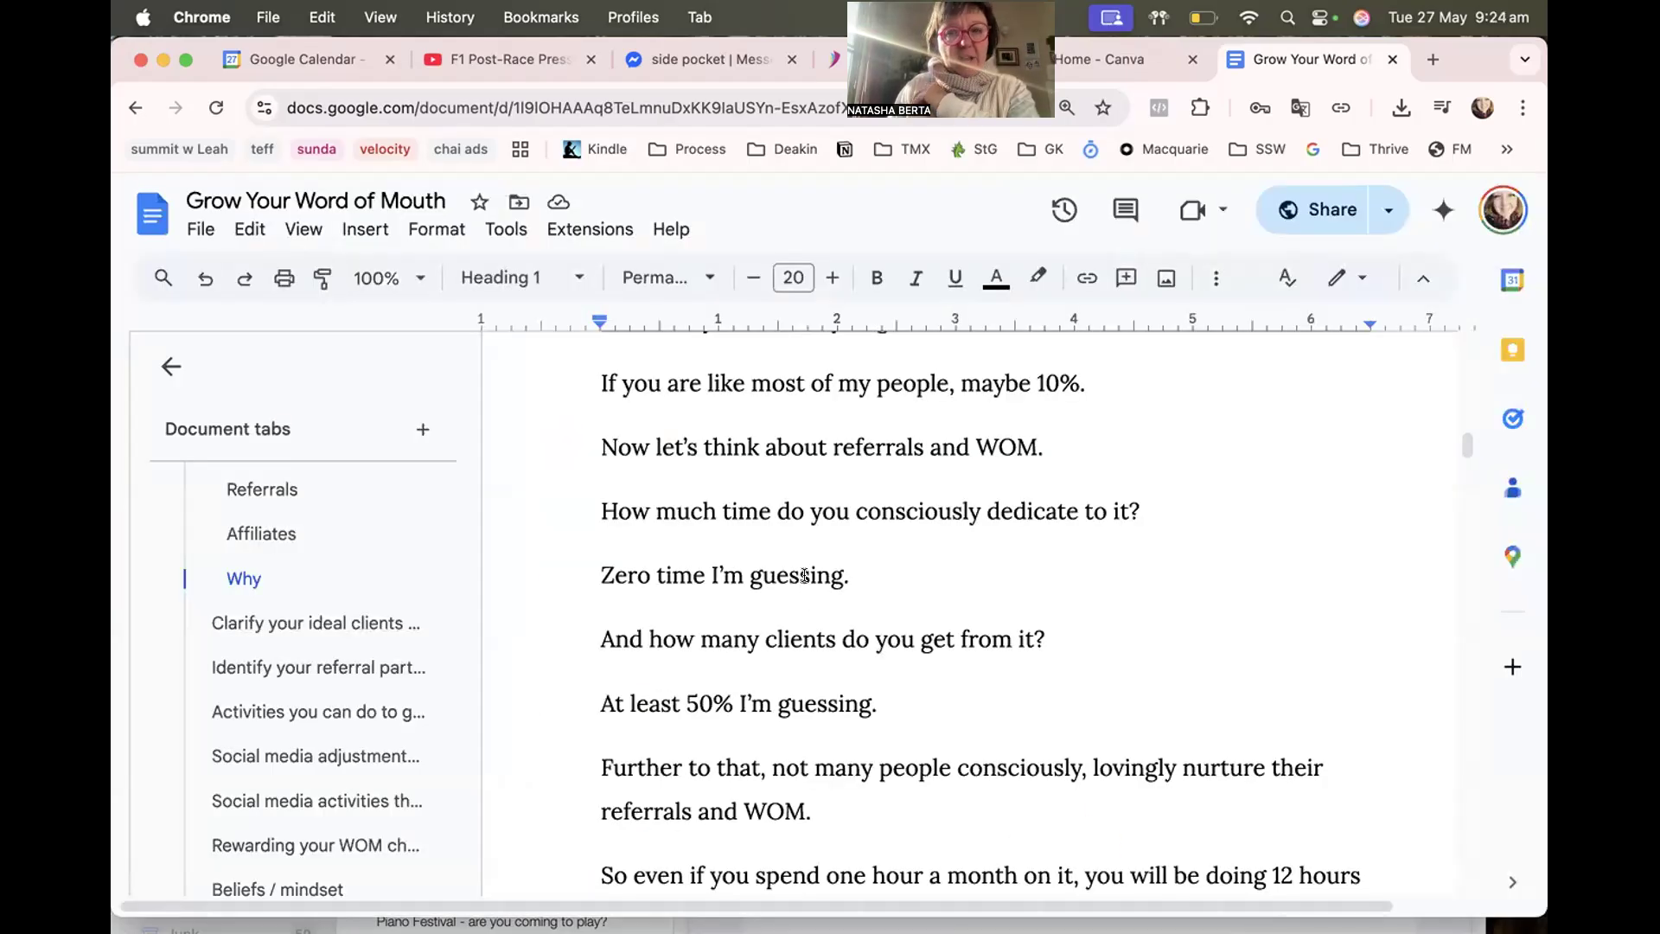
Go back past the Affiliates and Referrals definitions and jump to the Getting answers section under Orientation.
scroll(645, 493, "up", 15)
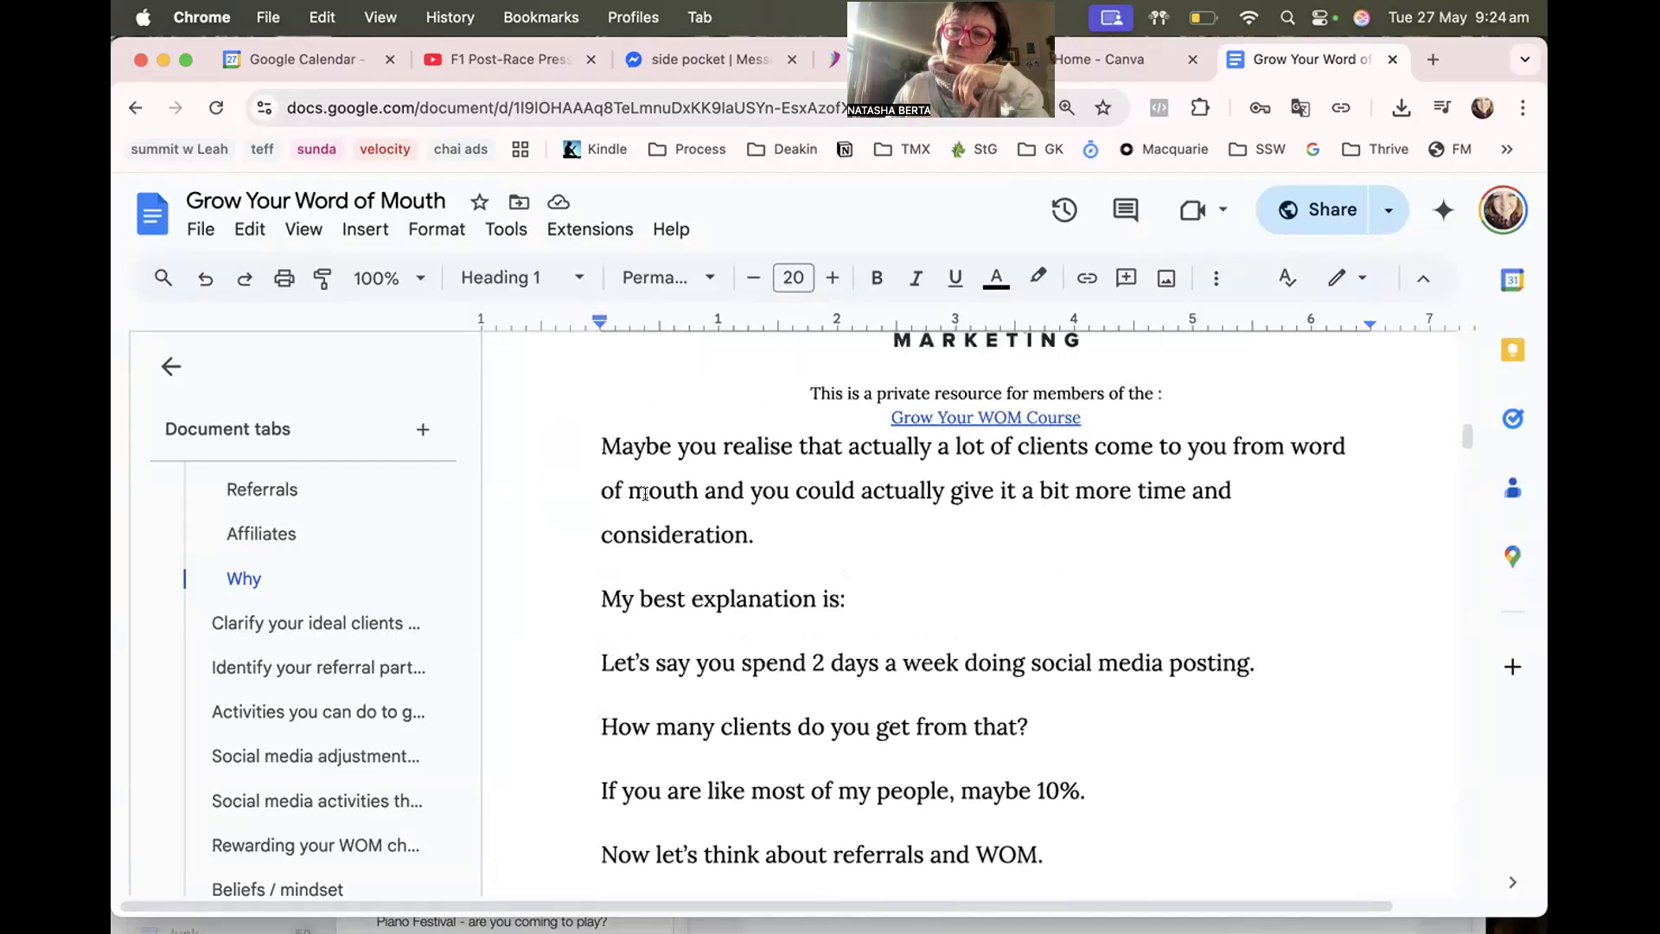
scroll(646, 493, "up", 4)
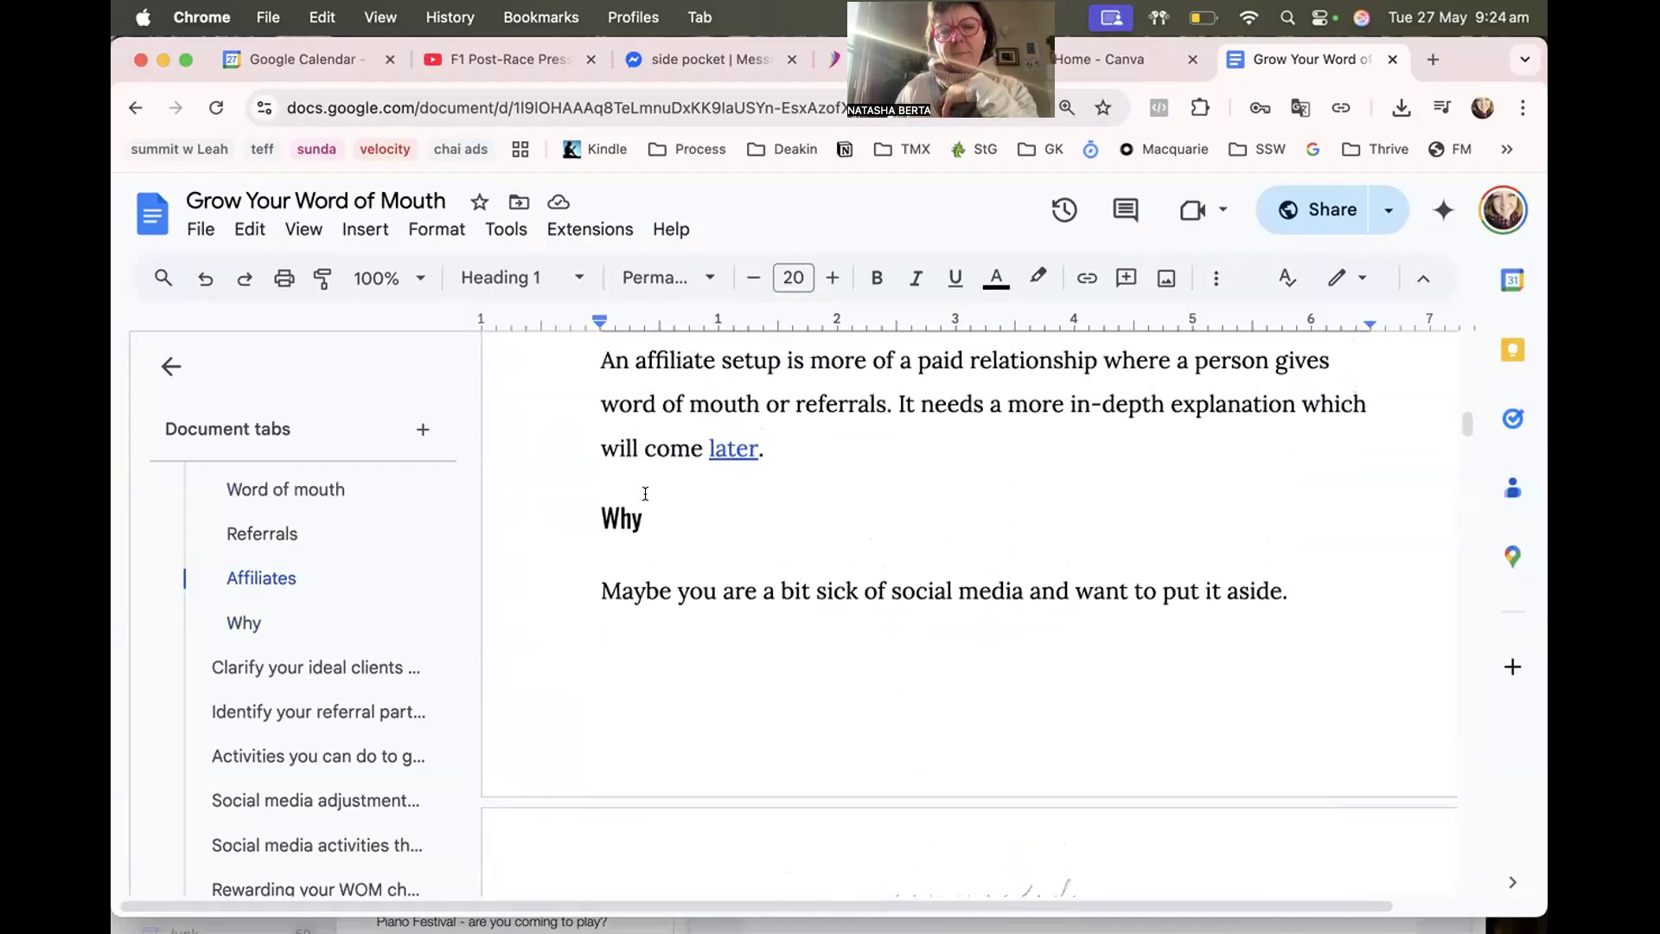
scroll(645, 492, "up", 1)
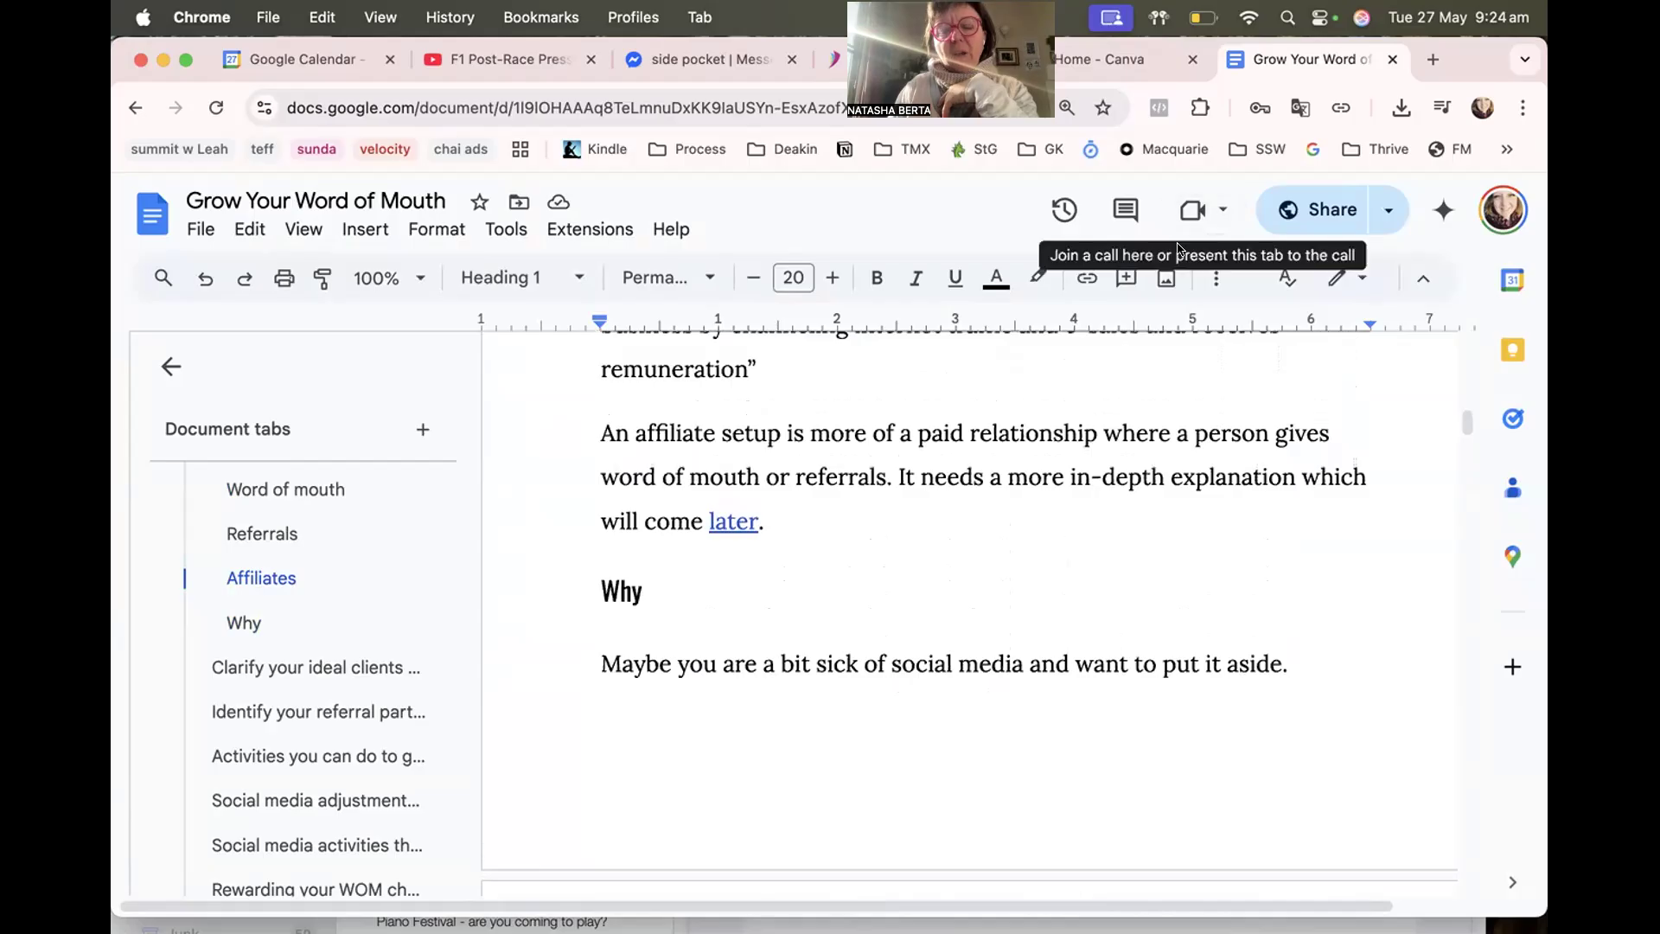
scroll(942, 426, "up", 6)
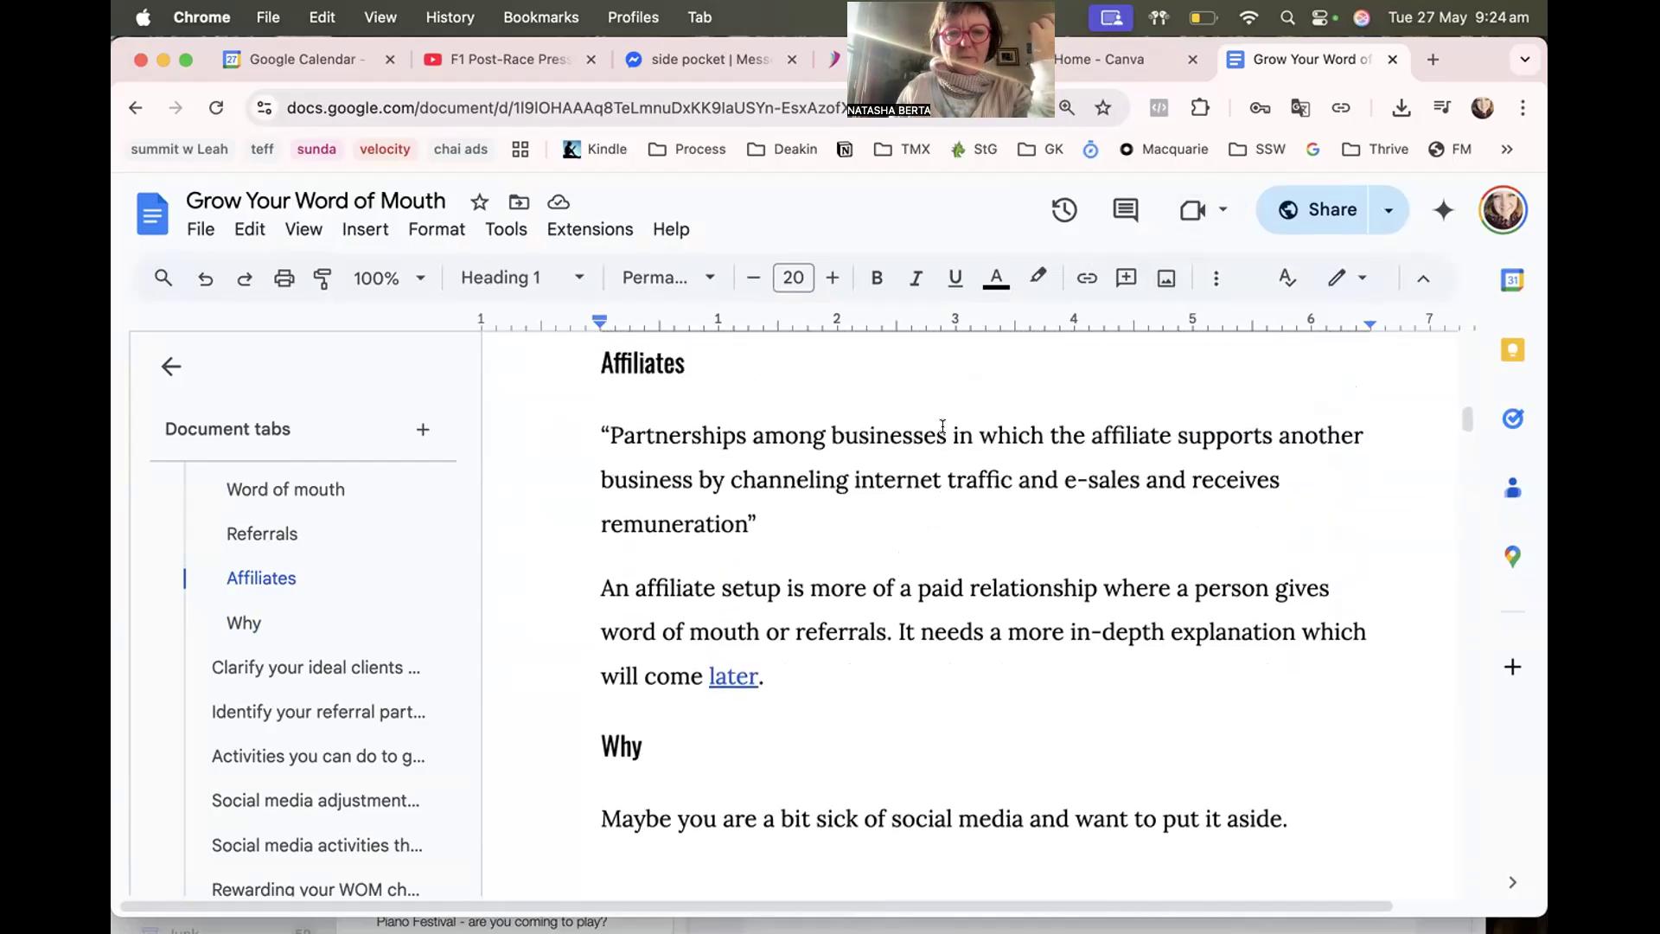
scroll(303, 603, "up", 4)
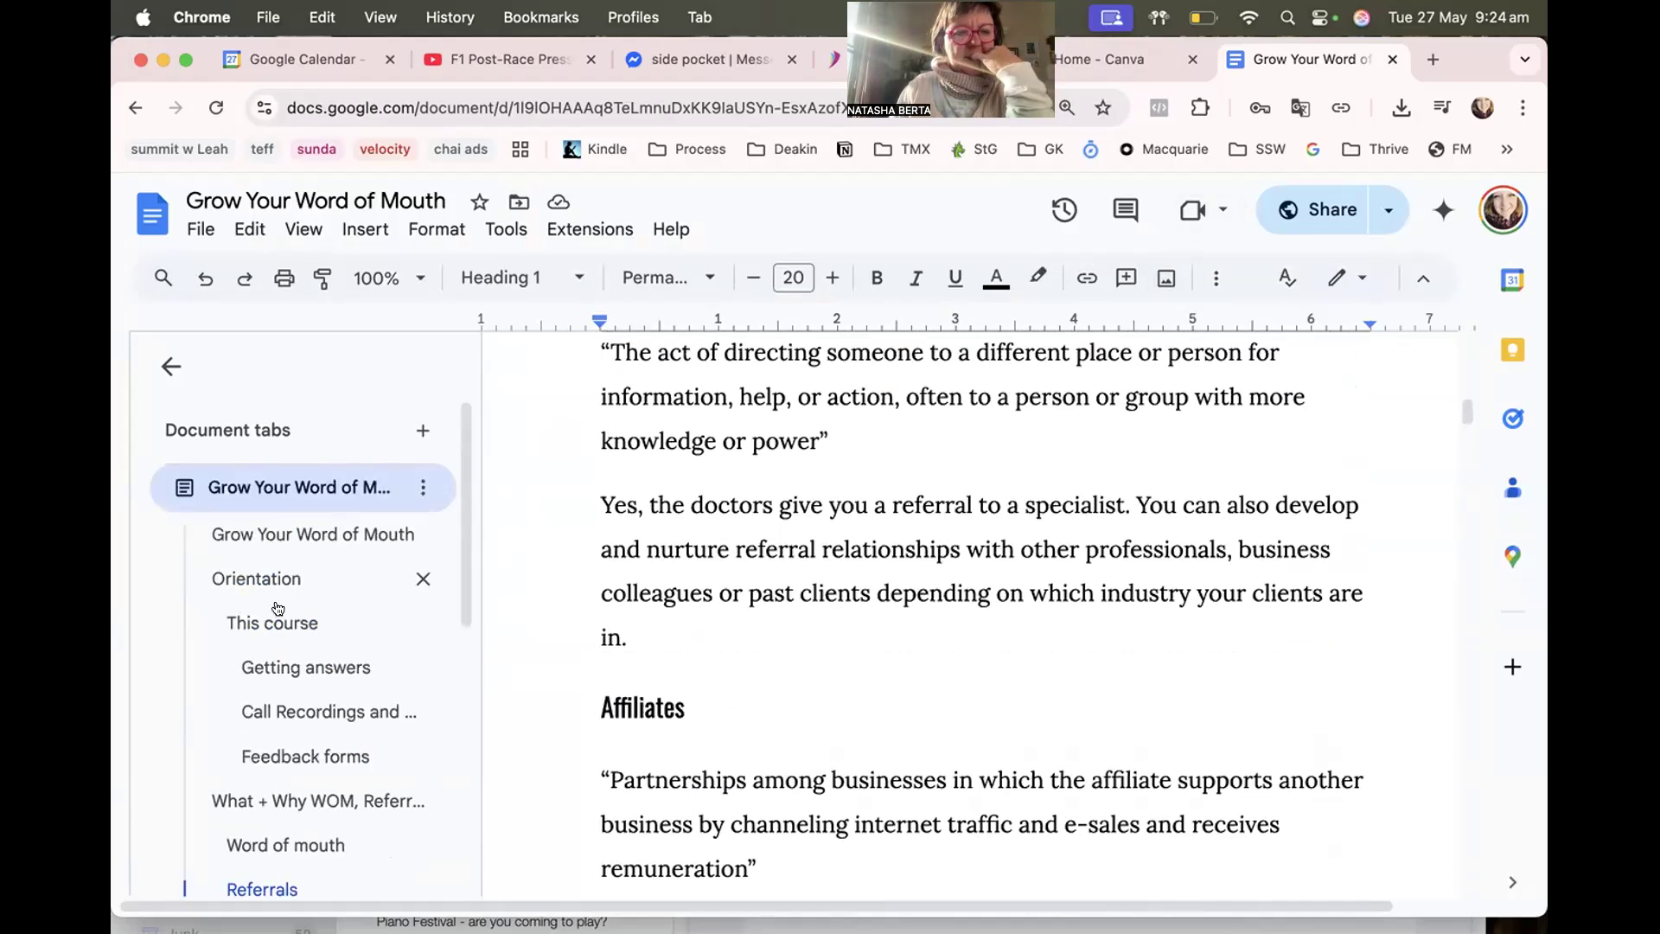
left_click(288, 665)
Add the comment "demo comment" to the opening words of the "Highlight then click the blue speech icon" bullet under Getting answers.
left_click(655, 473)
left_click_drag(654, 474, 954, 478)
left_click_drag(685, 517, 791, 515)
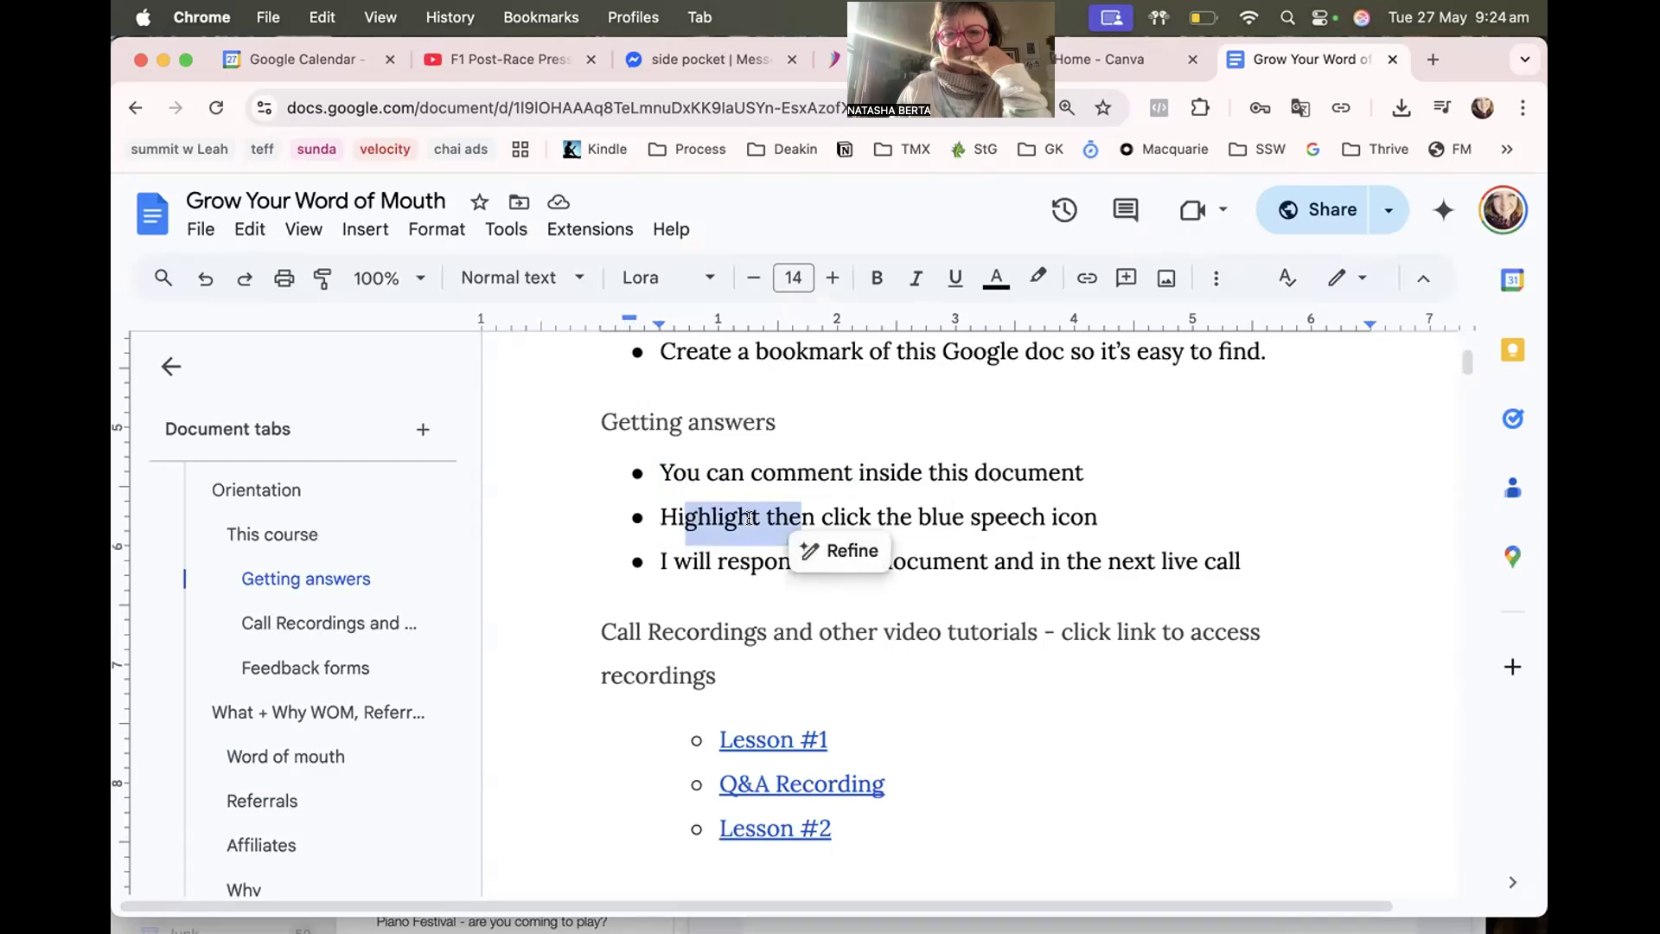
left_click(1124, 277)
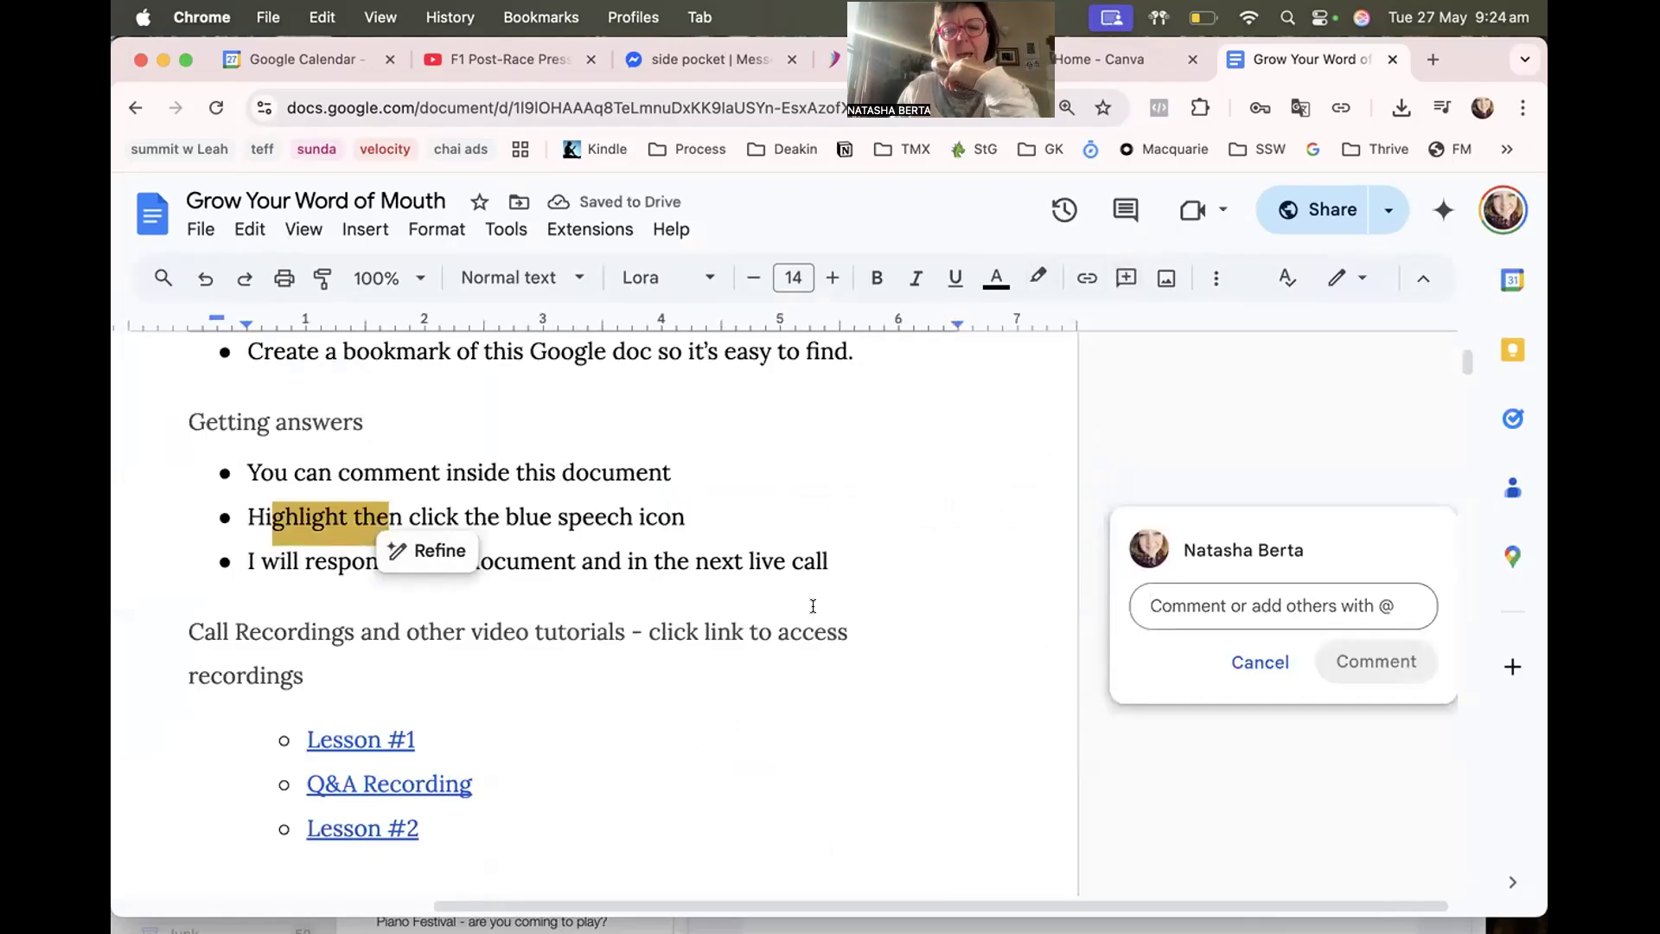
type("demo comment")
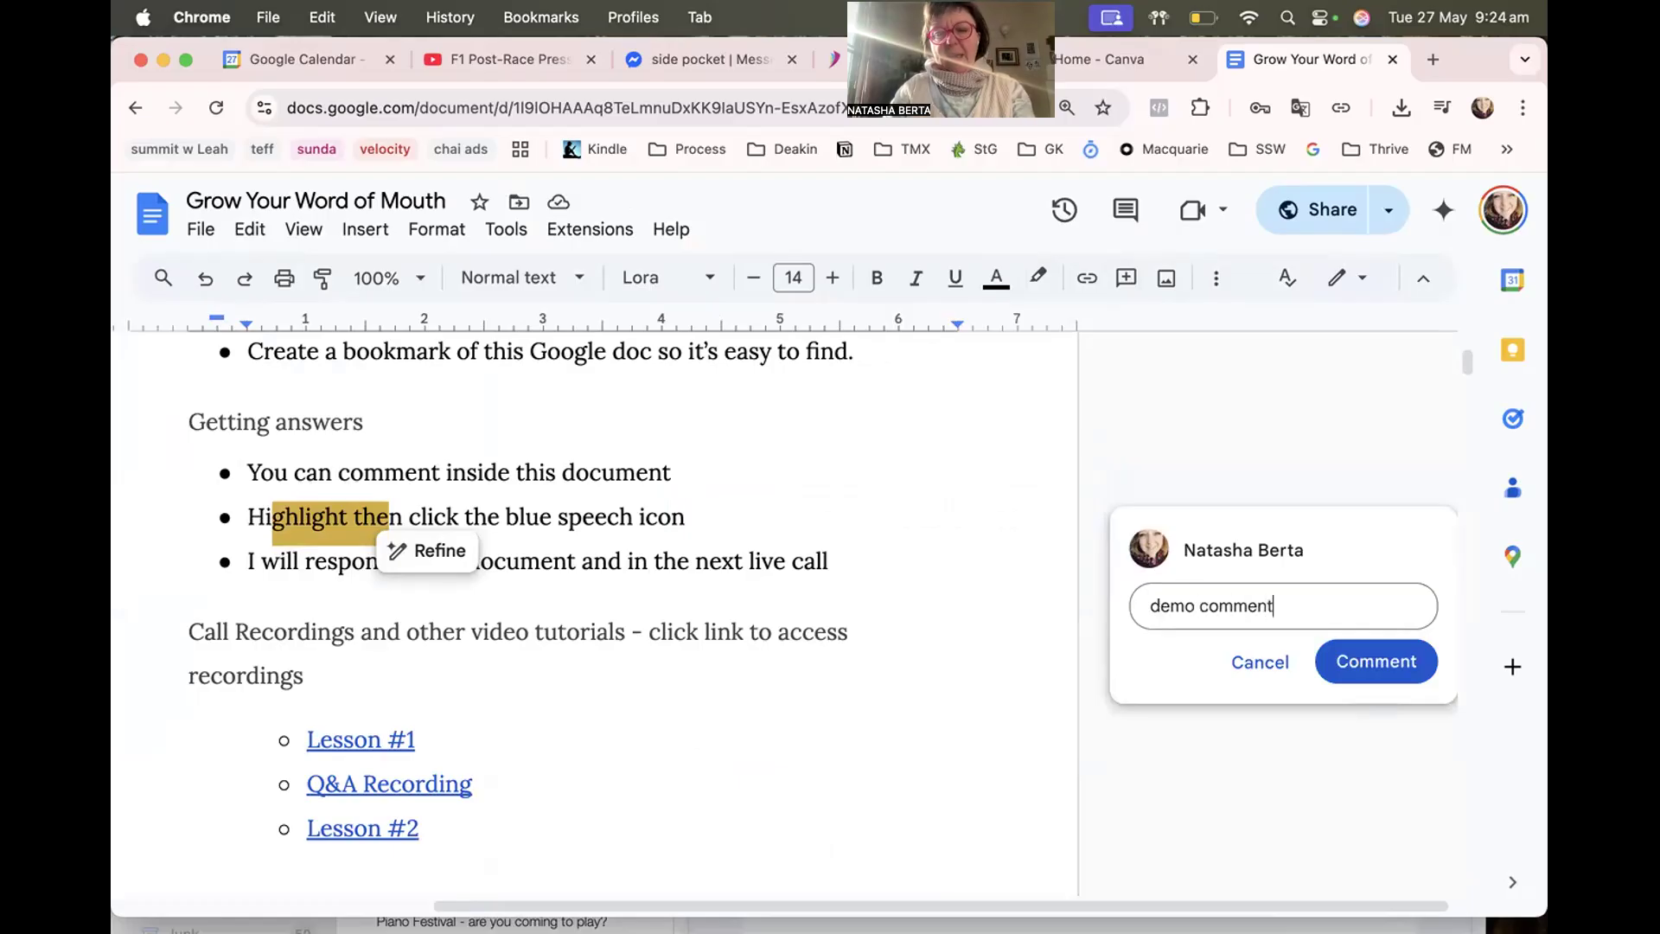
left_click(1392, 660)
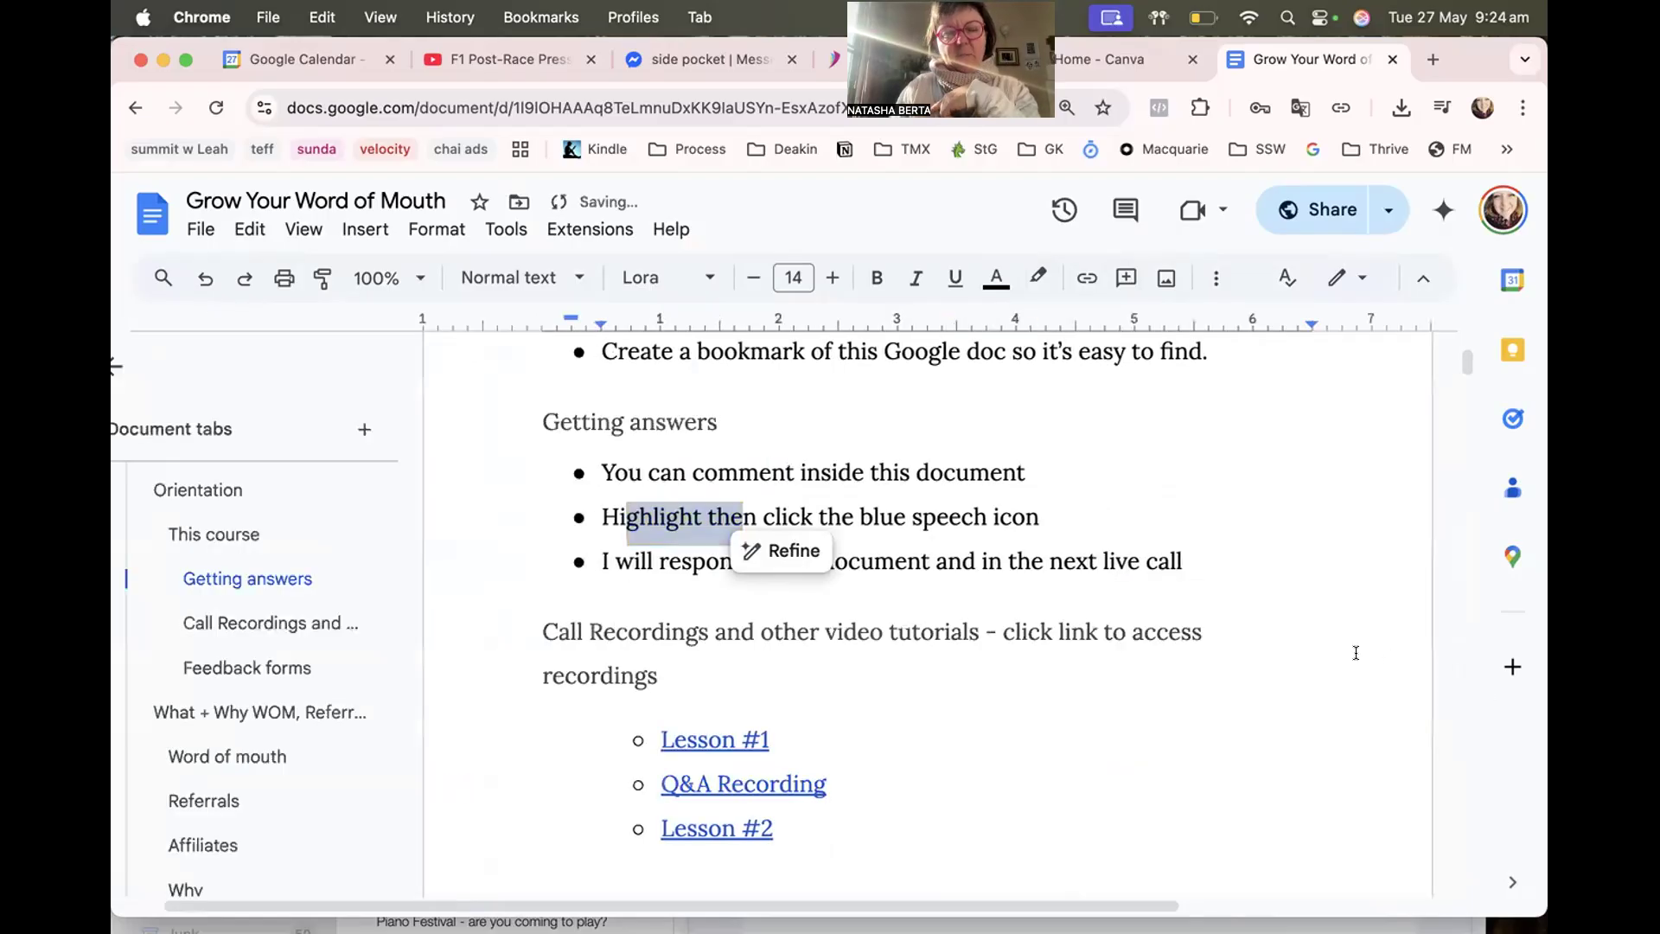
left_click(1033, 606)
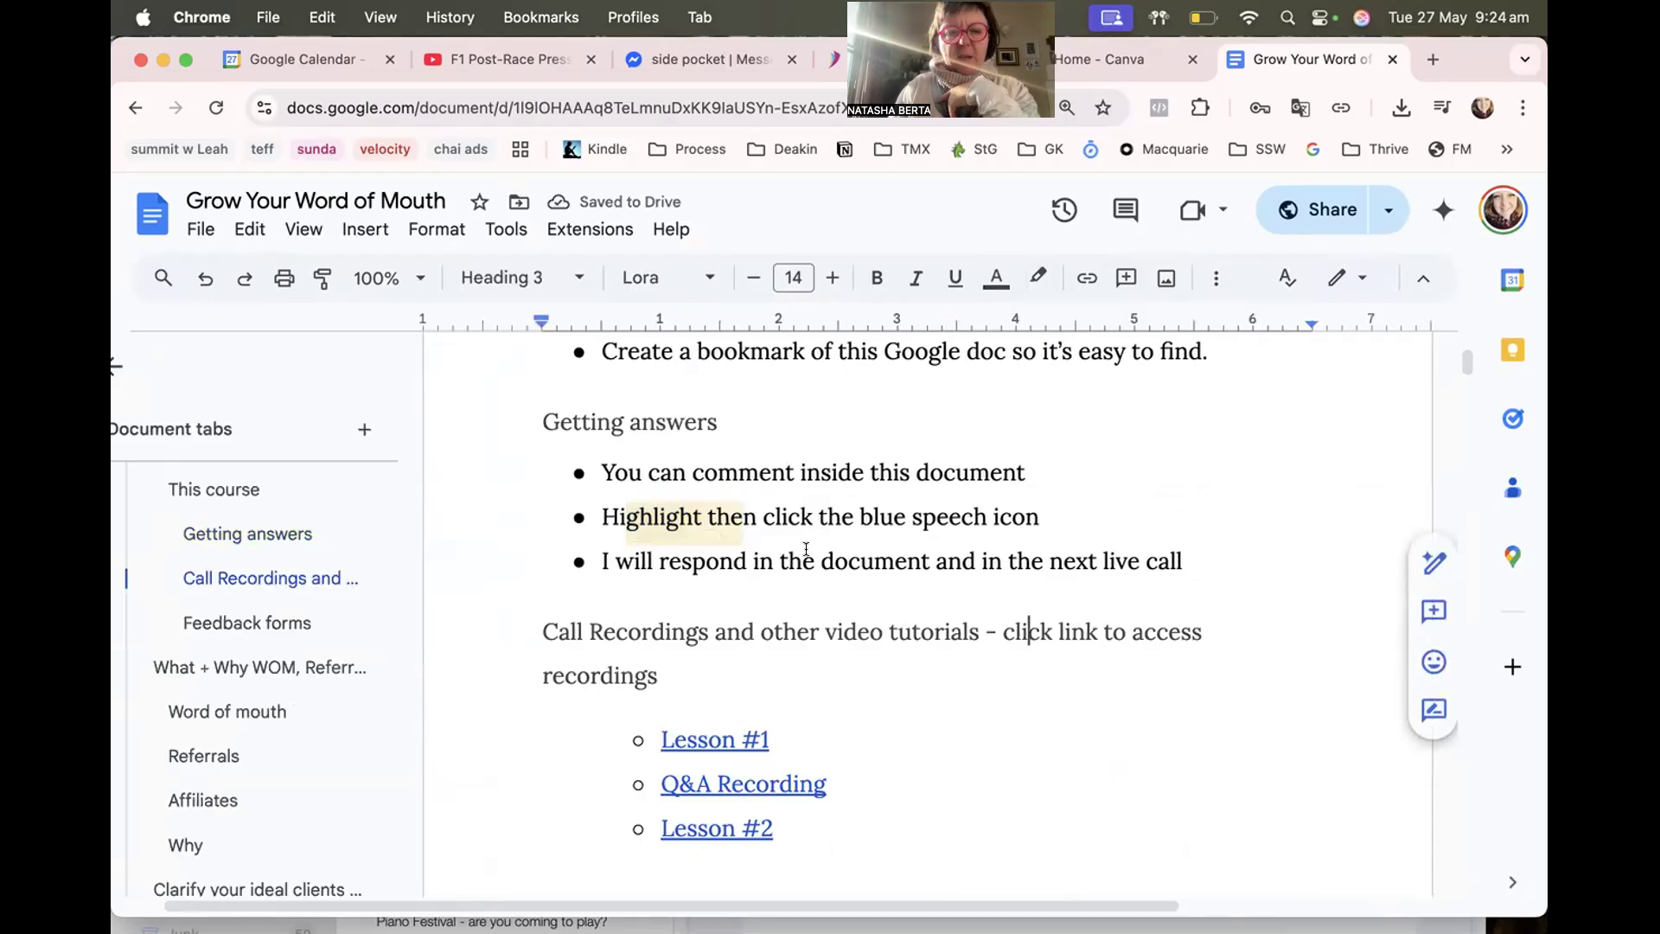
Examine the bullet about responding in the document, the call recording links, and the Orientation section at the document's start.
left_click_drag(806, 548, 962, 549)
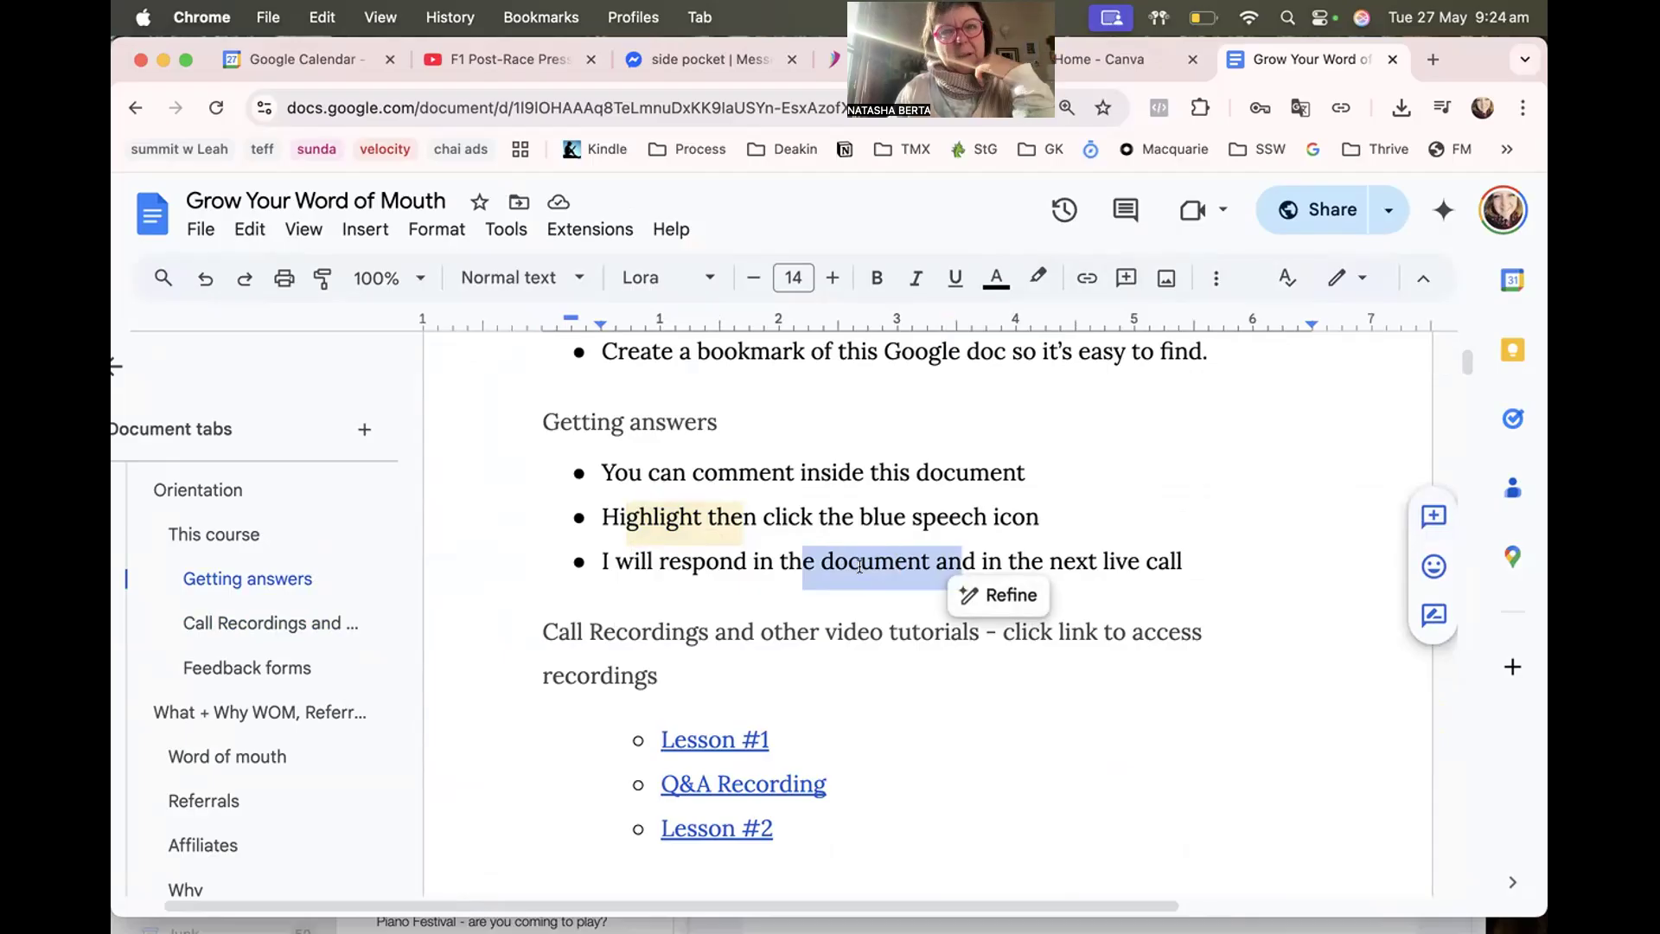
scroll(871, 585, "down", 3)
left_click(889, 545)
scroll(892, 553, "down", 1)
scroll(892, 552, "down", 8)
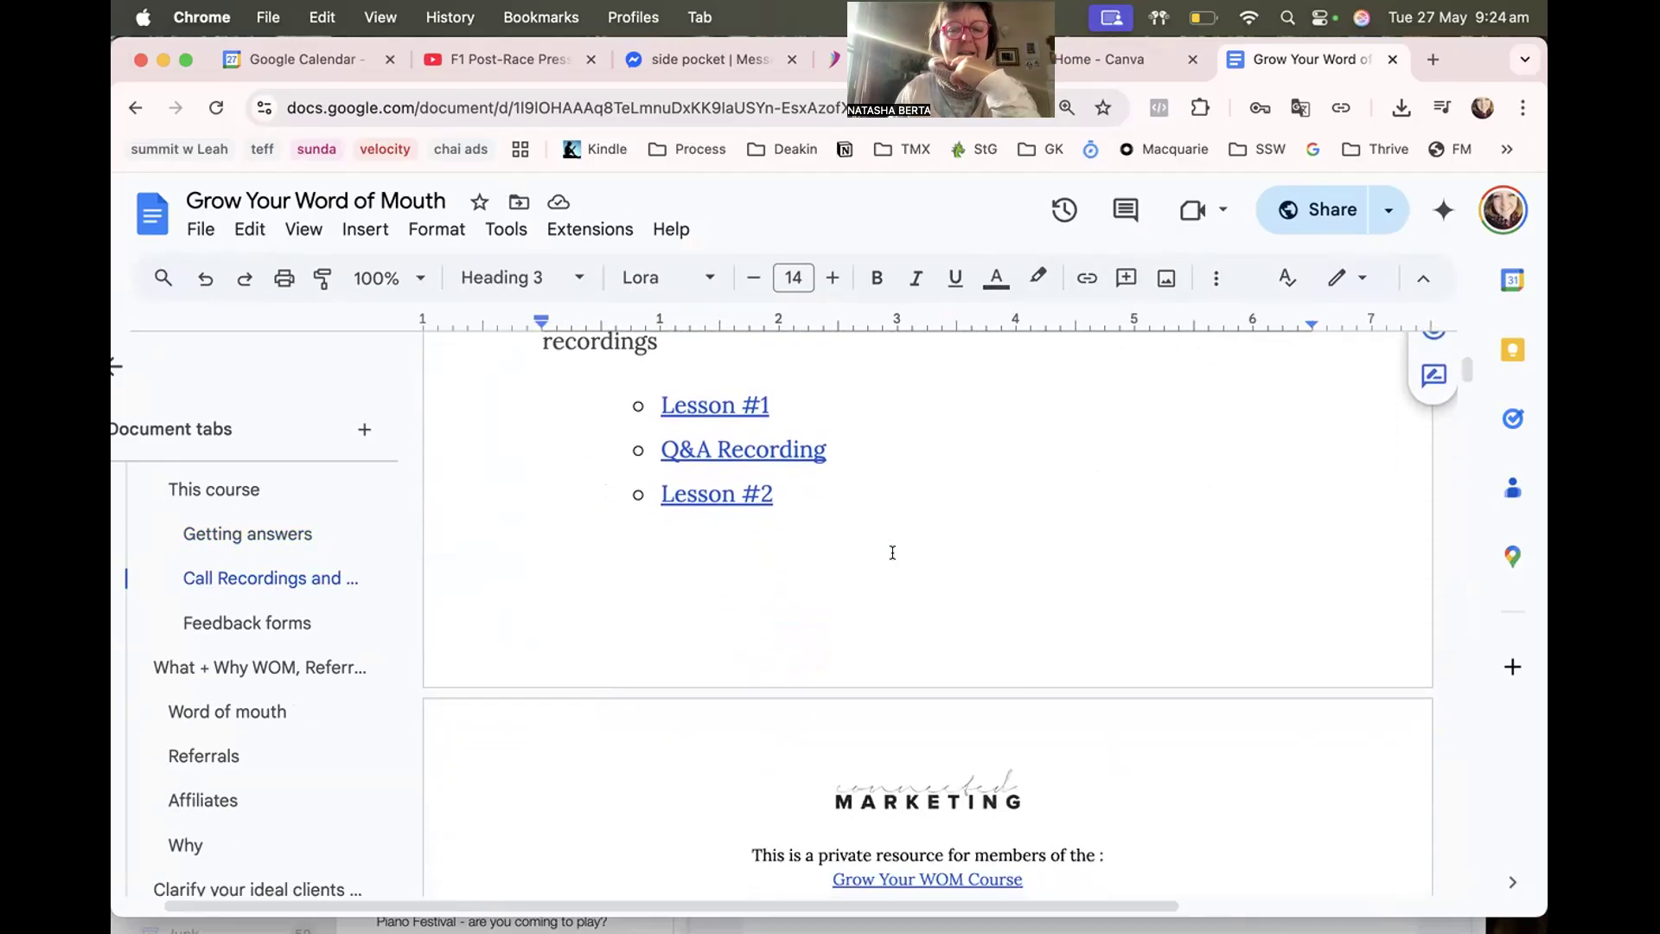
scroll(892, 552, "up", 10)
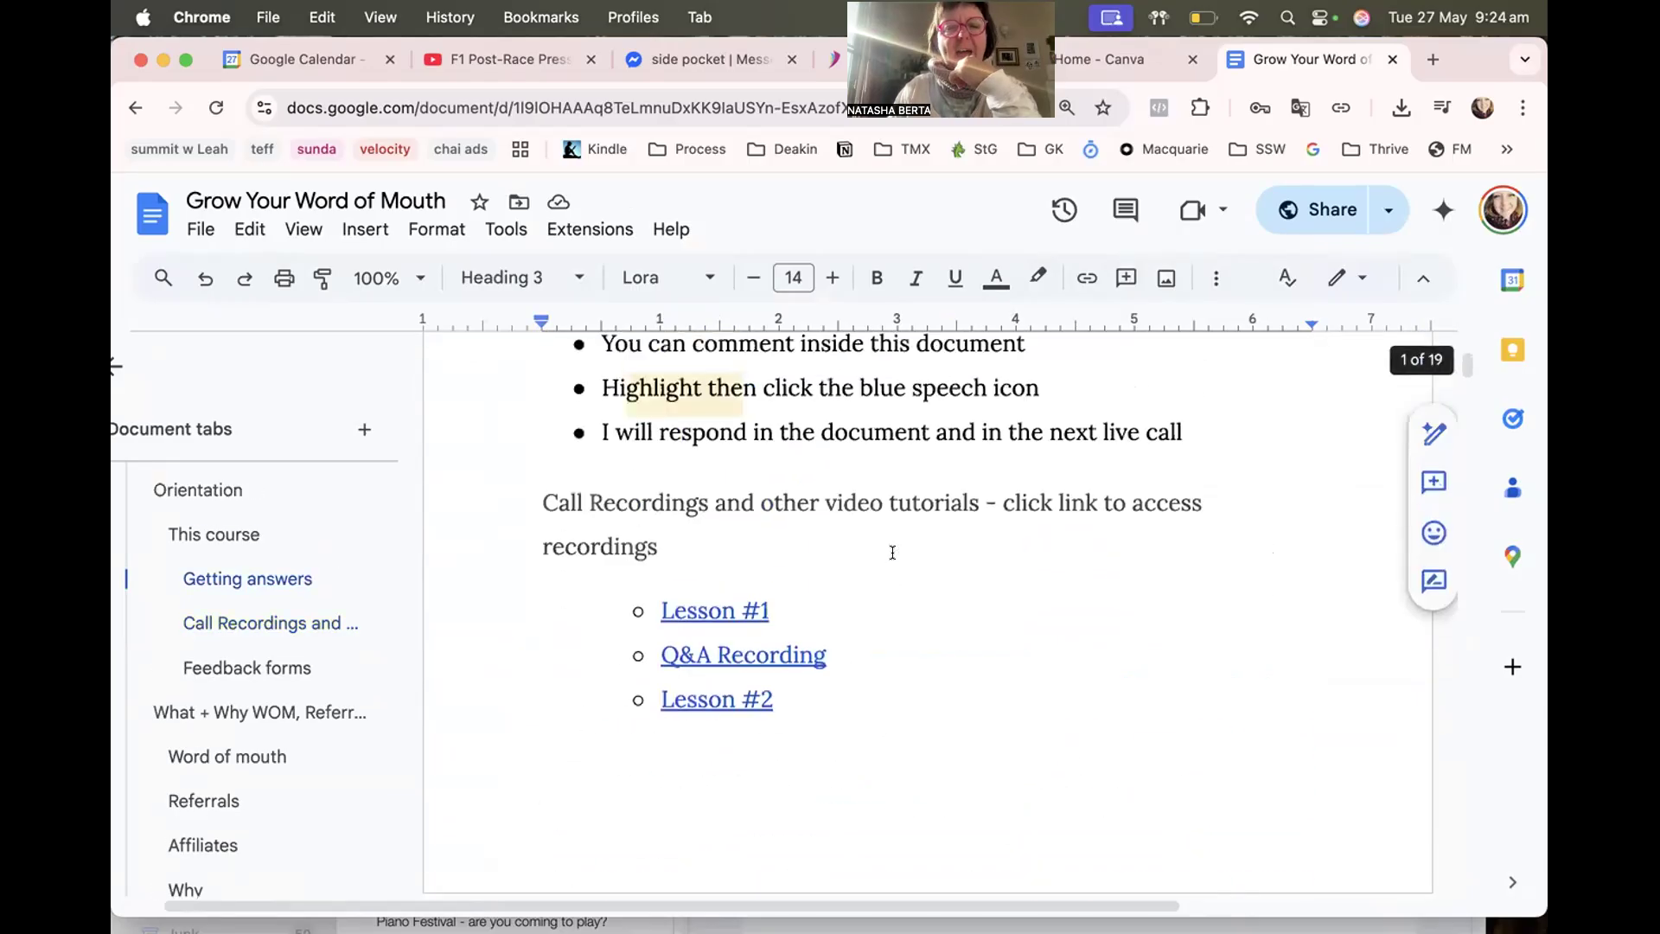
scroll(892, 552, "up", 1)
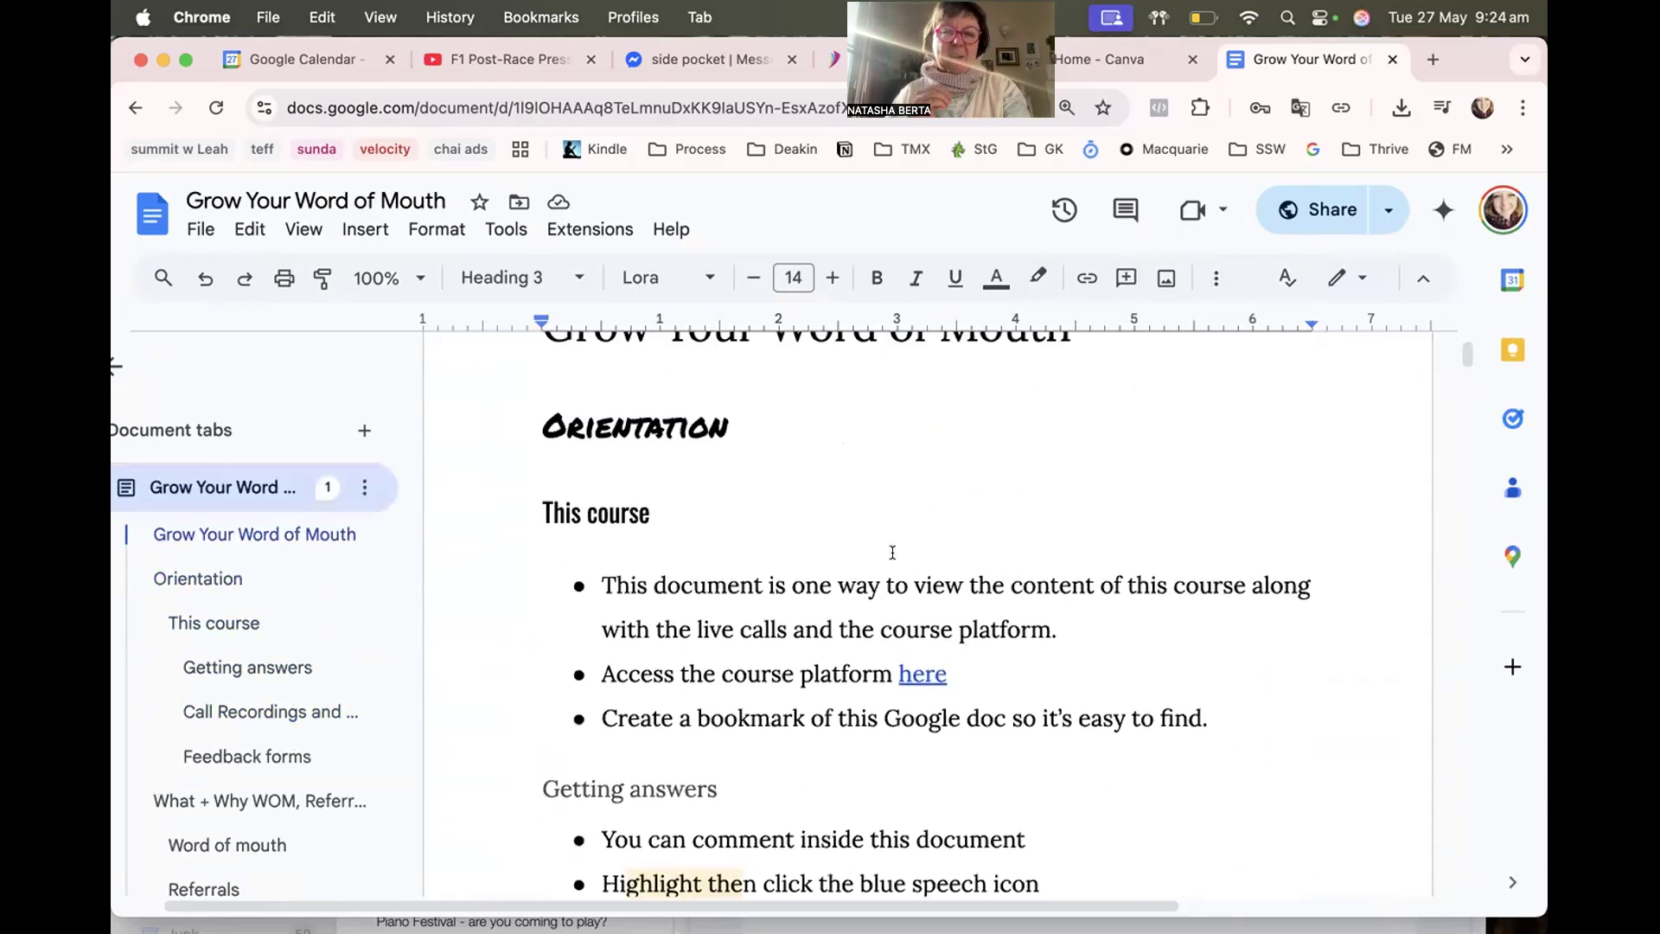
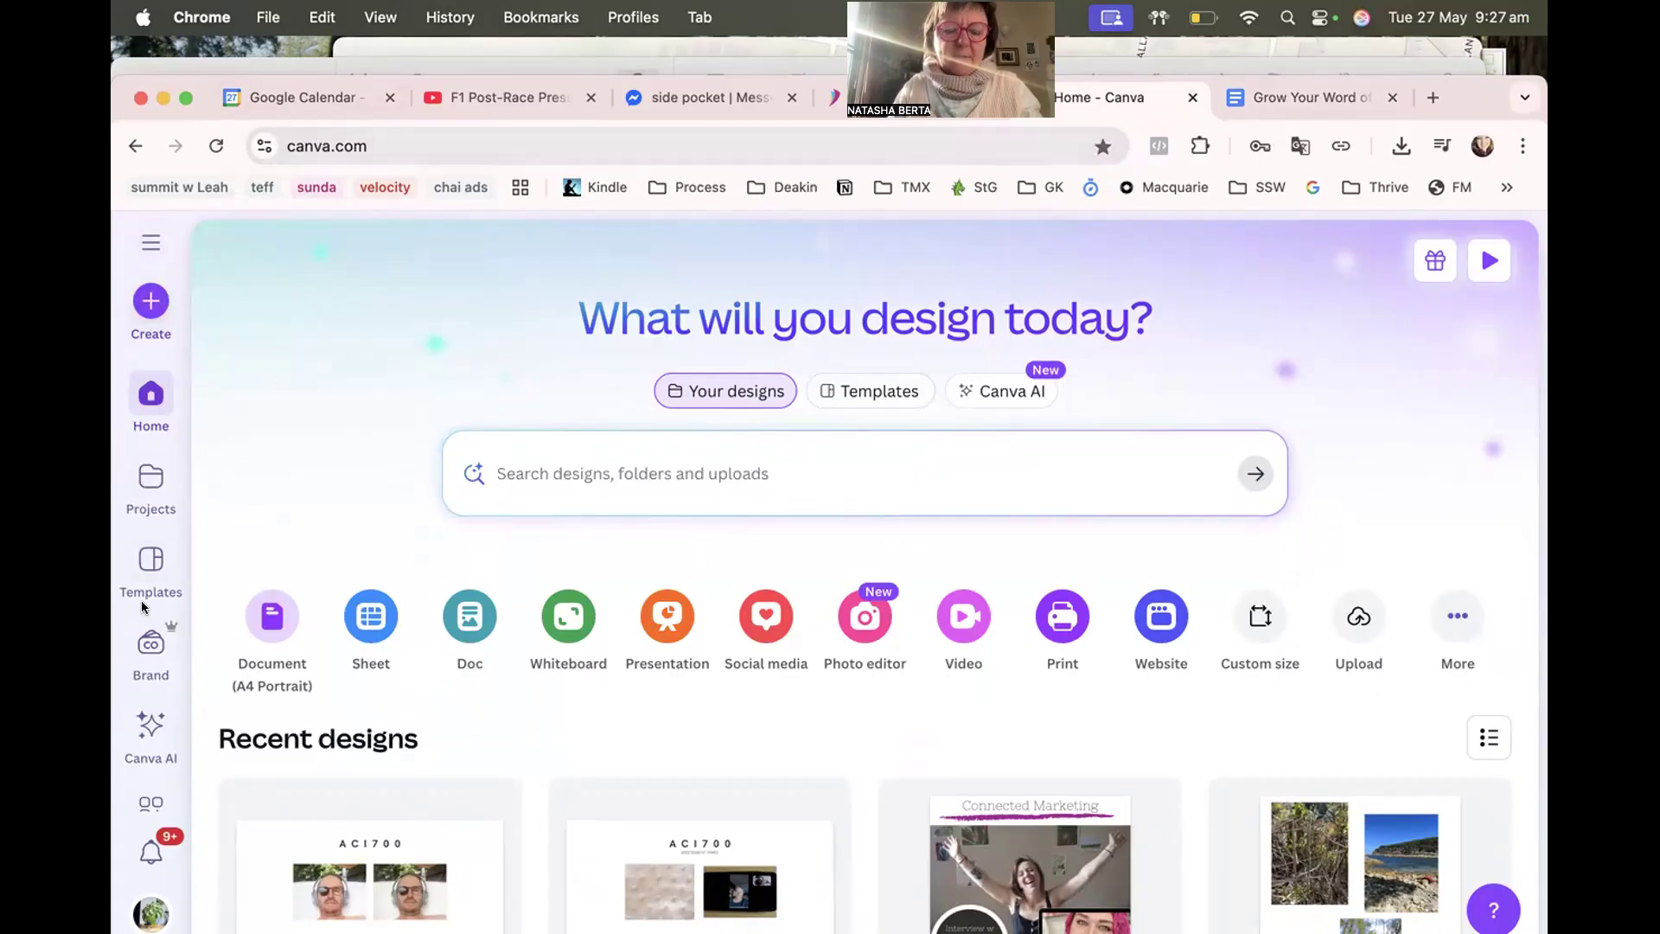
In Canva, search the templates for "workbook".
left_click(860, 397)
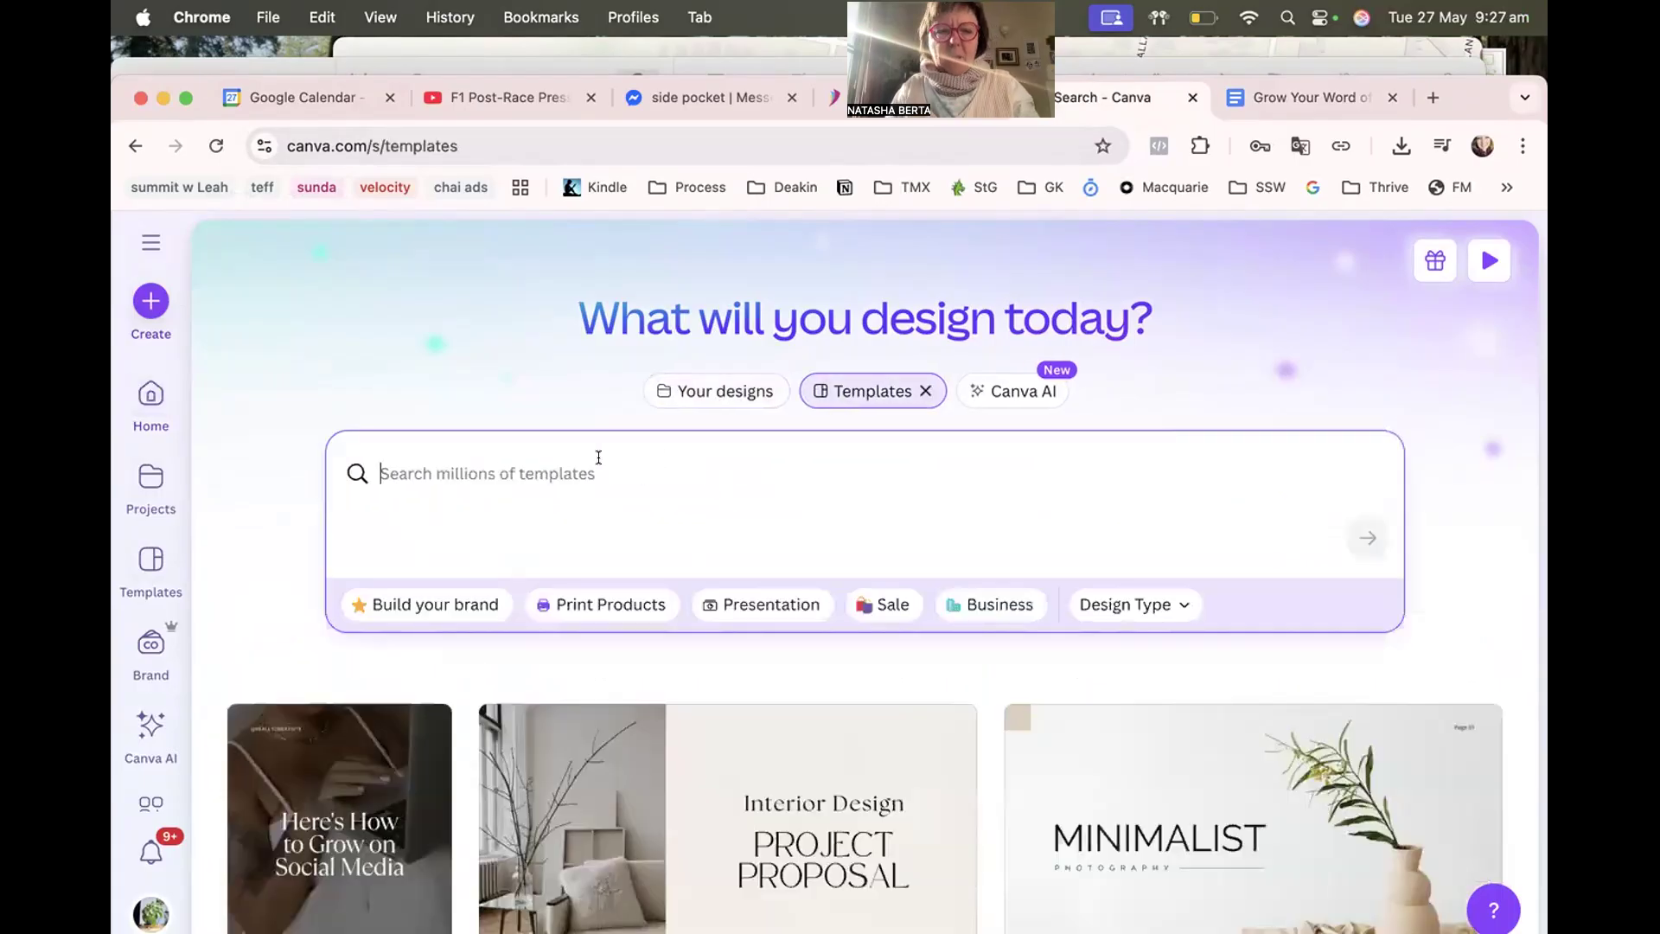
type("workbo")
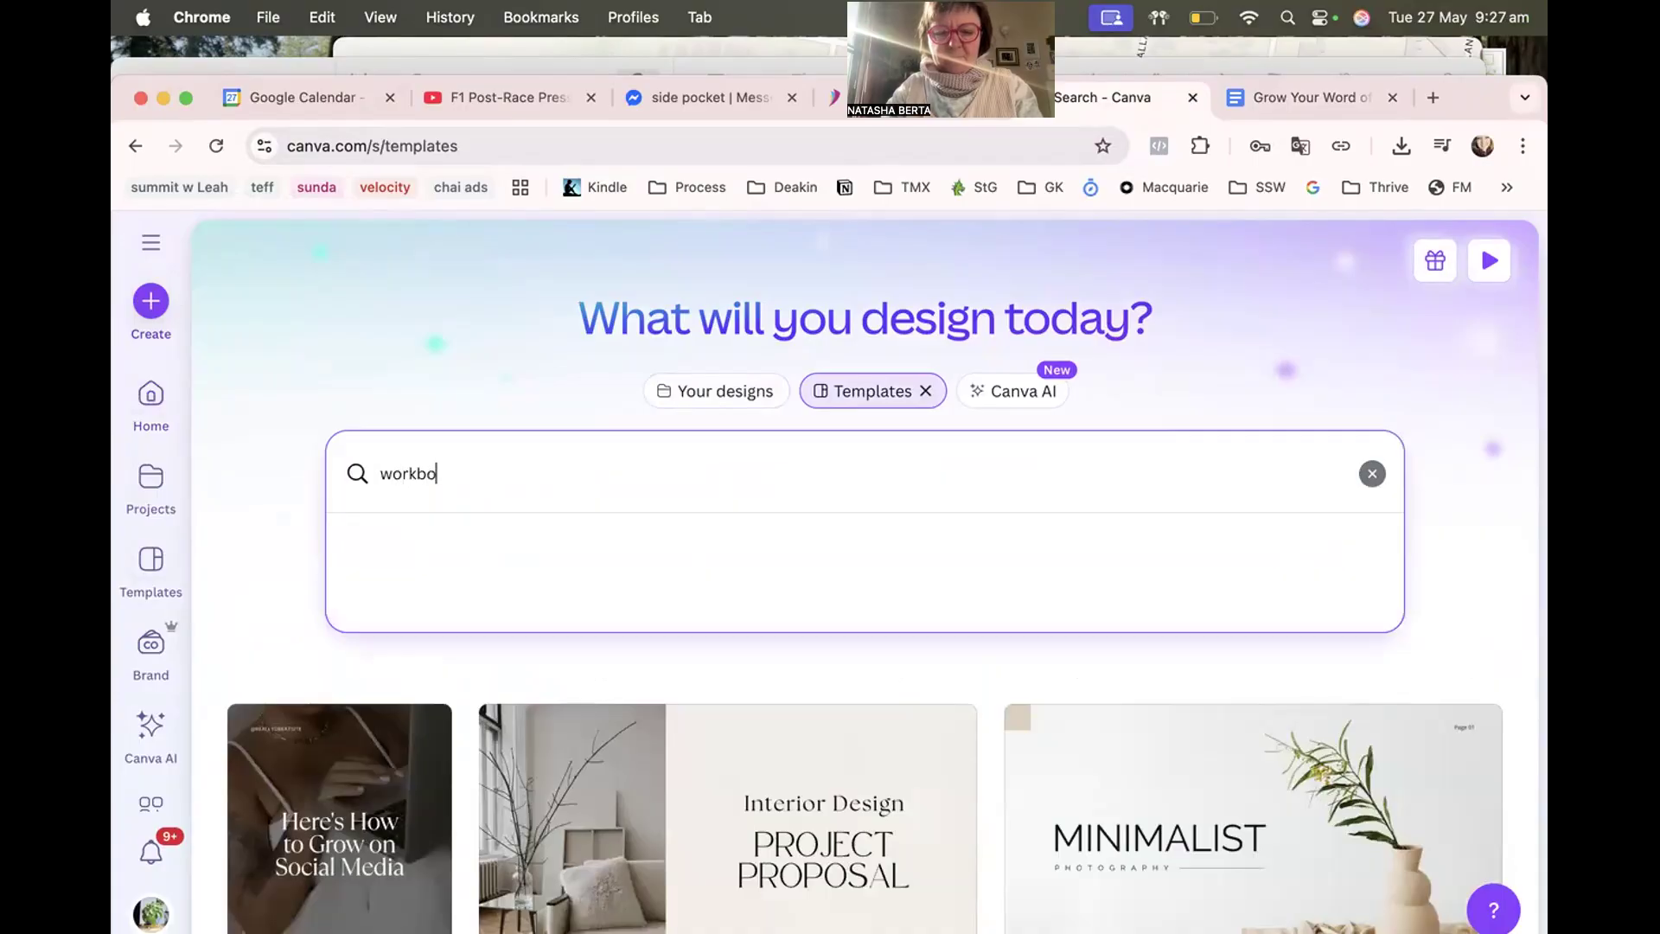
key("Return")
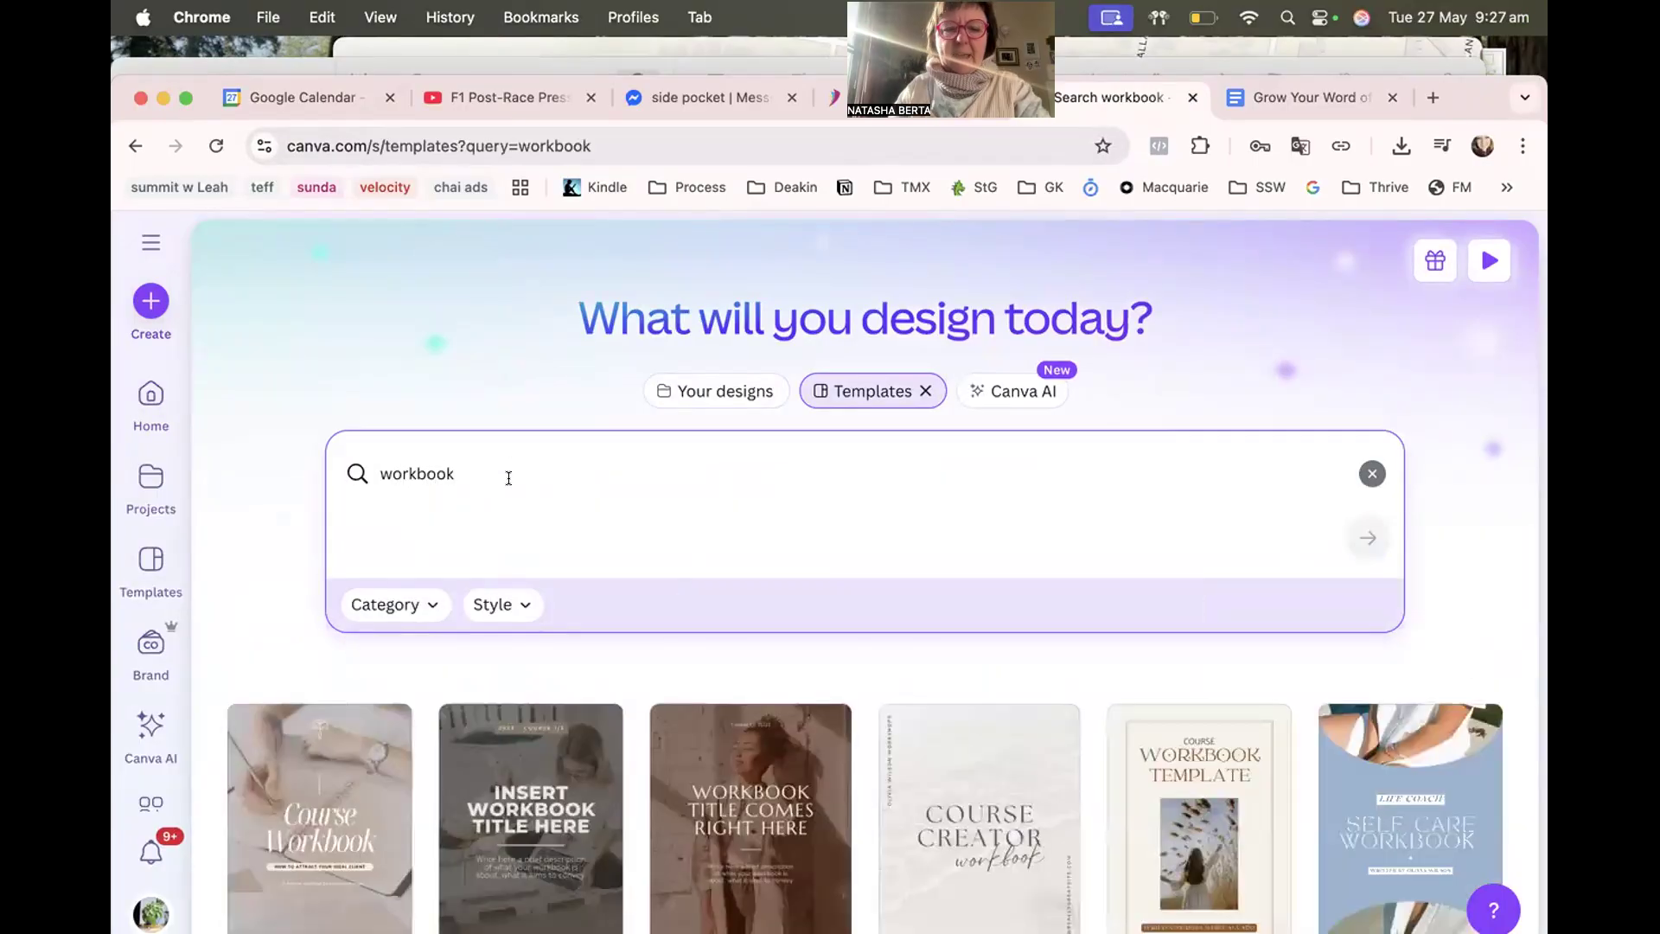
Browse the workbook templates and preview the "Getting to Know" and "Checklist One" pages of the Antique White Informative Workbook Document.
scroll(507, 477, "down", 3)
scroll(507, 477, "down", 5)
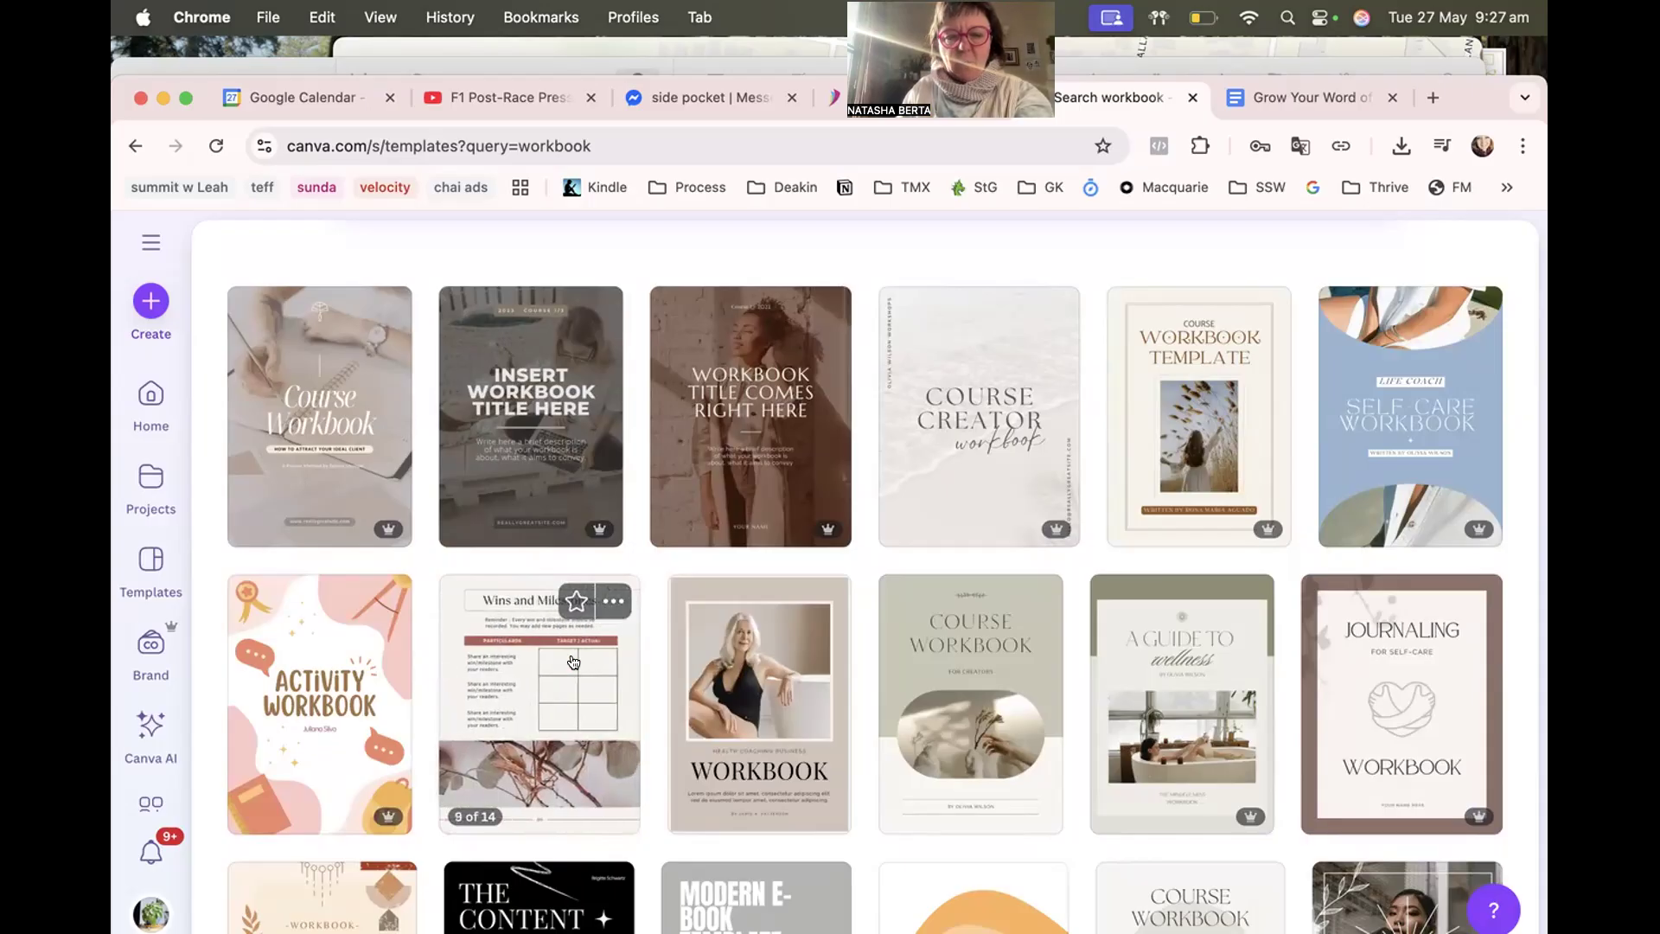
left_click(572, 663)
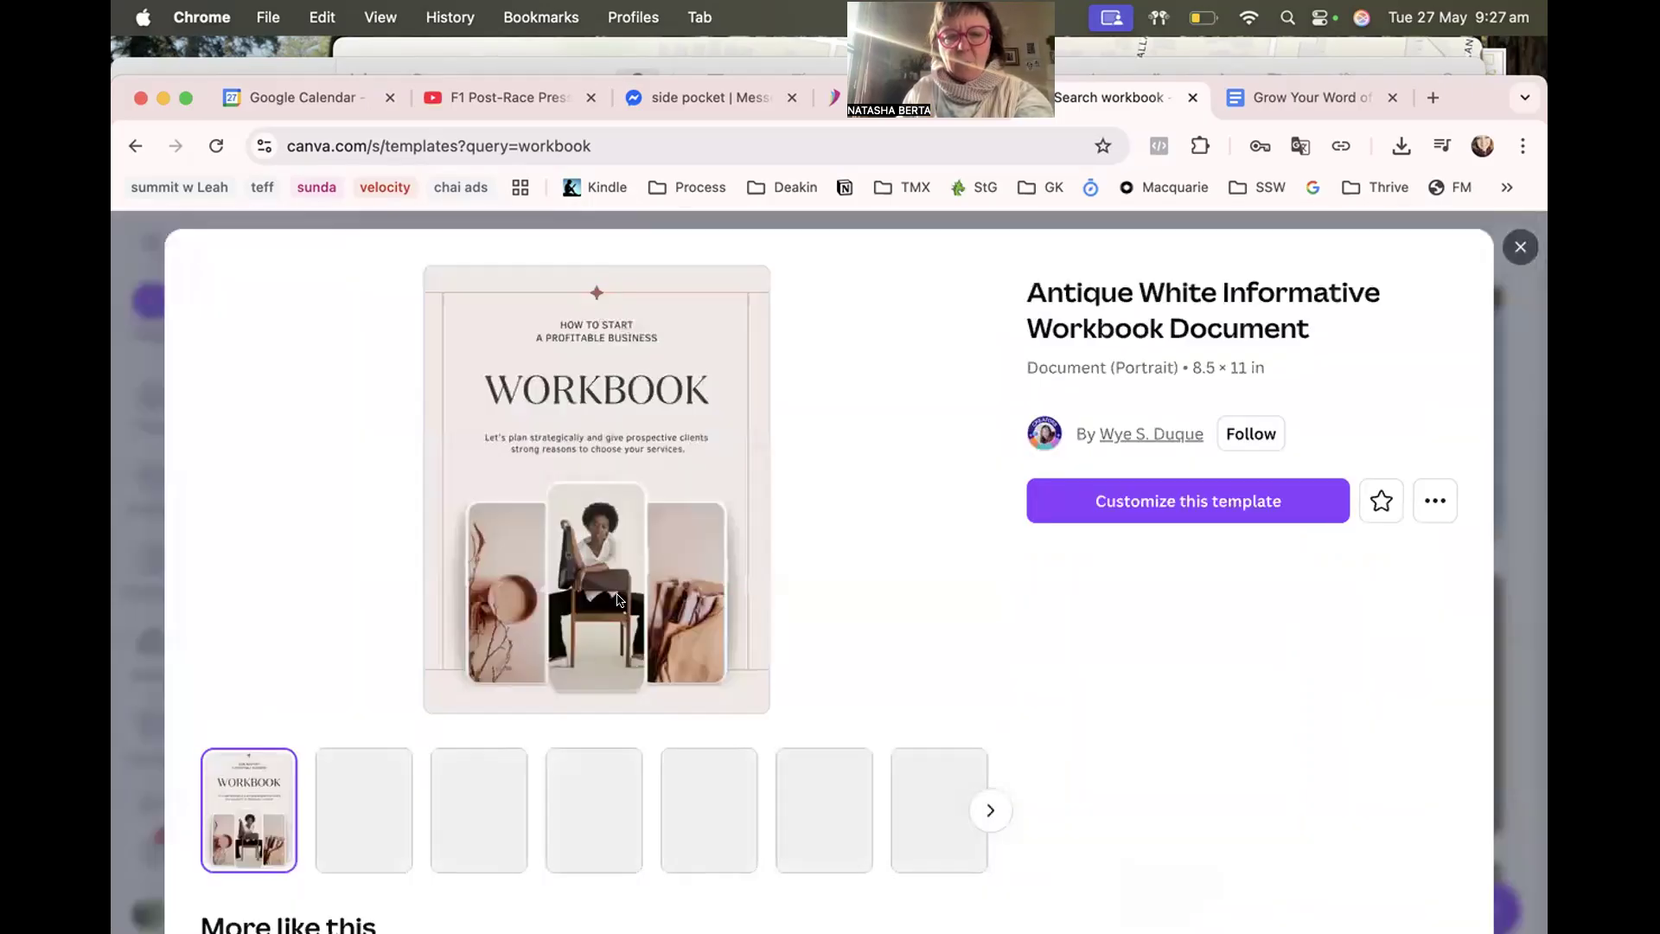
left_click(580, 765)
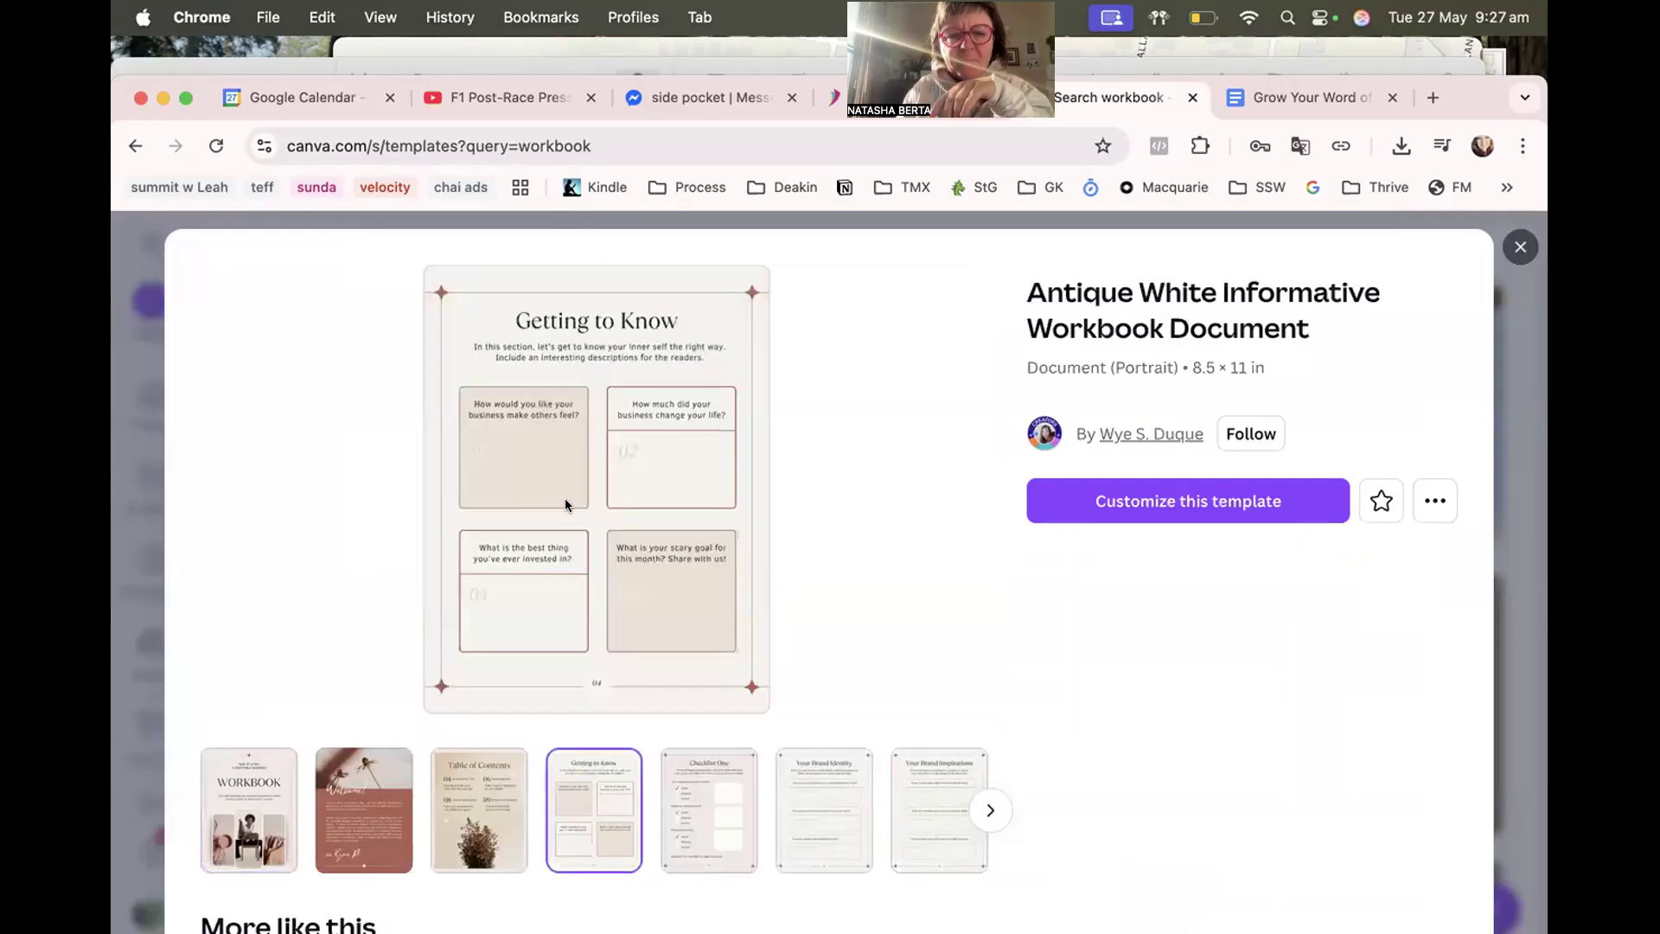
left_click(704, 795)
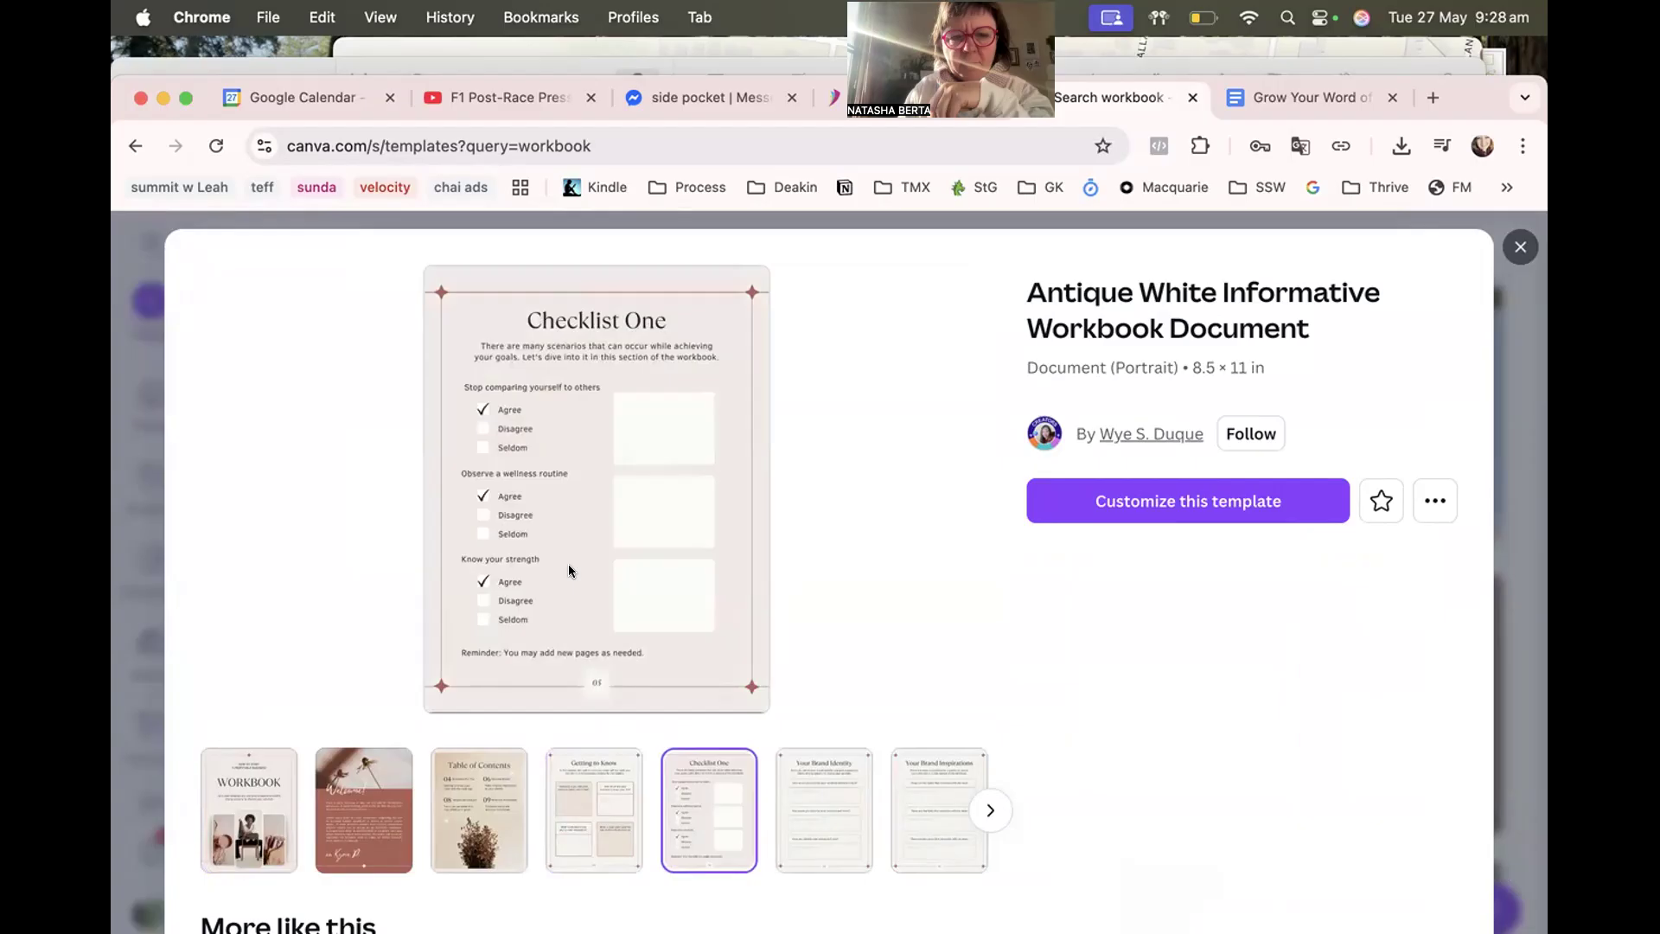
Preview the Your Brand Identity, Your Brand Inspirations, Daily Planner, Weekly Planner and Monthly Overview pages of the workbook template.
left_click(795, 791)
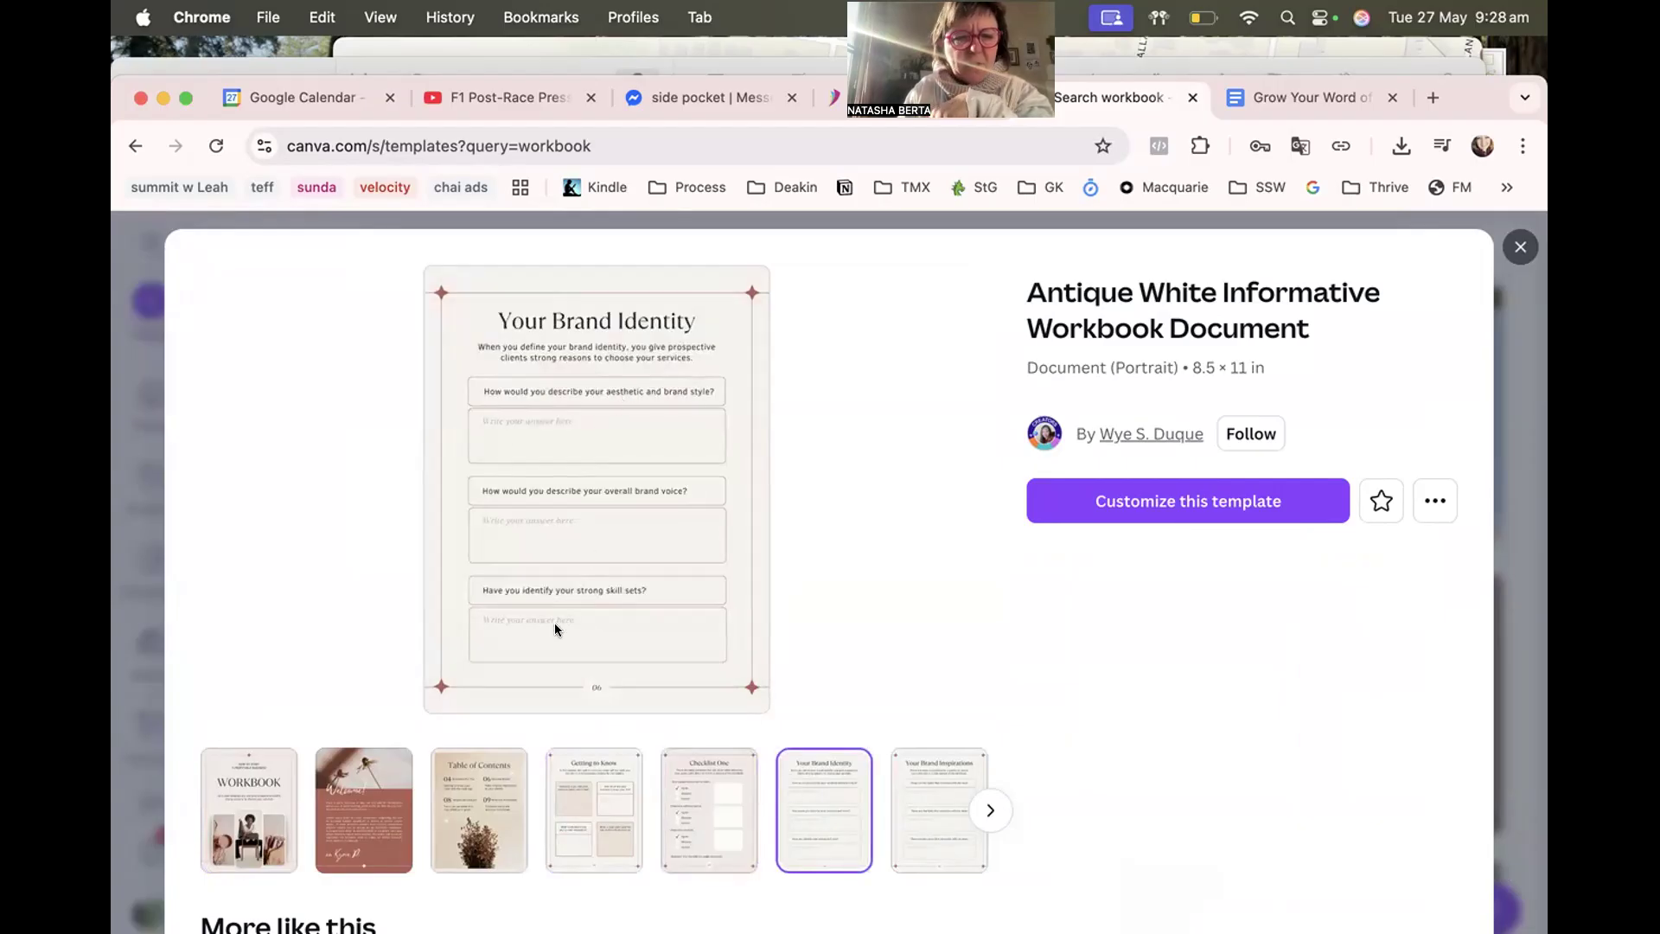
left_click(915, 817)
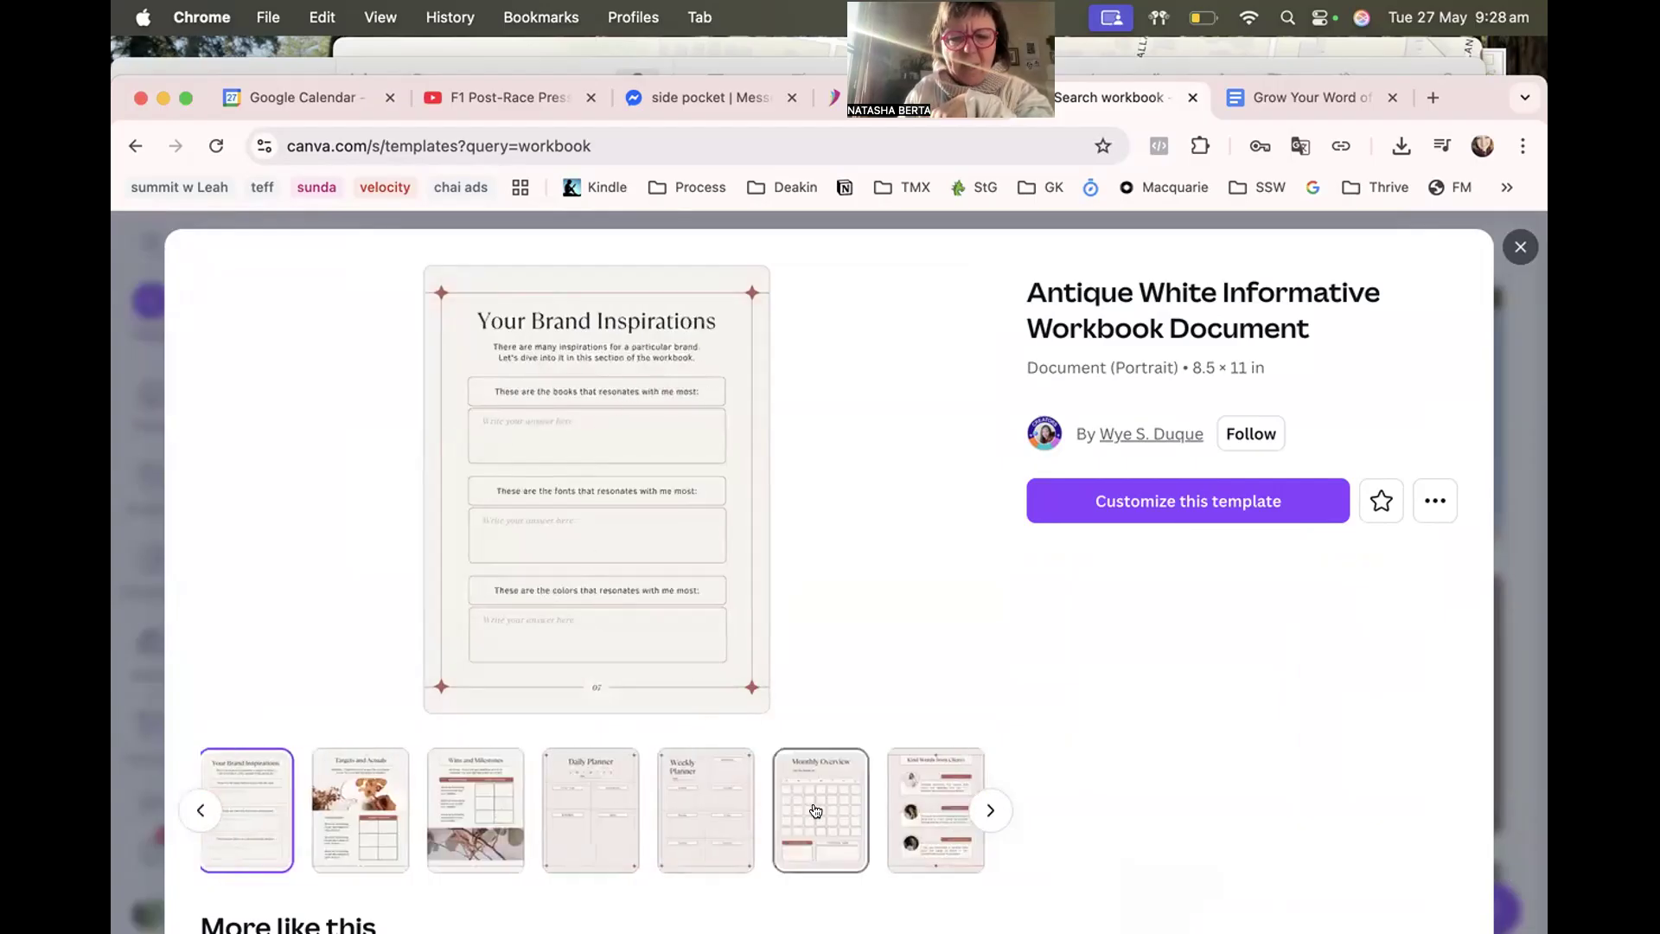
left_click(595, 807)
left_click(695, 792)
left_click(808, 826)
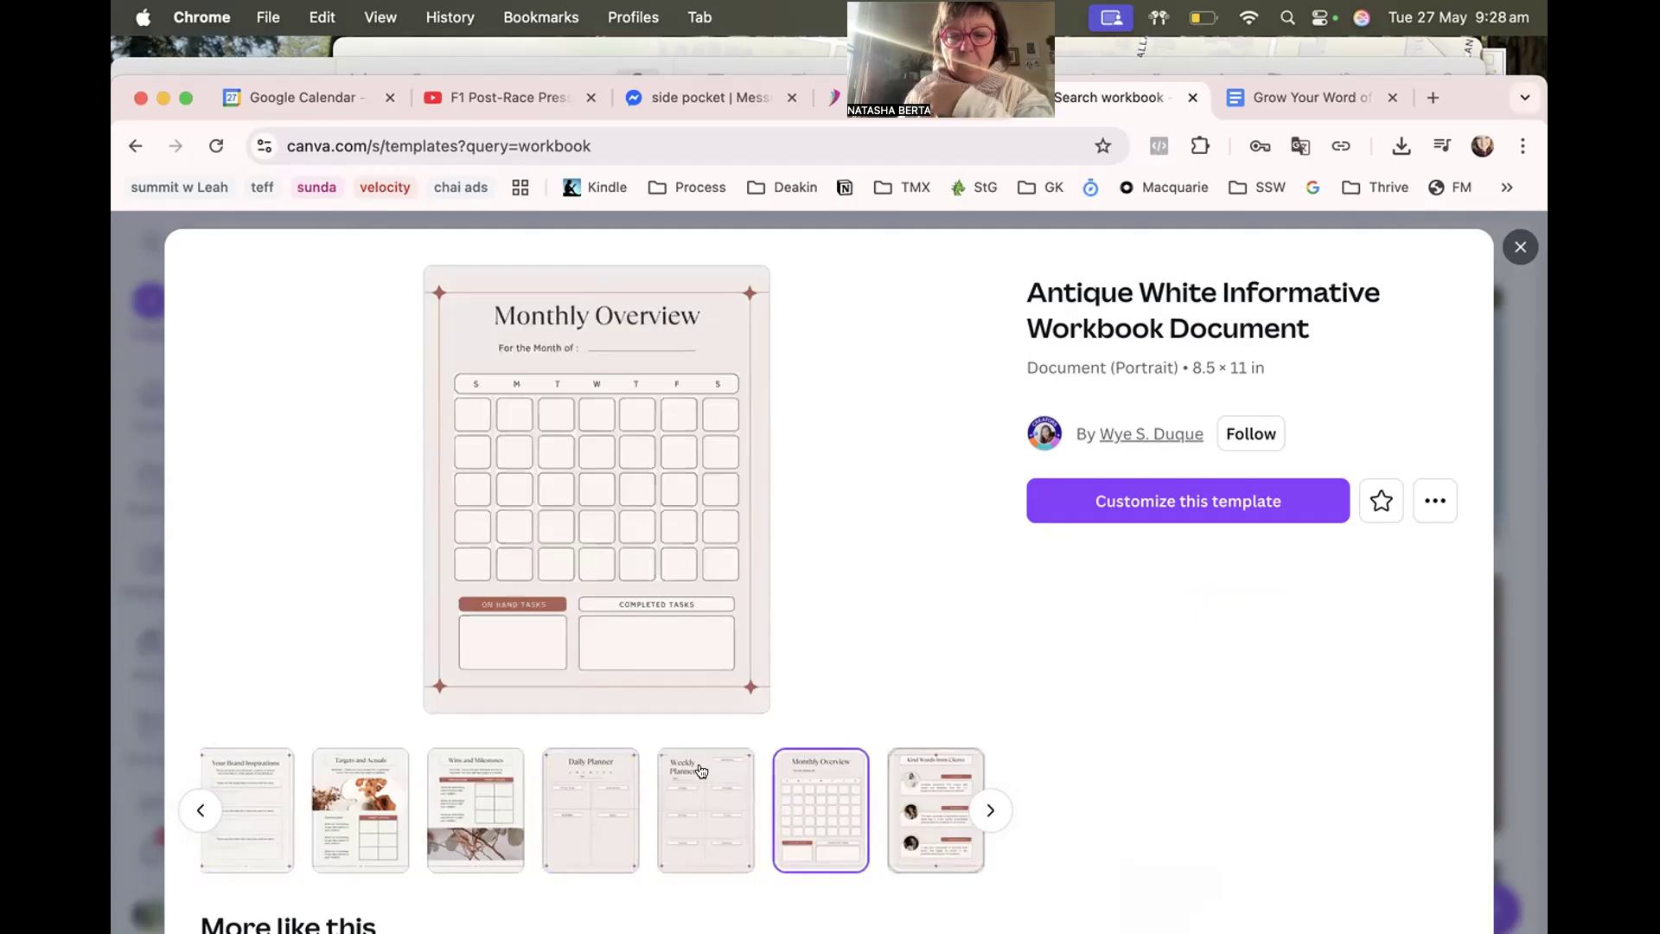
scroll(532, 801, "left", 5)
scroll(534, 809, "left", 3)
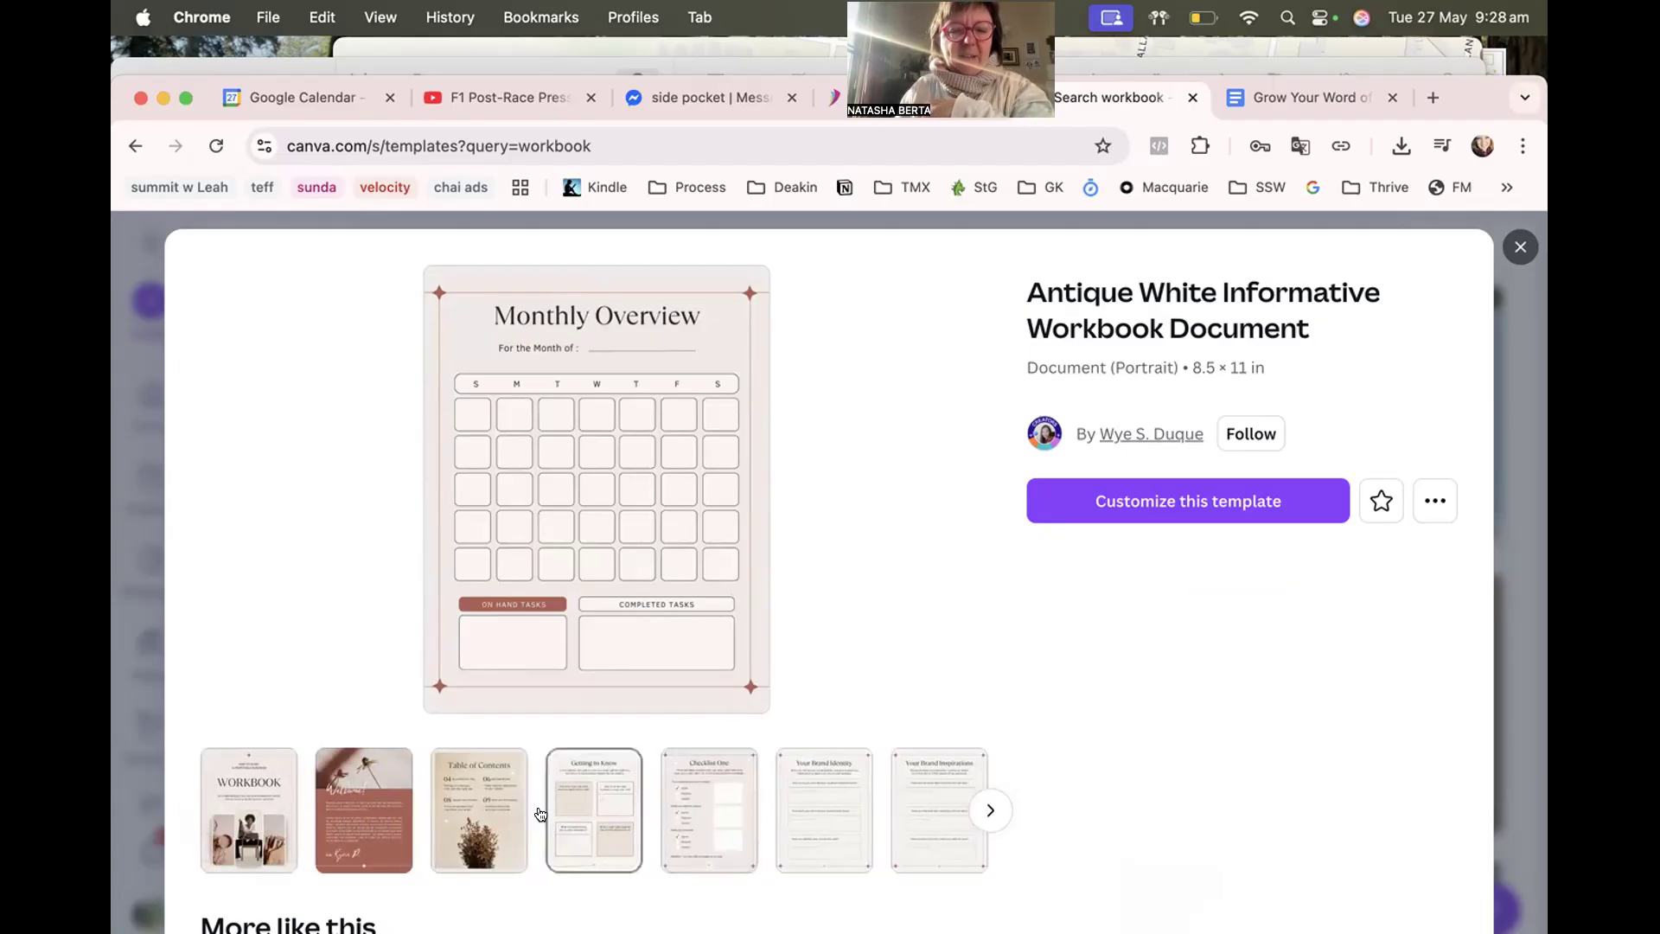
Preview the Welcome, Kind Words from Clients and Thank You pages of the workbook template.
left_click(343, 810)
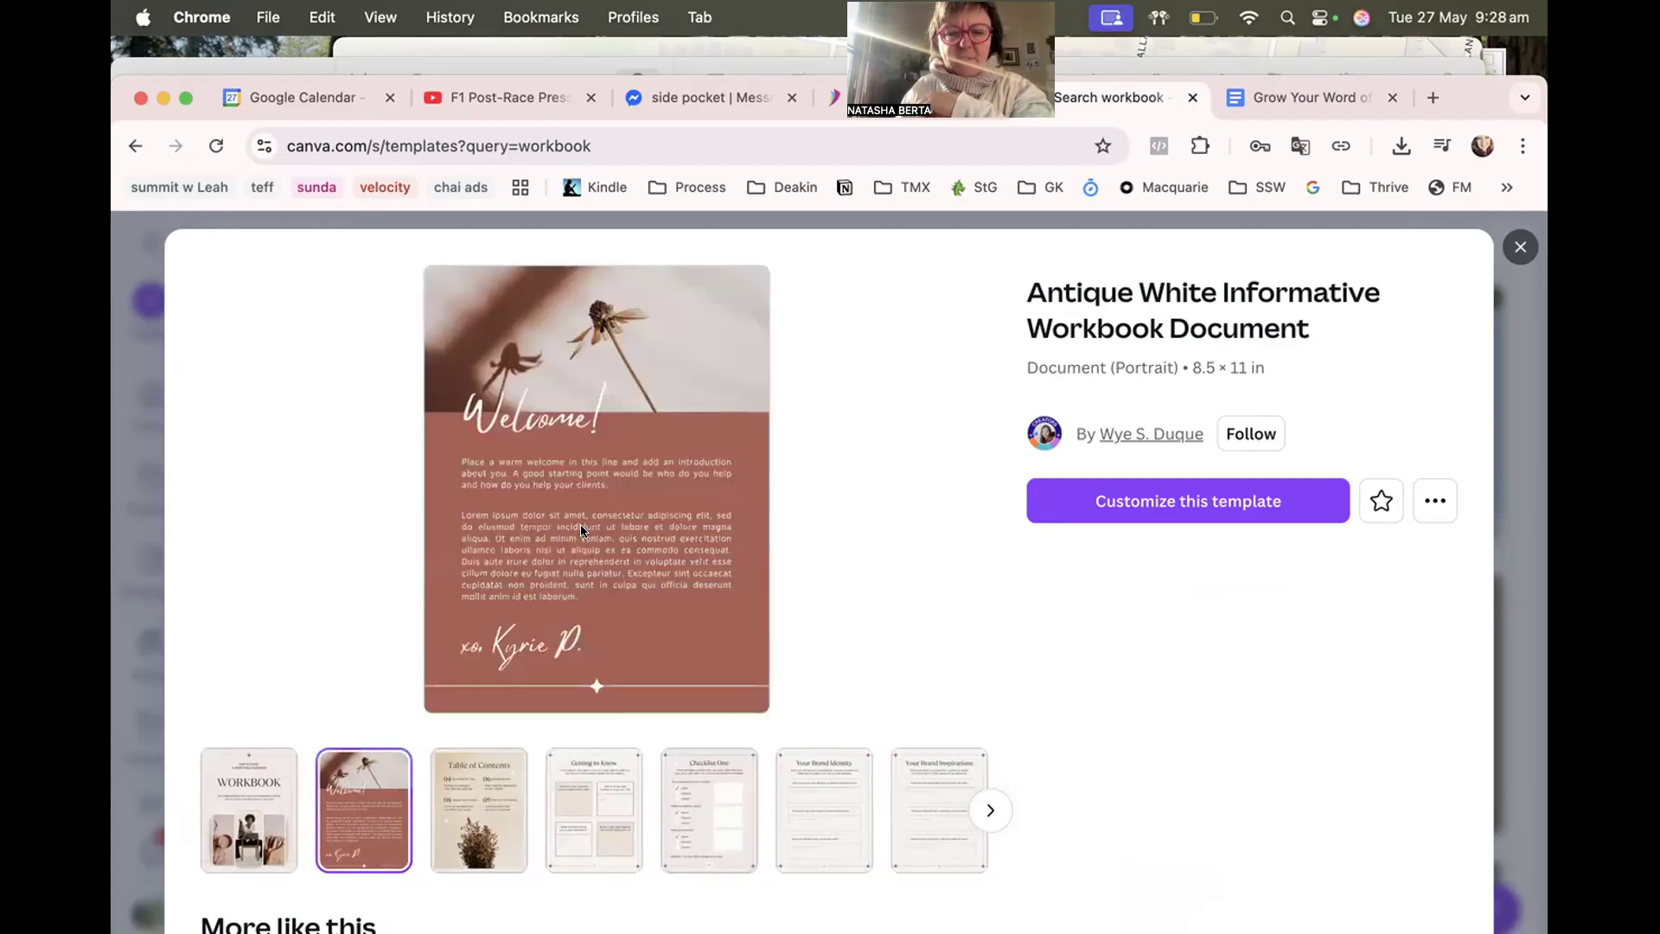
scroll(733, 800, "right", 3)
scroll(736, 809, "right", 5)
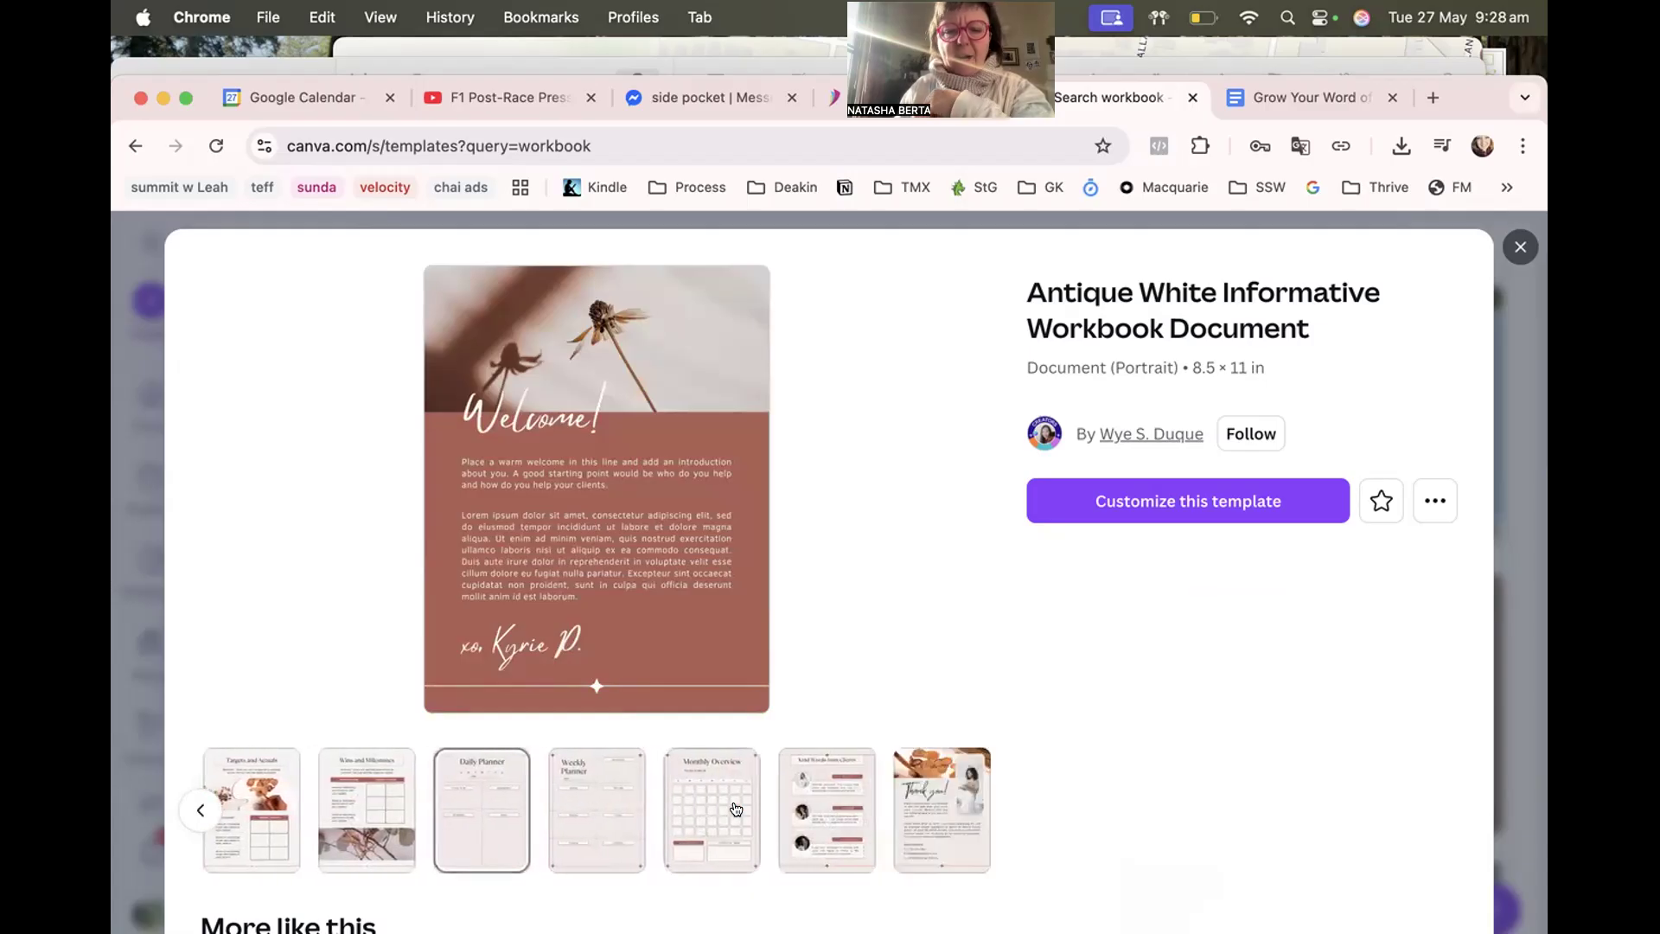
left_click(842, 824)
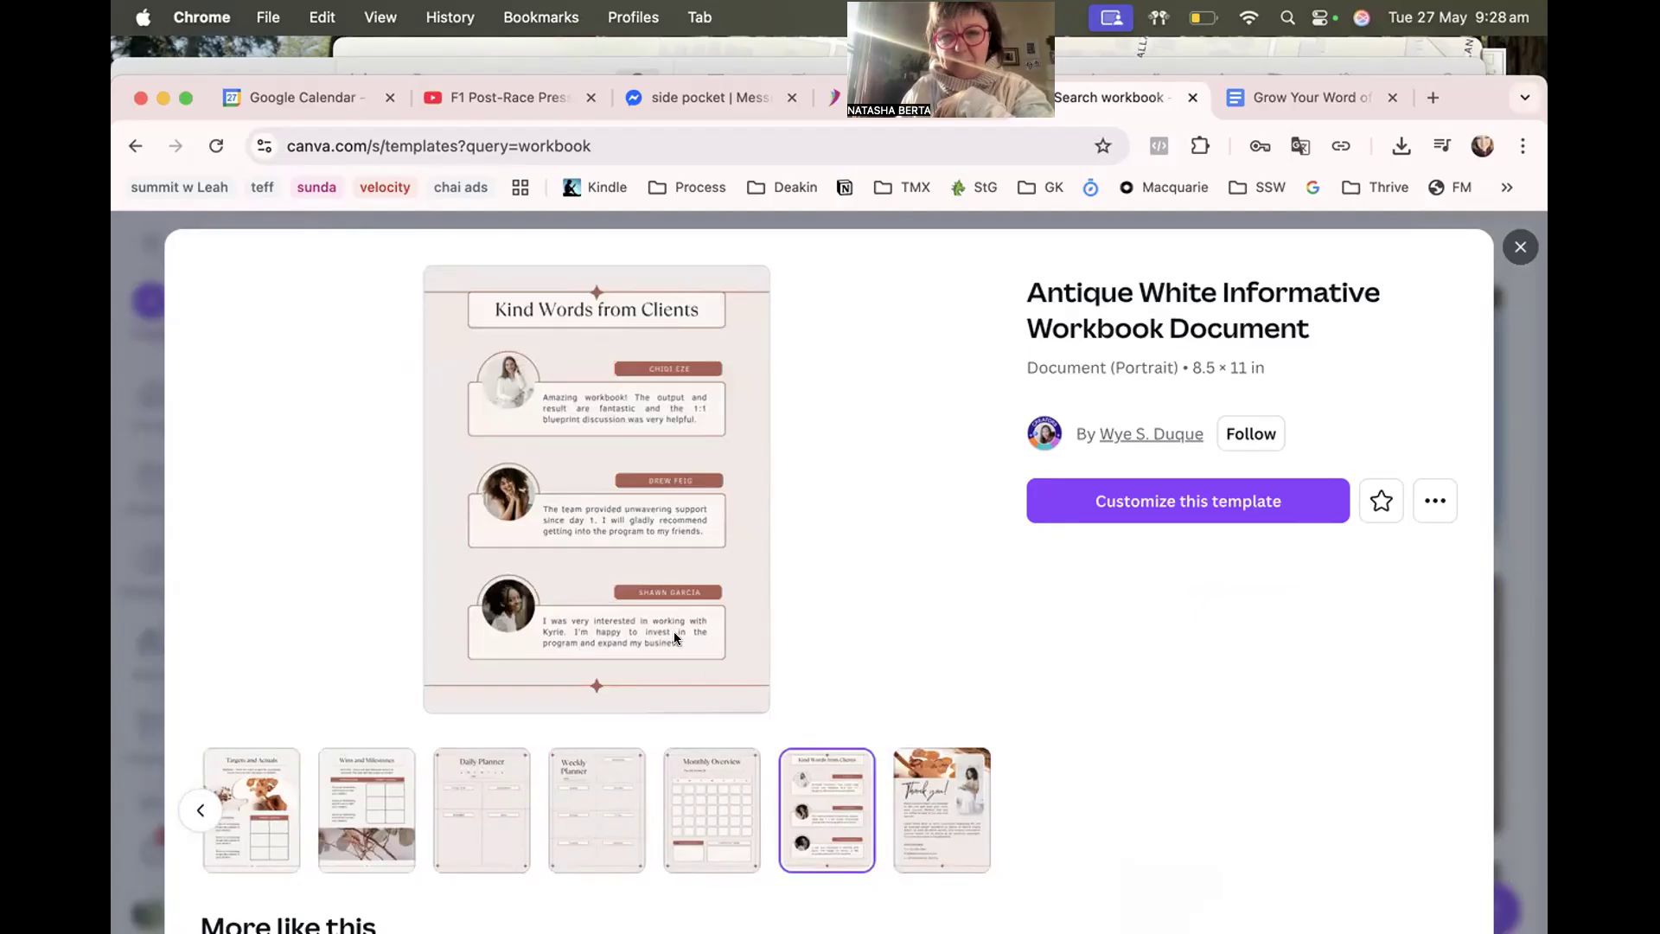
left_click(949, 828)
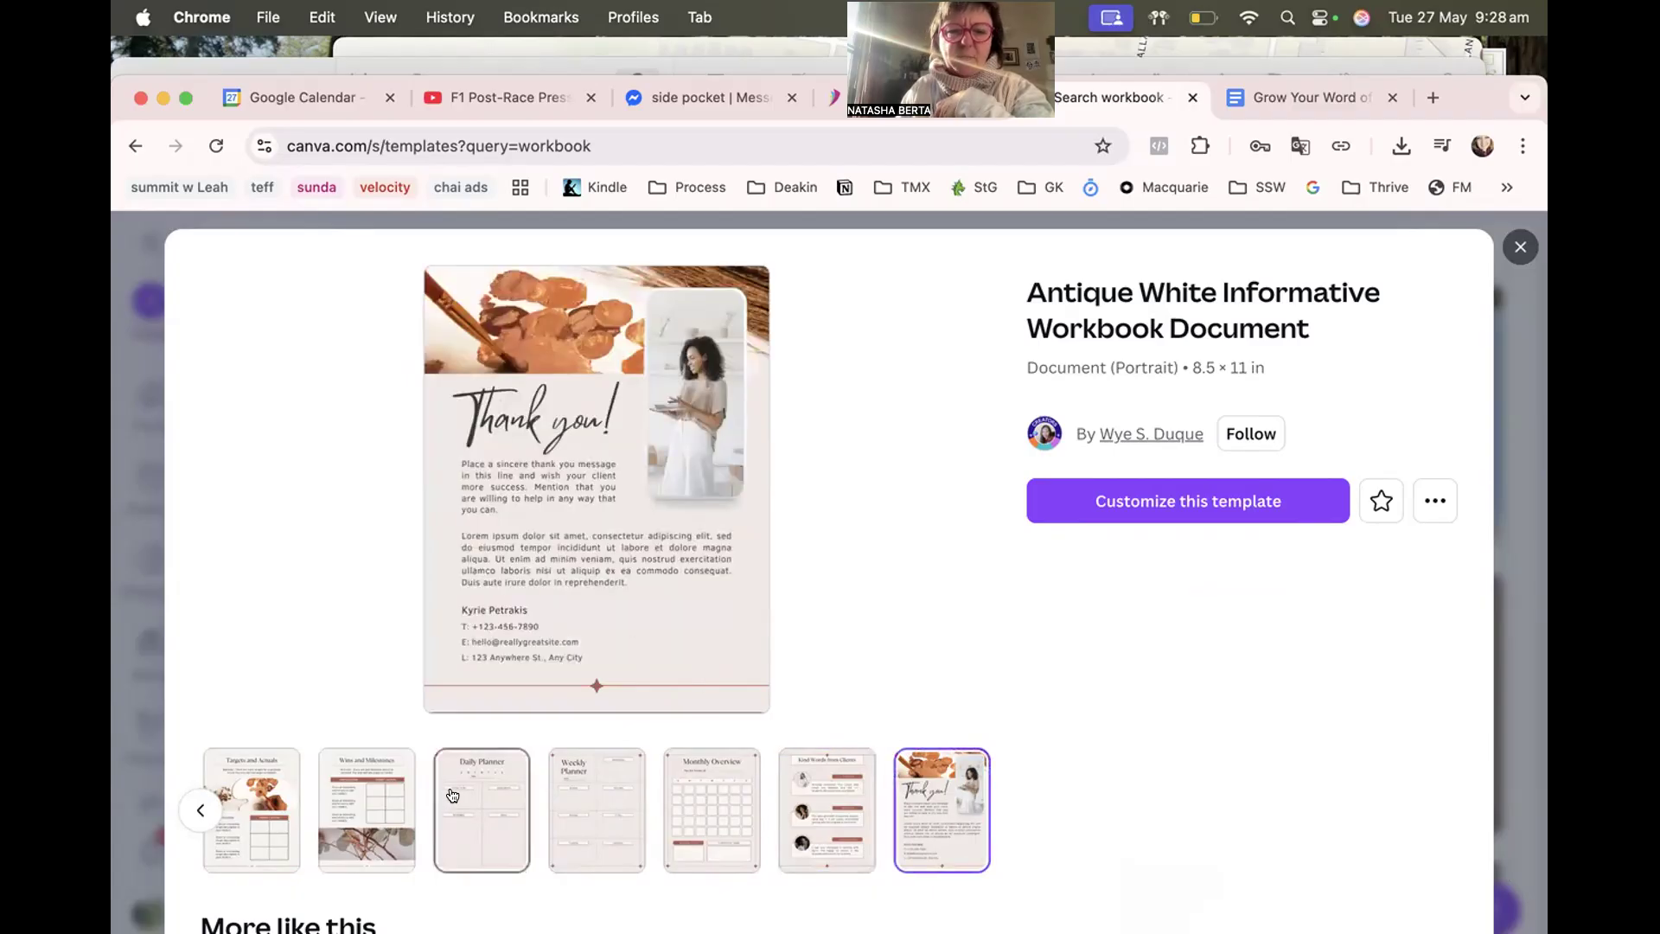
scroll(458, 796, "left", 10)
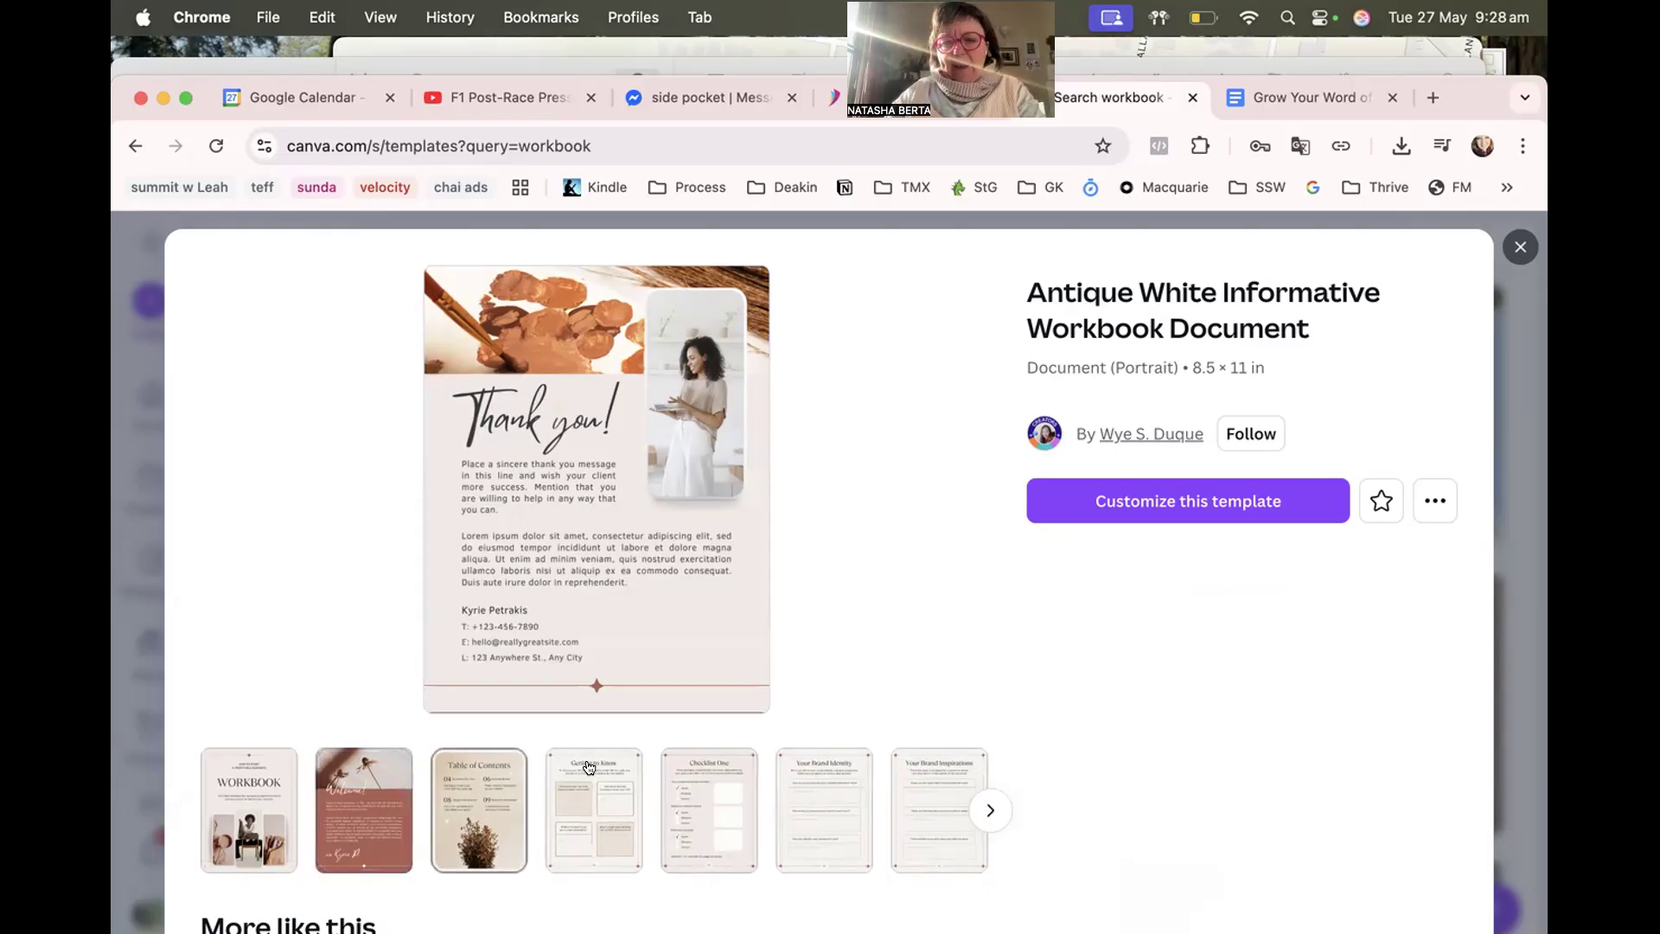
Open the Antique White Informative Workbook Document template for customizing and look over its first pages.
left_click(1107, 501)
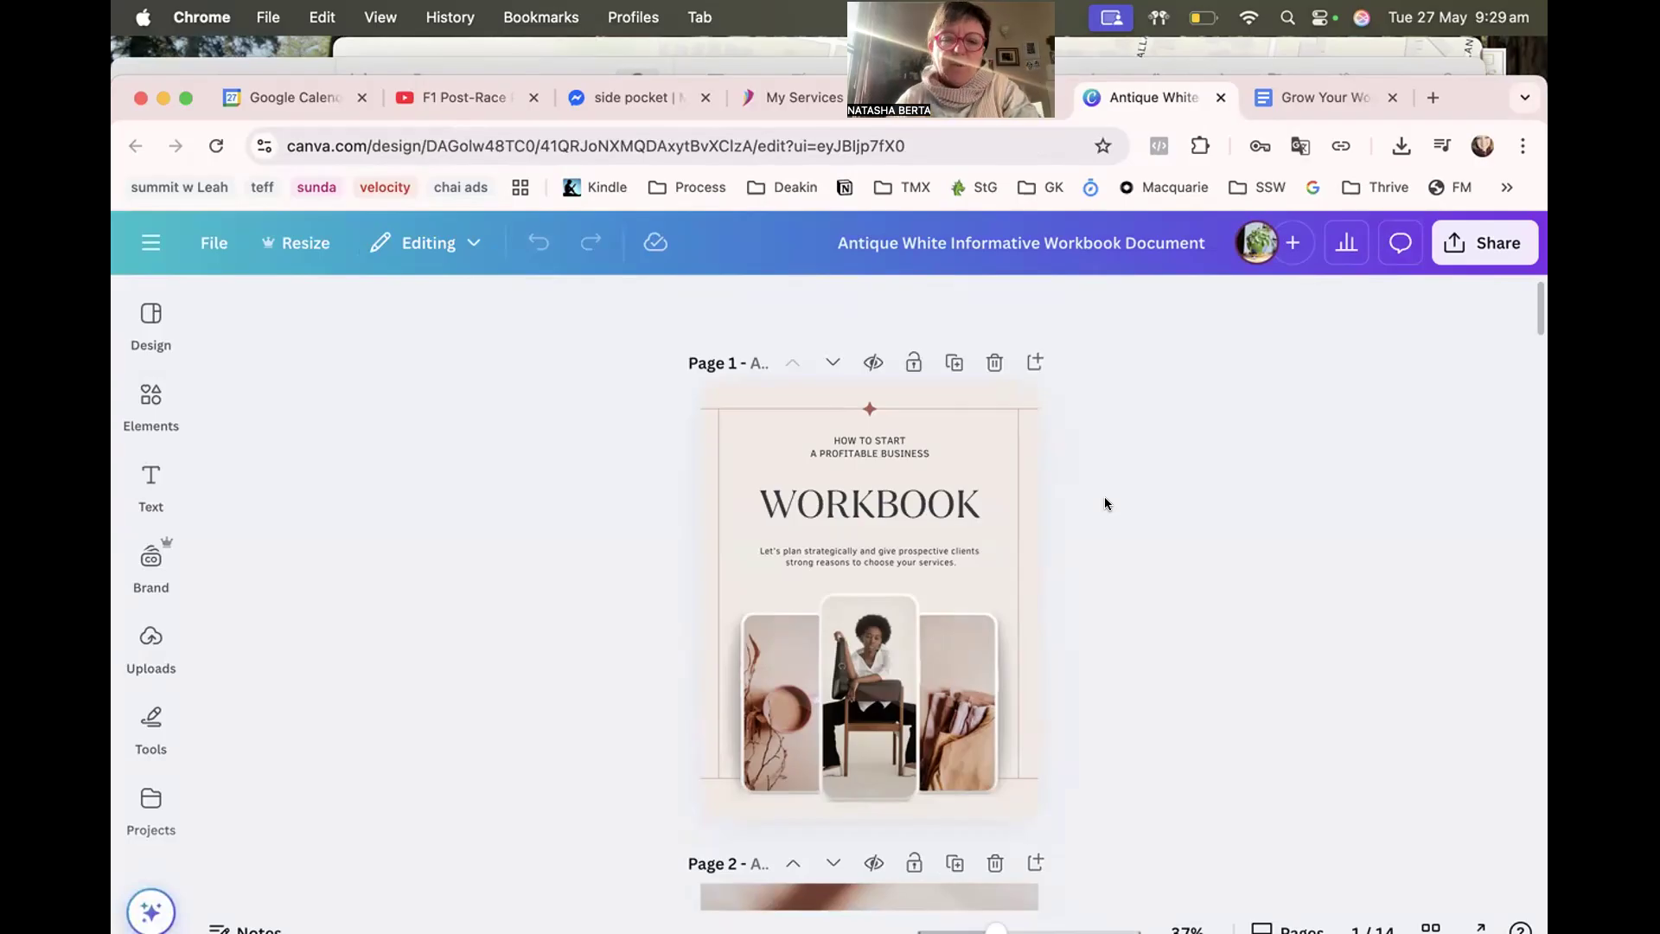
scroll(921, 657, "down", 6)
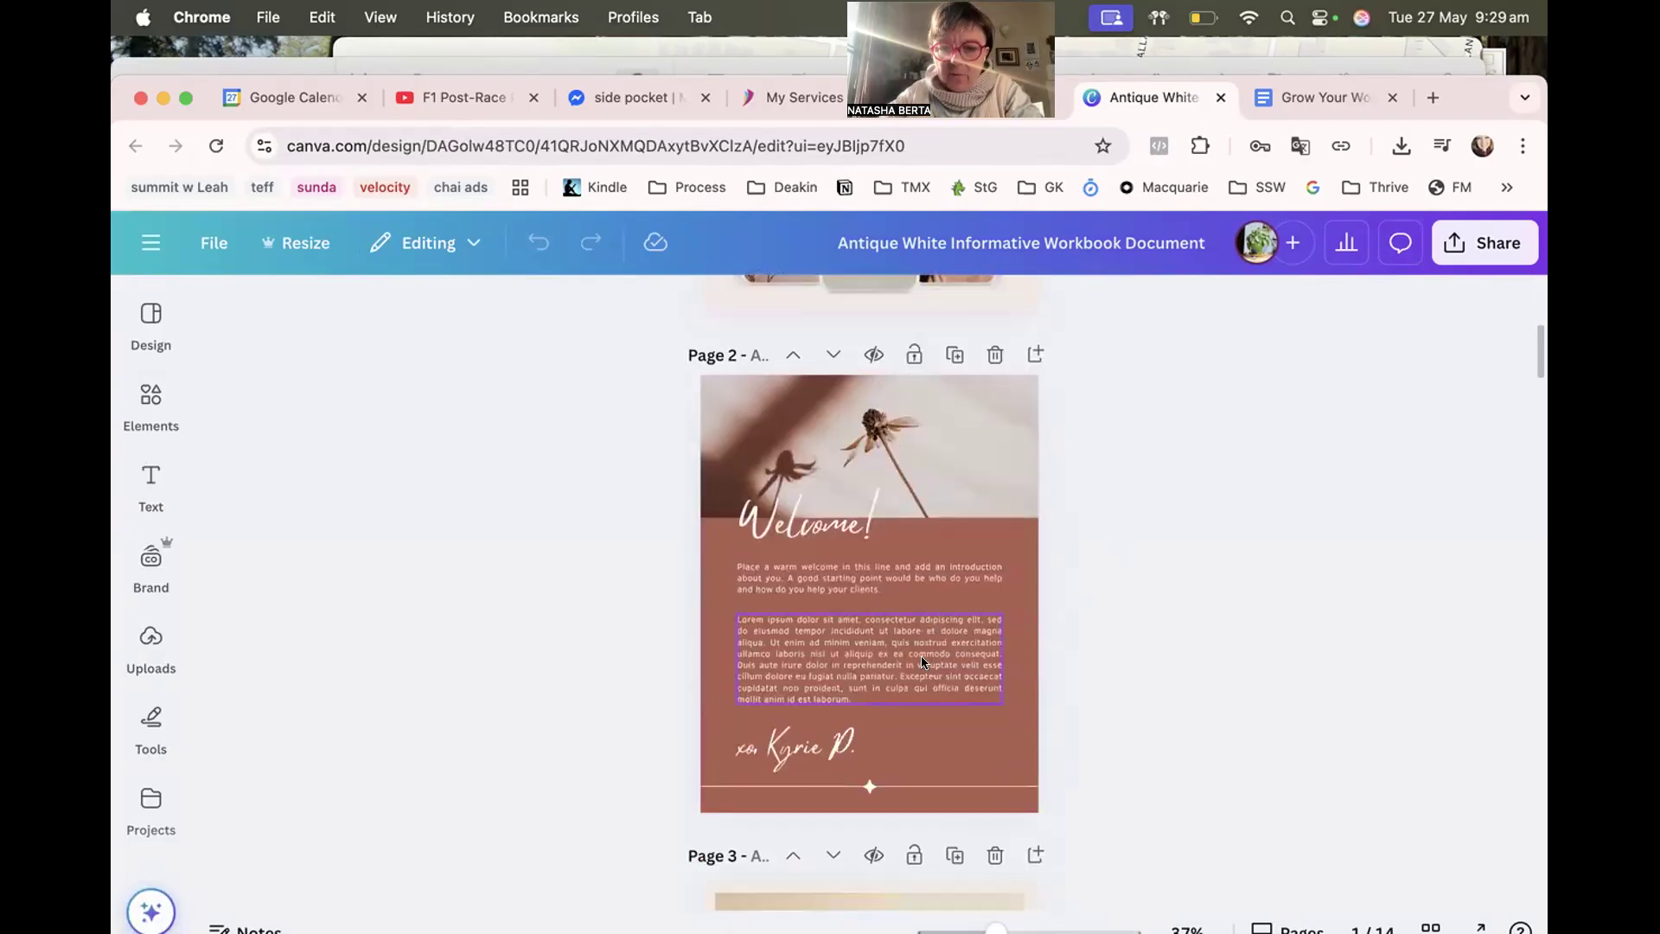
scroll(921, 662, "down", 3)
scroll(920, 662, "up", 3)
scroll(922, 662, "up", 5)
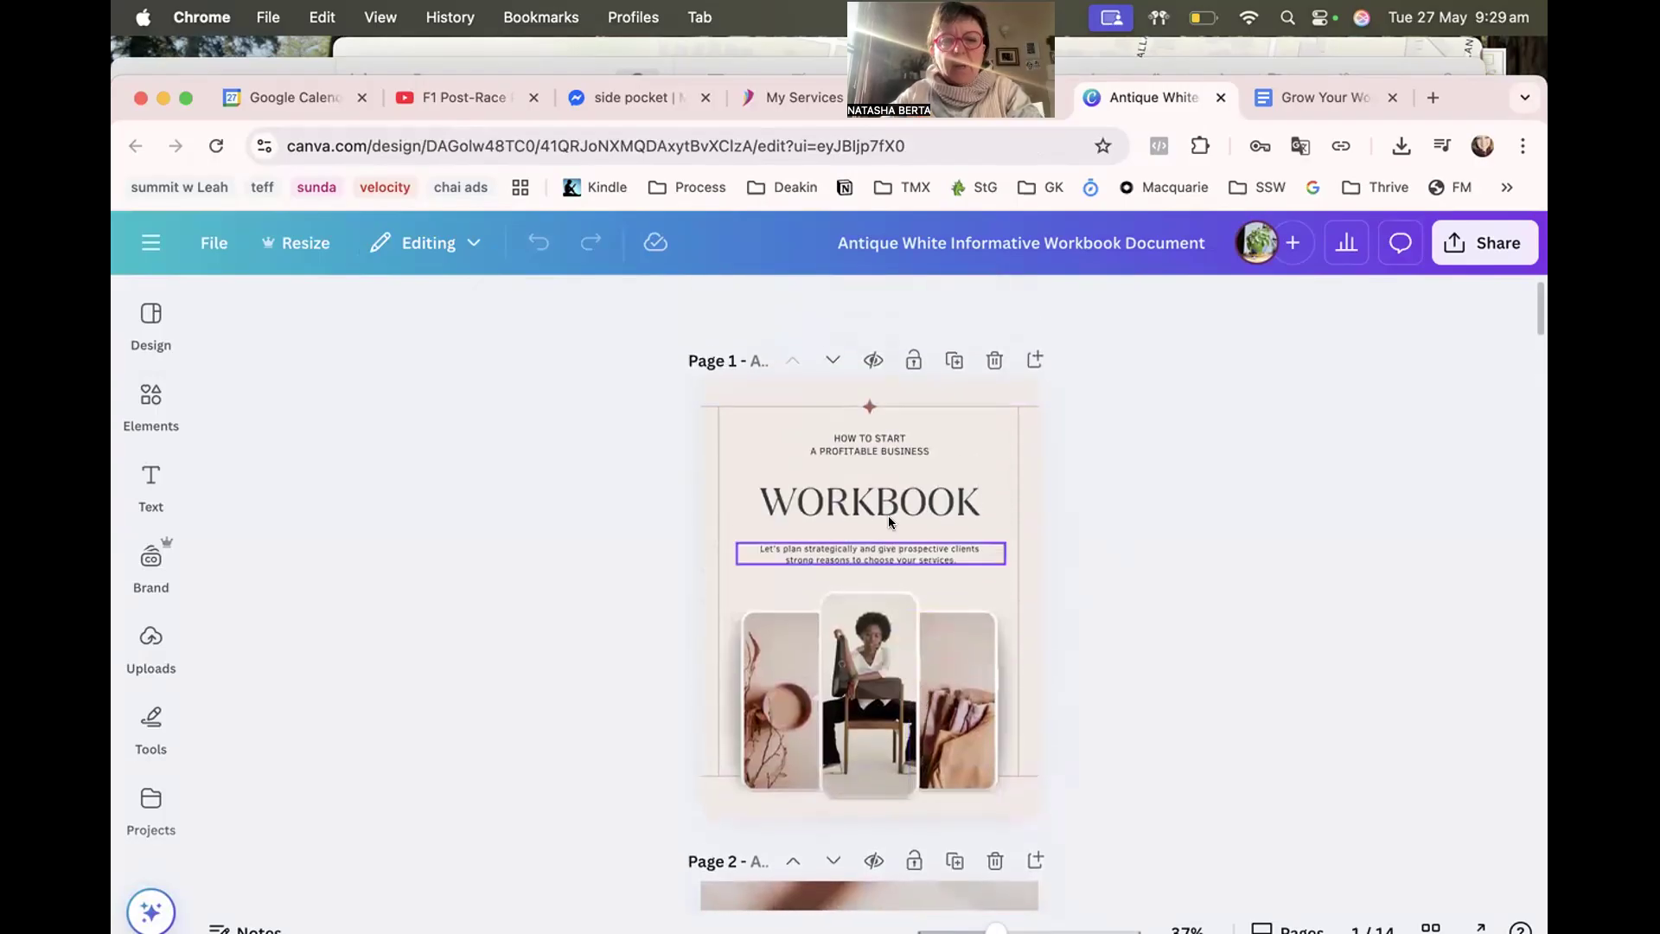
Change the WORKBOOK cover title's font to Montserrat Light and apply the replacement across the whole design.
left_click(854, 499)
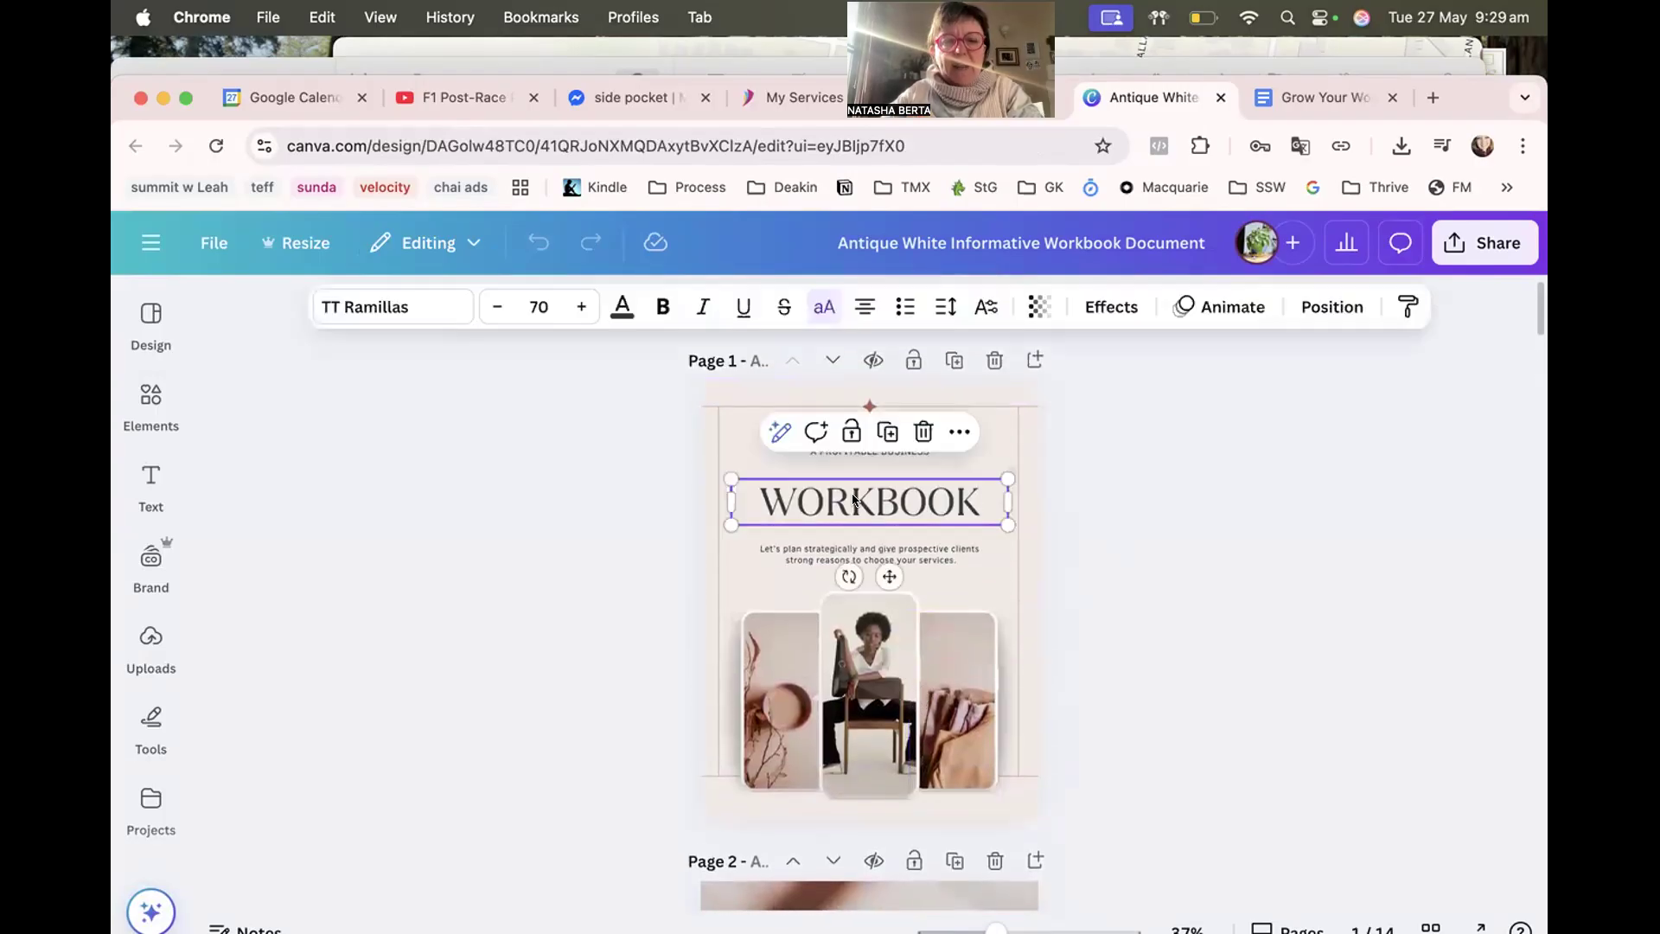
left_click(427, 308)
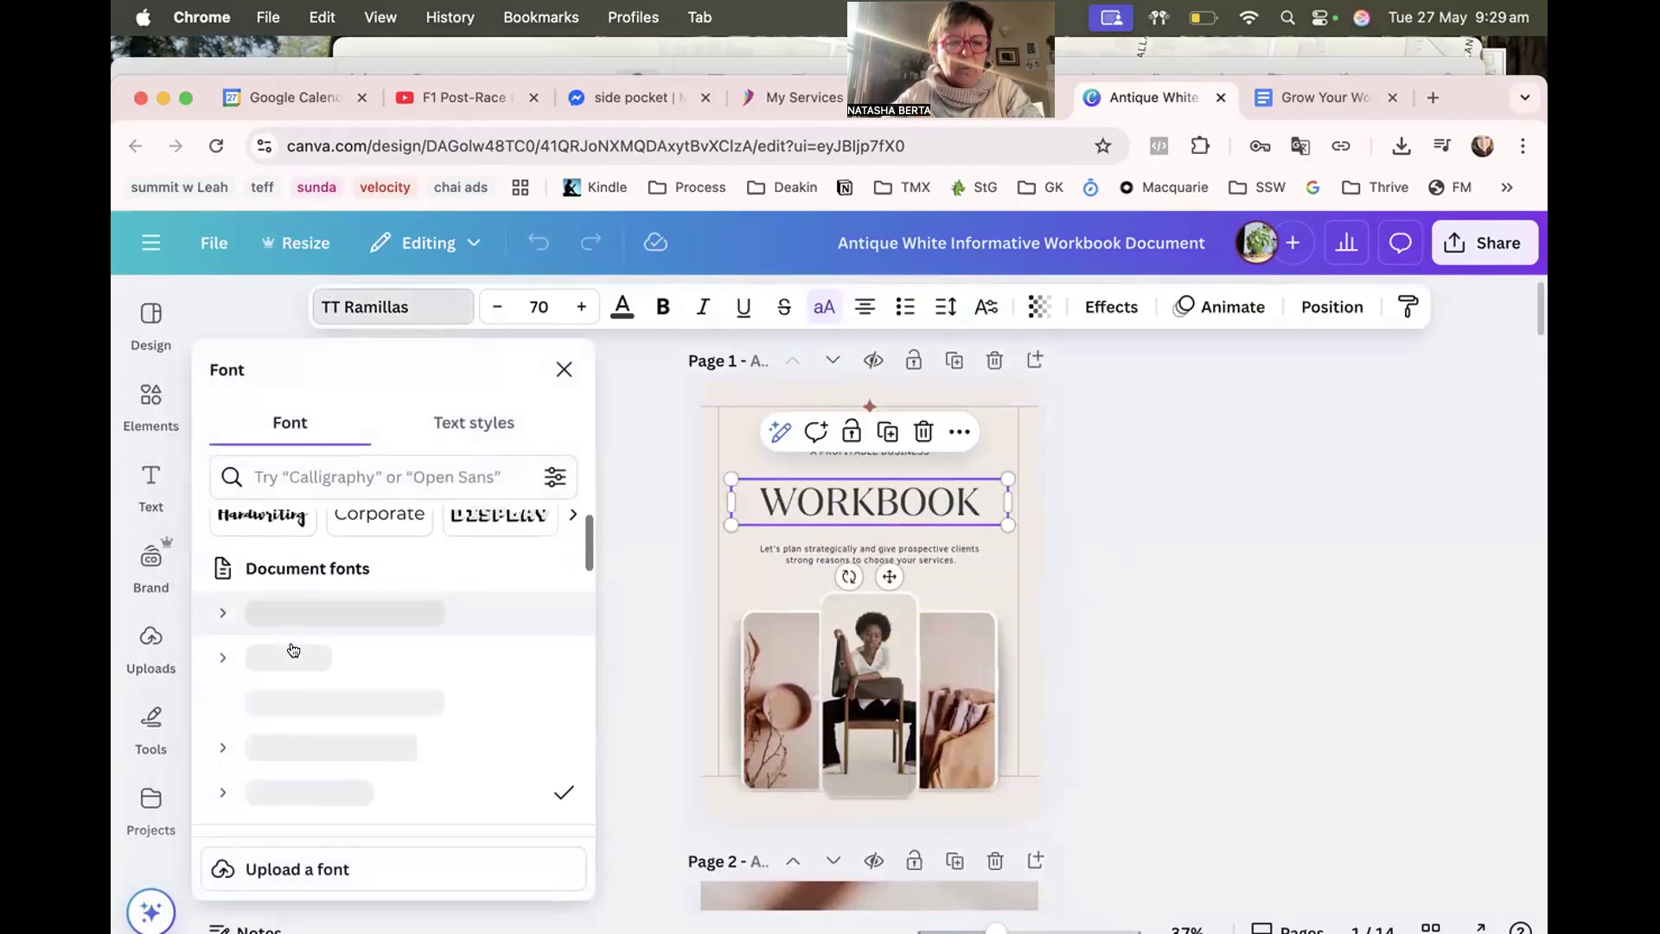
scroll(293, 649, "down", 5)
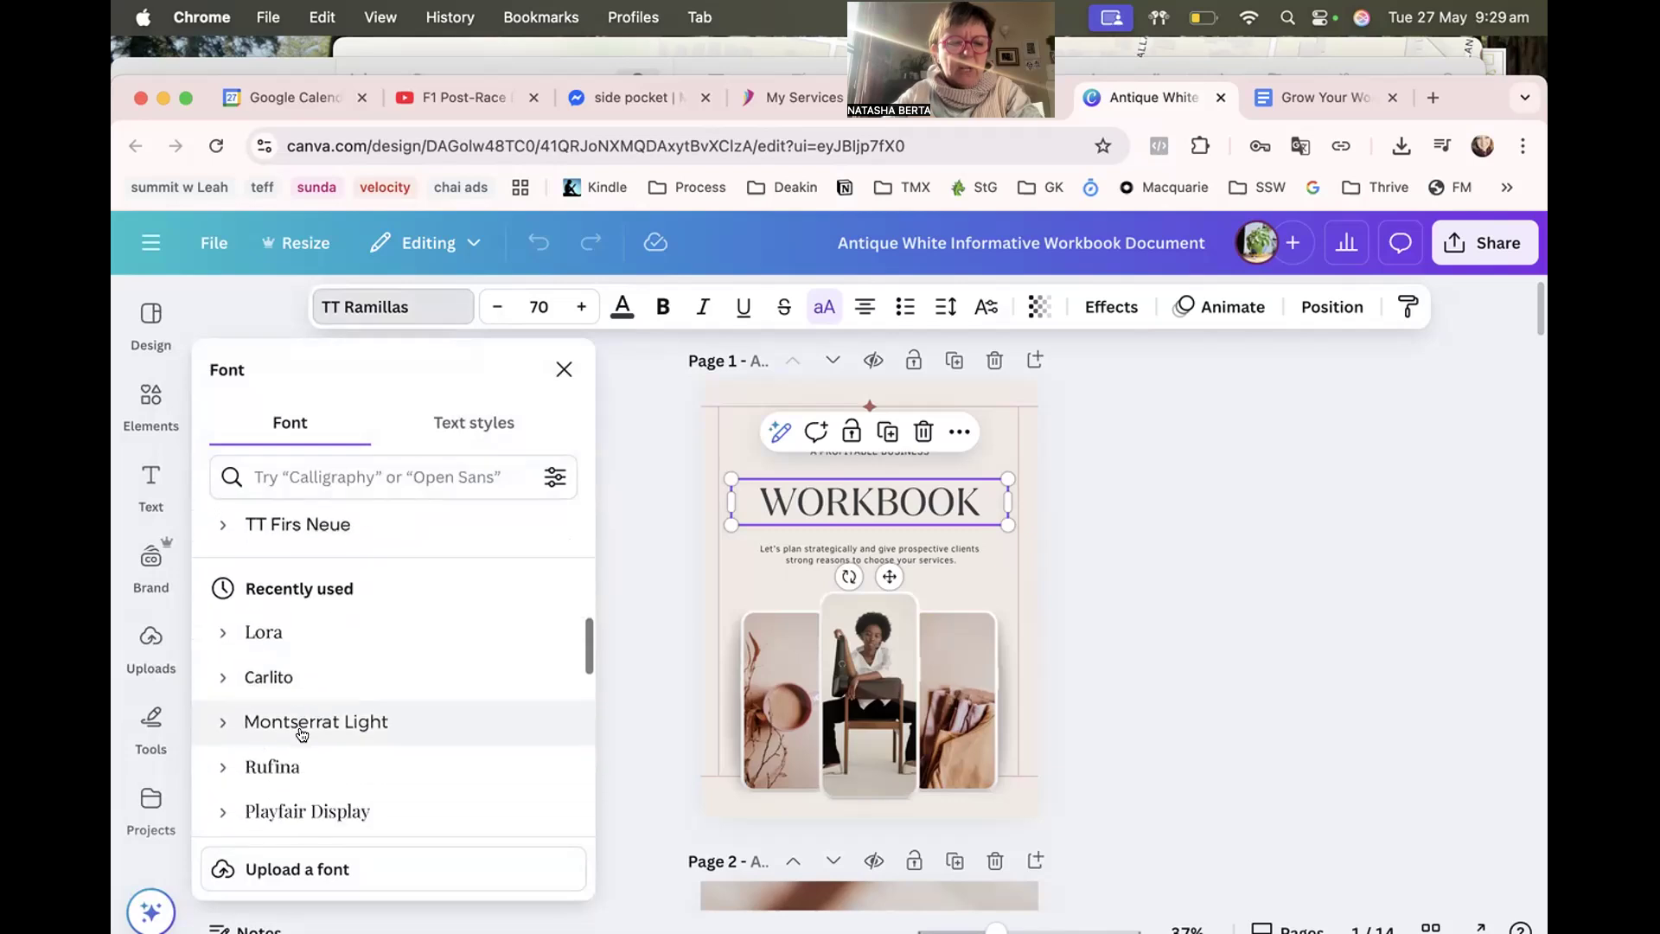
left_click(305, 722)
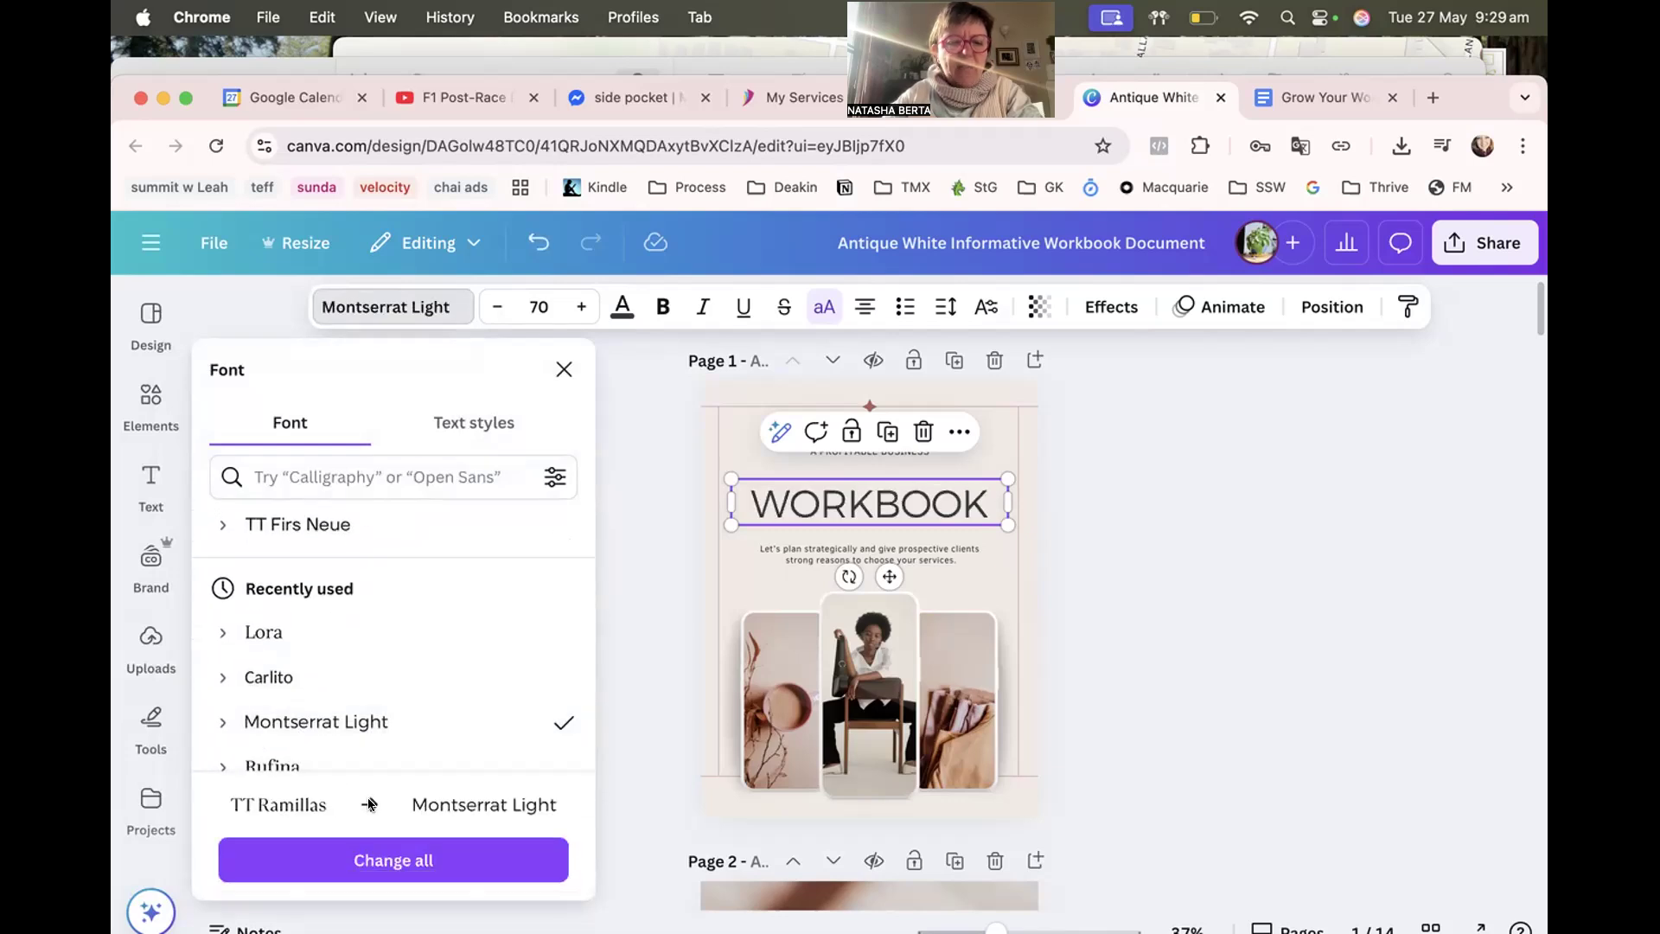
left_click(393, 860)
scroll(695, 754, "down", 10)
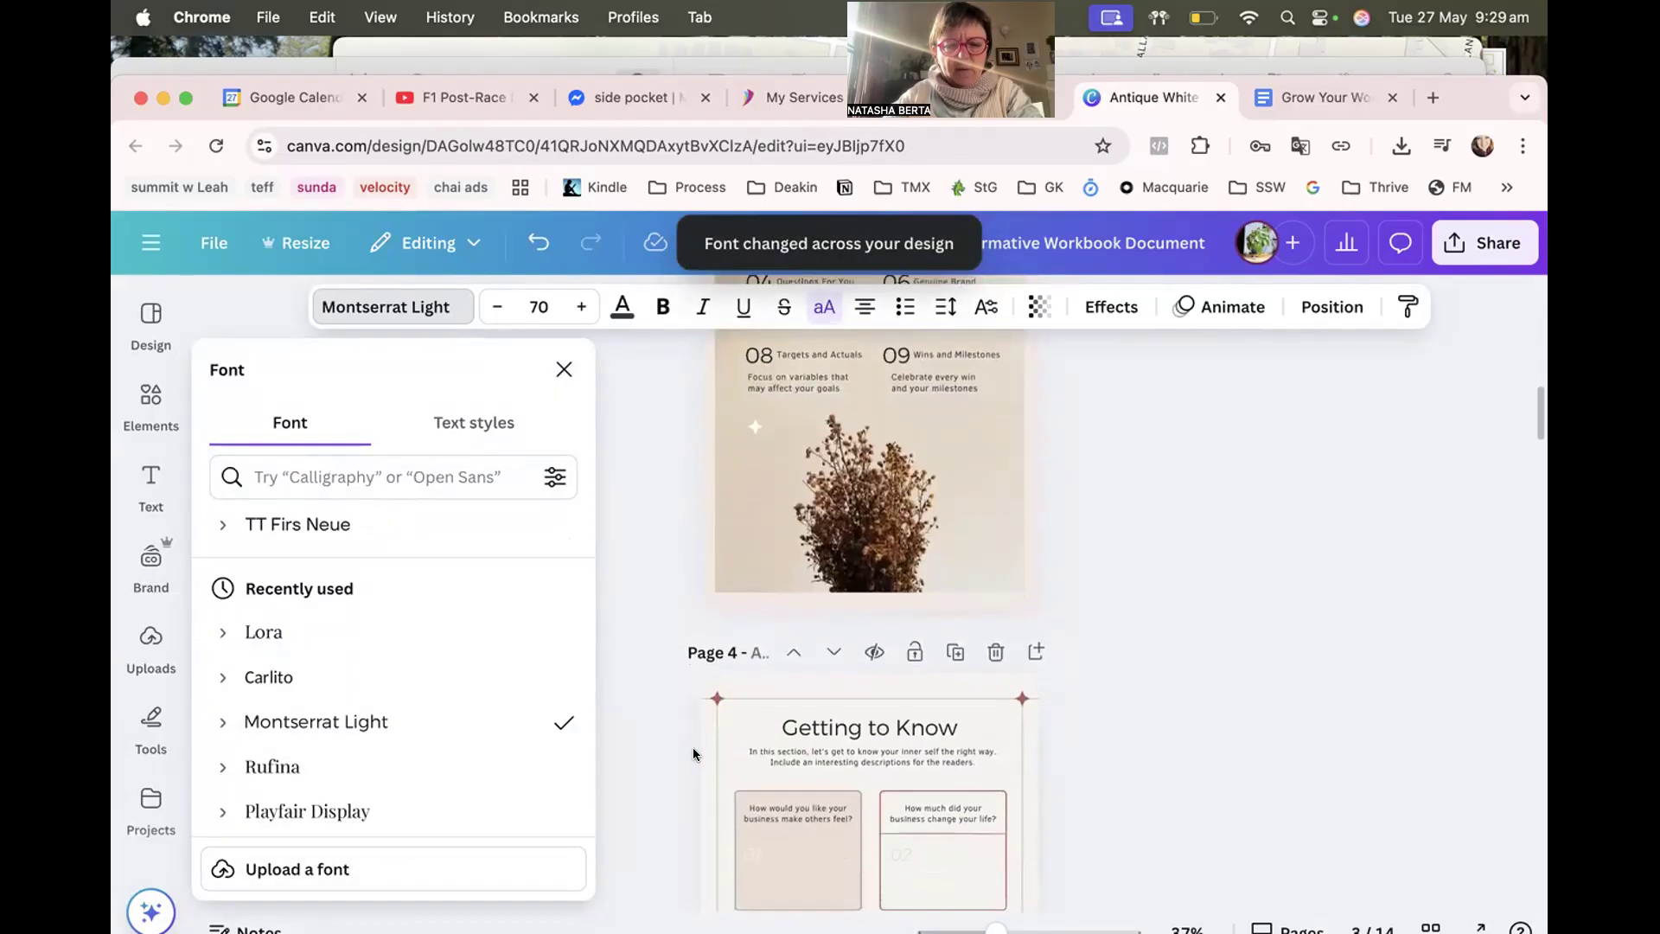
scroll(693, 749, "up", 15)
Change the font of the cover's subtitle text to Lora and apply the replacement across the whole design.
left_click(802, 554)
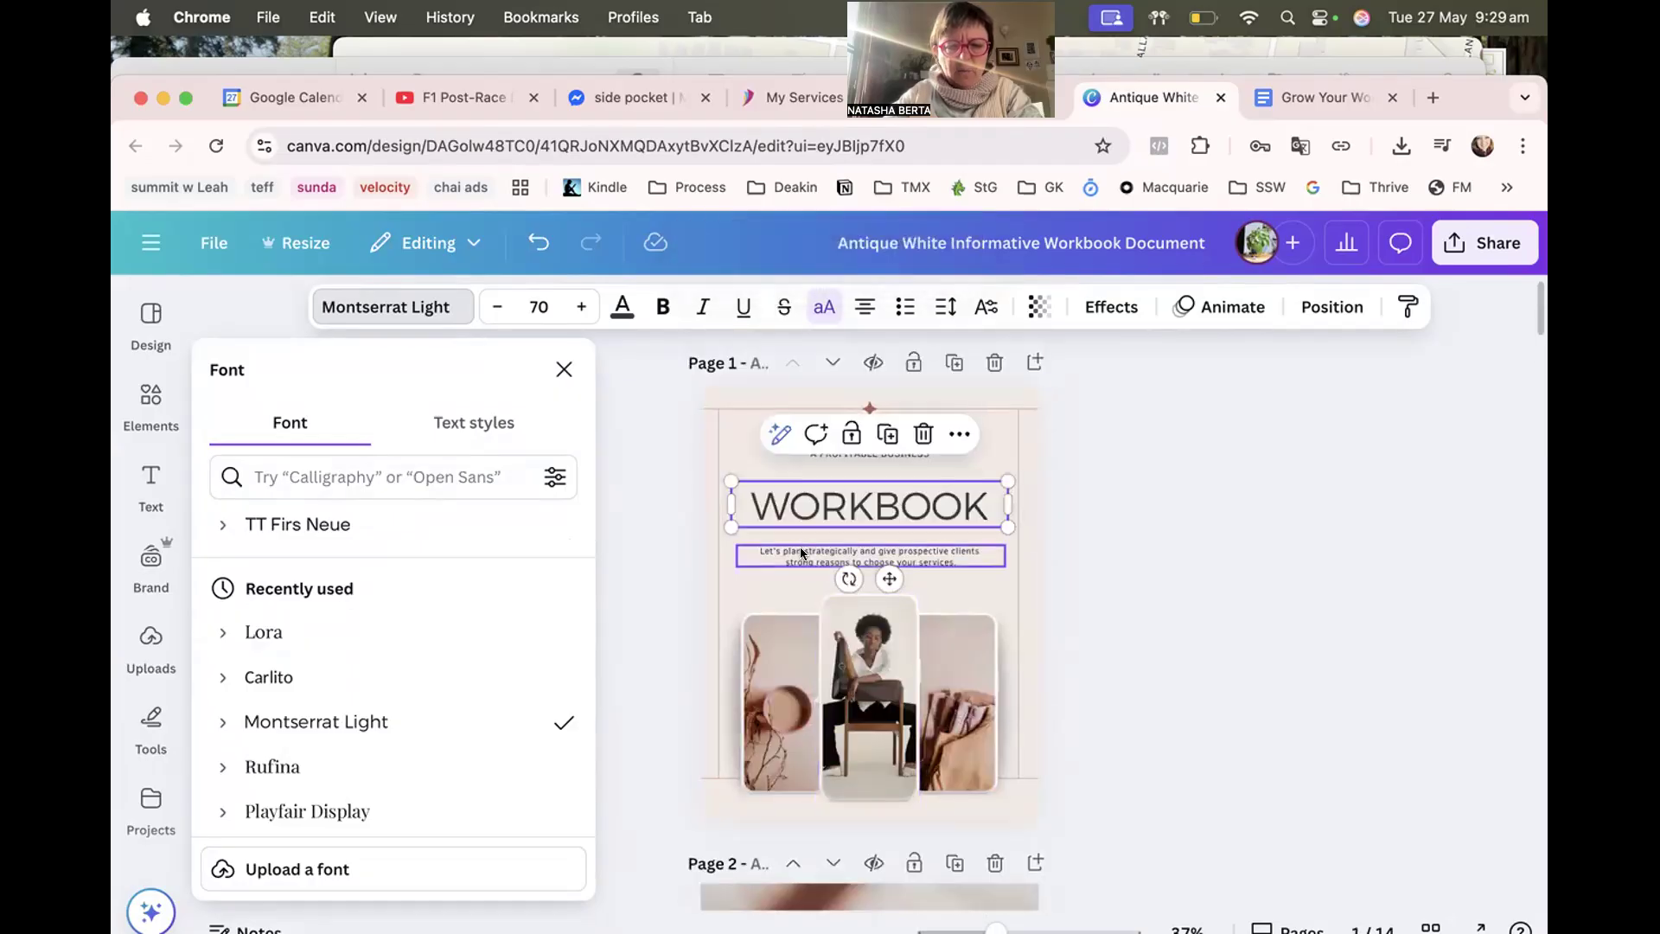
left_click(286, 635)
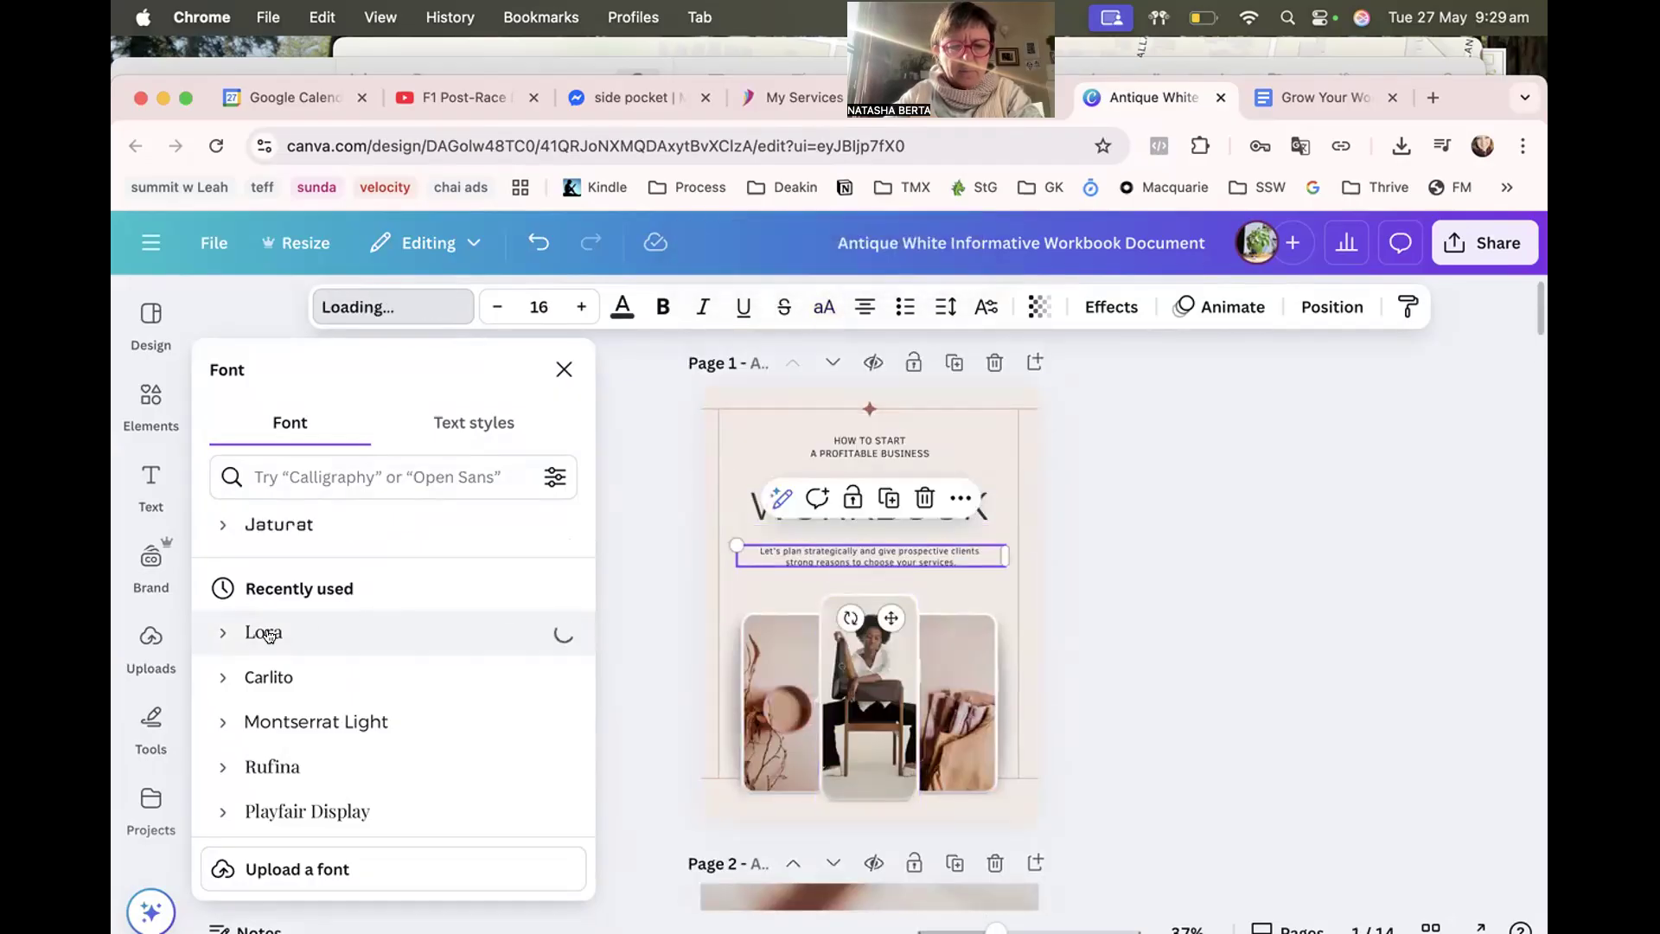
left_click(382, 863)
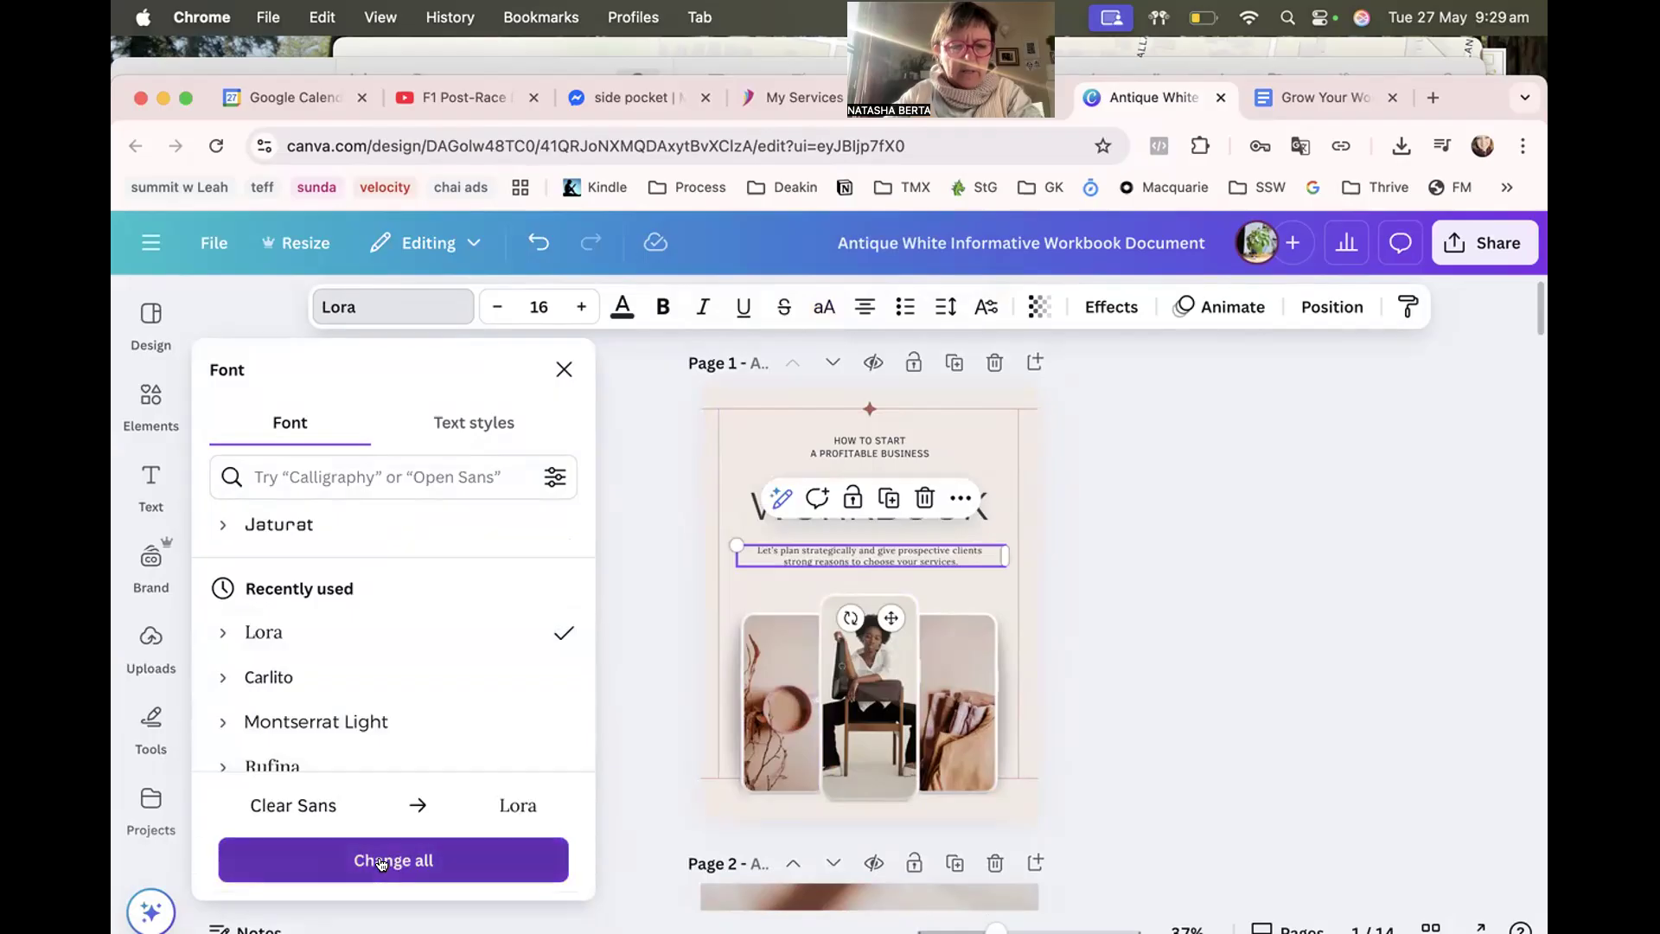
Examine how the heading and body fonts look on pages 2 to 9, and check the Brand Kit fonts on offer.
scroll(723, 640, "down", 4)
scroll(724, 647, "down", 10)
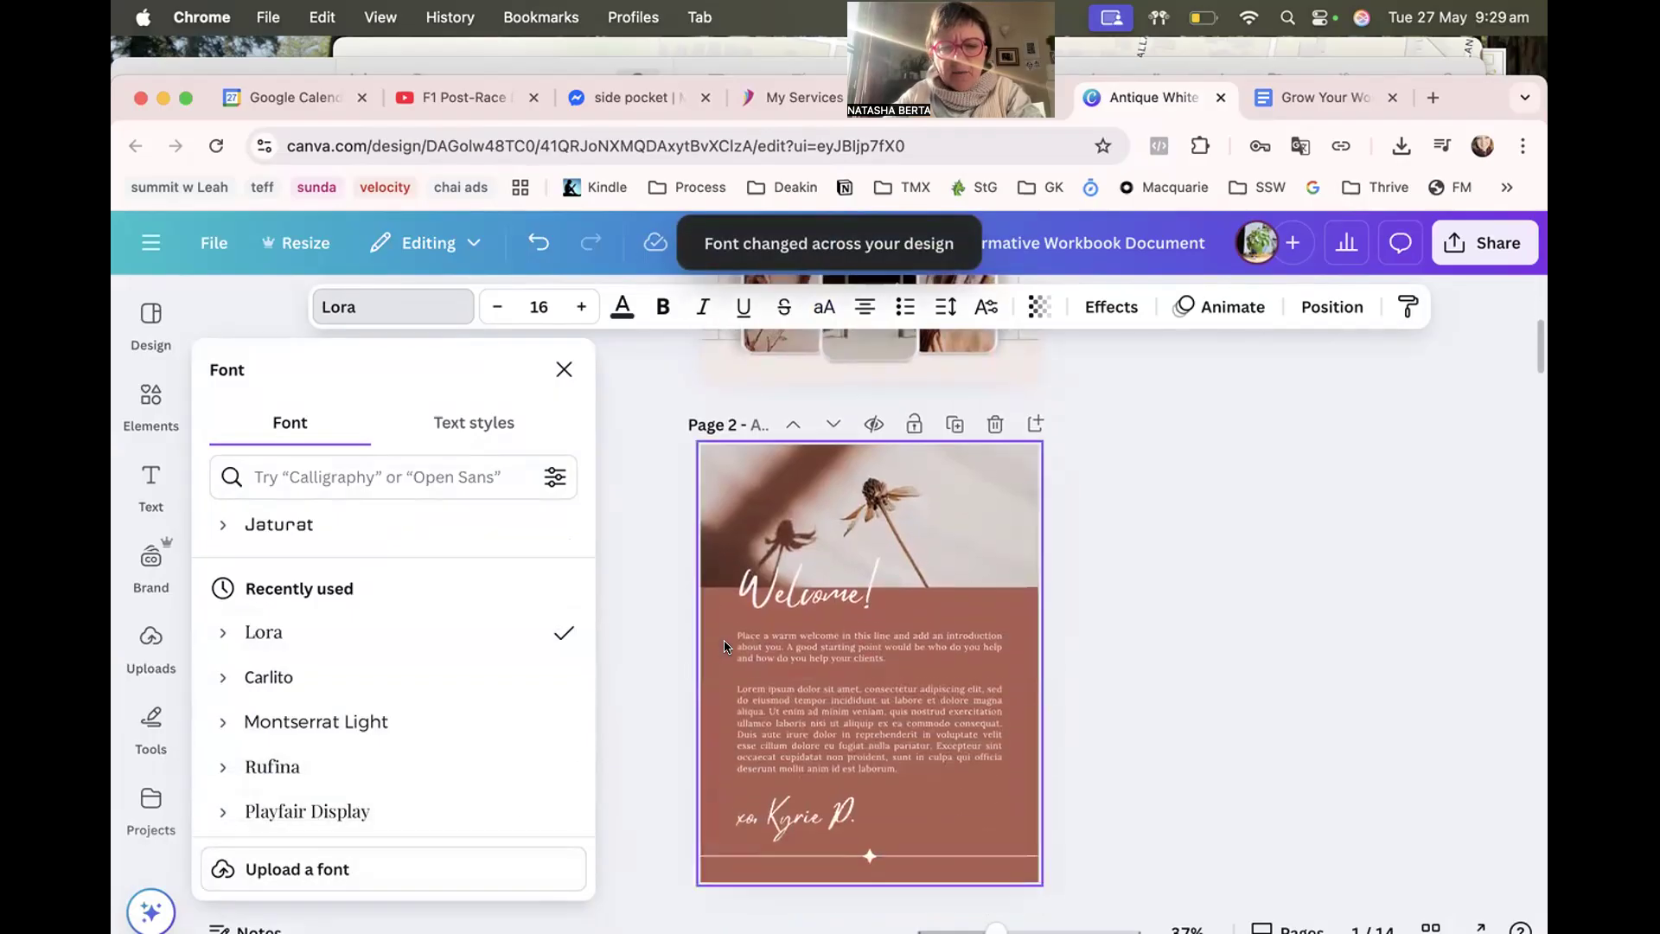
scroll(725, 644, "down", 6)
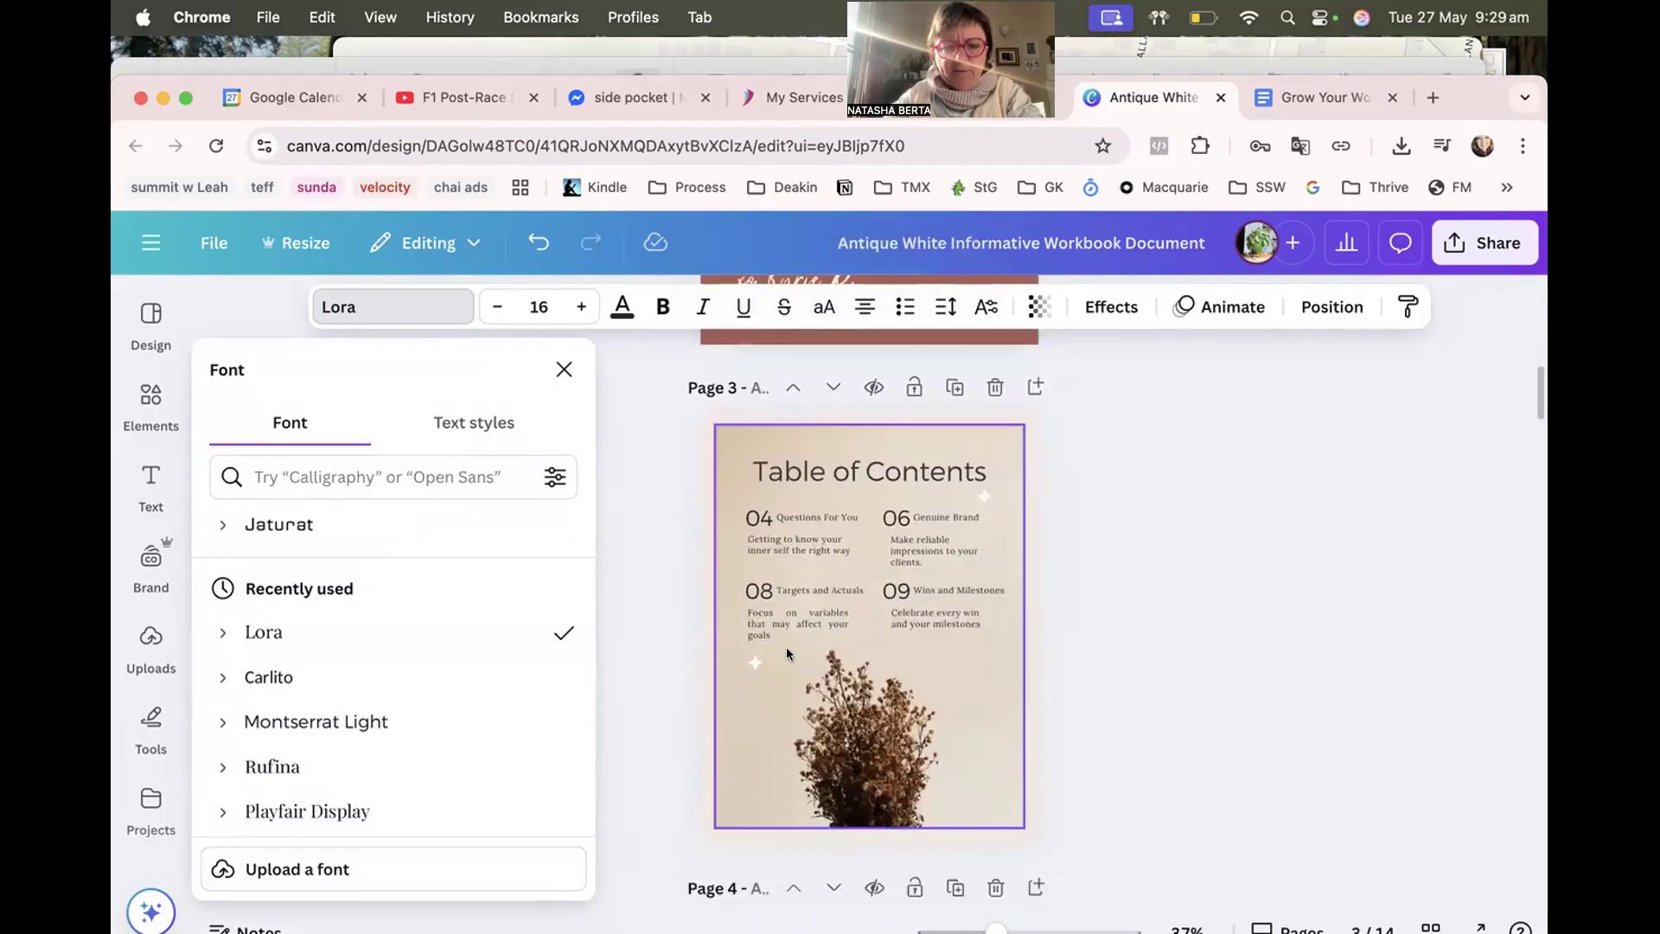
scroll(805, 735, "down", 16)
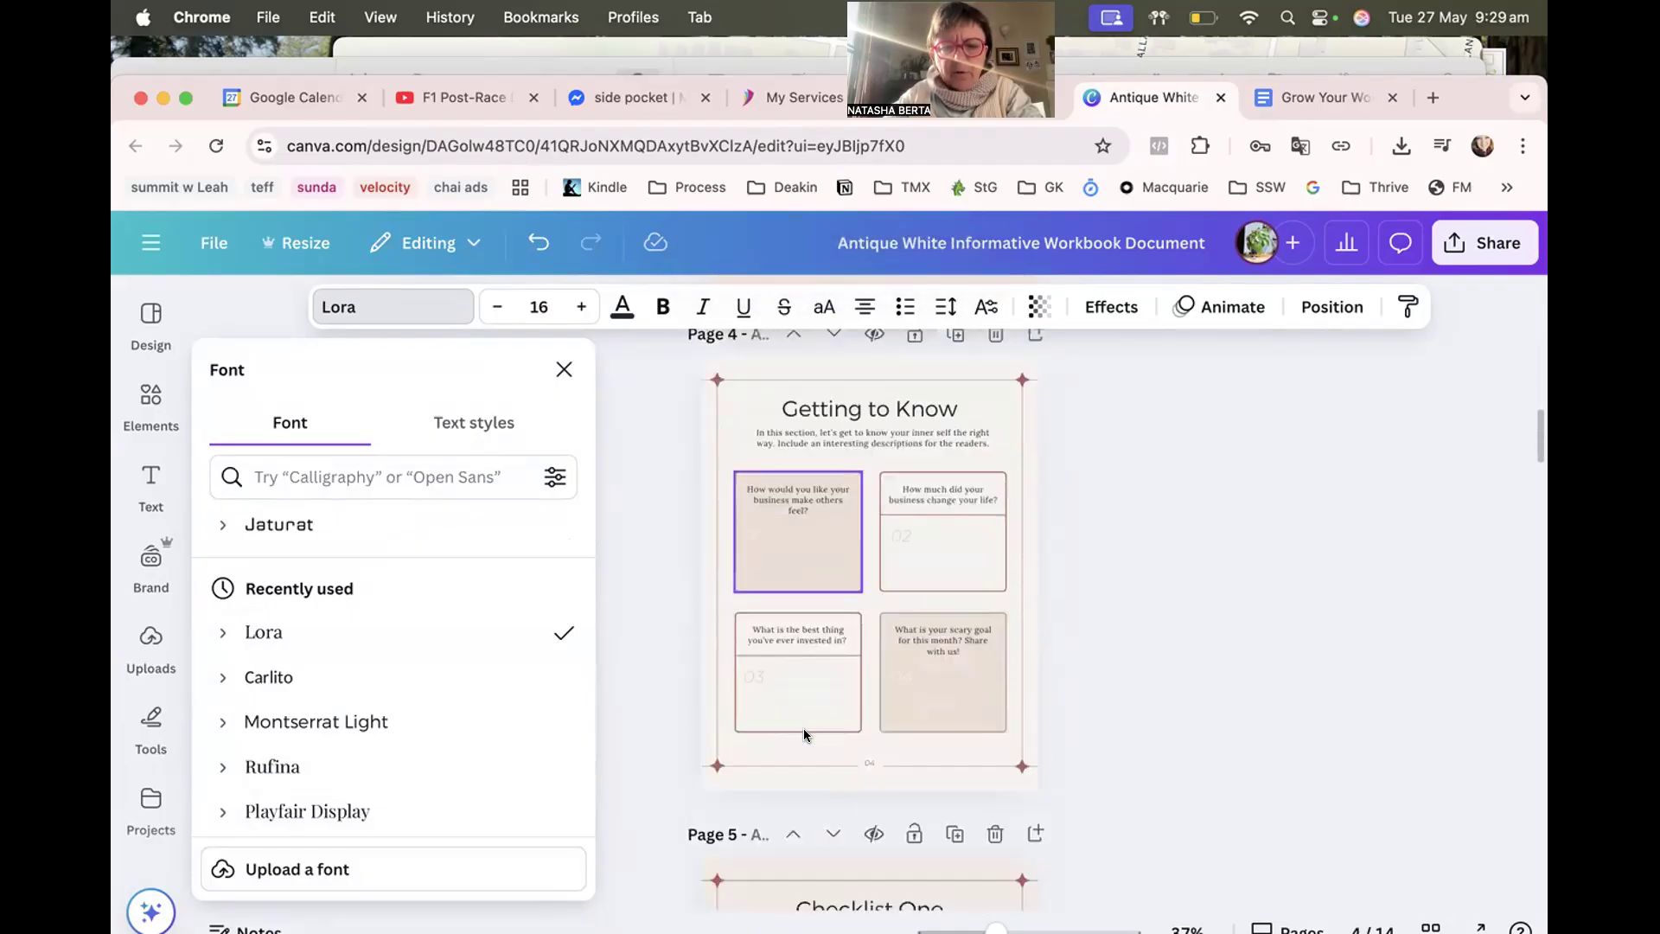
scroll(805, 735, "down", 14)
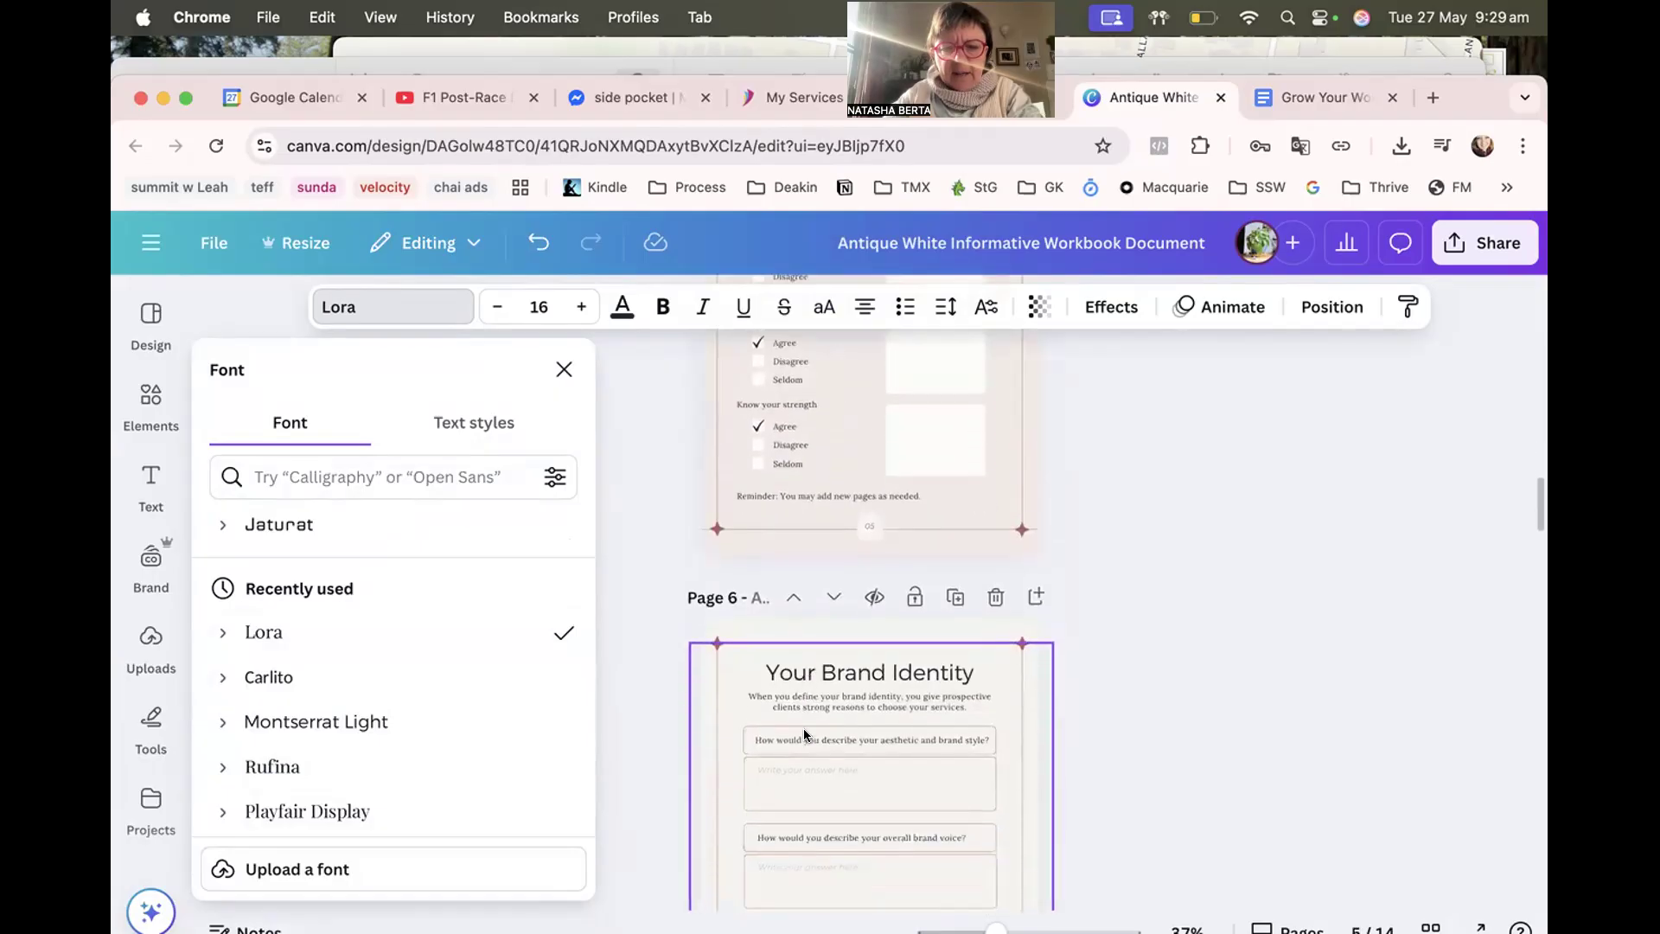
scroll(804, 735, "down", 11)
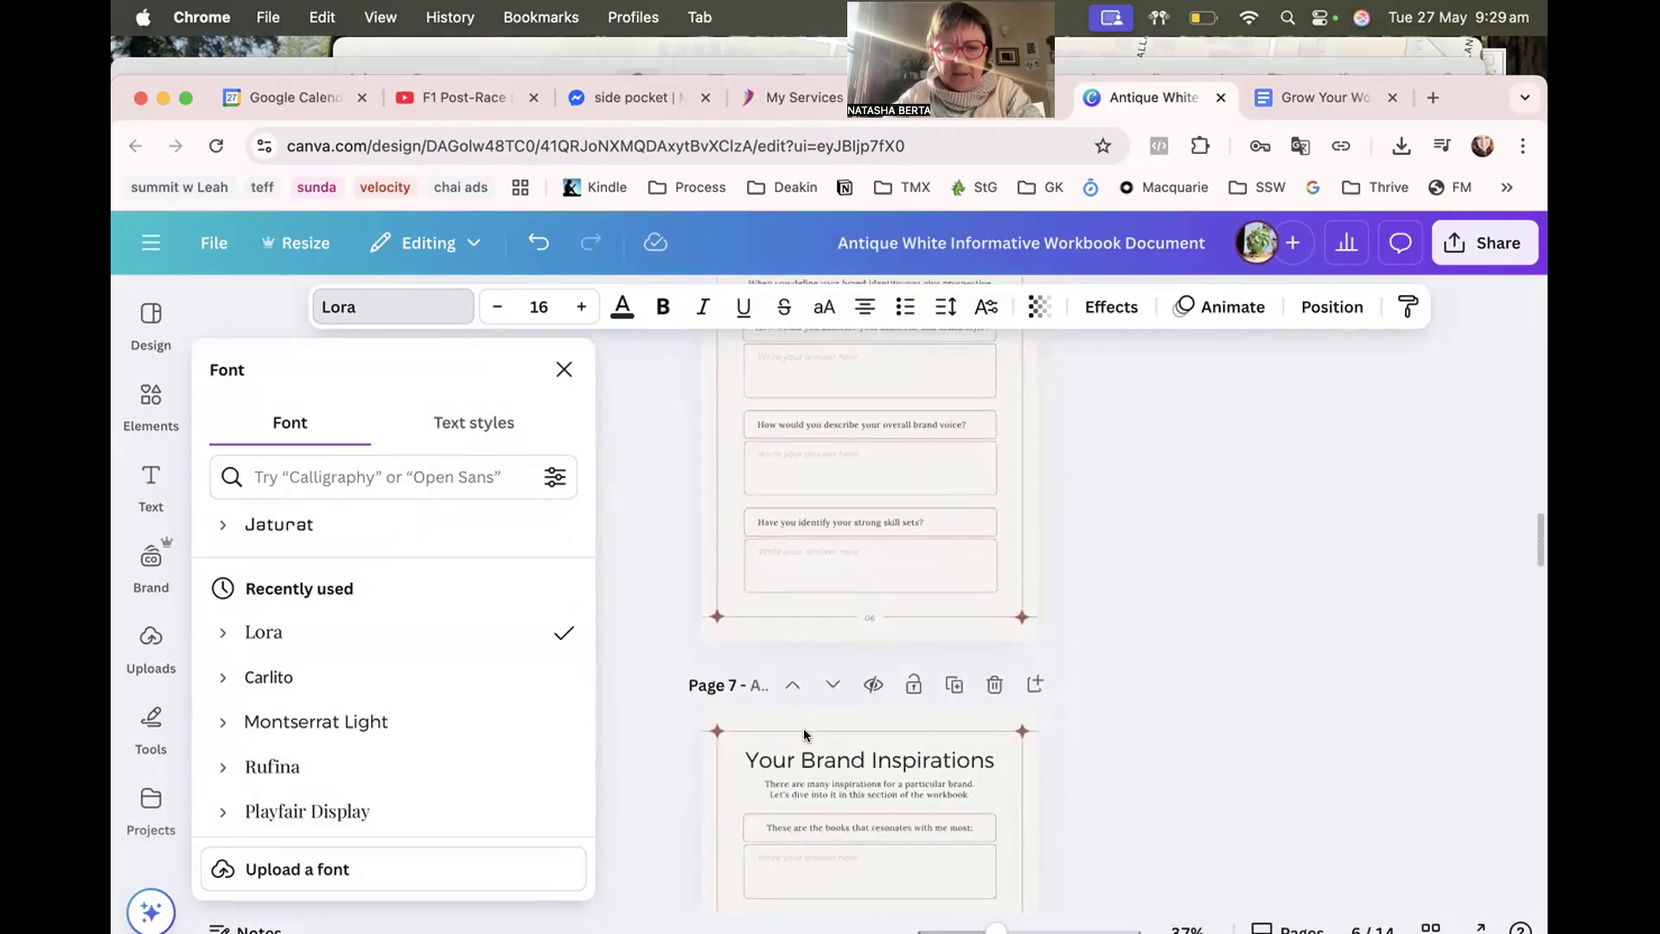
scroll(804, 735, "down", 8)
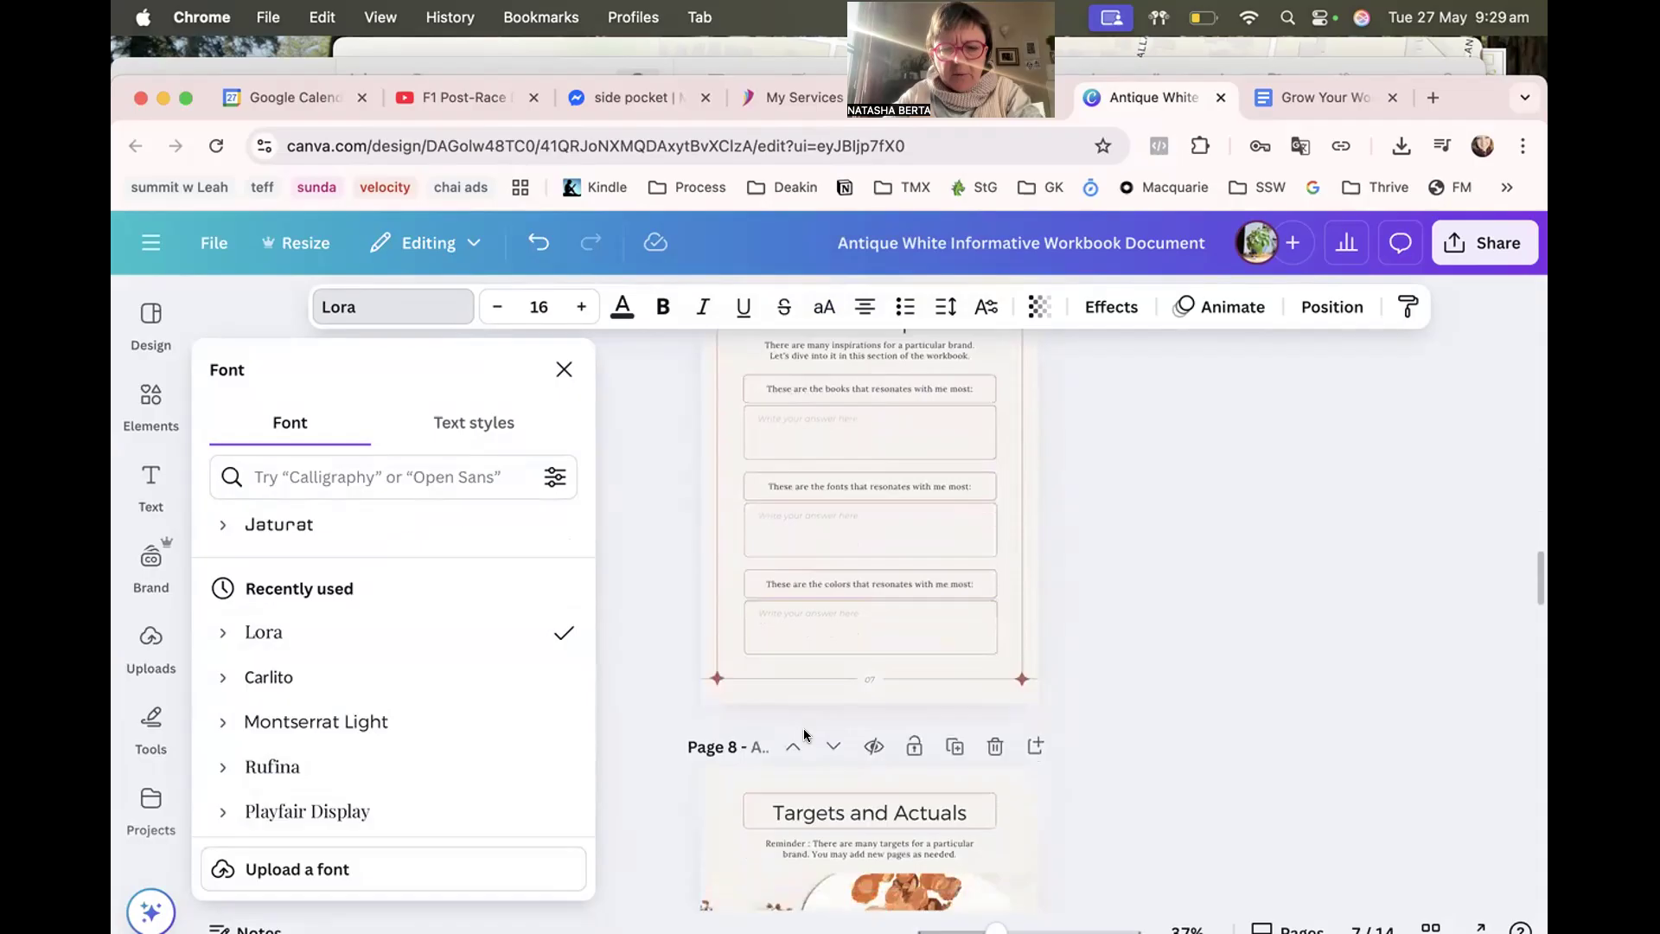
scroll(804, 735, "down", 9)
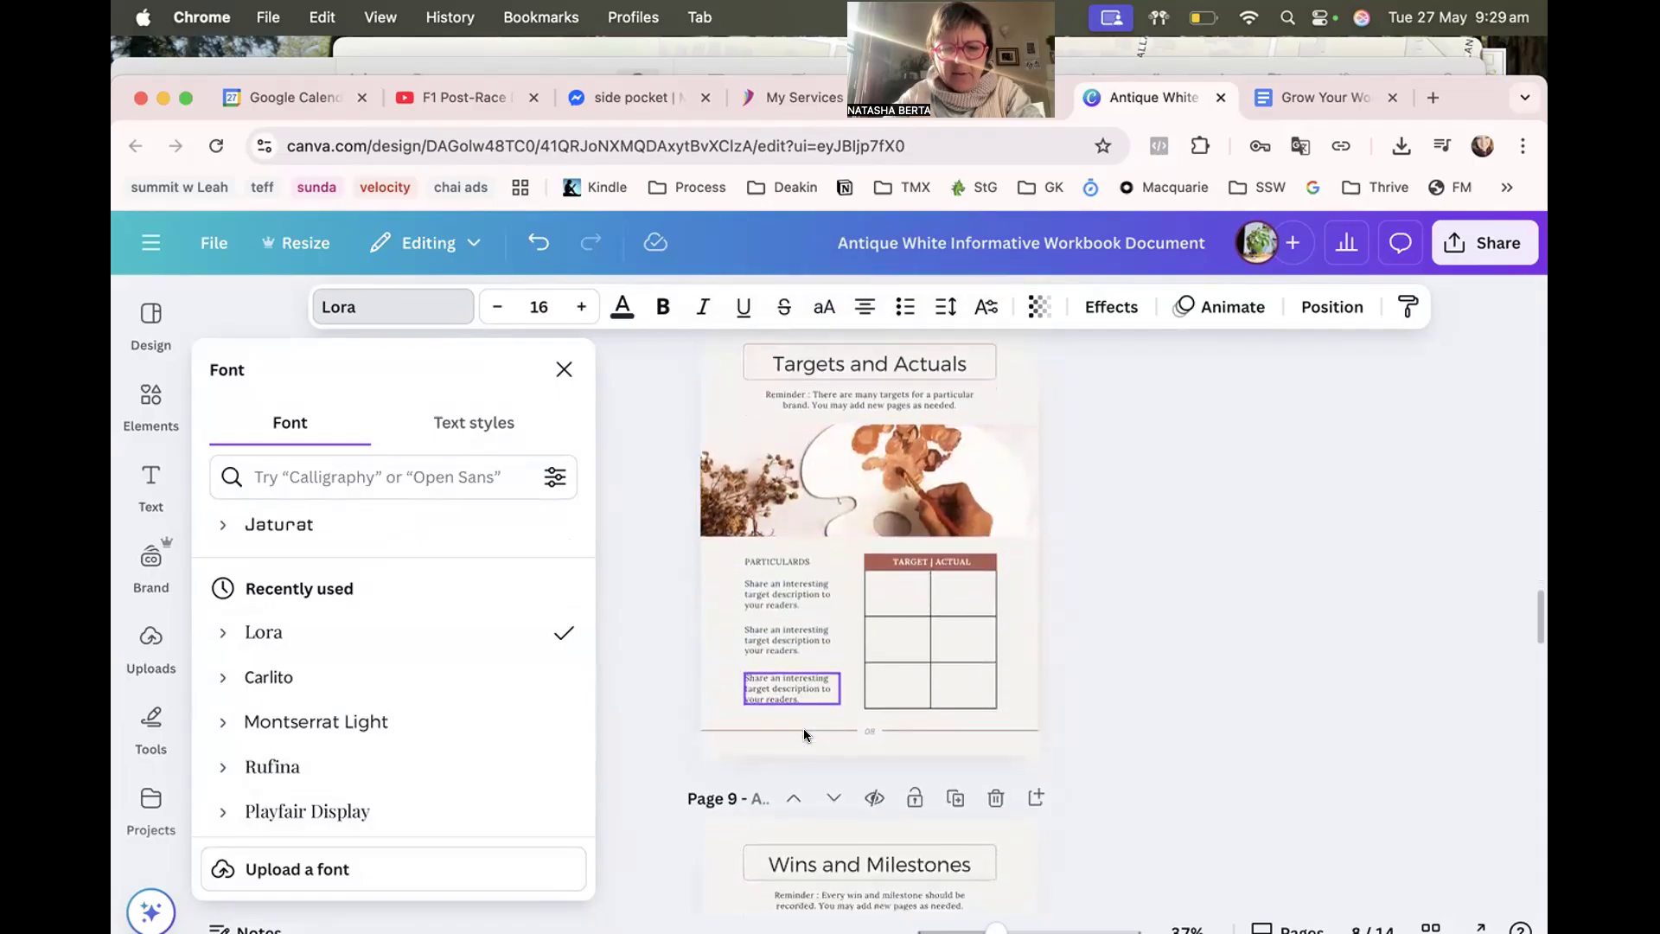
scroll(804, 735, "down", 4)
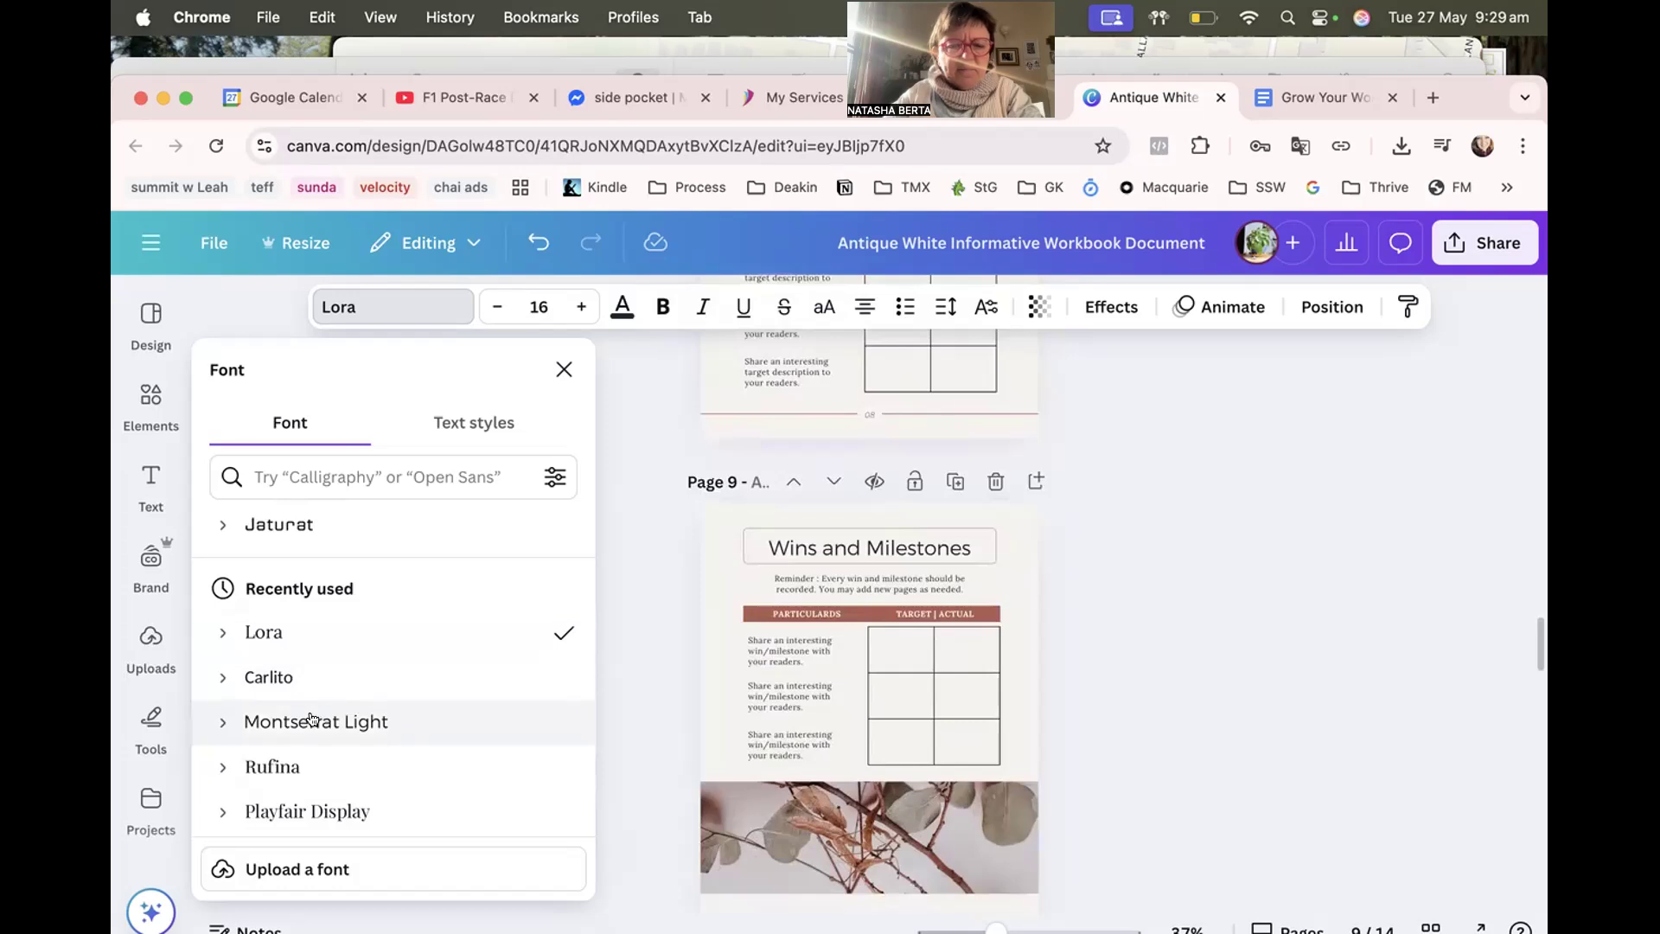
scroll(313, 723, "down", 3)
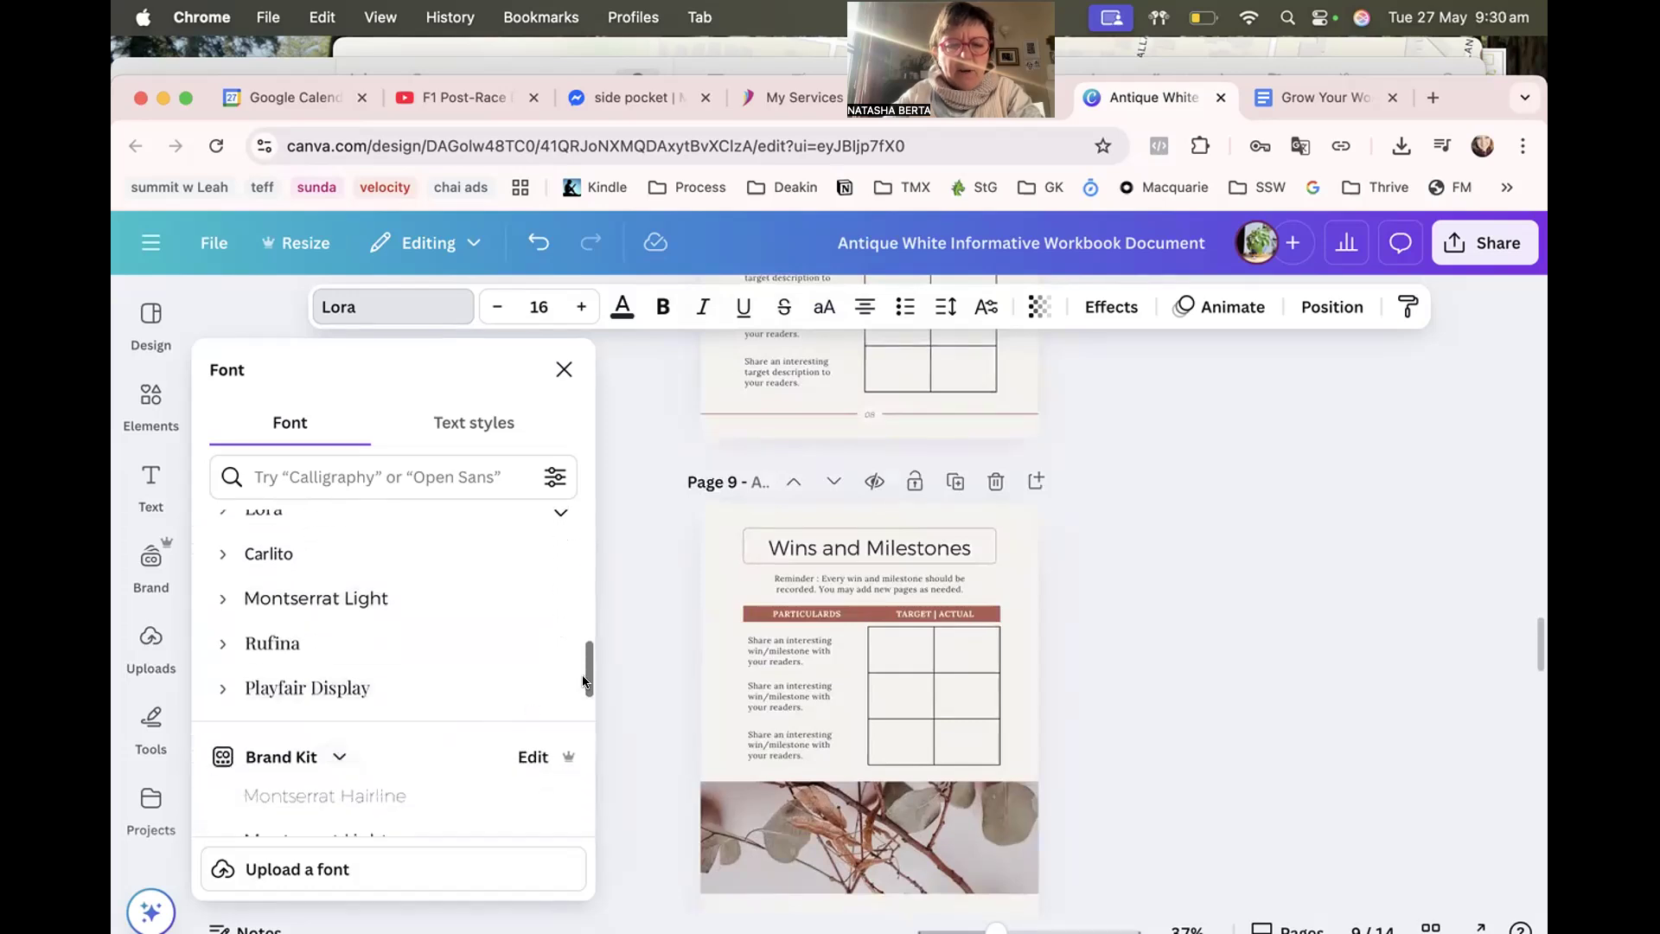
On page 8, nudge the reminder text under the Targets and Actuals title slightly down and set its font size to 14.
scroll(586, 681, "up", 6)
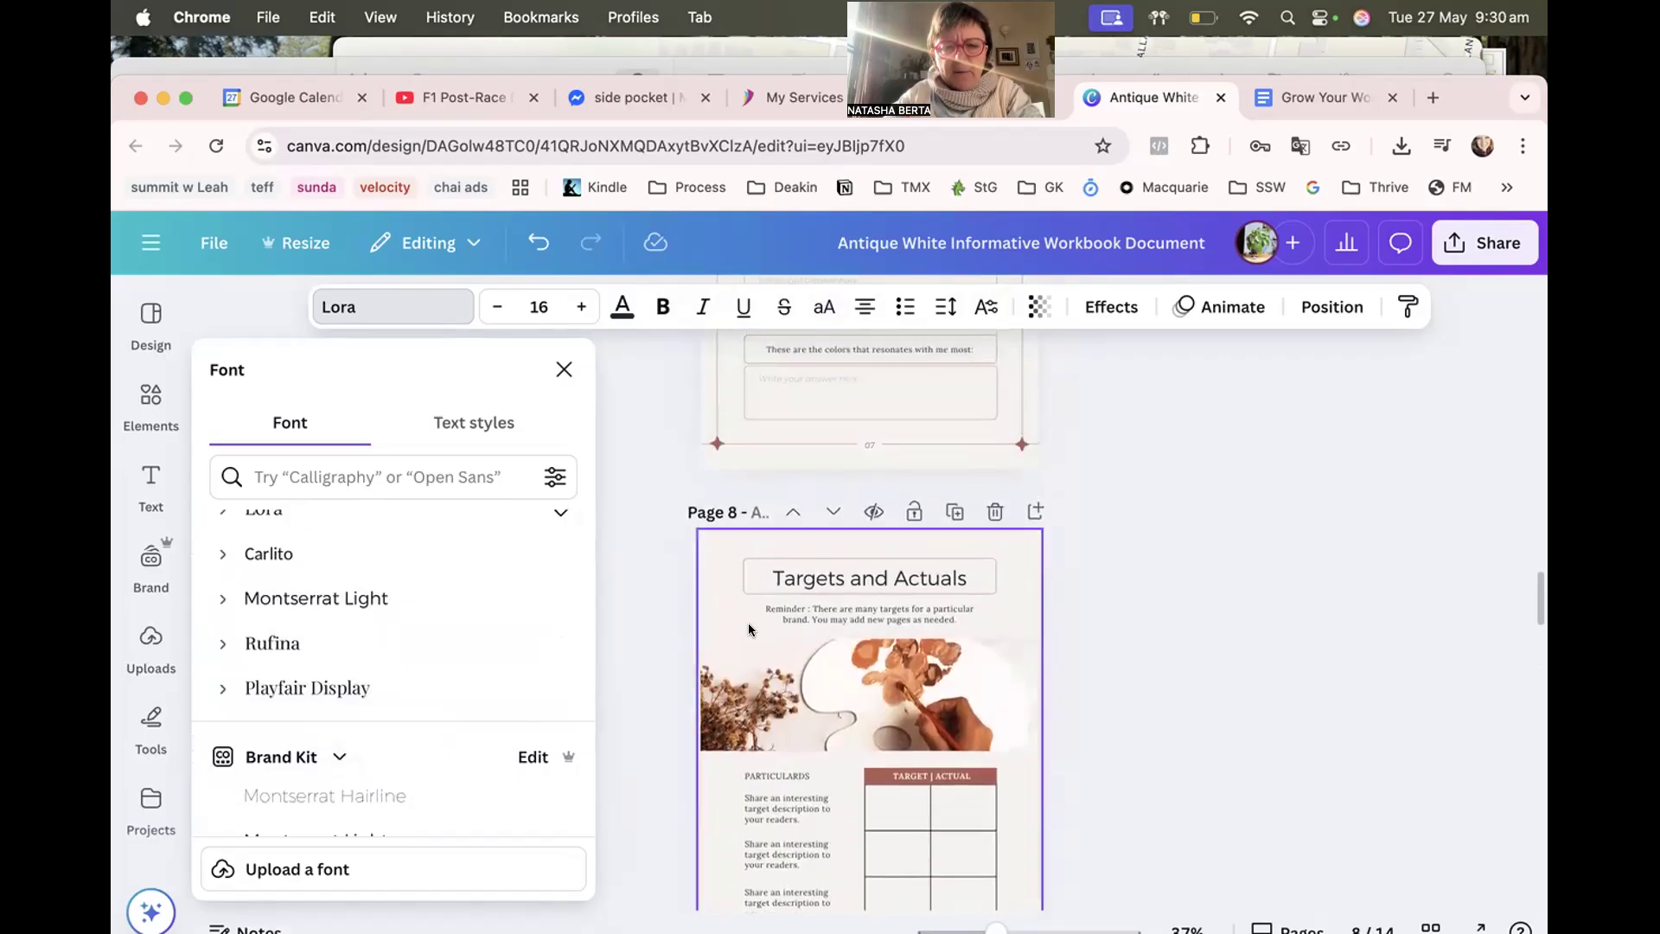
left_click(806, 605)
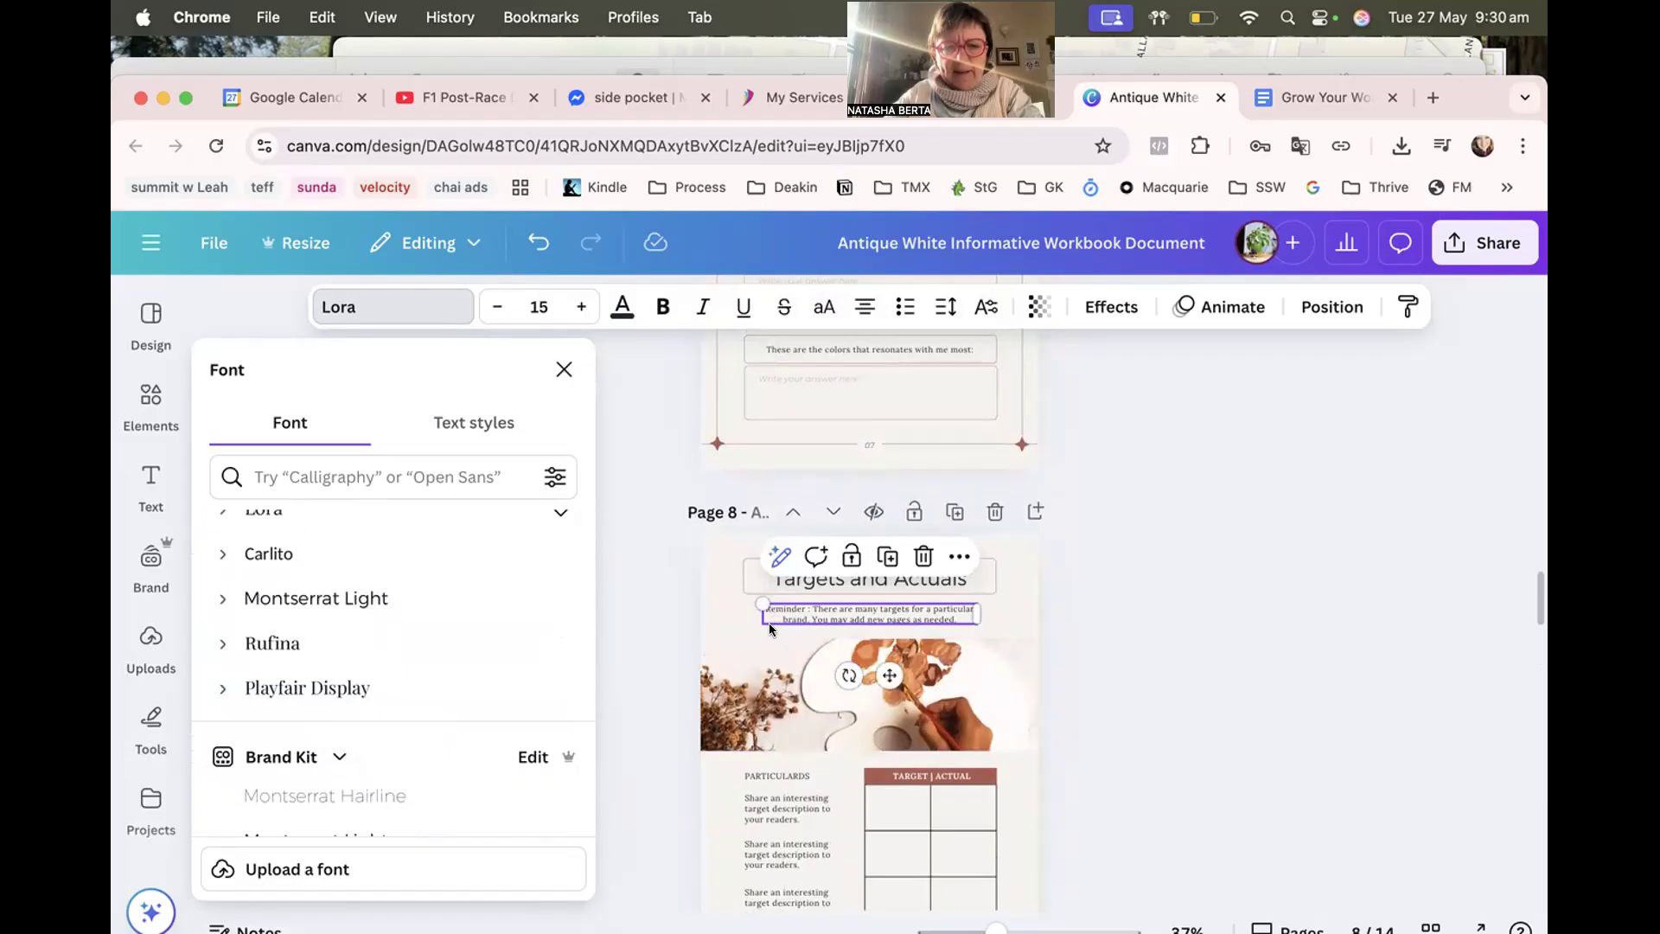
mouse_move(890, 675)
left_mouse_down()
mouse_move(886, 702)
mouse_move(883, 640)
mouse_move(891, 676)
left_mouse_up()
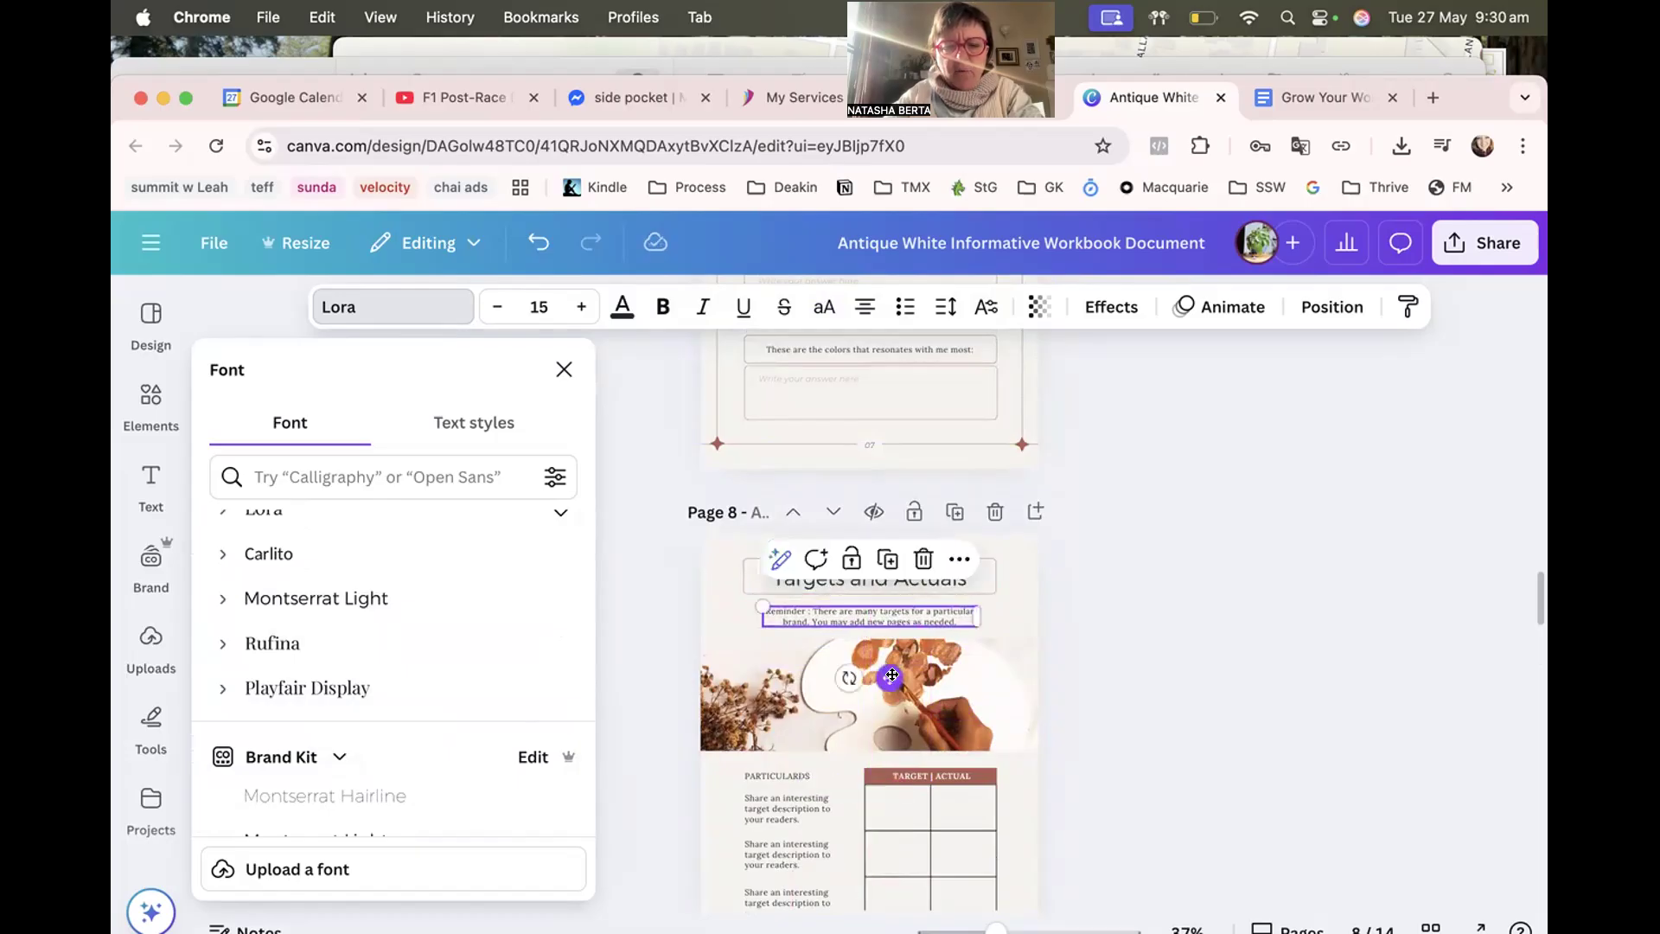
left_click(498, 307)
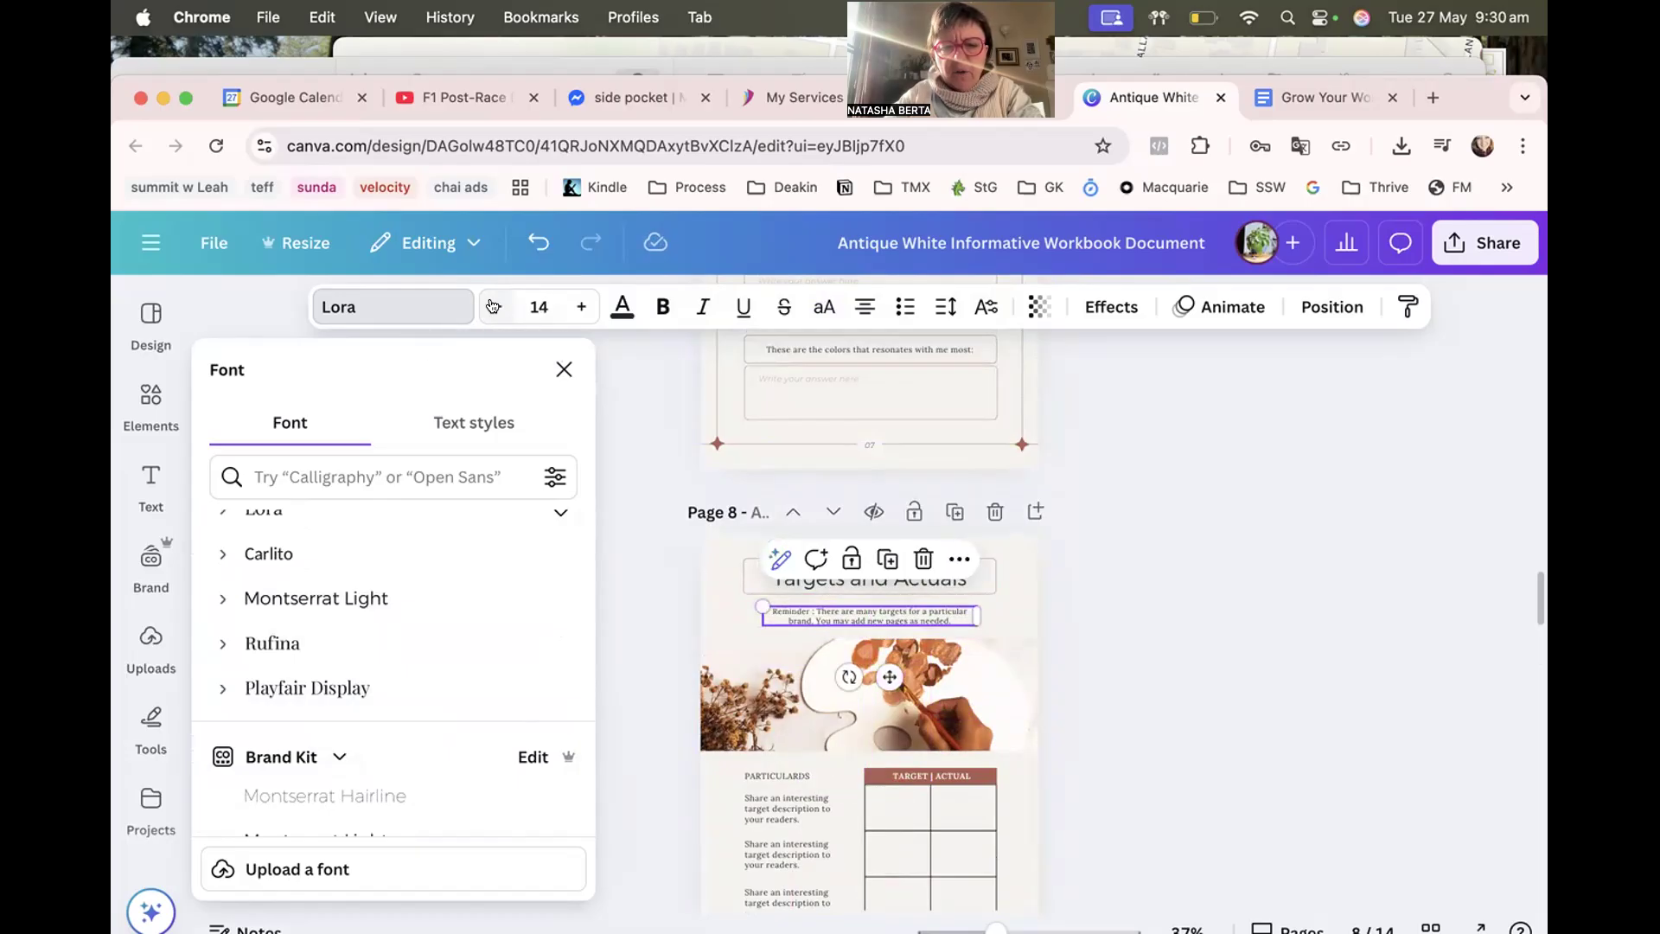
Set the font size of the first target description under Particulards on page 8 to 14.
left_click(760, 806)
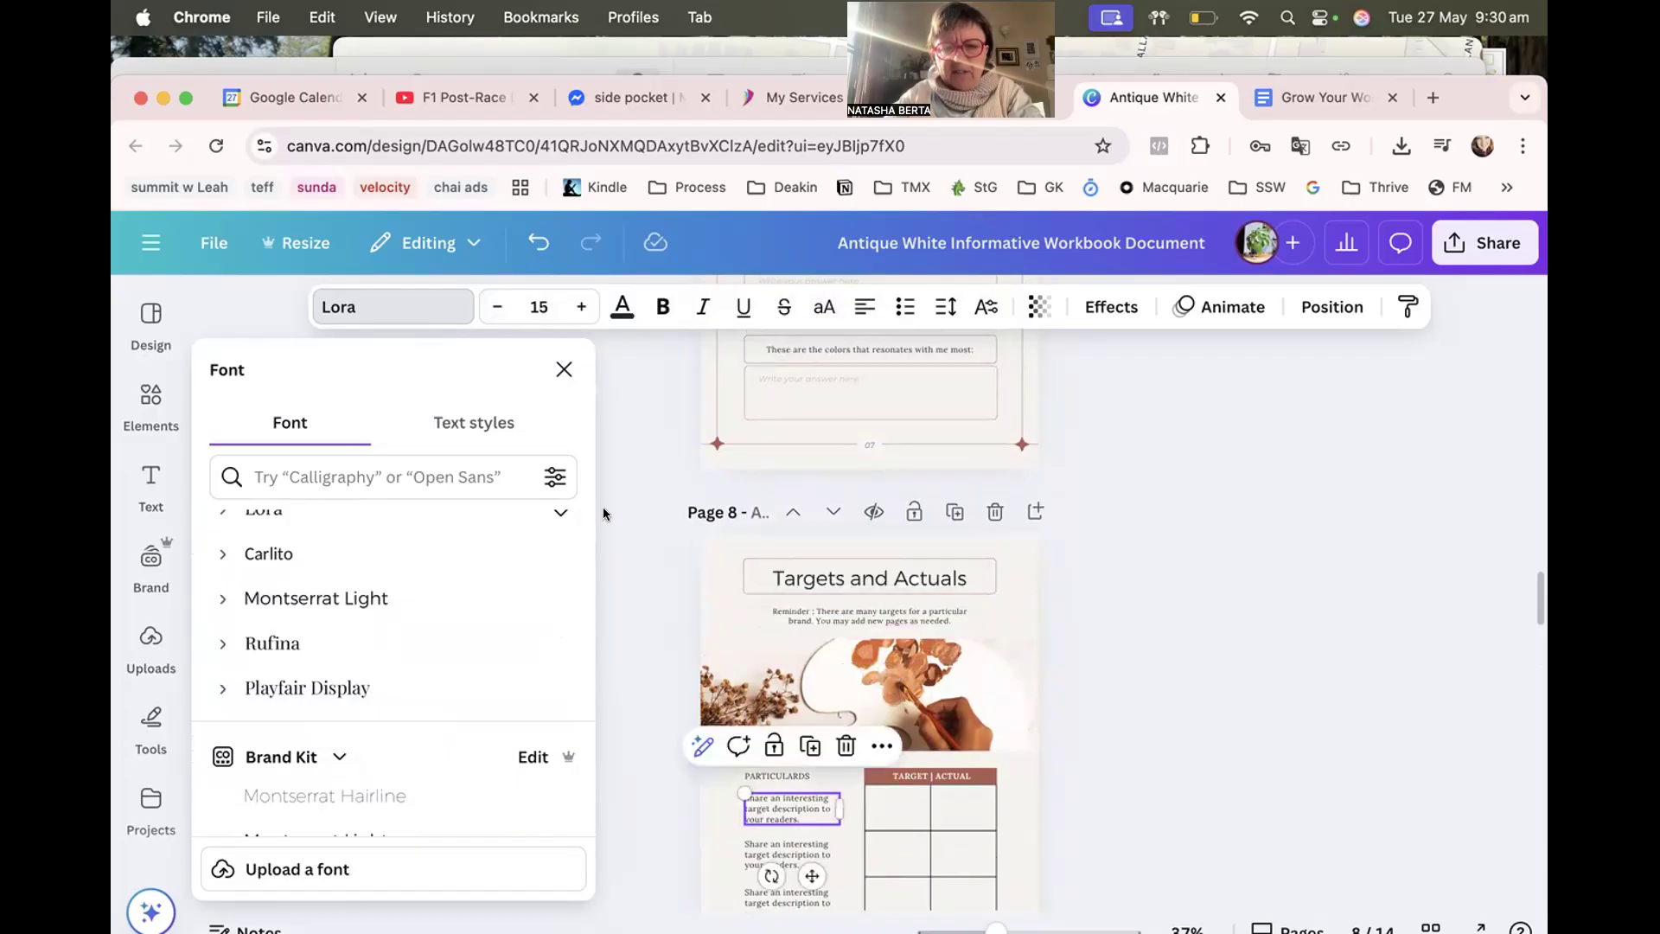
left_click(498, 307)
scroll(719, 639, "down", 3)
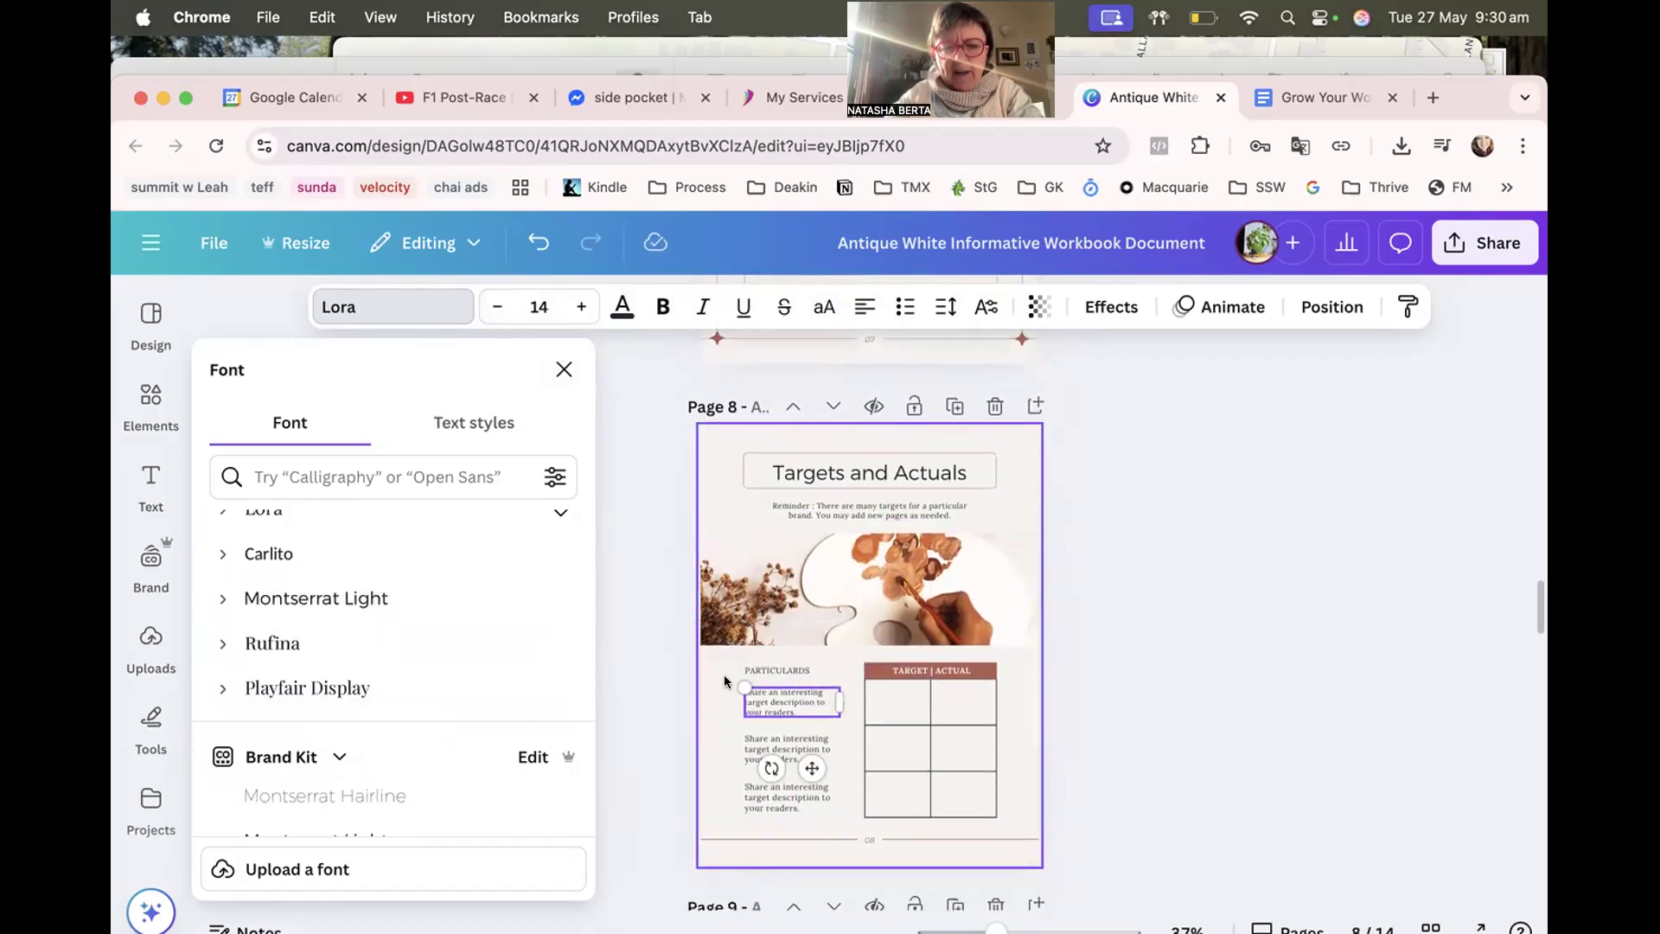
Set the font size of the second and third target descriptions under Particulards on page 8 to 14.
left_click(753, 744)
left_click(498, 307)
left_click(747, 789)
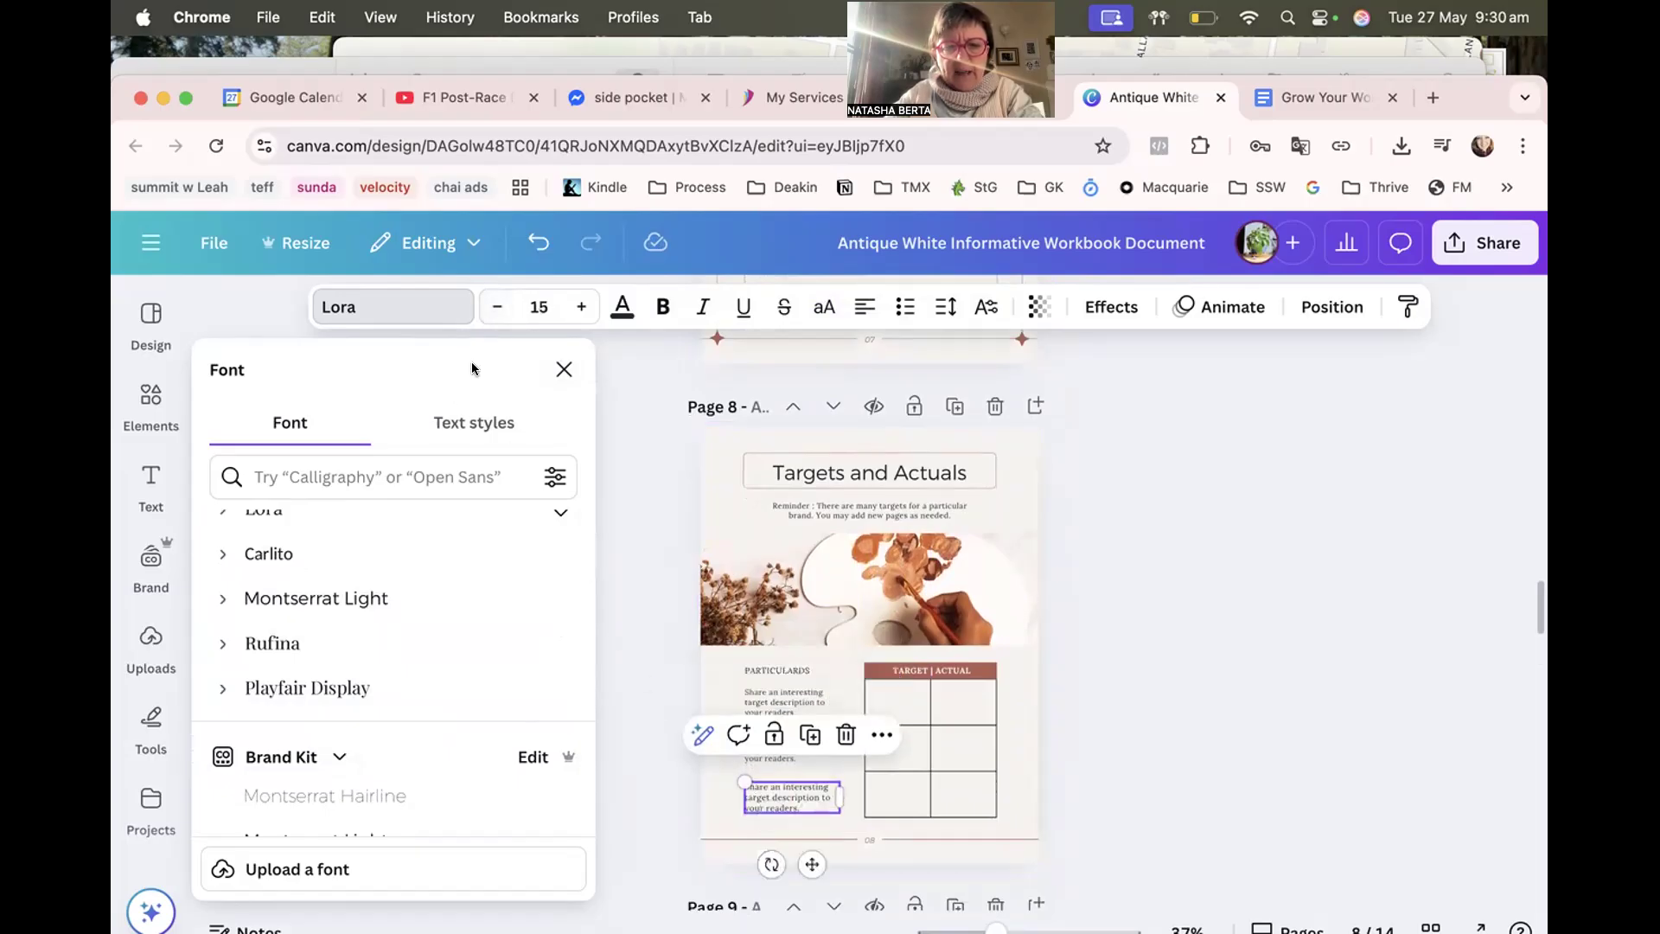
left_click(489, 309)
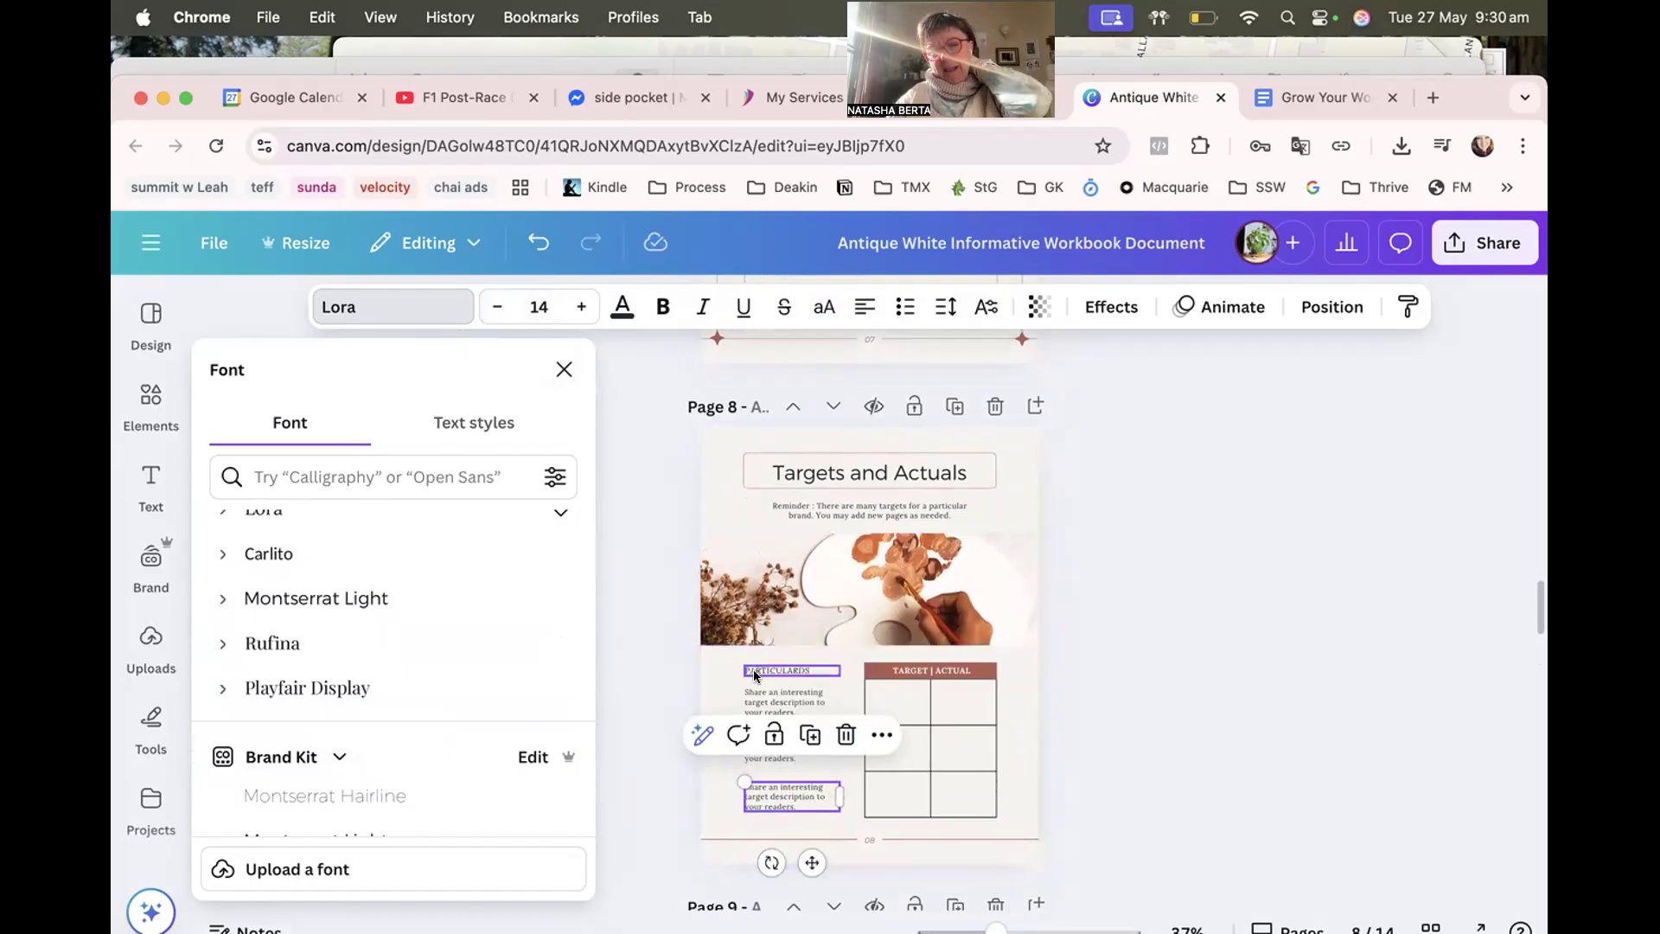
Change the terracotta background on page 2 to the dark charcoal Brand Kit colour and apply the replacement across all pages.
scroll(758, 605, "down", 5)
scroll(754, 675, "up", 15)
scroll(754, 676, "up", 20)
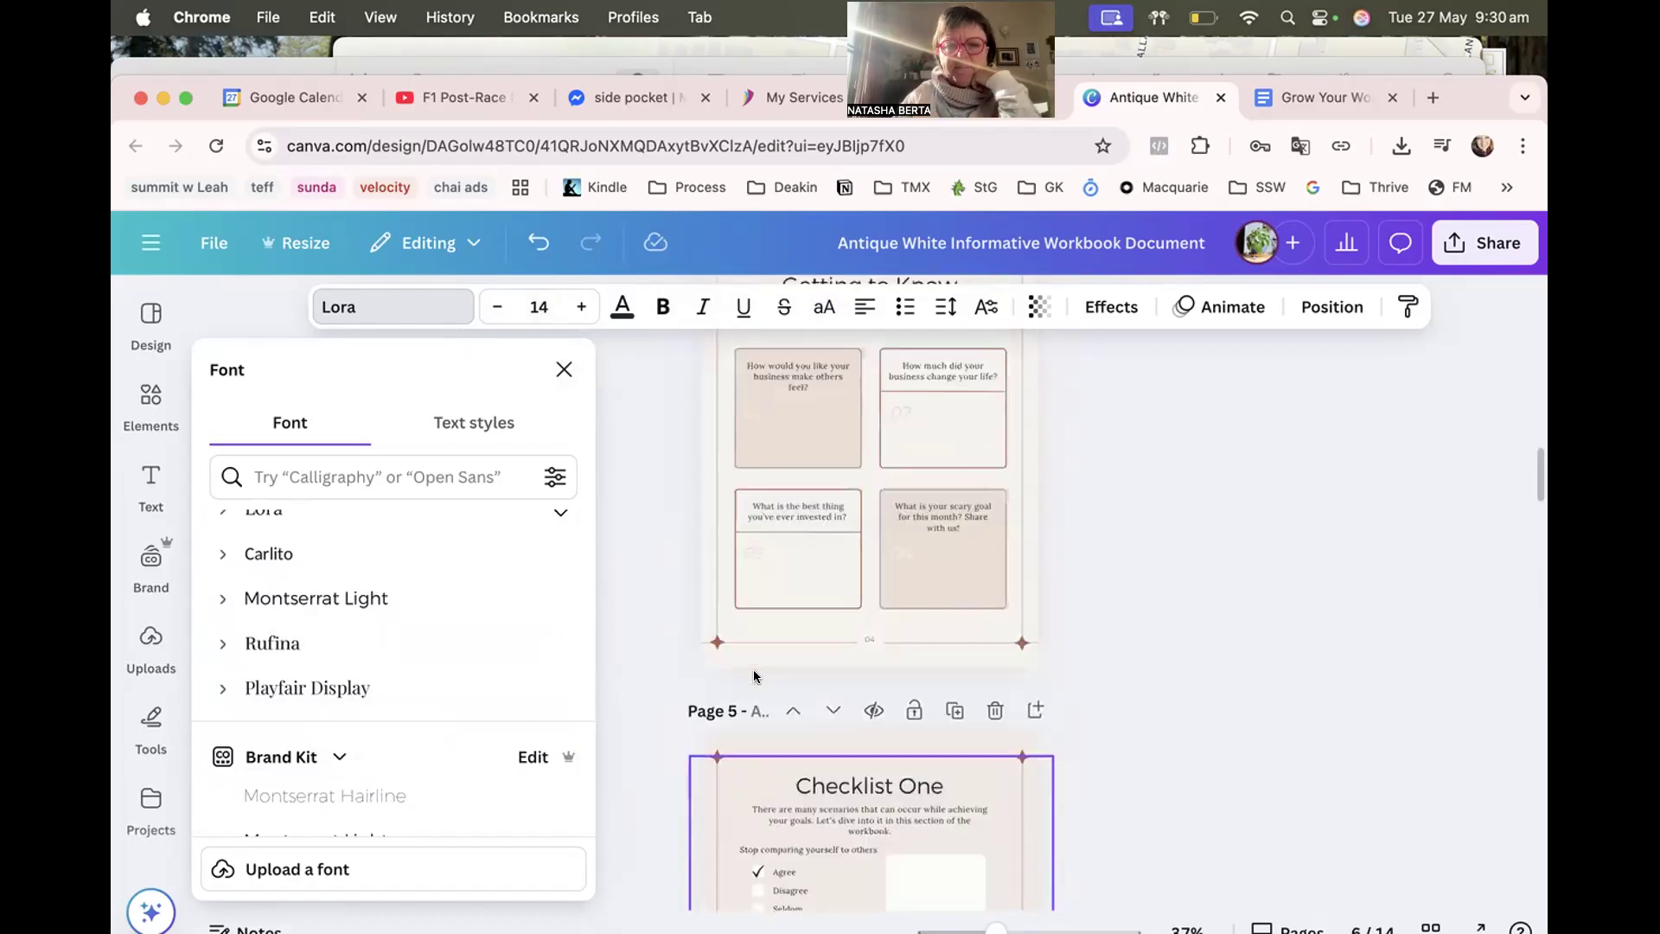
left_click(715, 715)
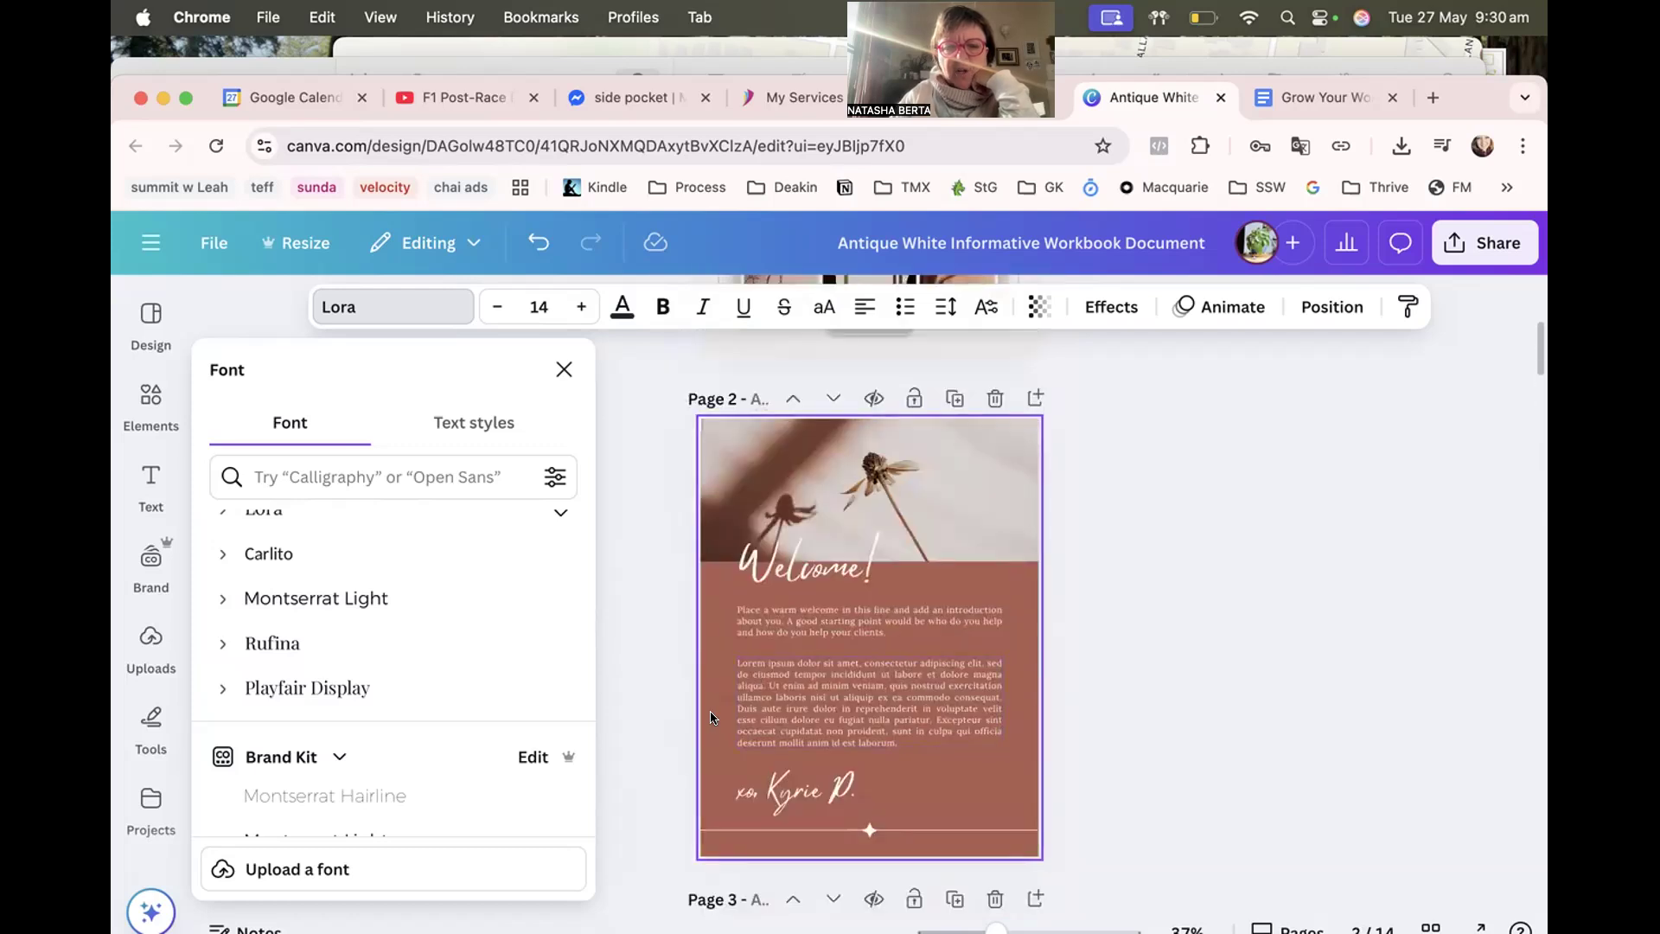
left_click(754, 310)
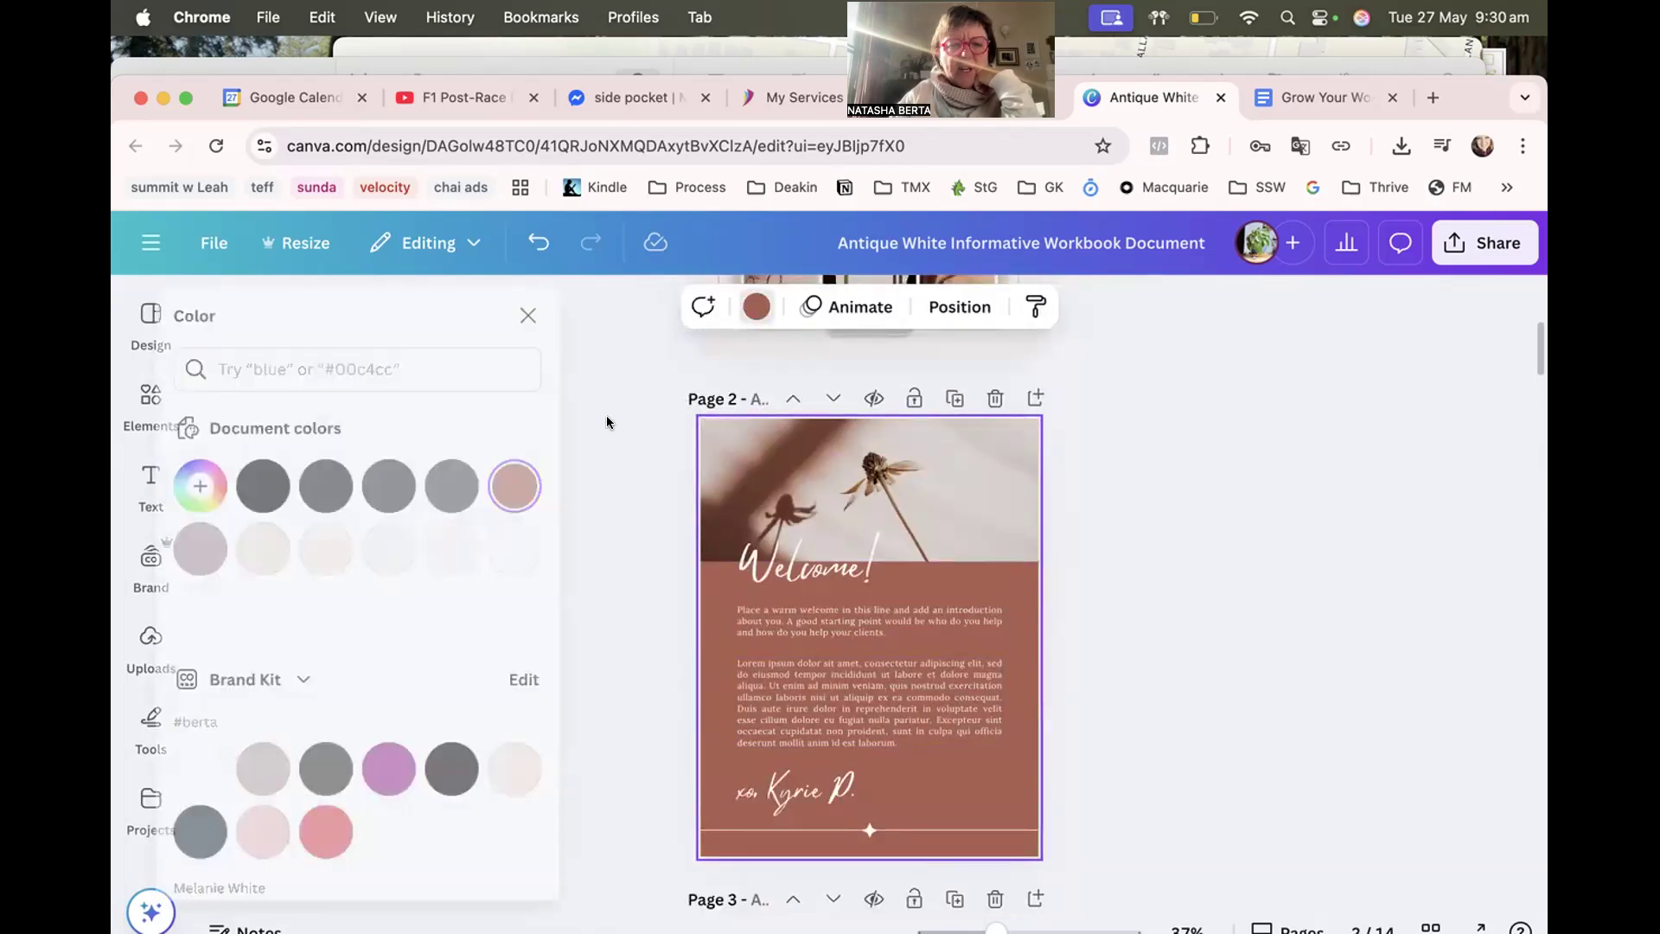
left_click(361, 770)
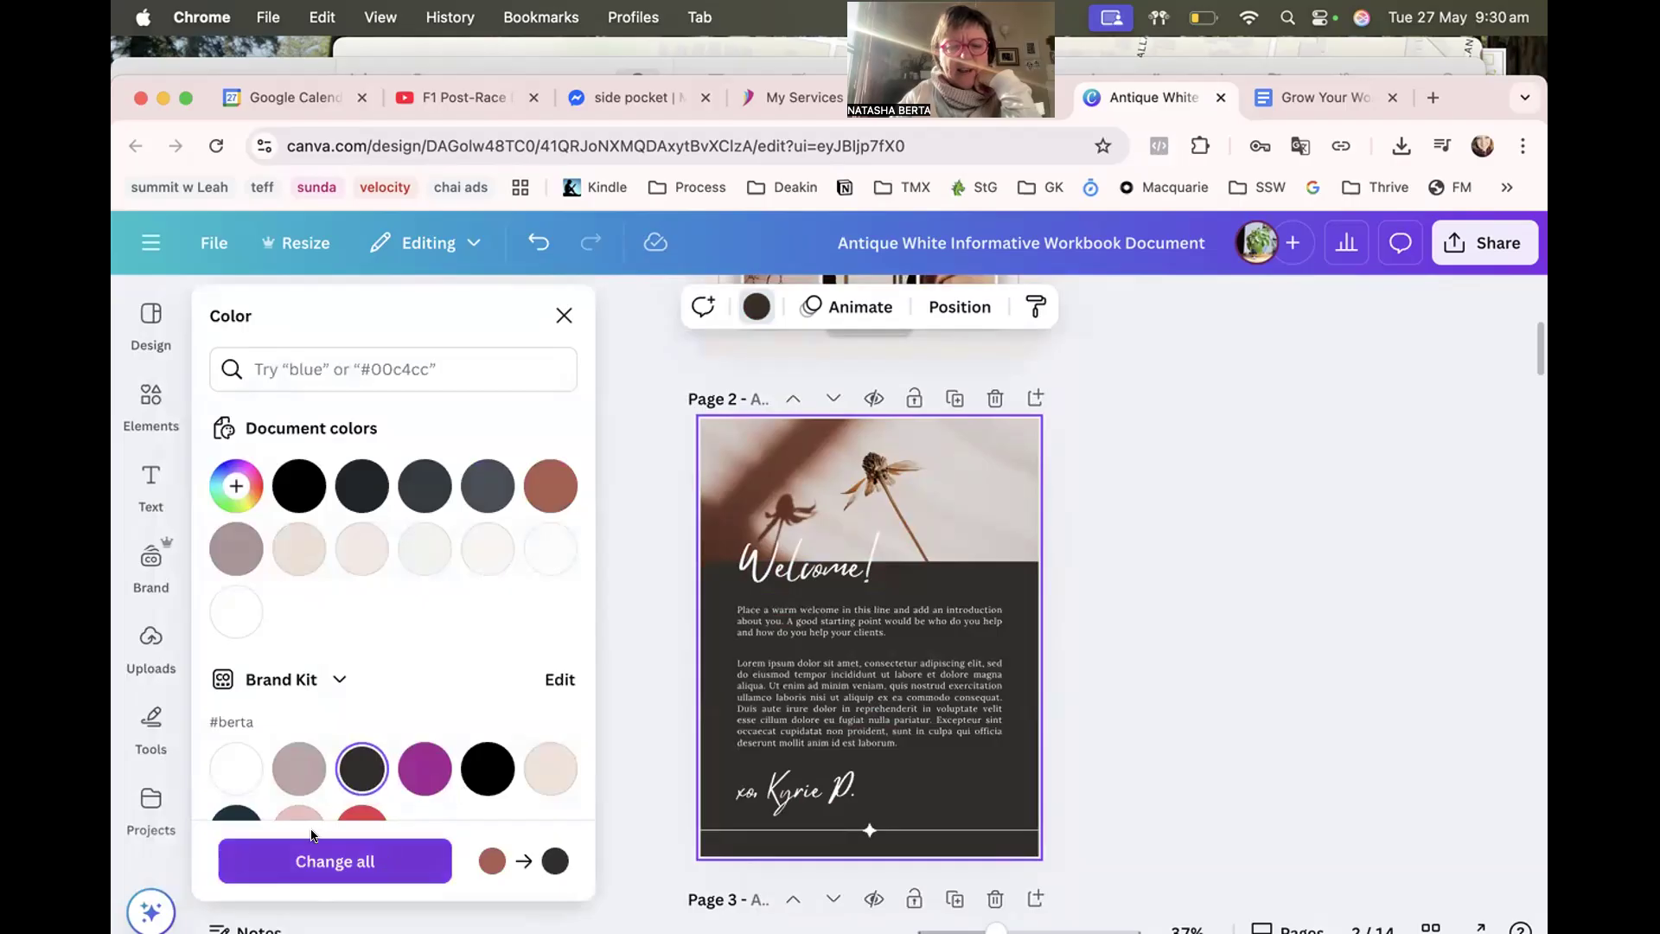
left_click(351, 851)
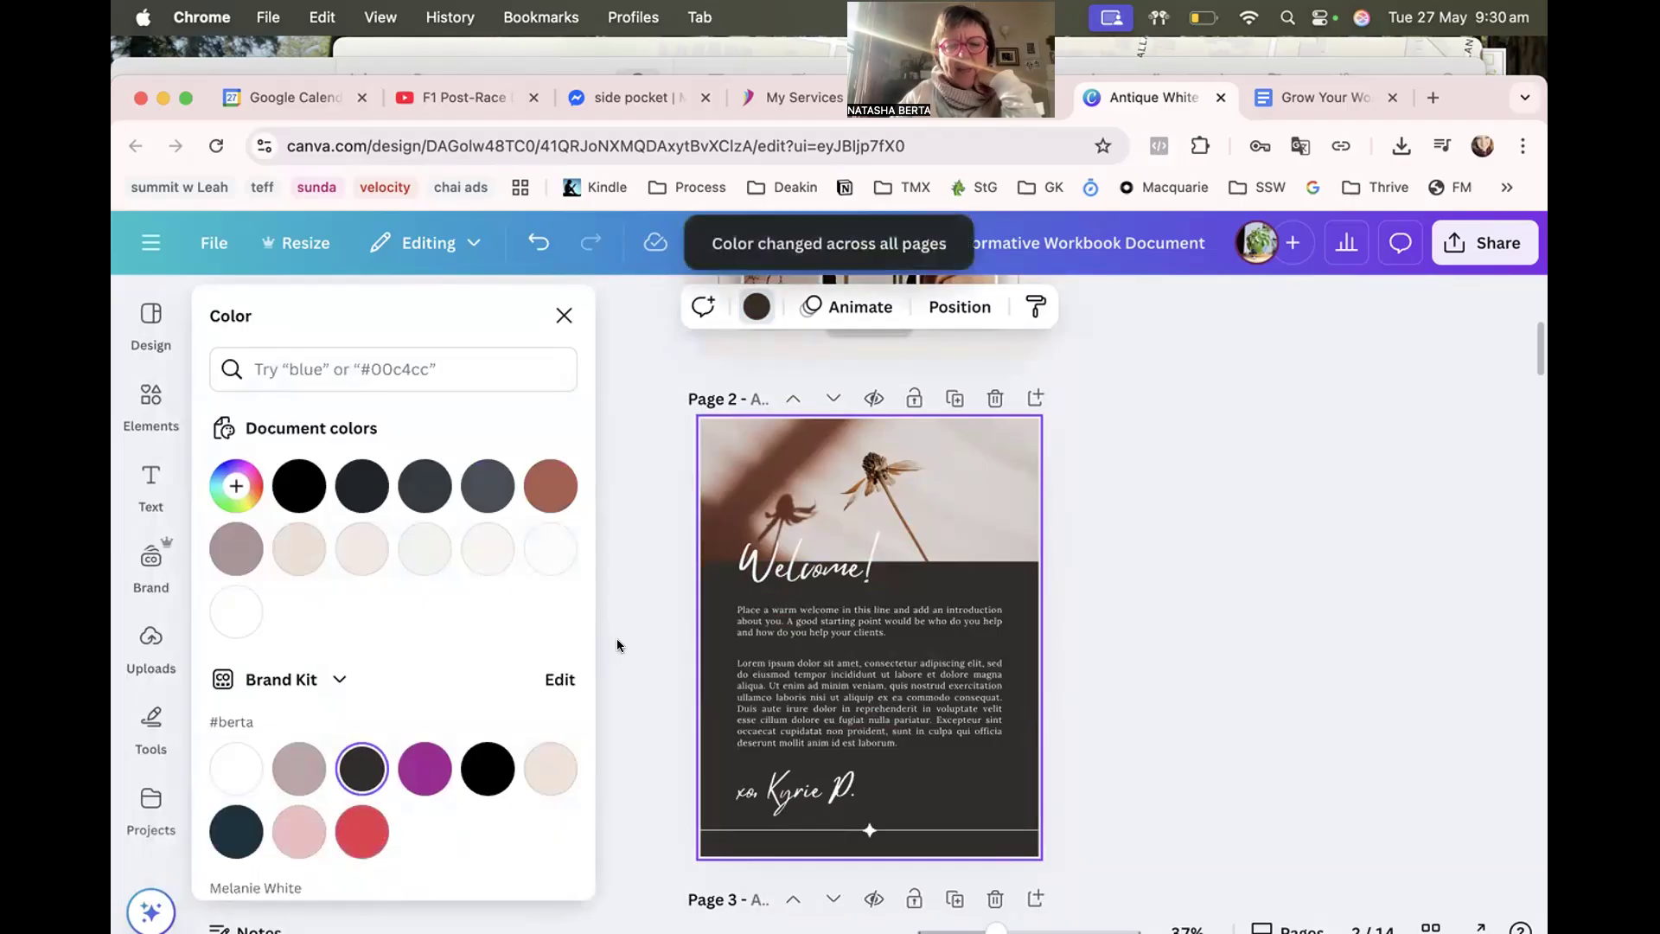
left_click(655, 598)
Replace the dried-flower header photo on page 2 with the uploaded blue and yellow abstract painting.
scroll(626, 567, "up", 5)
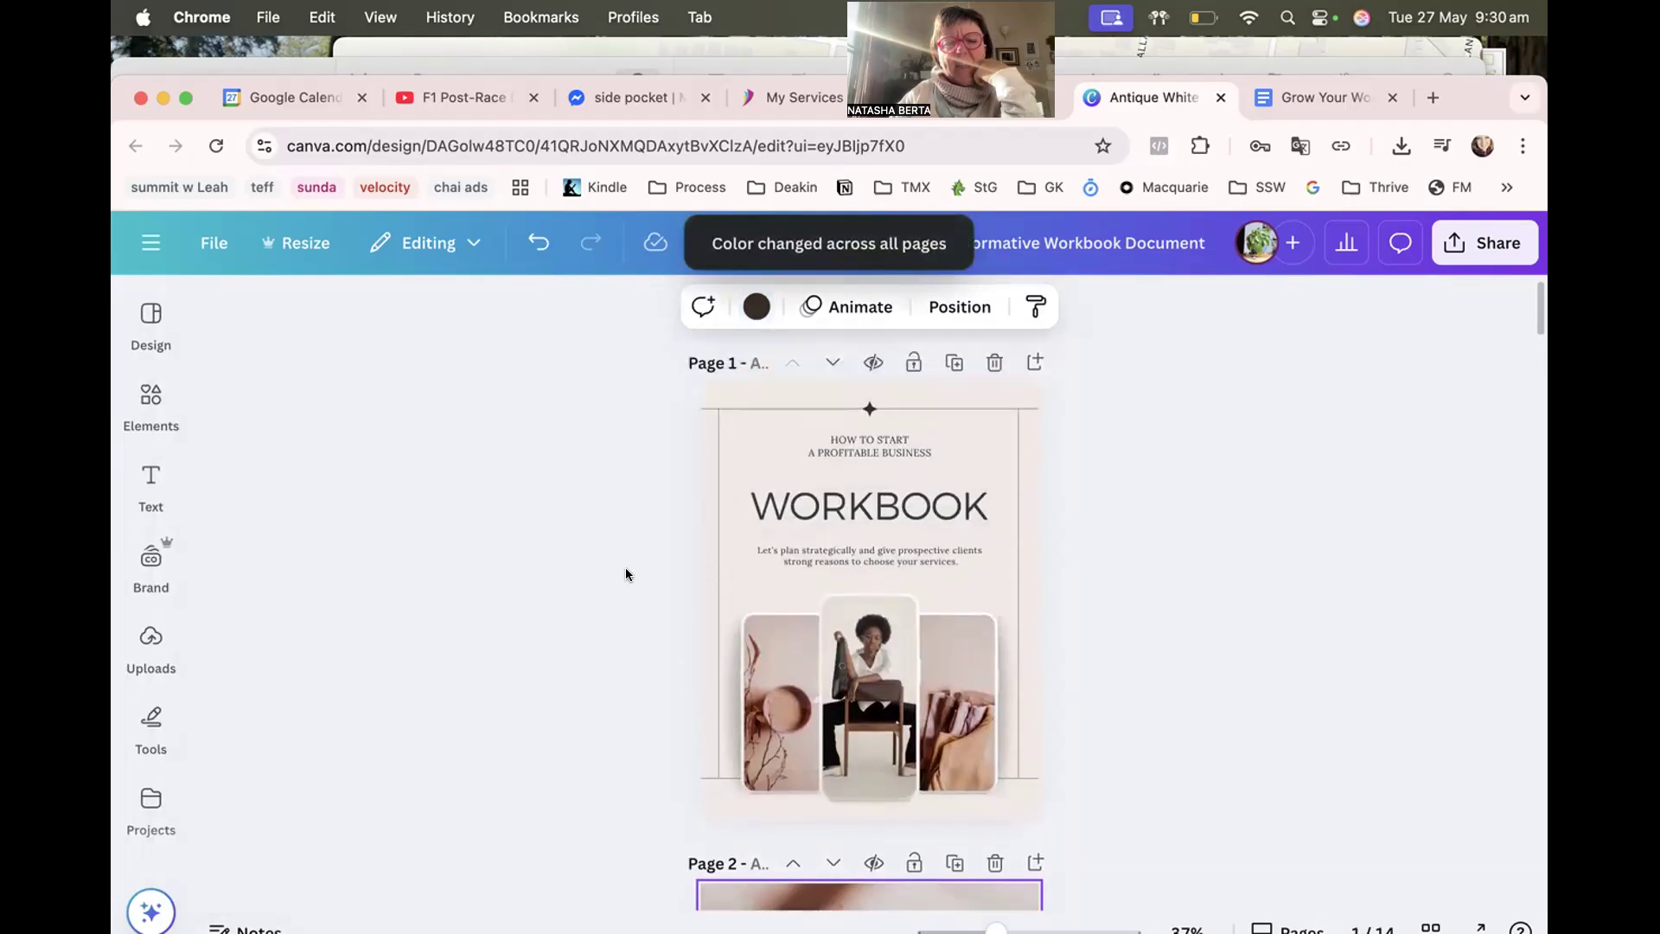
scroll(822, 754, "down", 5)
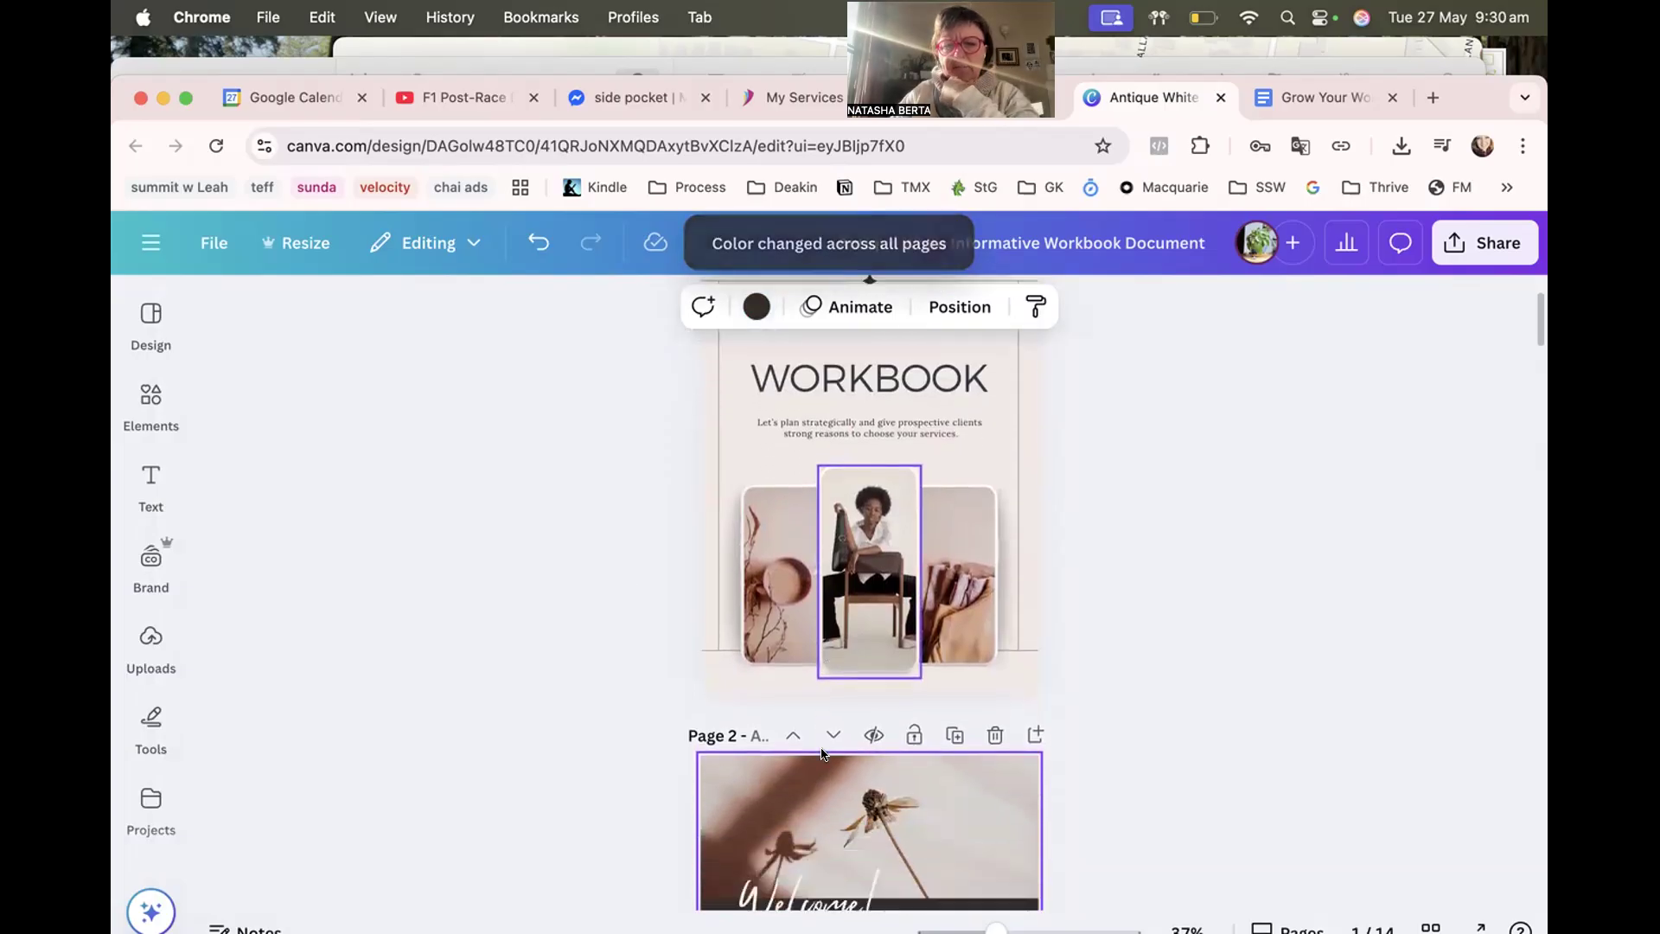
left_click(801, 640)
left_click(153, 637)
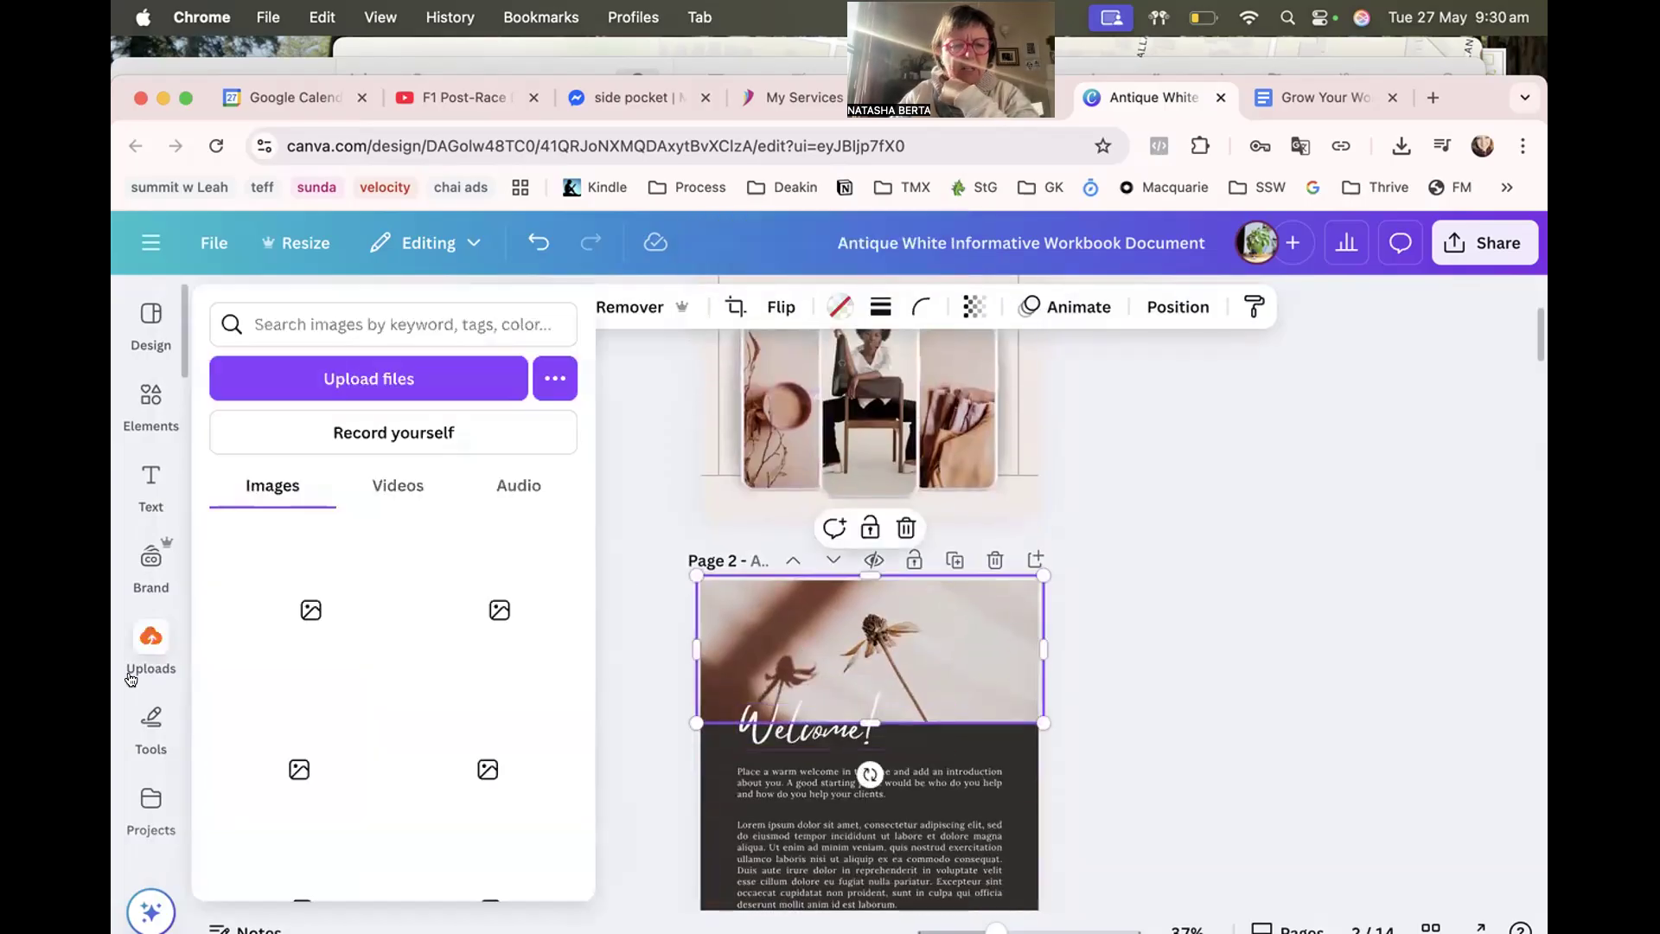
mouse_move(363, 625)
left_mouse_down()
mouse_move(579, 614)
mouse_move(729, 637)
left_mouse_up()
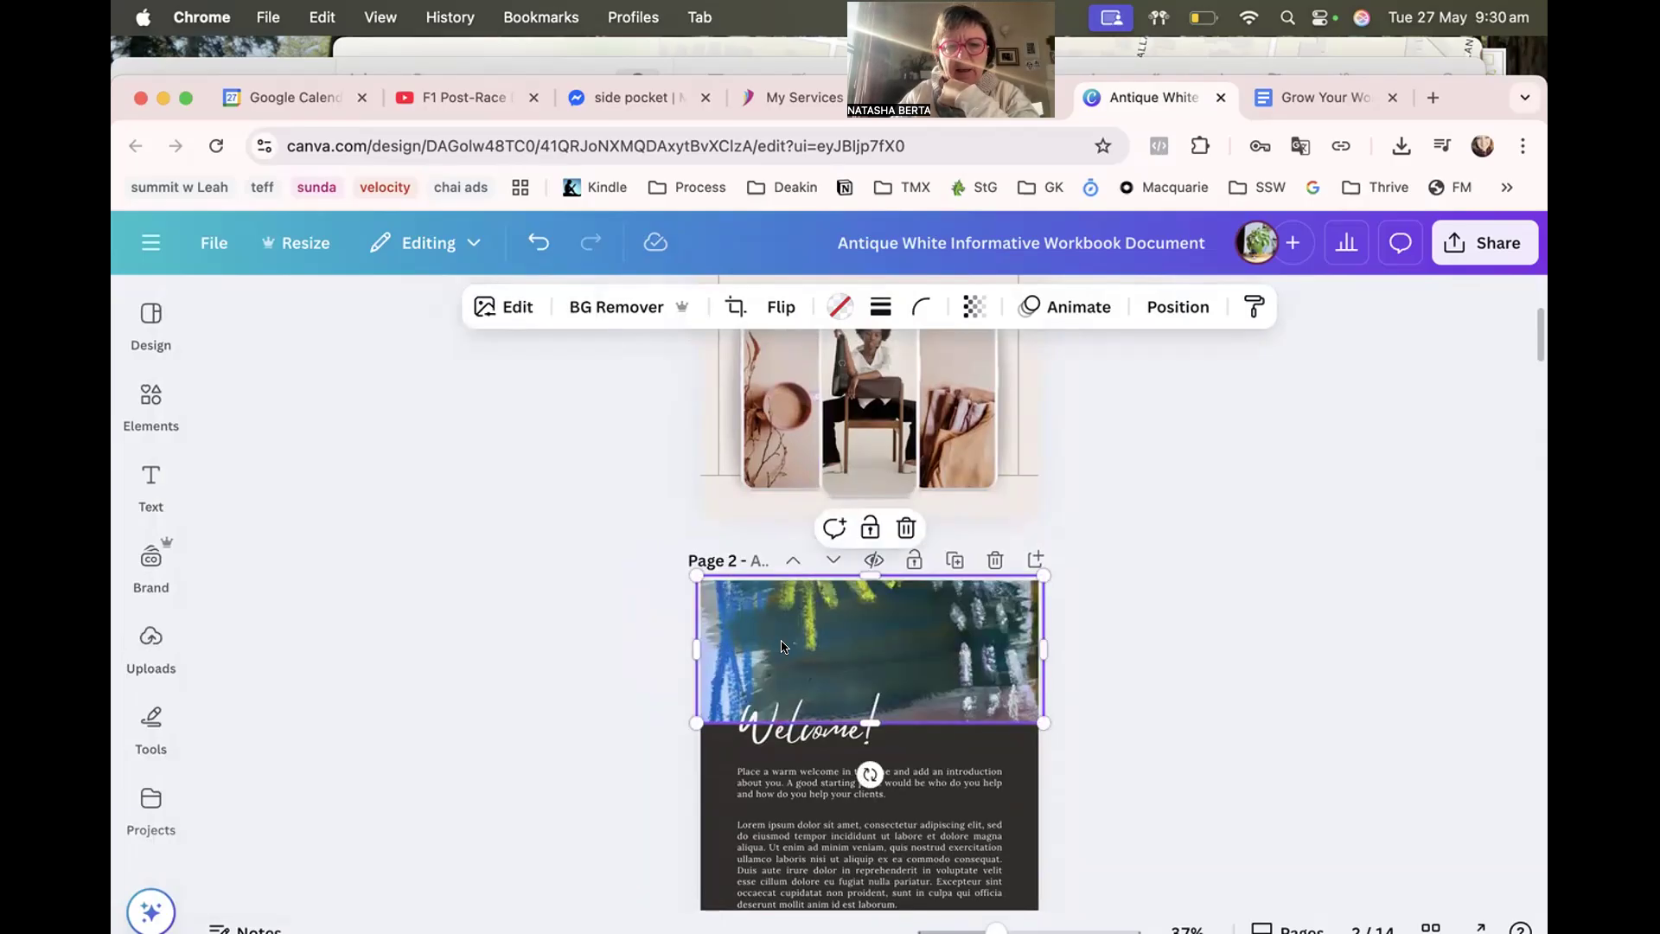
Replace the cover's three photos with the uploaded rocky shoreline, cloudy field and misty sunlit trees images, in that order.
left_click(151, 640)
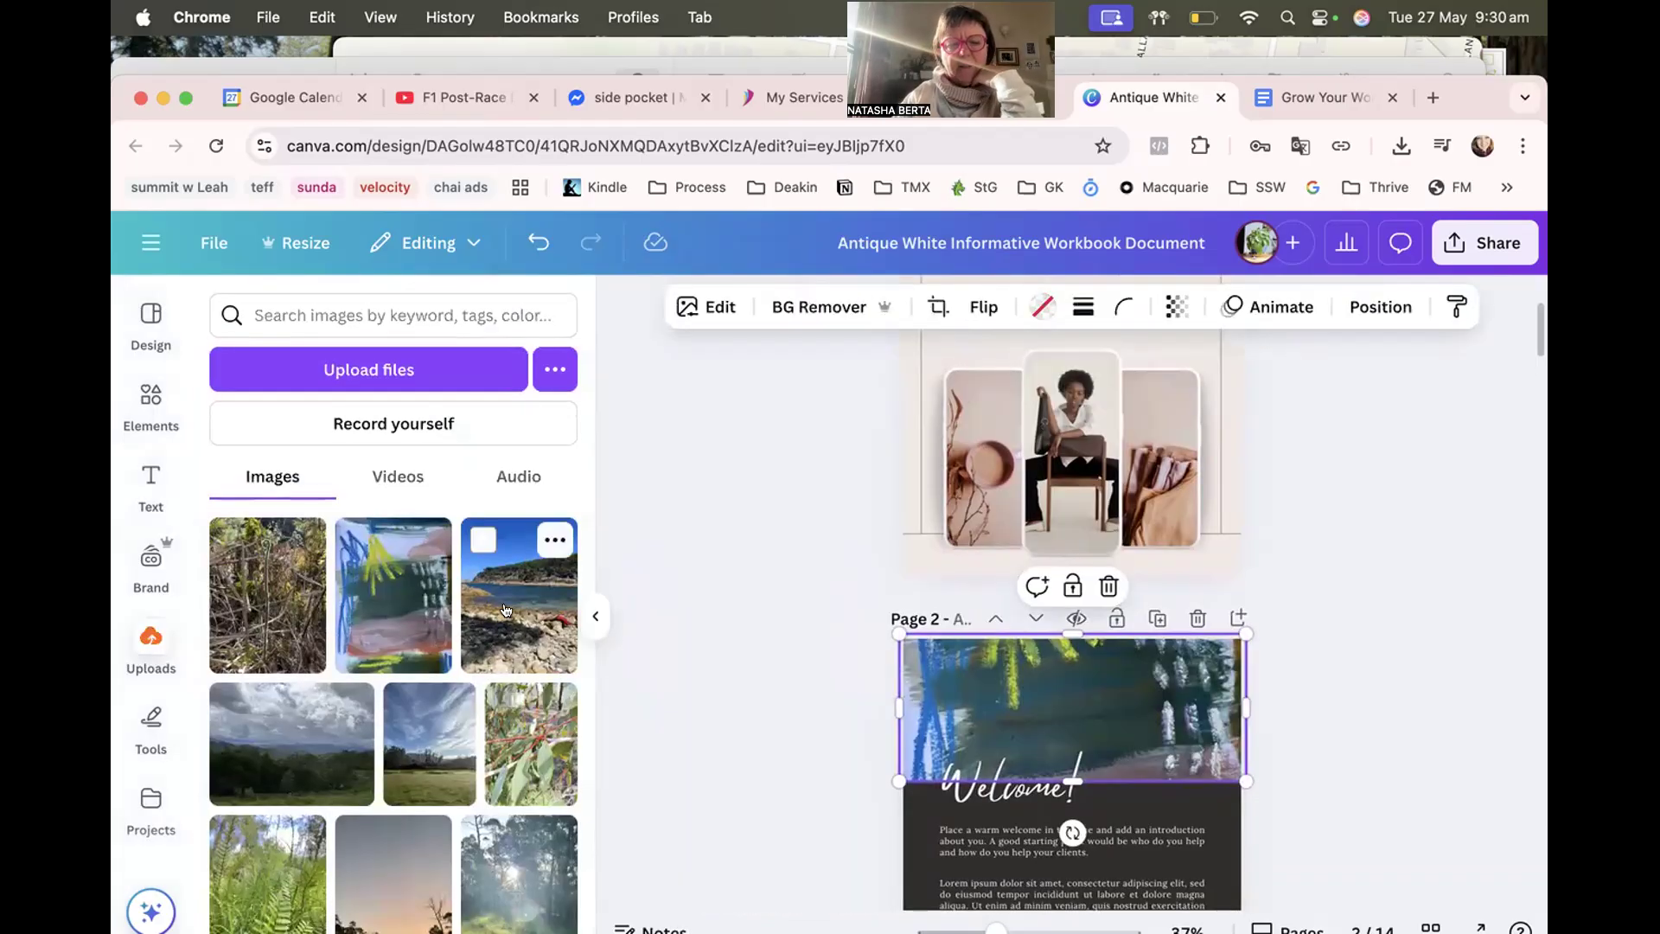
mouse_move(506, 611)
left_mouse_down()
mouse_move(934, 484)
mouse_move(512, 637)
mouse_move(517, 623)
left_mouse_up()
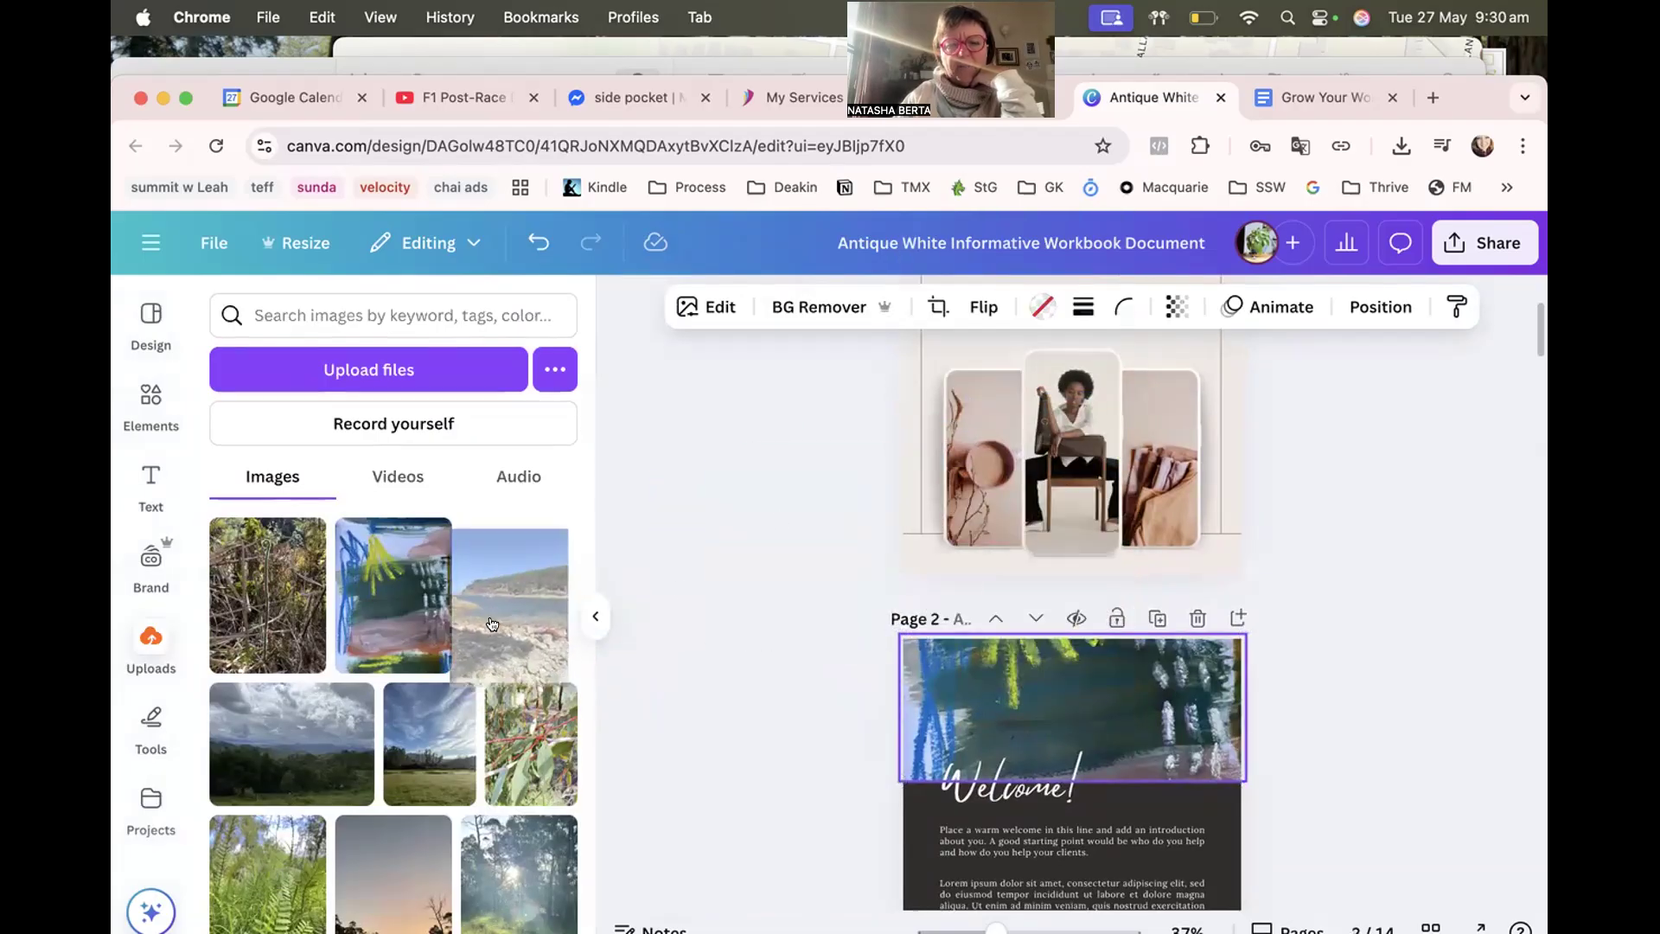
left_click(978, 453)
left_click_drag(521, 606, 947, 474)
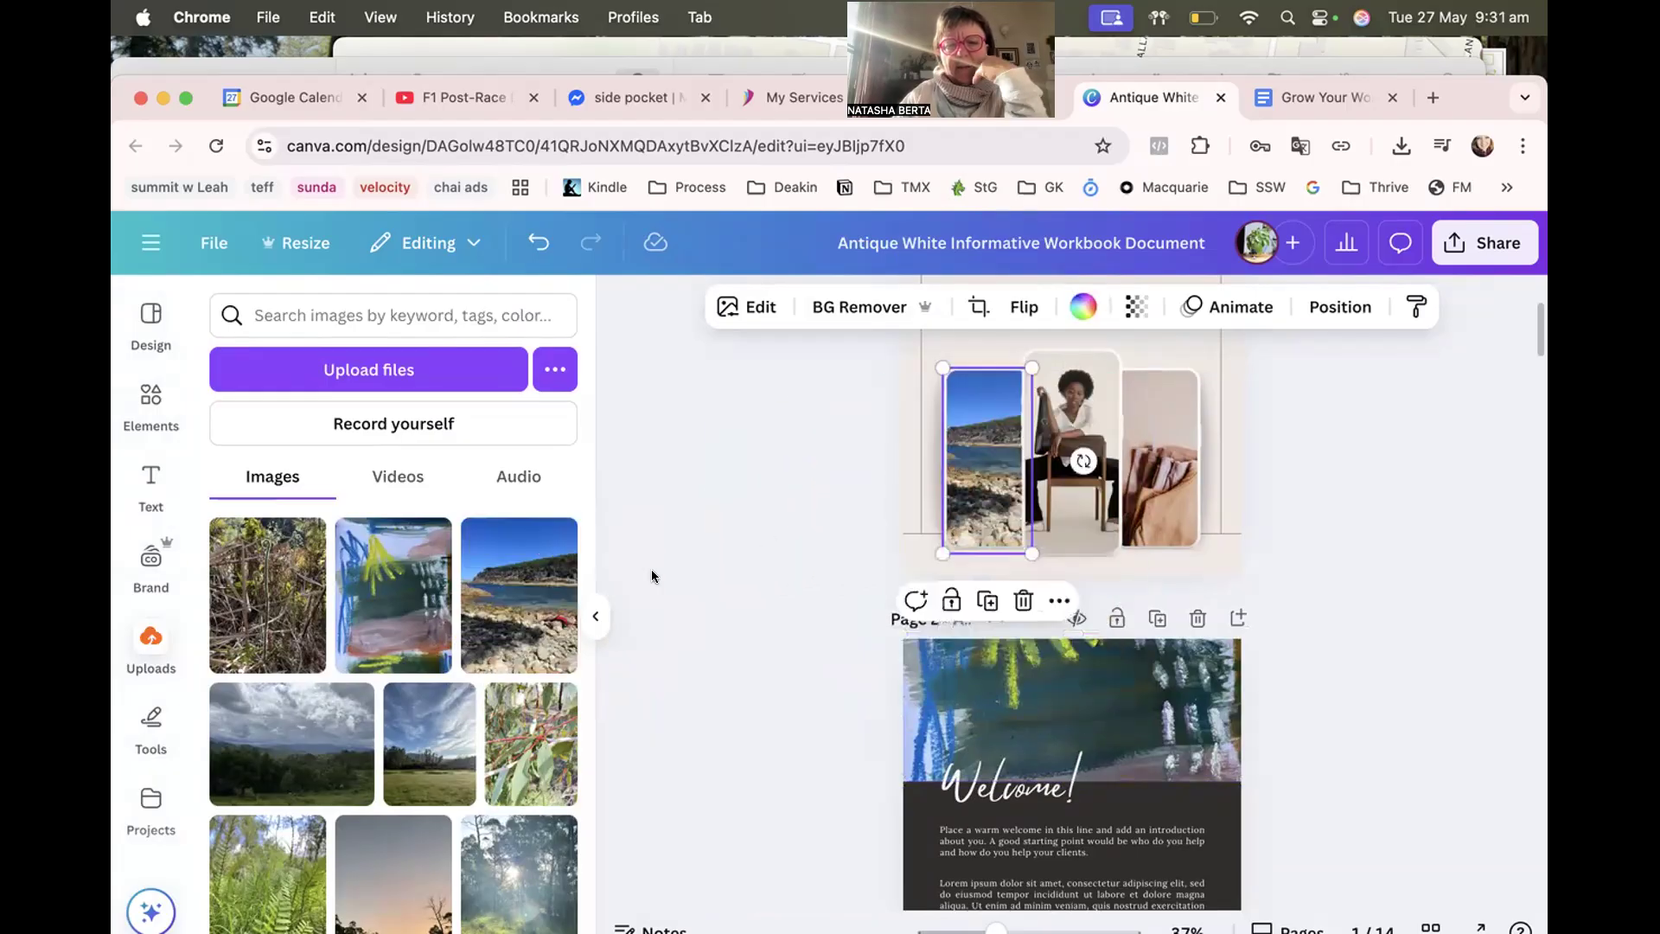
left_click_drag(431, 742, 1086, 519)
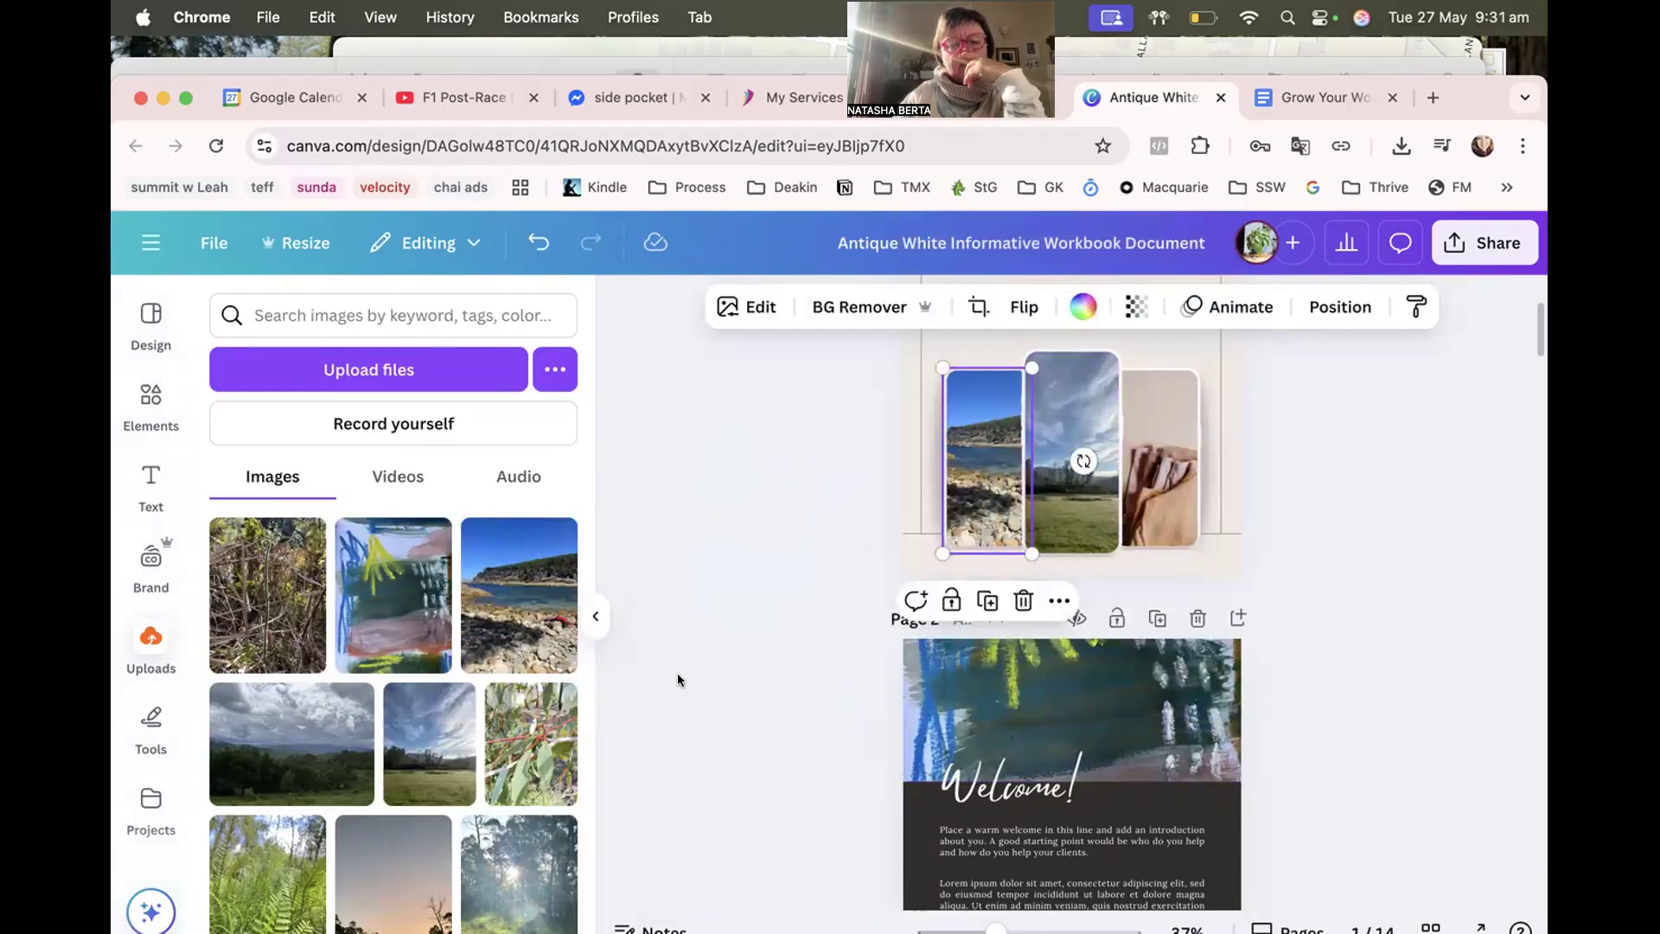
left_click_drag(512, 867, 1174, 479)
Examine the updated images and dark accent colour on the cover, Welcome, Table of Contents and Getting to Know pages.
scroll(688, 704, "up", 3)
scroll(688, 704, "down", 5)
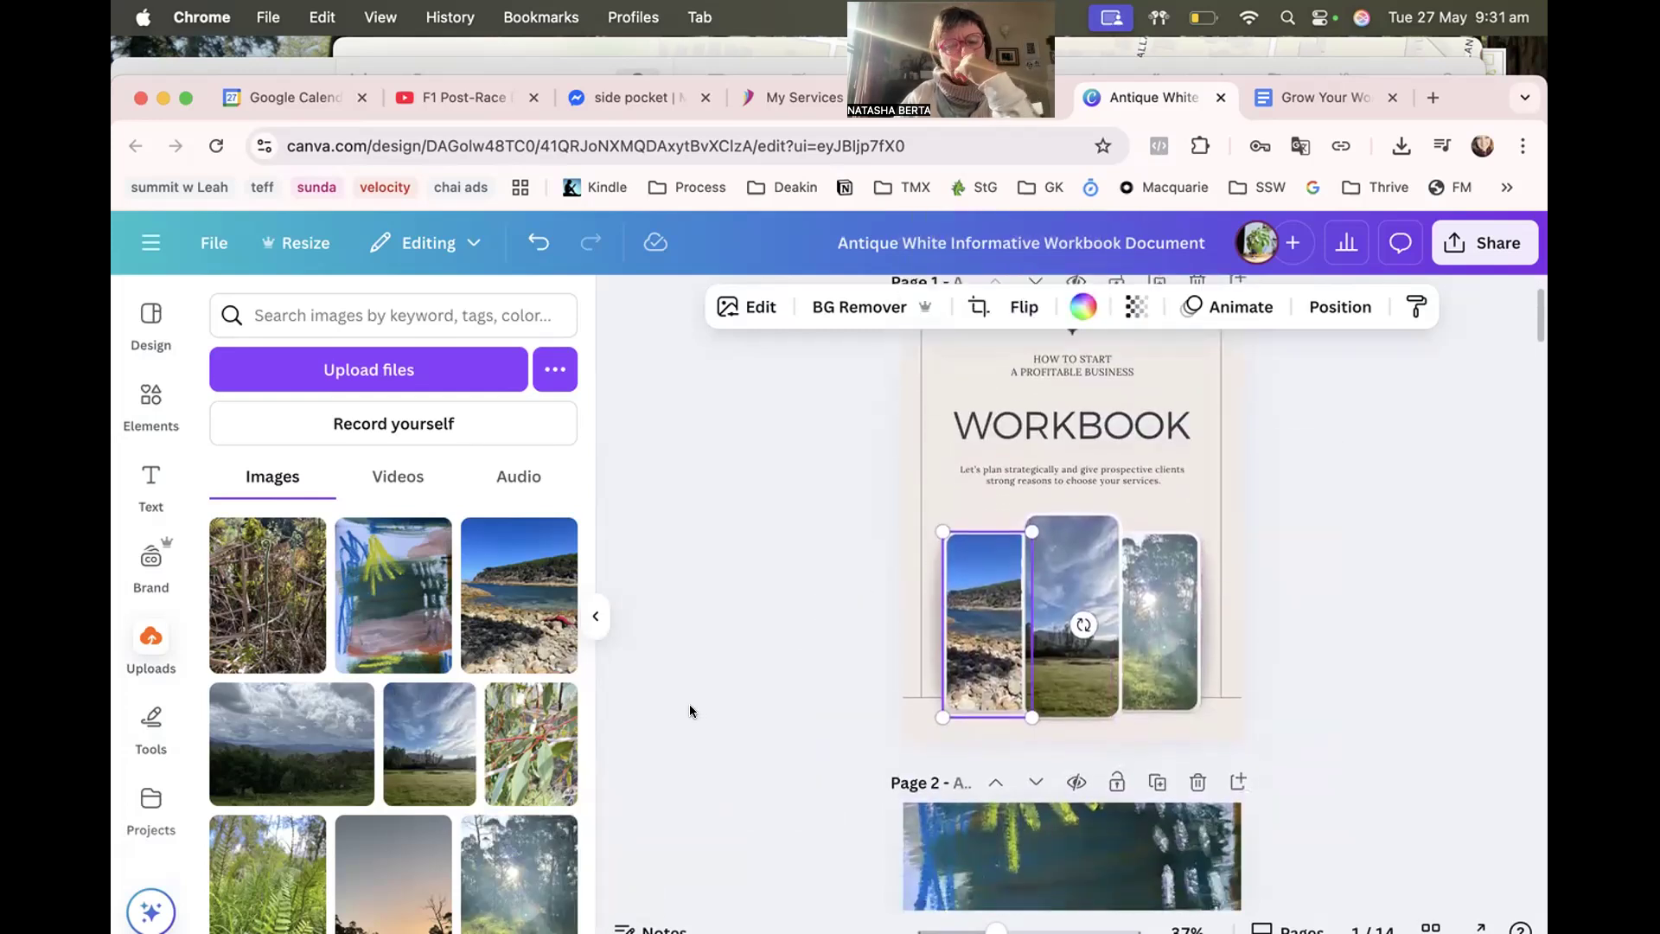
scroll(688, 704, "up", 2)
scroll(688, 704, "up", 2)
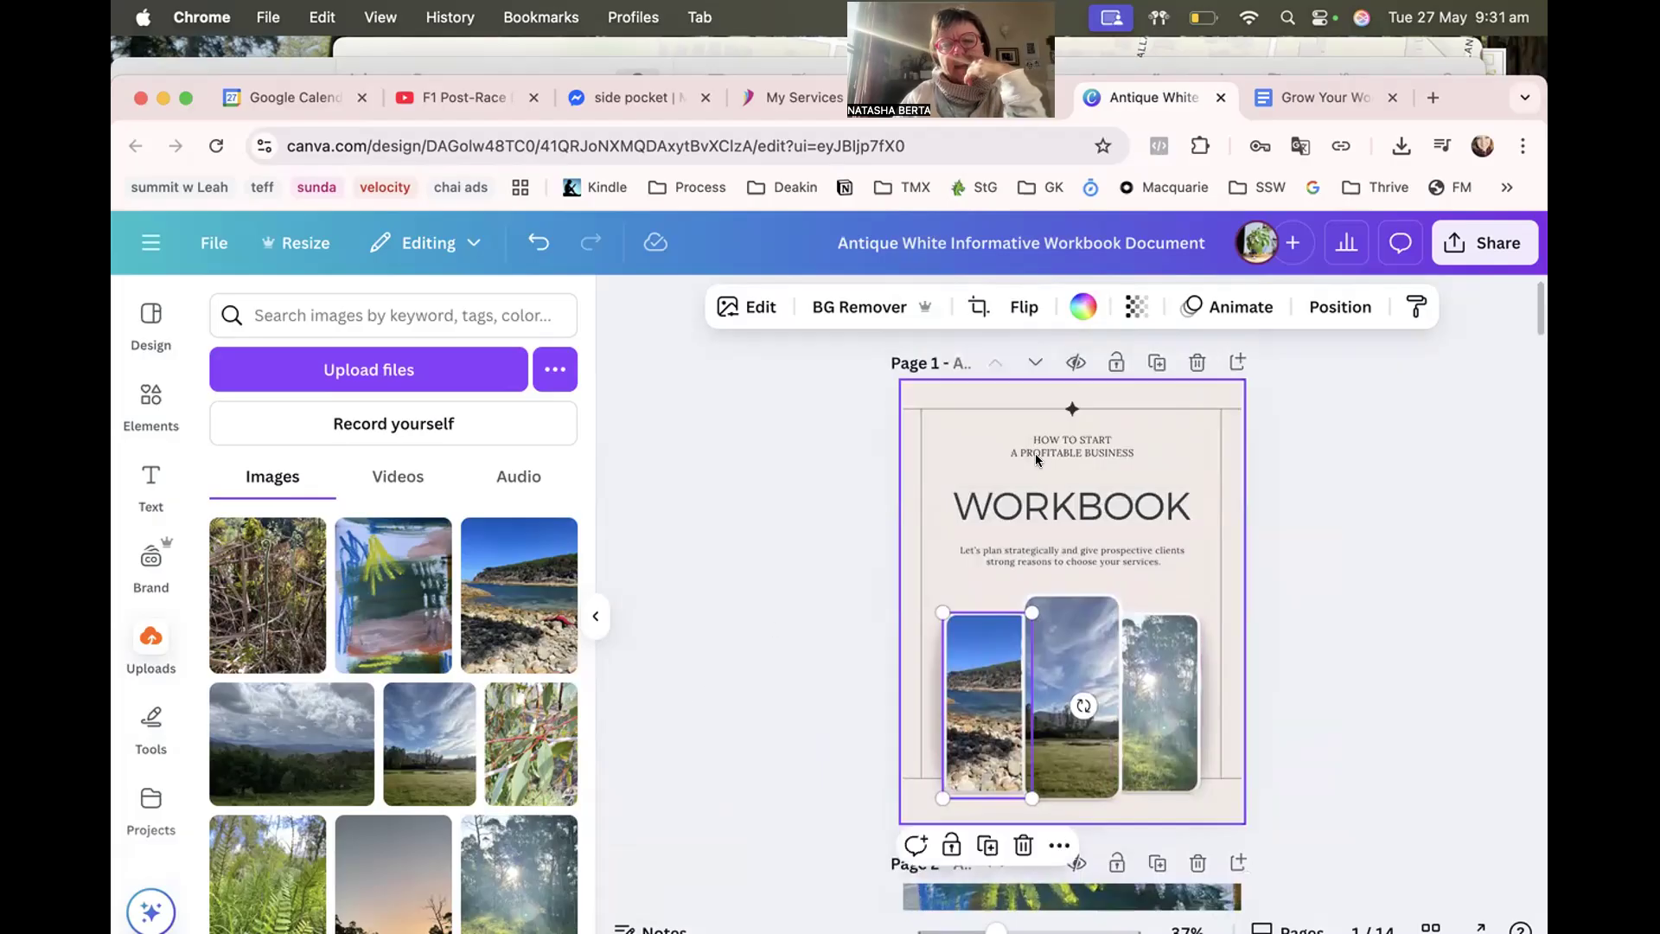
left_click(1070, 410)
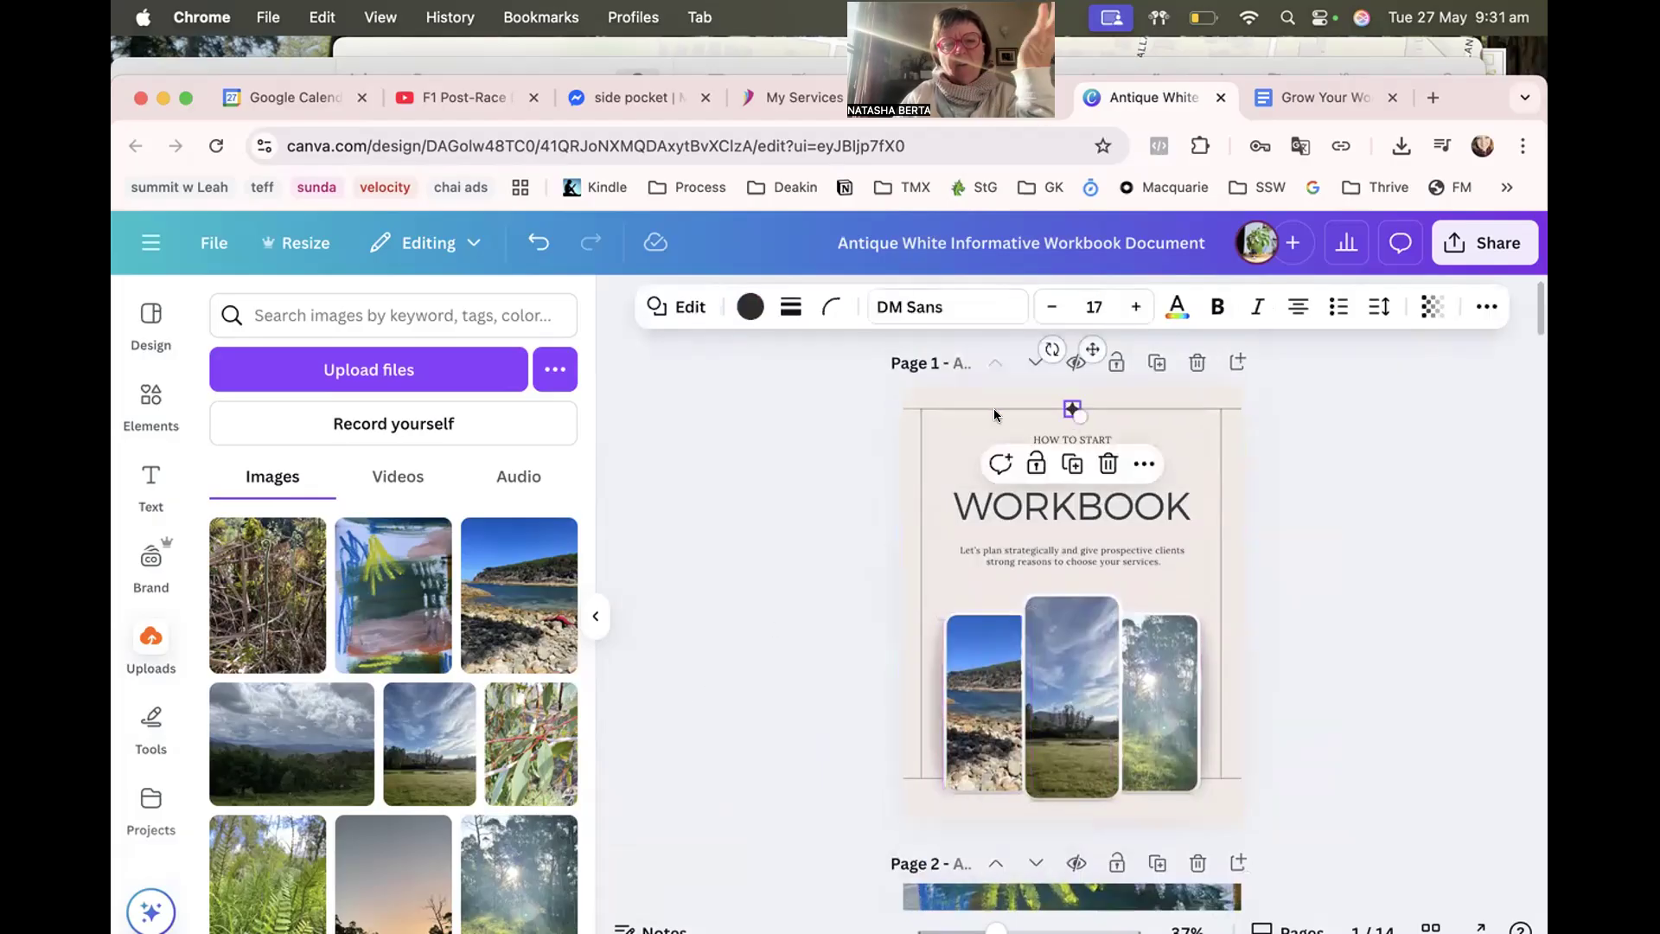
scroll(805, 550, "down", 10)
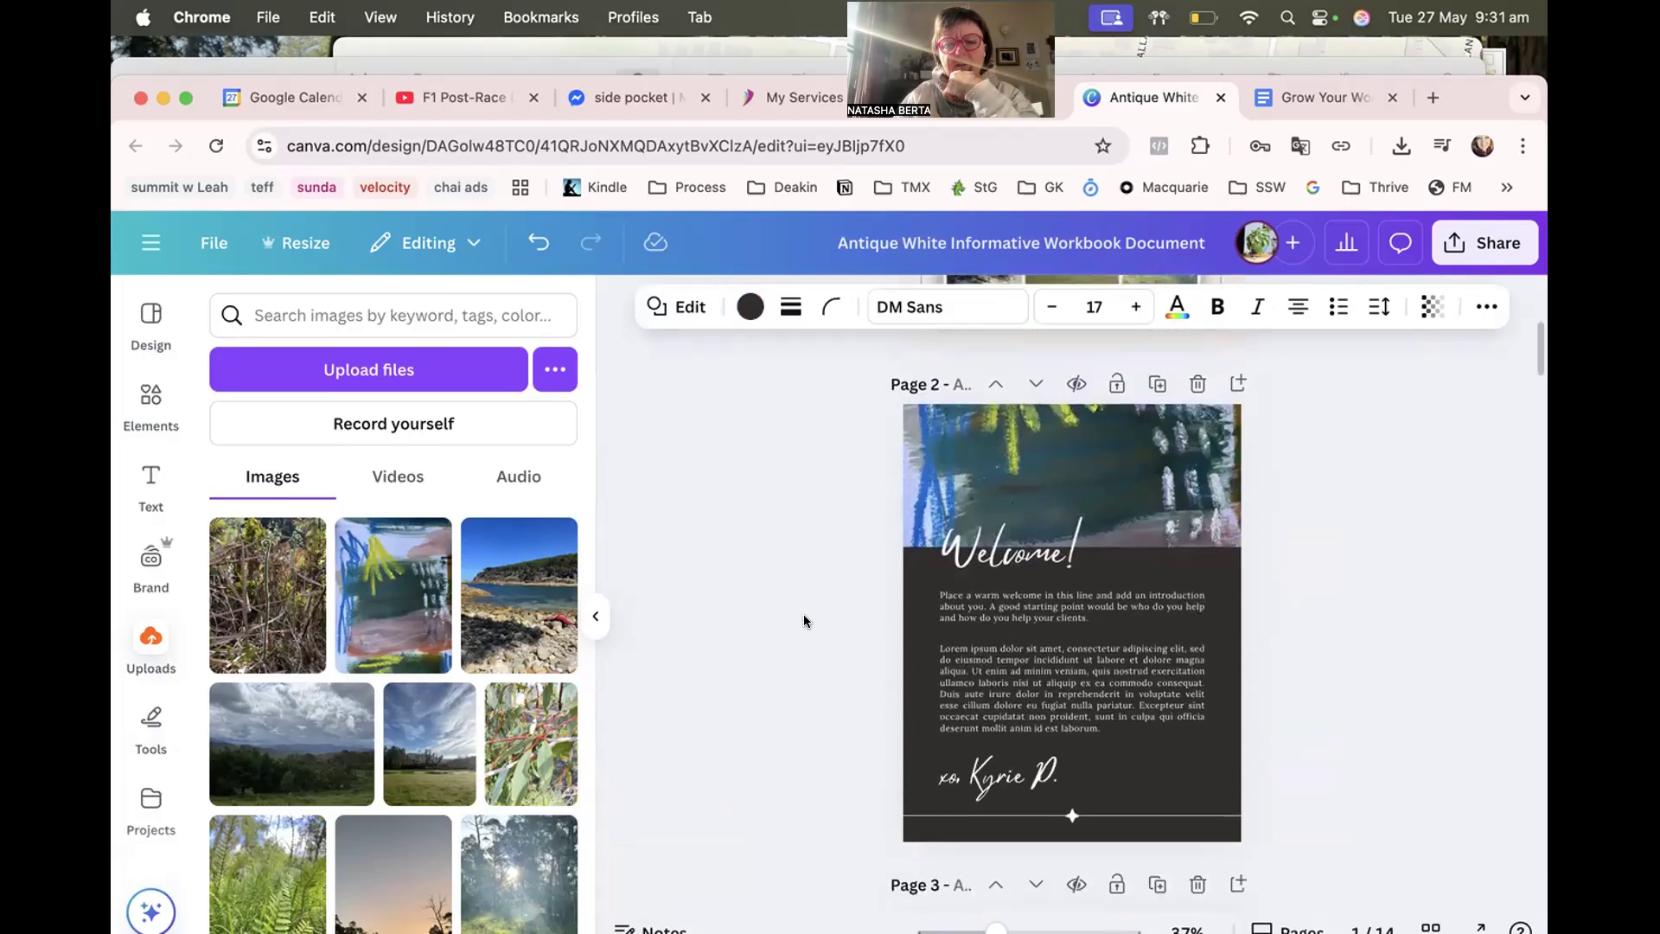
scroll(804, 621, "down", 5)
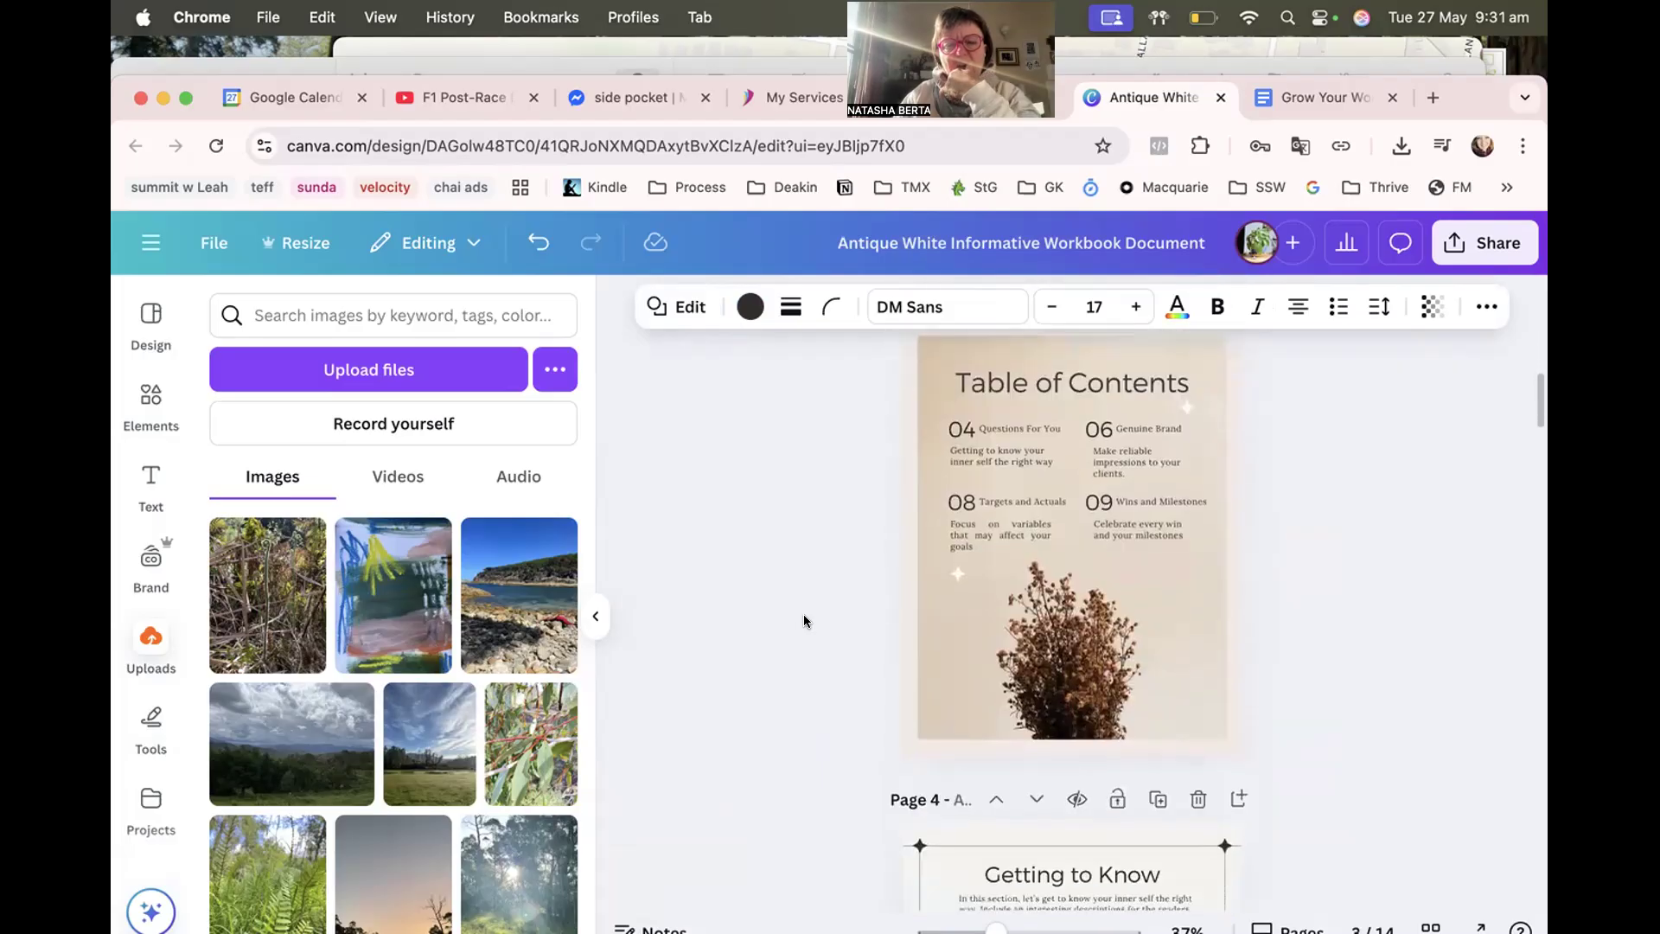
scroll(804, 621, "down", 1)
scroll(804, 620, "down", 6)
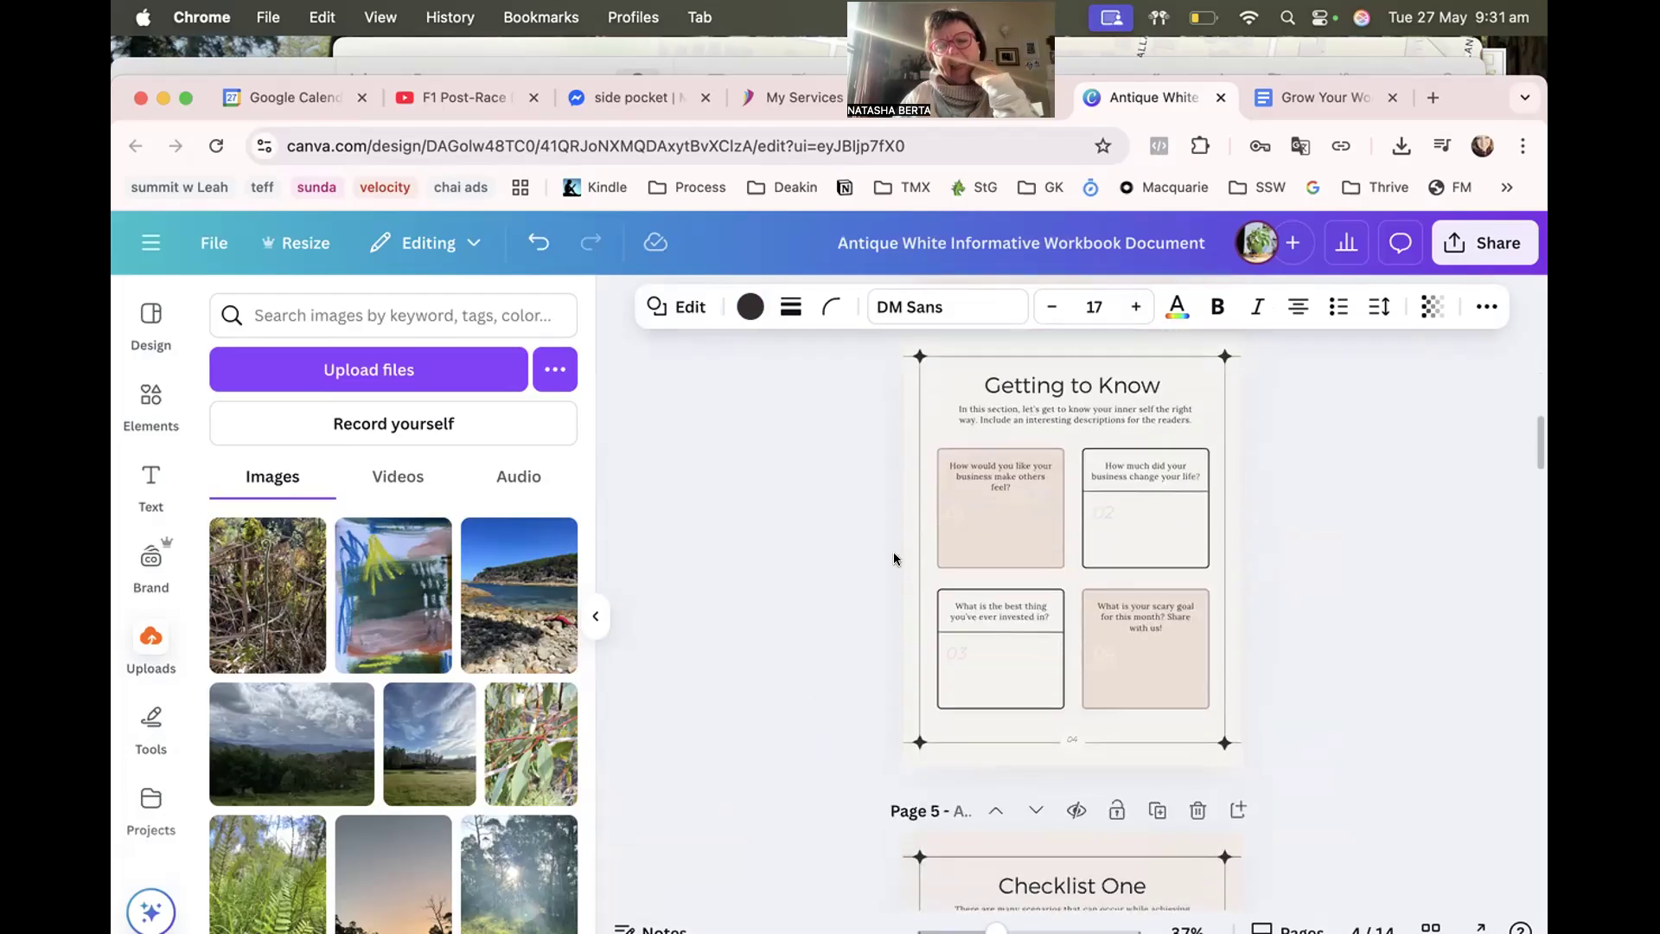
In the Grow Your Word of Mouth Google Doc, copy the first sentence under "What + Why WOM, Referrals, Affiliates".
left_click(1319, 98)
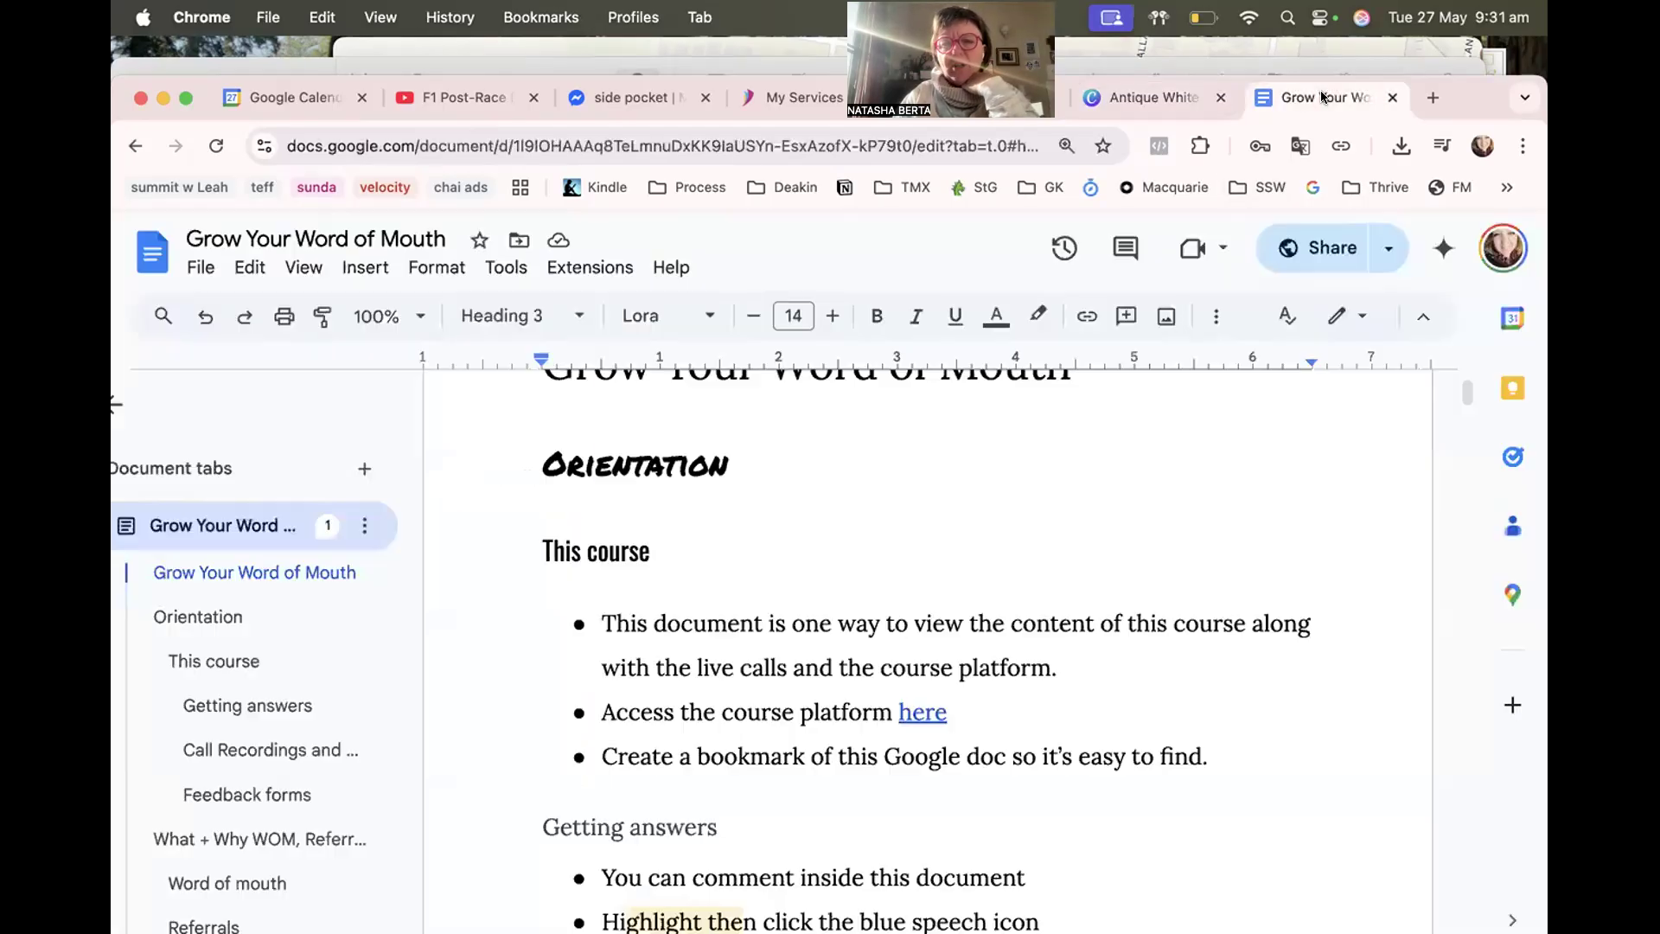
scroll(582, 623, "down", 20)
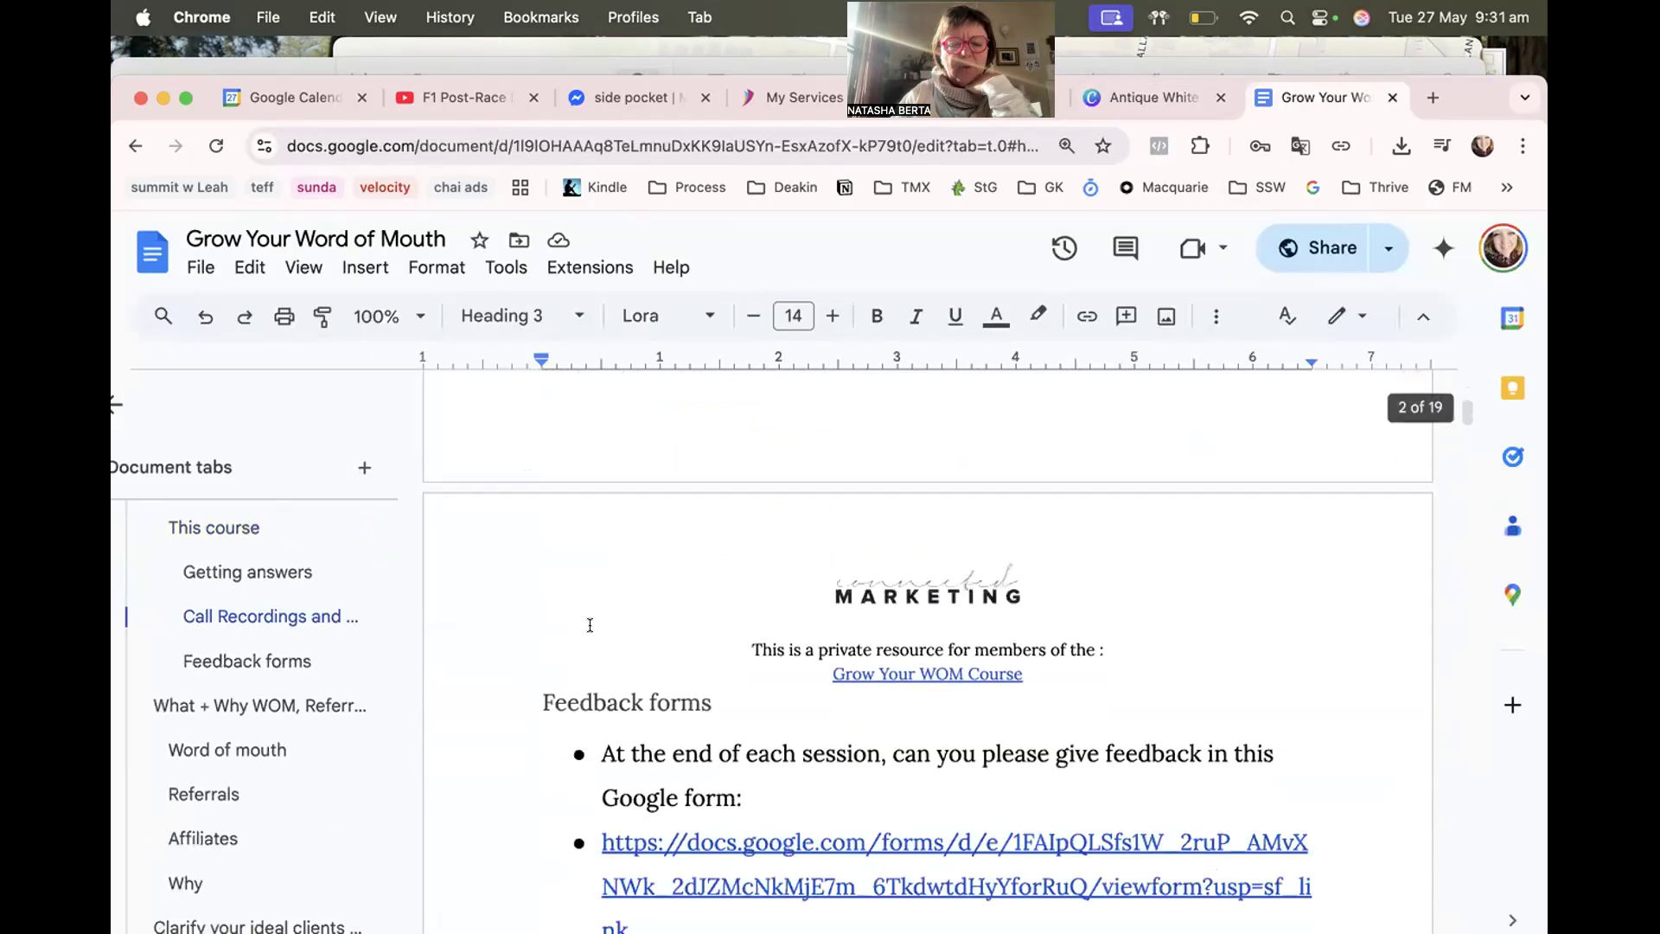
left_click(534, 622)
left_click_drag(617, 643, 619, 655)
key("super+c")
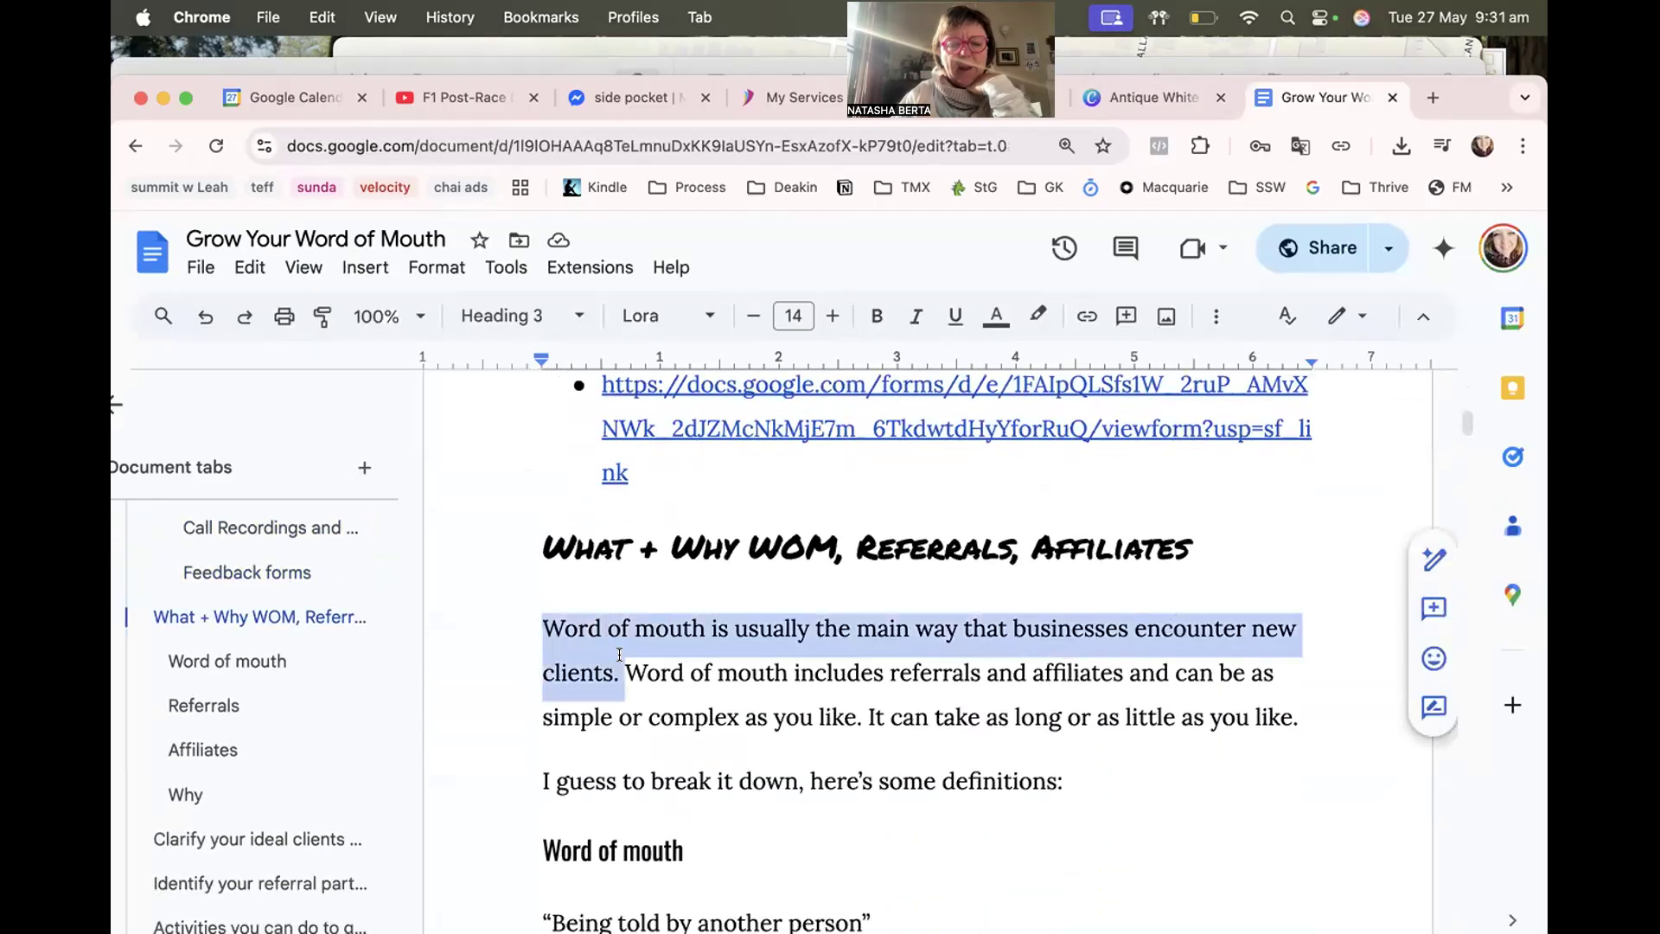
Back in Canva, replace the first box's question on page 4 with the copied sentence about how businesses encounter new clients.
left_click(1150, 97)
left_click(967, 467)
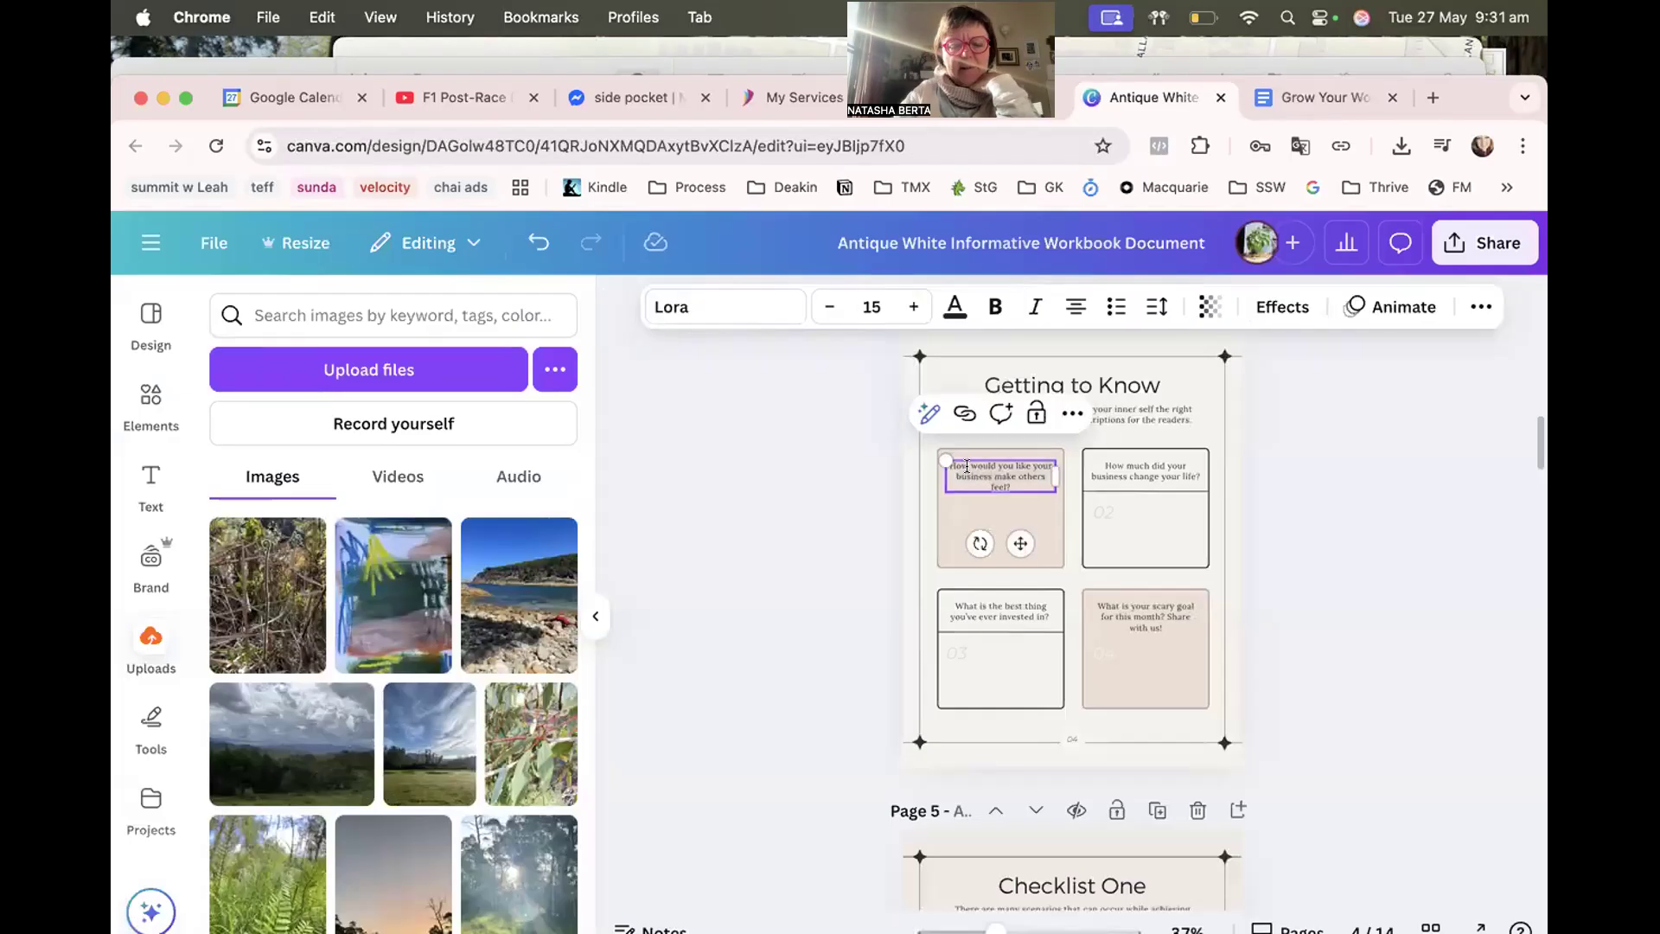
key("super+v")
left_click(801, 516)
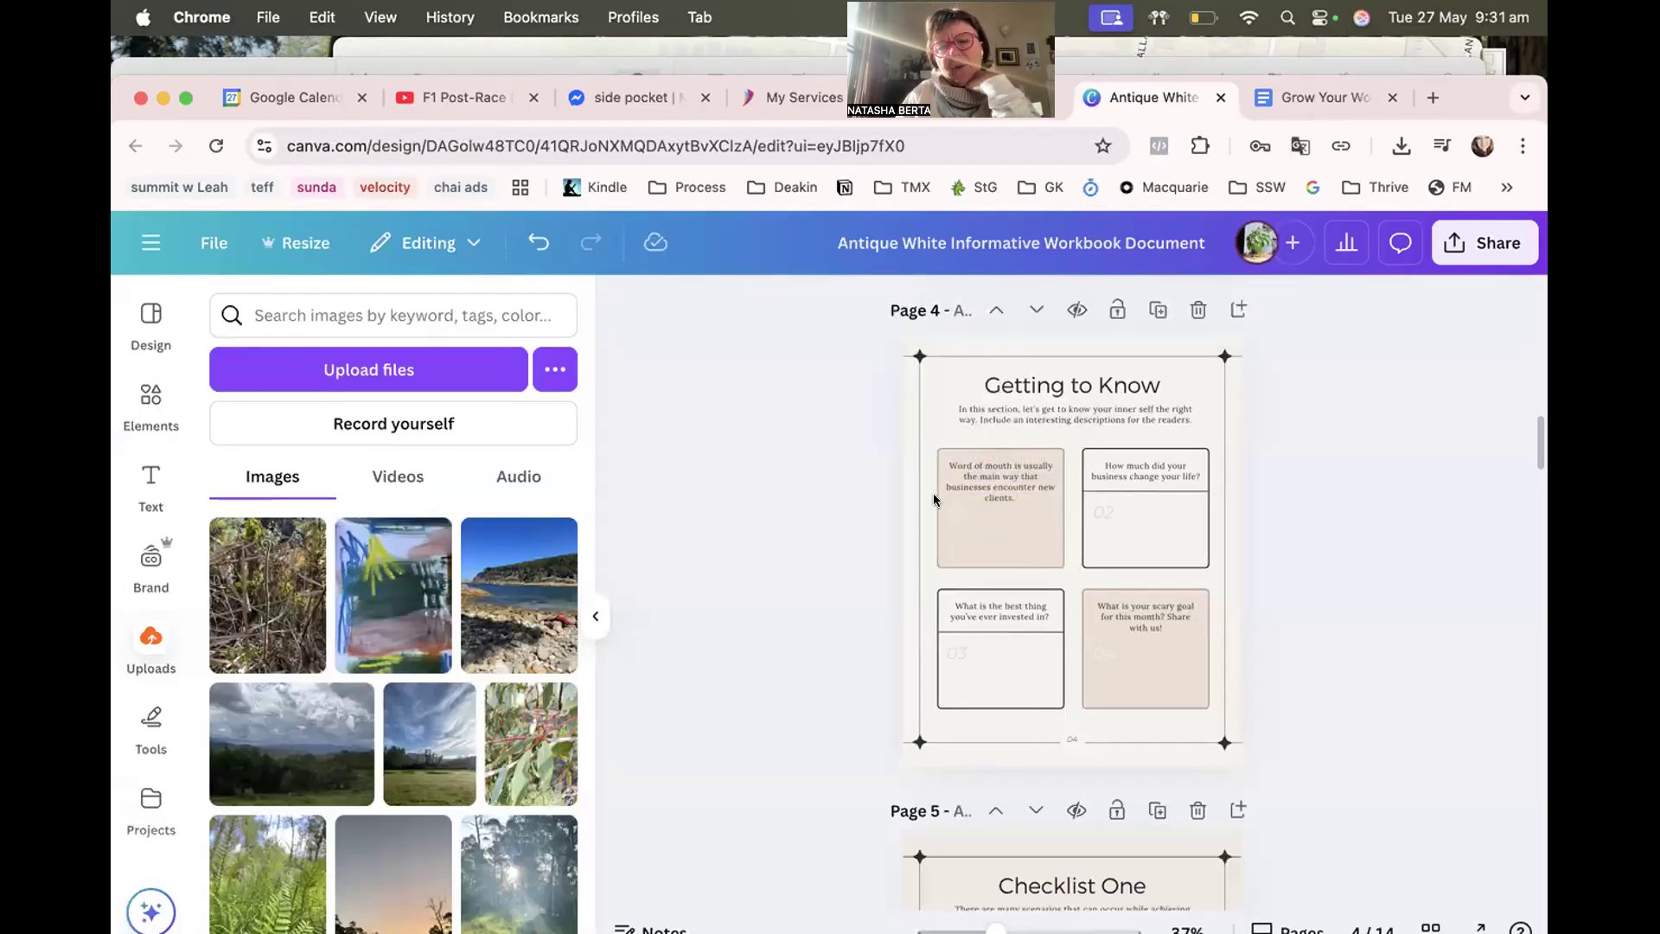
In the Google Doc, copy the paragraph starting "I guess these are more natural" under the Word of mouth heading.
scroll(1033, 654, "down", 5)
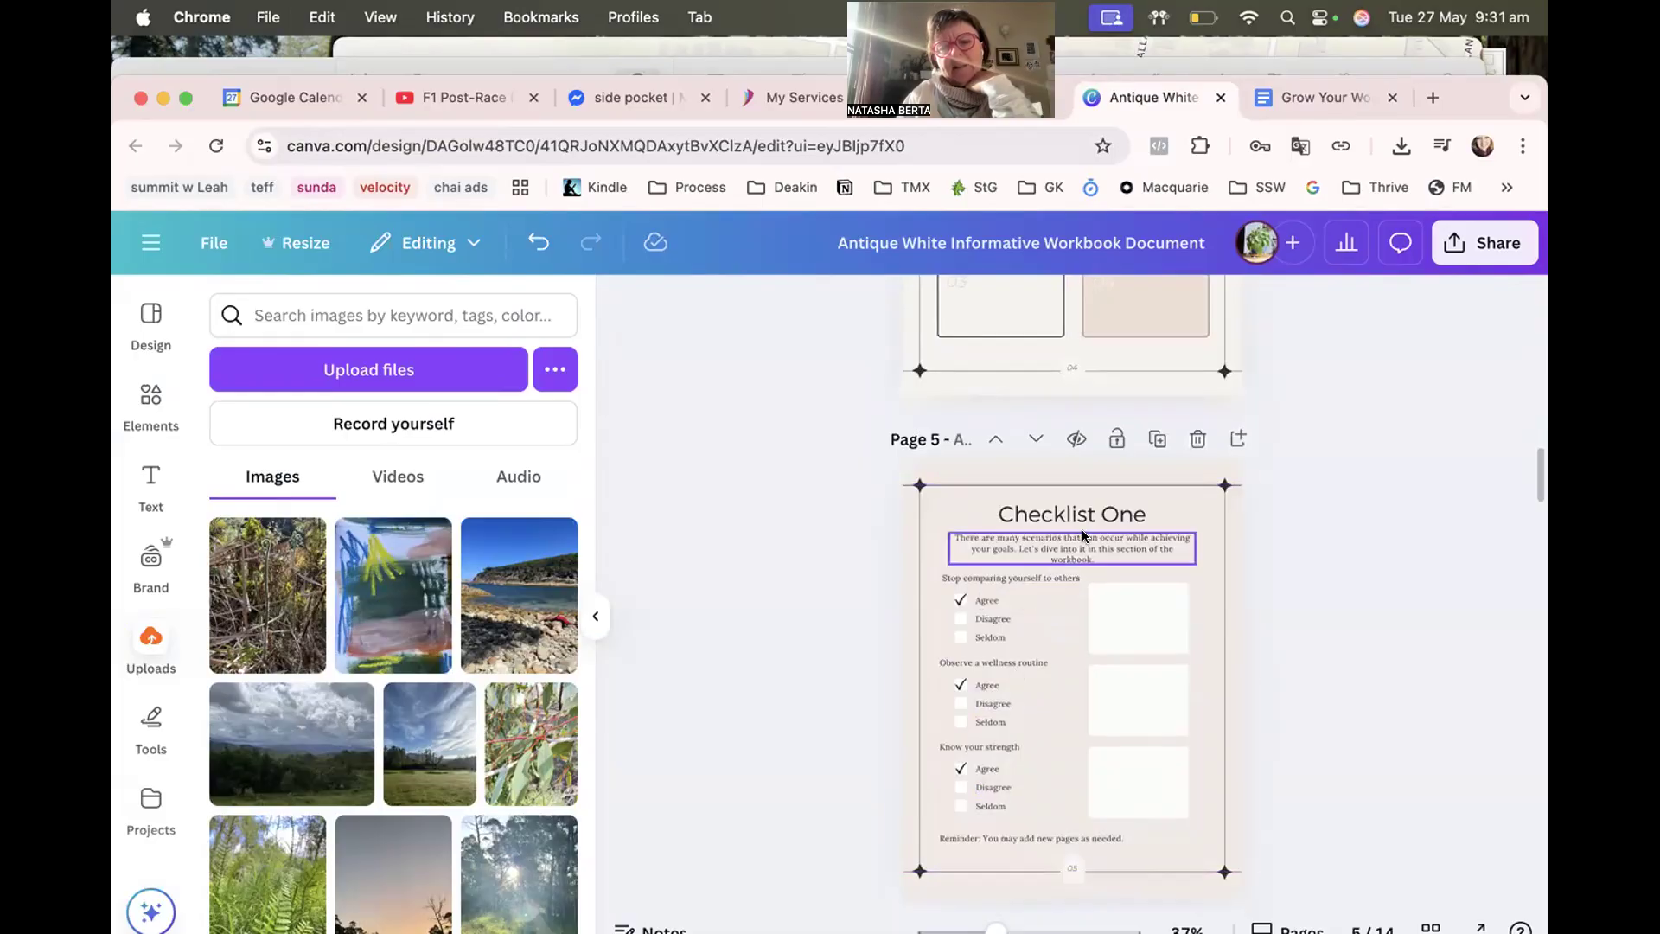
scroll(1014, 672, "down", 1)
scroll(1013, 673, "up", 3)
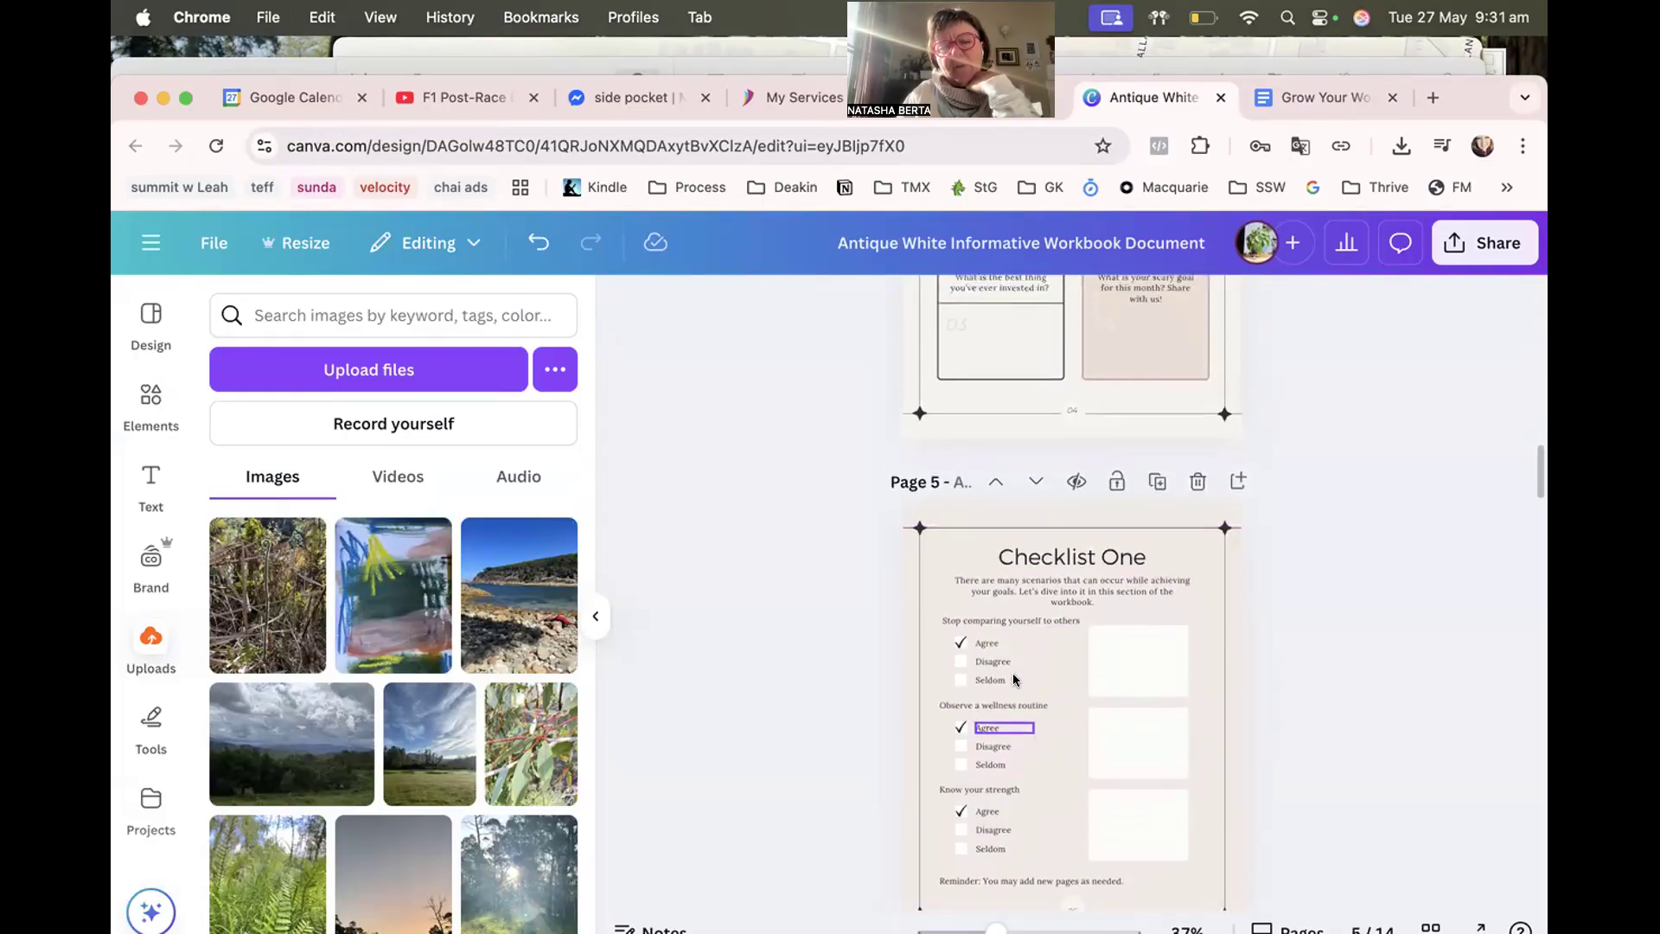
scroll(1013, 679, "up", 2)
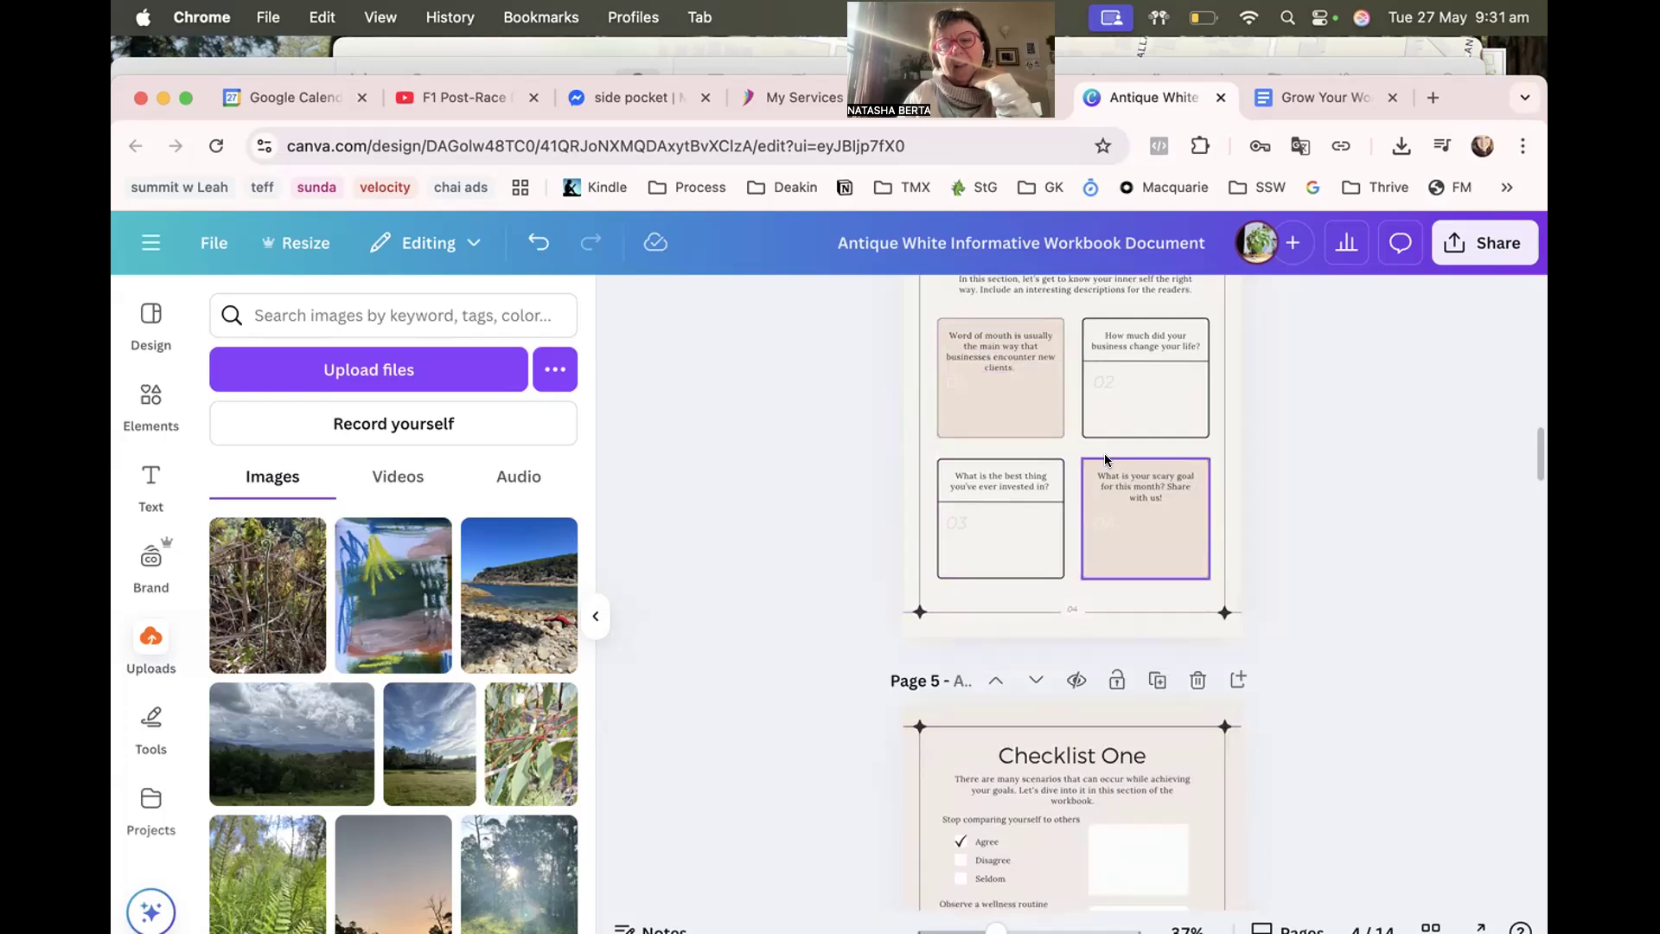
left_click(1323, 97)
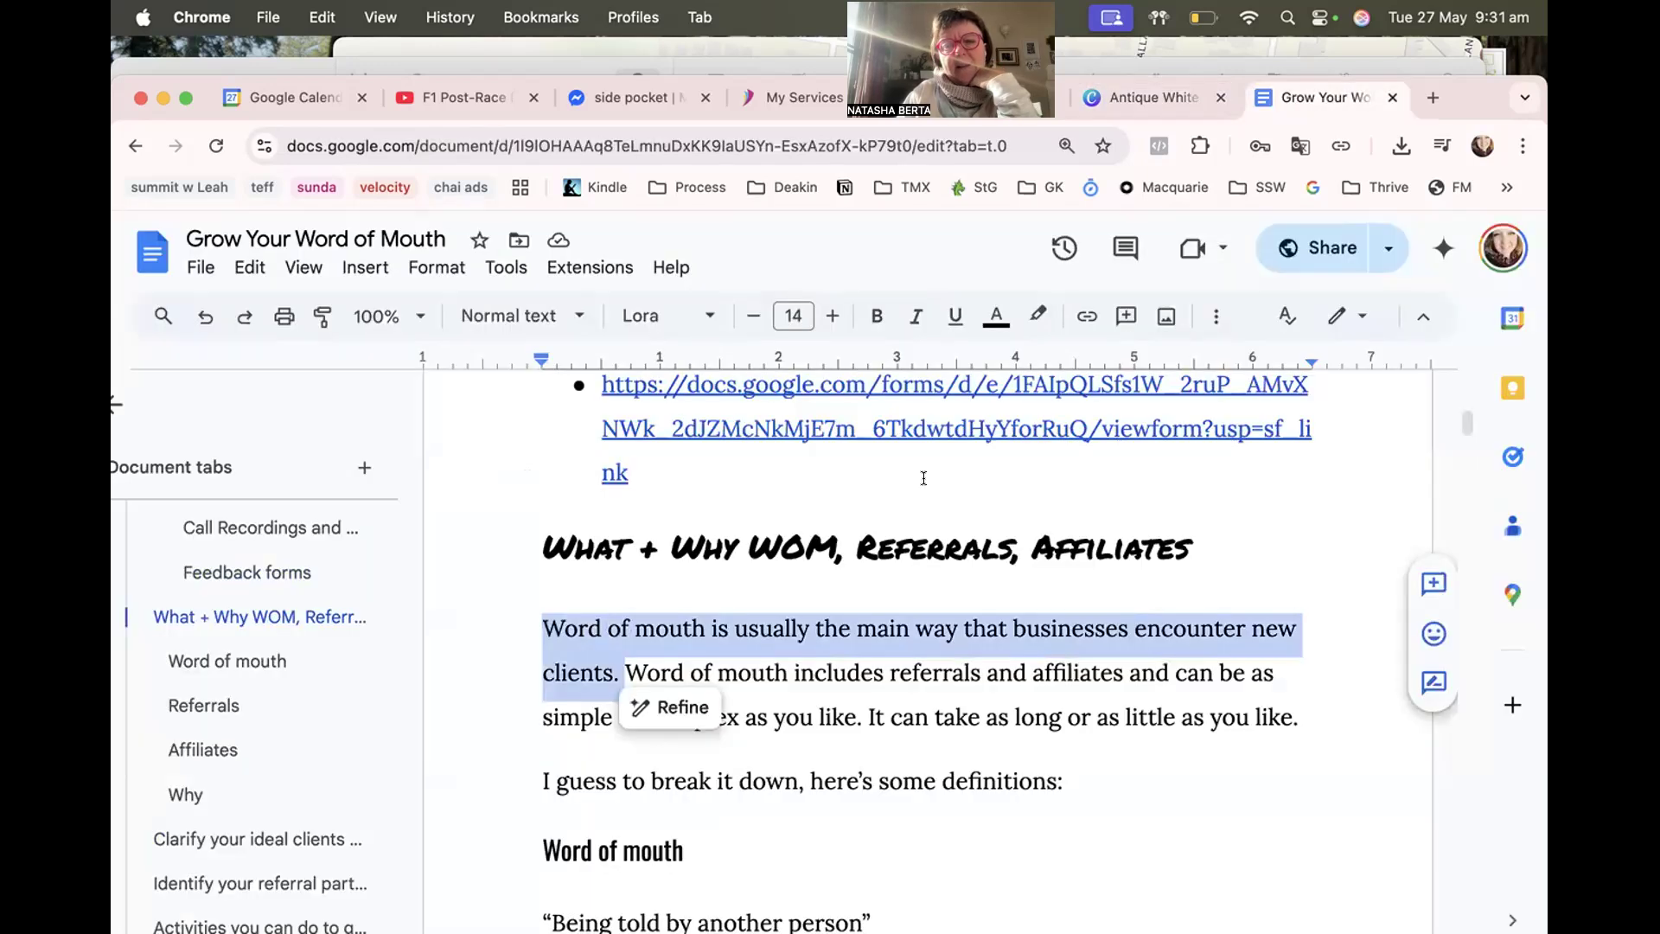
scroll(822, 569, "down", 5)
left_click_drag(531, 611, 1103, 679)
key("ctrl+c")
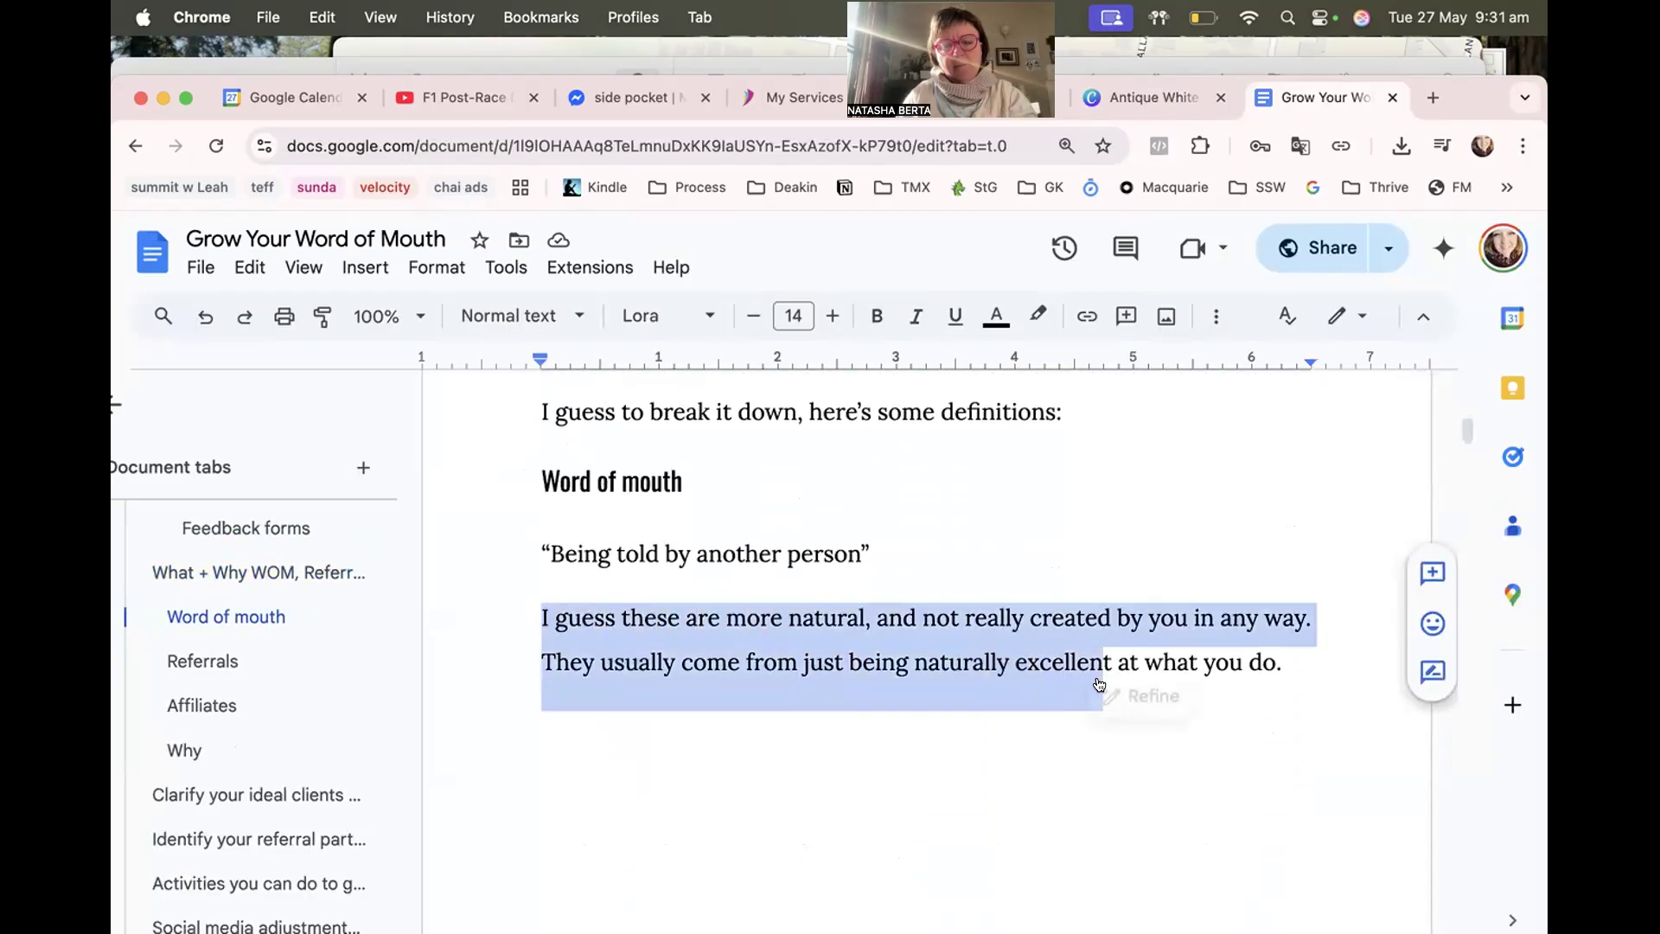
Try replacing the scary goal question on Canva page 4 with the copied paragraph, and undo the replacement.
left_click(1146, 97)
left_click(1119, 493)
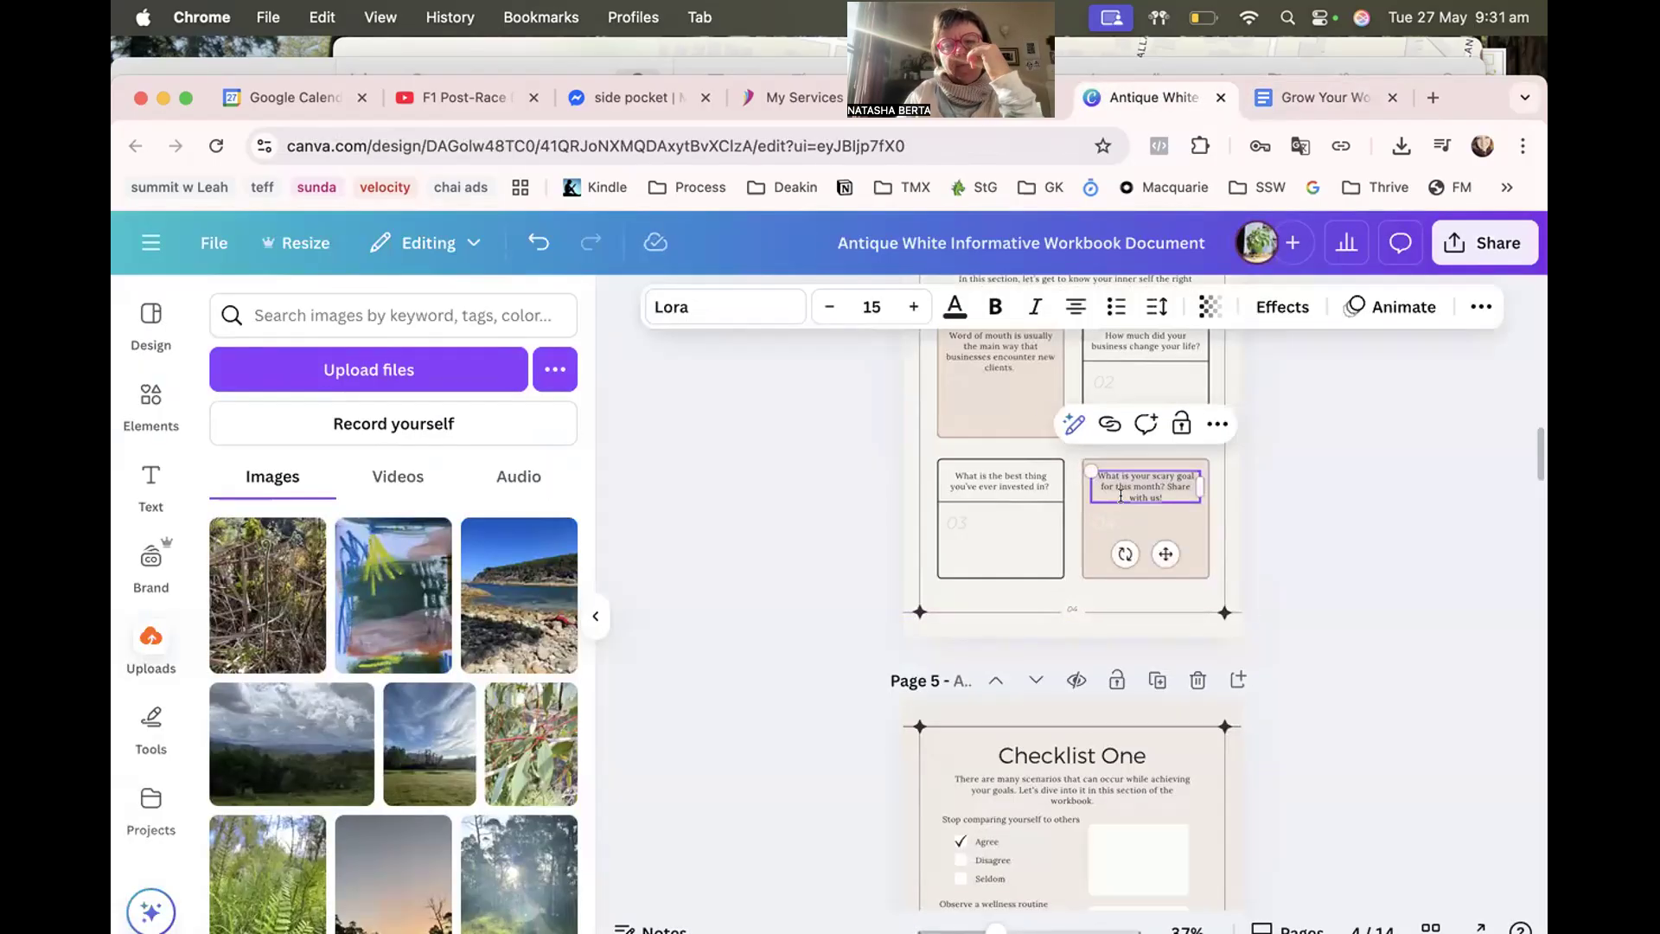
key("ctrl+a")
key("ctrl+v")
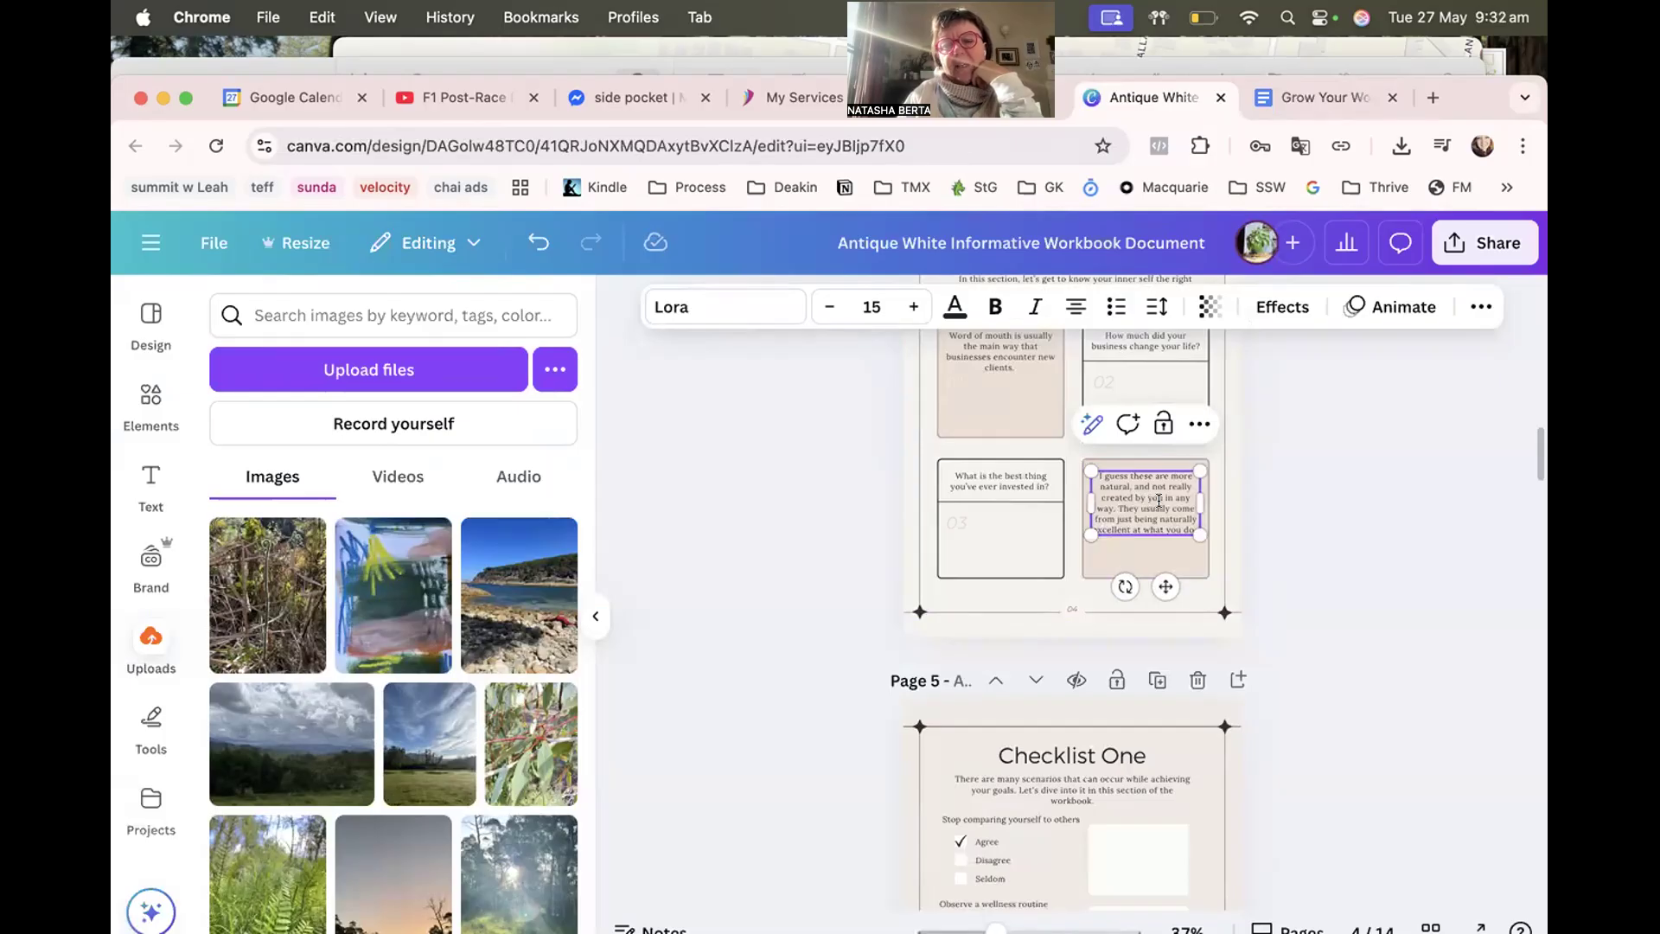
key("super+z")
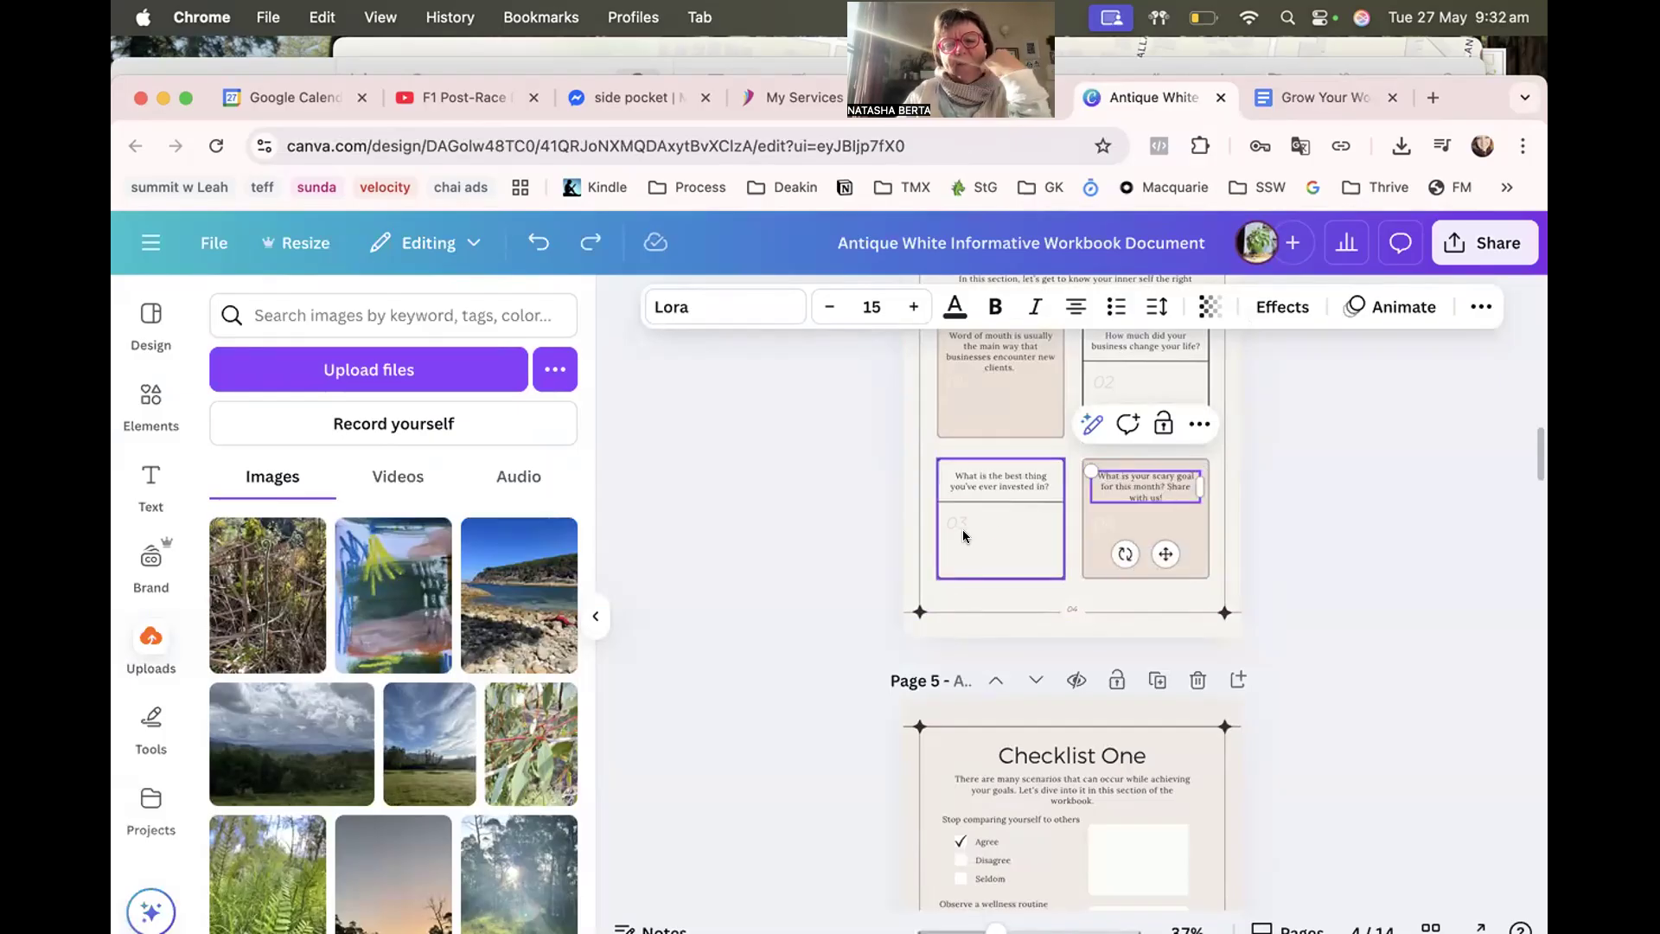
Replace the aesthetic and brand style question on page 6, Your Brand Identity, with the copied "I guess these are more natural" paragraph.
scroll(966, 536, "down", 6)
scroll(962, 536, "down", 3)
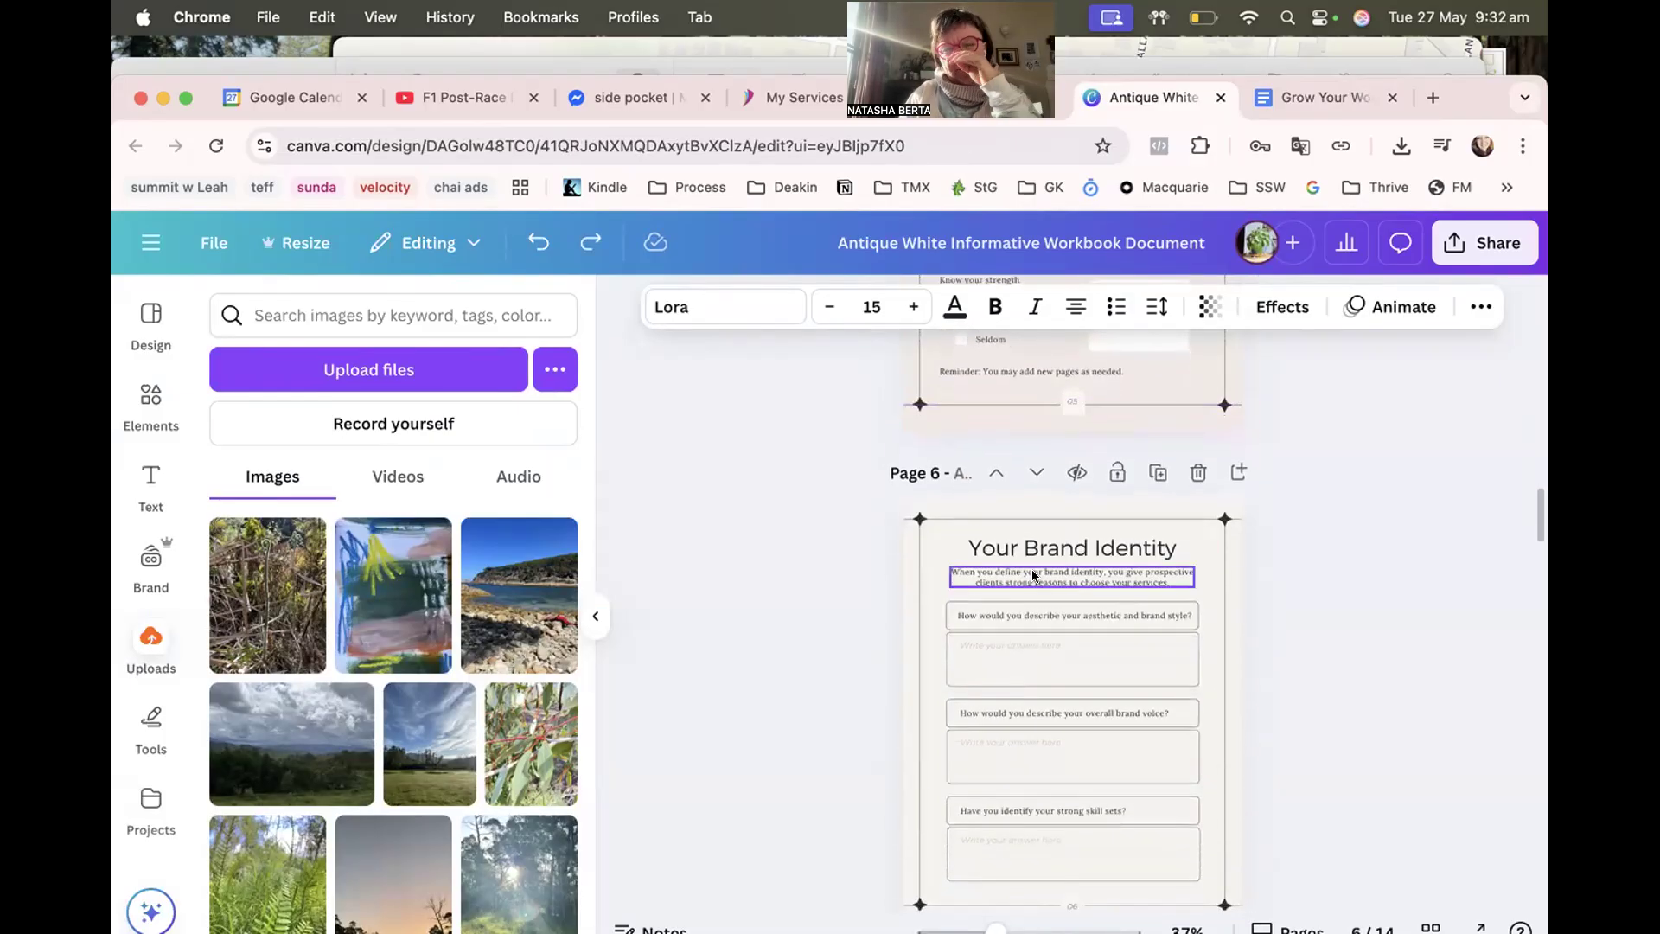
scroll(1033, 575, "up", 3)
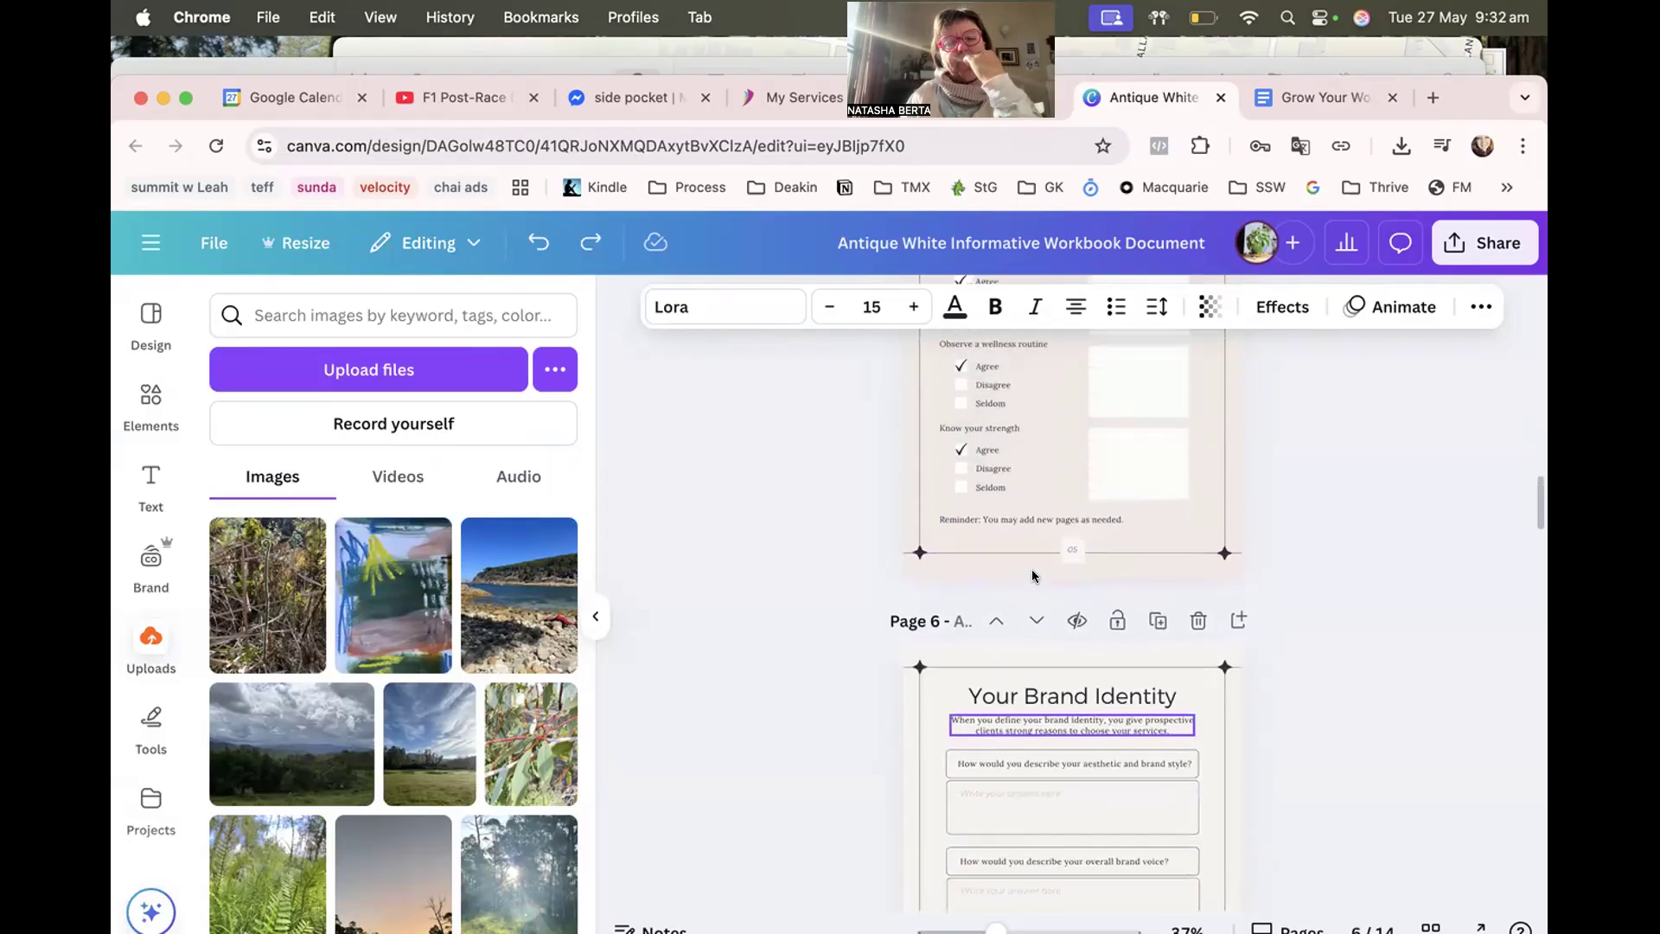
scroll(1032, 572, "down", 4)
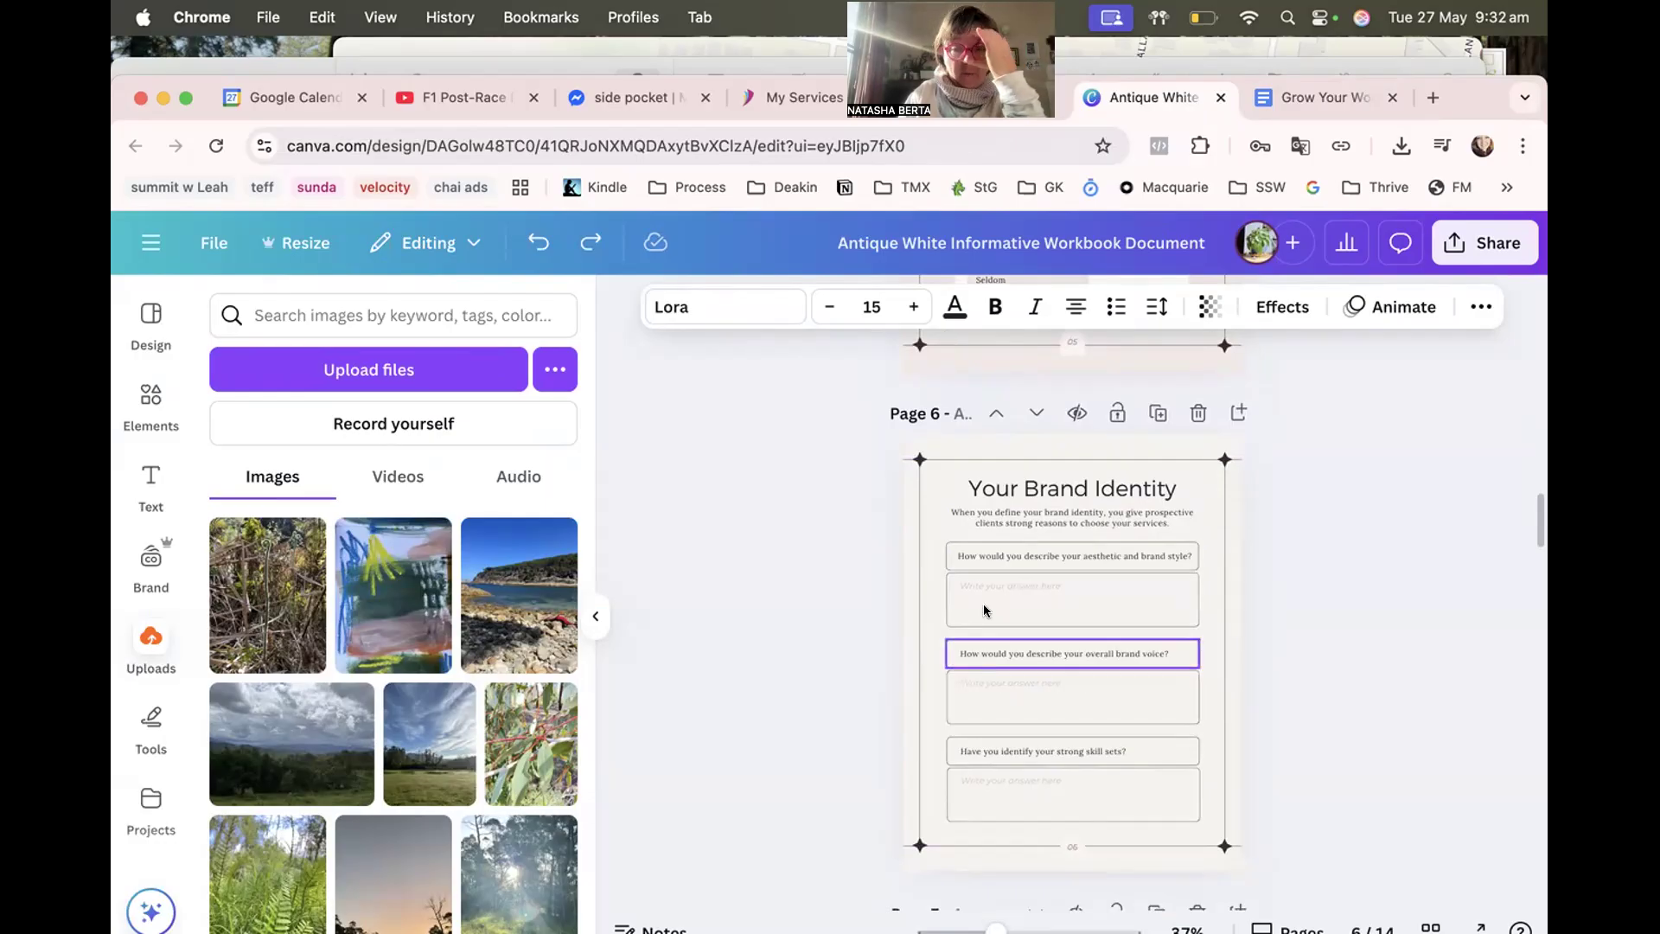
left_click(998, 544)
double_click(998, 549)
key("super+v")
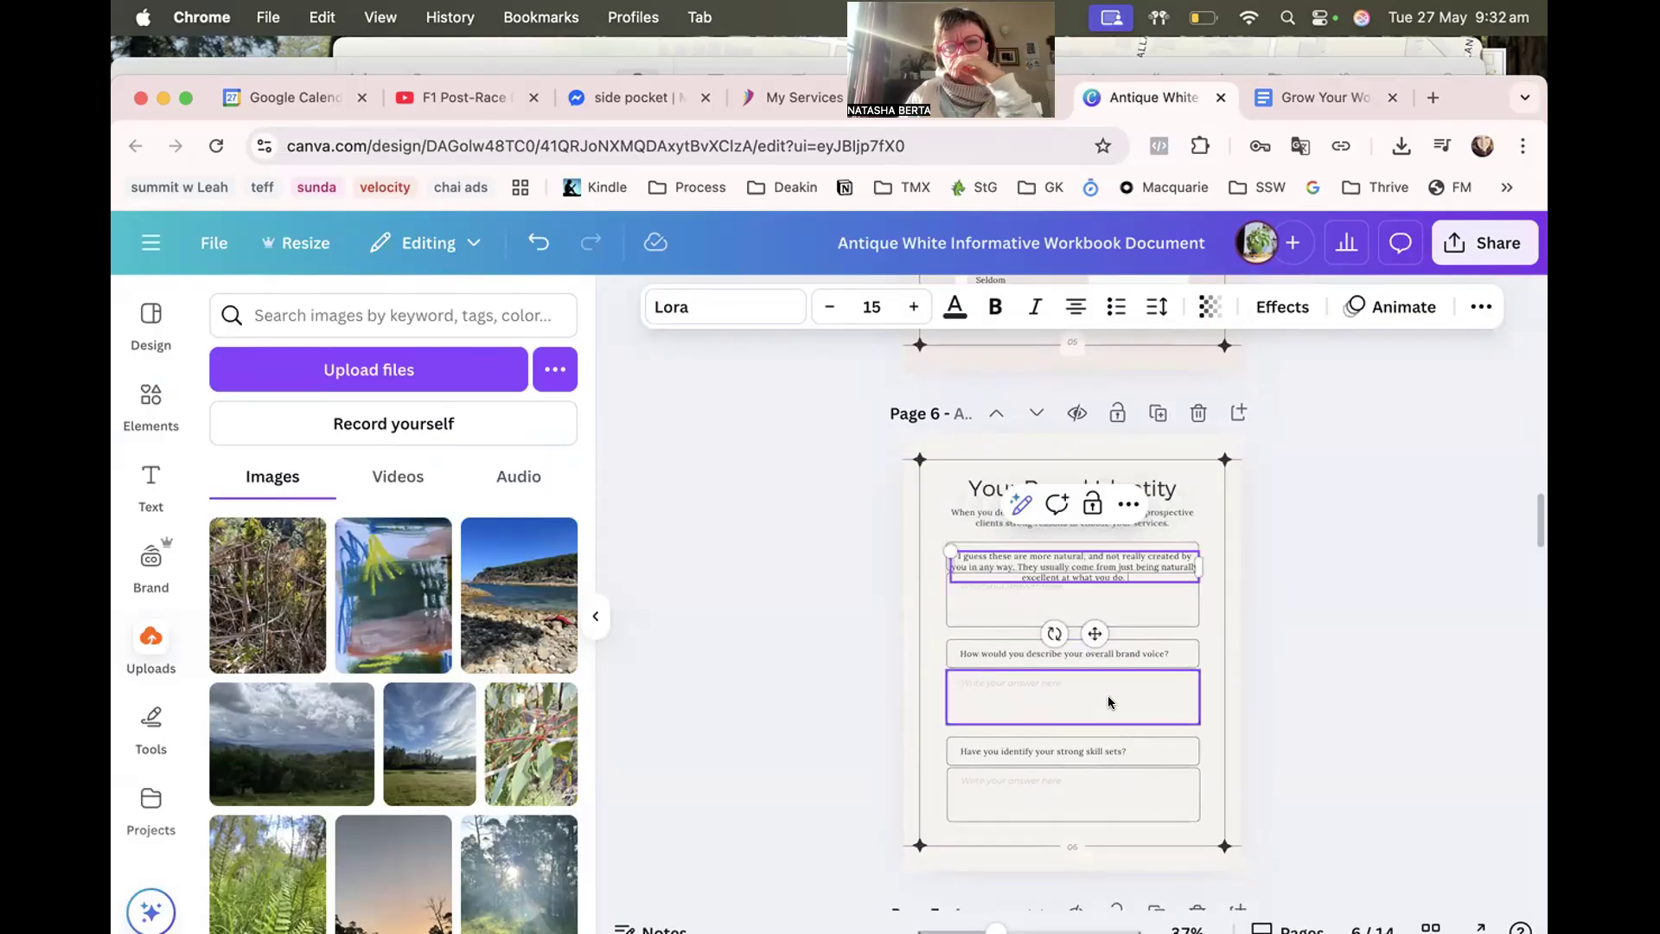
left_click(1304, 675)
scroll(1196, 689, "up", 10)
scroll(1069, 708, "up", 15)
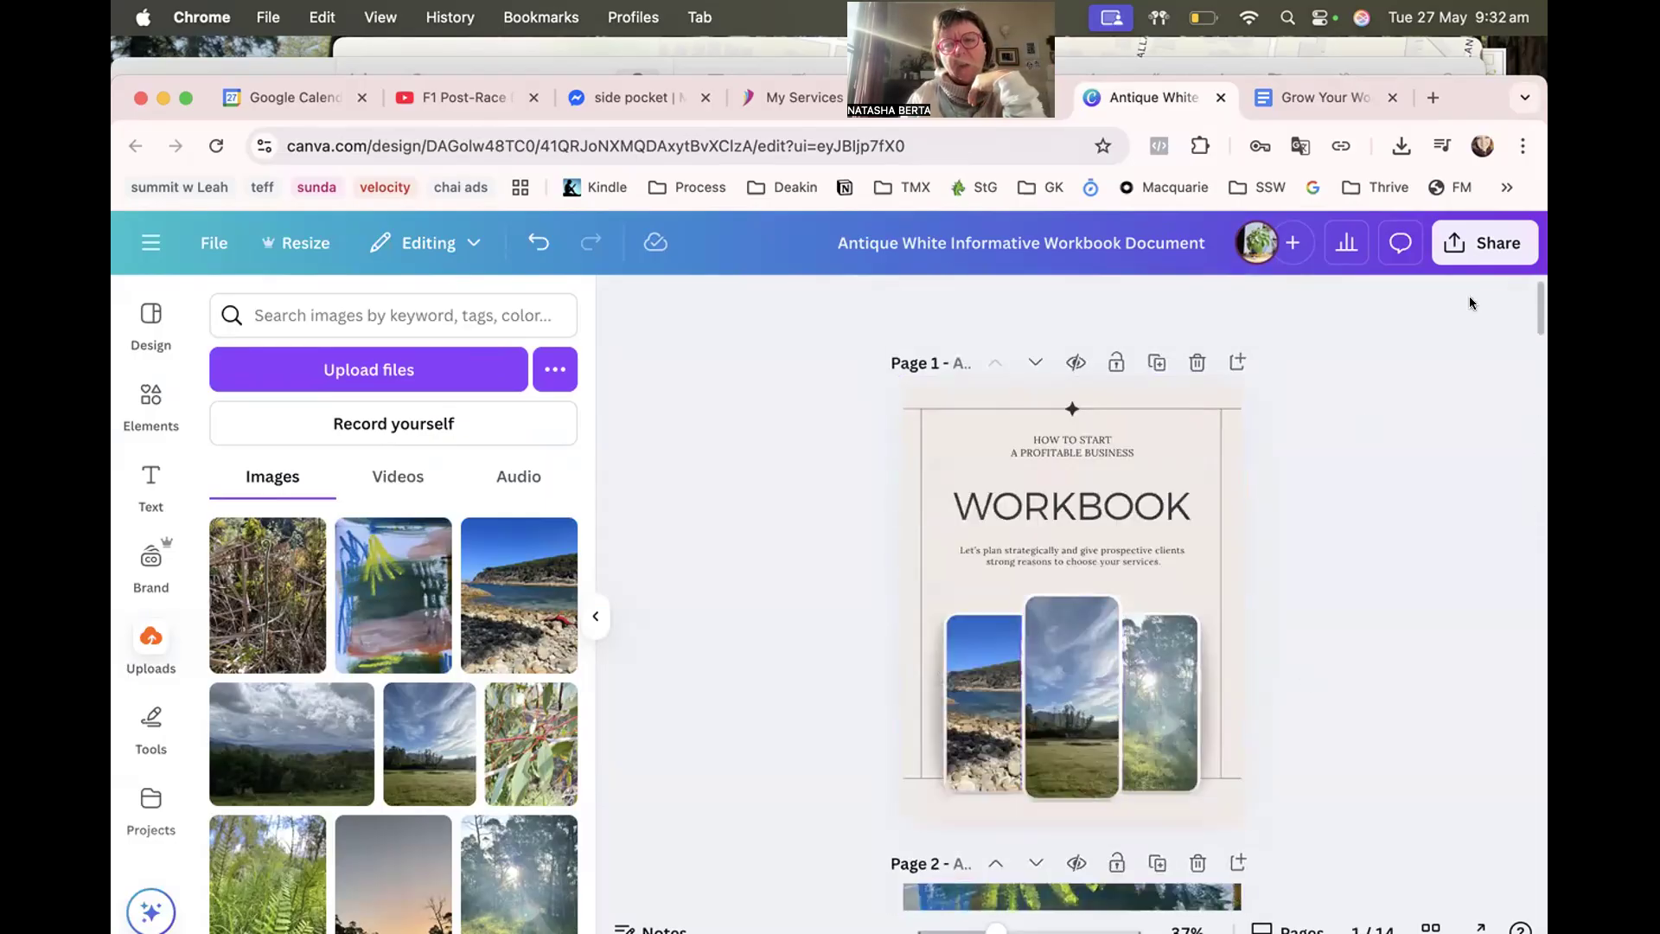
left_click(1472, 236)
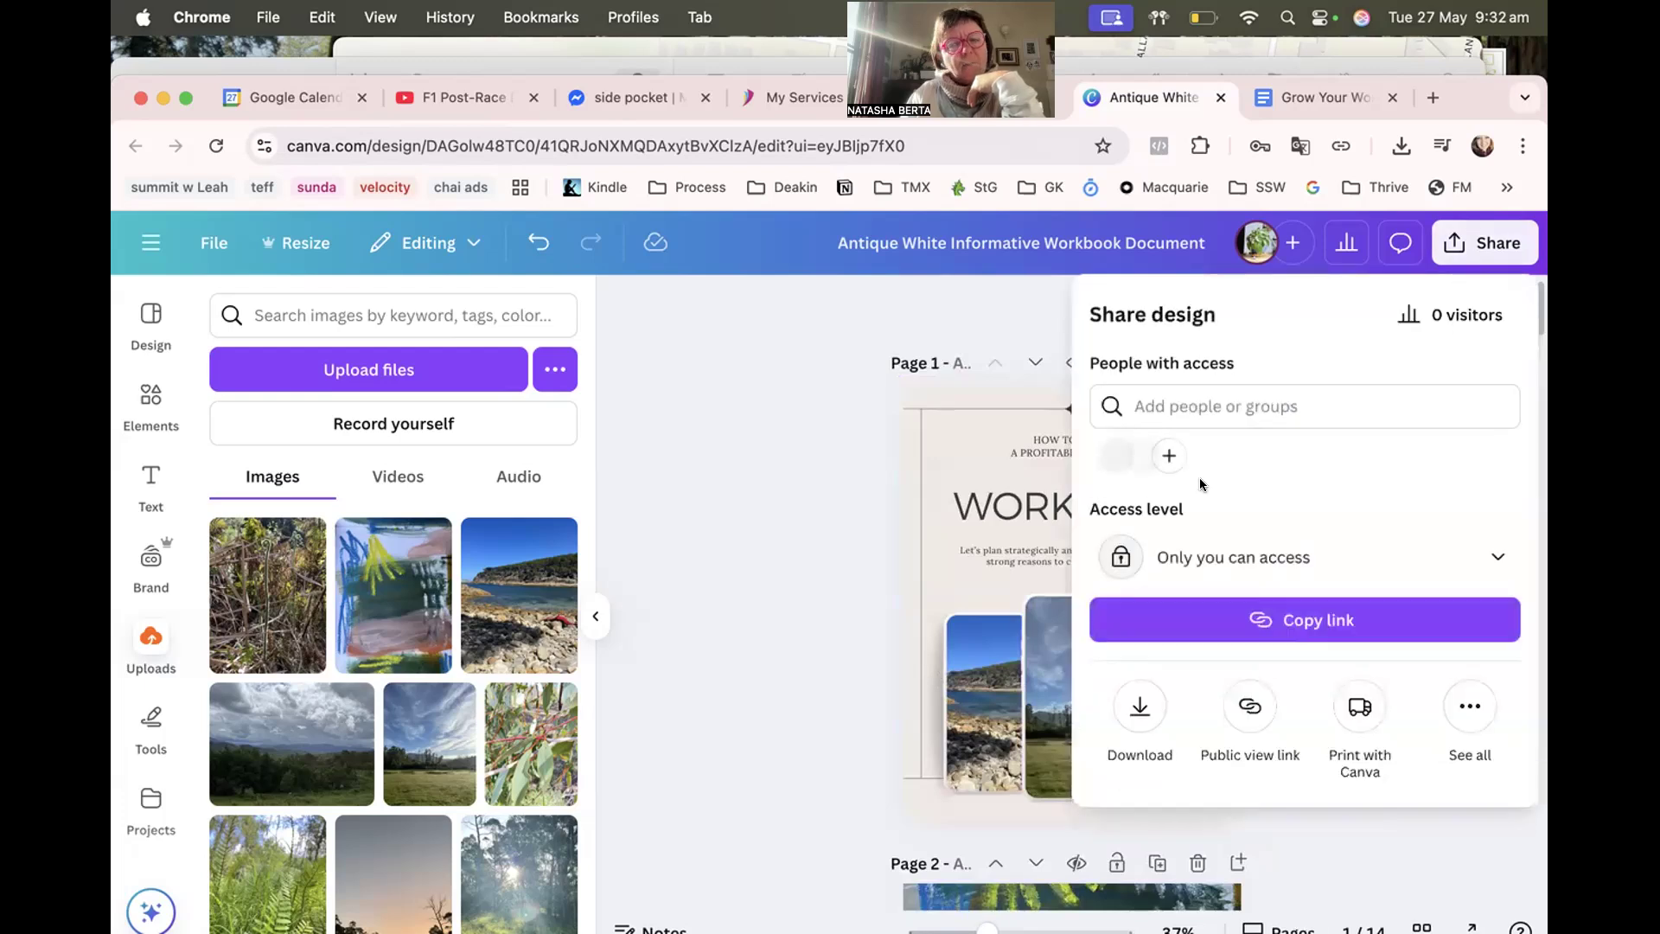
left_click(1135, 702)
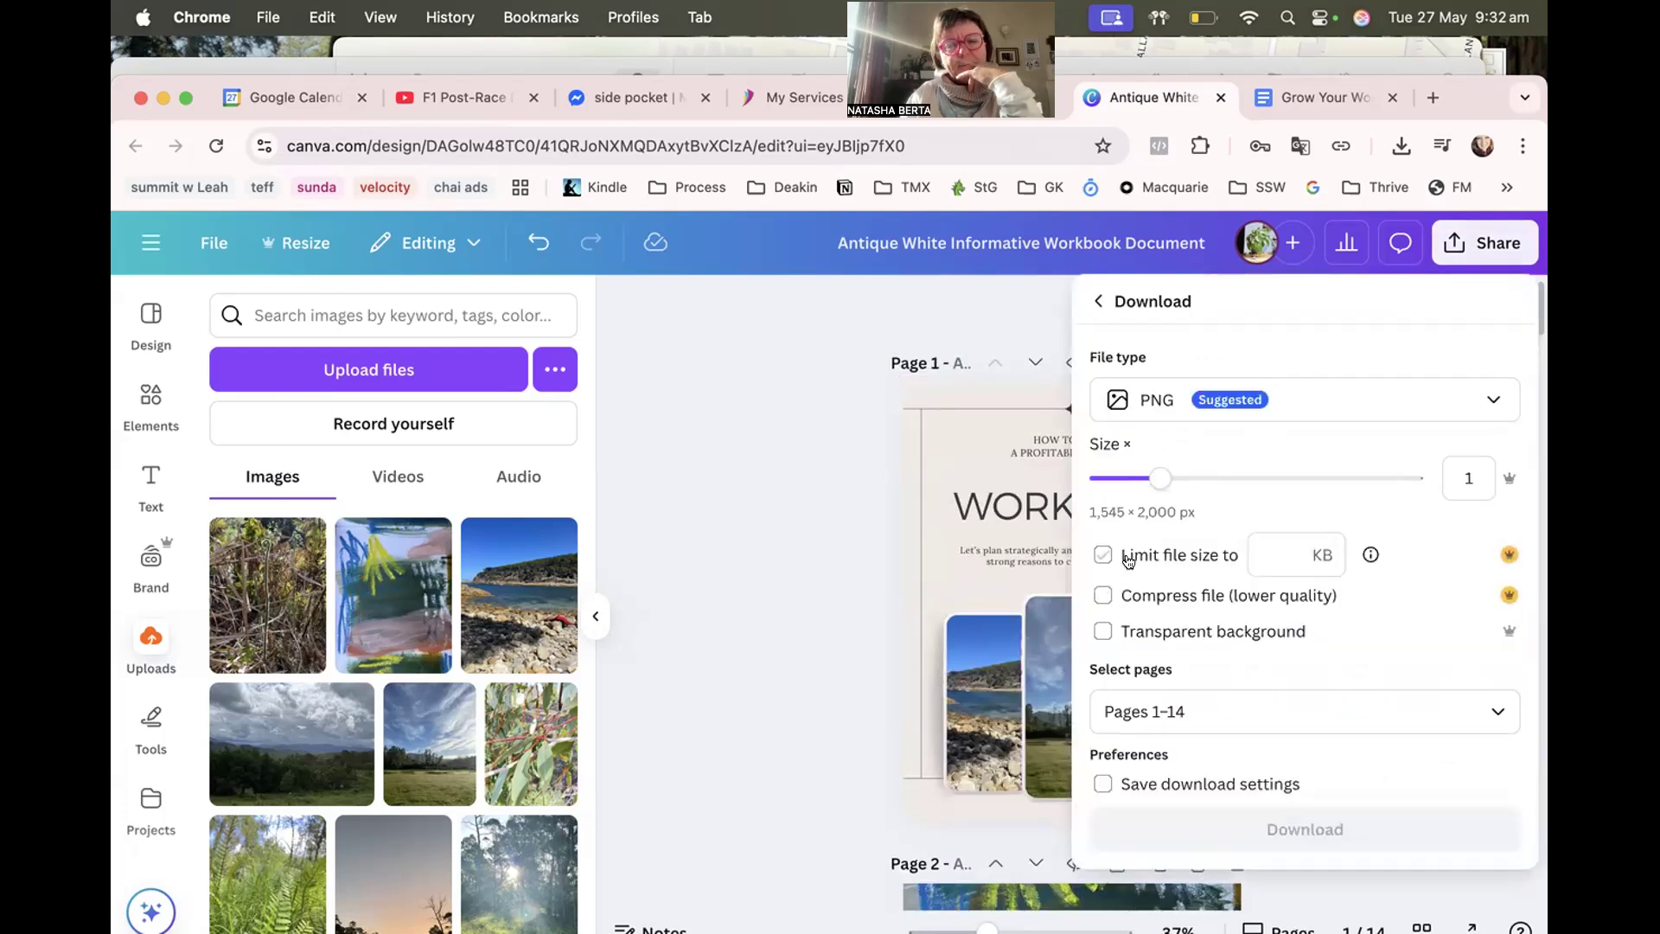
left_click(1139, 402)
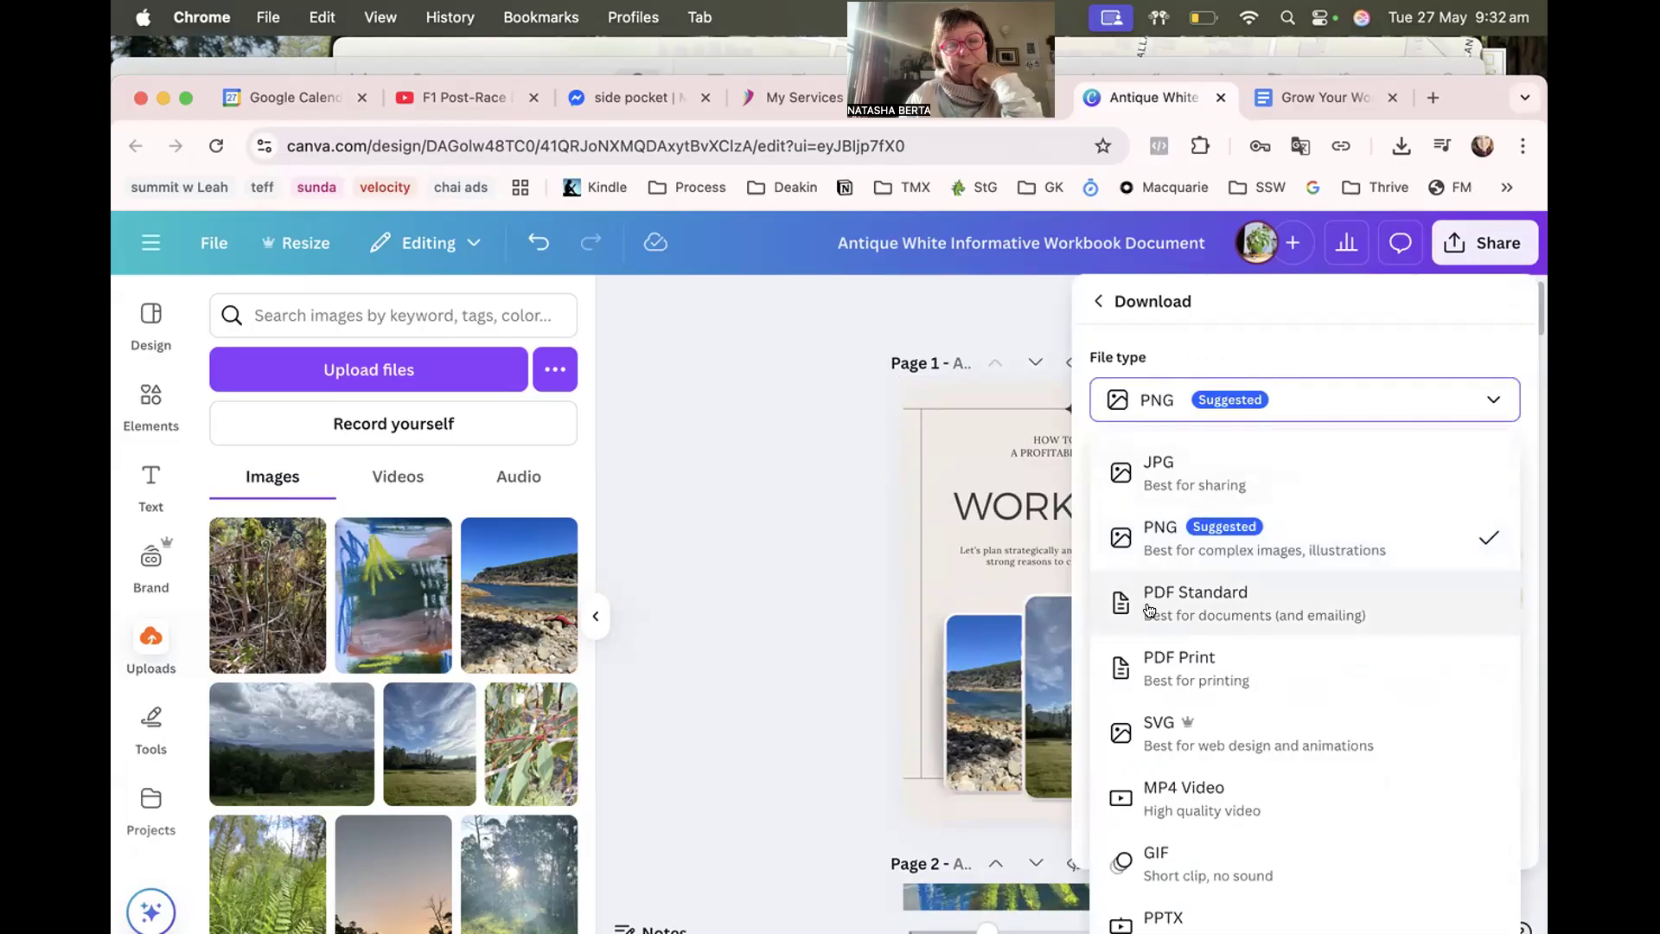
left_click(1156, 664)
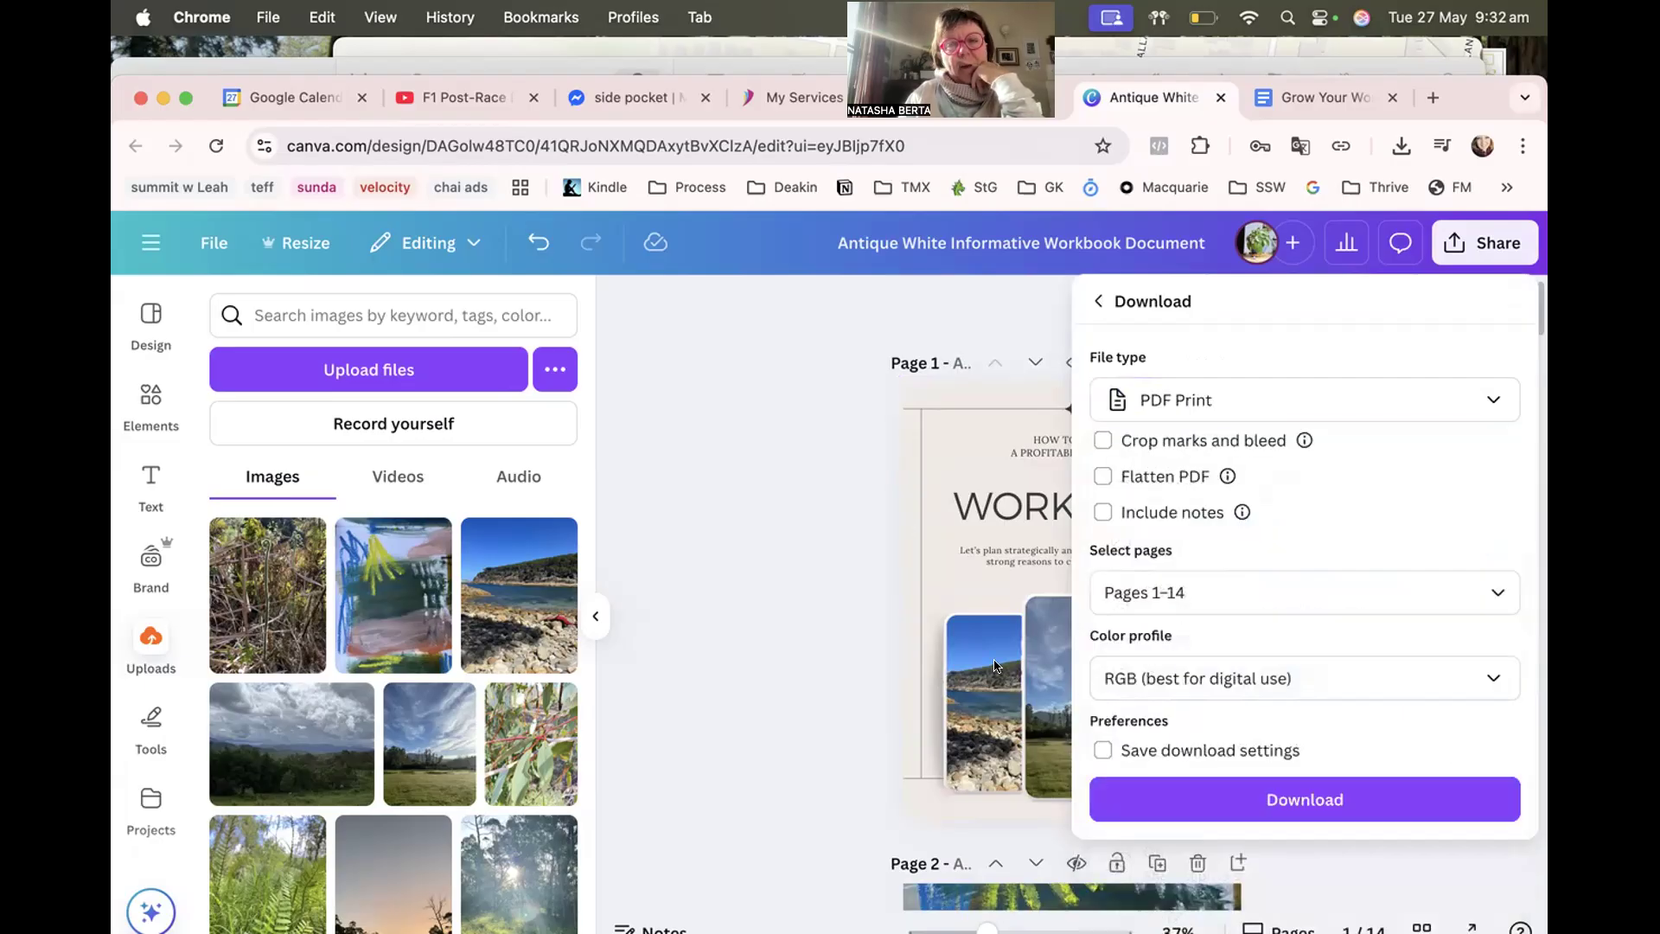
left_click(749, 594)
Change the background of page 4, Getting to Know, to white from the document colours.
scroll(748, 595, "down", 10)
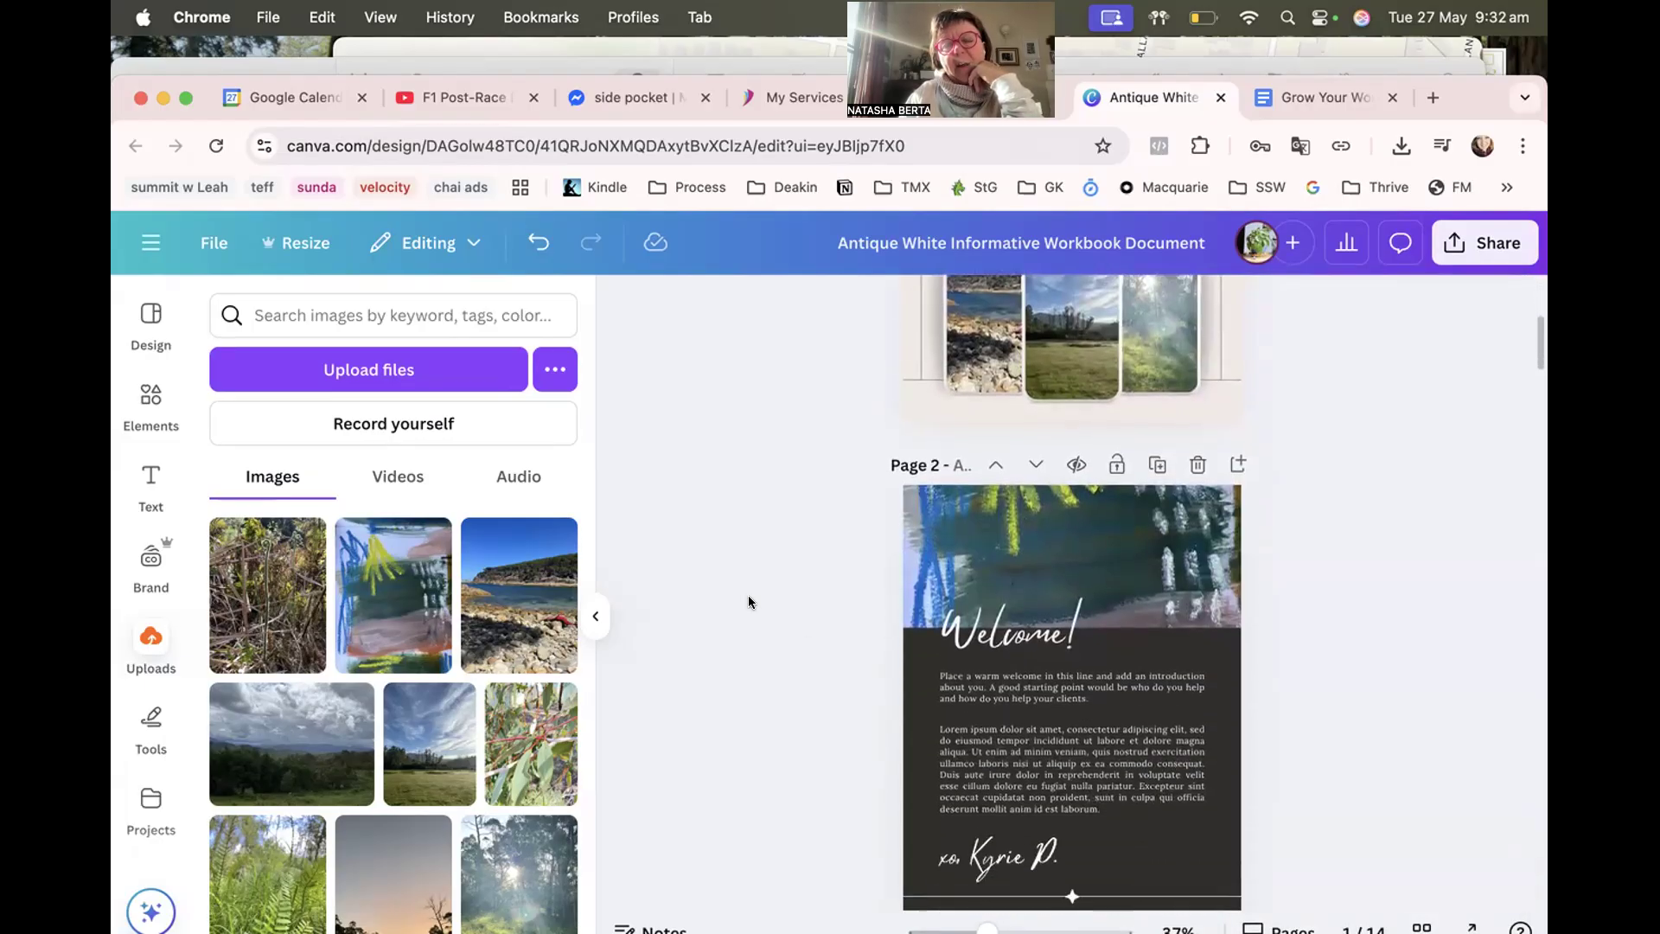
scroll(749, 595, "down", 8)
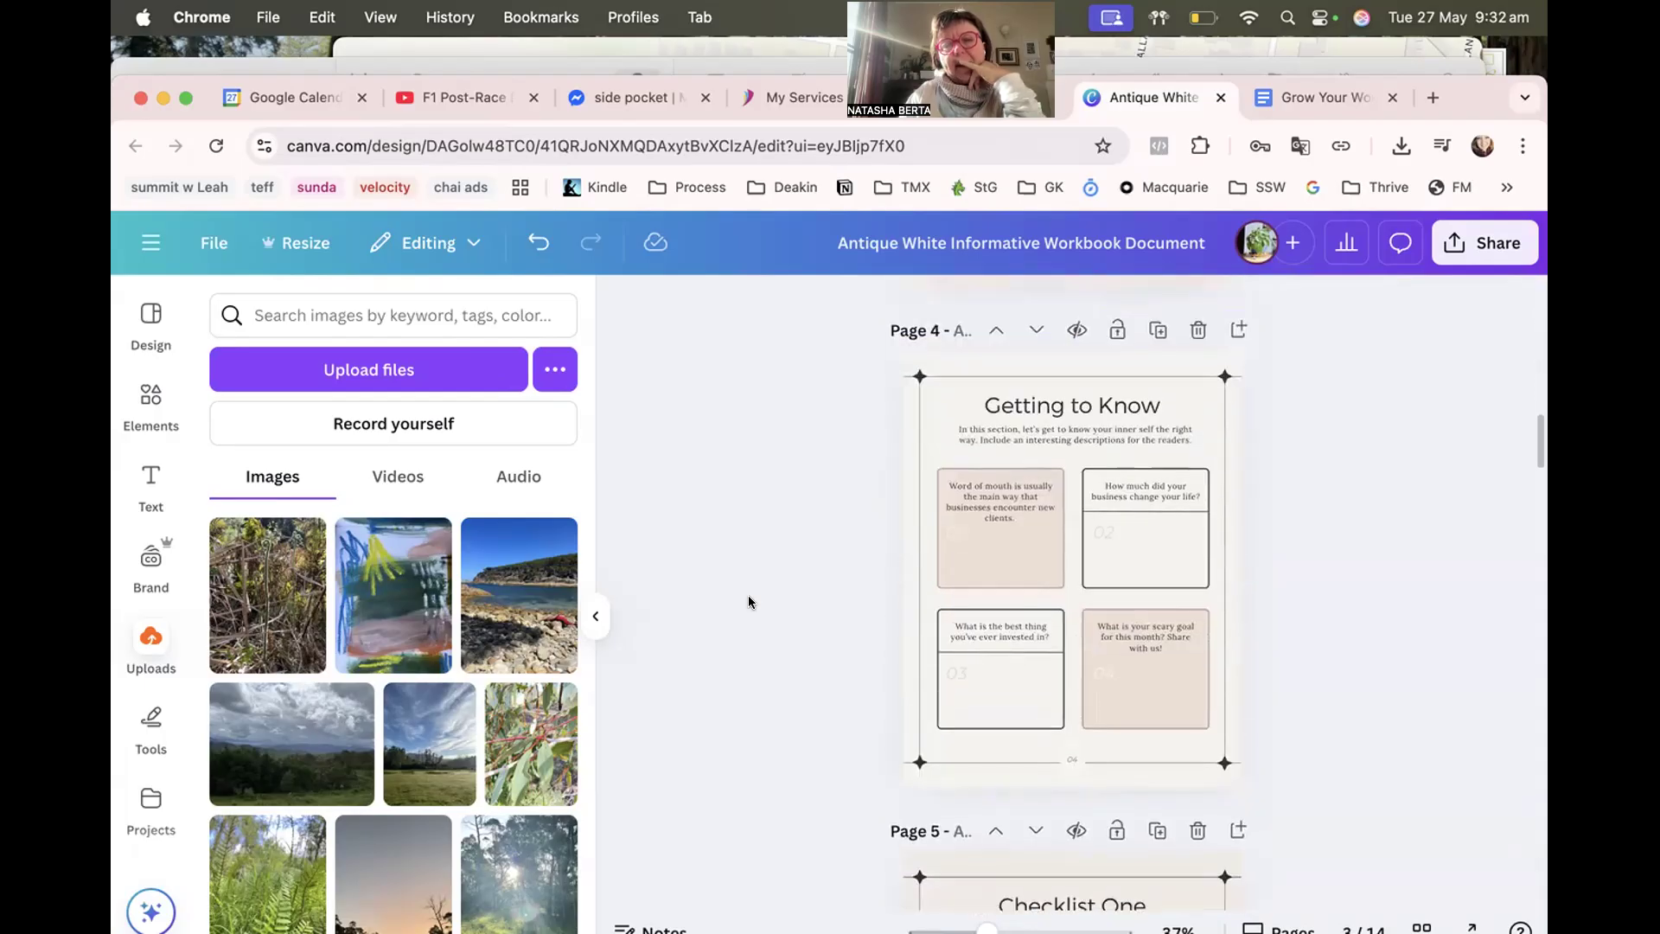
left_click(968, 359)
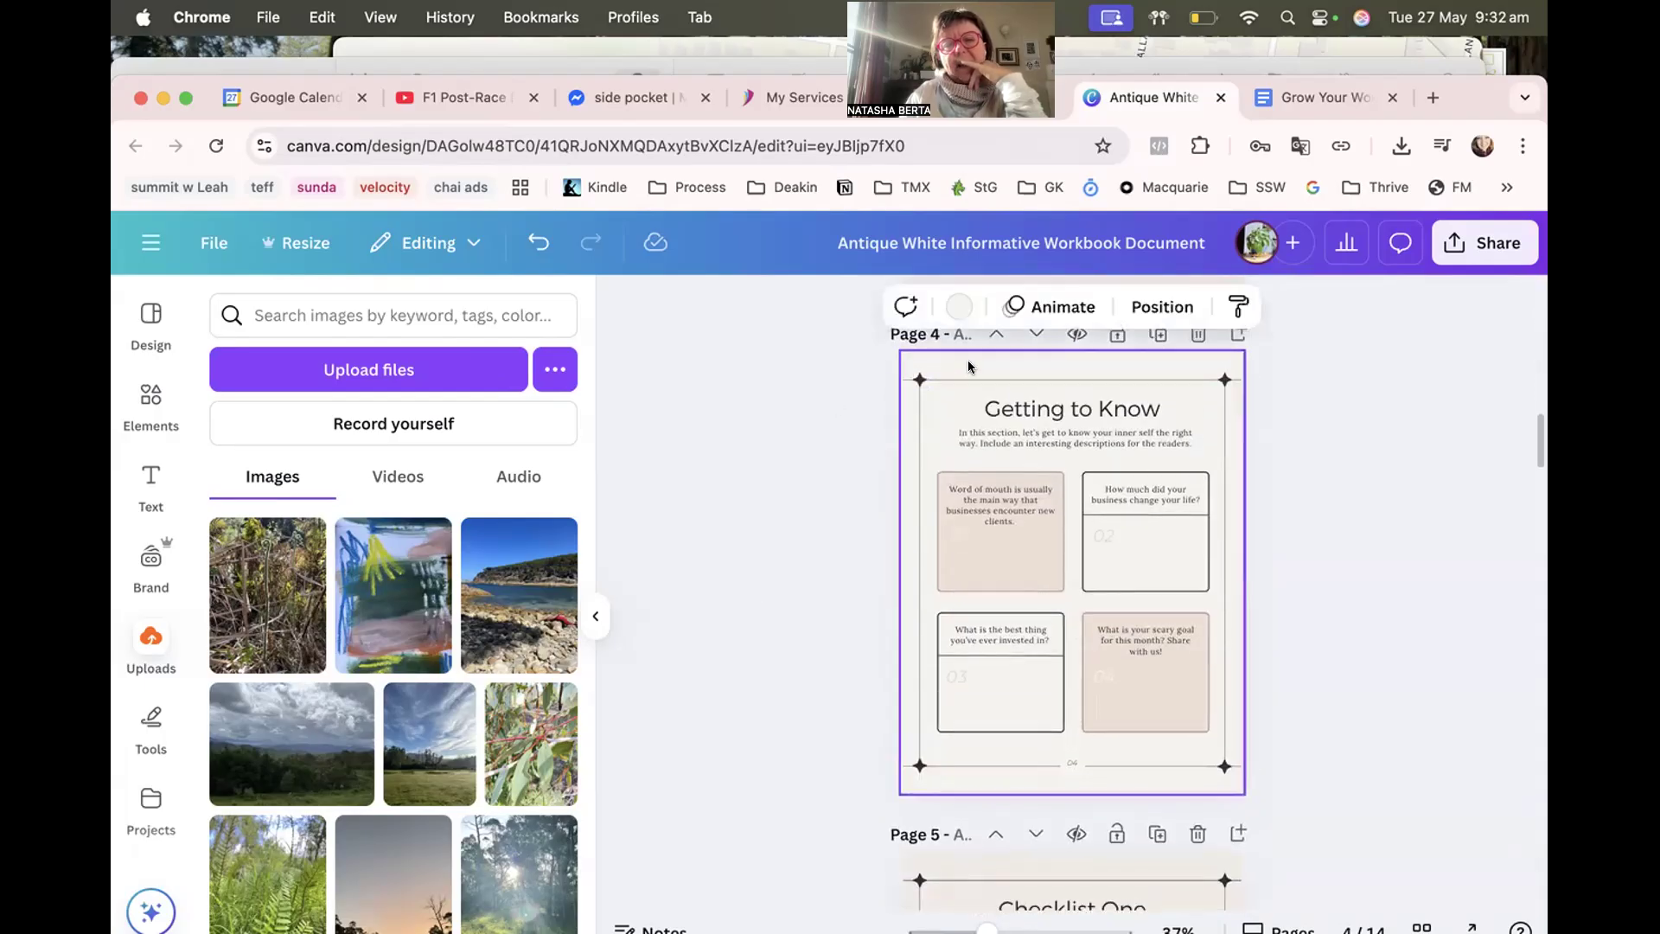
left_click(952, 303)
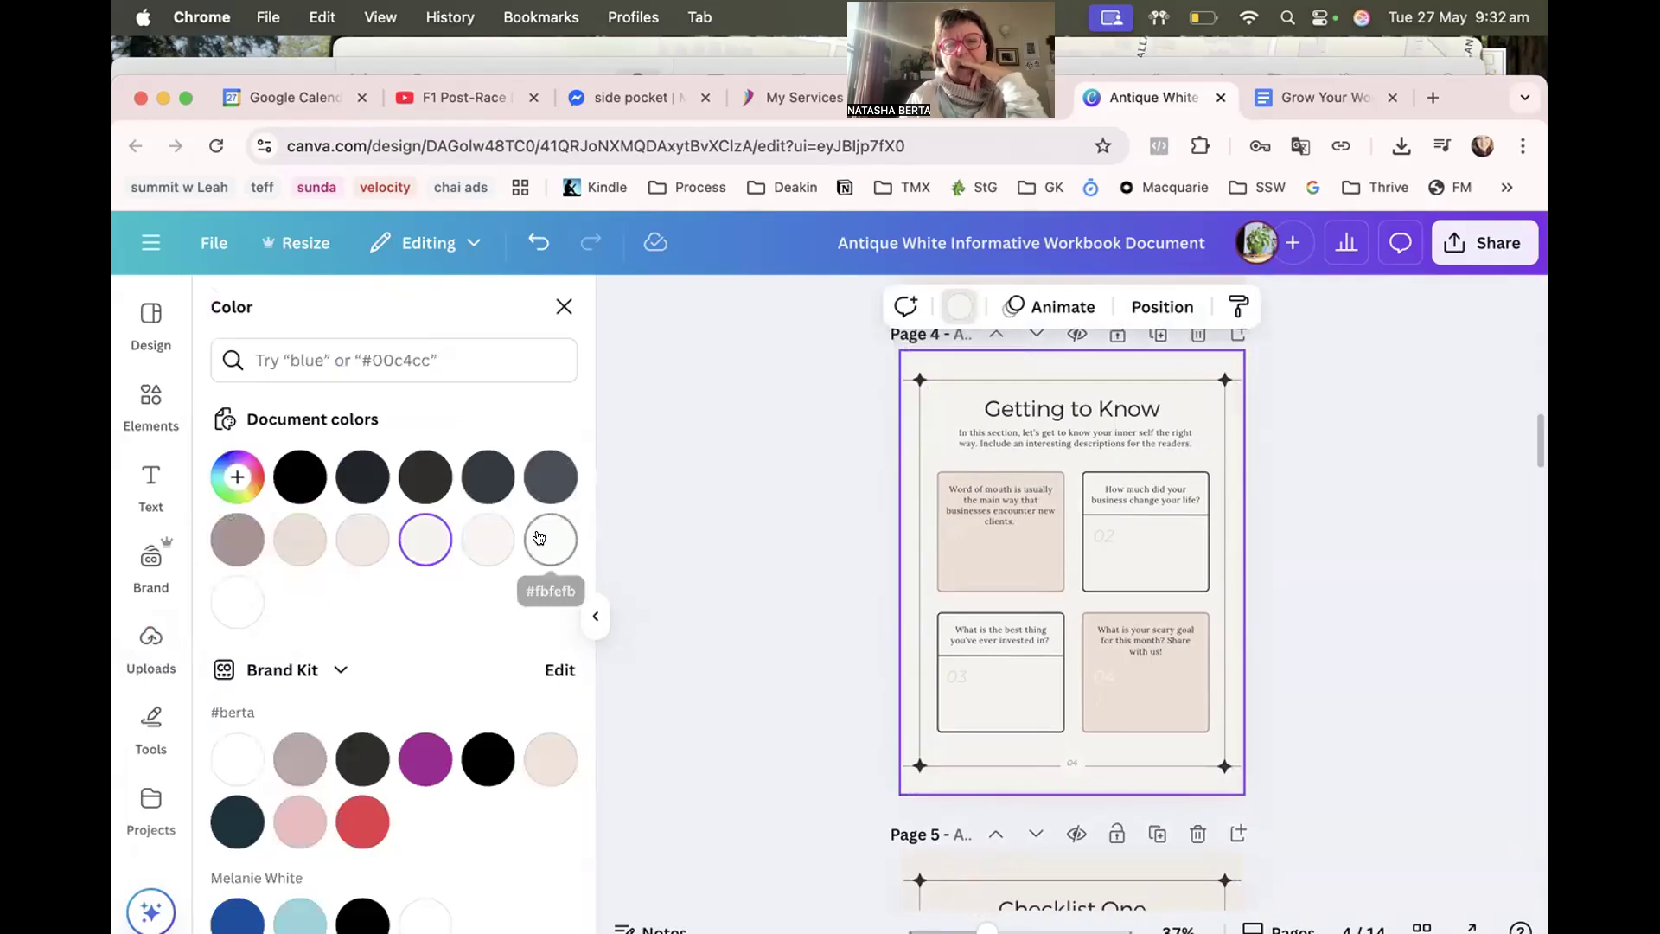
left_click(236, 606)
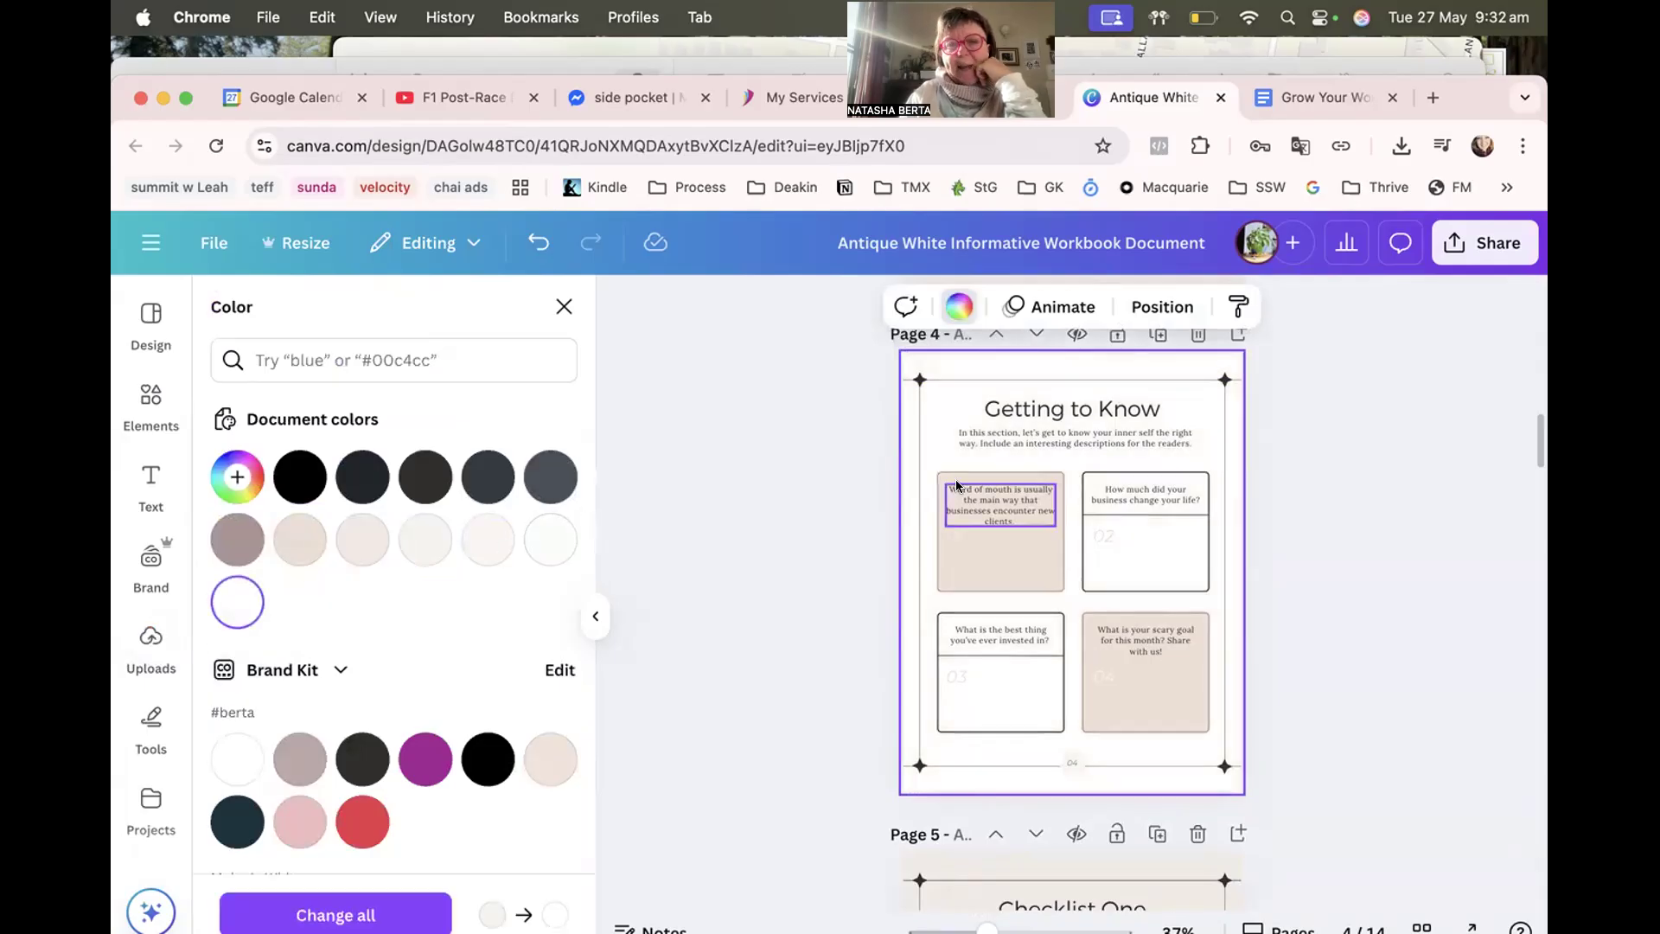
Fill the two beige boxes on page 4, the word of mouth and scary goal boxes, with white (#ffffff).
left_click(985, 552)
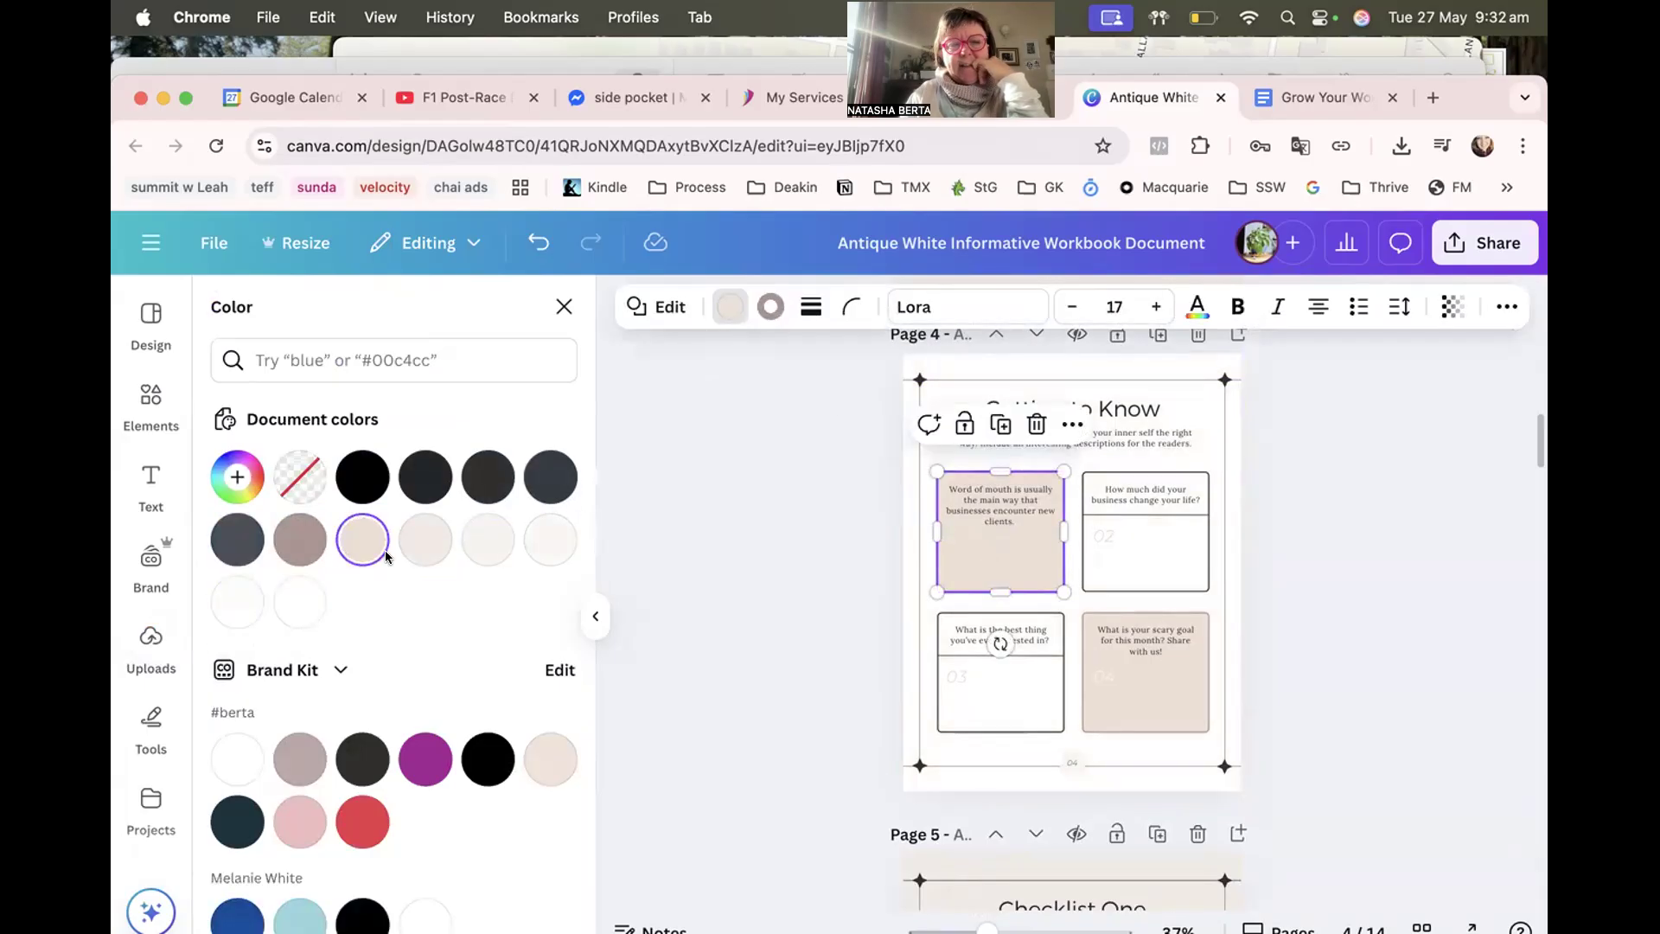
left_click(278, 612)
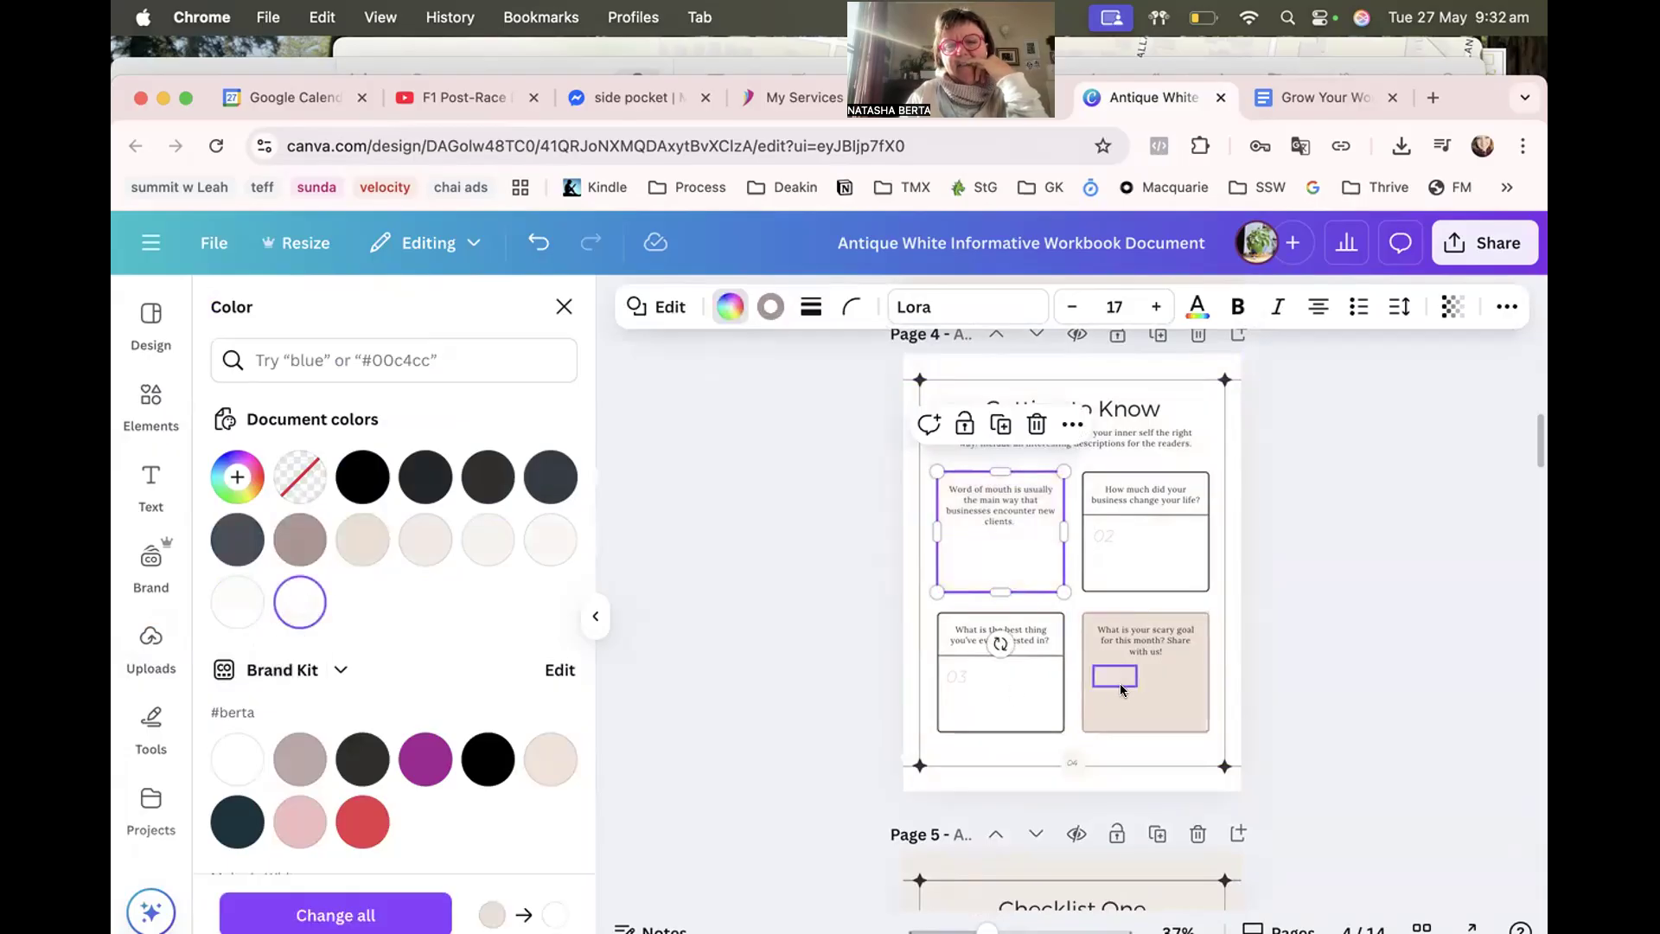
left_click(1083, 689)
left_click(288, 612)
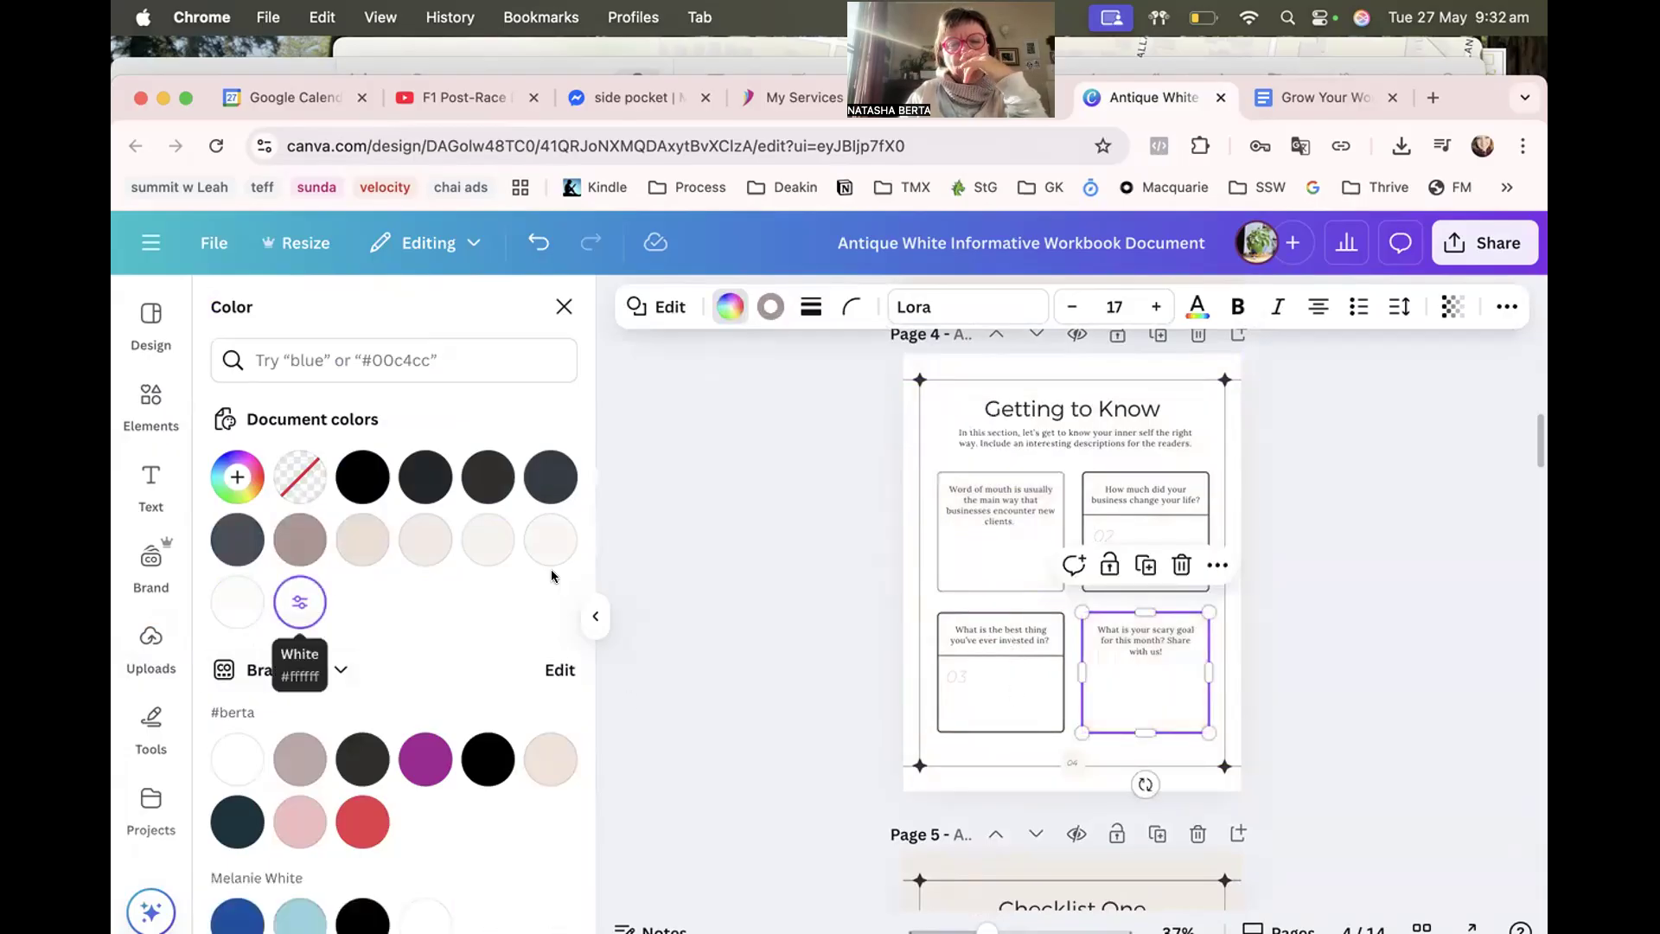
left_click(812, 582)
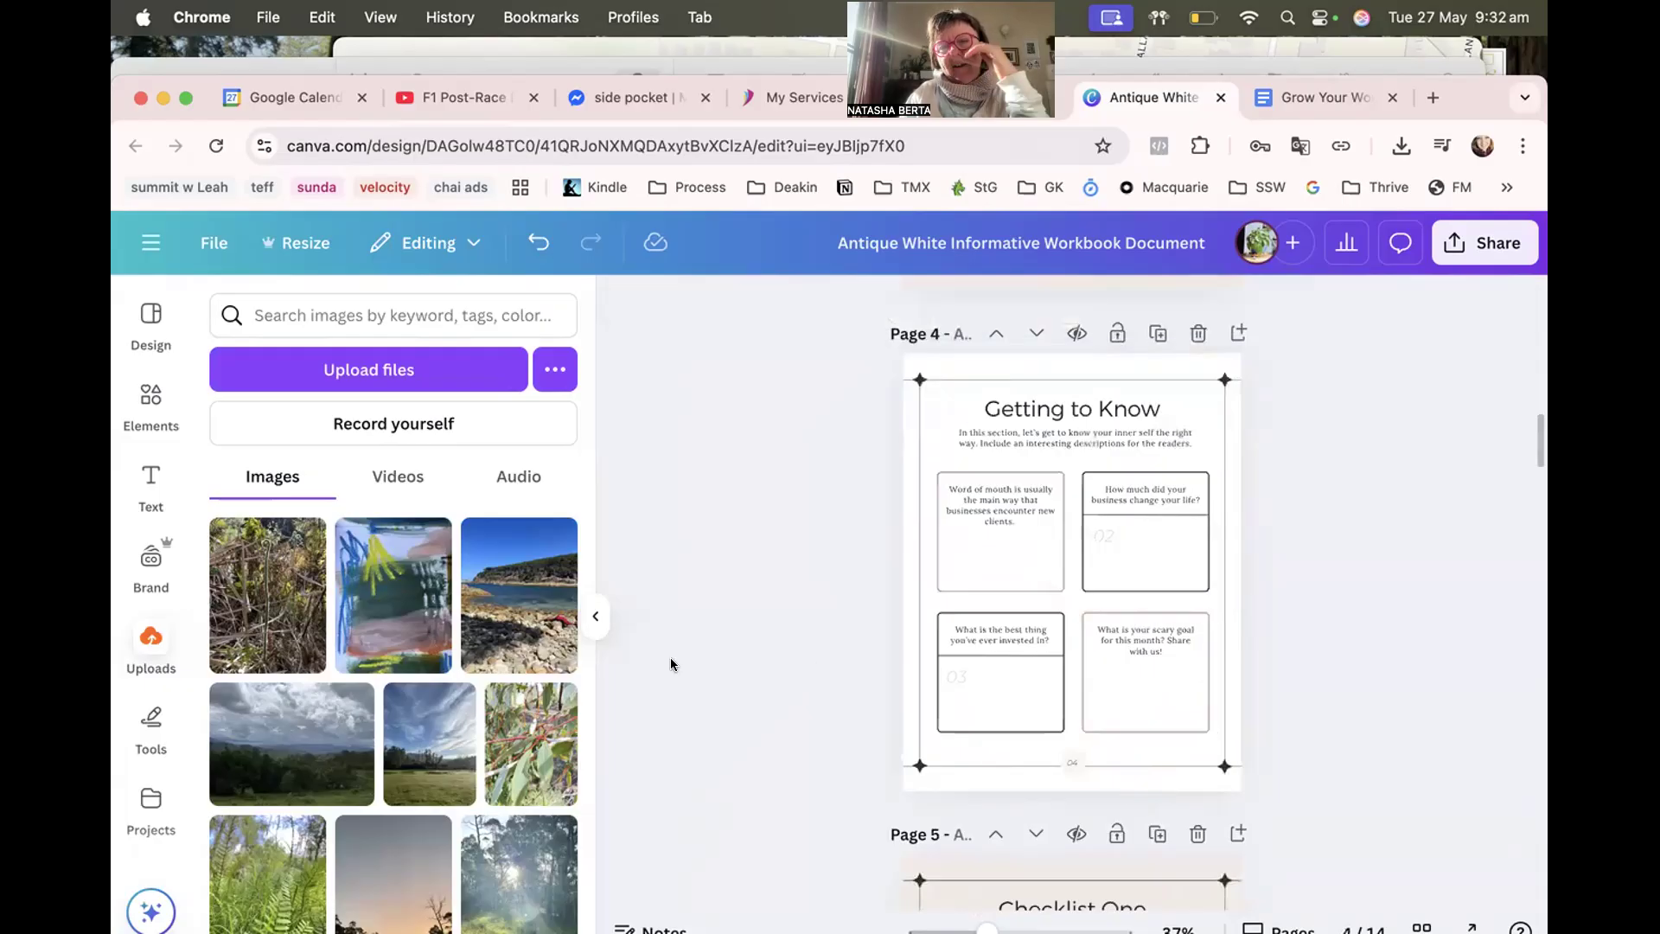
Duplicate page 4, Getting to Know, as a new page directly after it.
scroll(671, 659, "up", 3)
scroll(671, 660, "down", 5)
left_click(1037, 411)
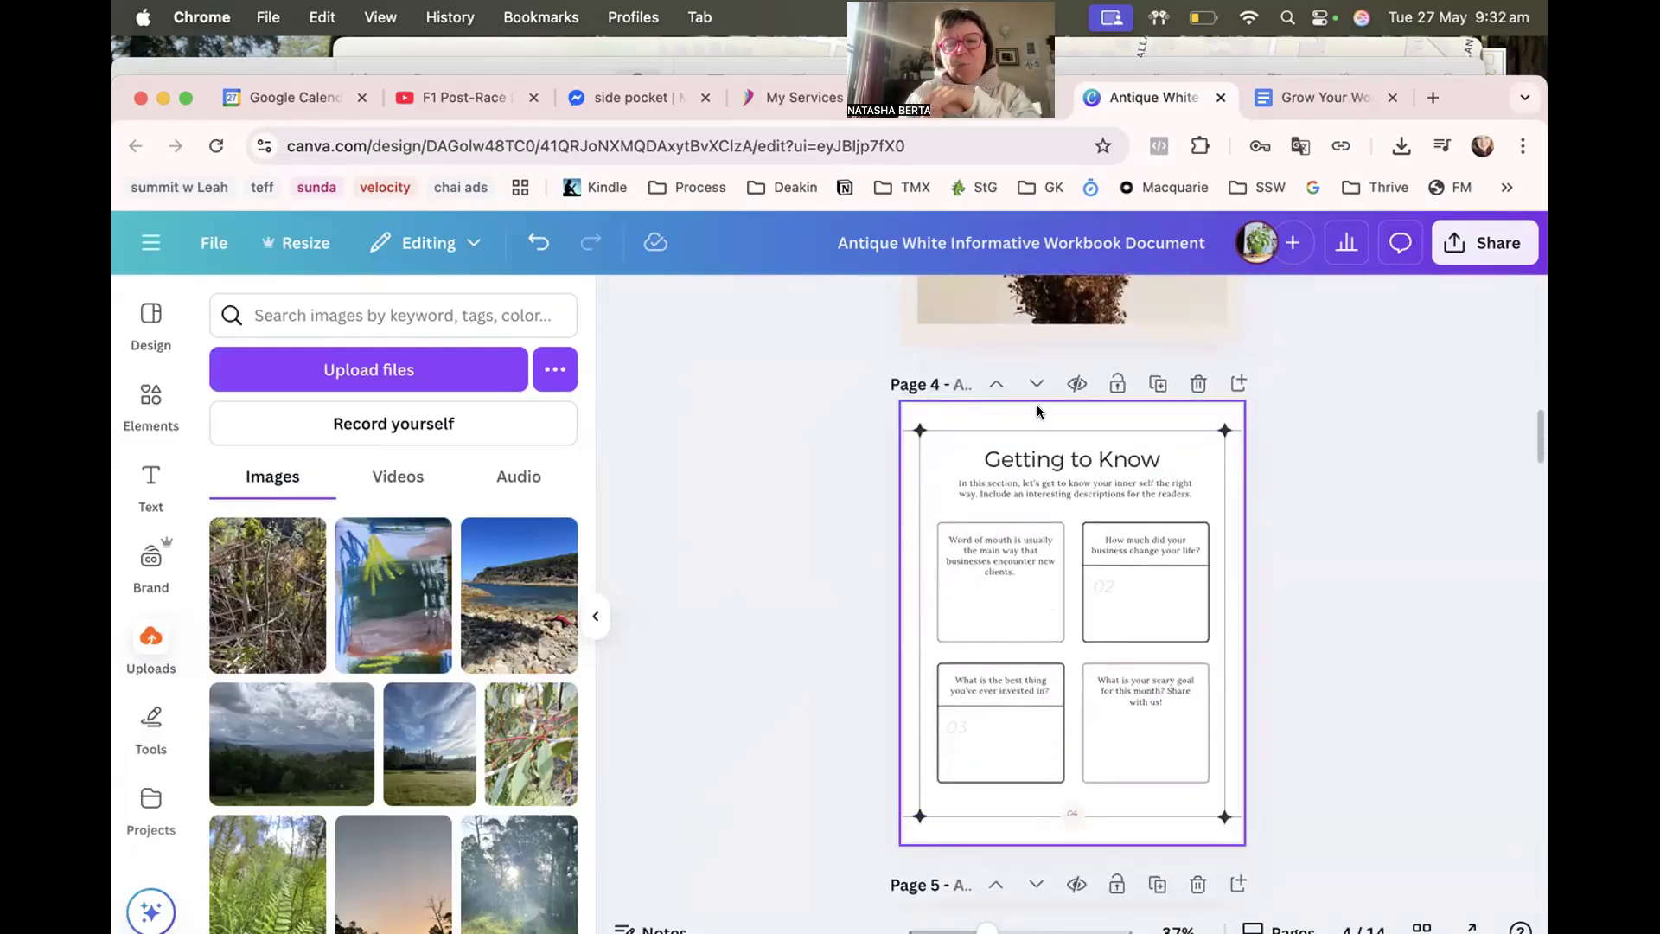
left_click(1154, 386)
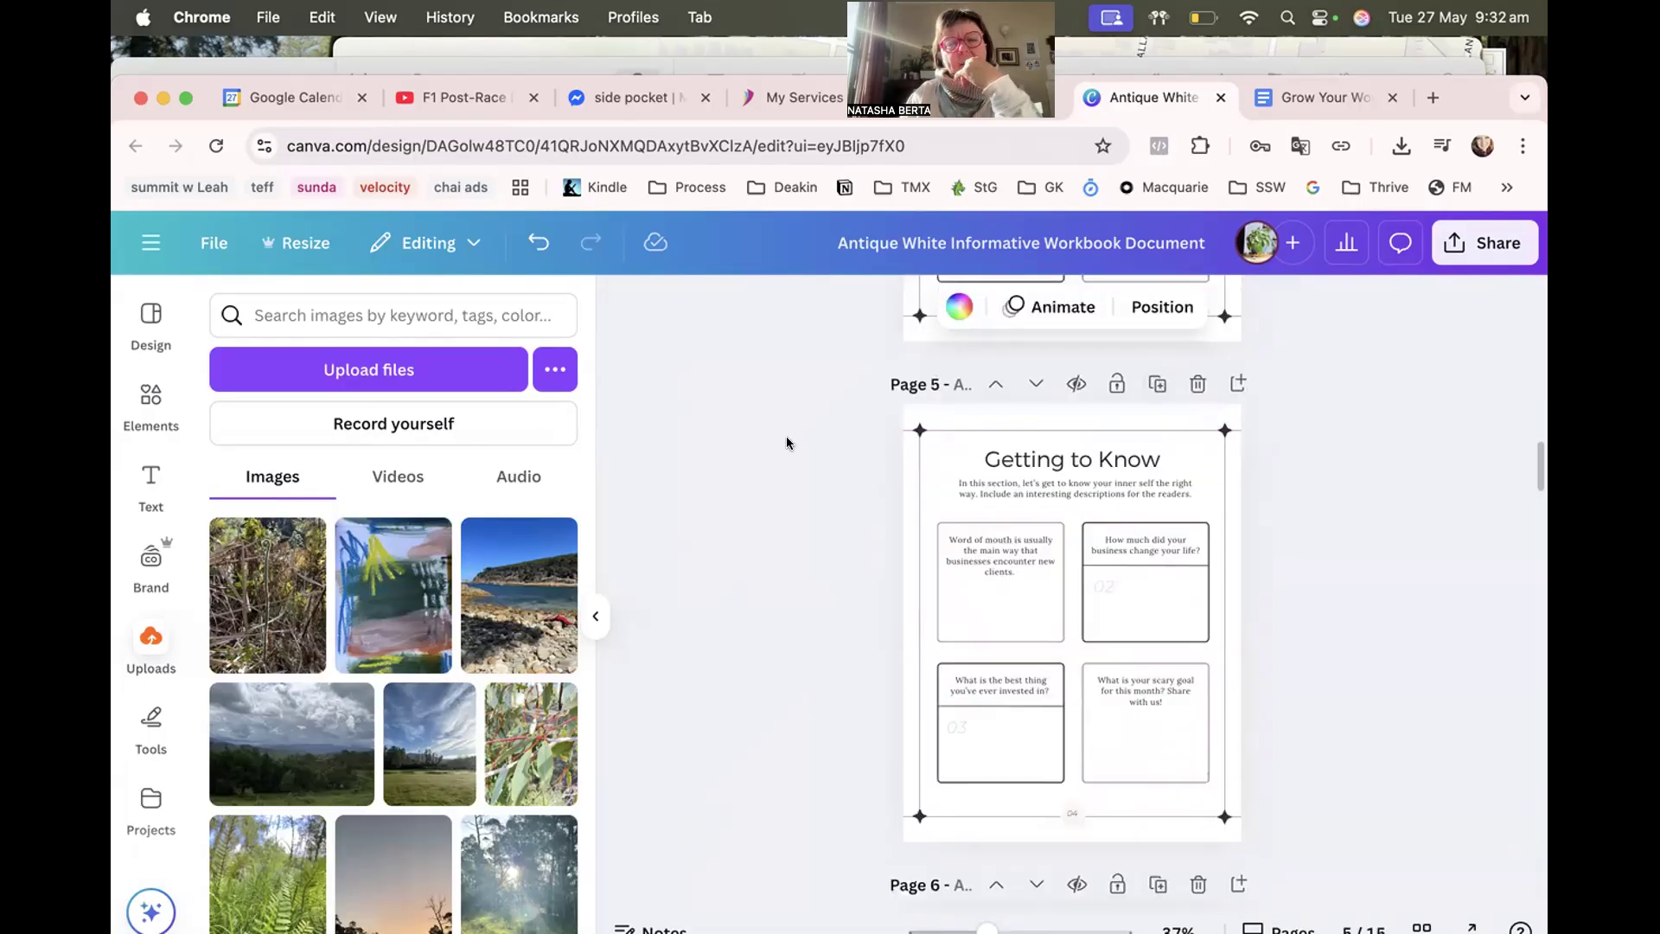
Move the duplicated Getting to Know page down through the workbook until it is the last page, page 15.
left_click(1036, 384)
left_click(1035, 383)
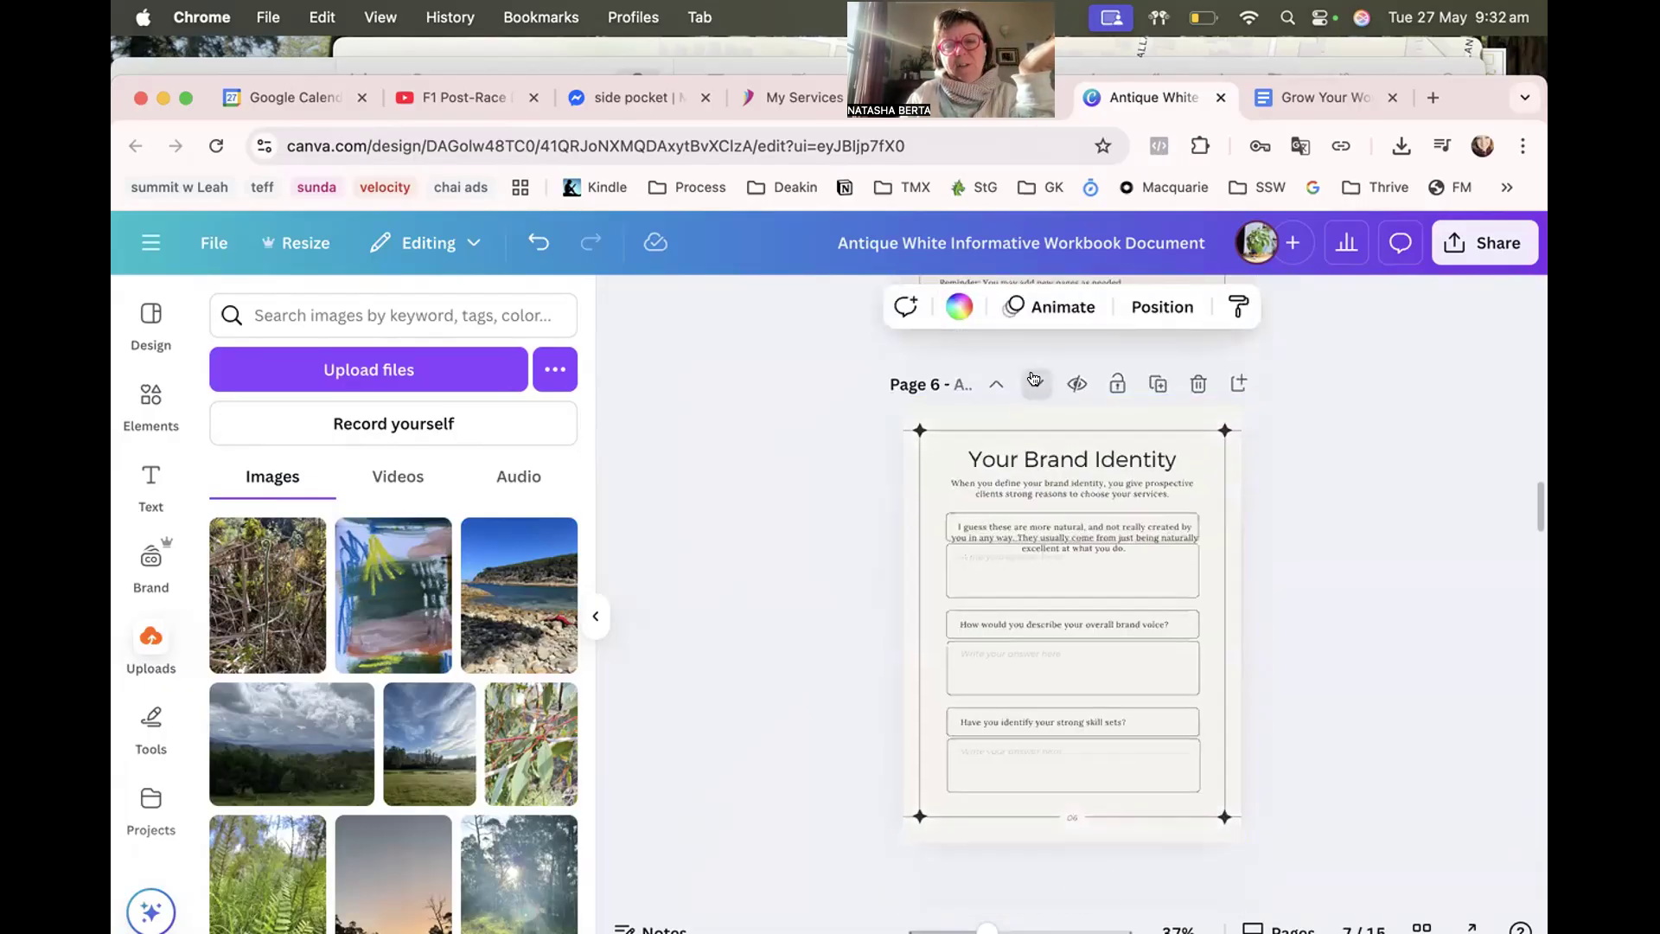
left_click(1035, 383)
left_click(1034, 380)
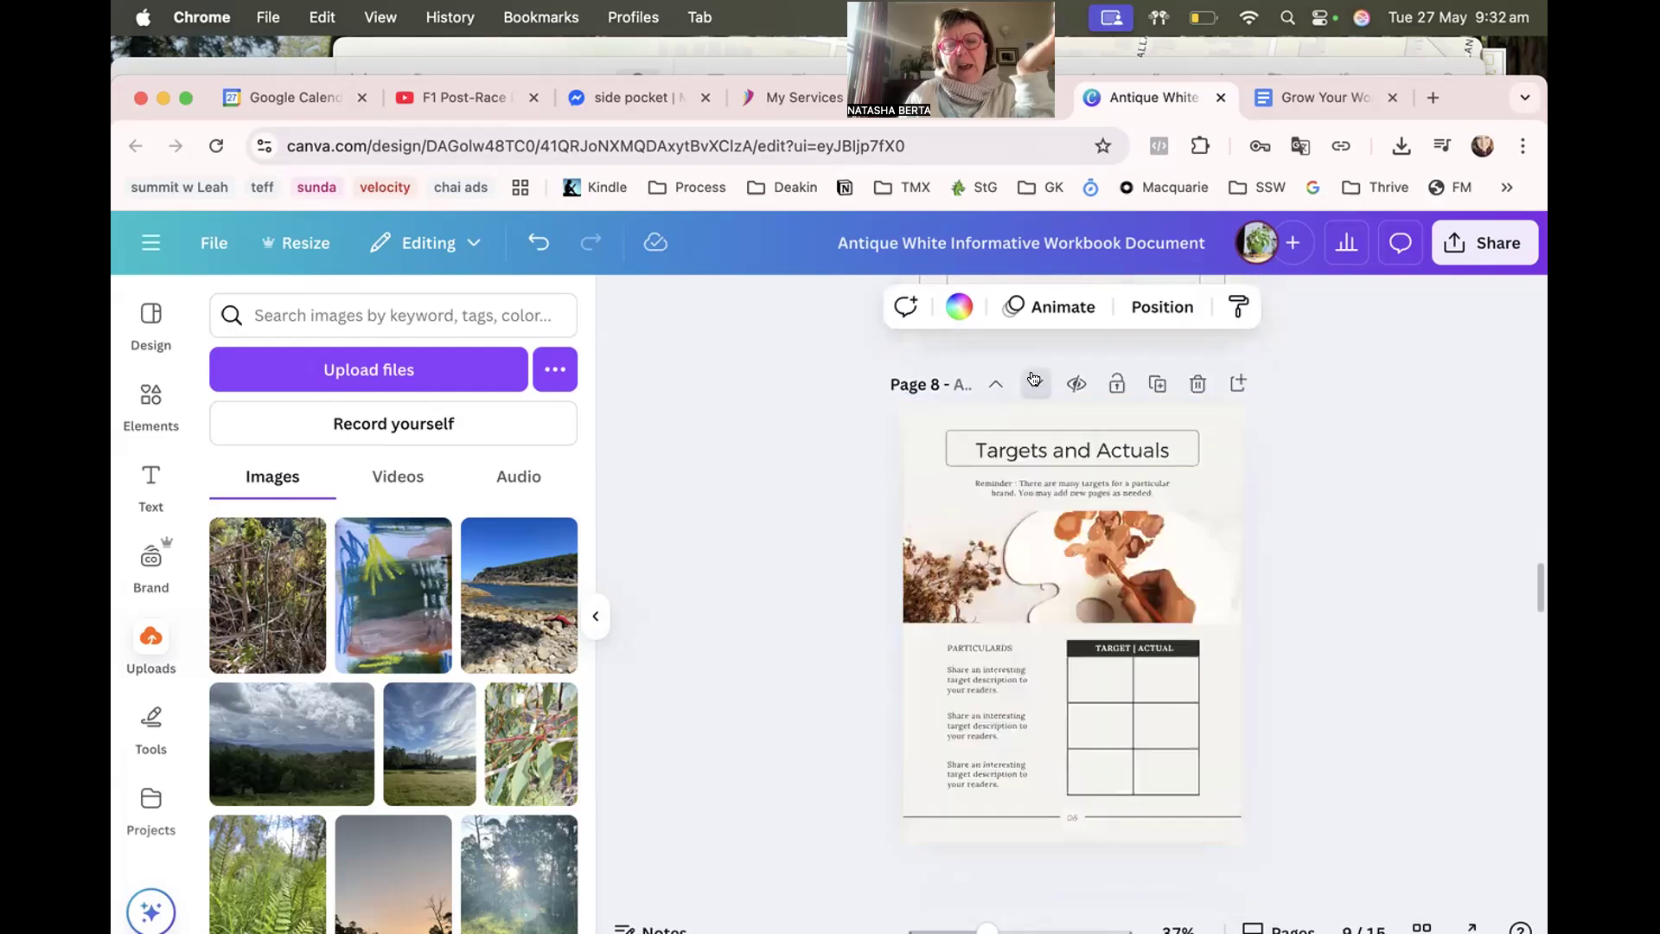
left_click(1035, 383)
left_click(1035, 383)
left_click(1035, 383)
left_click(1035, 383)
left_click(1035, 383)
left_click(1035, 383)
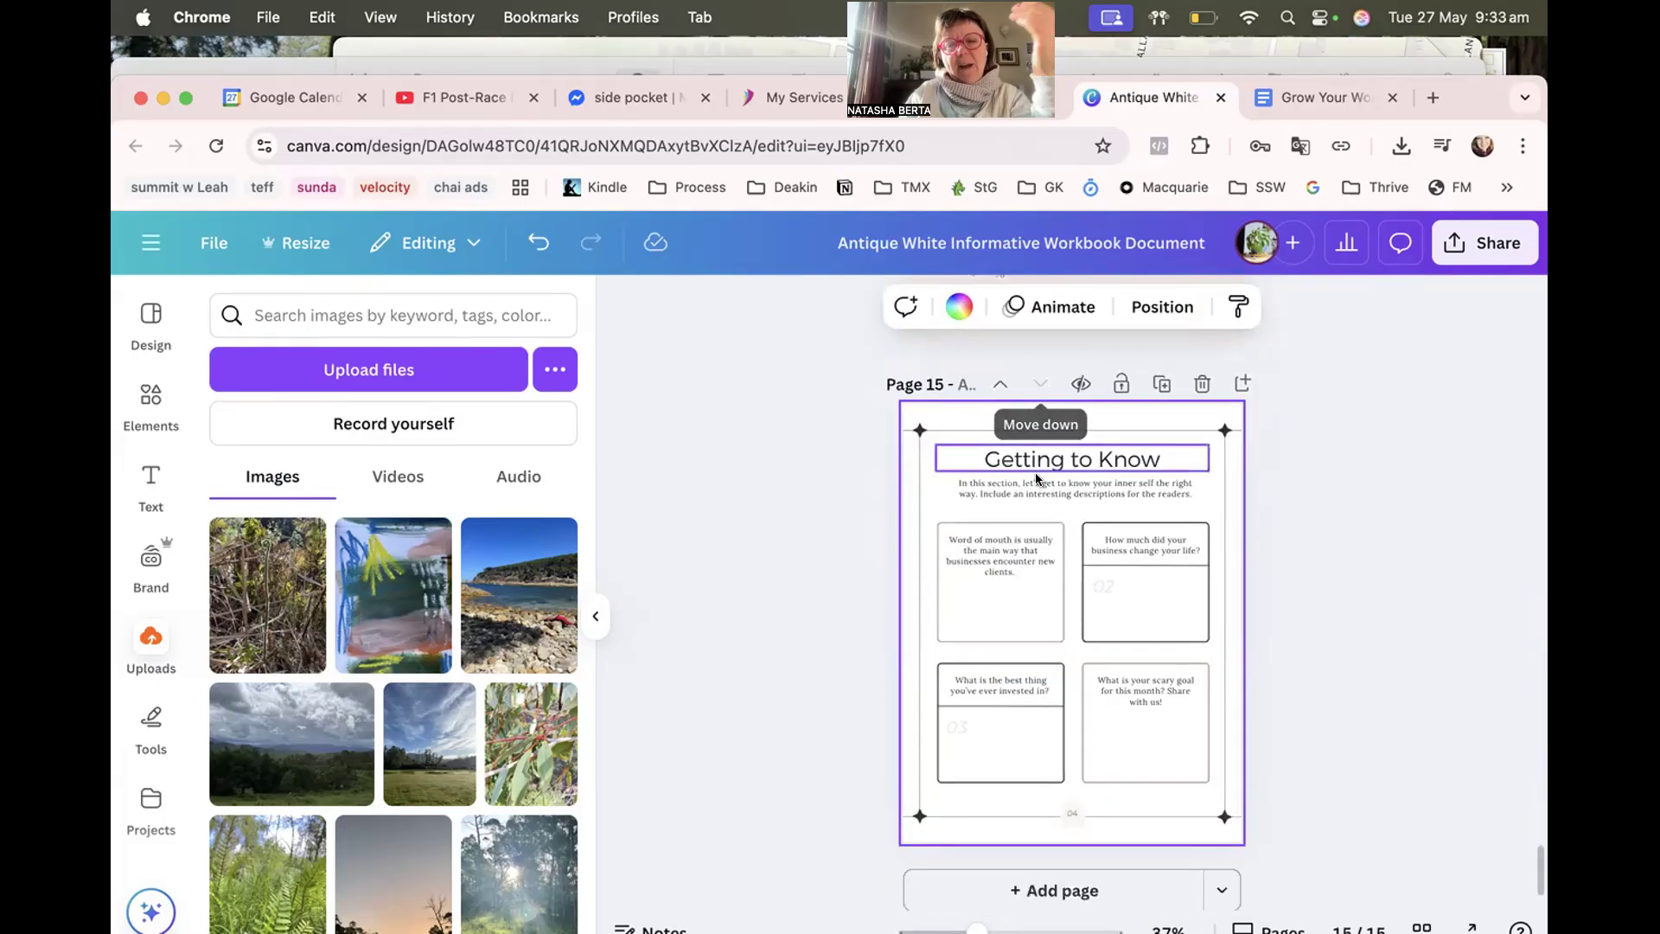
Download pages 1–15 of the workbook as a PDF Print file with the RGB colour profile.
scroll(1035, 474, "up", 10)
scroll(1036, 473, "up", 3)
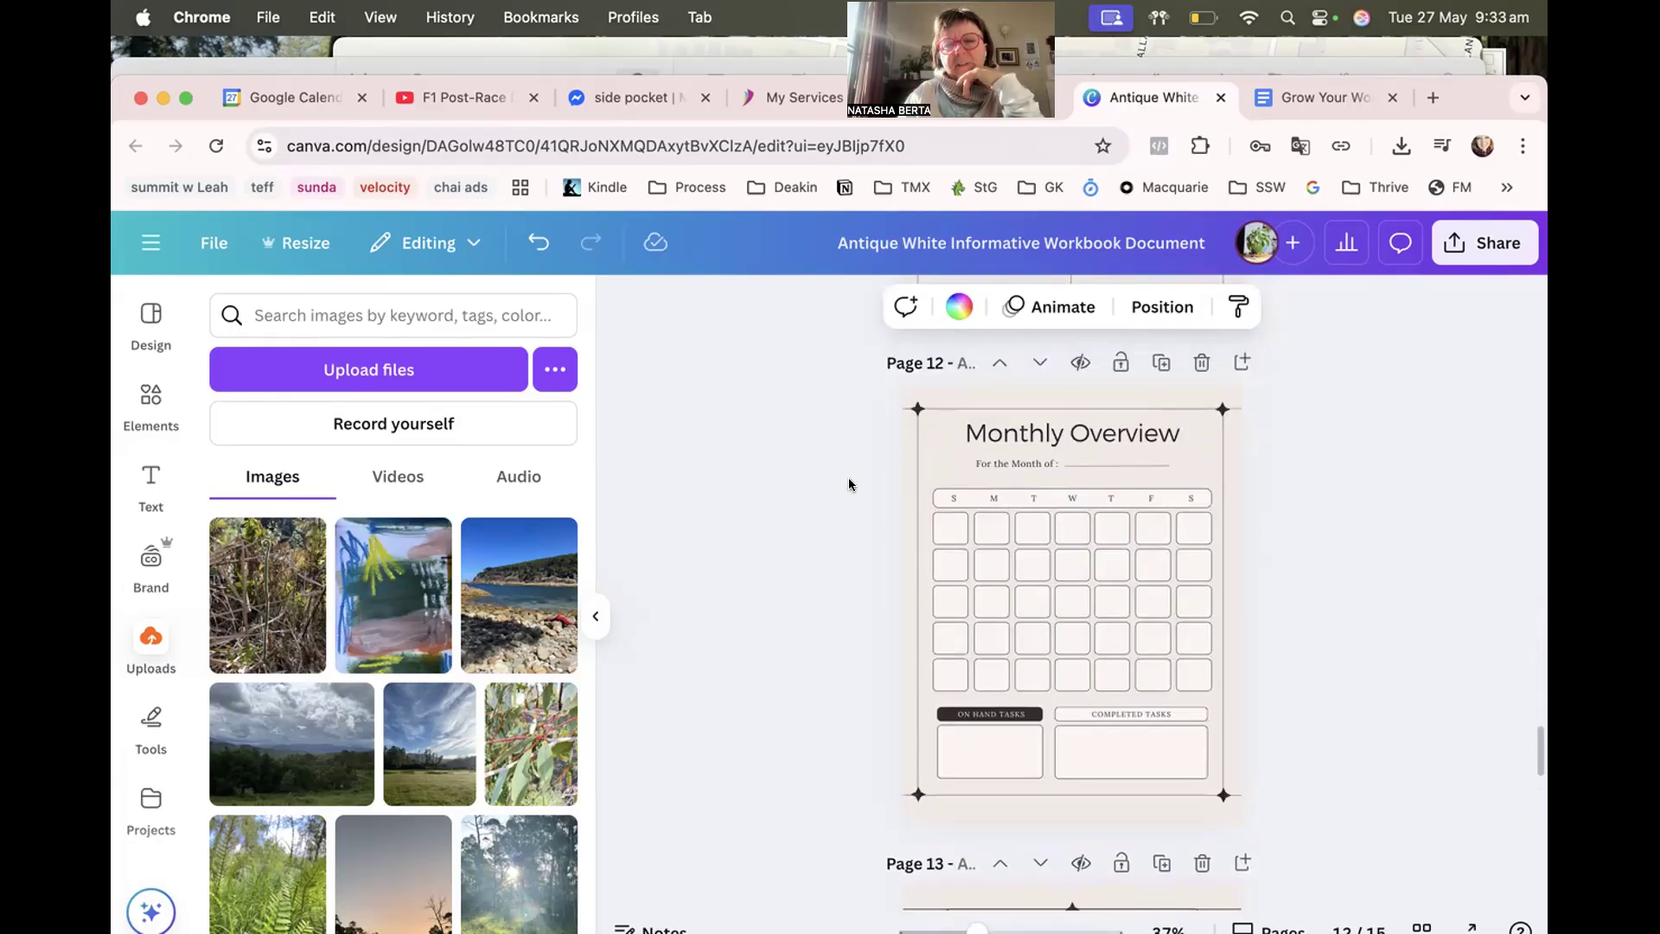
scroll(852, 473, "up", 15)
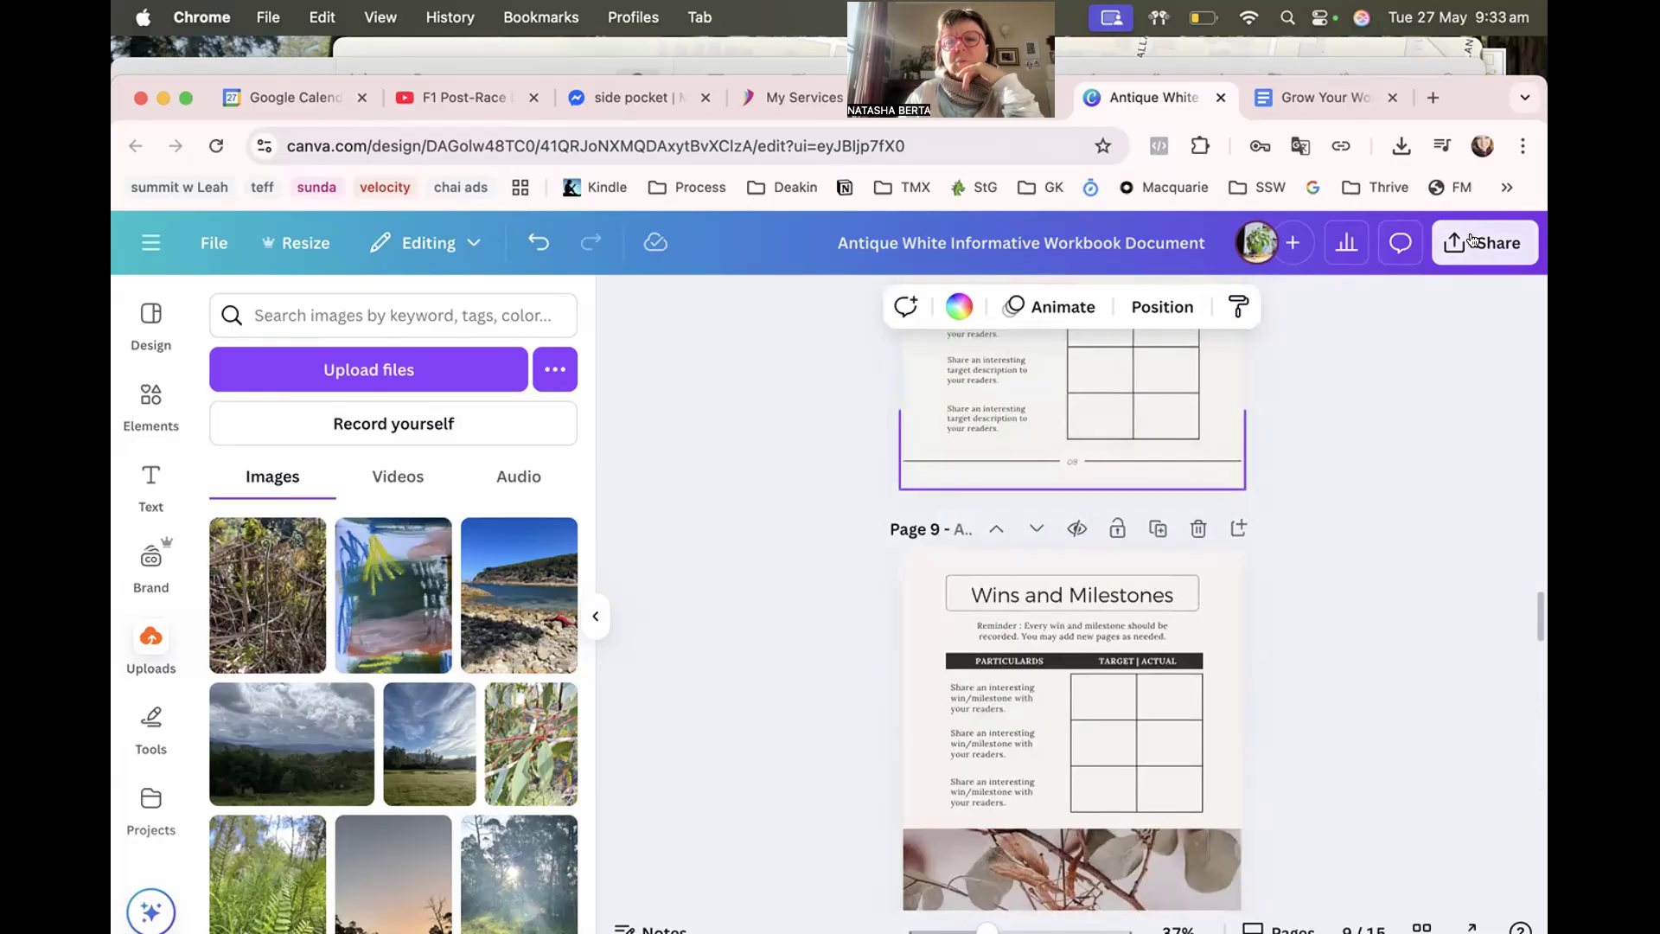
left_click(1472, 240)
left_click(1138, 703)
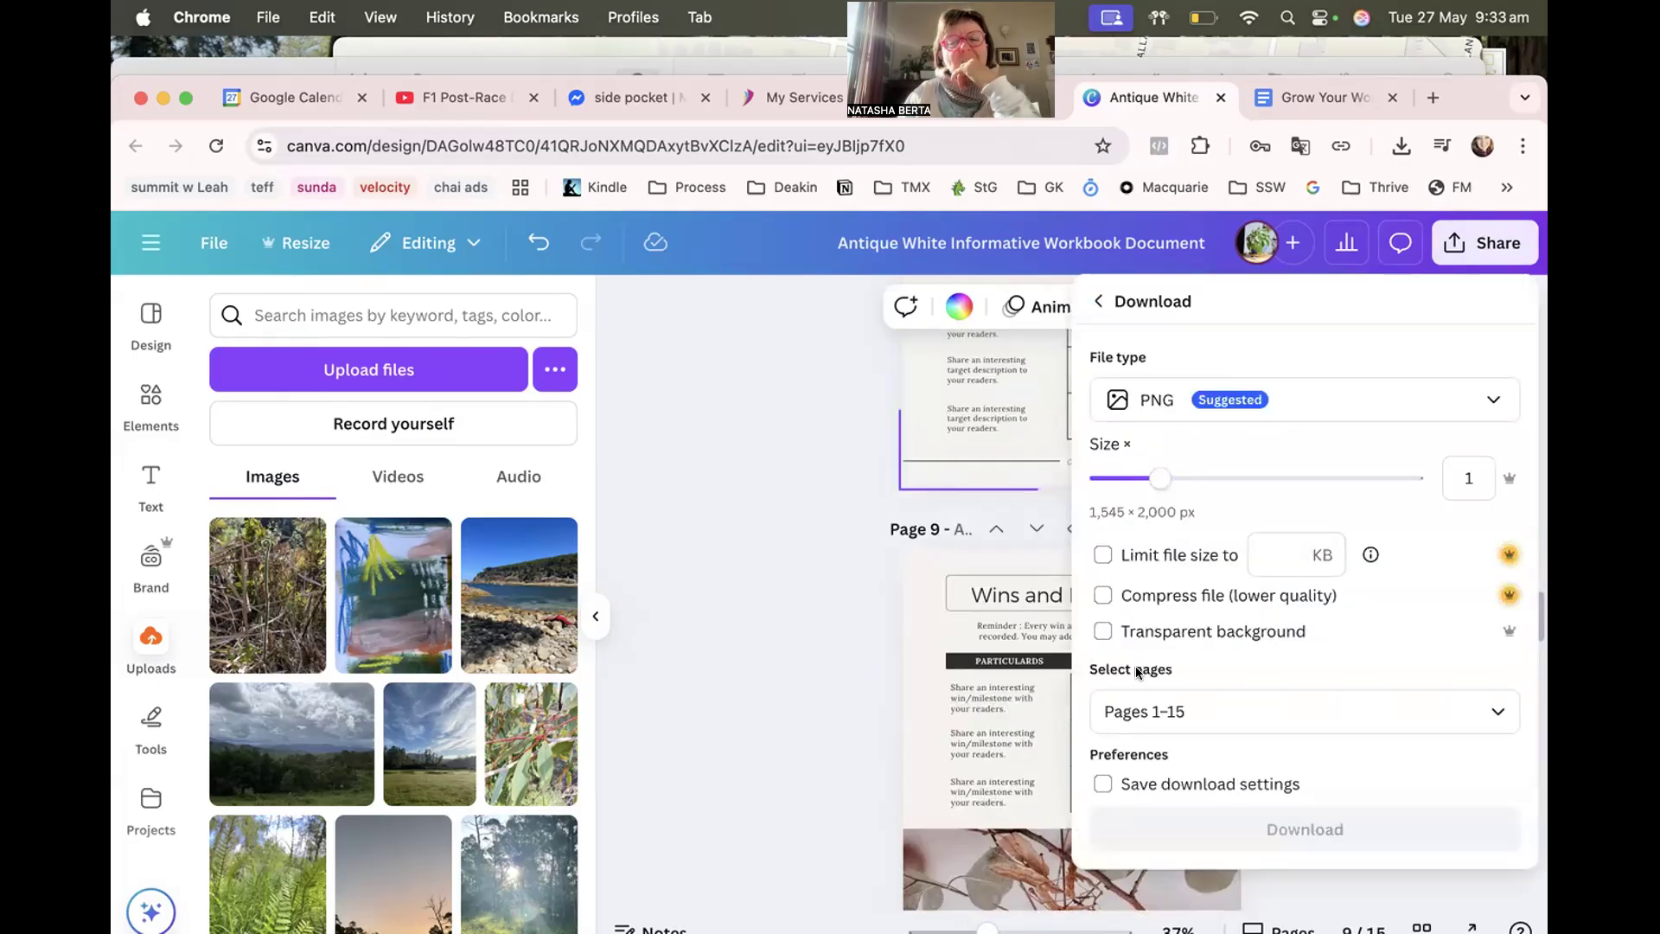
left_click(1131, 397)
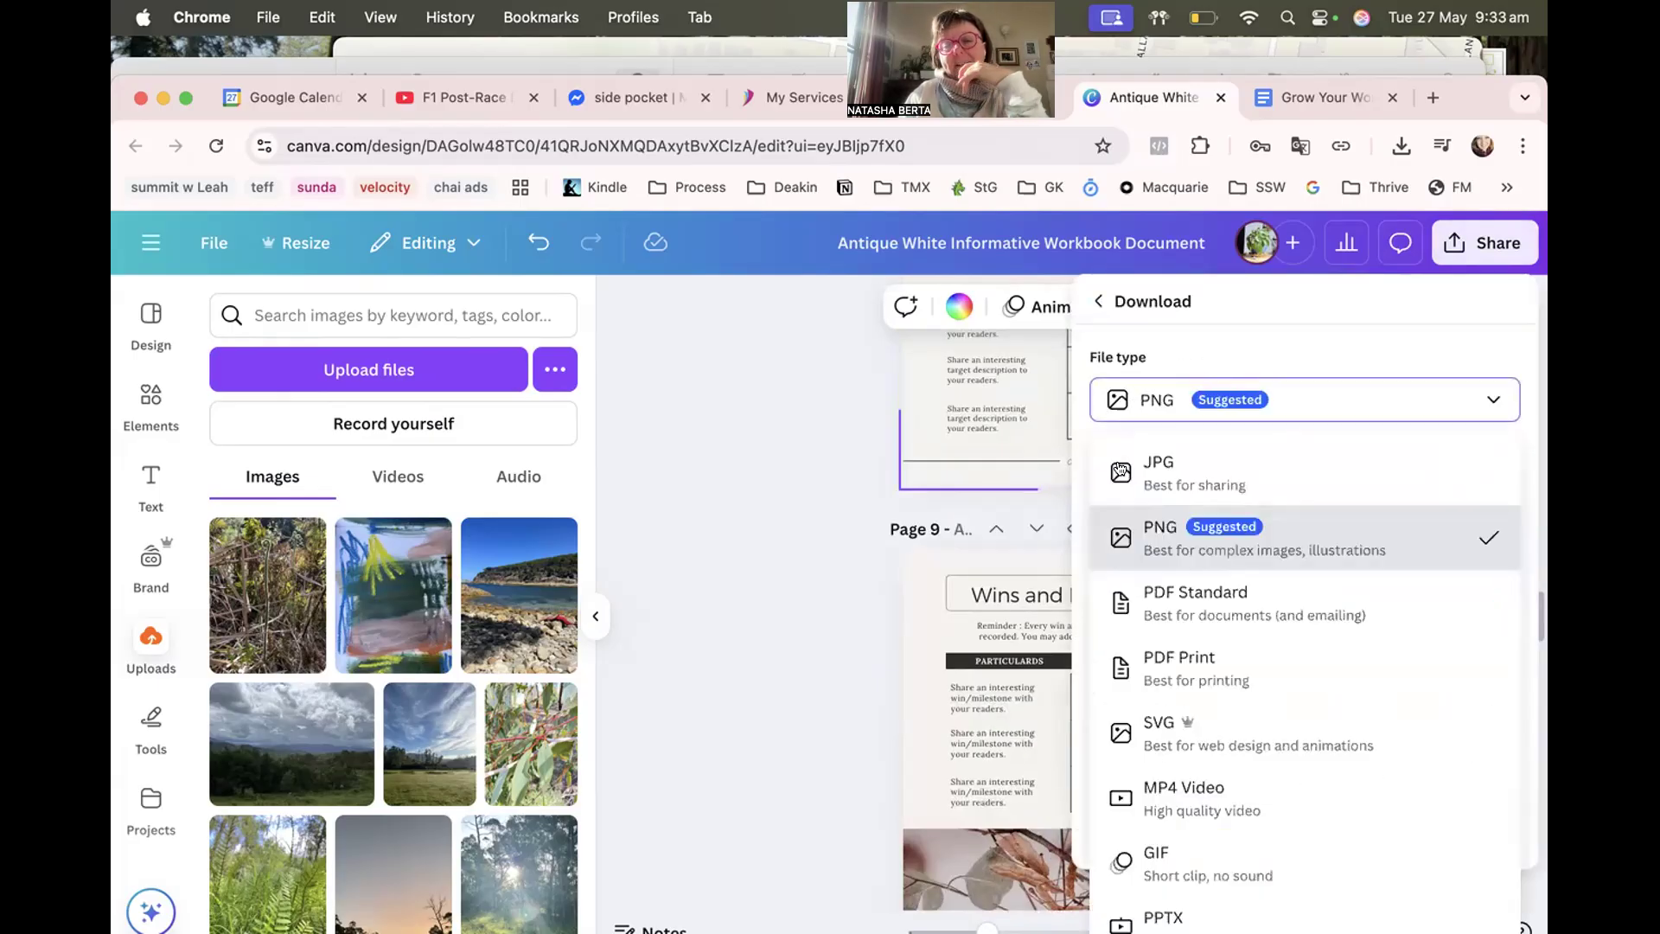
left_click(1136, 662)
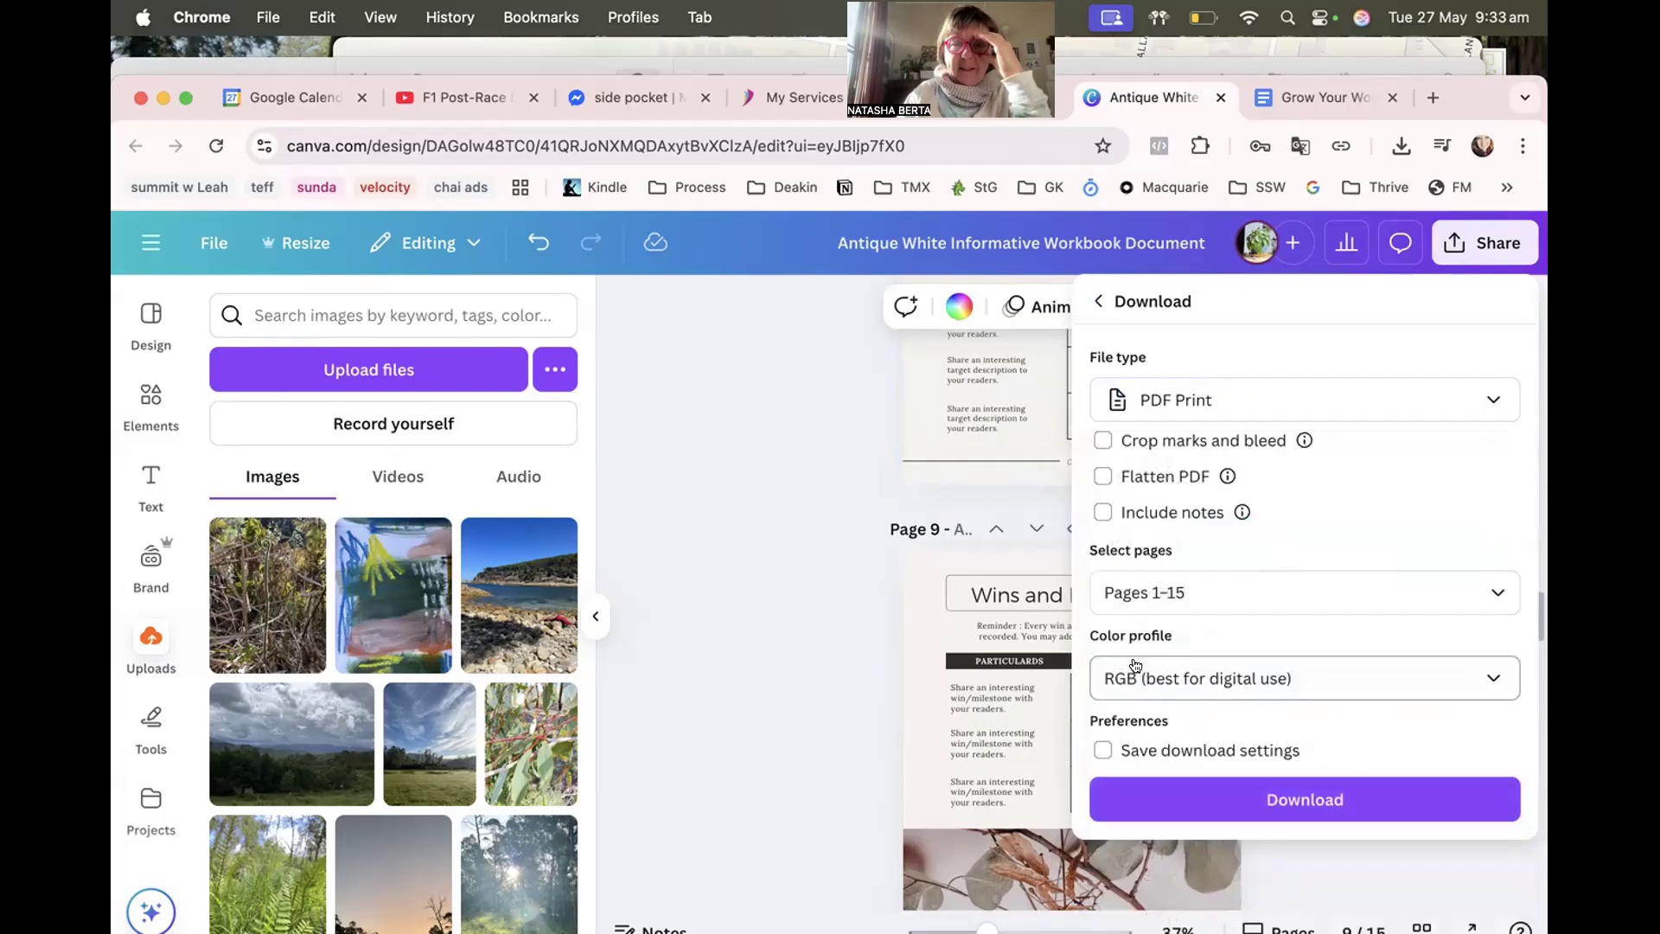
left_click(1264, 793)
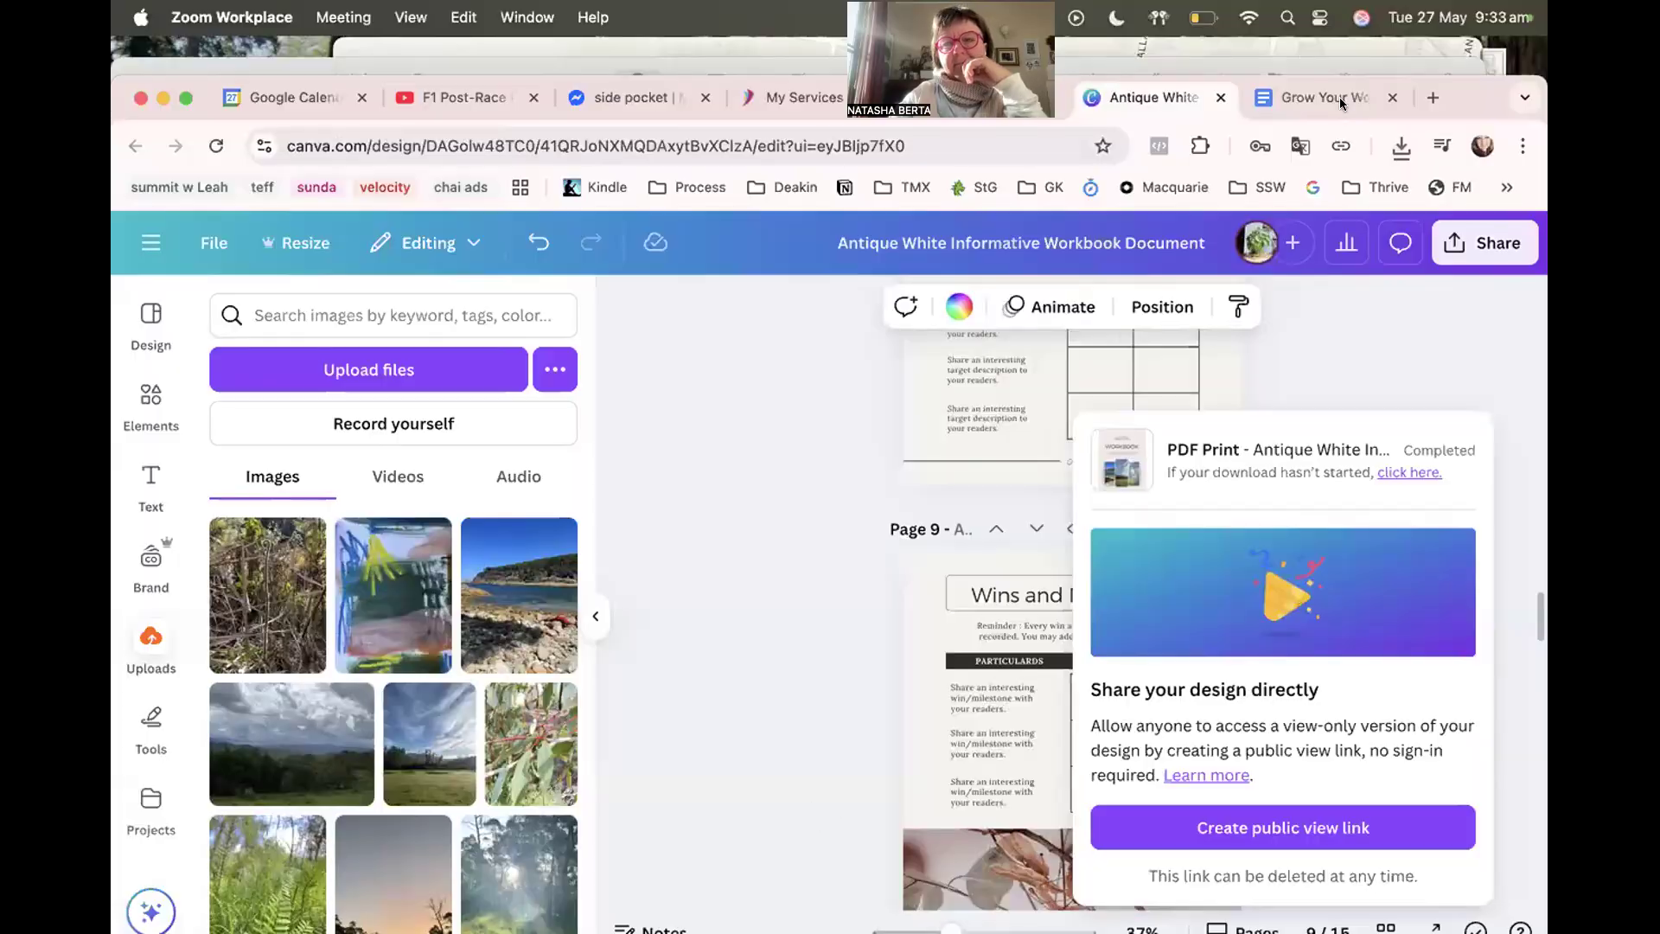
Open Google Drive in a new browser tab and upload "Antique White Informative Workbook Document.pdf" from Downloads to My Drive.
left_click(1433, 97)
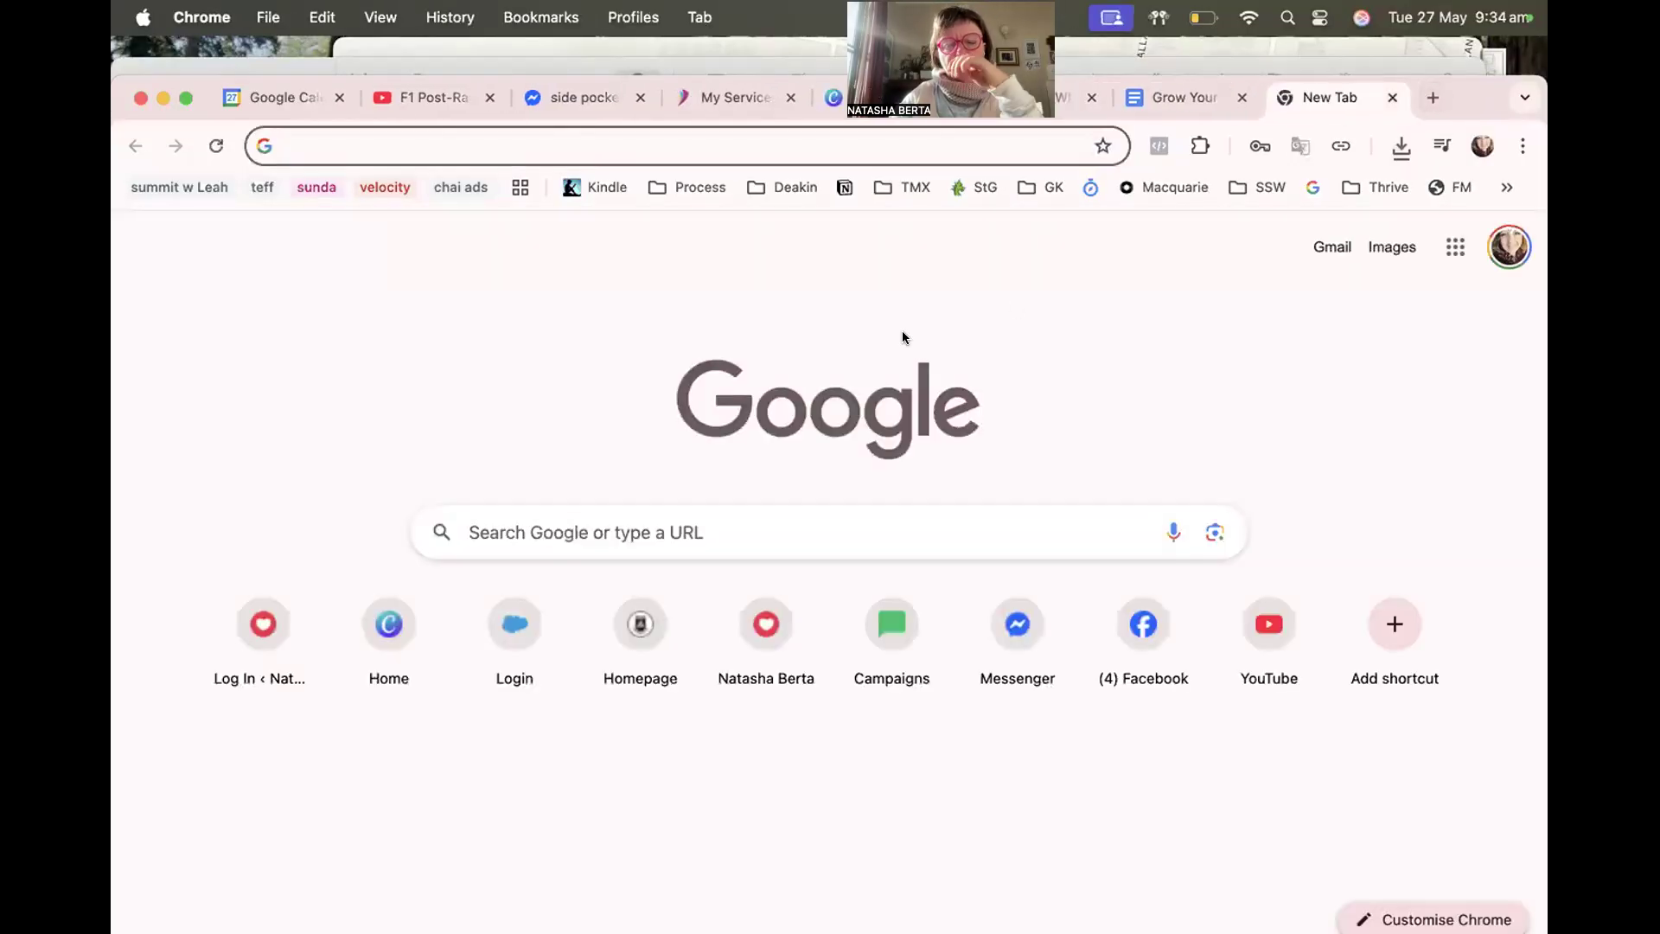
type("drive")
key("Return")
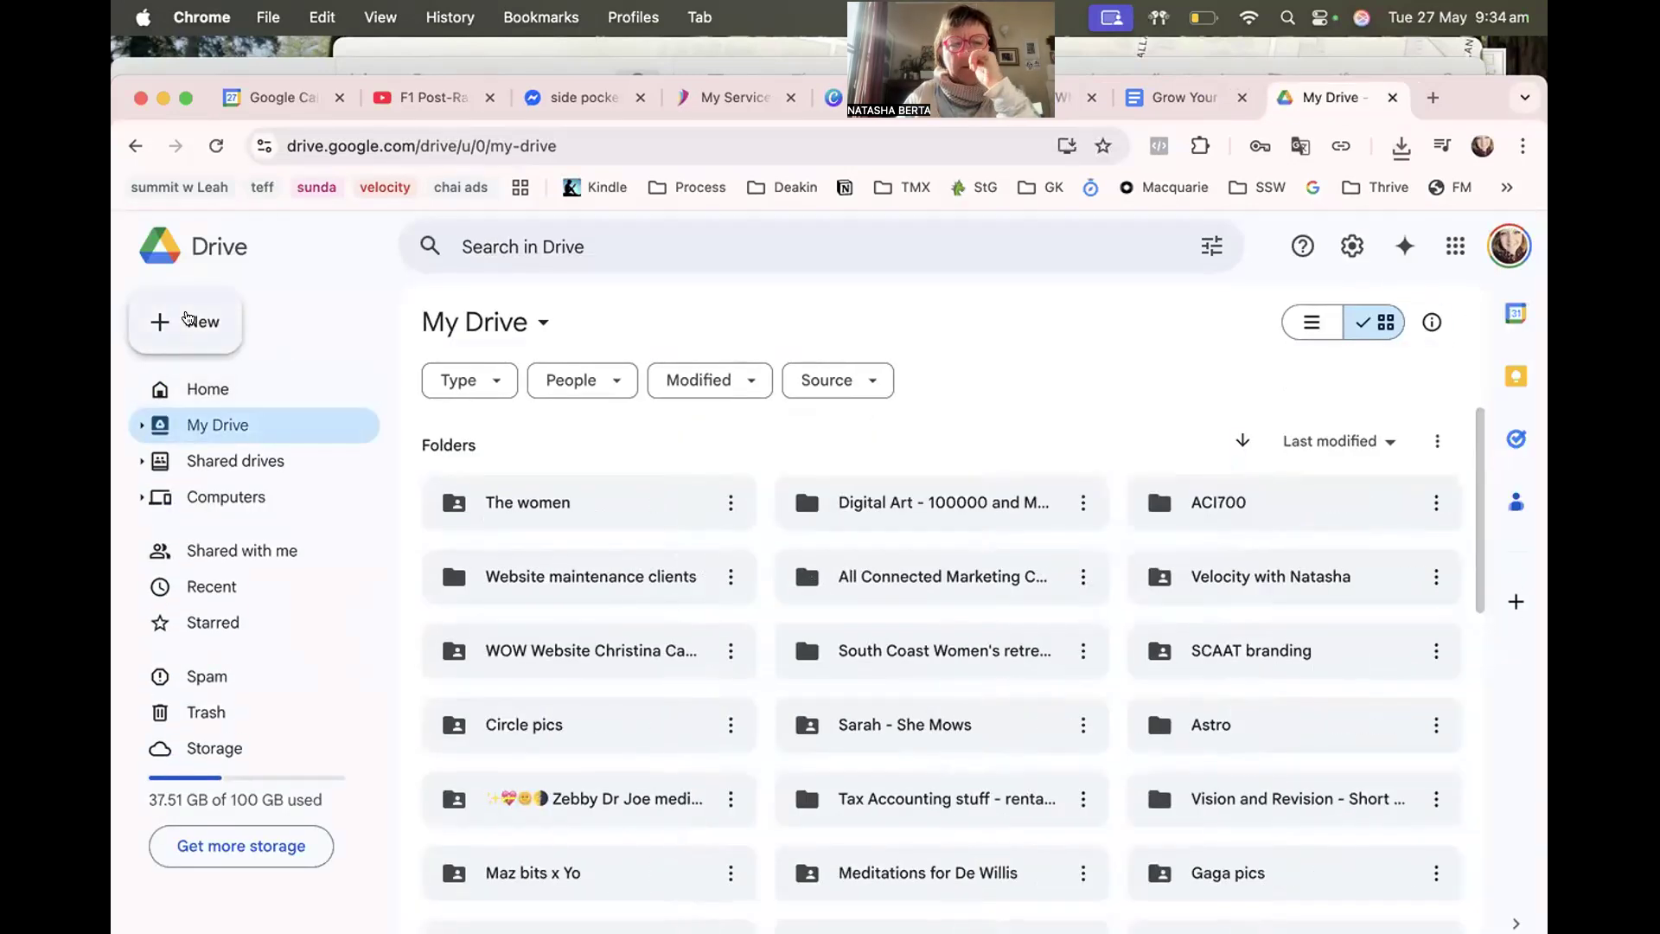
left_click(188, 323)
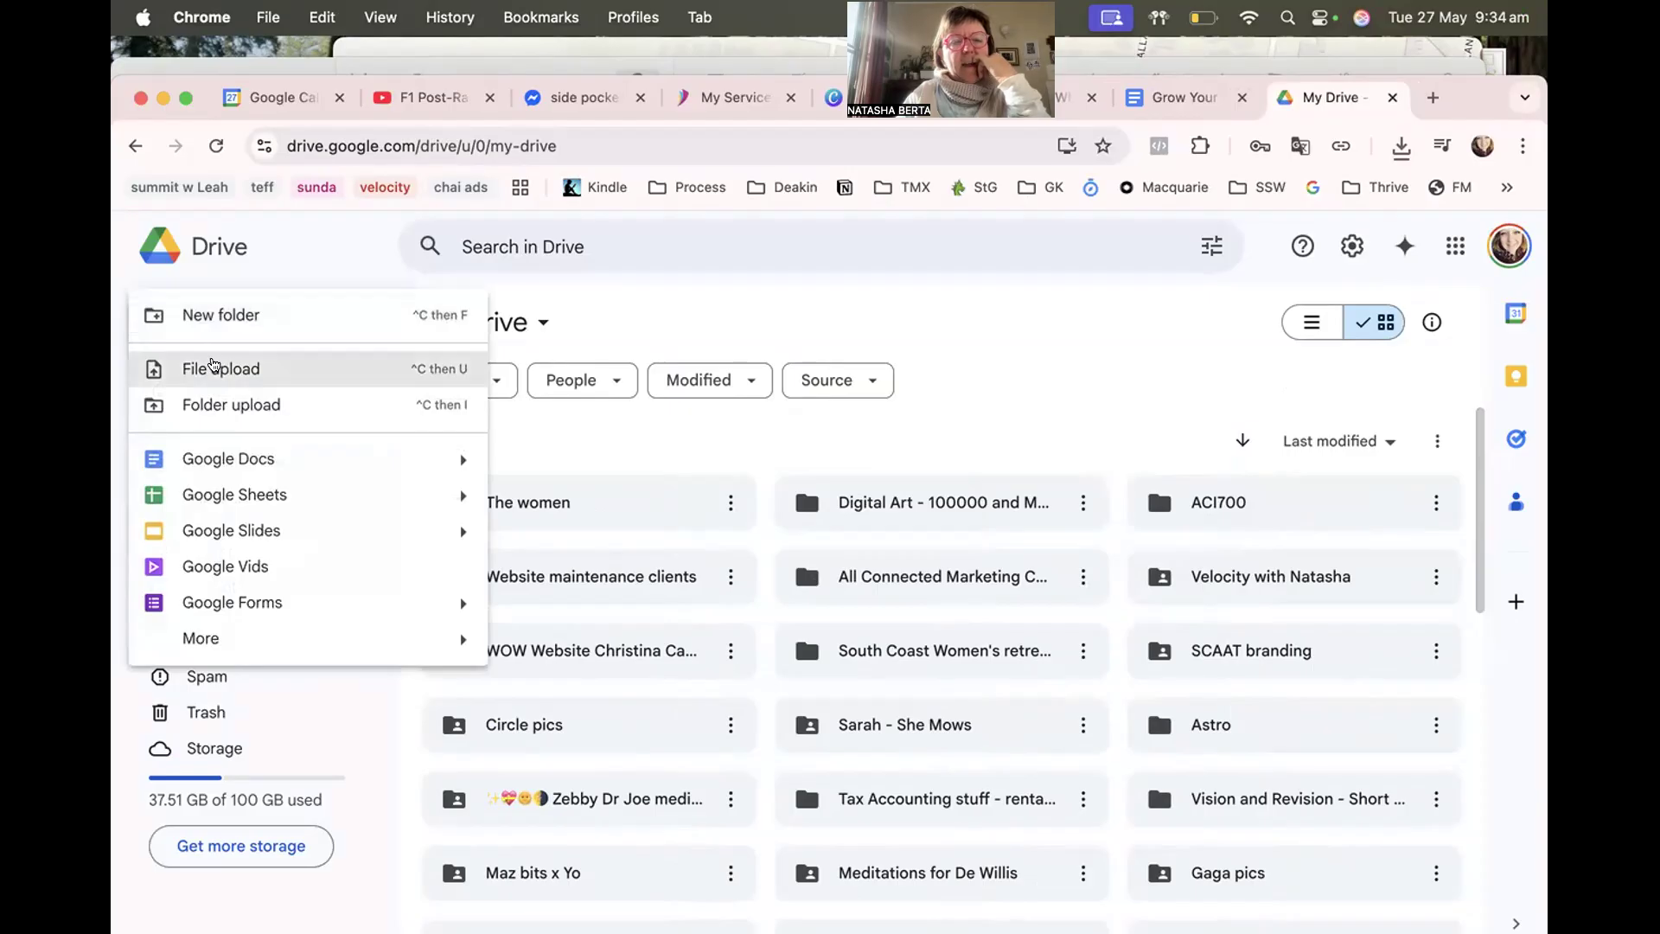
left_click(214, 364)
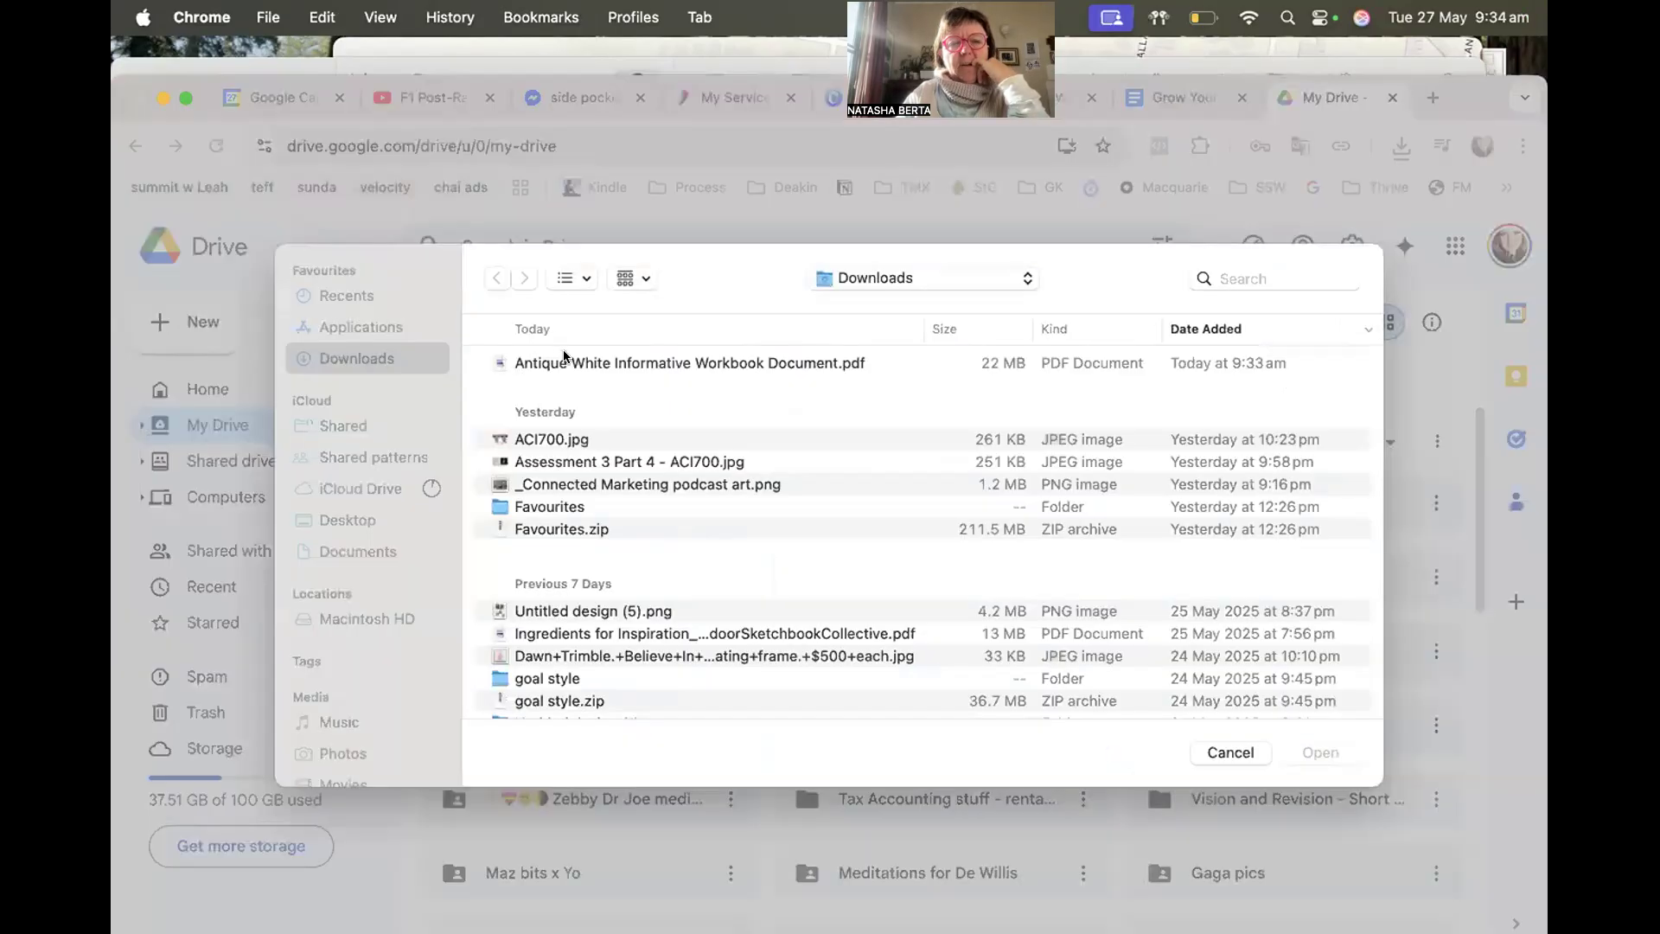
left_click(568, 361)
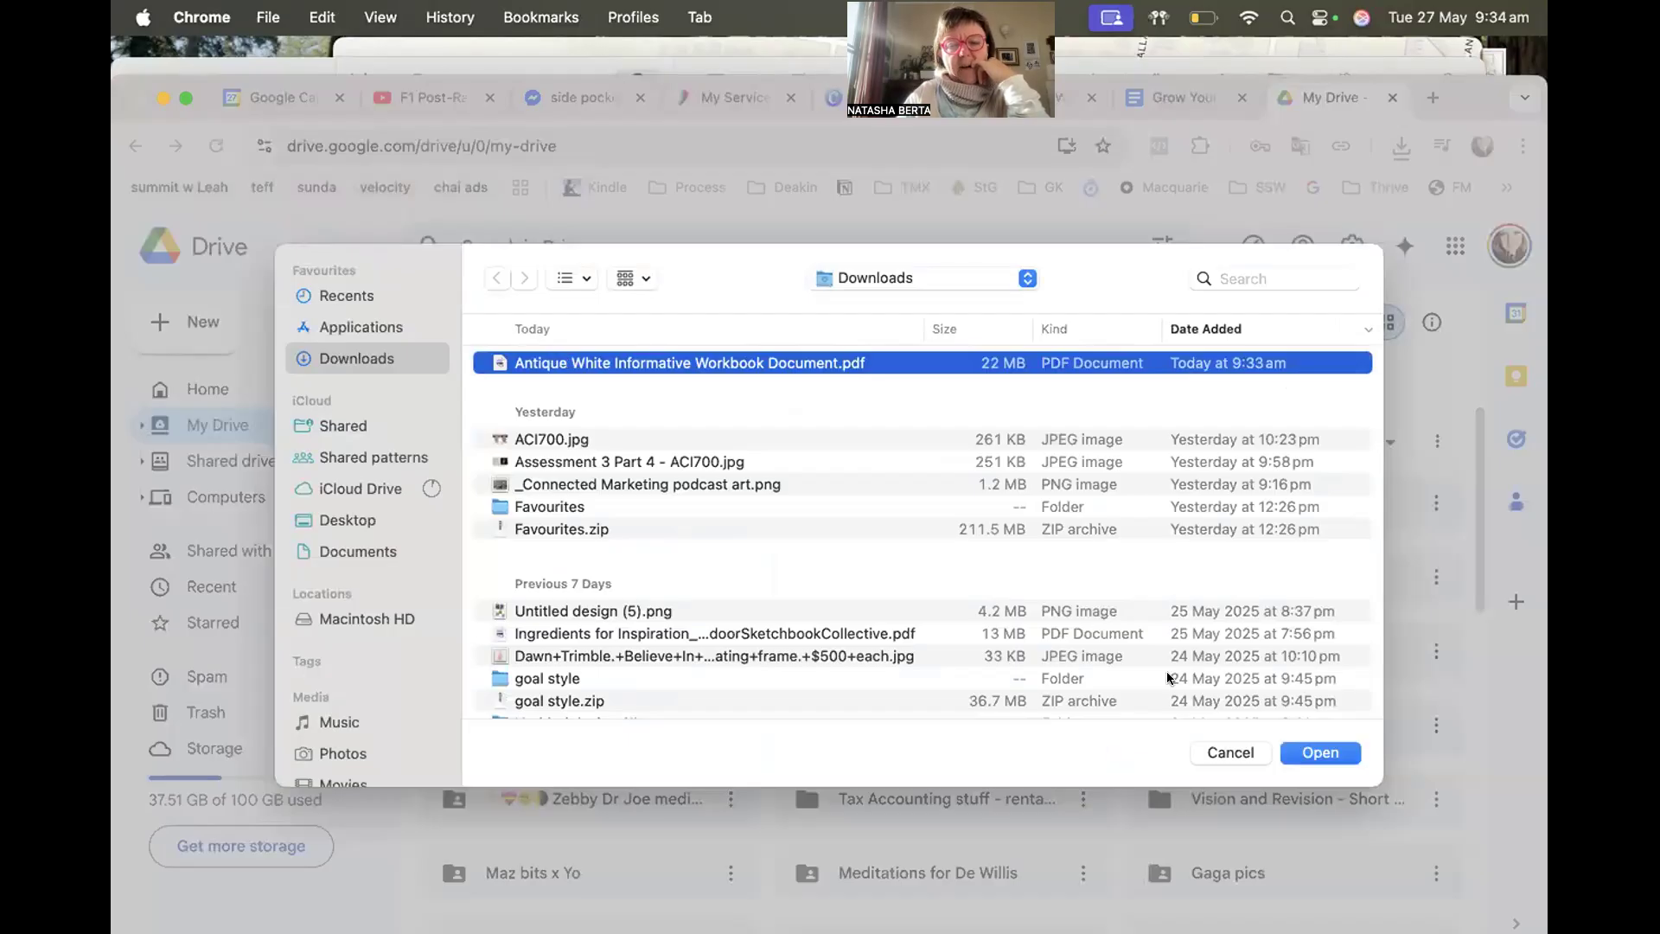
left_click(1318, 751)
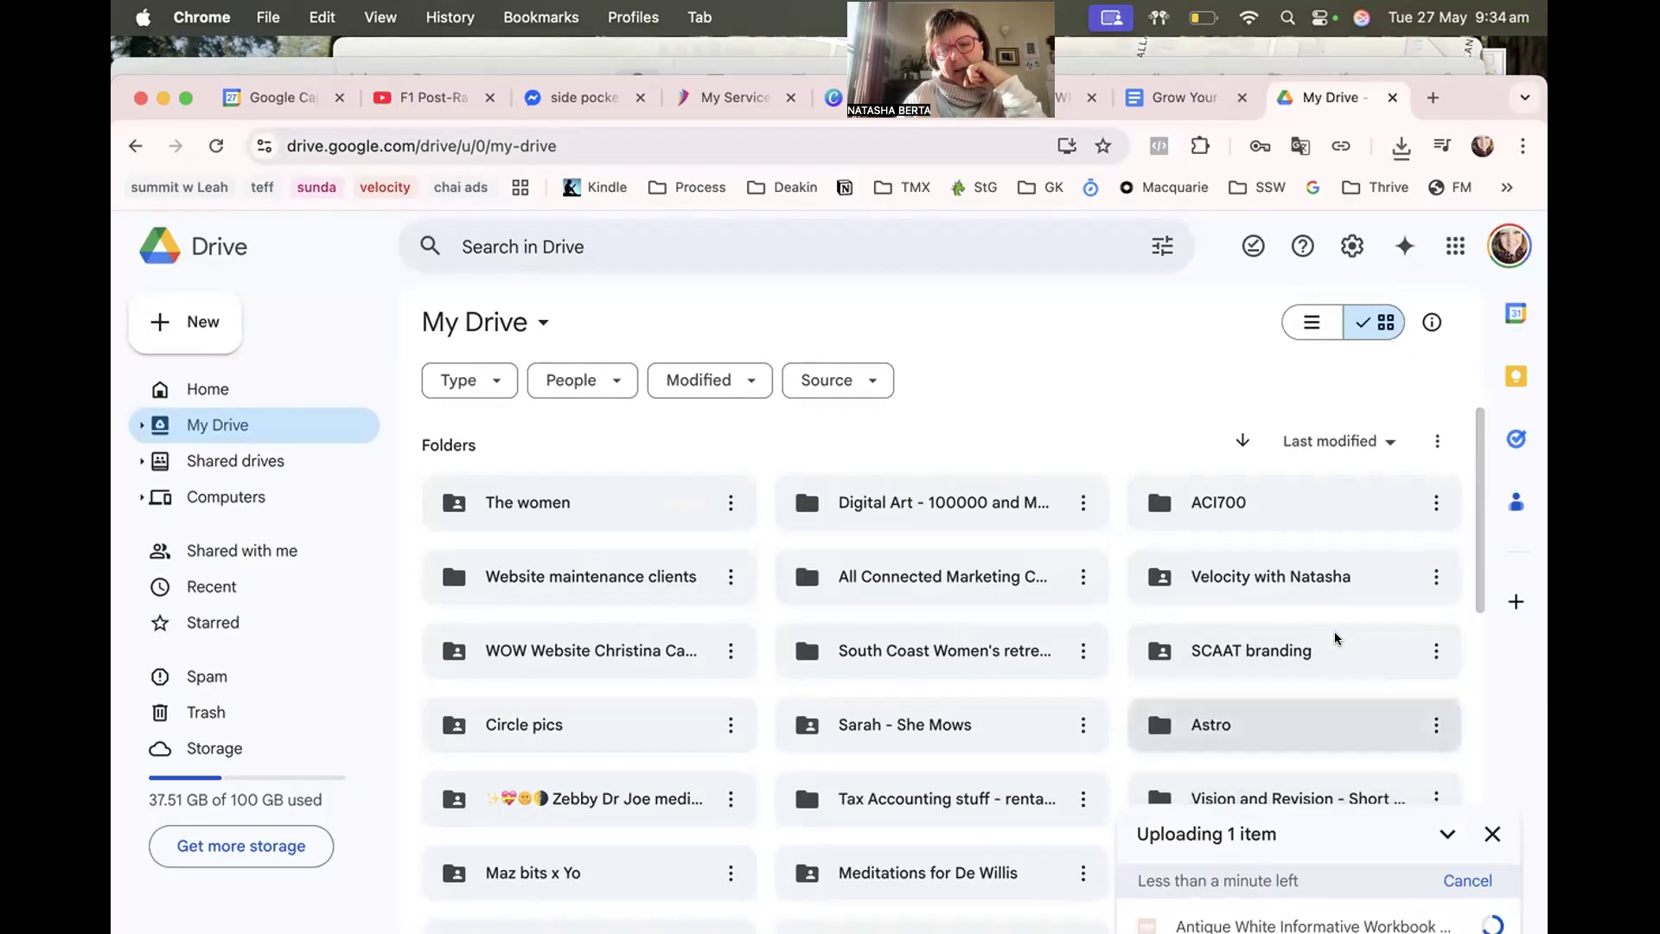
Open the uploaded workbook PDF, set its general access to Anyone with the link as Viewer, and copy the share link.
left_click_drag(1464, 103, 1464, 52)
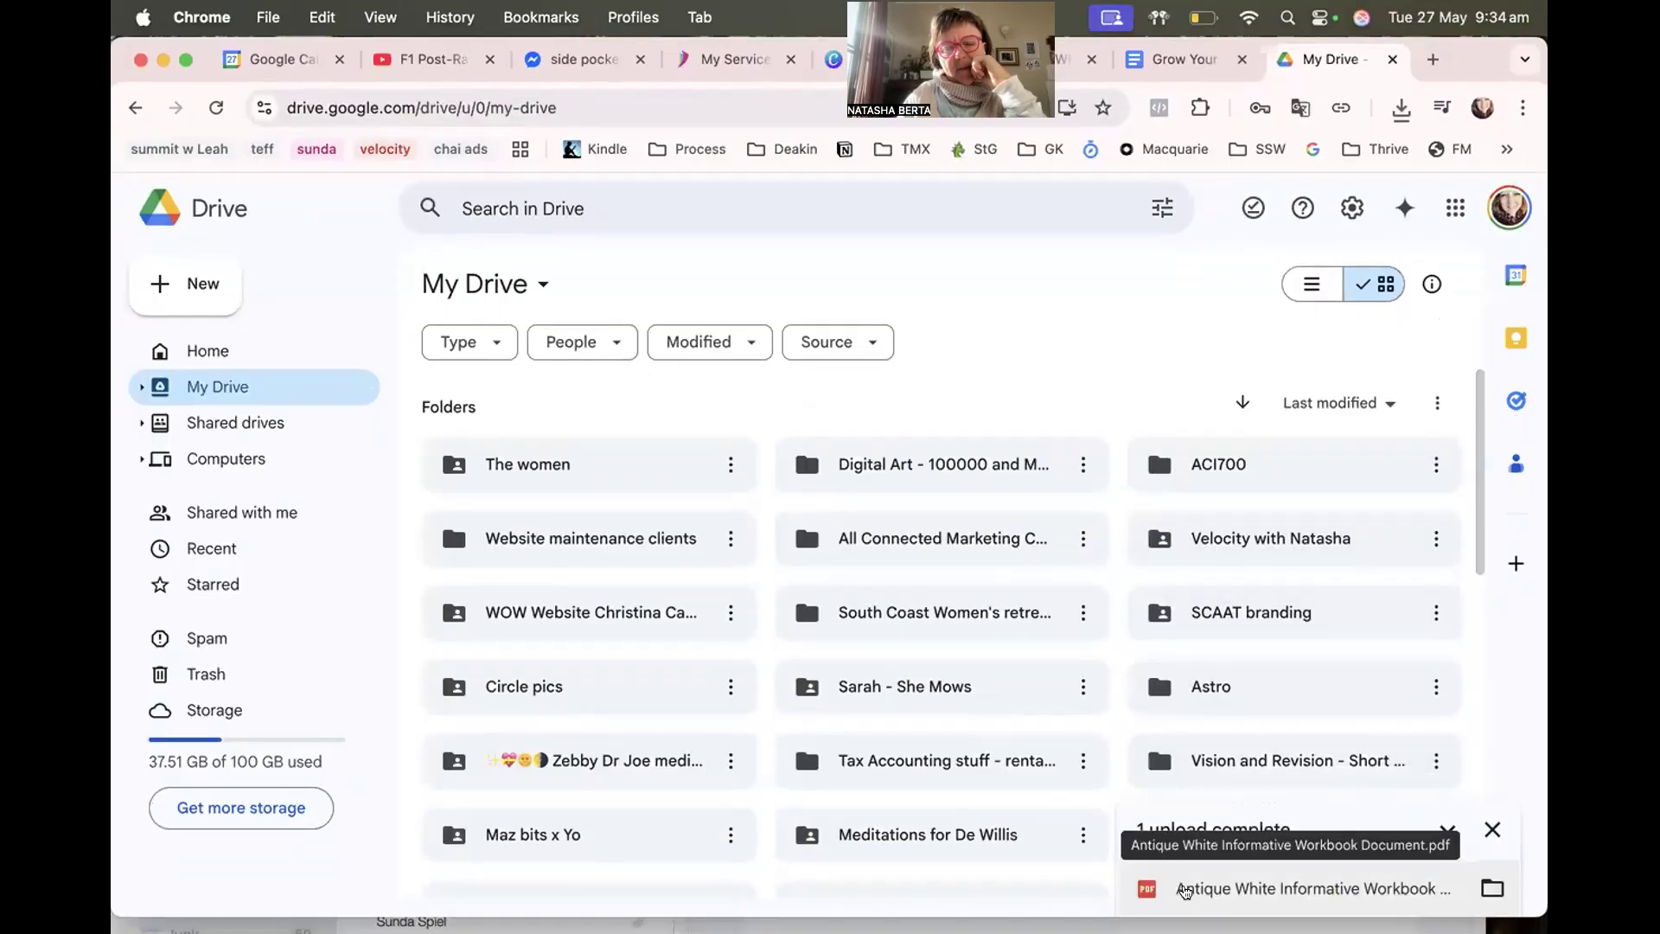
left_click(1187, 887)
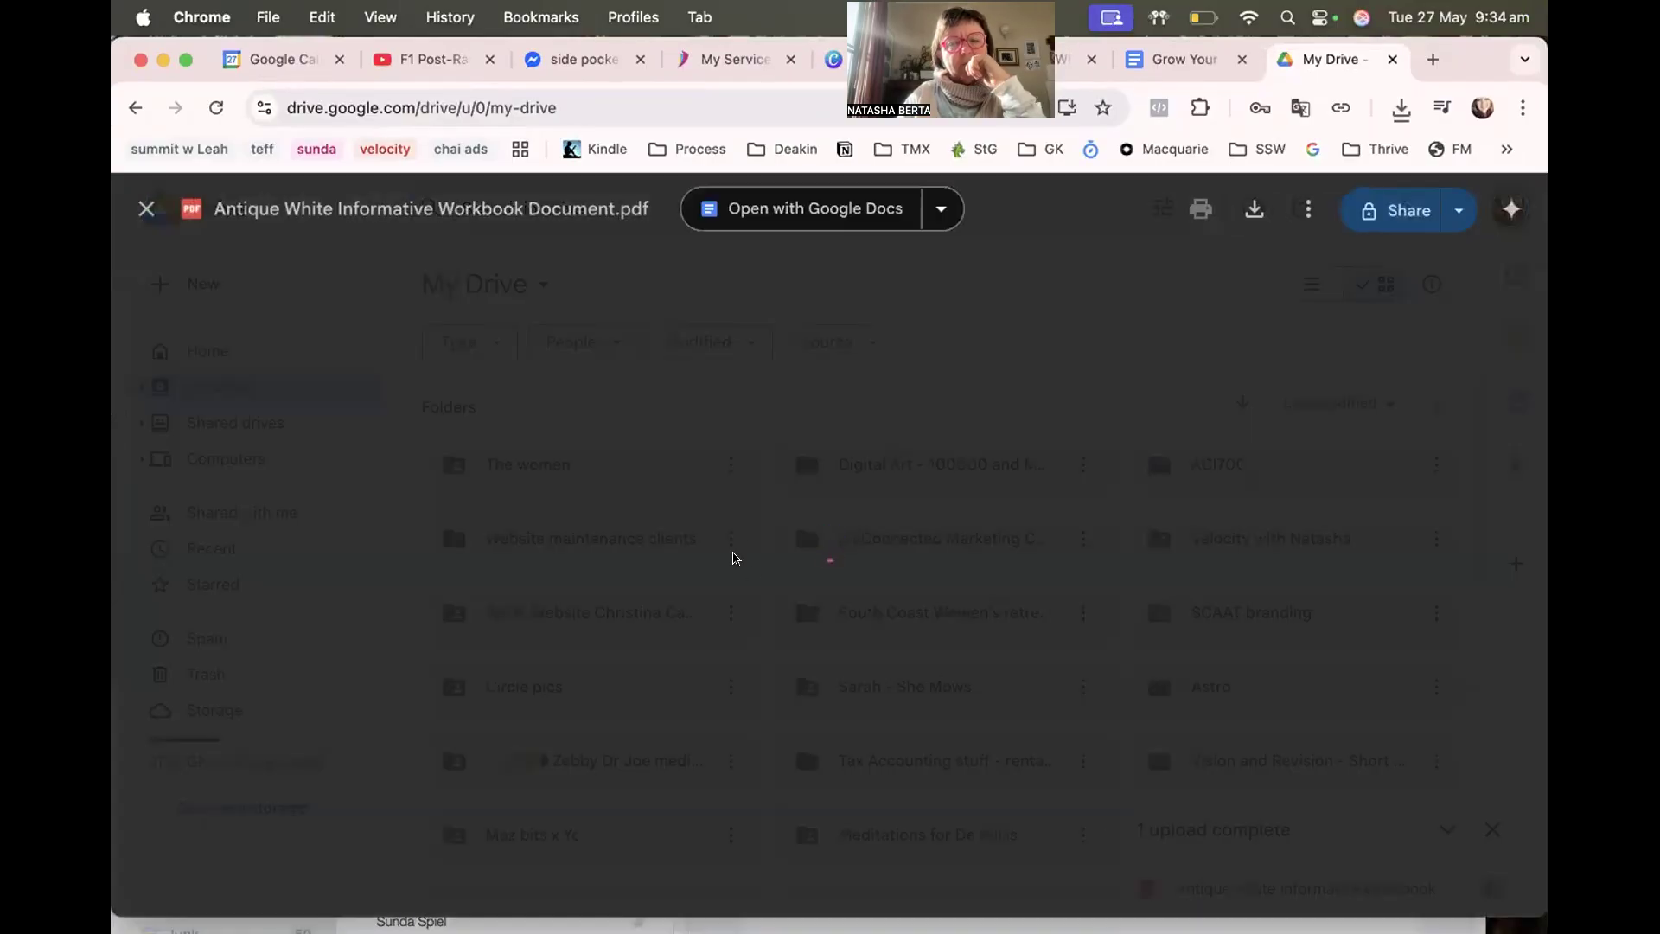
left_click(1388, 211)
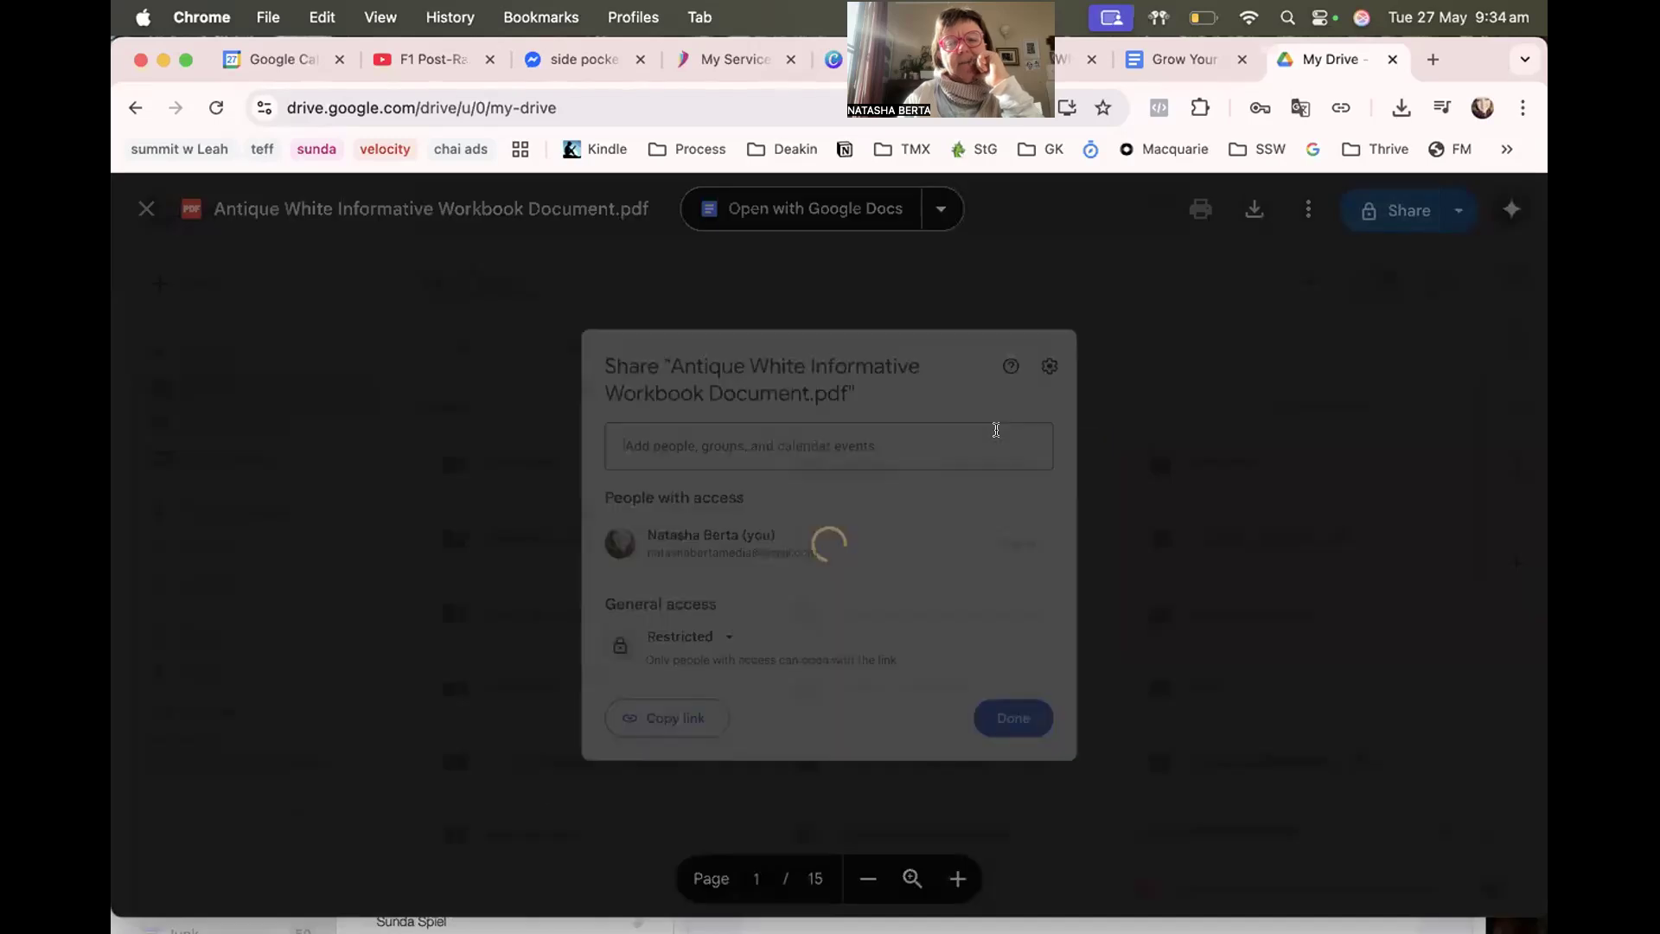
left_click(671, 648)
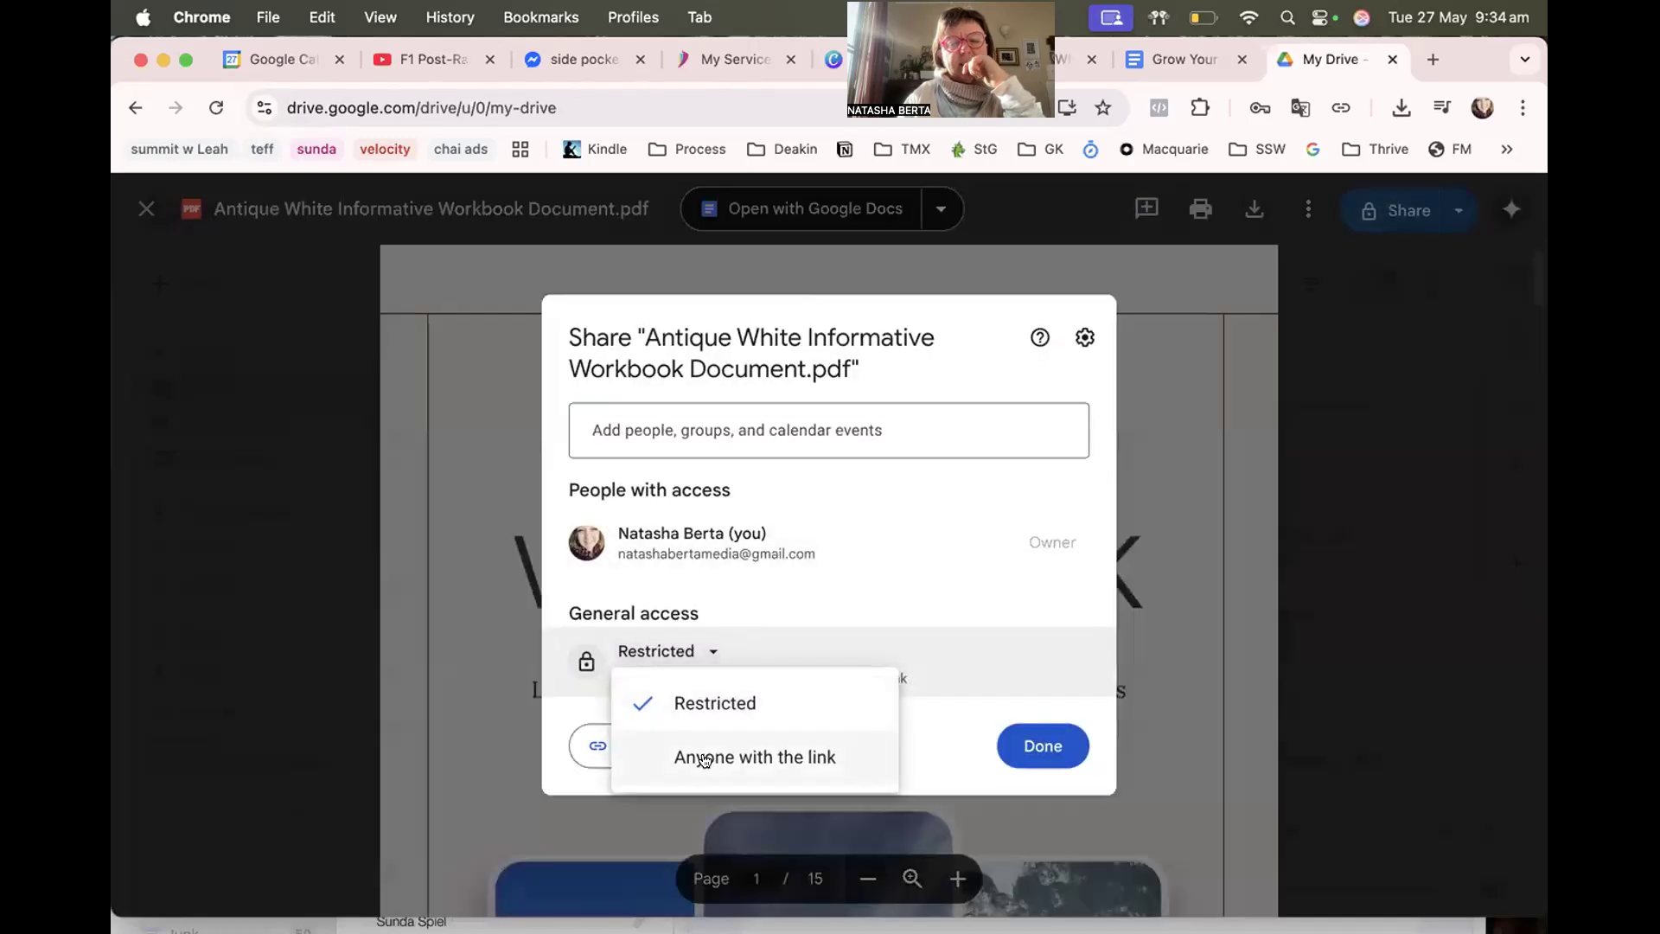
left_click(704, 759)
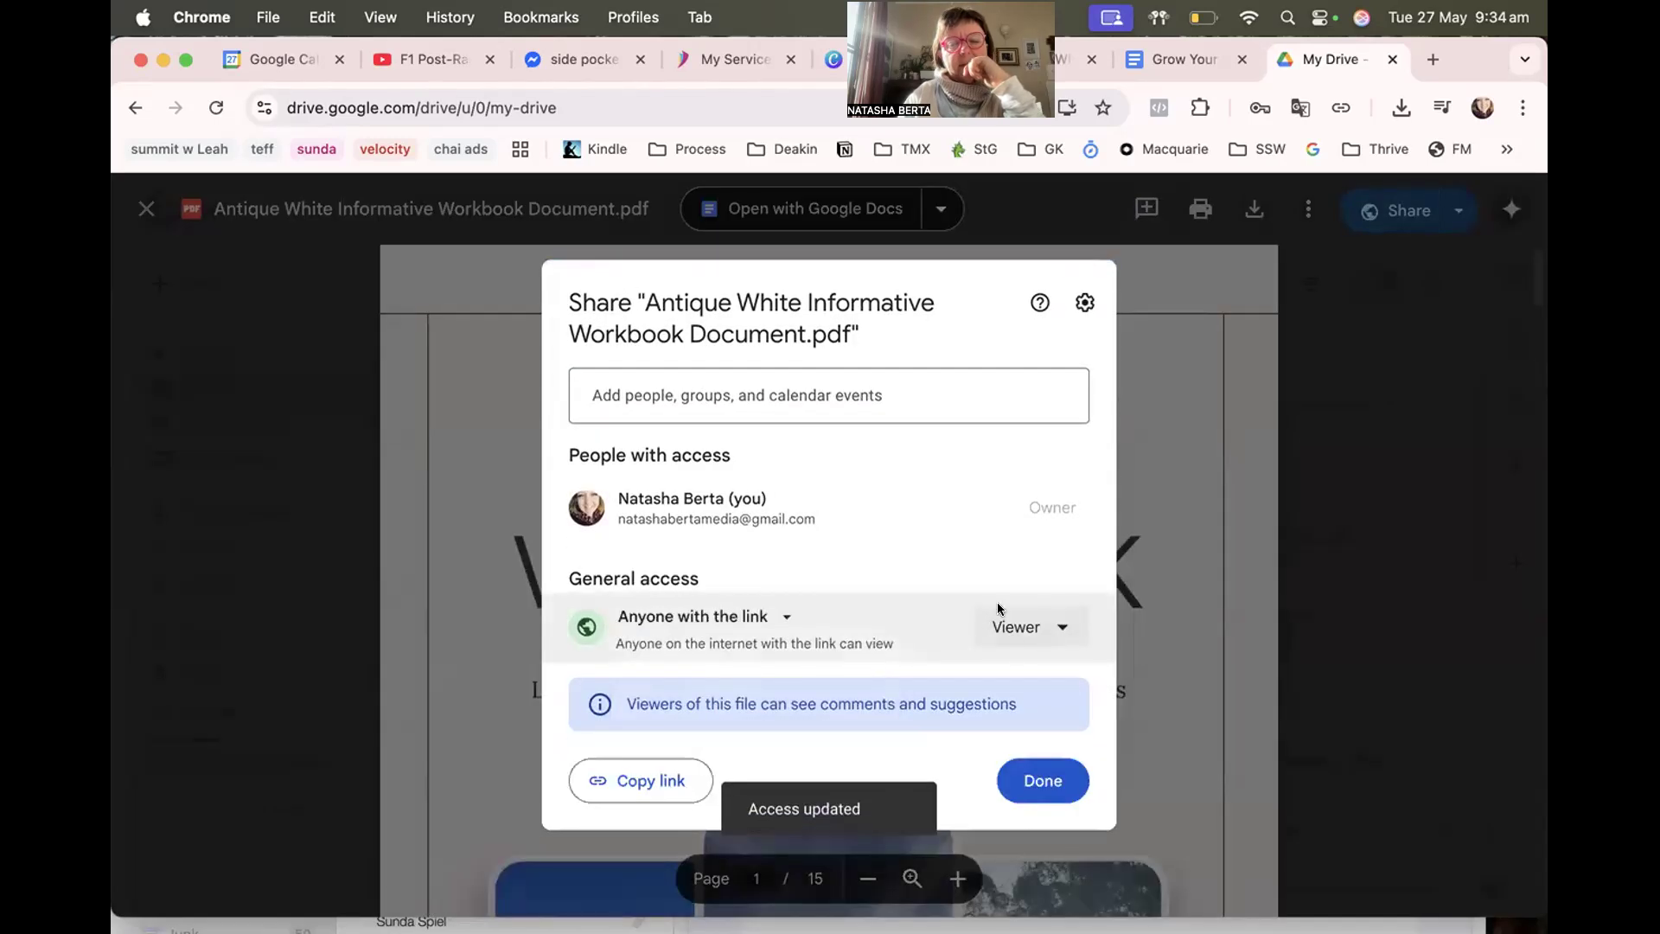
left_click(629, 780)
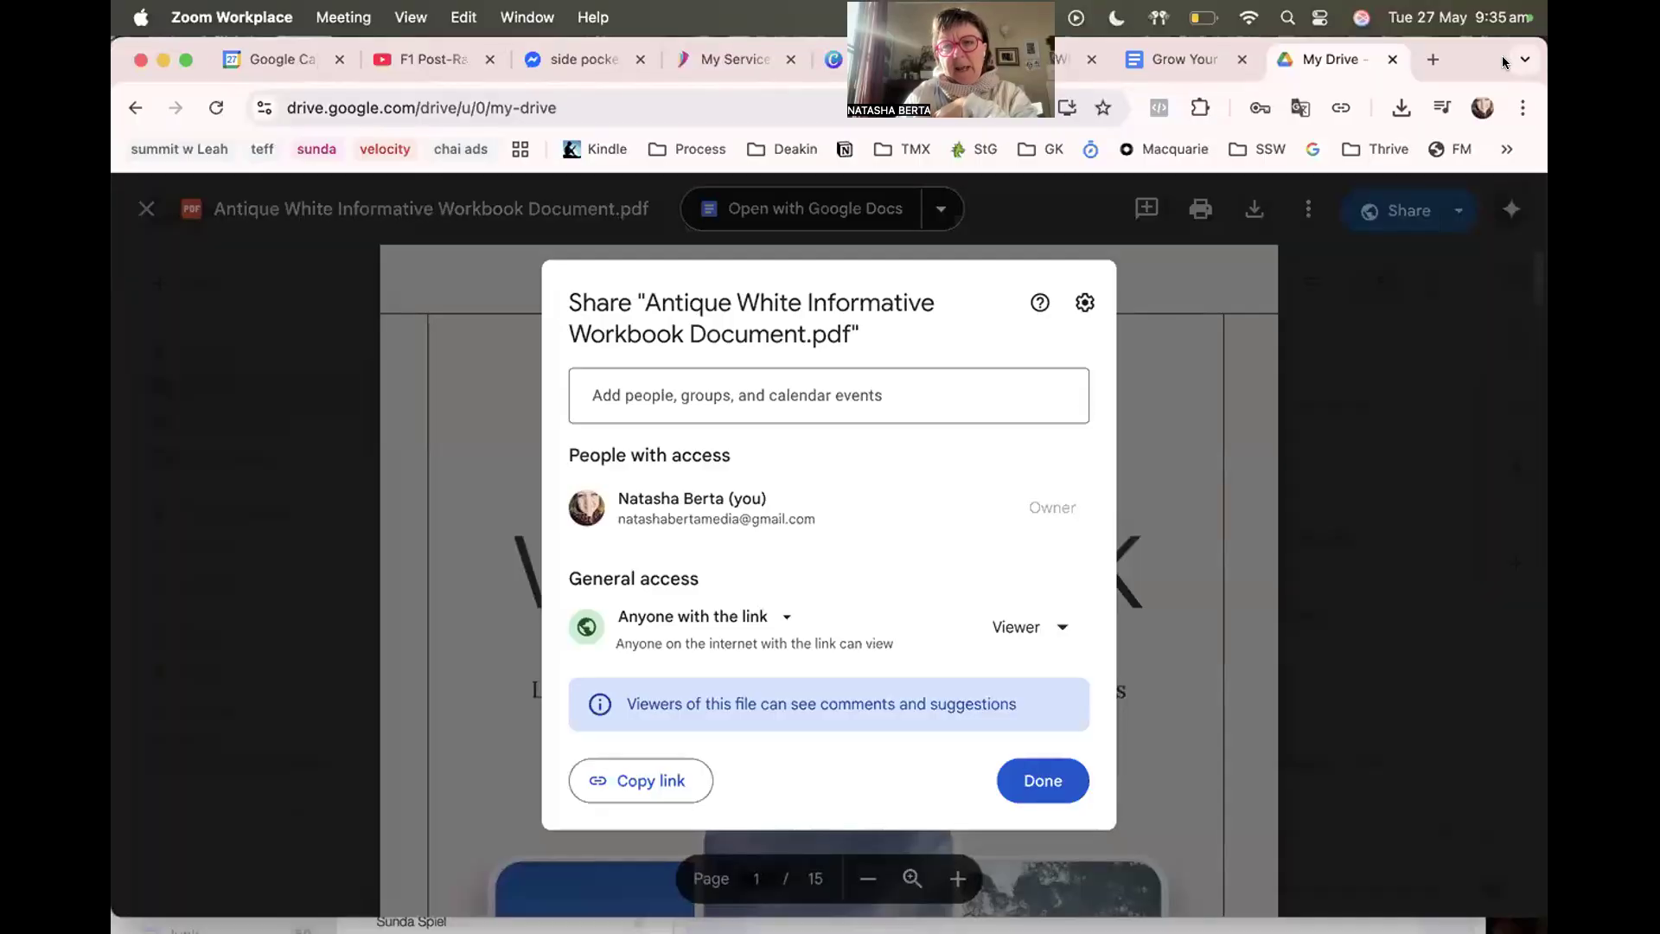
Open the WordPress site's login page in a new browser tab and log in with the saved username and password.
left_click_drag(1499, 69, 1498, 88)
left_click(1431, 76)
type("nata")
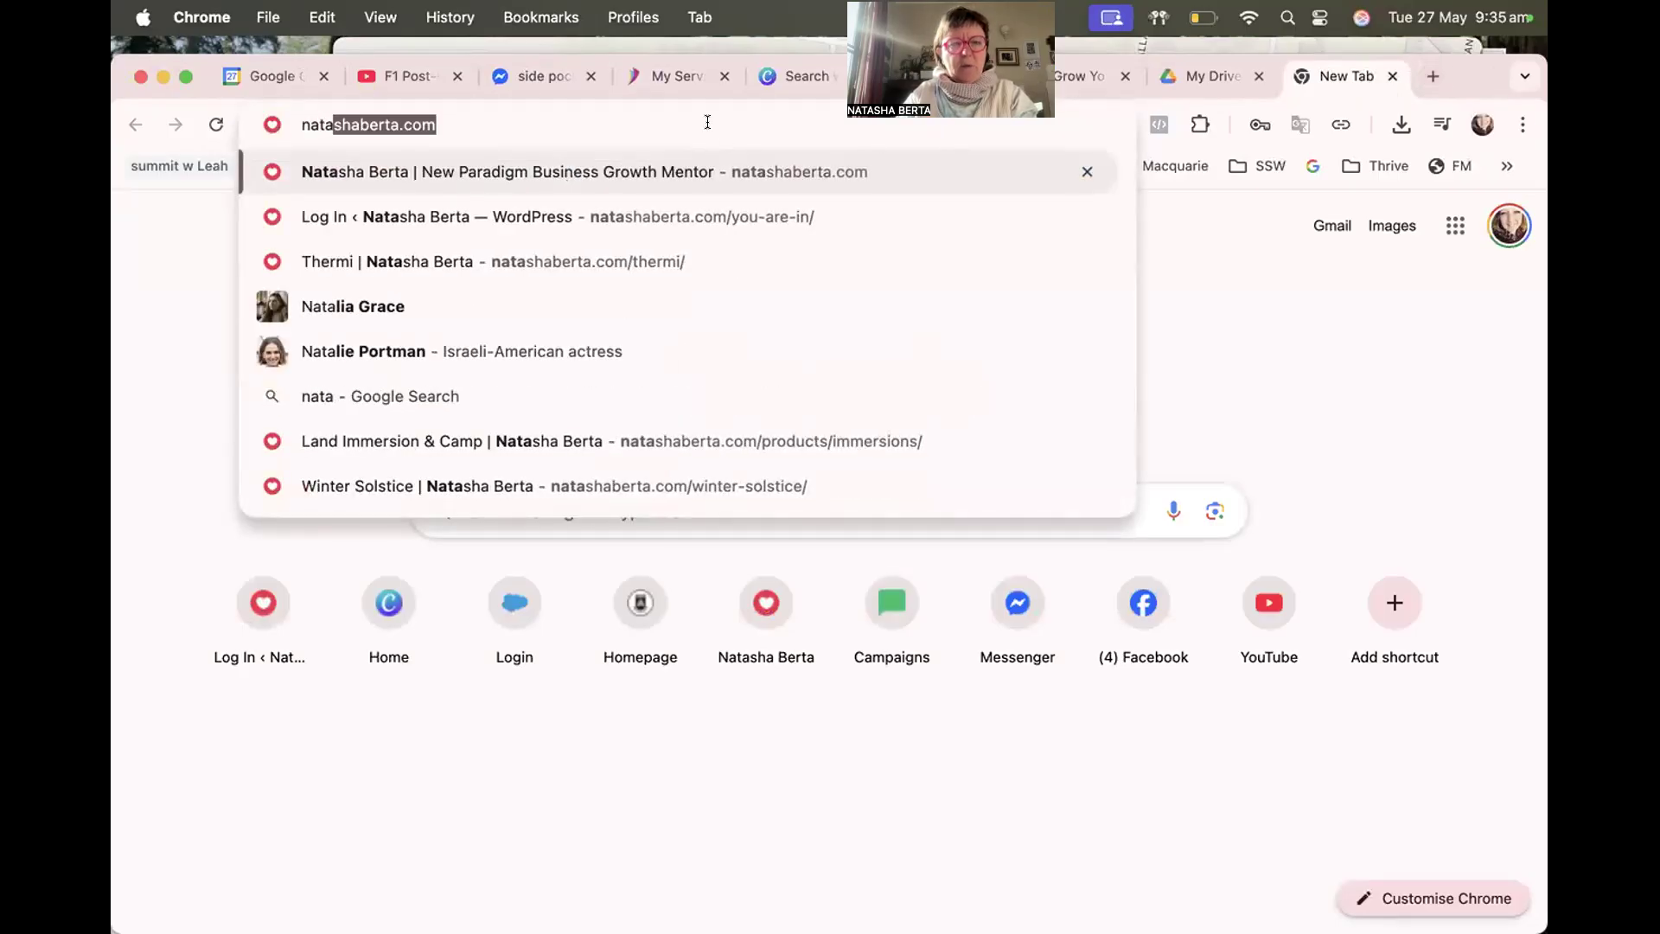
left_click(570, 214)
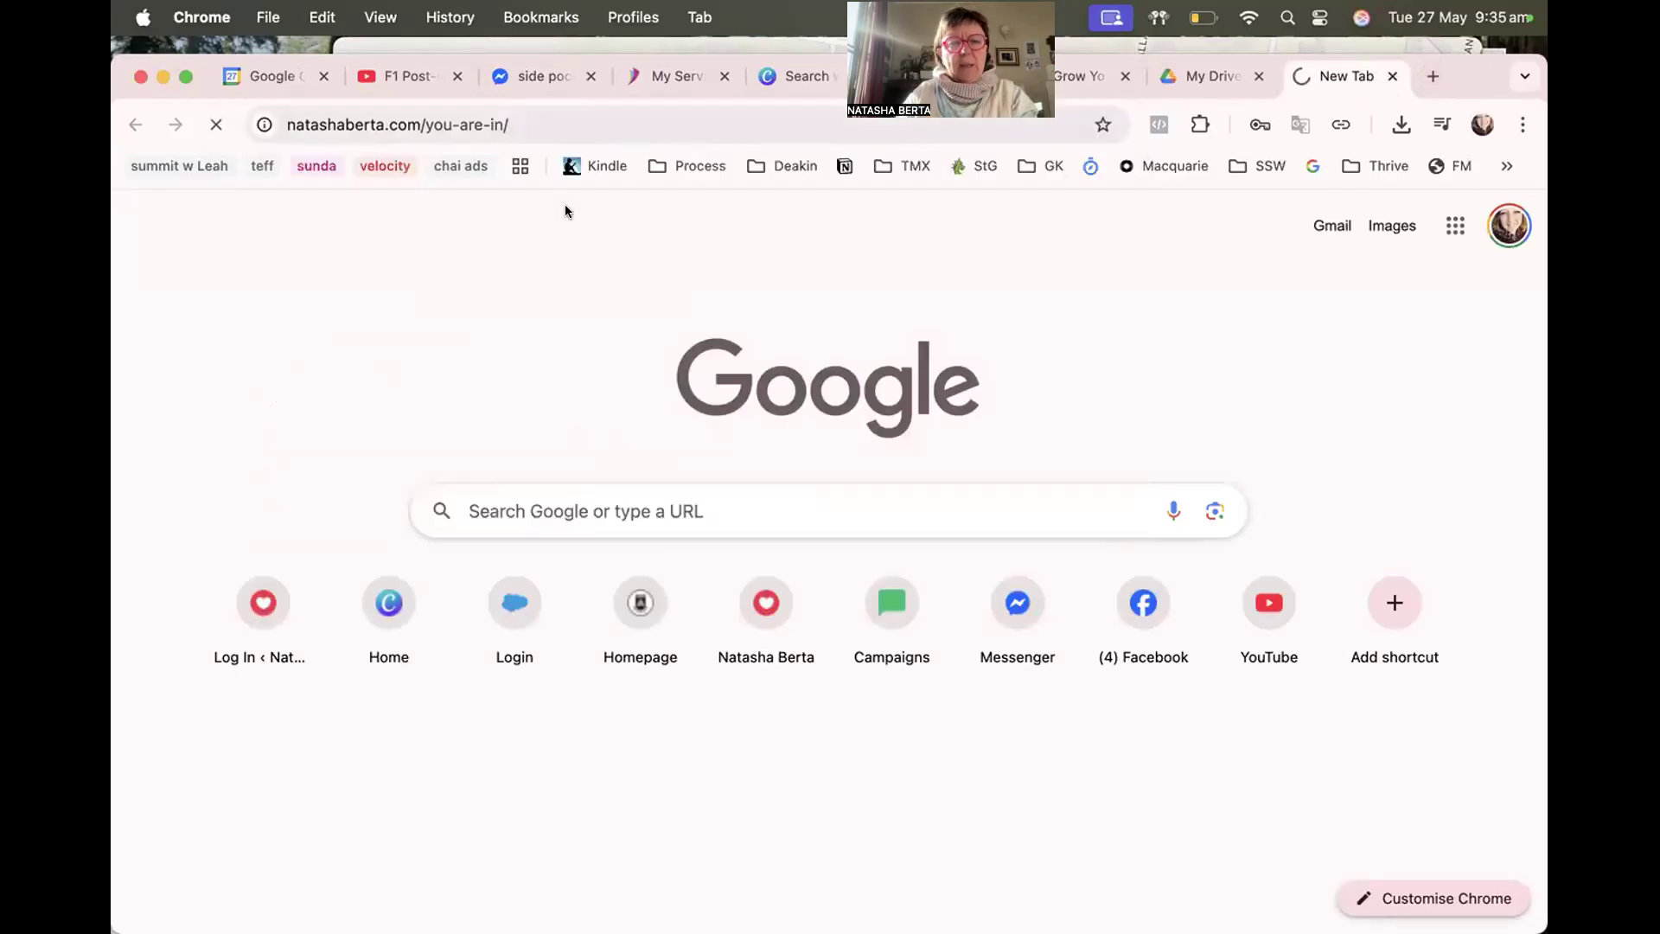
left_click(767, 470)
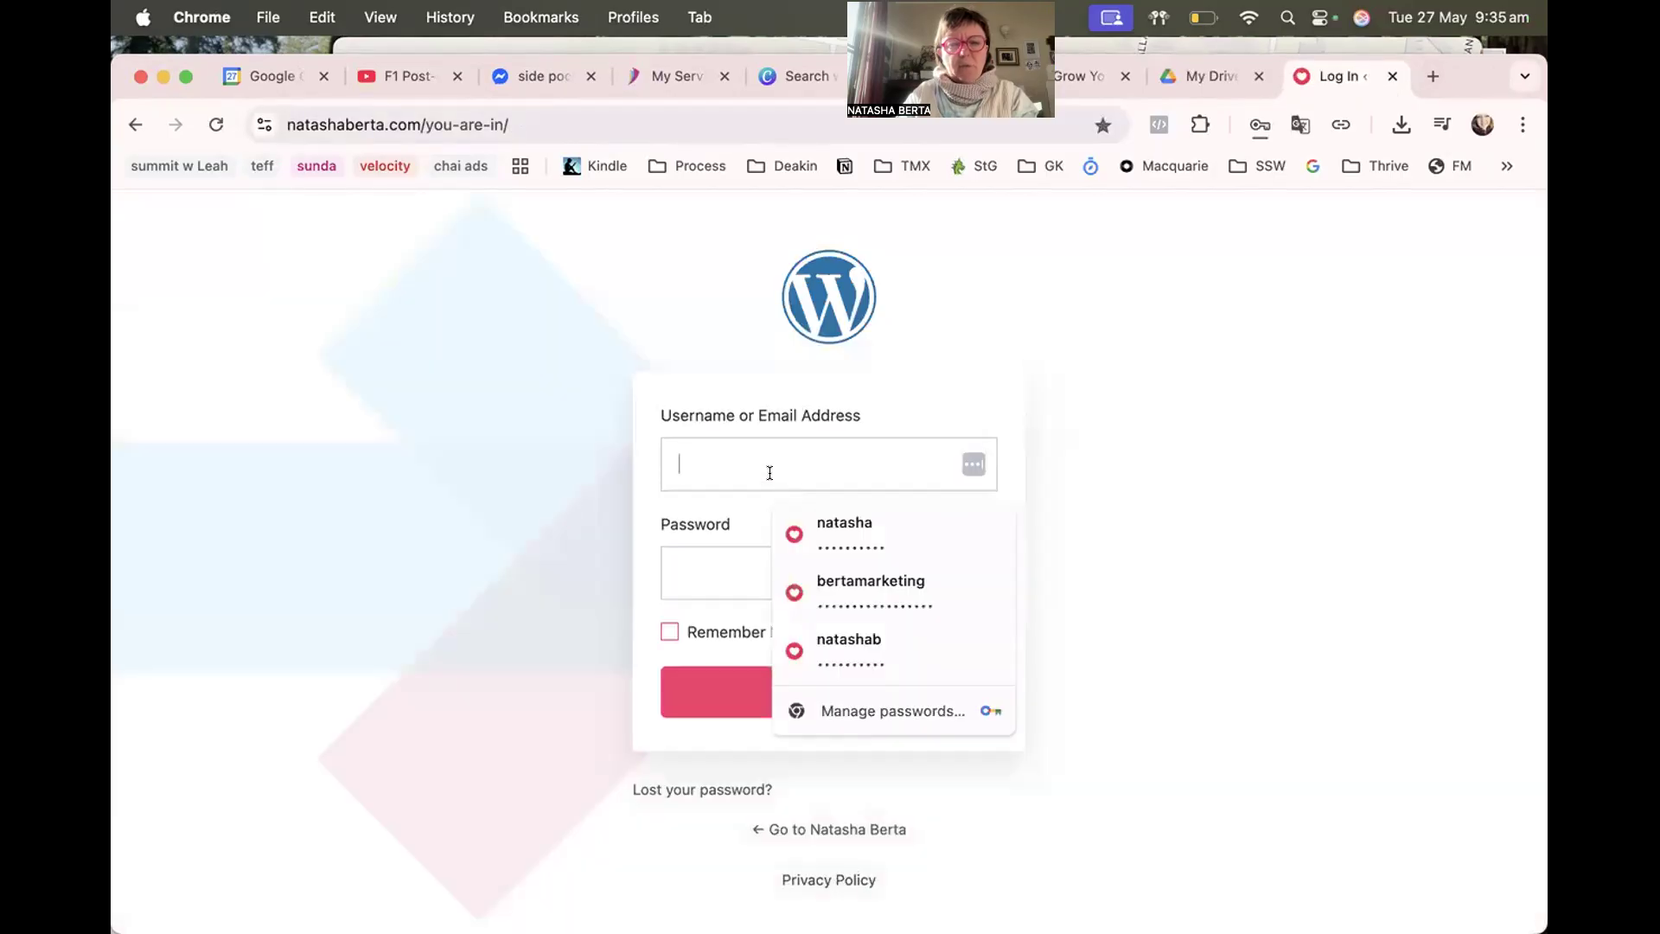
left_click(838, 525)
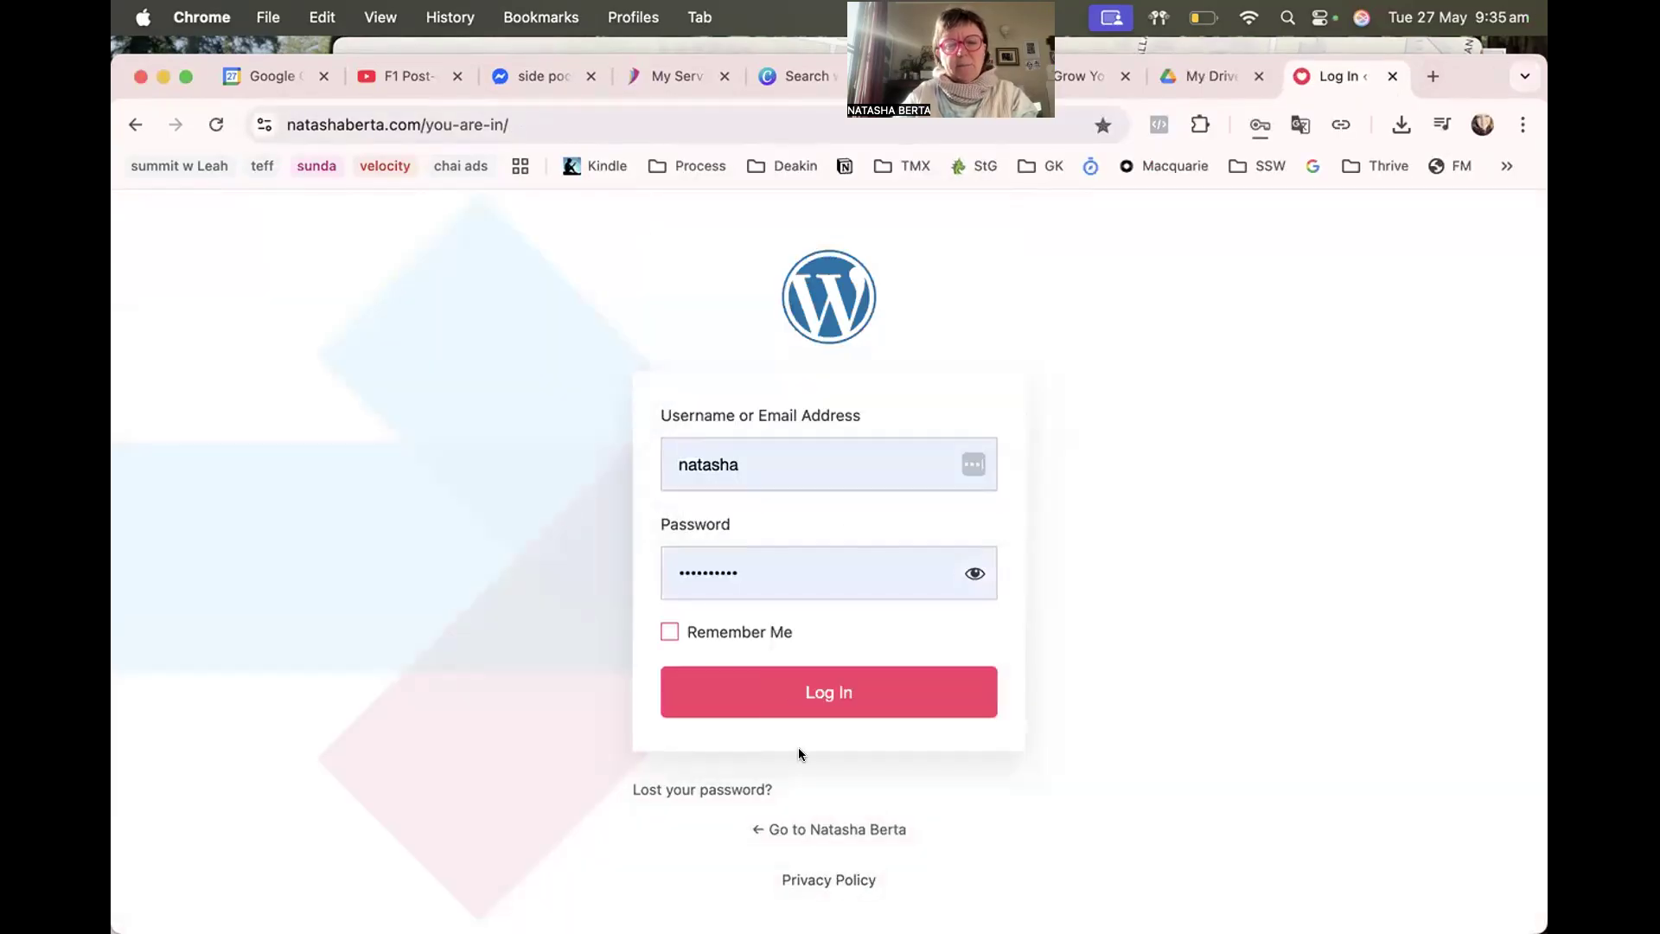
left_click(813, 709)
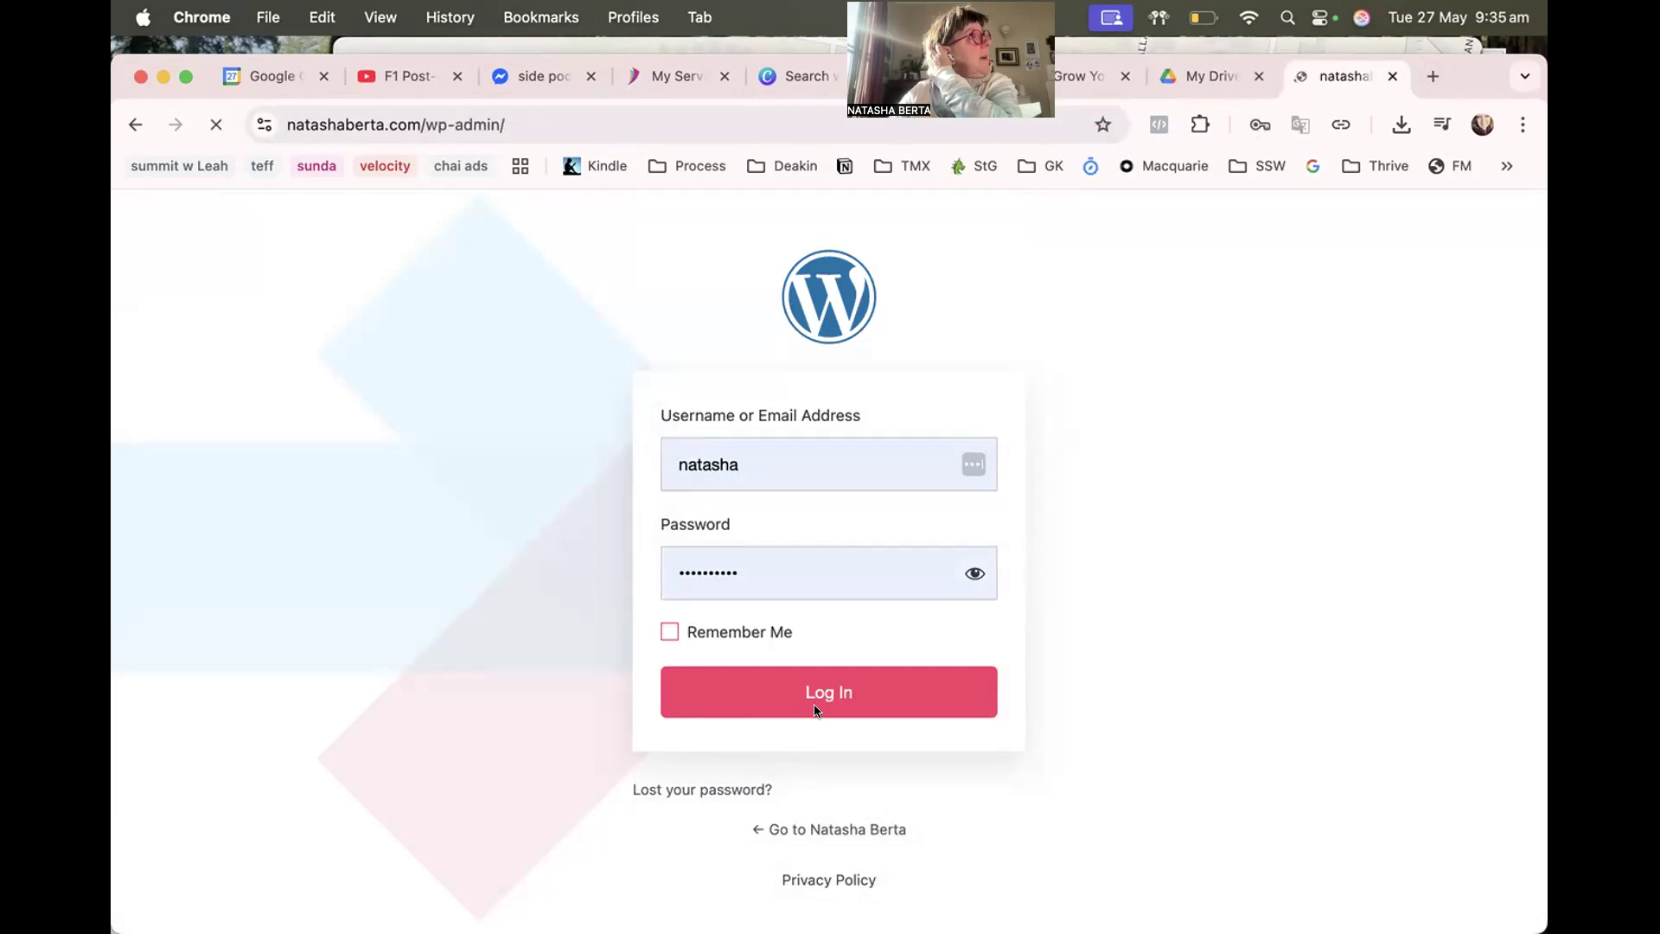
Upload "Antique White Informative Workbook Document.pdf" from Downloads to the WordPress media library and copy its URL.
mouse_move(169, 432)
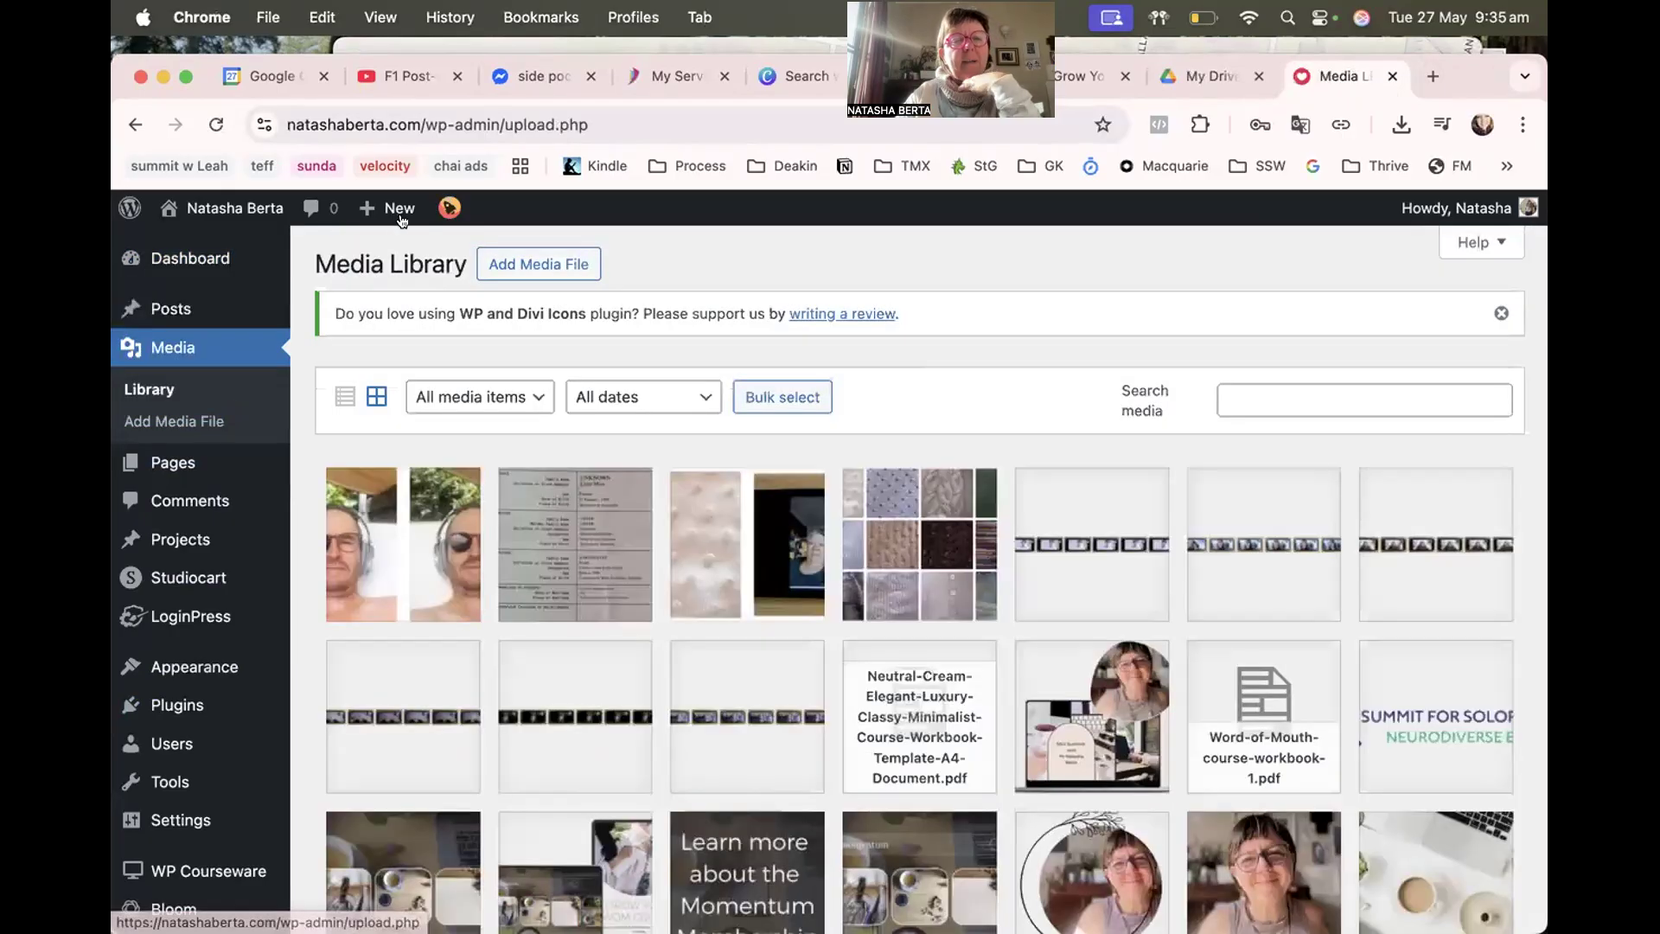
mouse_move(386, 204)
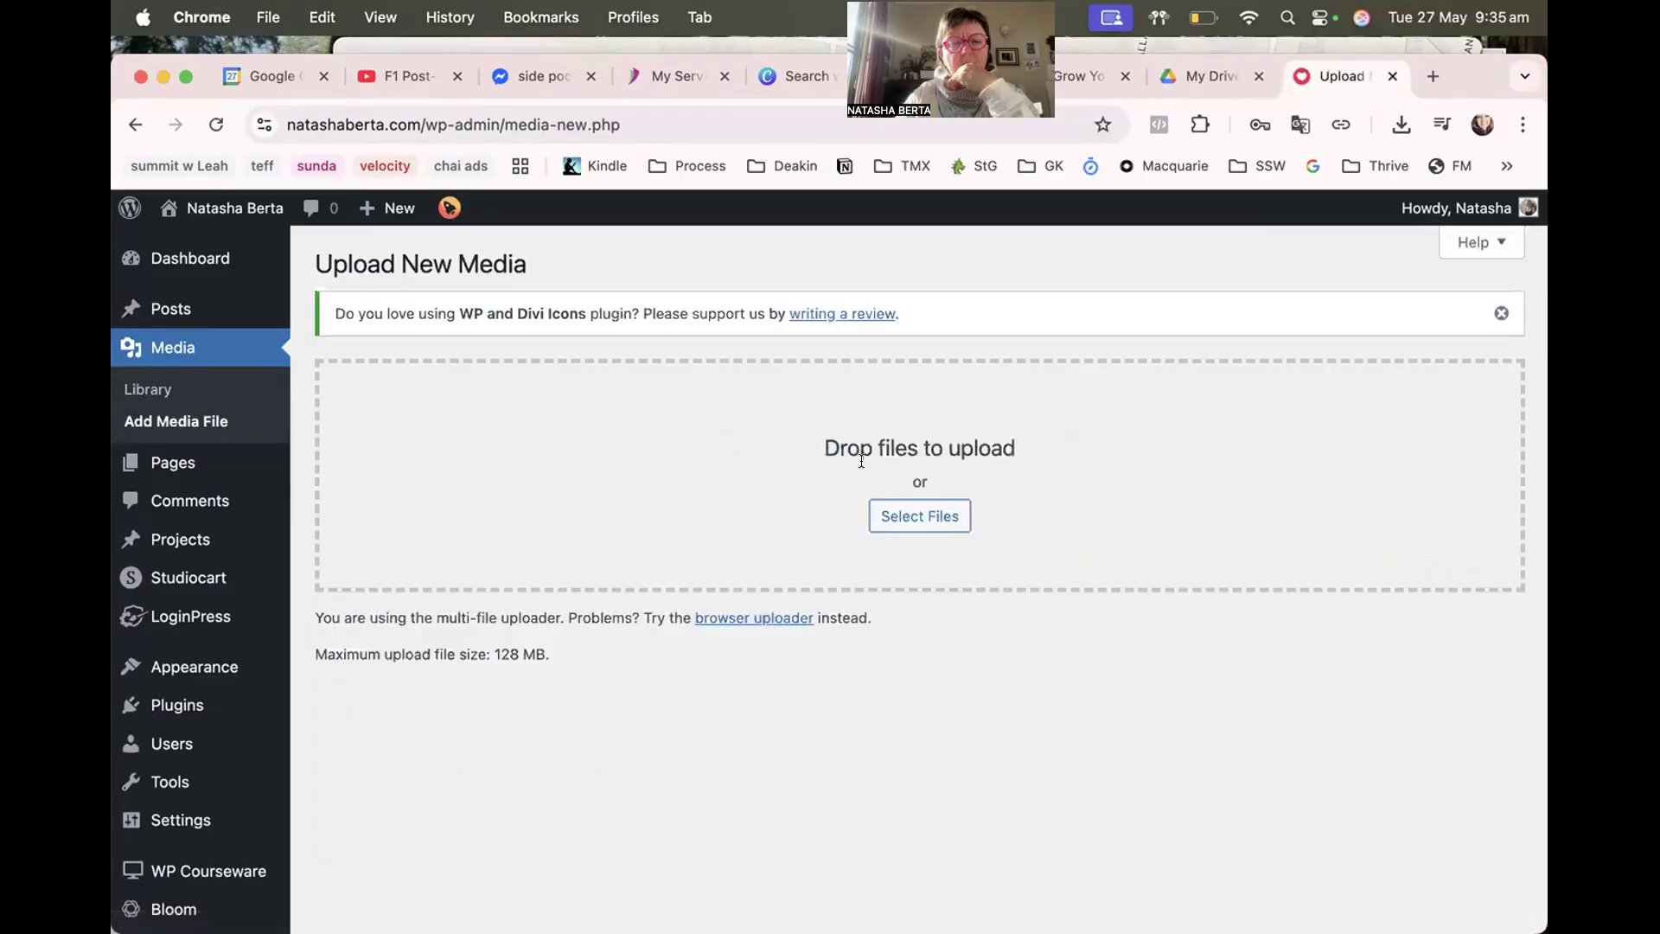
left_click(906, 510)
double_click(609, 340)
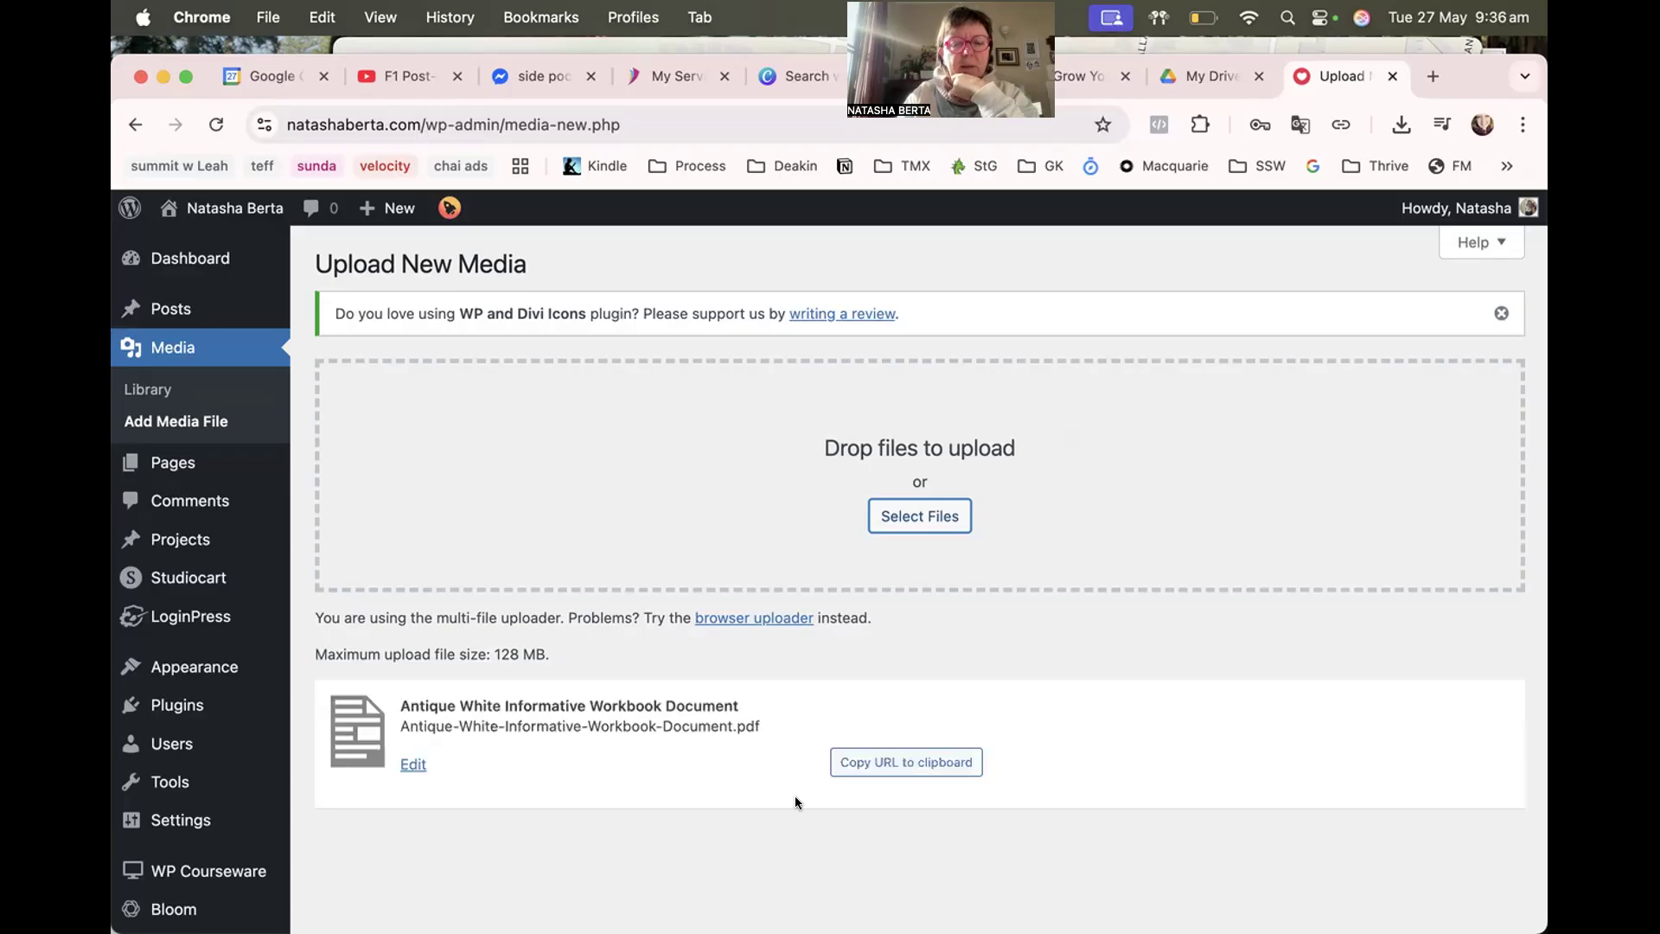
left_click(896, 761)
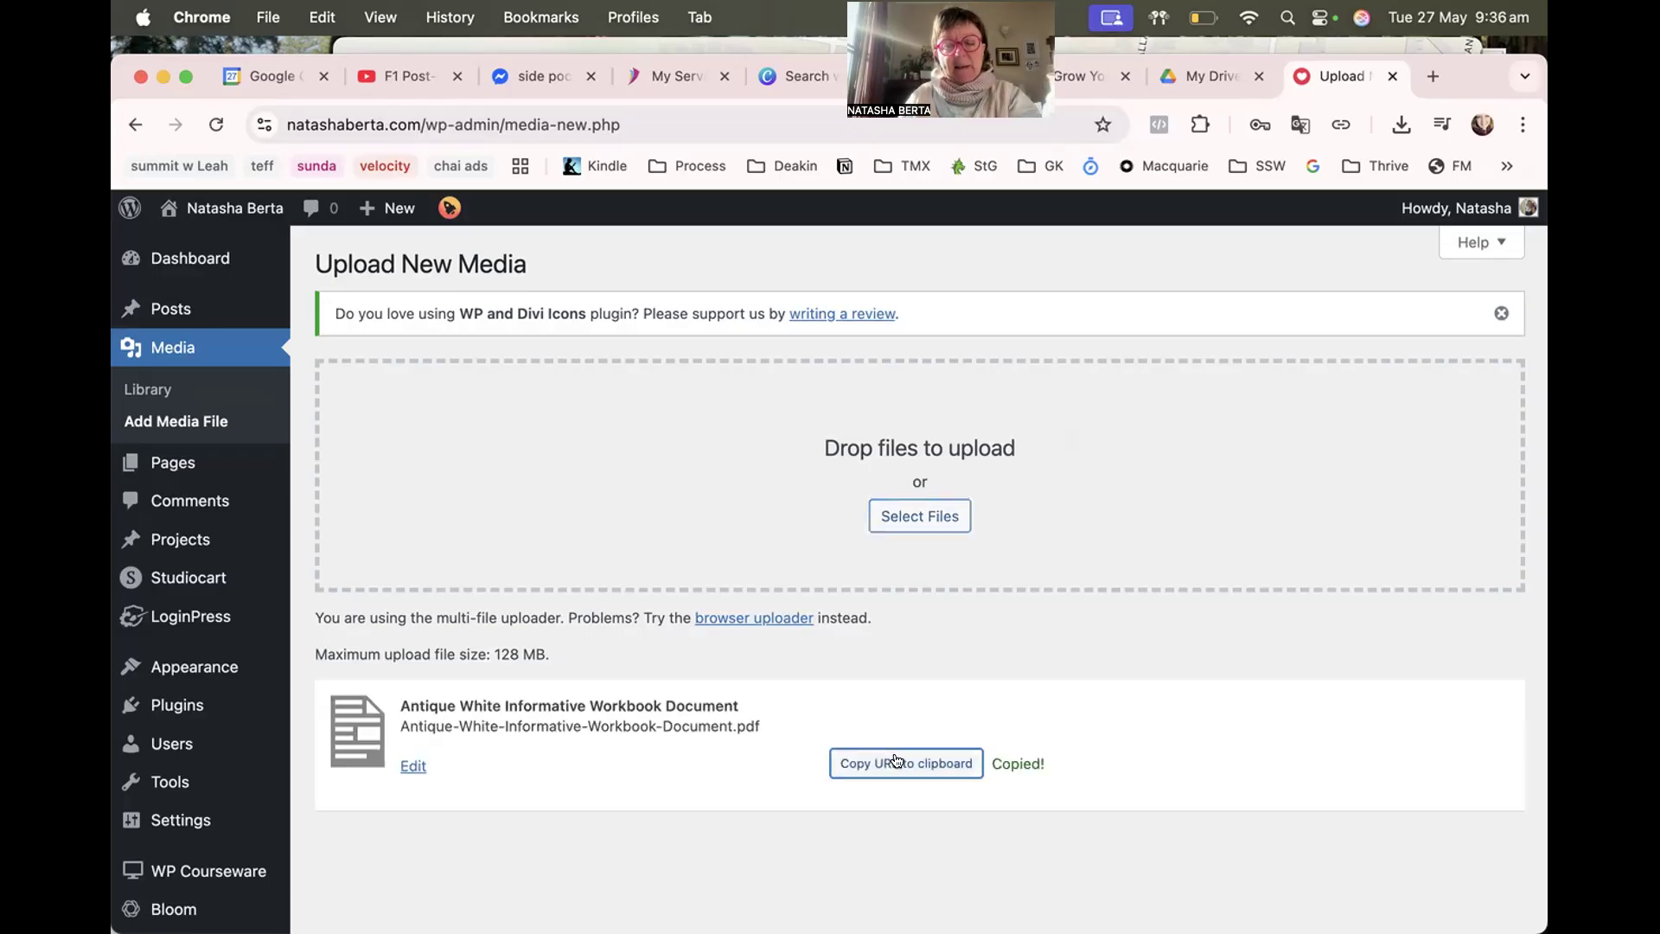
Open the copied PDF URL in a new browser tab and look through the workbook's first pages up to the Table of Contents.
left_click(1419, 80)
key("super+v")
key("Return")
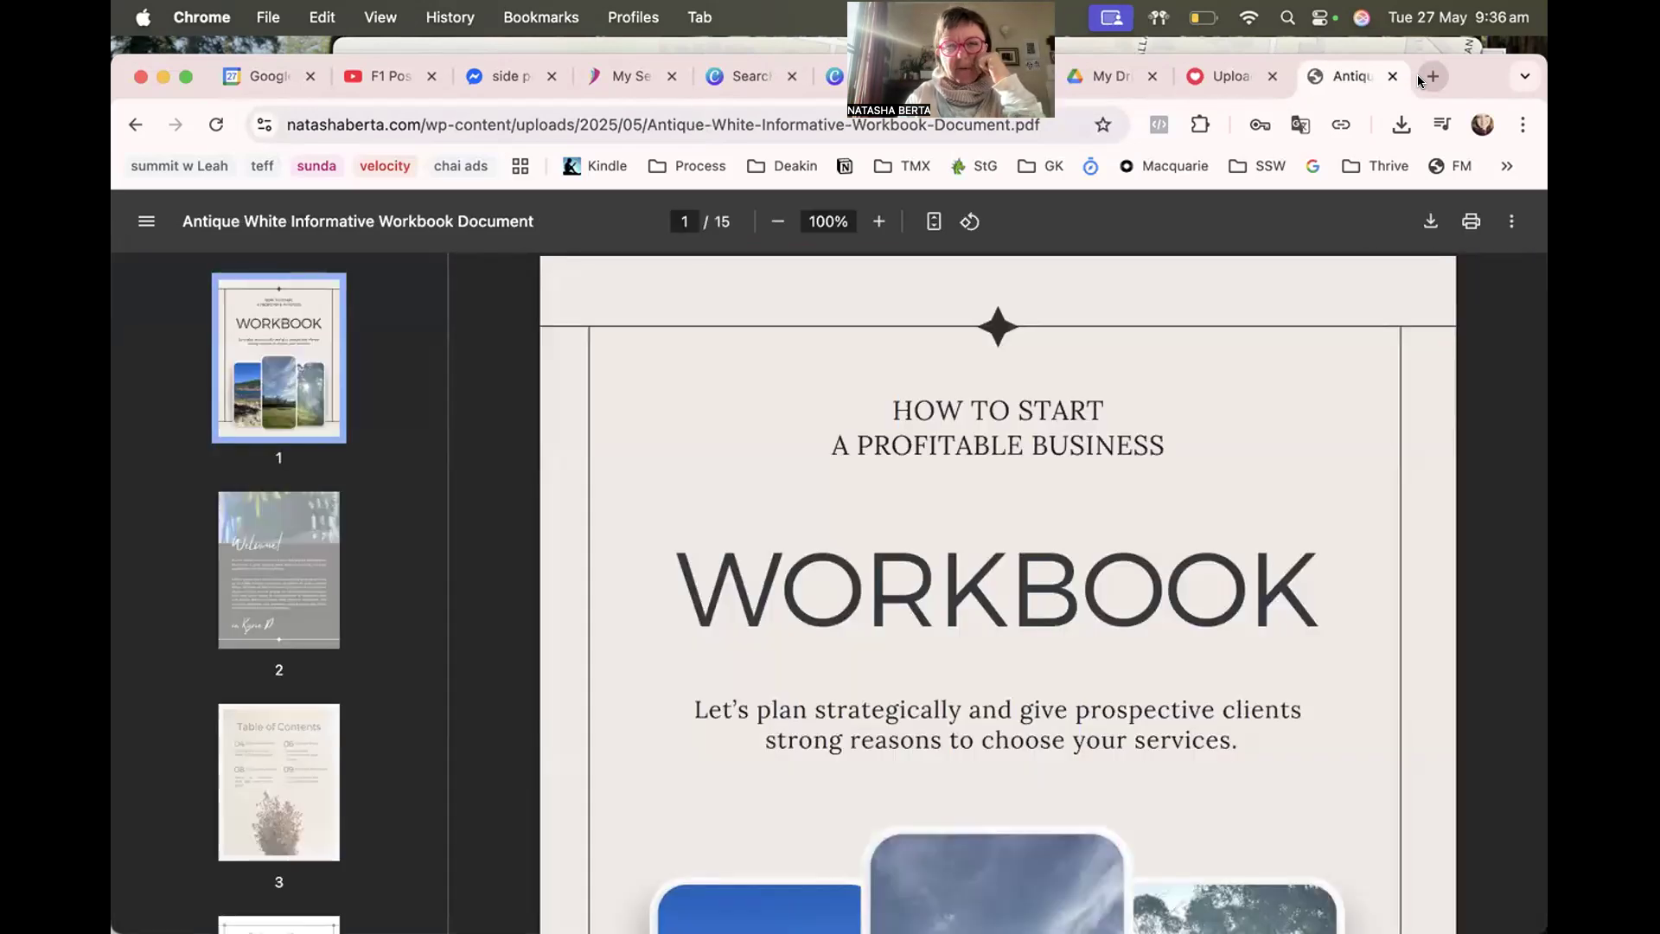
scroll(1221, 478, "down", 15)
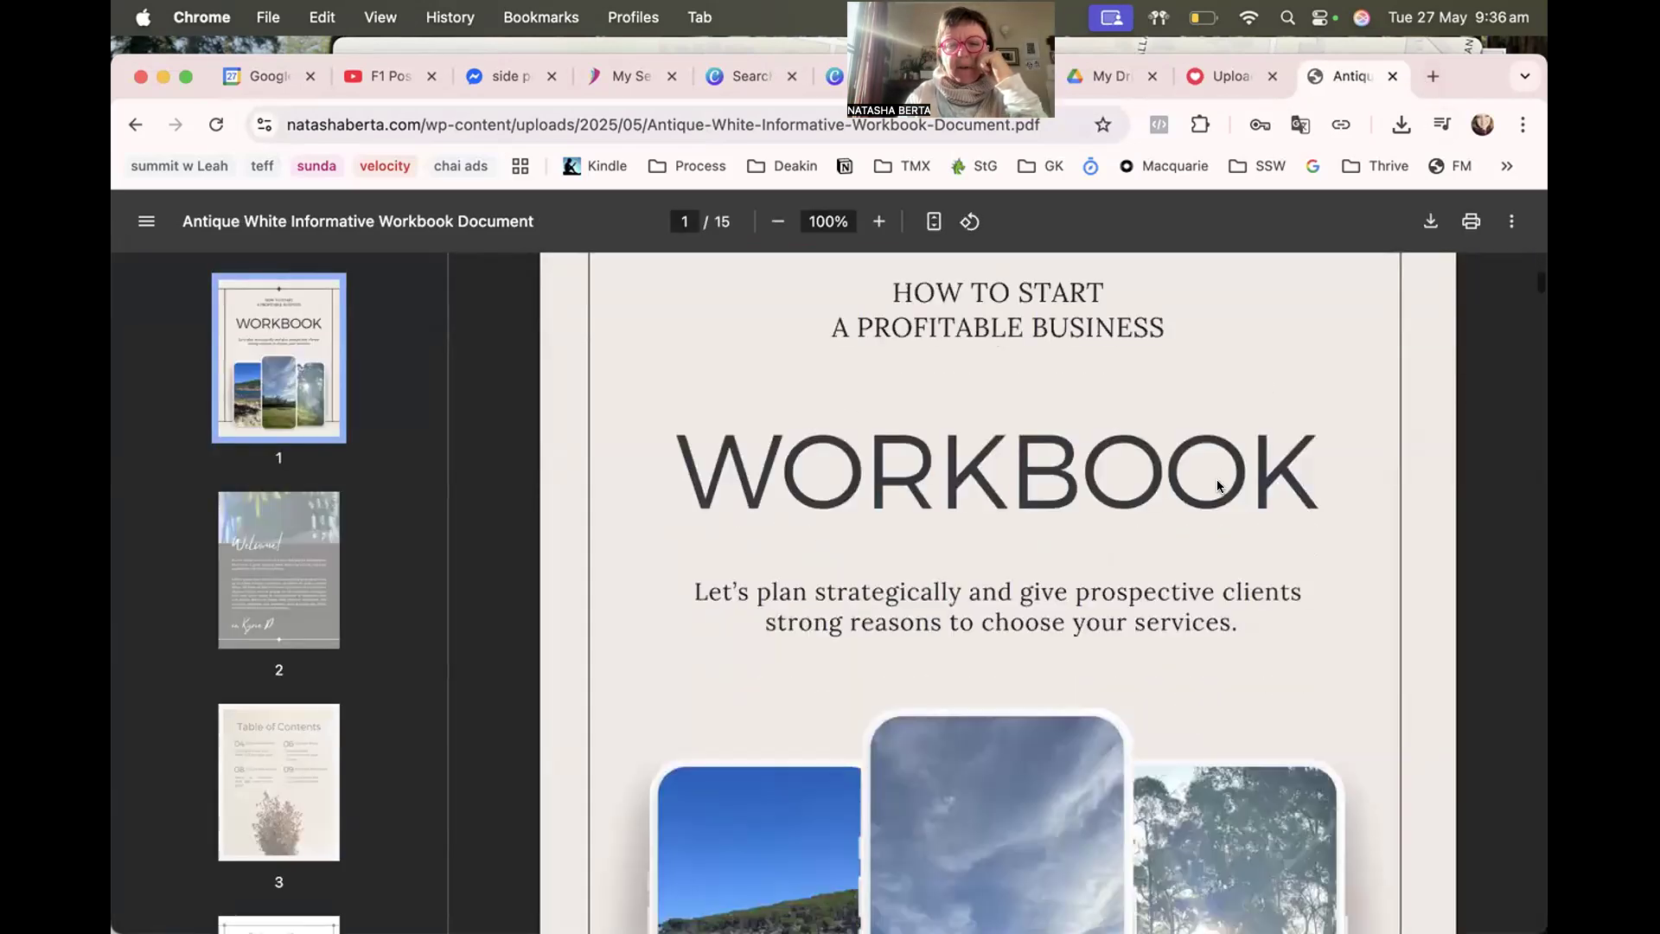
scroll(1219, 486, "down", 6)
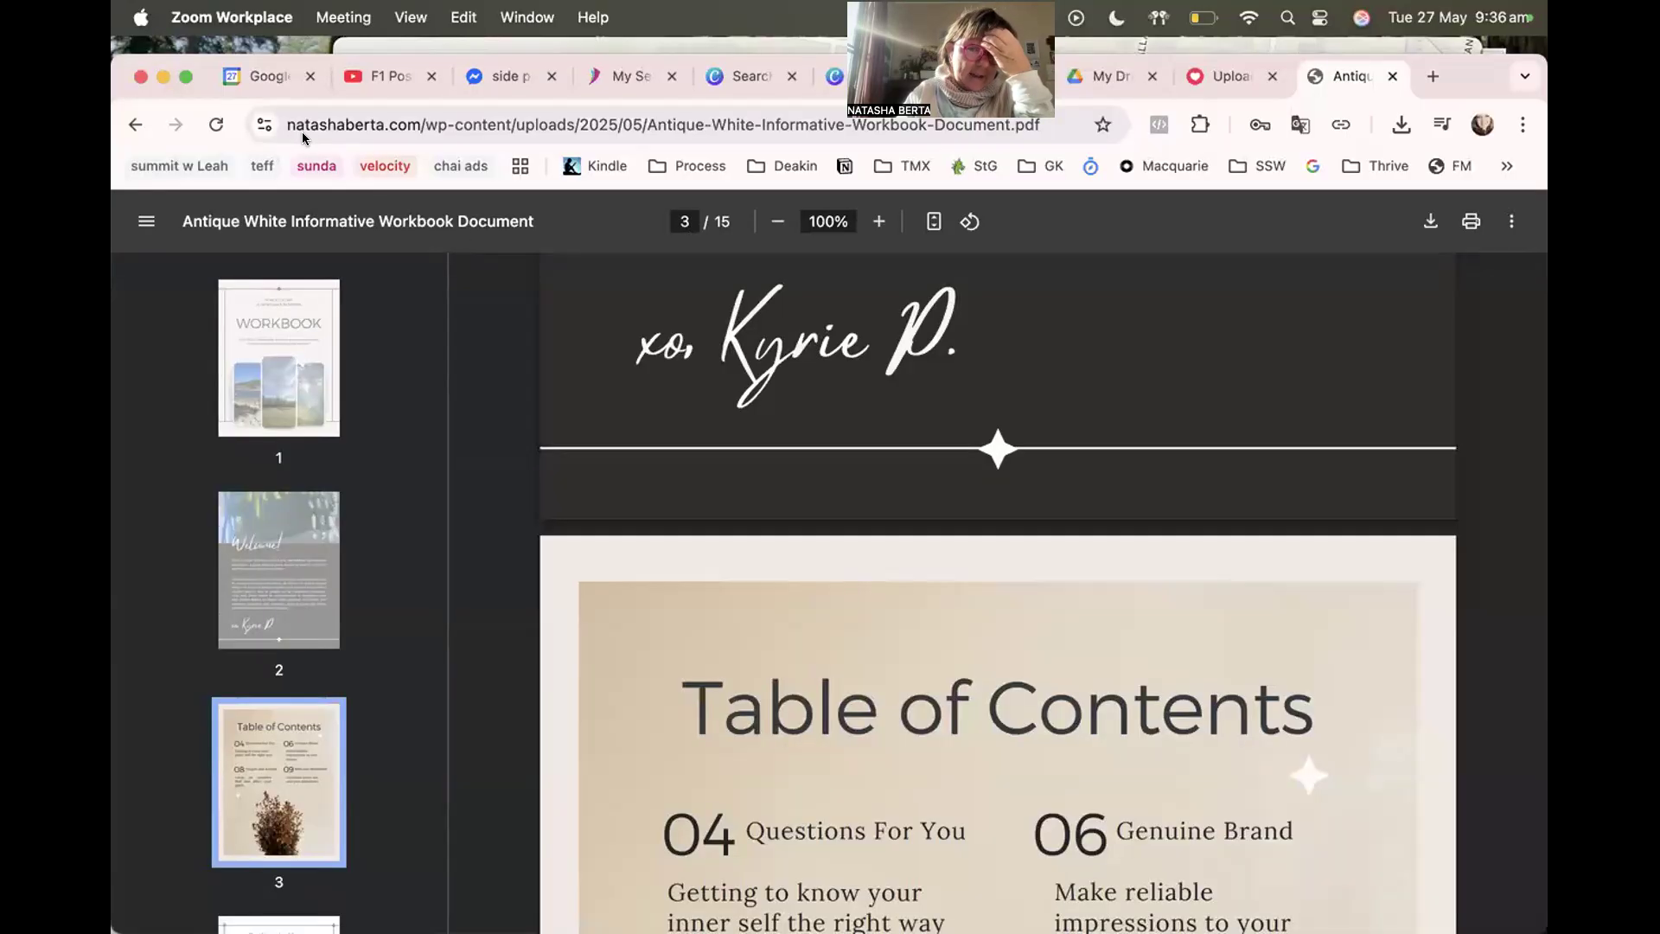
Switch to the Canva template search tab, return to the Canva home page, and create a blank Doc.
left_click(742, 76)
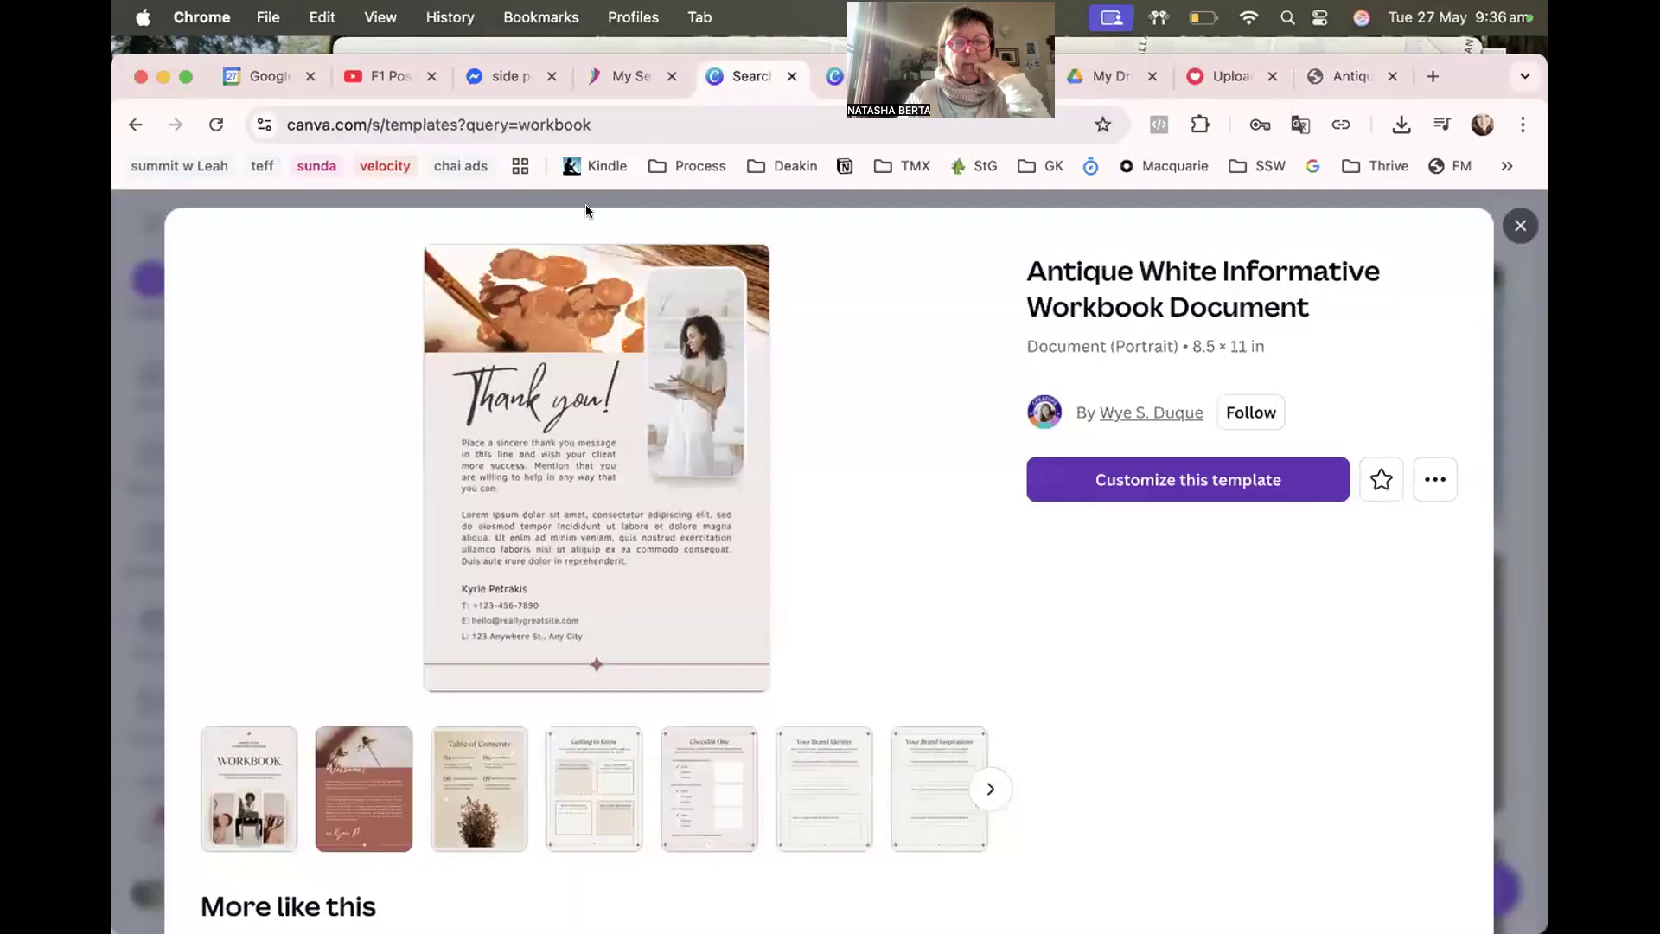
left_click(1520, 226)
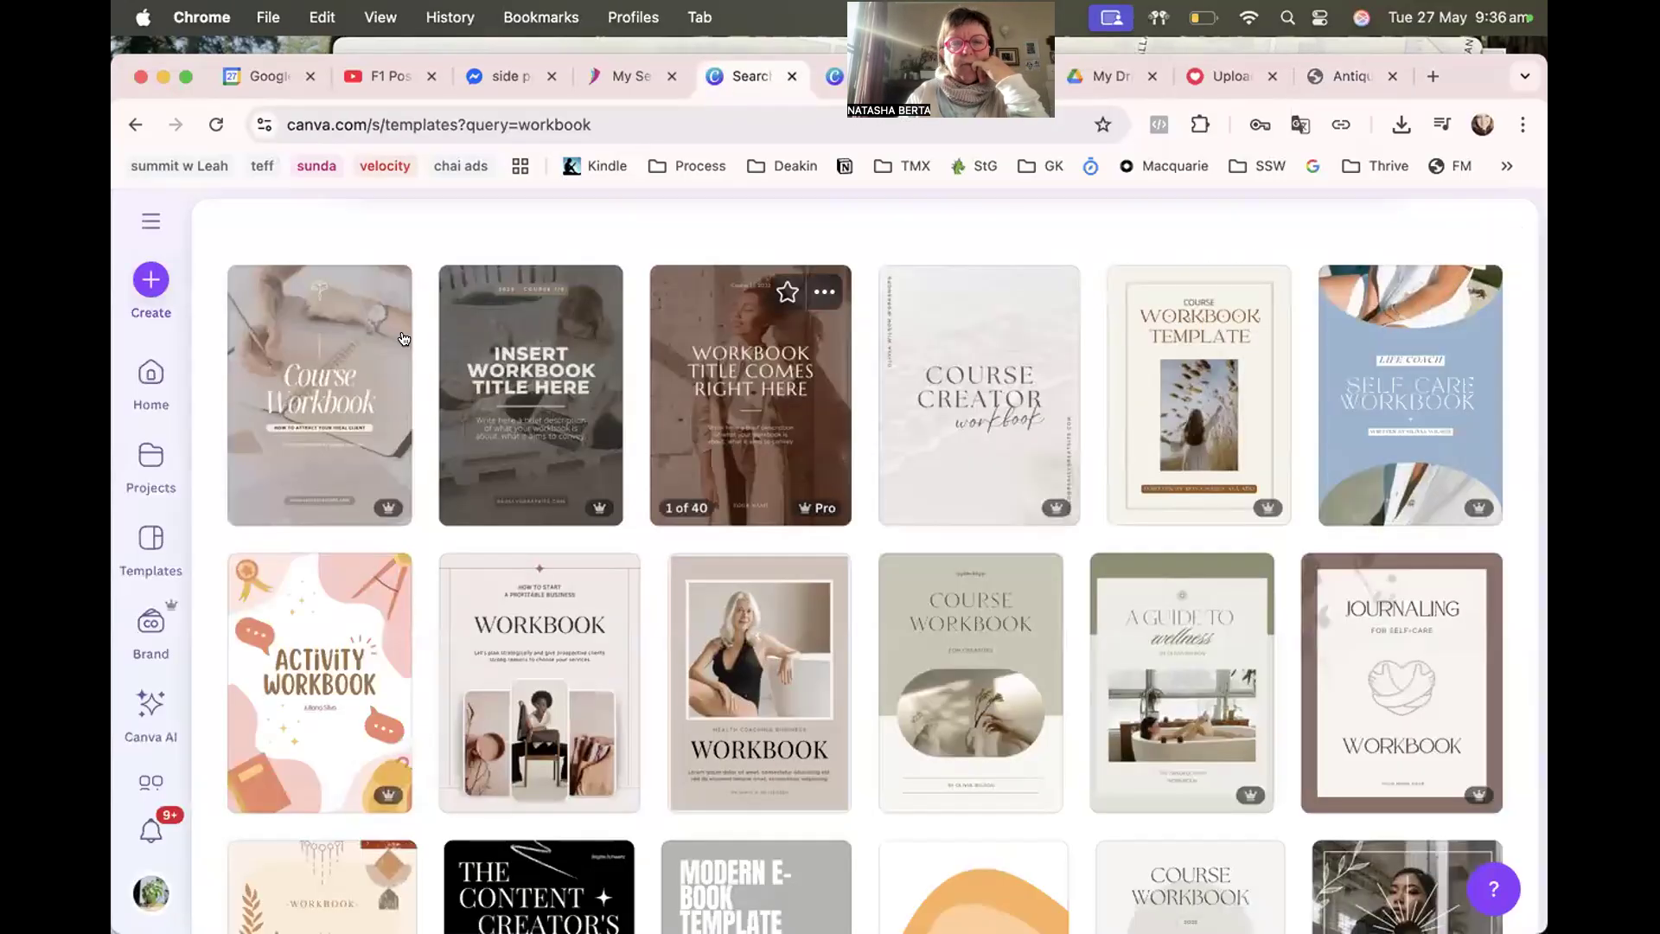
left_click_drag(372, 121, 600, 122)
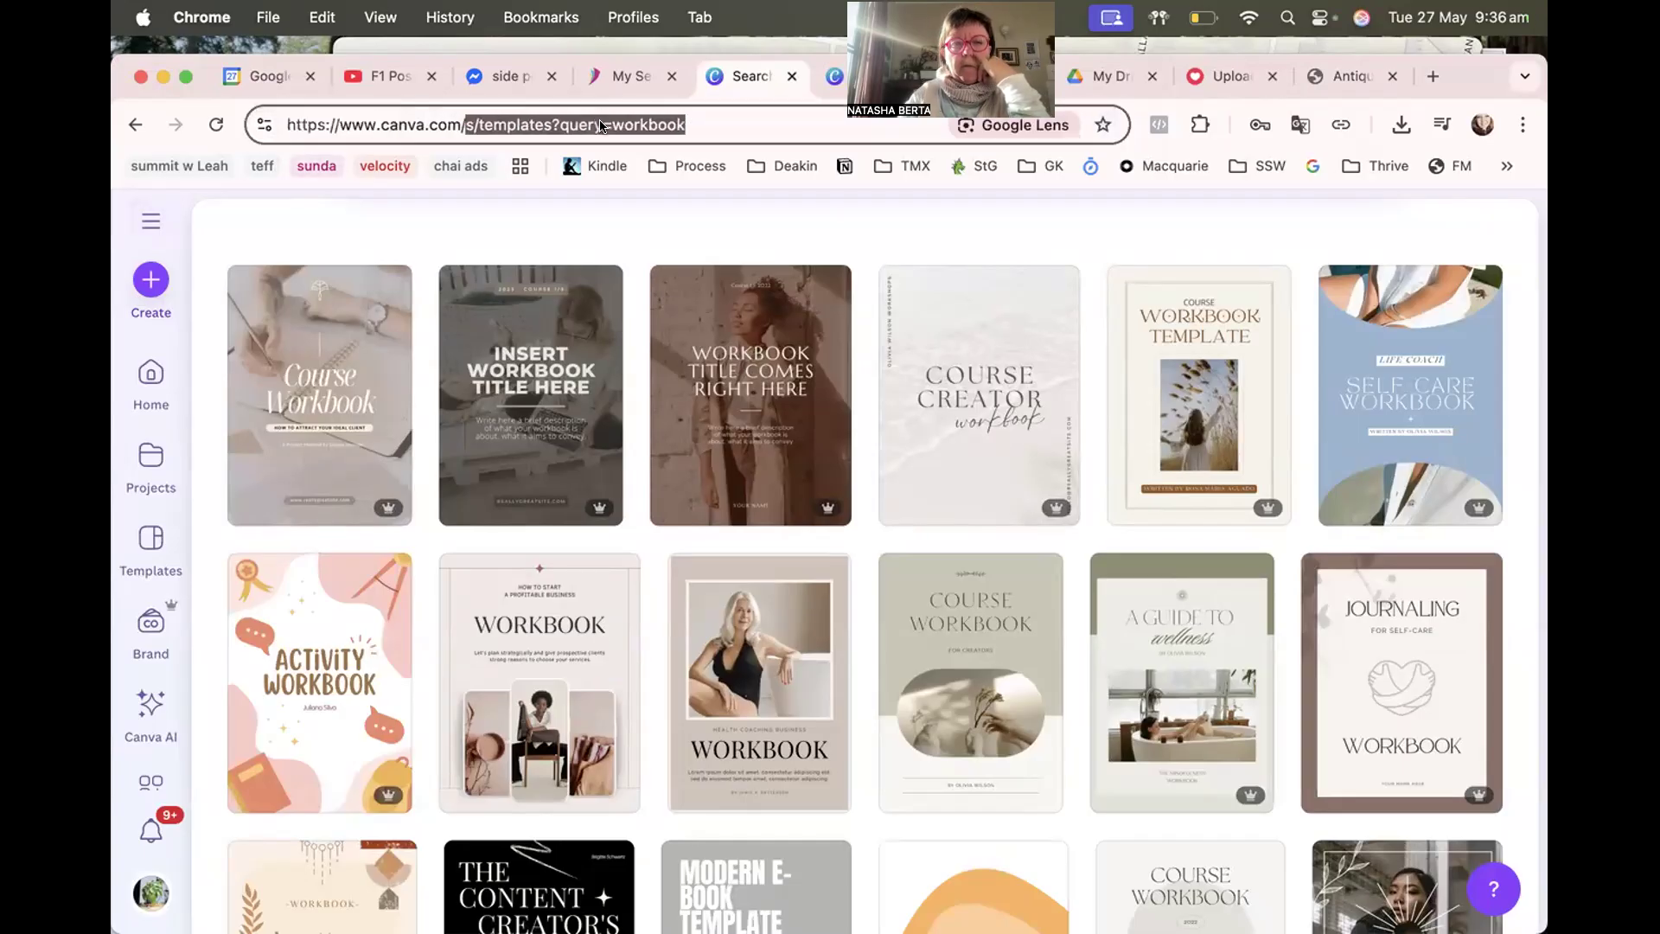
key("BackSpace")
key("Return")
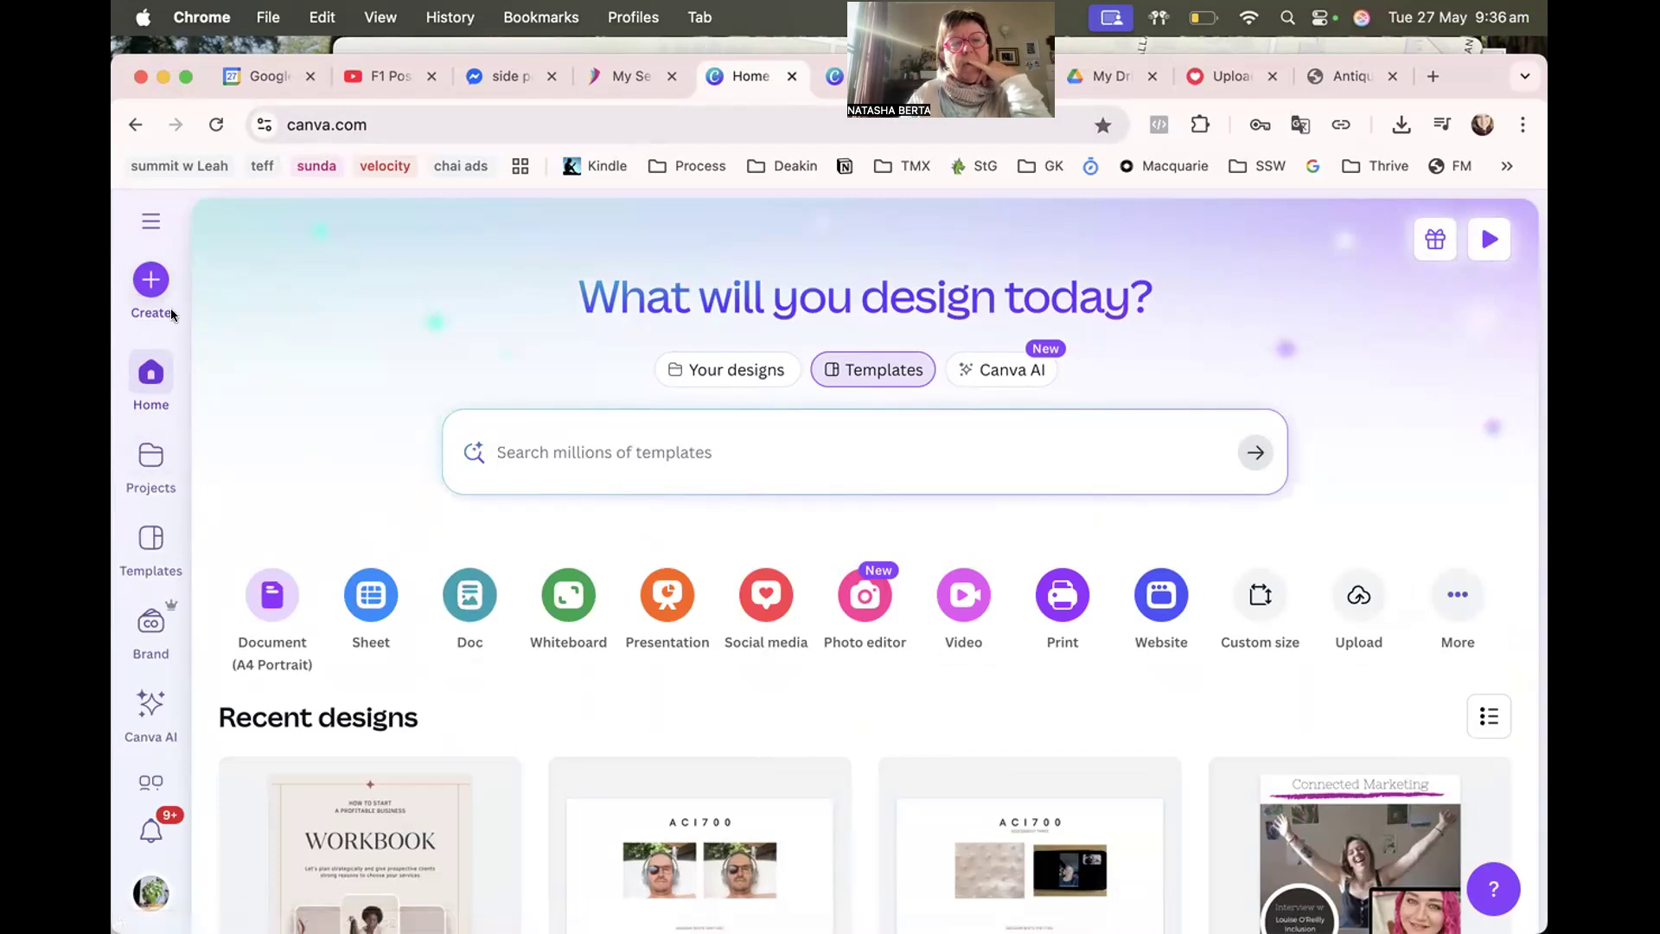
left_click(151, 280)
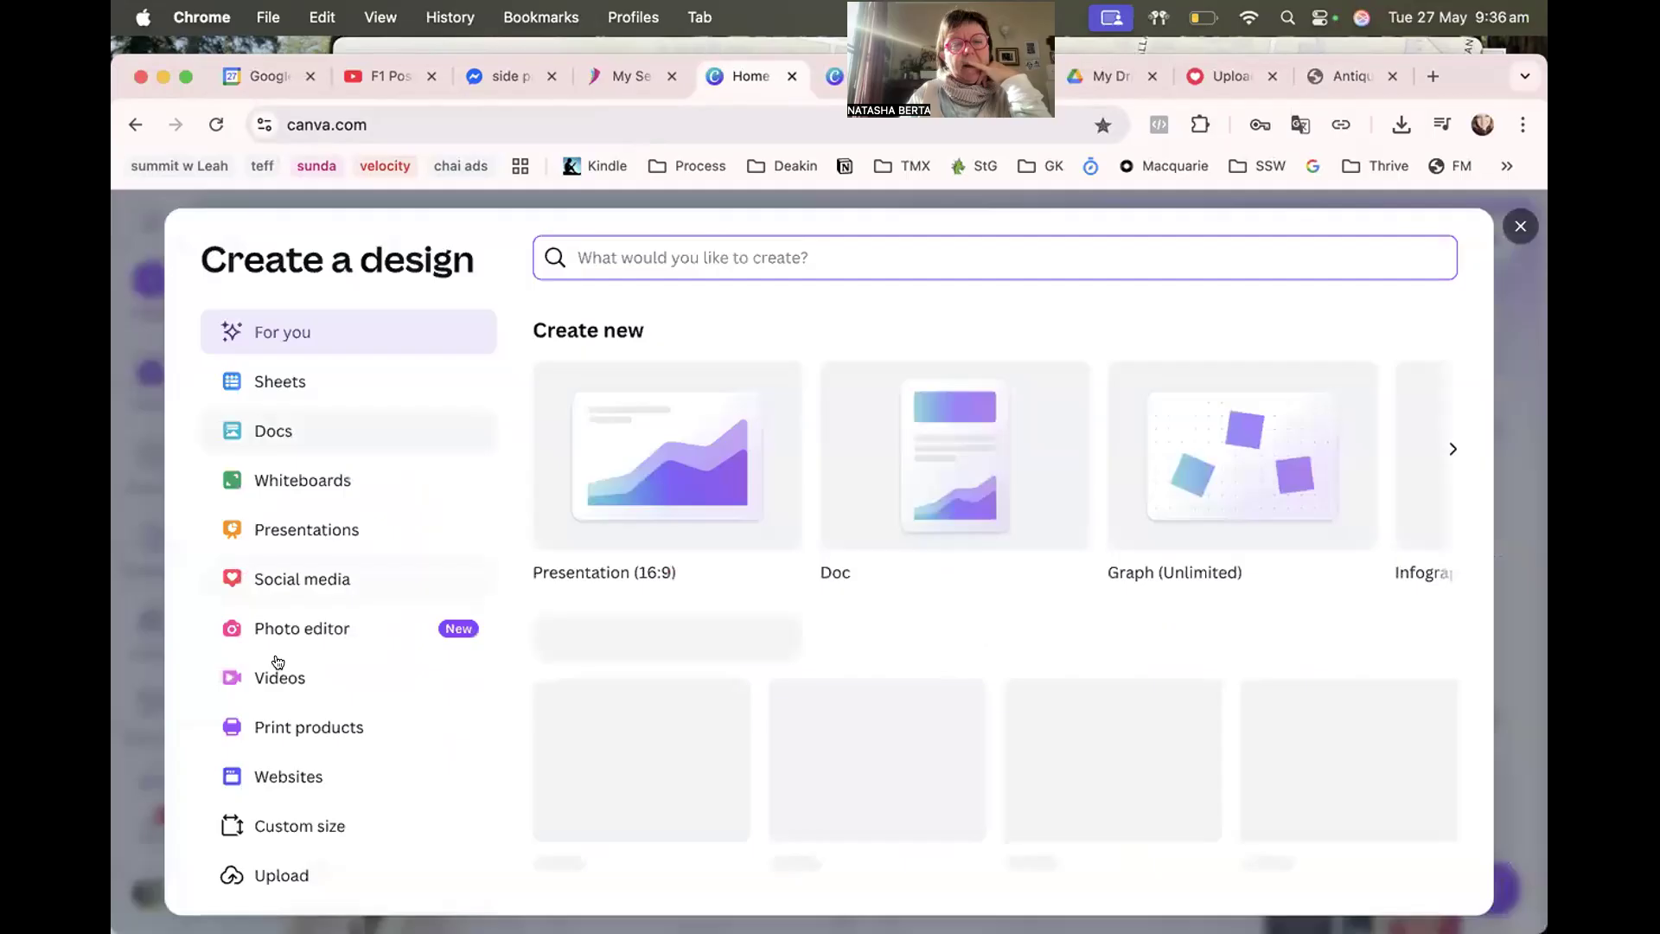
left_click(266, 432)
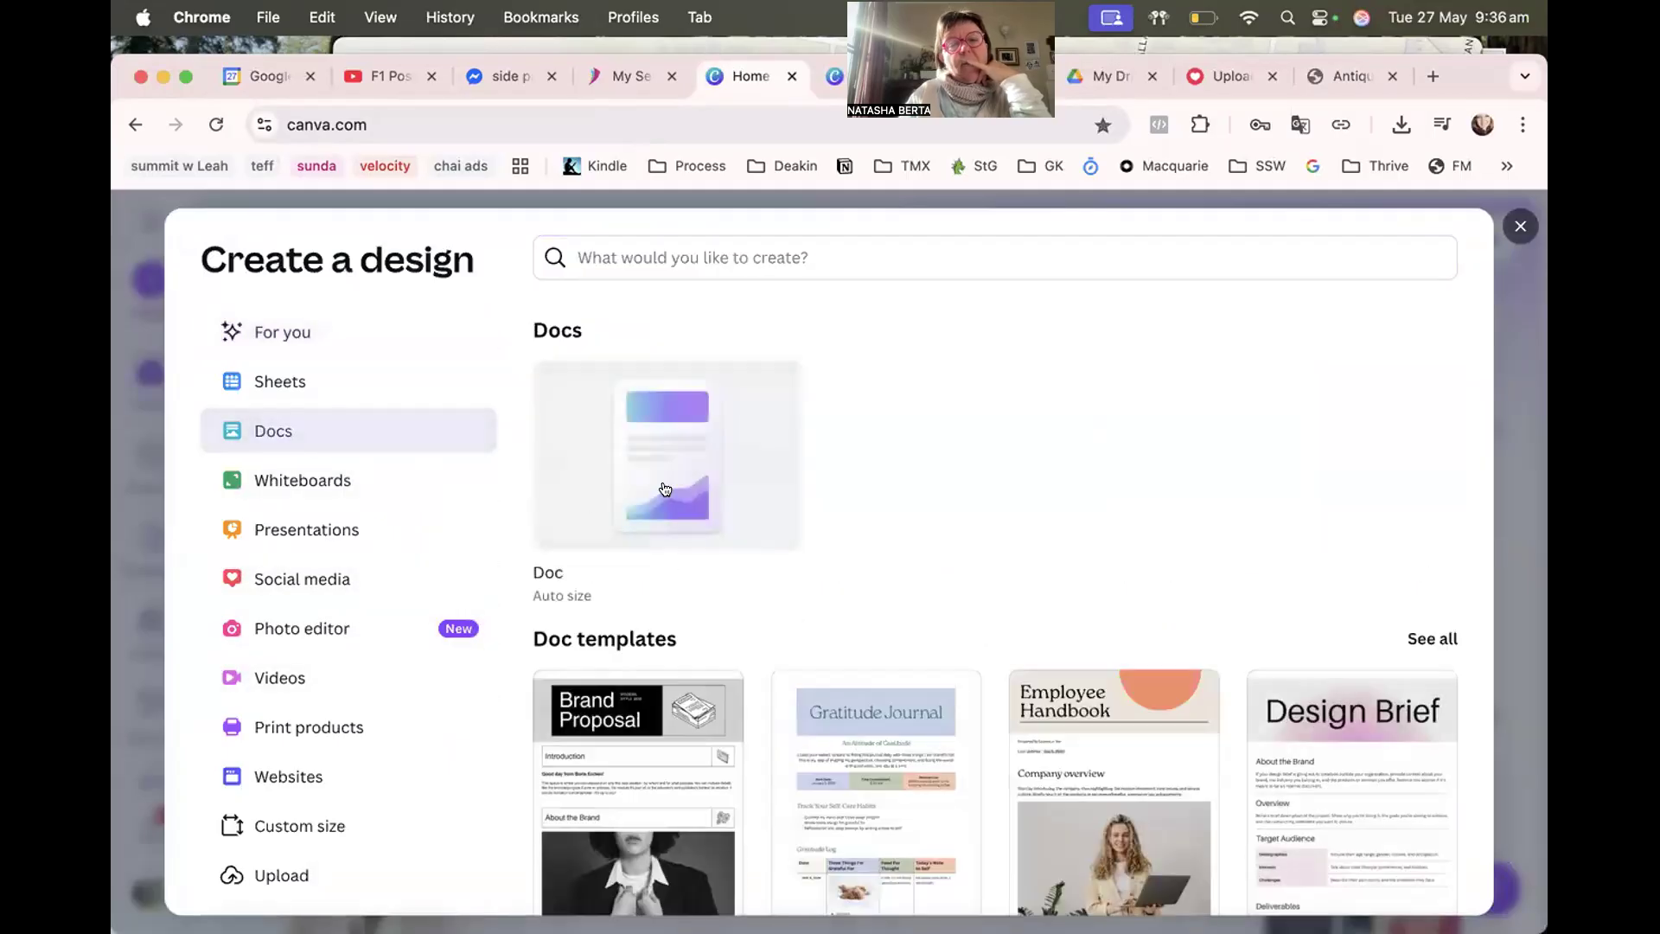
left_click(671, 481)
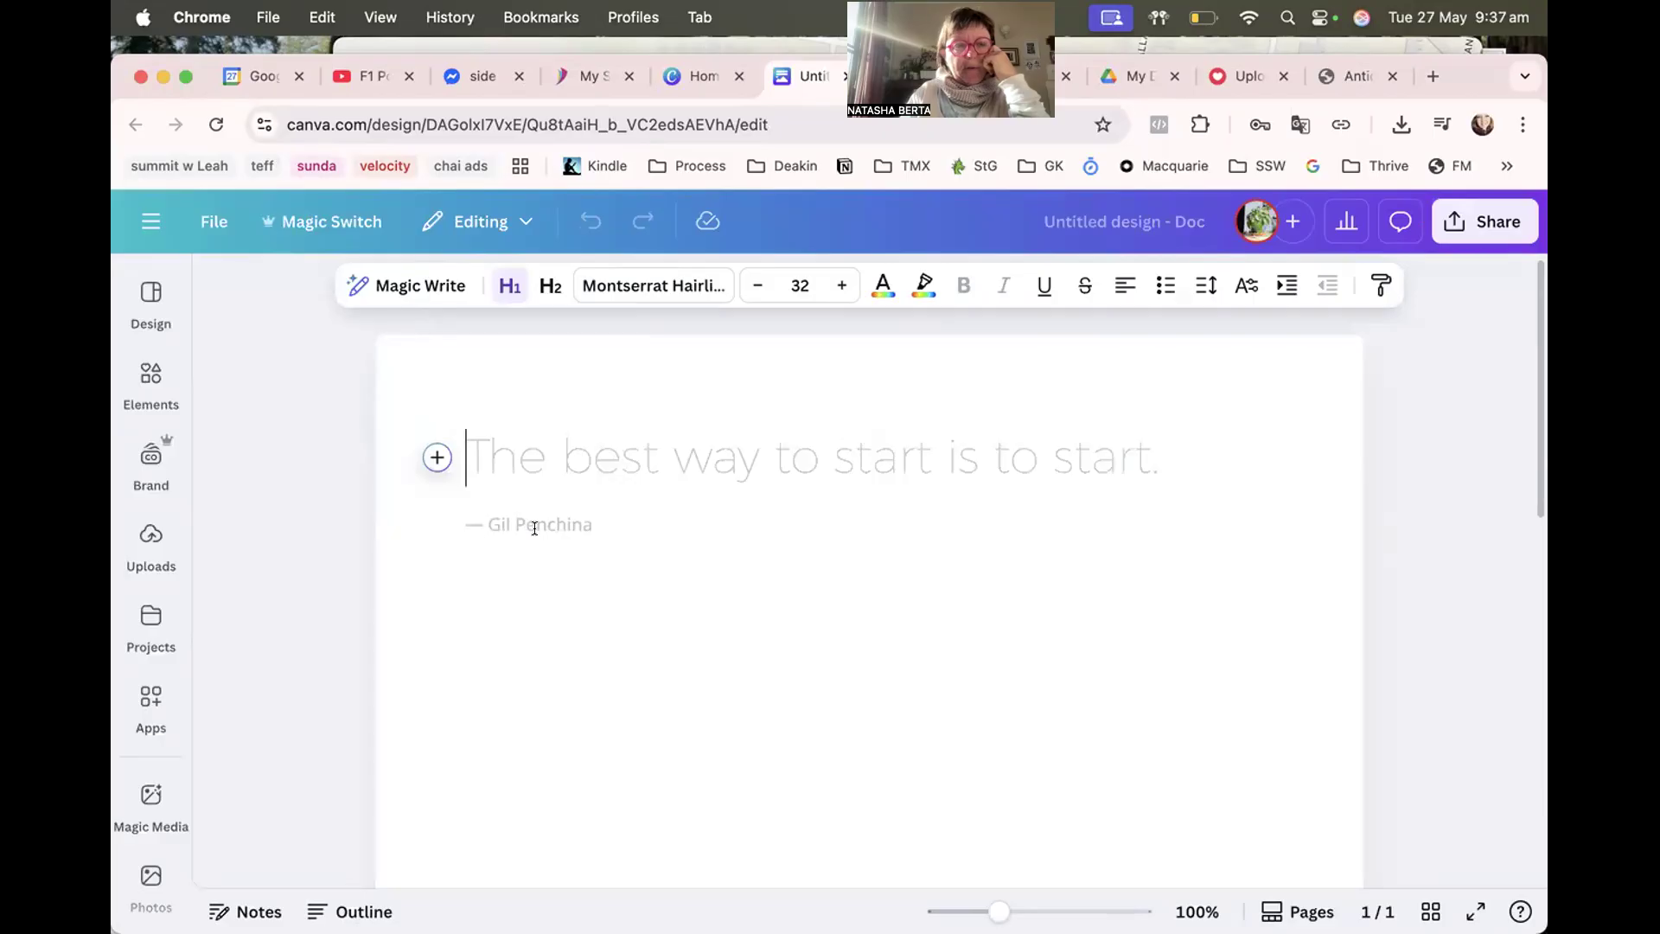
Upload "Grow Your Word of Mouth (1).docx" from Downloads to Canva and insert its content into the blank Doc.
left_click(143, 540)
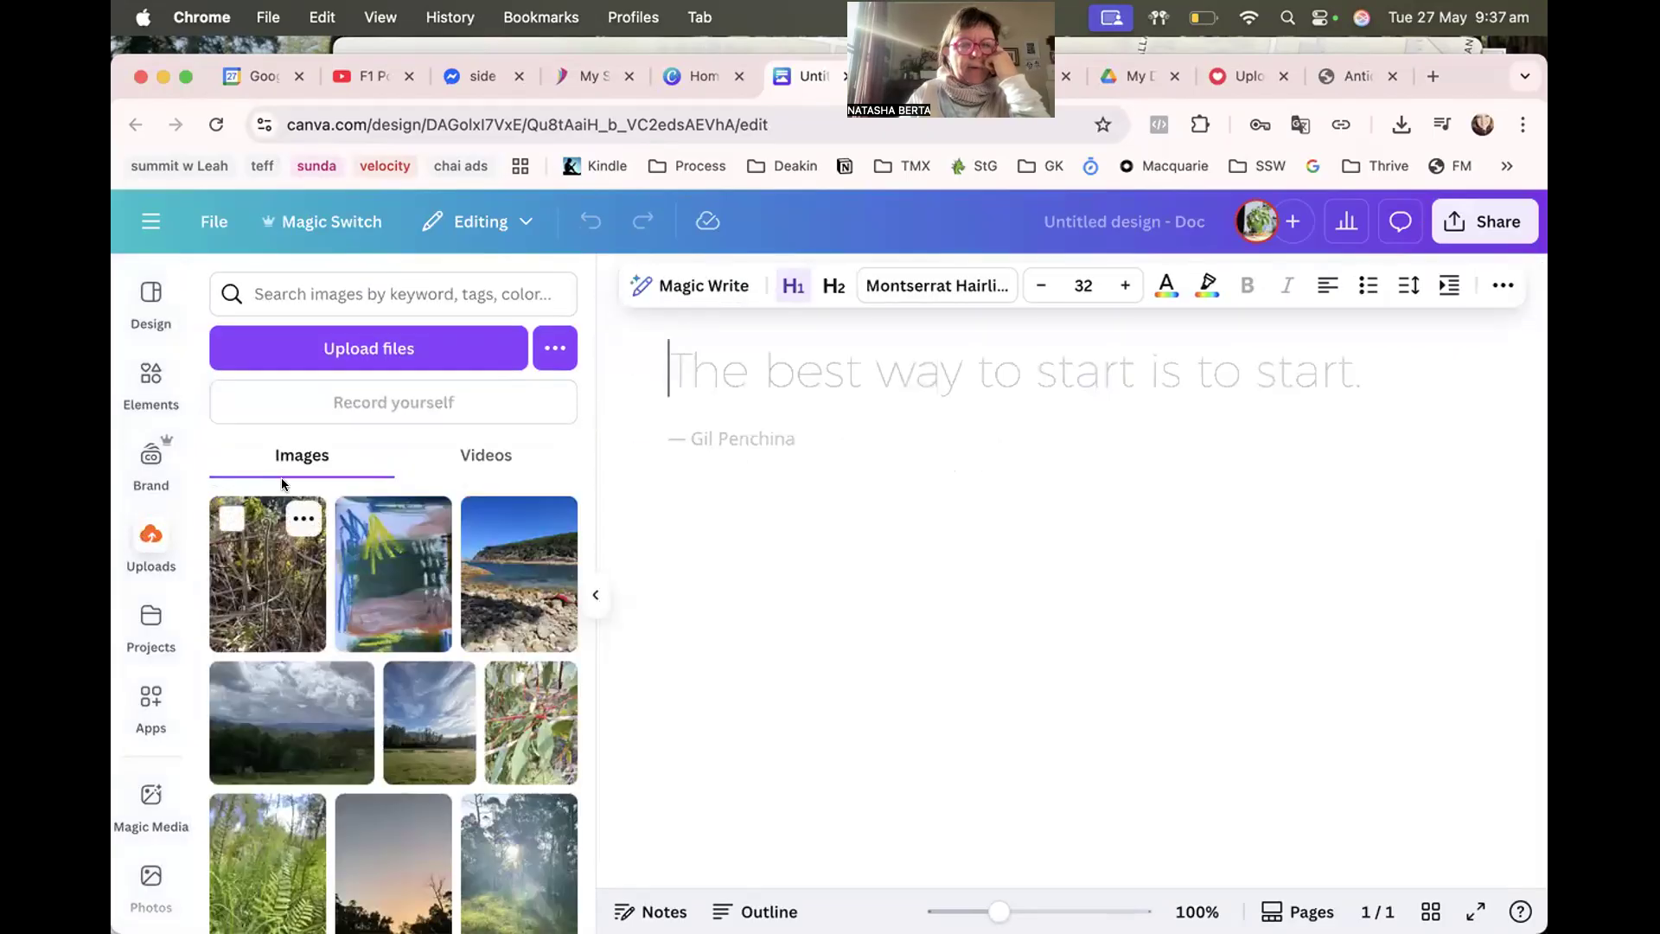
left_click(369, 348)
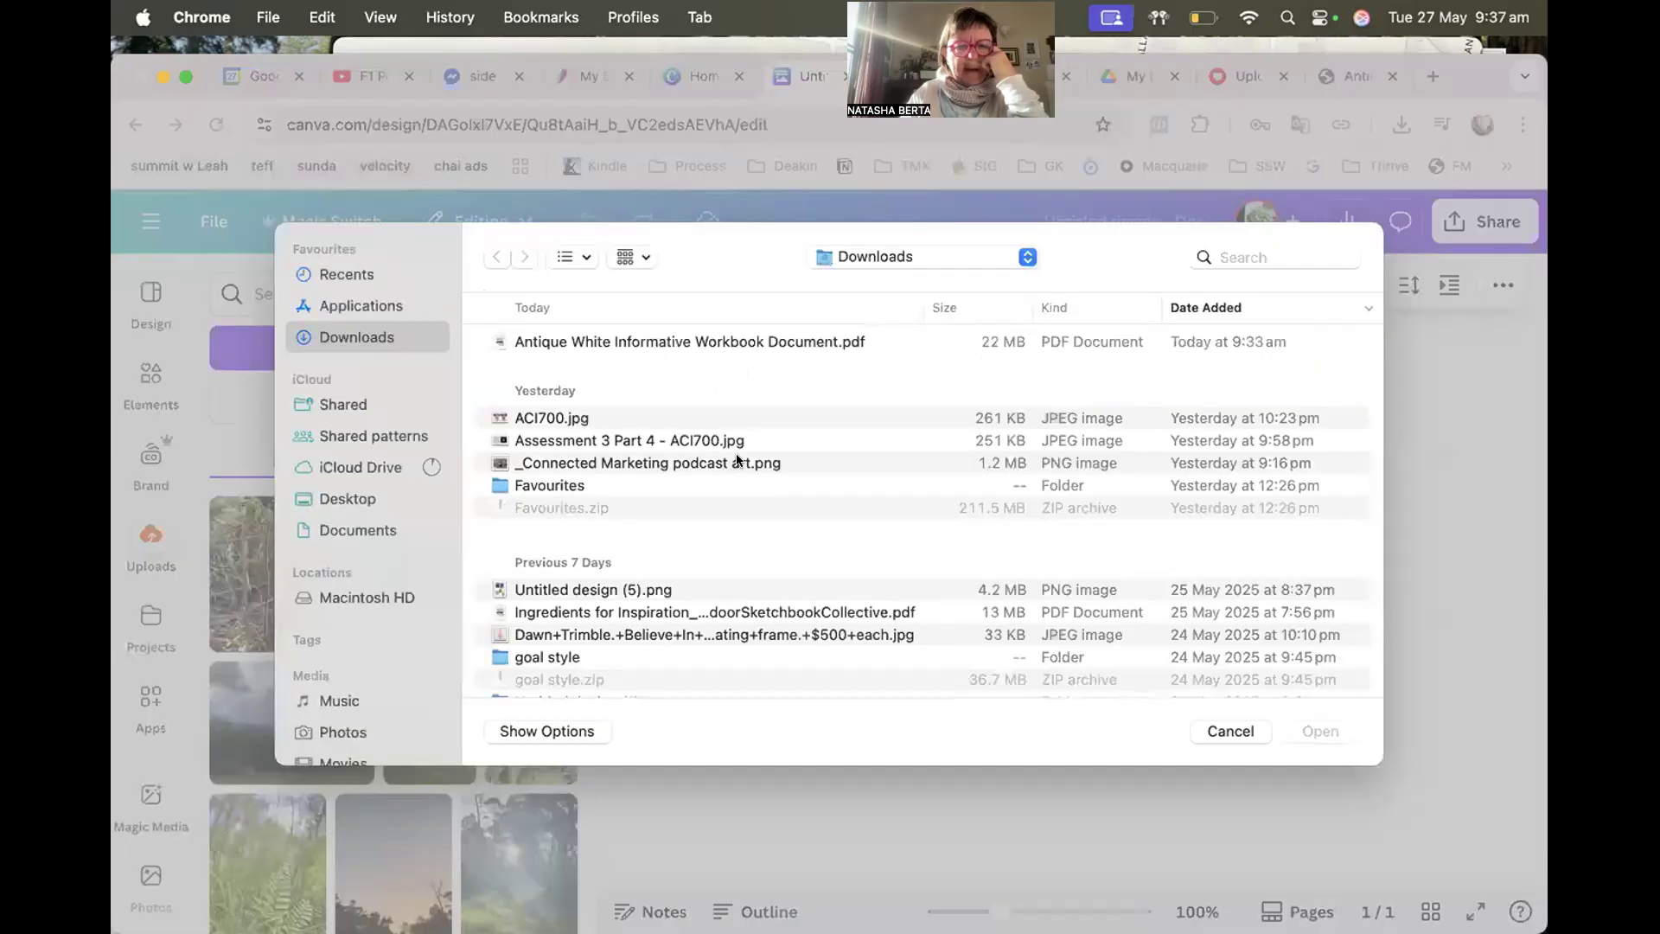
scroll(733, 532, "down", 5)
scroll(733, 532, "down", 1)
left_click(655, 572)
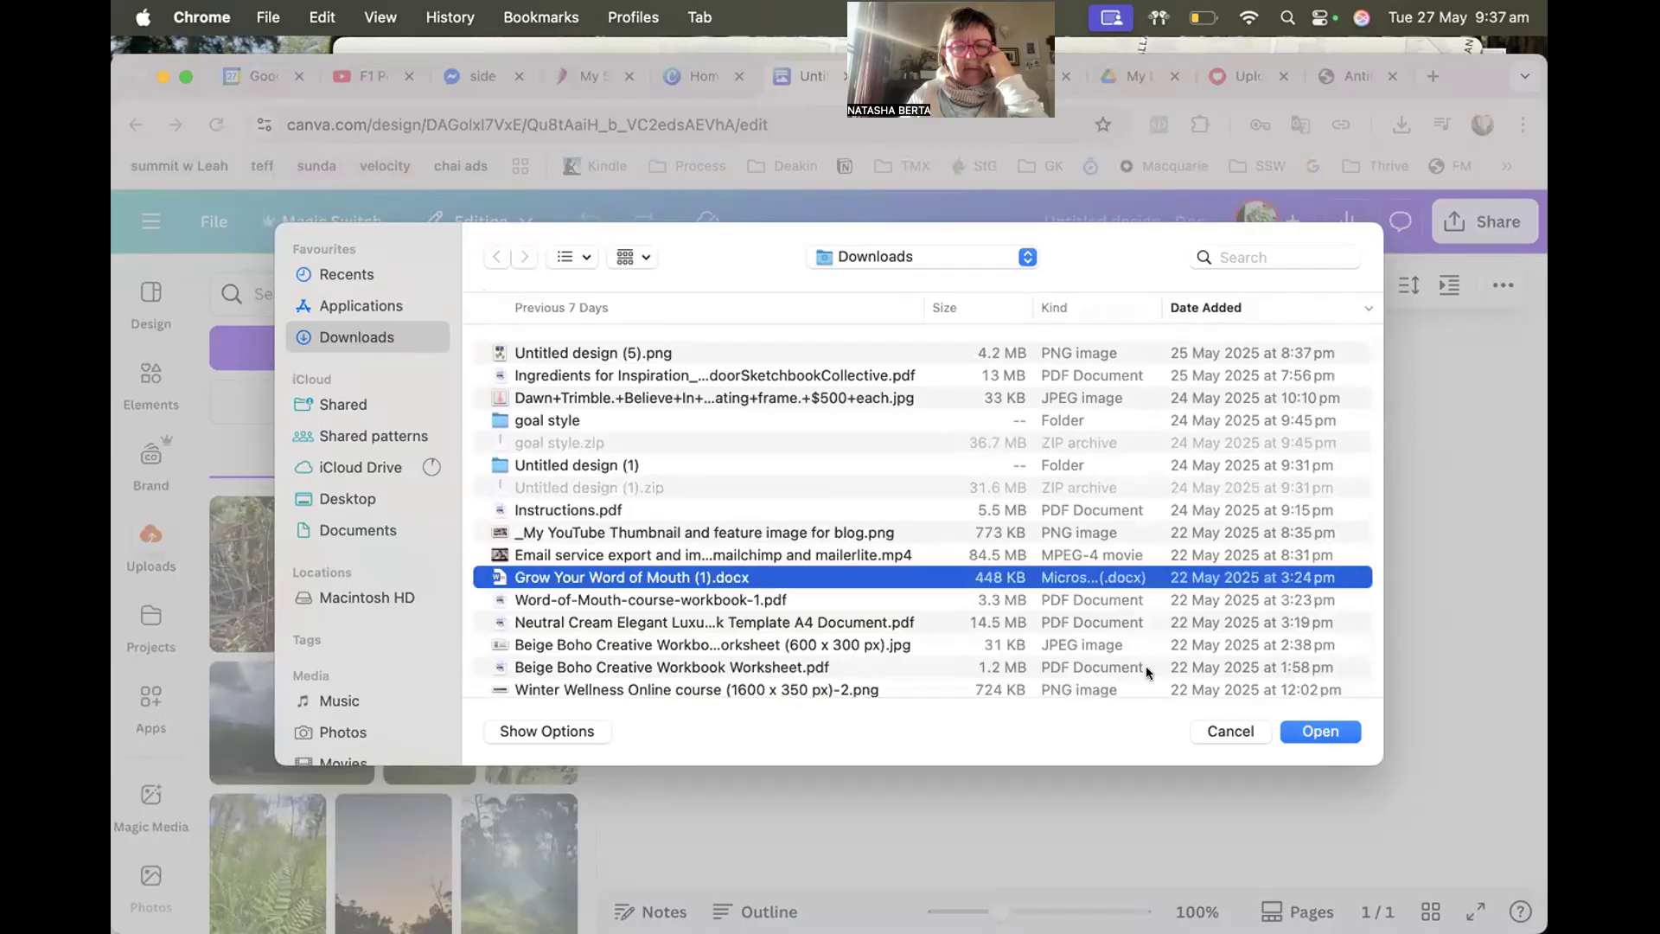
left_click(1314, 731)
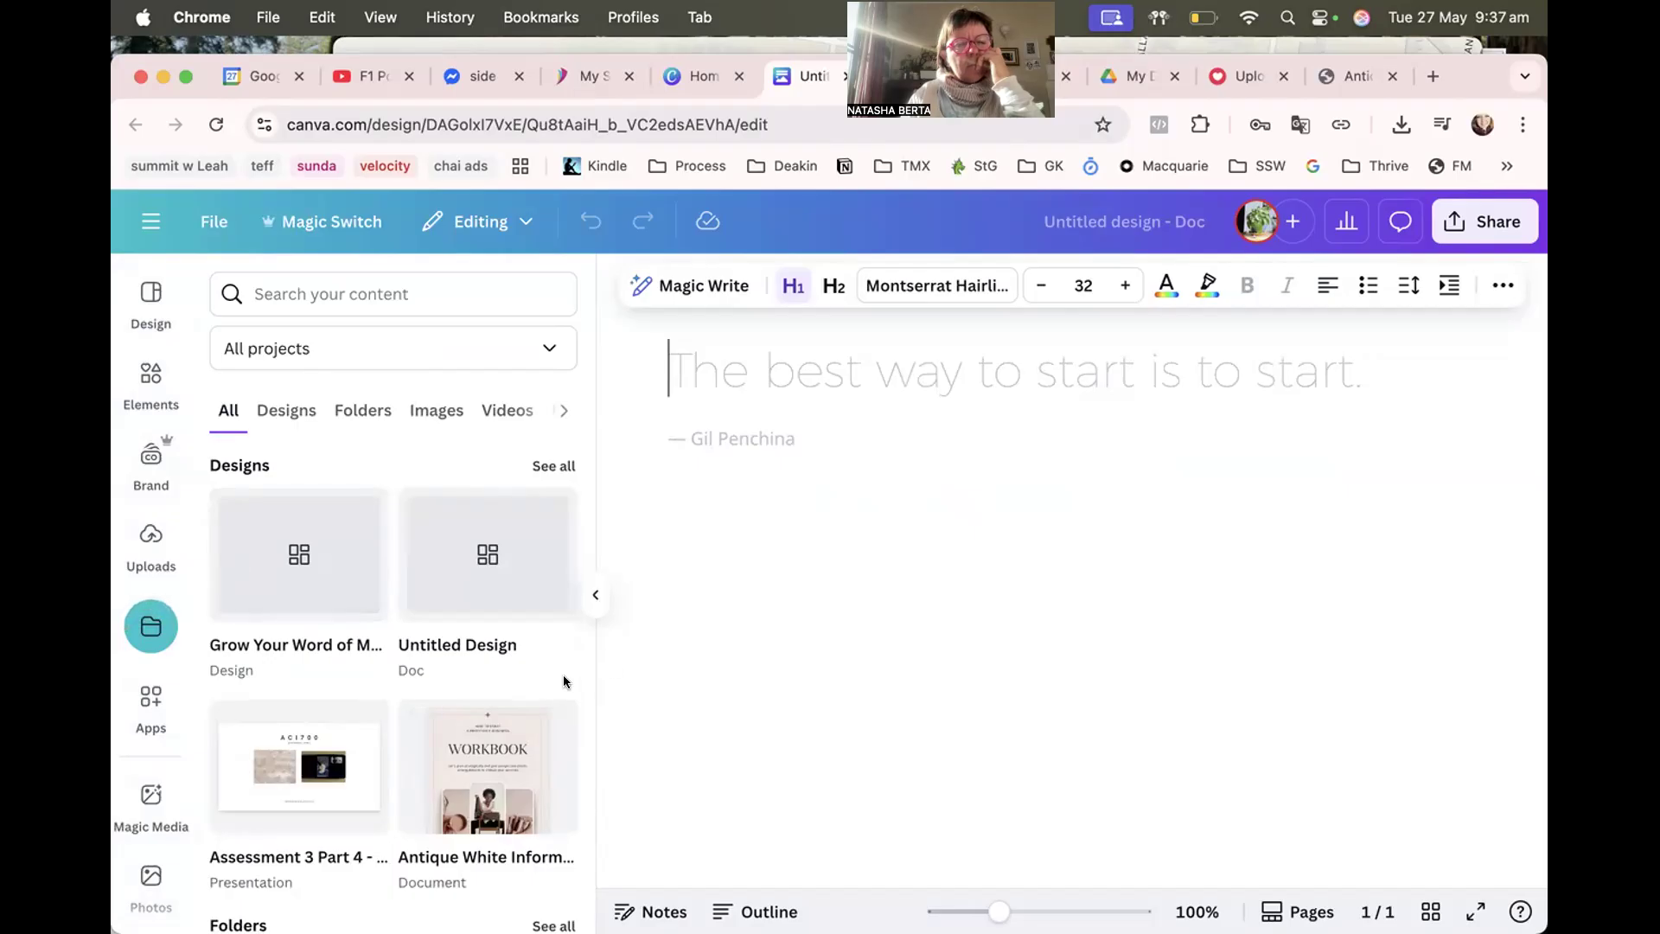
left_click(320, 574)
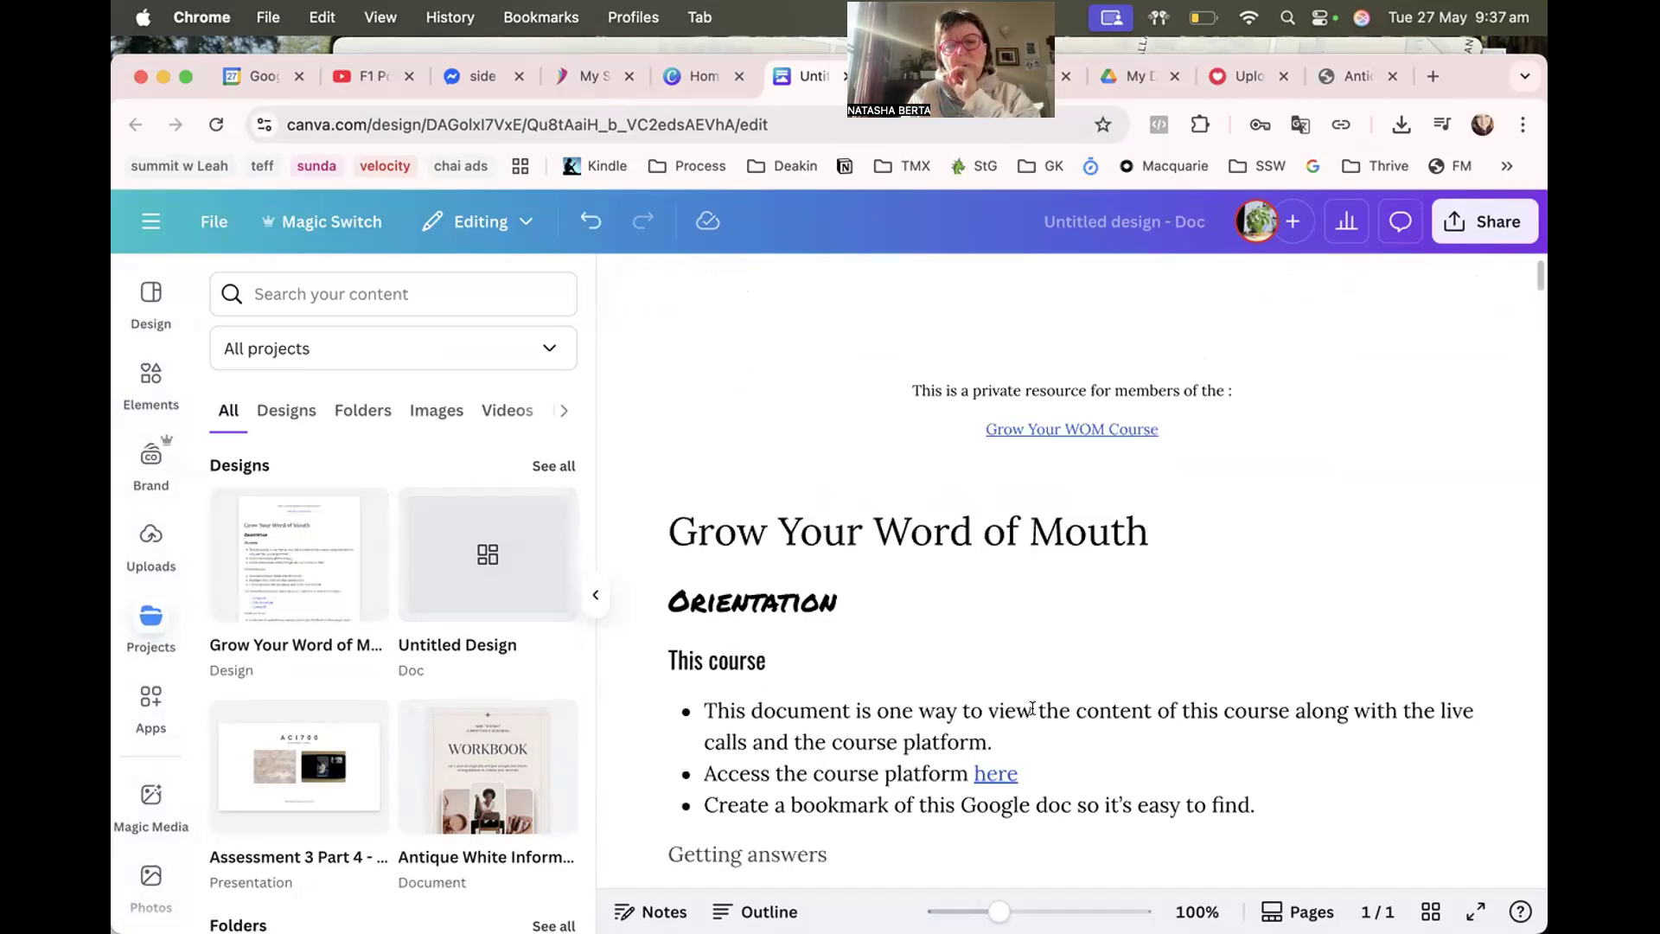
Look through the imported Grow Your Word of Mouth content, from Orientation to the section on rewarding referral partners.
scroll(986, 659, "down", 5)
scroll(986, 659, "down", 2)
scroll(896, 412, "up", 3)
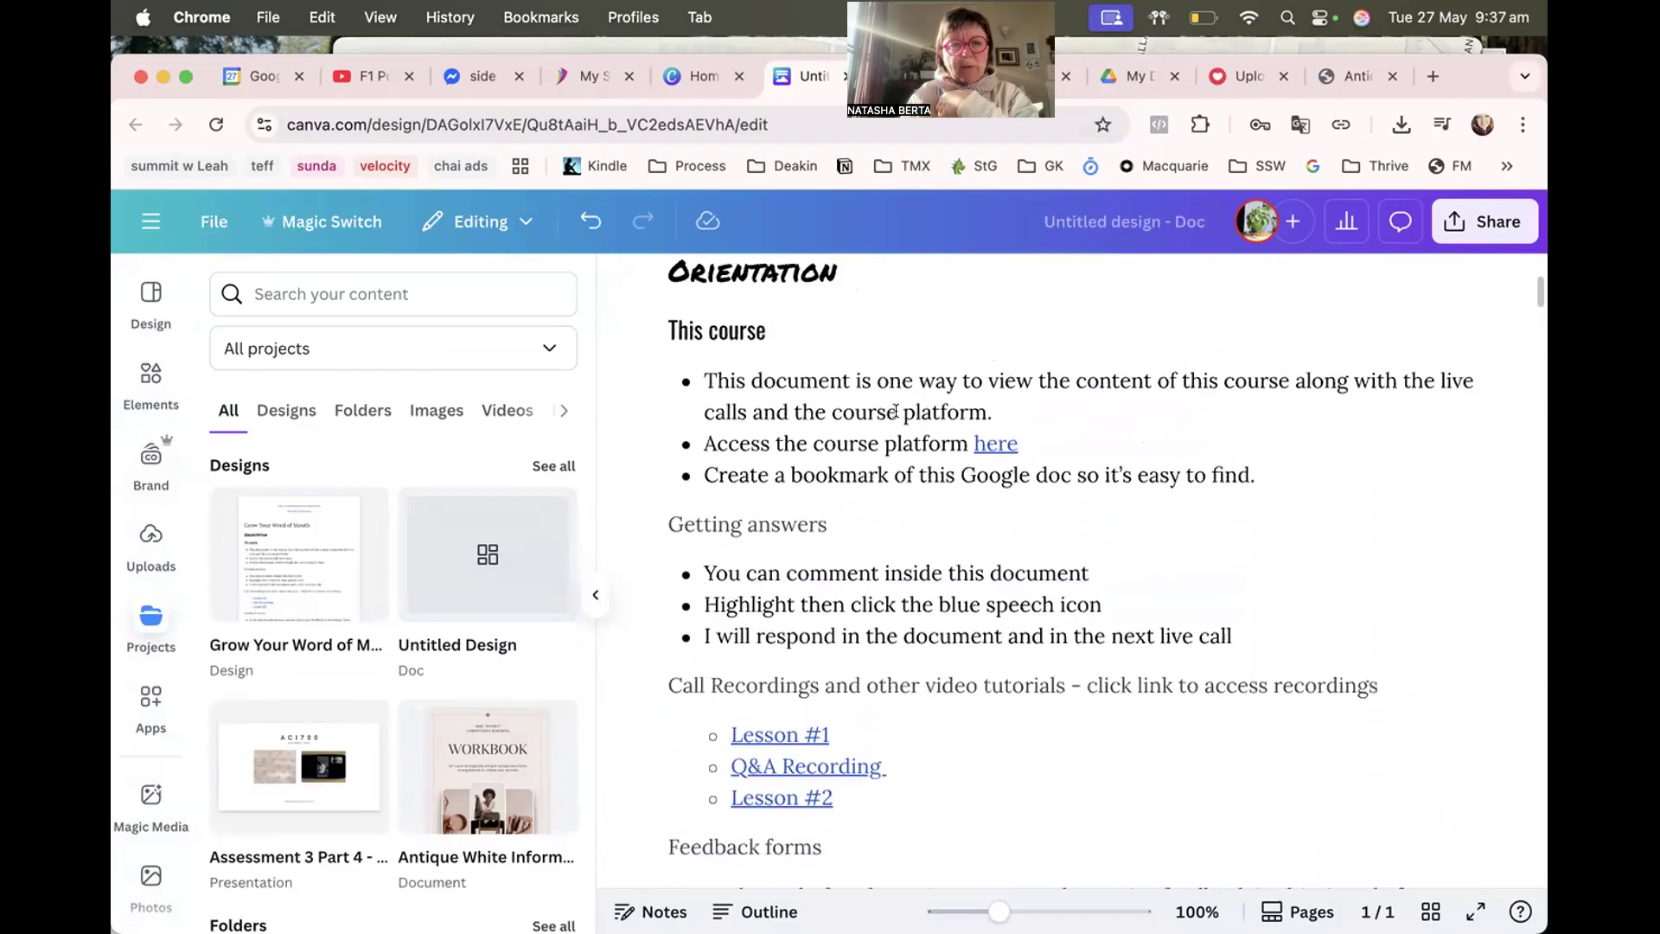
scroll(904, 677, "down", 1)
scroll(905, 677, "down", 20)
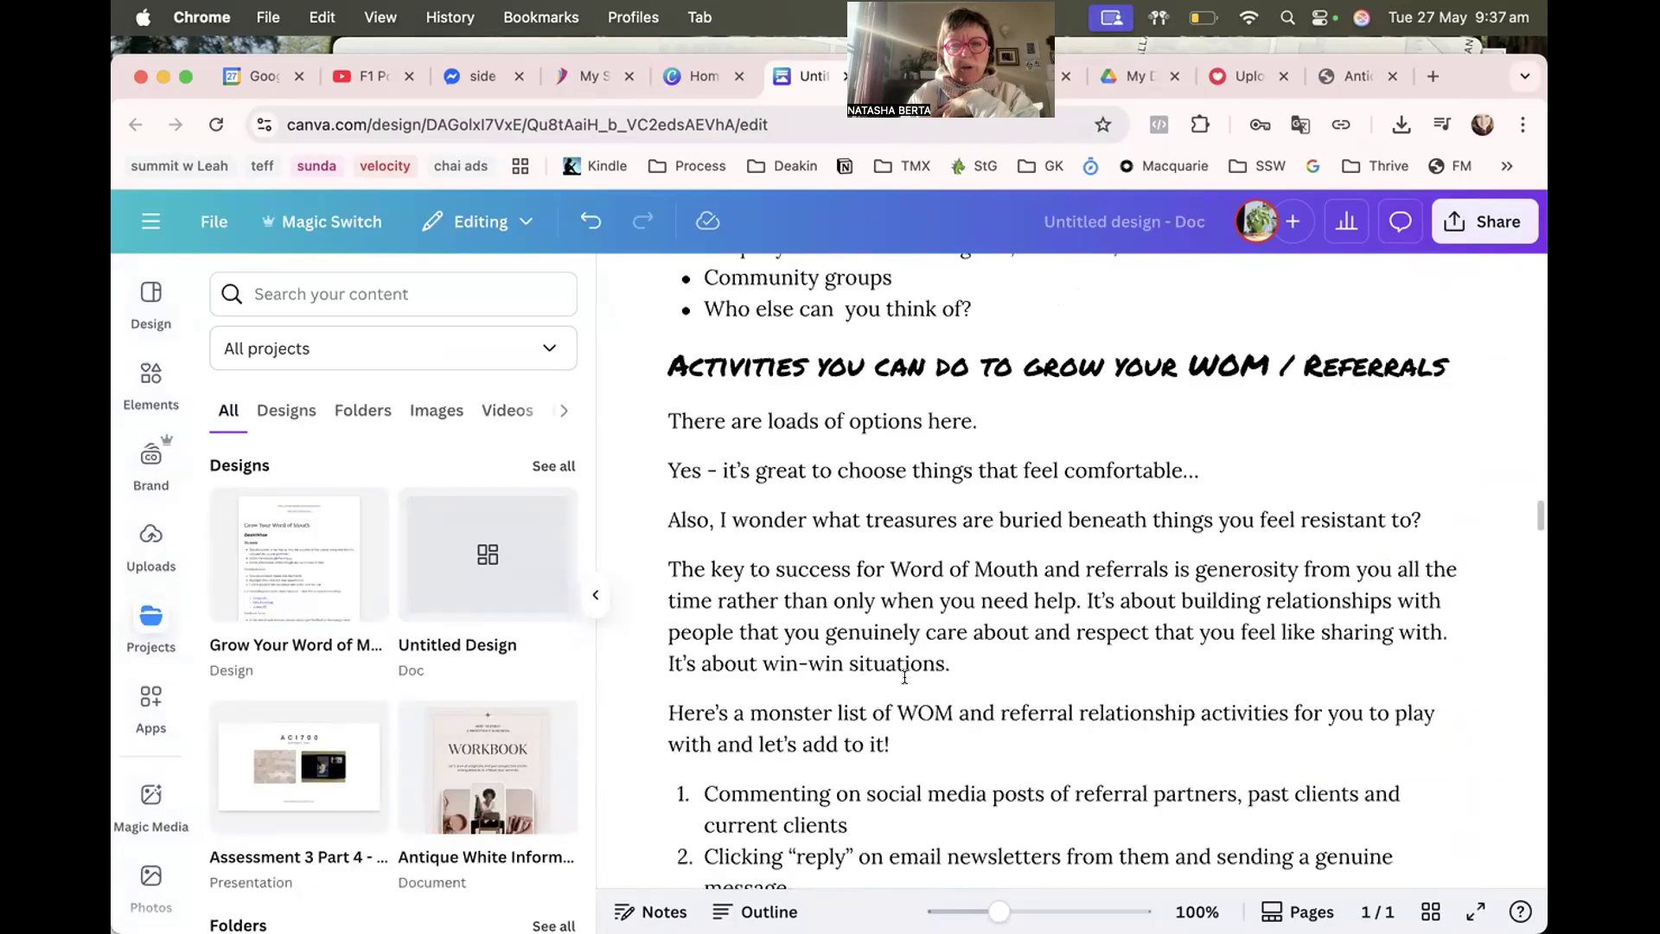
scroll(905, 677, "down", 10)
scroll(1309, 246, "down", 7)
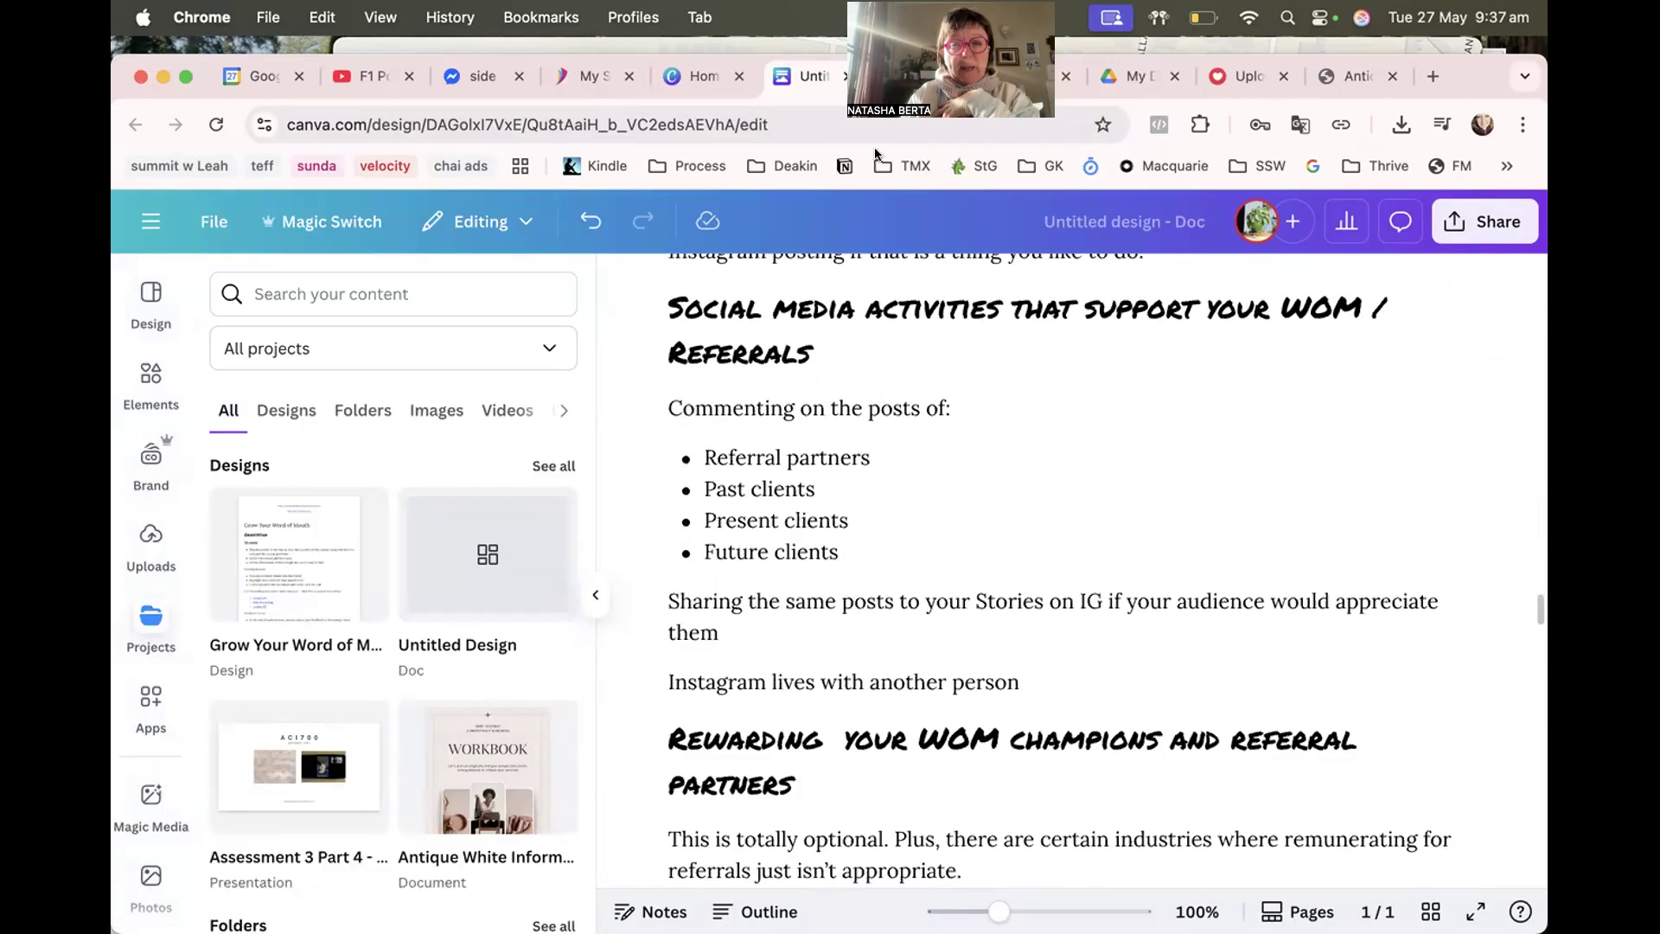
Switch to the Antique White Informative Workbook Document design, dismiss the finished download notice, and view the Wins and Milestones page.
left_click(915, 86)
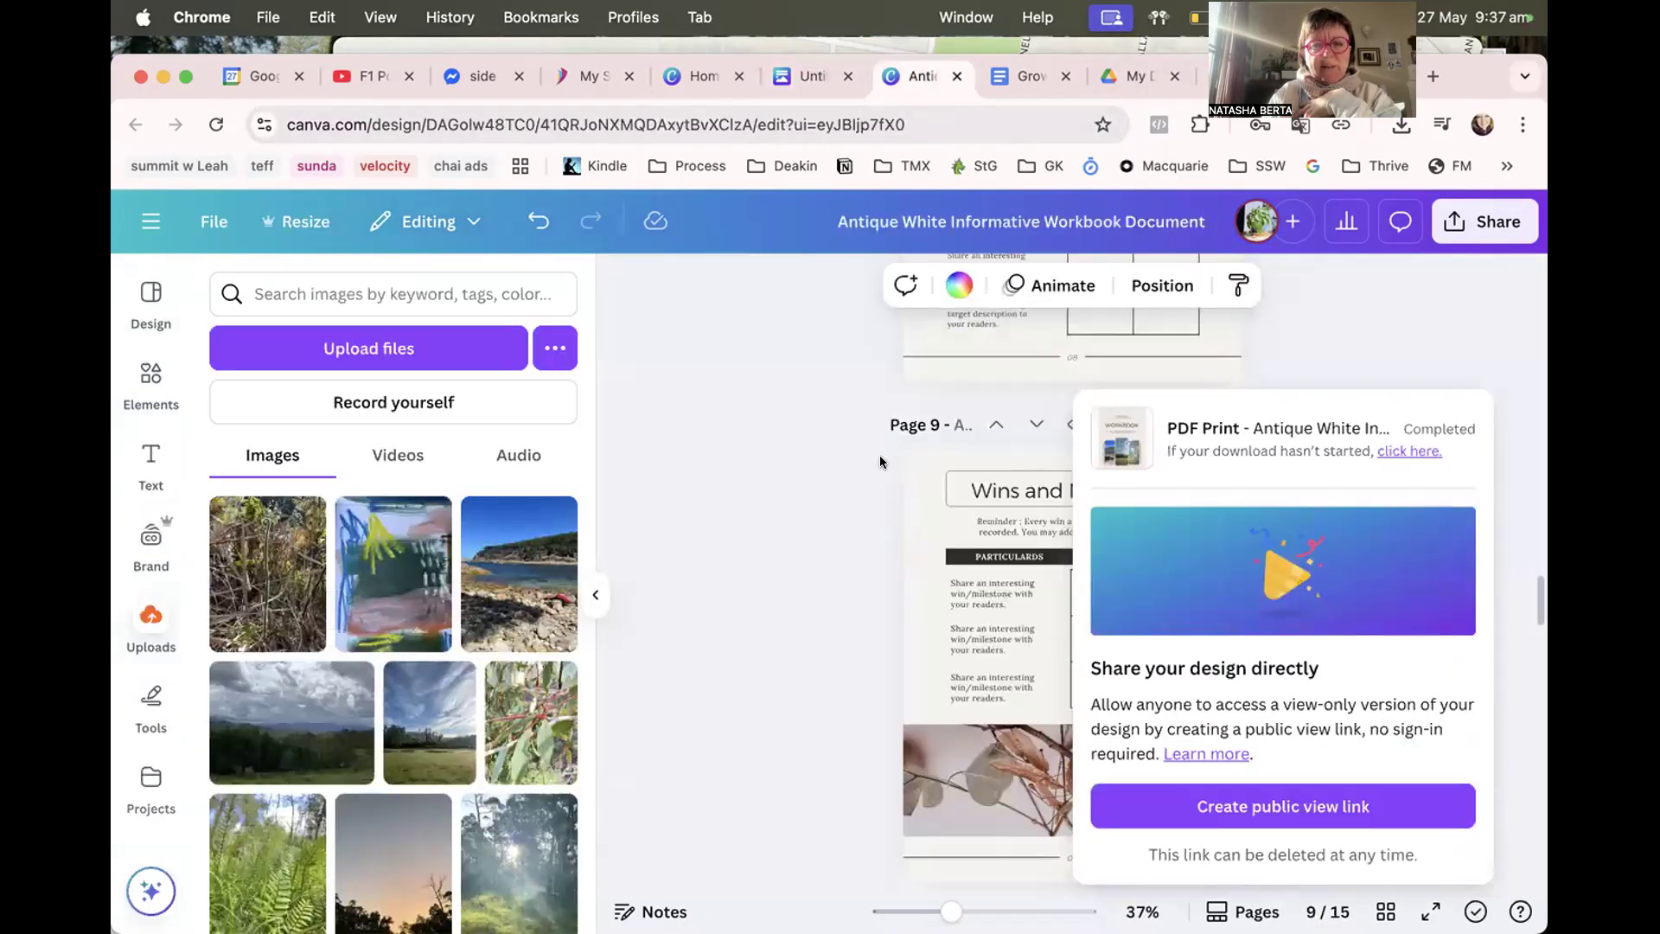
scroll(882, 460, "down", 3)
left_click(765, 539)
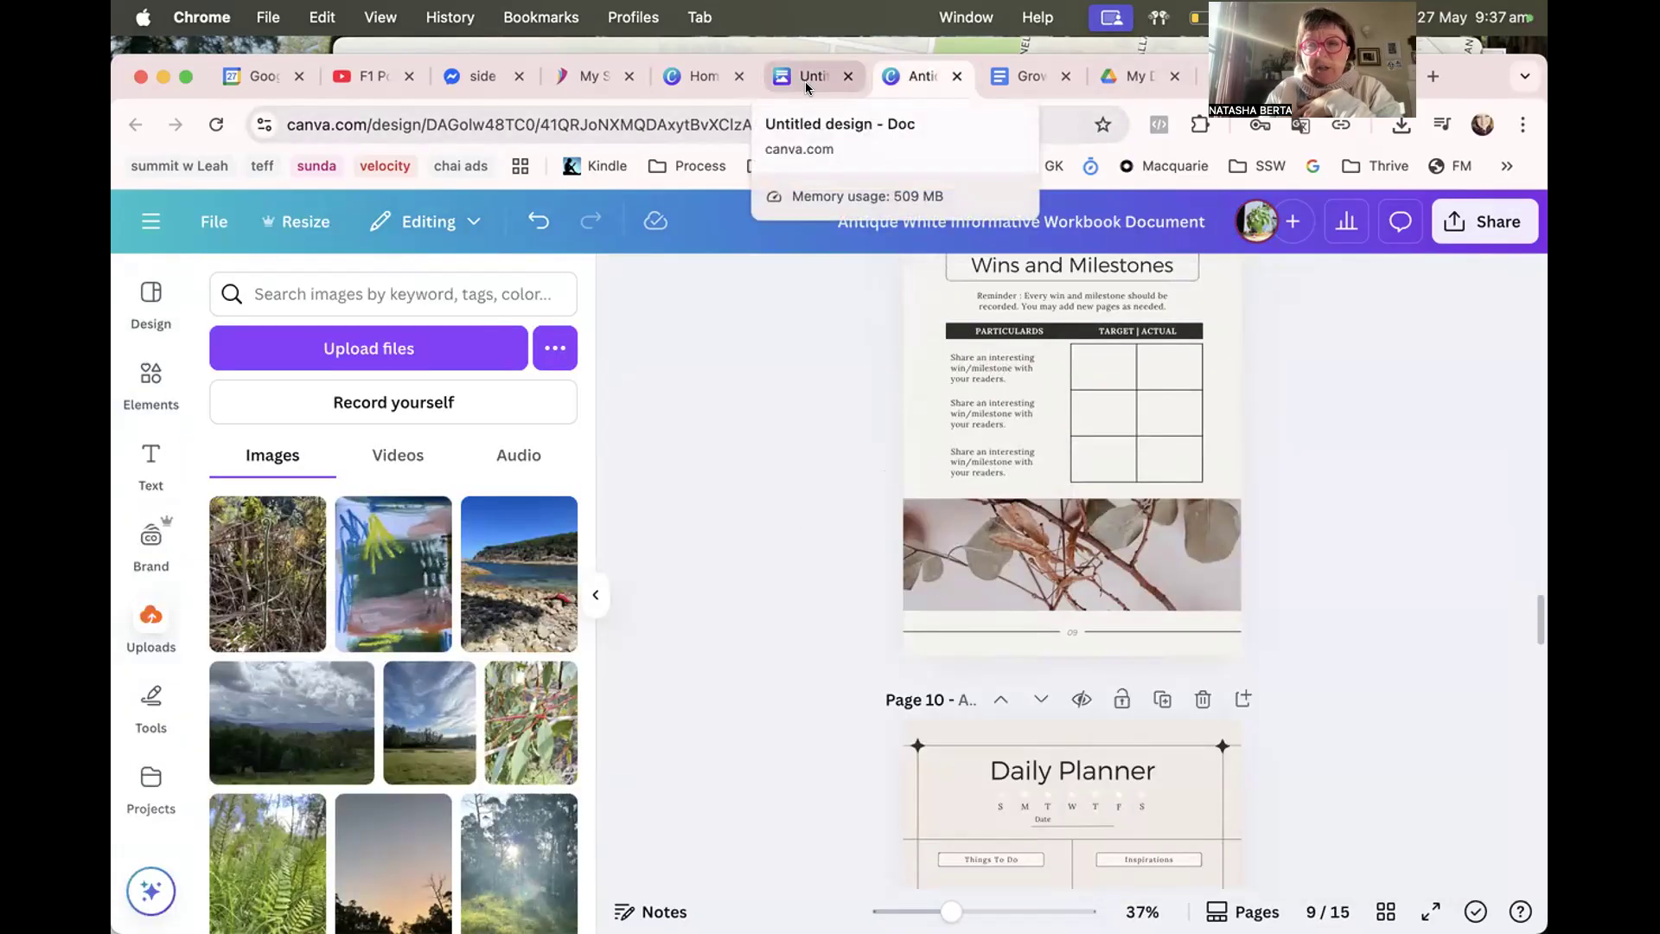
Switch to the untitled Doc, collapse the side panel, and return to the start of the document.
scroll(783, 447, "down", 2)
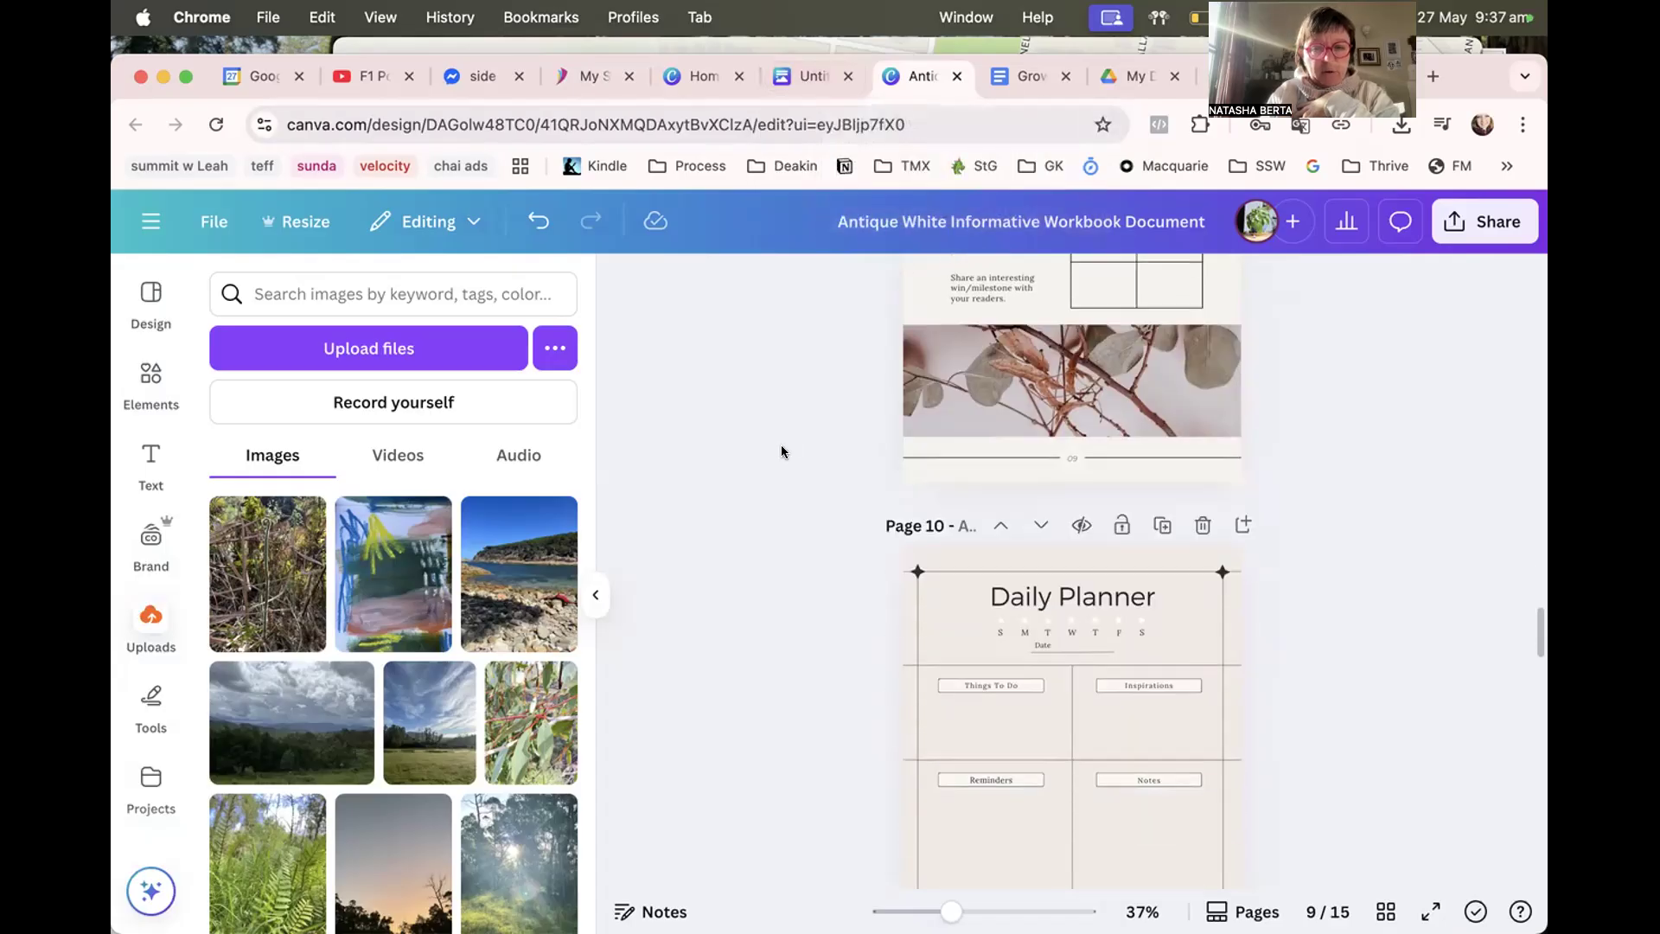
scroll(781, 451, "down", 3)
left_click(807, 78)
scroll(749, 475, "up", 10)
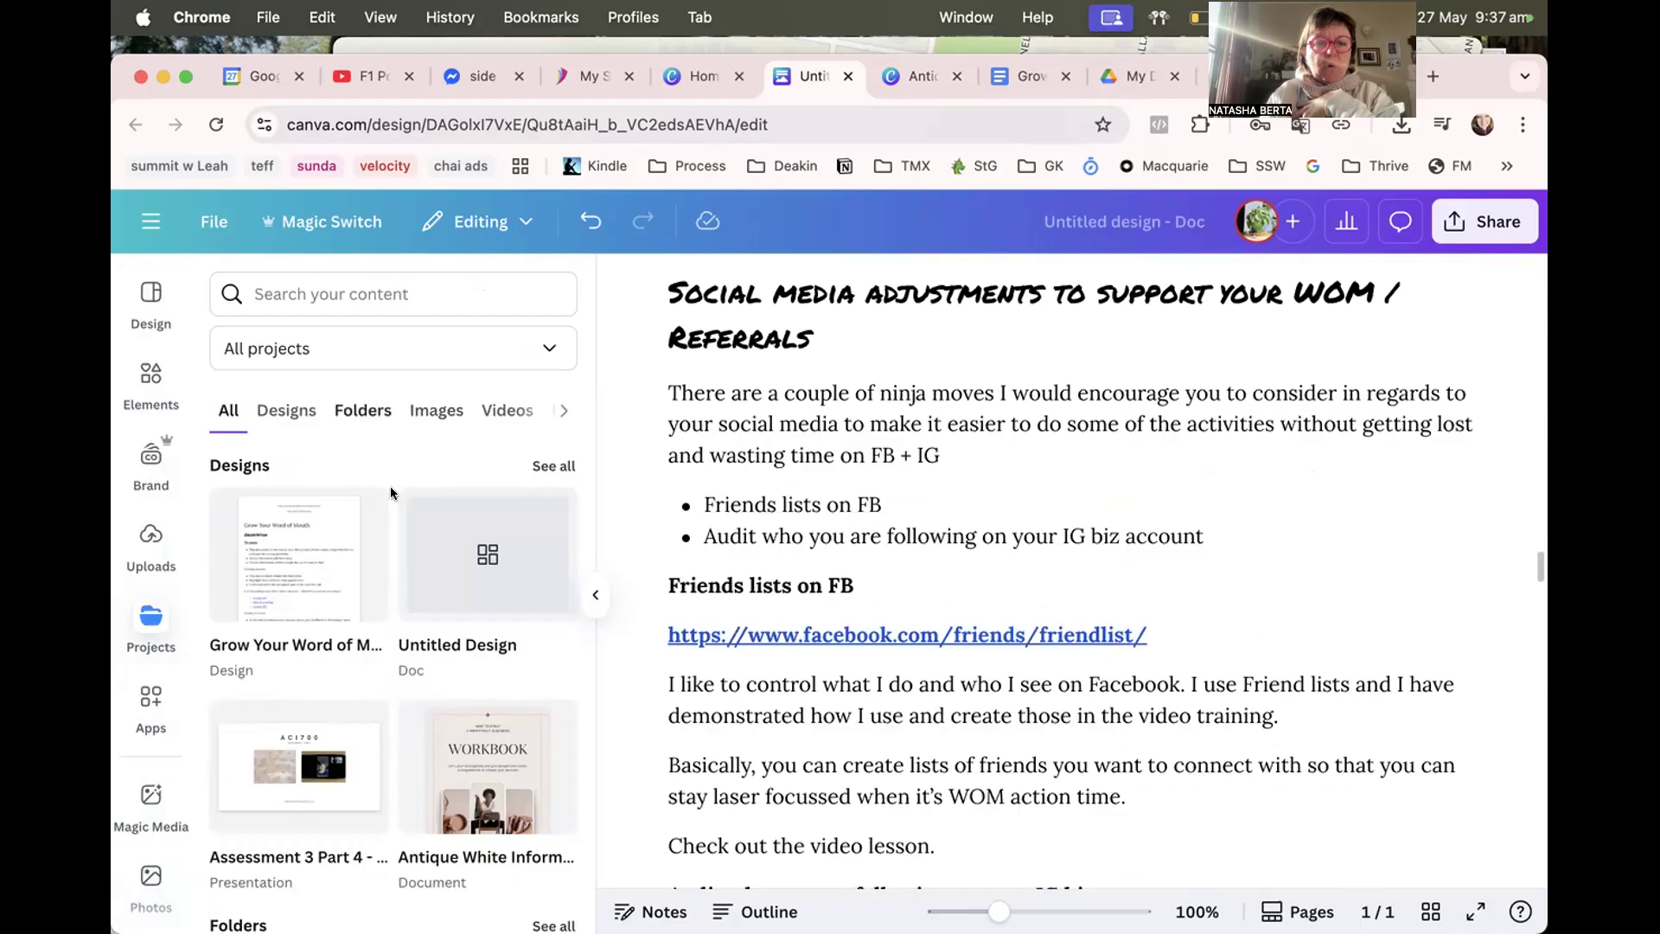
left_click(596, 594)
scroll(585, 530, "up", 10)
scroll(585, 530, "up", 20)
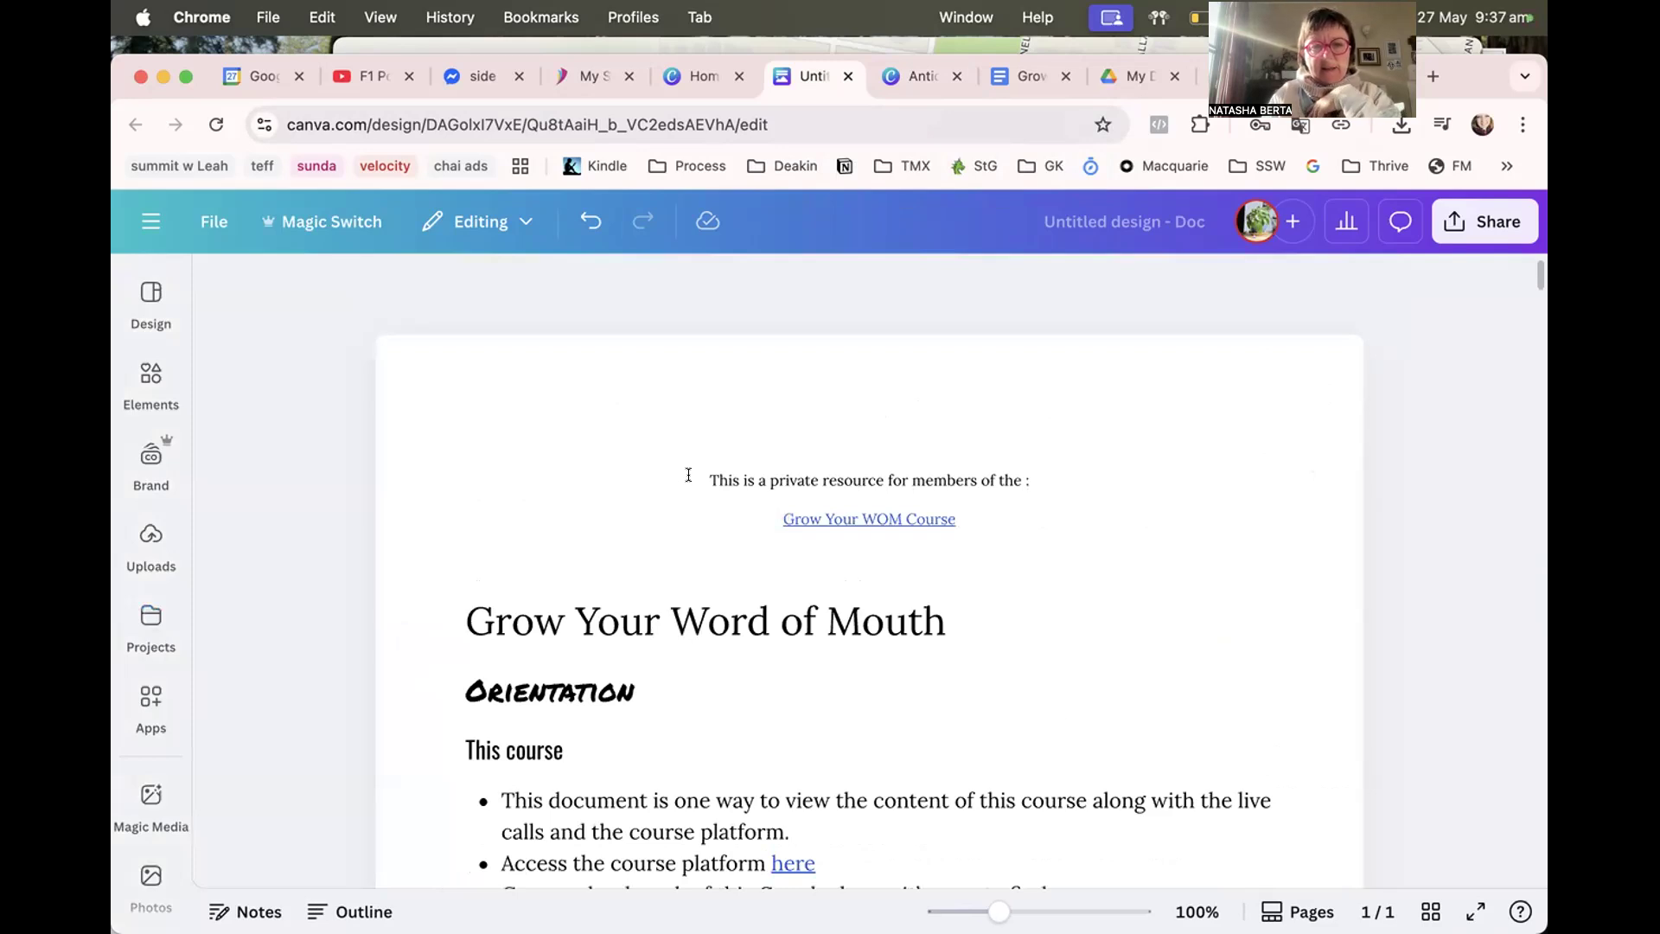
Delete the private resource note and the Grow Your WOM Course link at the start of the Doc.
left_click_drag(690, 475, 877, 511)
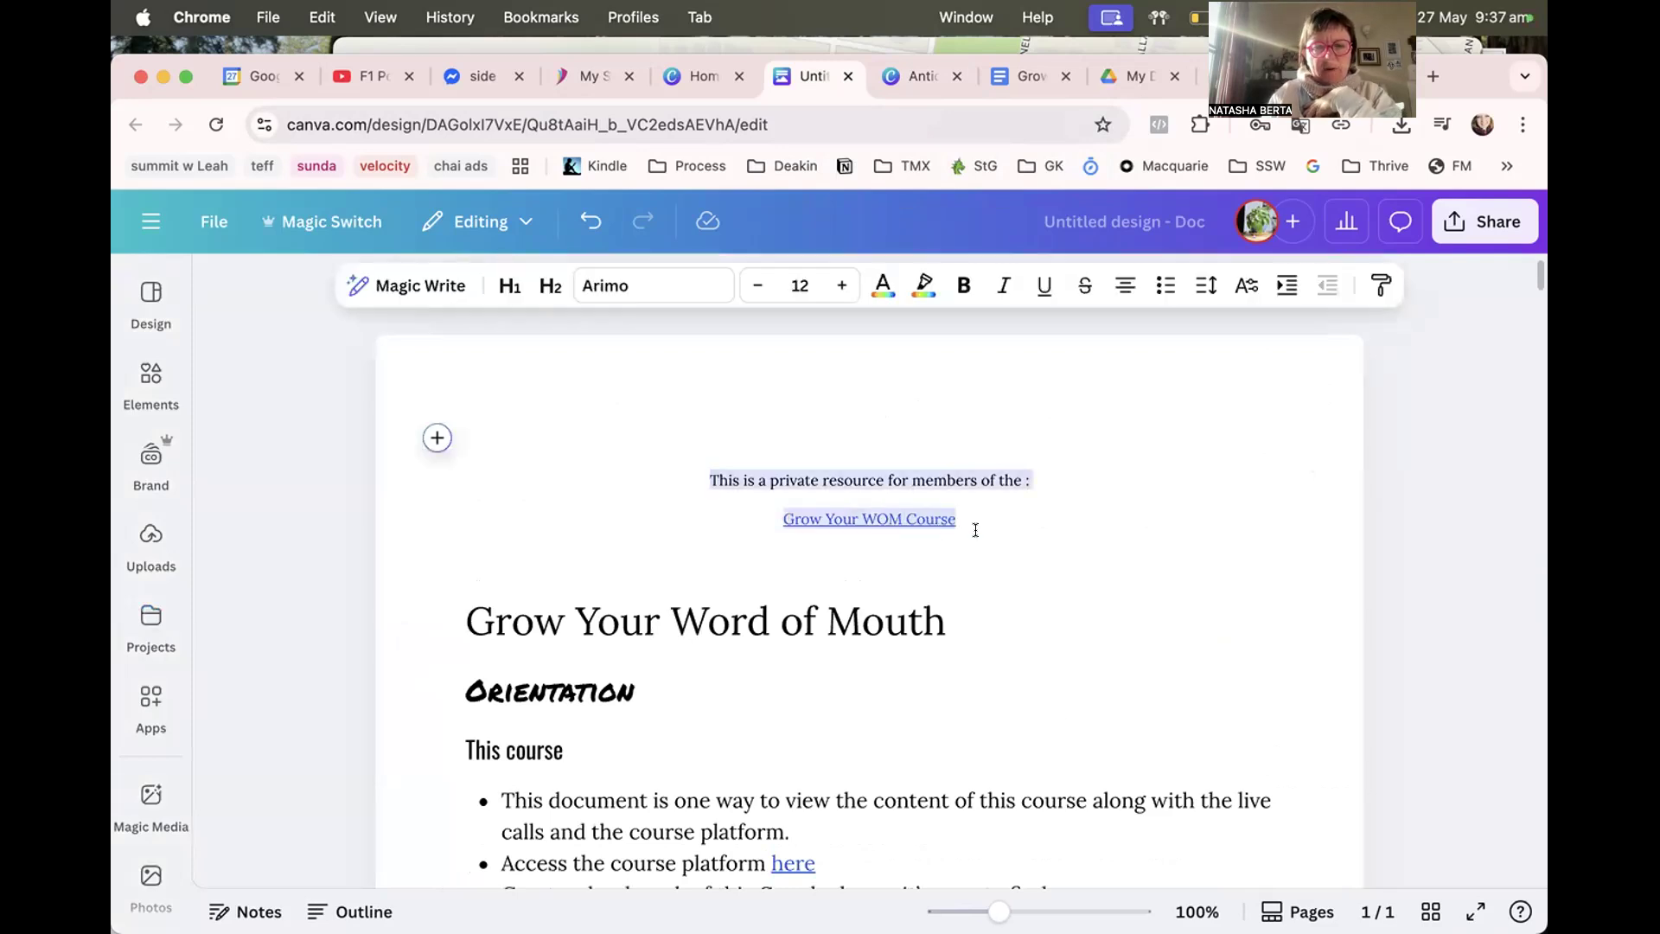
key("BackSpace")
key("BackSpace")
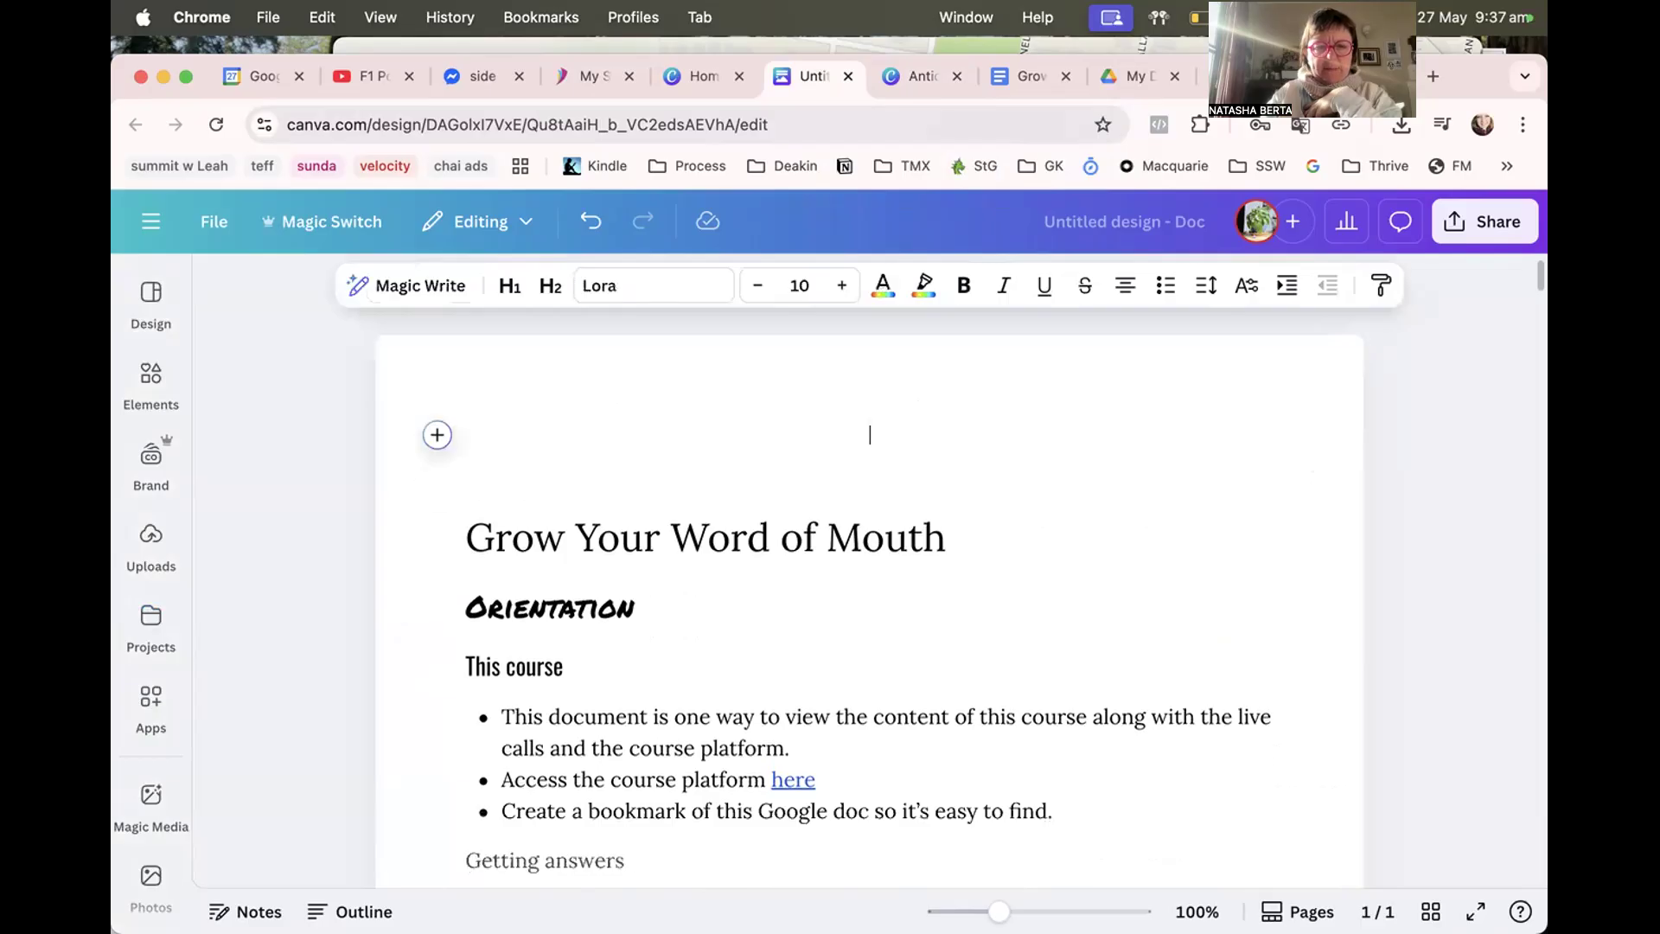
Remove the "Grow Your Word of Mouth" title and the empty lines above the Orientation heading.
triple_click(462, 532)
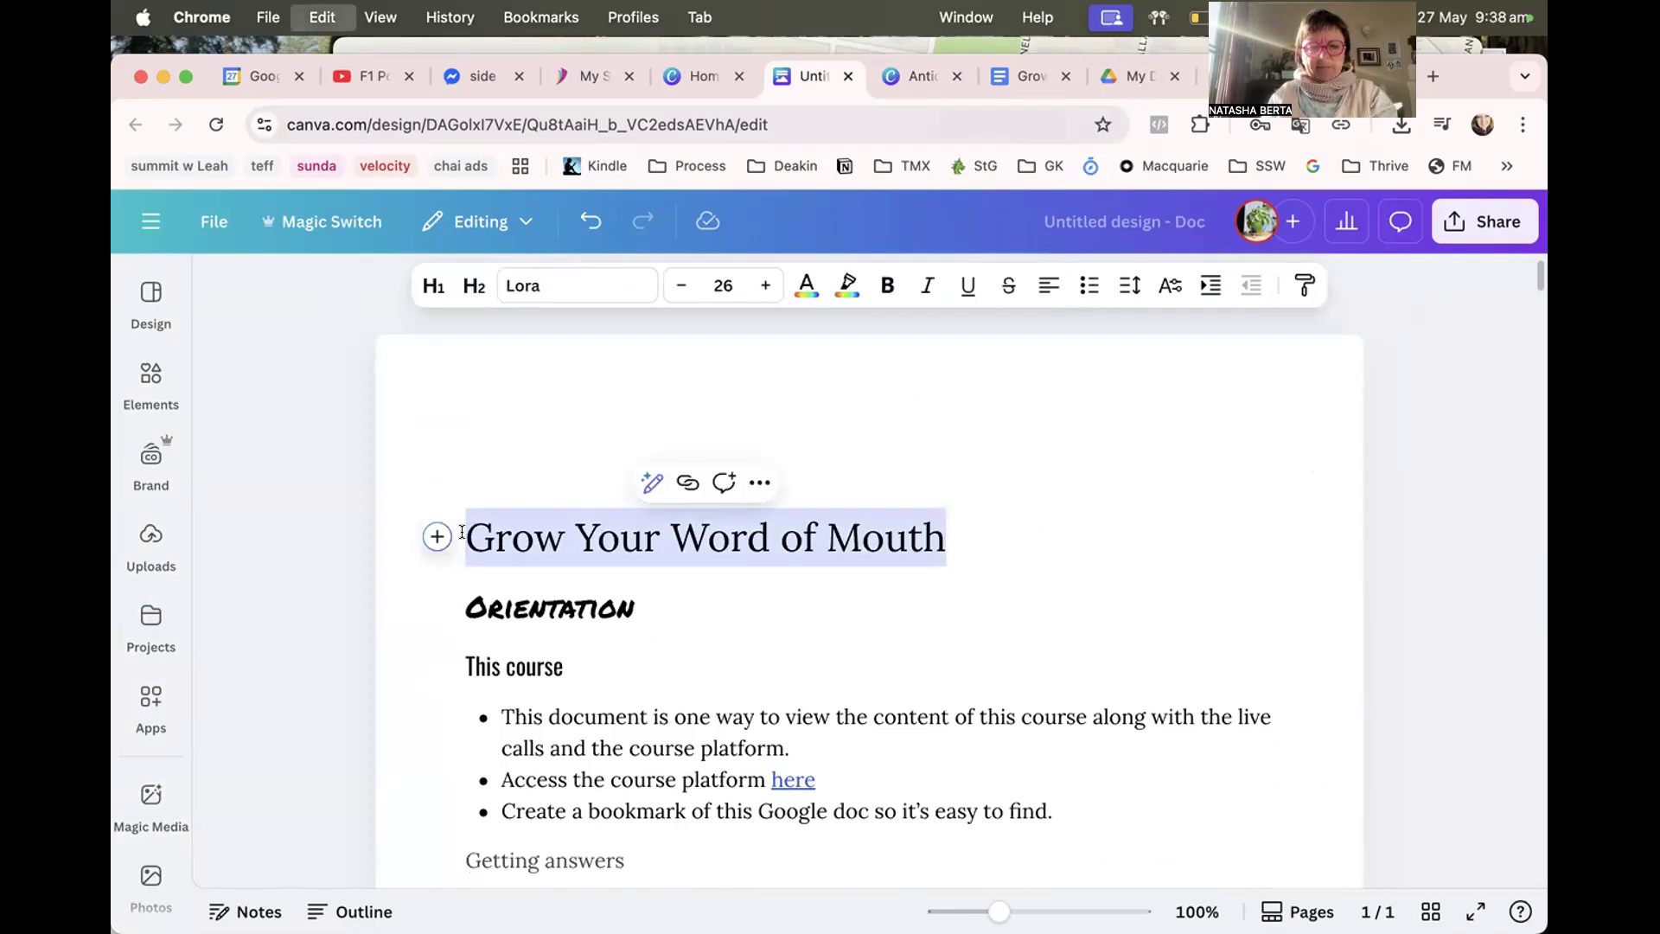
key("super+x")
key("BackSpace")
key("BackSpace")
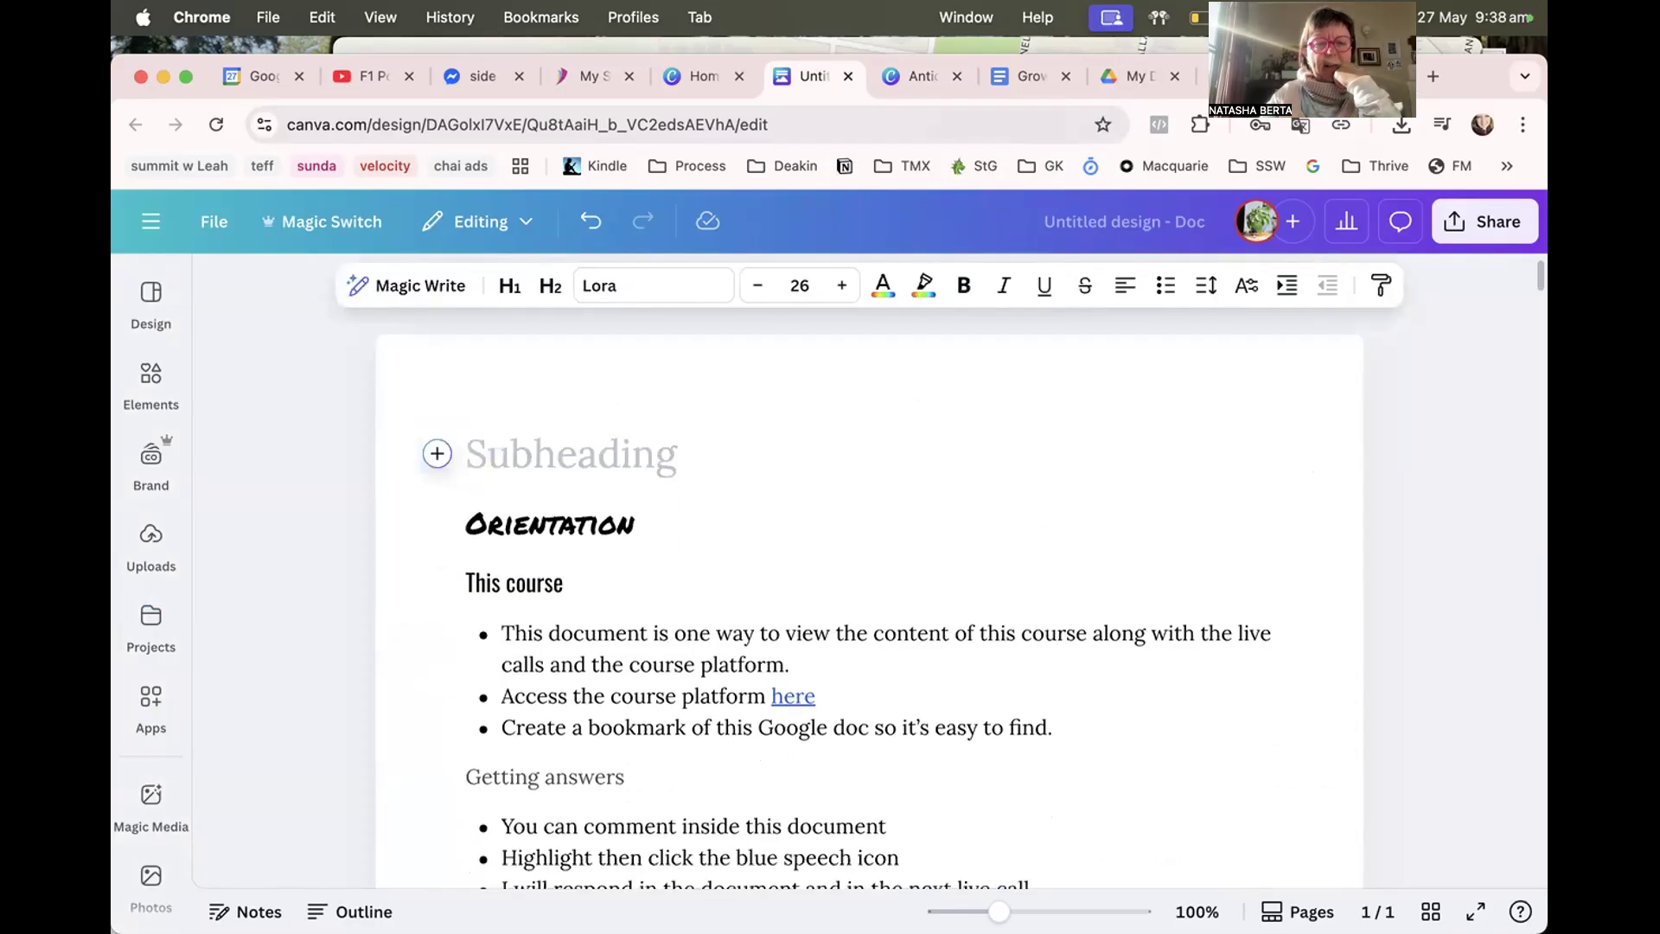
key("Down")
key("BackSpace")
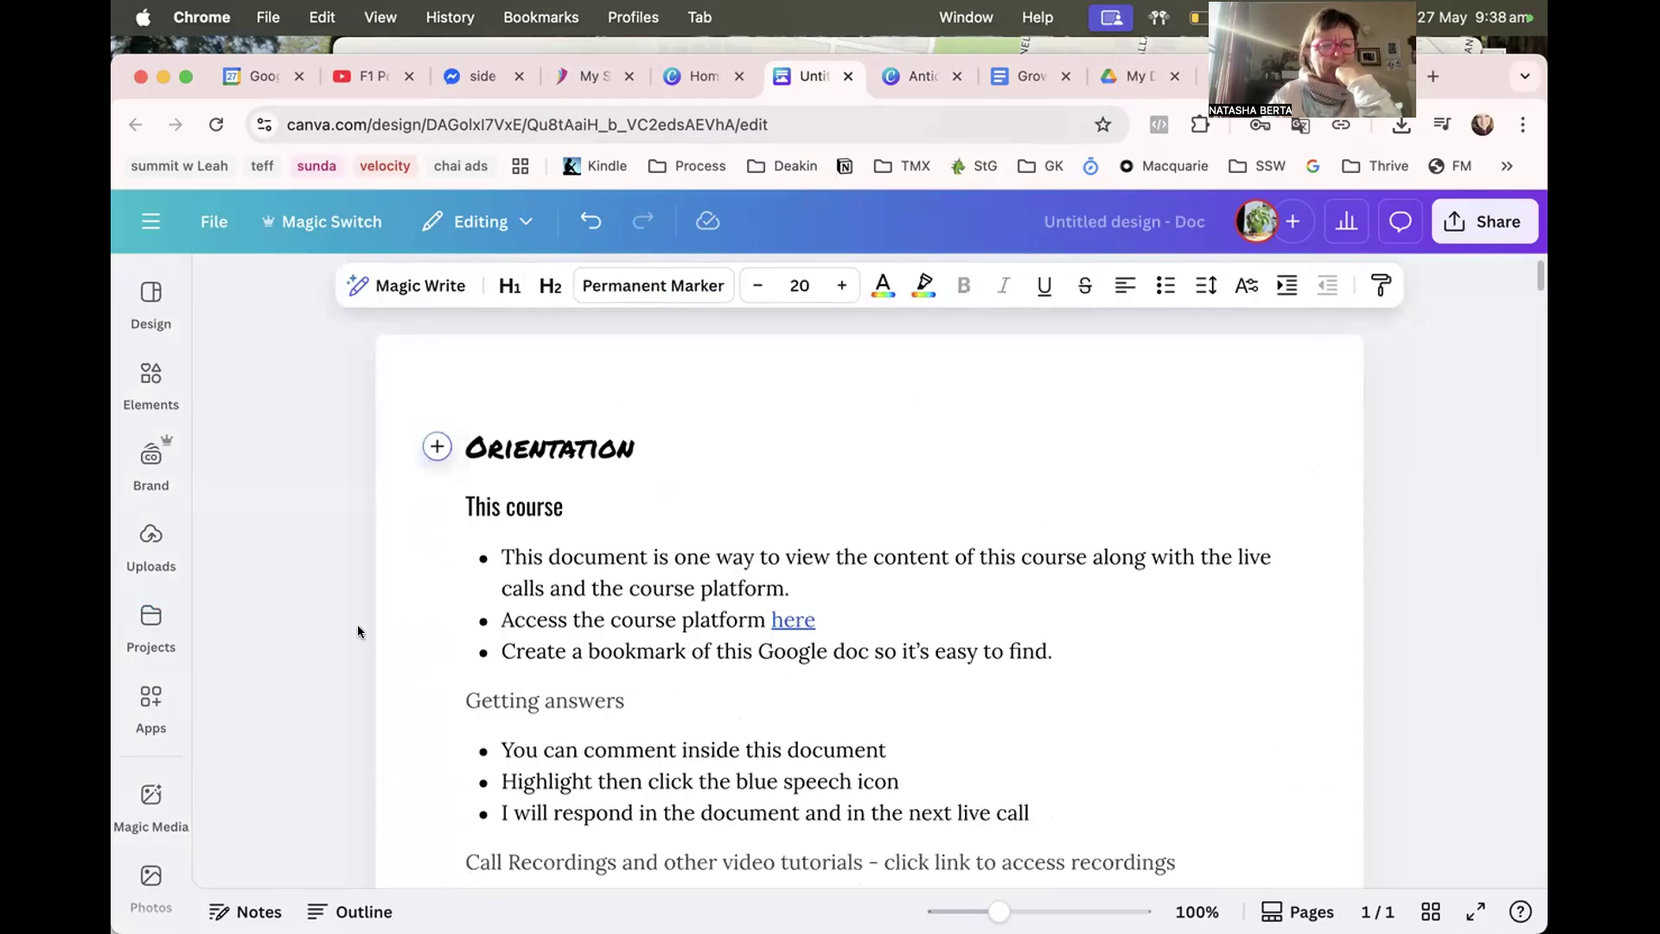
Insert a Design block at the Orientation heading and browse the banner templates.
left_click(435, 447)
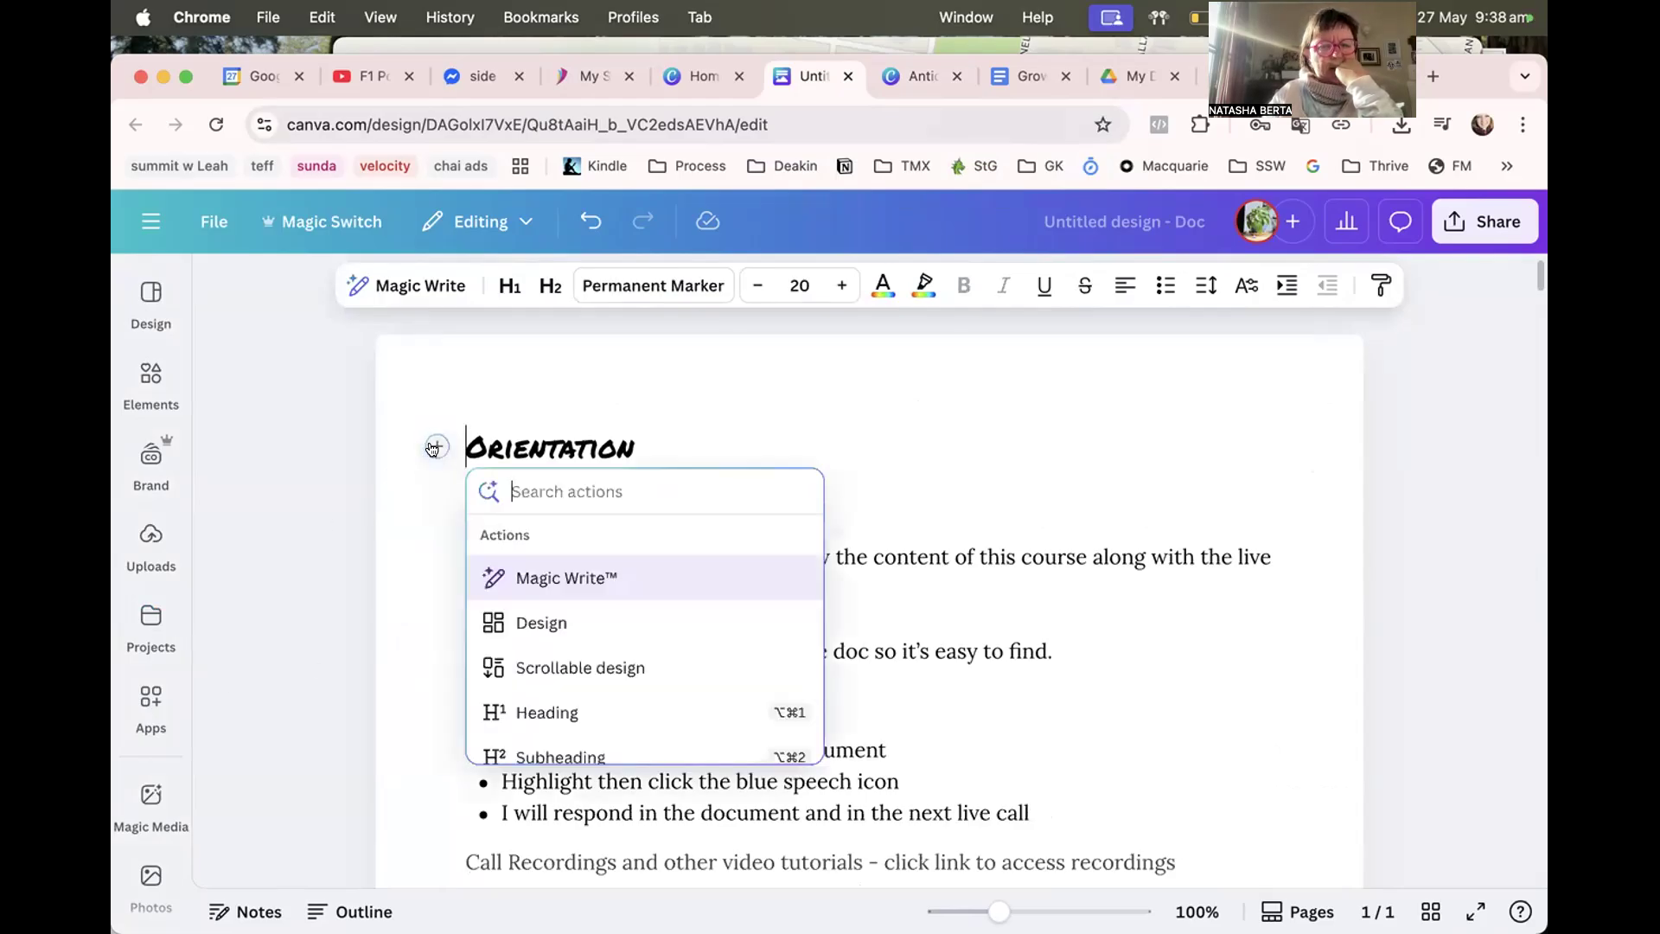
left_click(536, 627)
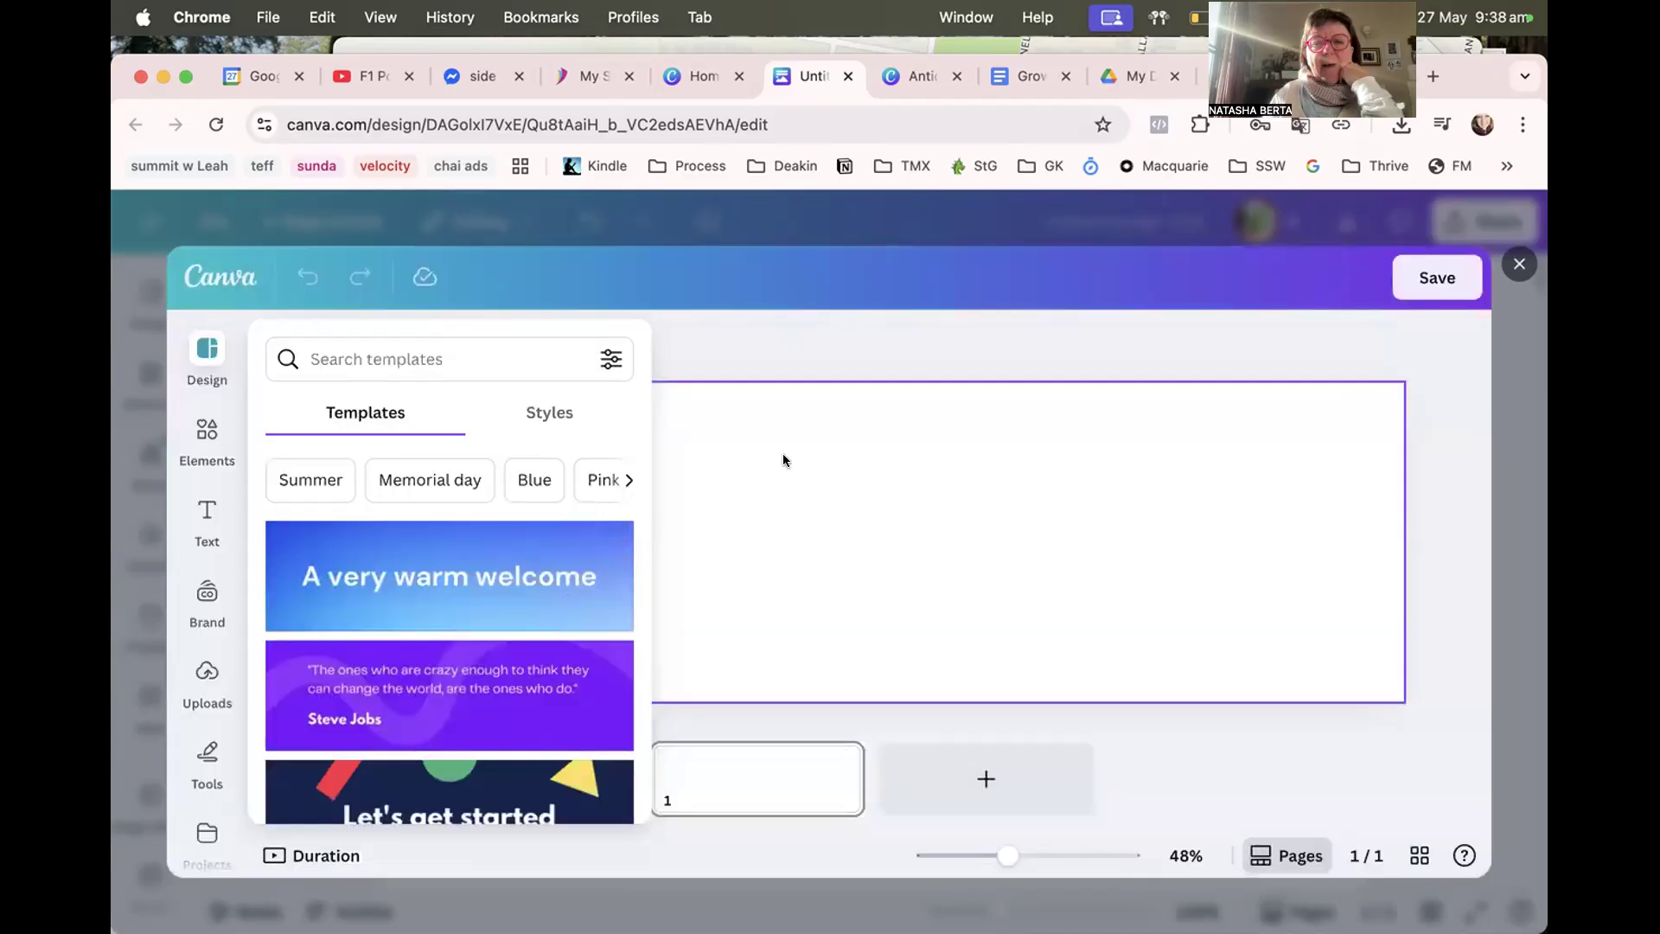
scroll(392, 685, "down", 10)
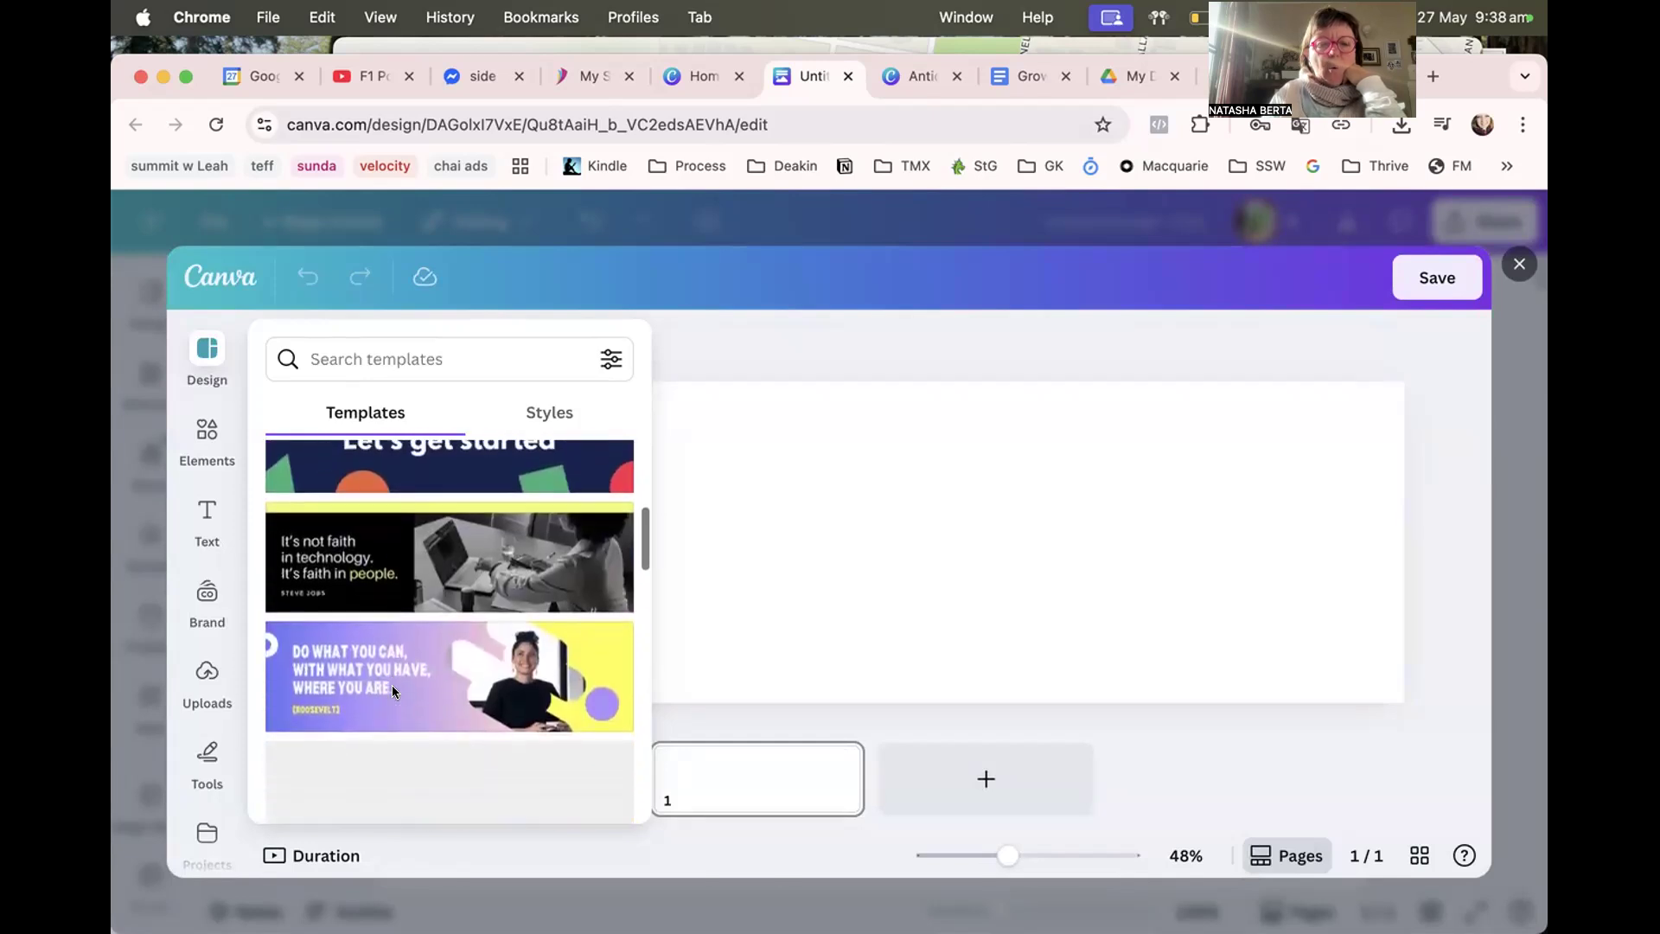
scroll(396, 689, "down", 5)
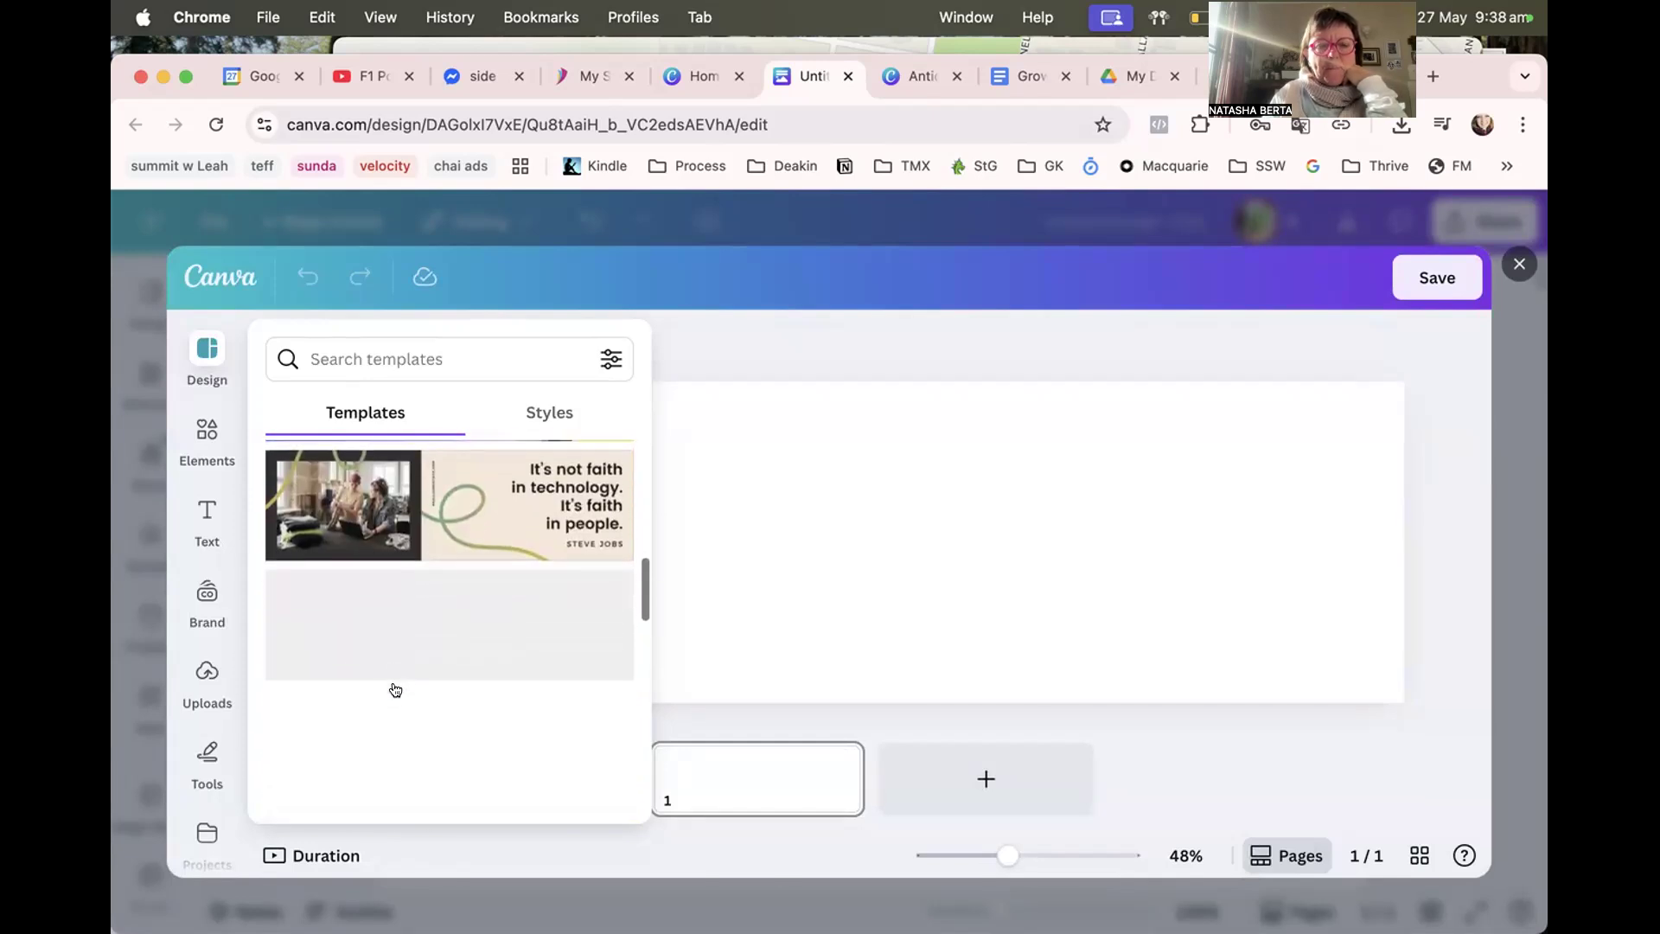
scroll(395, 689, "down", 5)
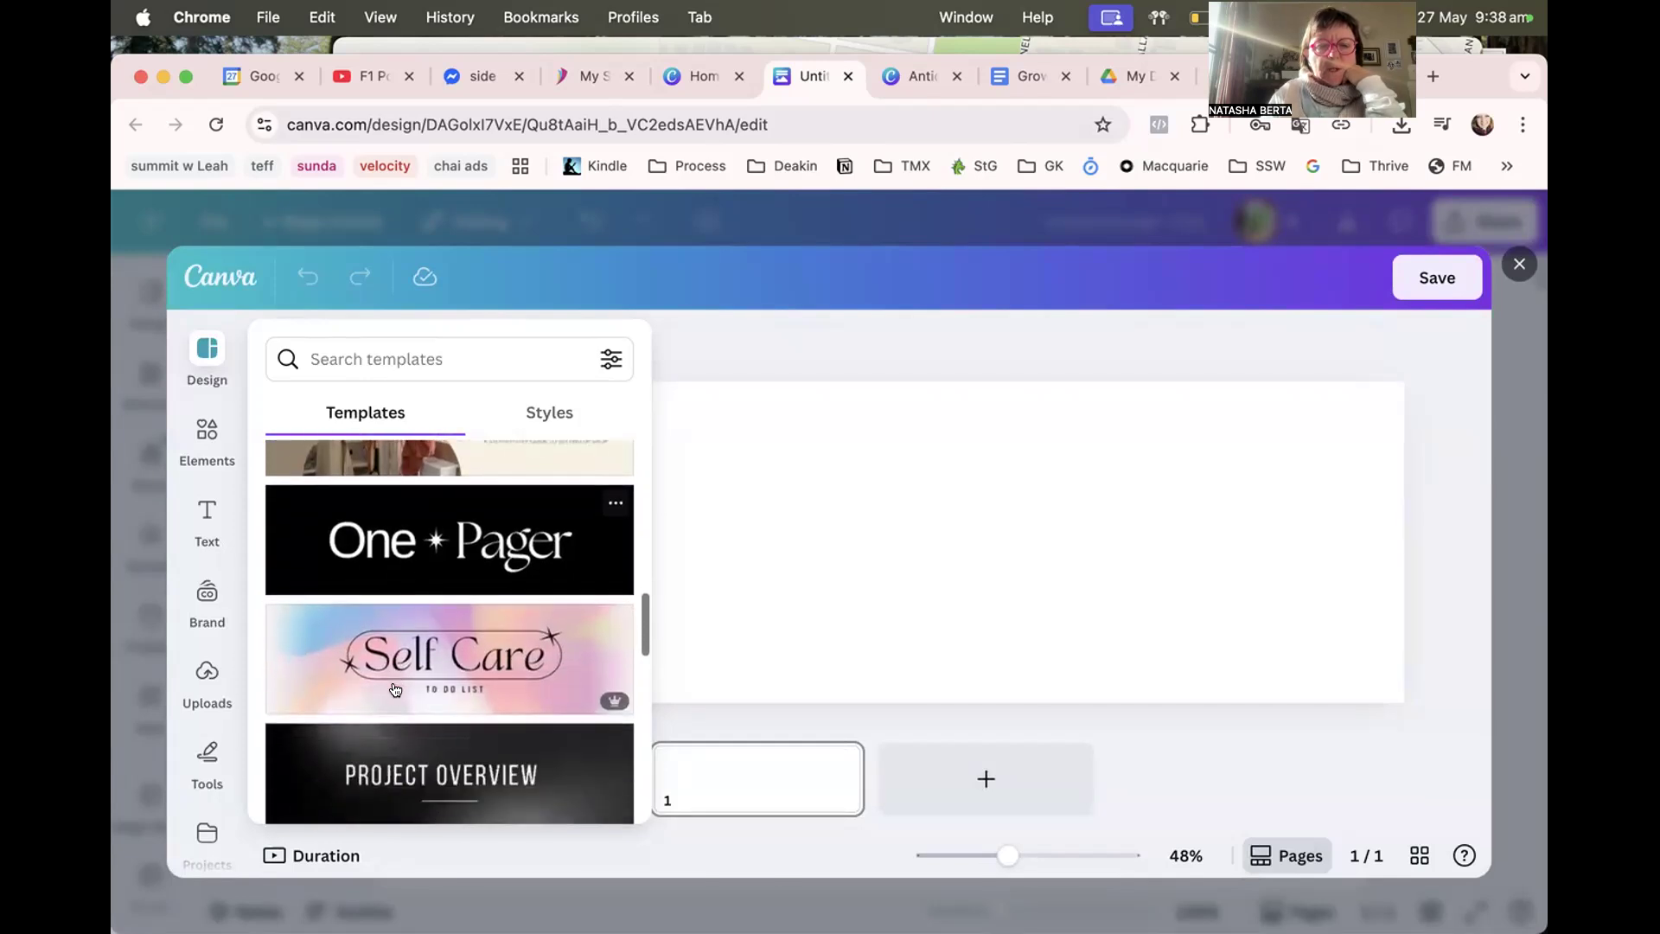
scroll(393, 689, "down", 5)
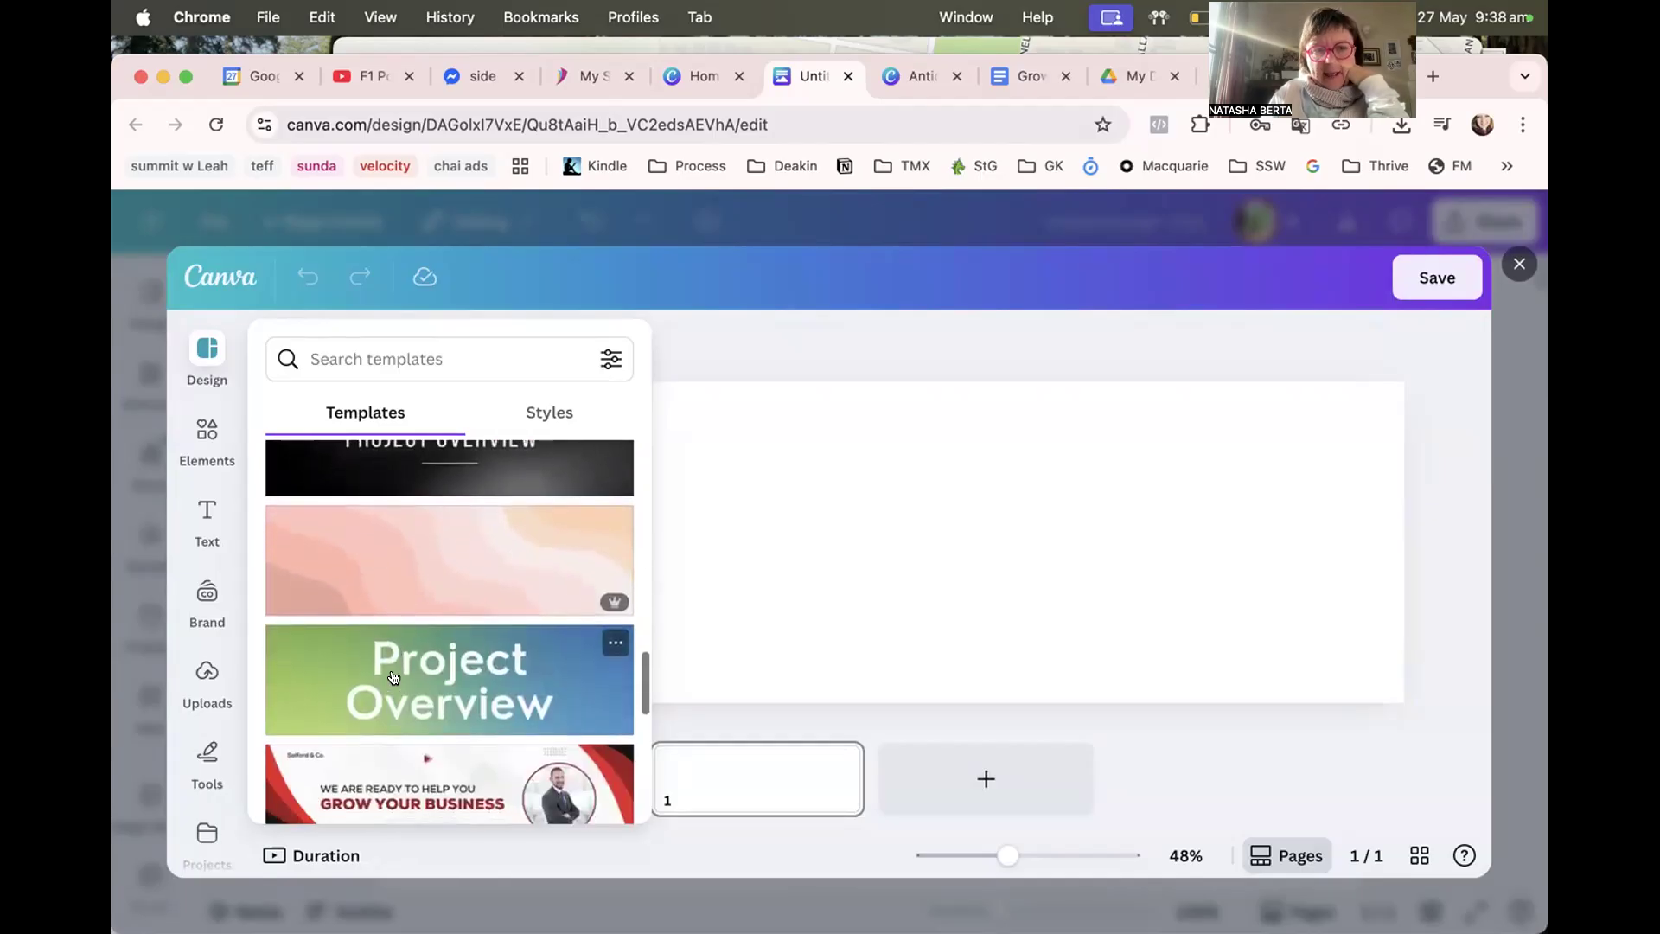
scroll(204, 733, "down", 2)
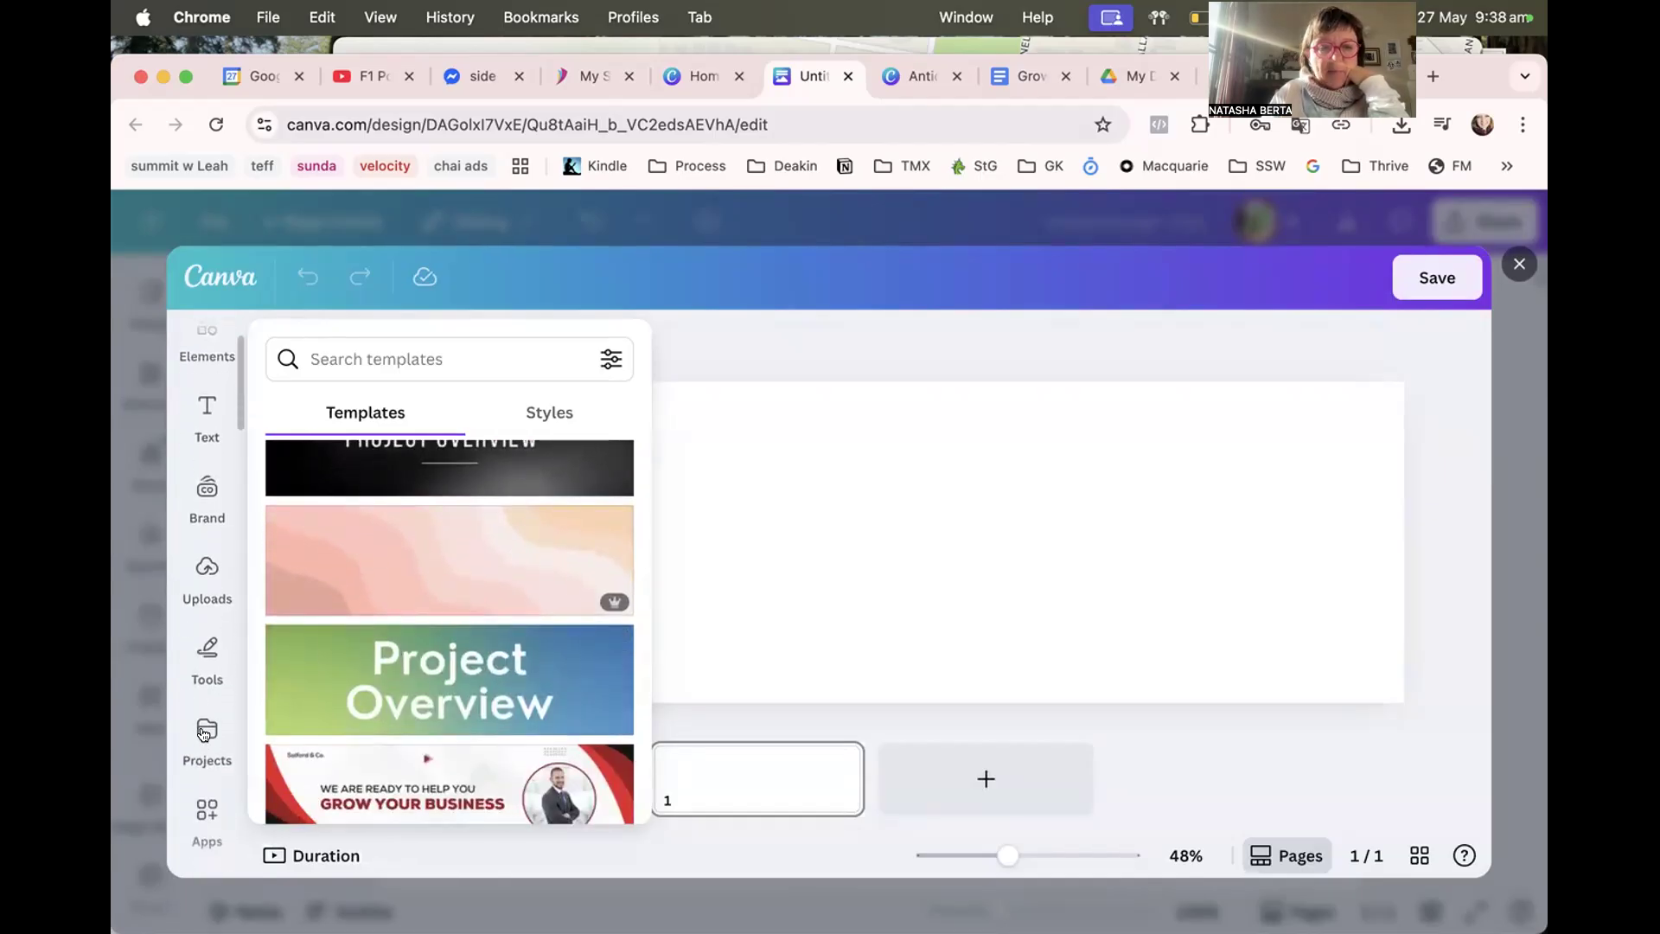
Apply the WORKBOOK cover page from the Antique White Informative Workbook Document project to the banner.
left_click(206, 733)
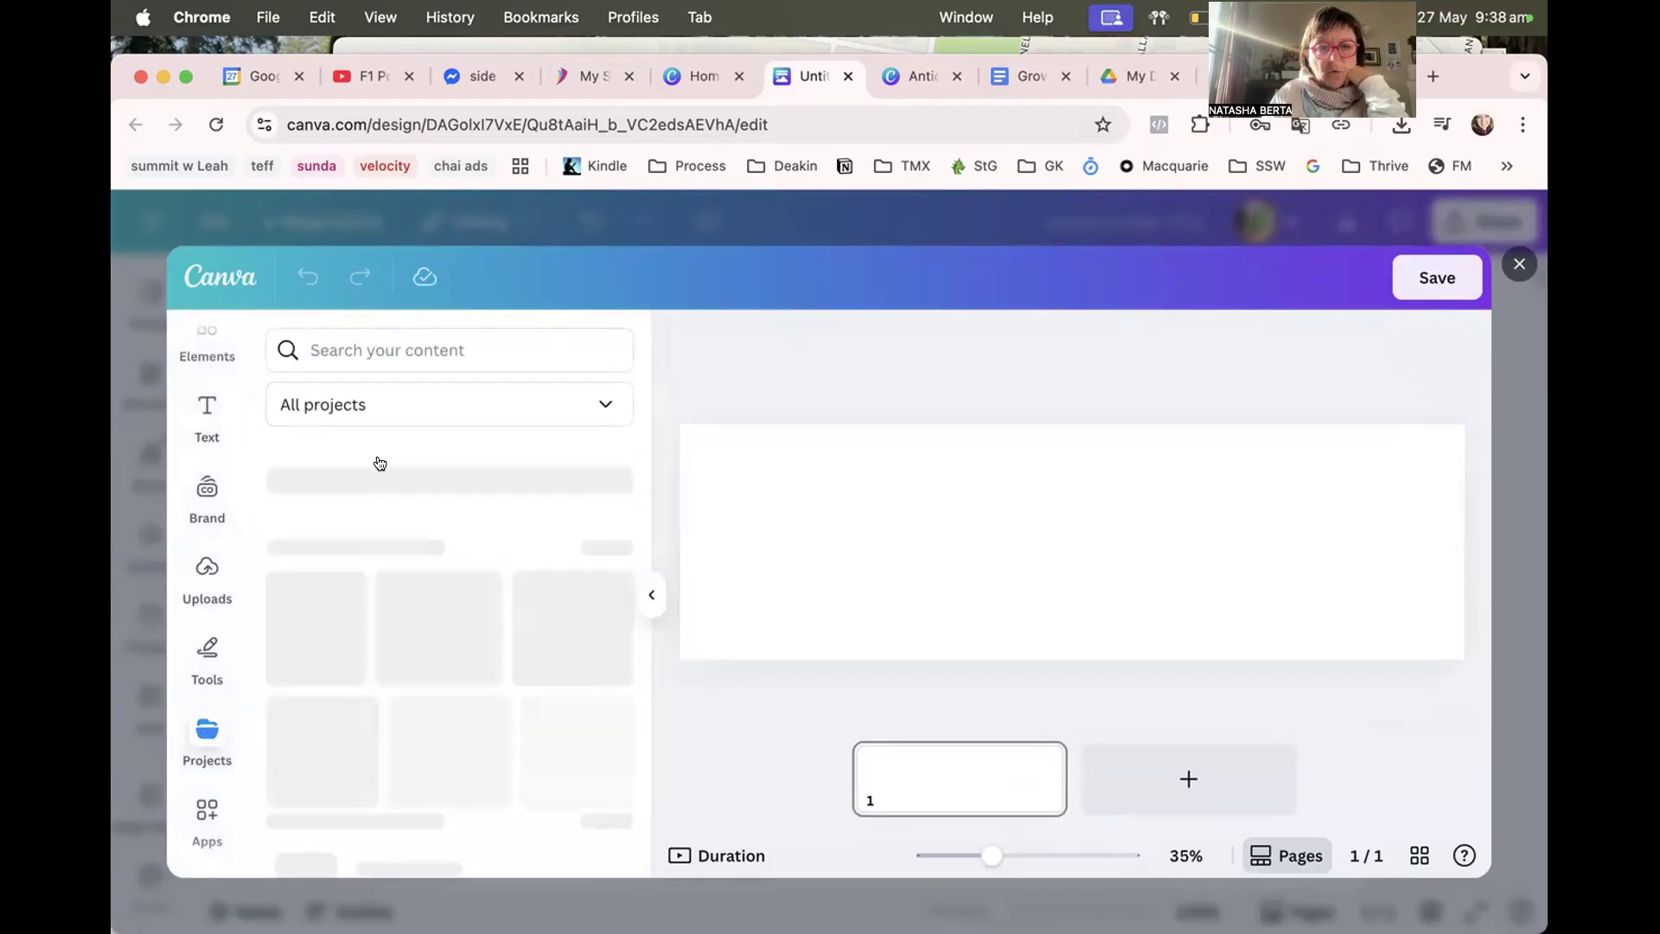
left_click(333, 467)
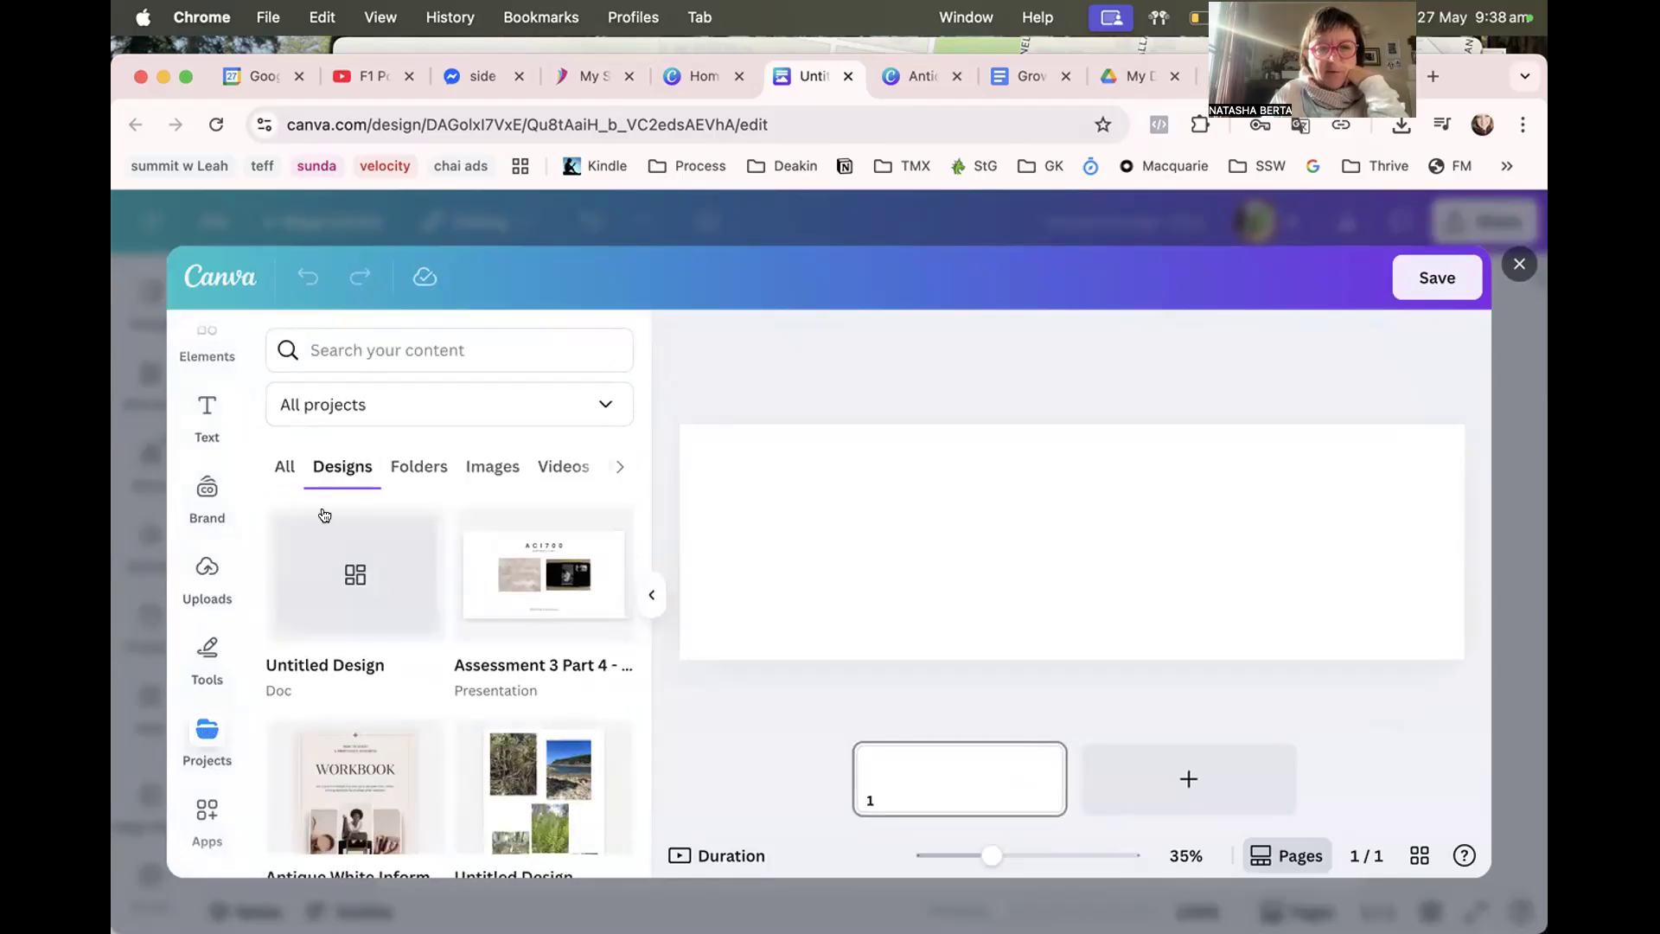
mouse_move(361, 791)
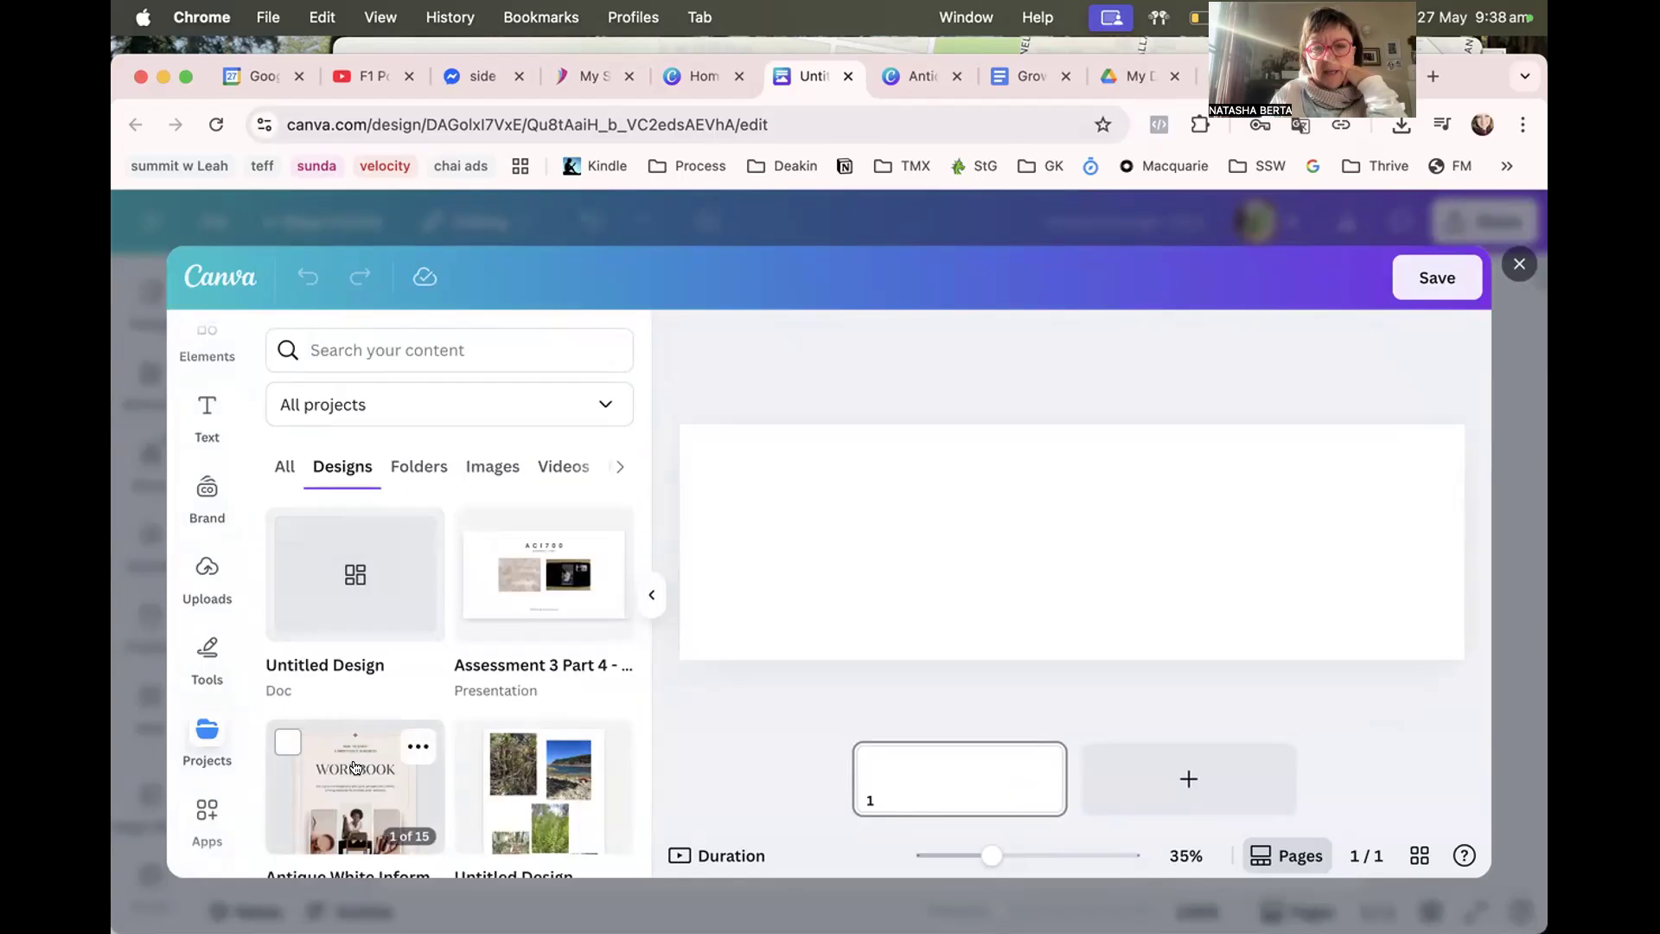
left_click(355, 767)
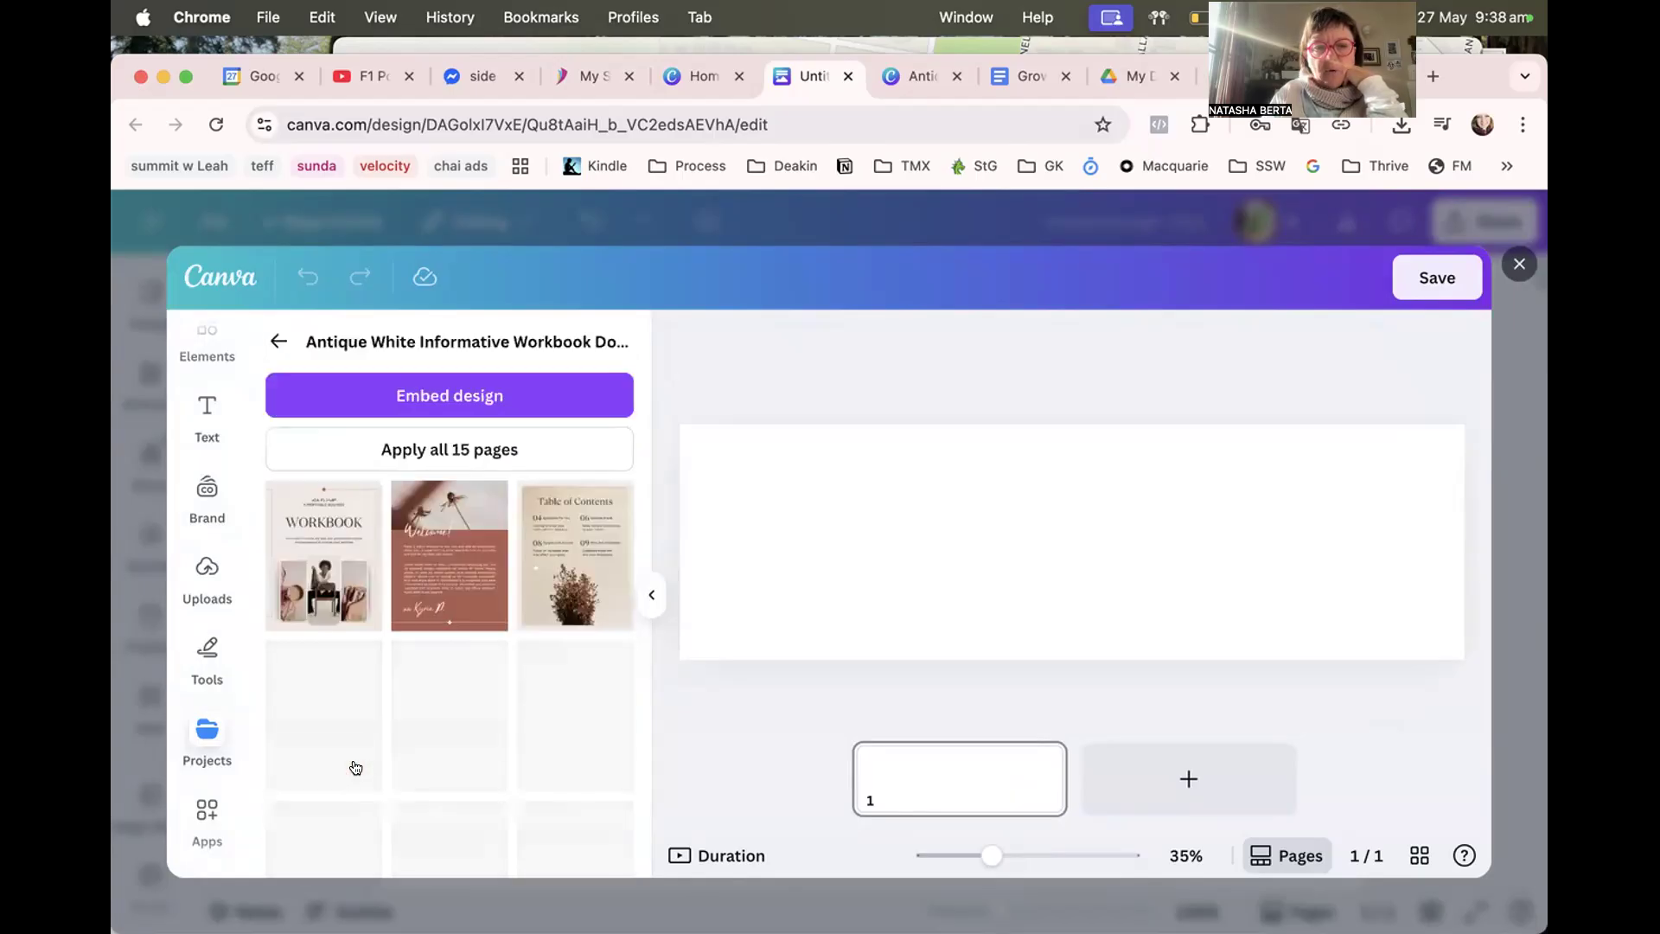
left_click(327, 555)
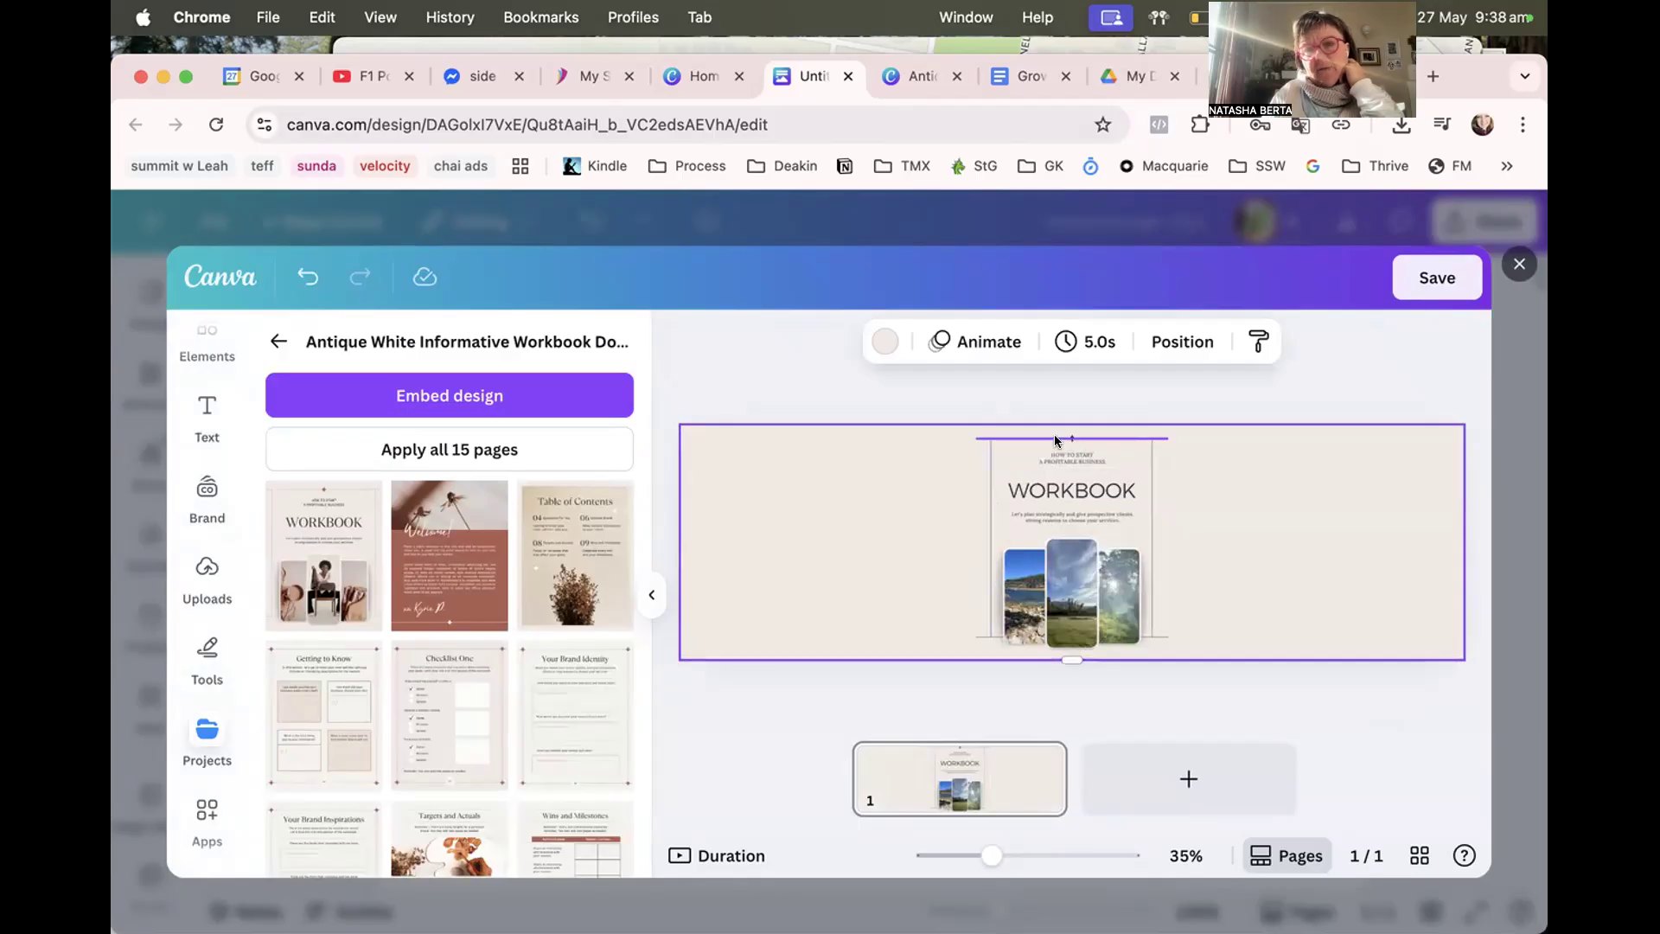
Move the three cover photos to the right end of the banner and enlarge them to nearly fill its height.
left_click(1051, 391)
left_click_drag(1131, 661, 1328, 473)
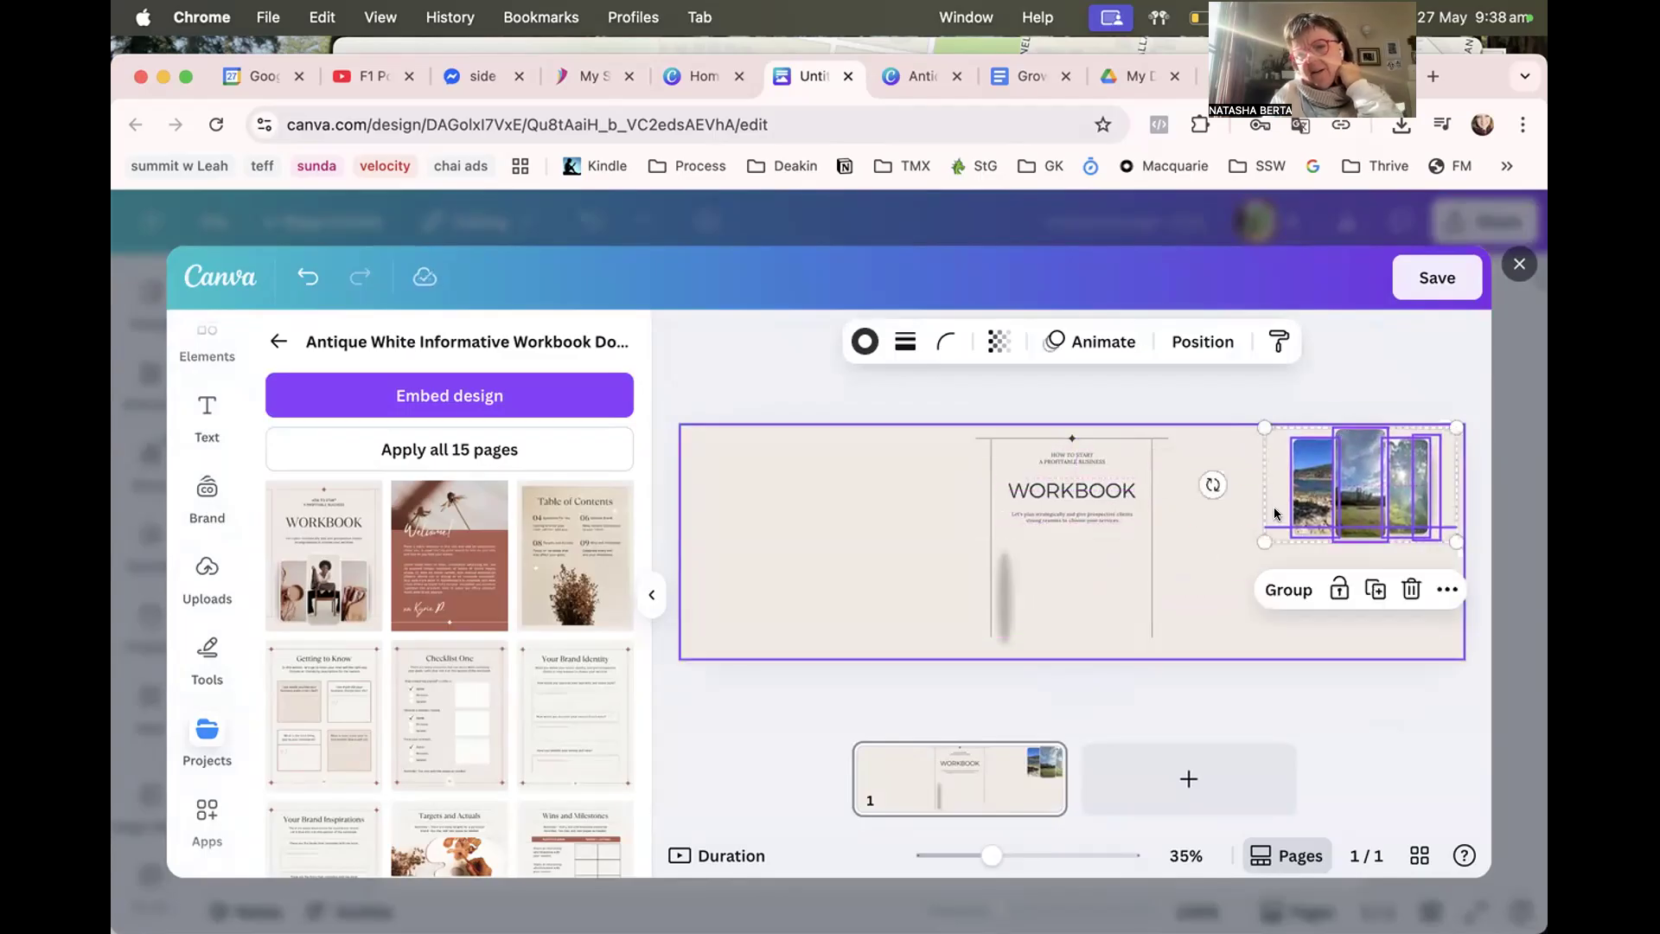
left_click_drag(1260, 539, 1174, 599)
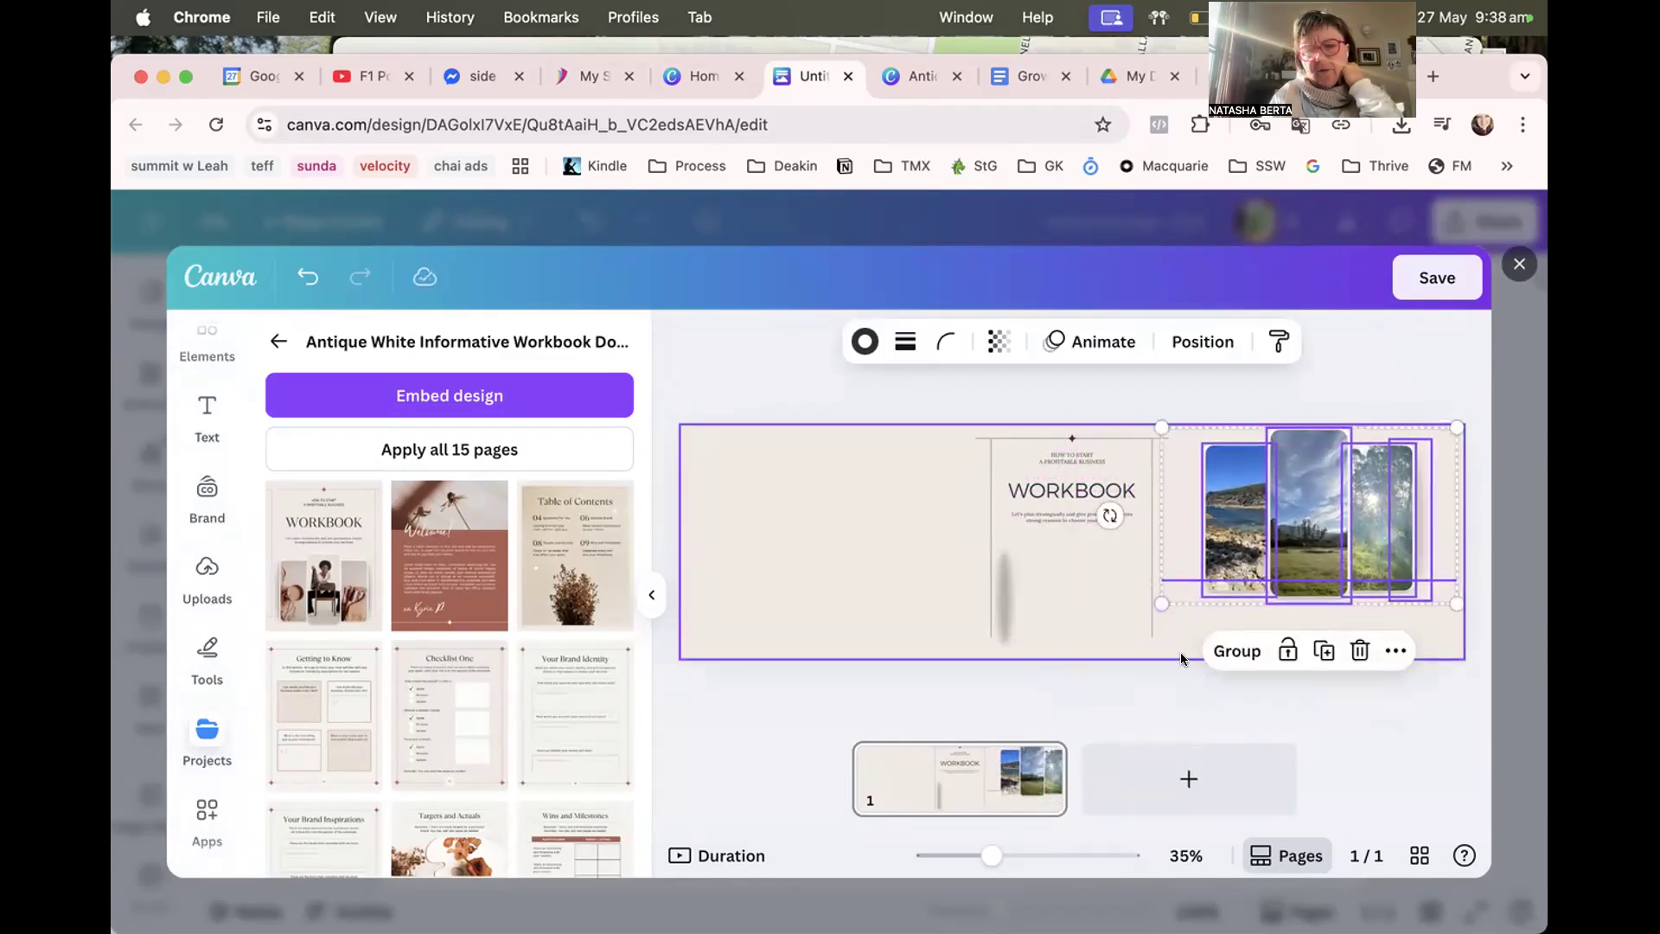
left_click(1167, 676)
left_click(1179, 577)
left_click(1173, 594)
Replace the WORKBOOK title with "GROW YOUR WORD OF MOUTH" and move it to the banner's left end.
left_click(1054, 485)
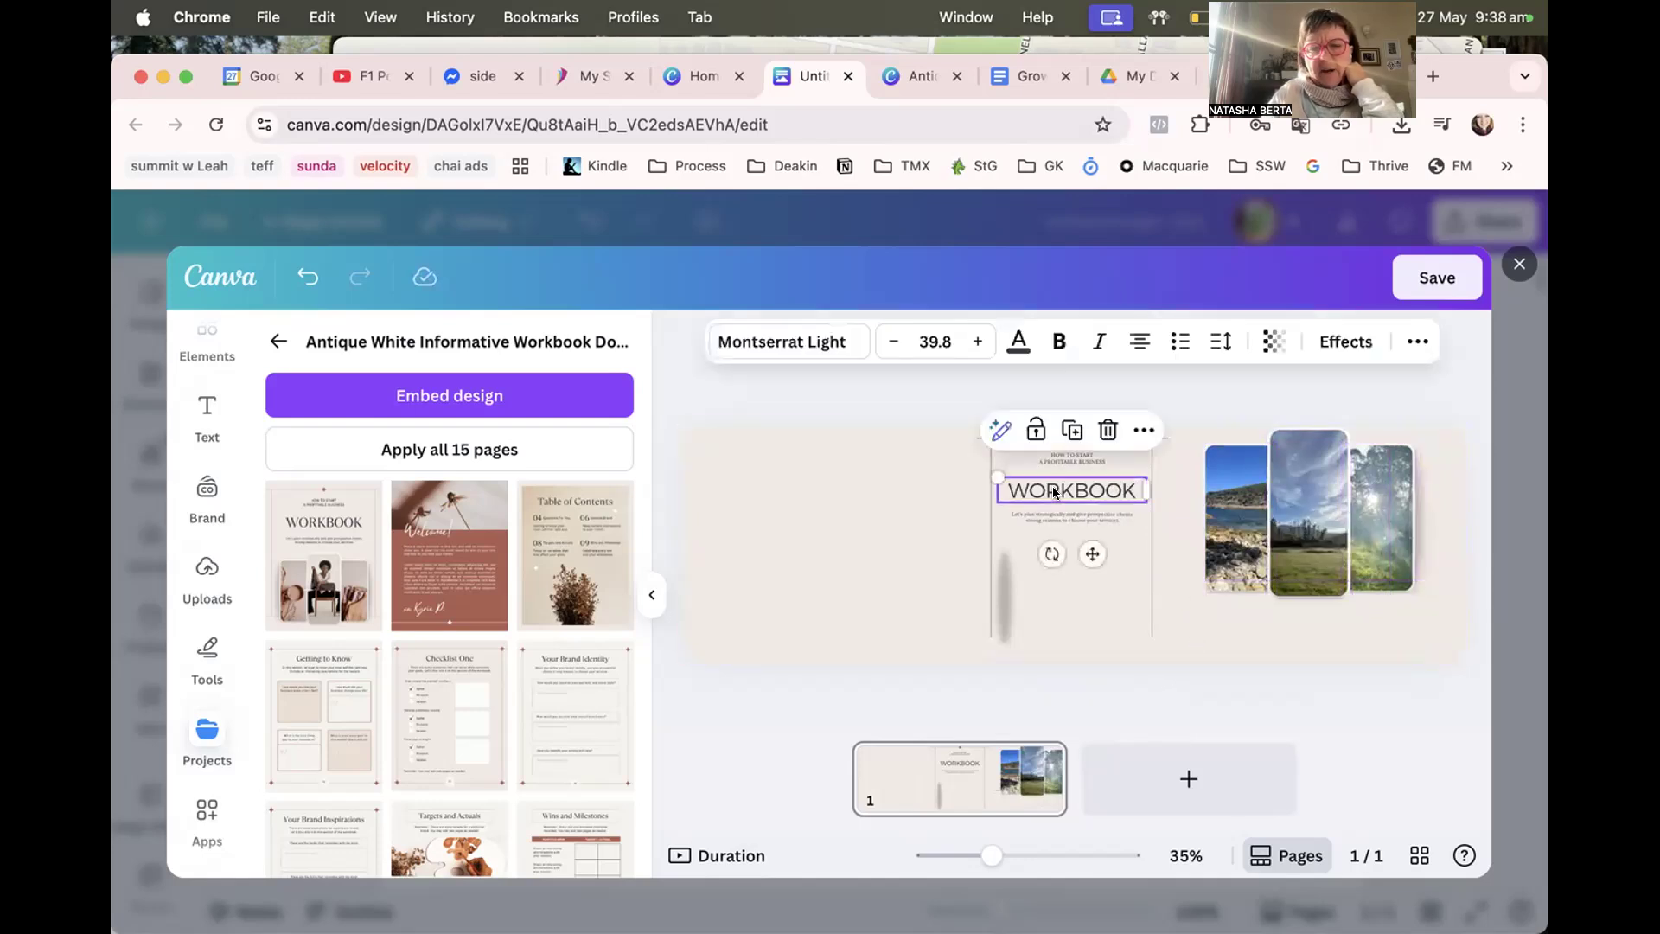
type("GROW YOUR WORD OF MOUTH")
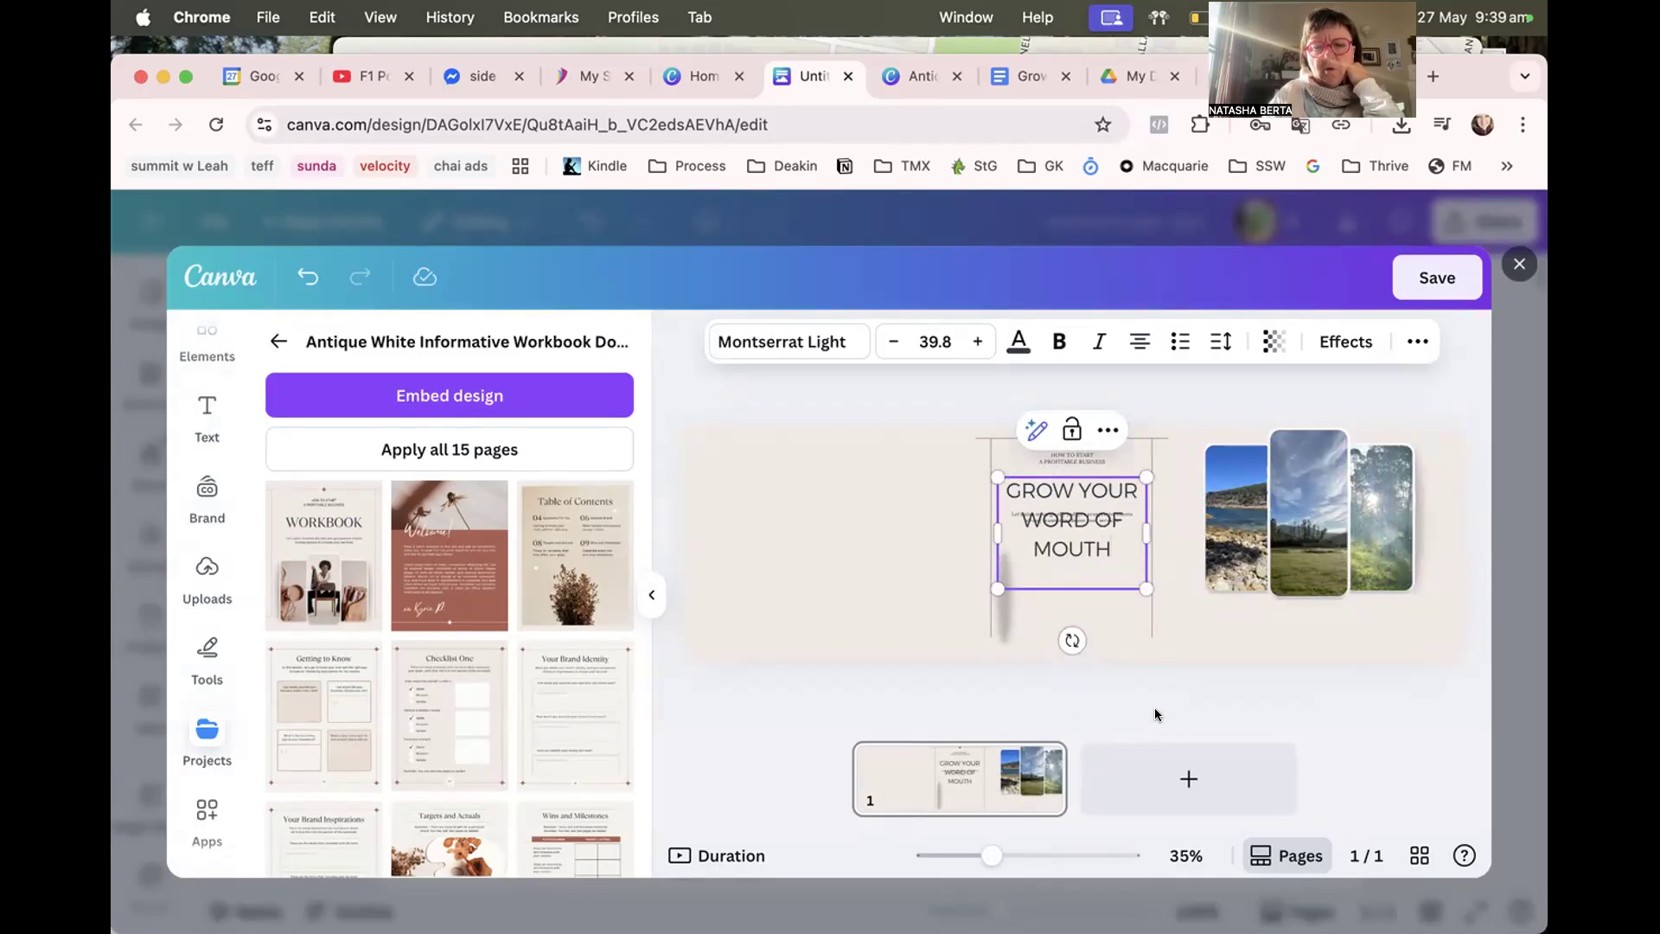
left_click_drag(1091, 543, 786, 556)
left_click_drag(936, 400, 1161, 624)
key("Delete")
left_click_drag(767, 563, 822, 533)
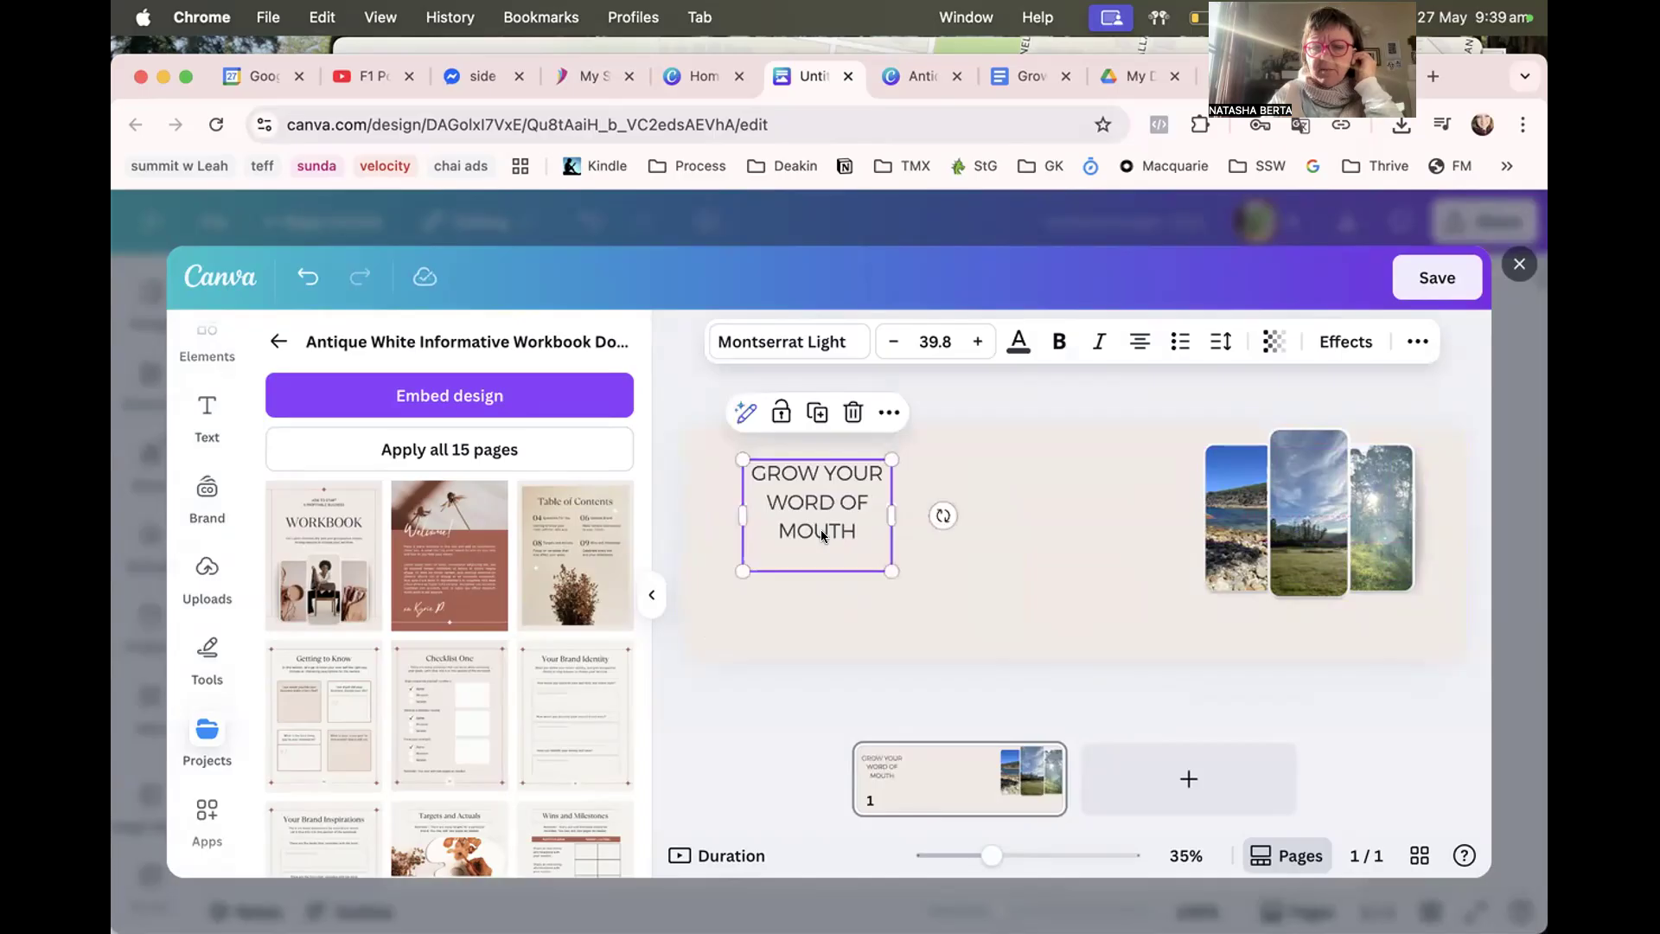
key("super+z")
key("super+z")
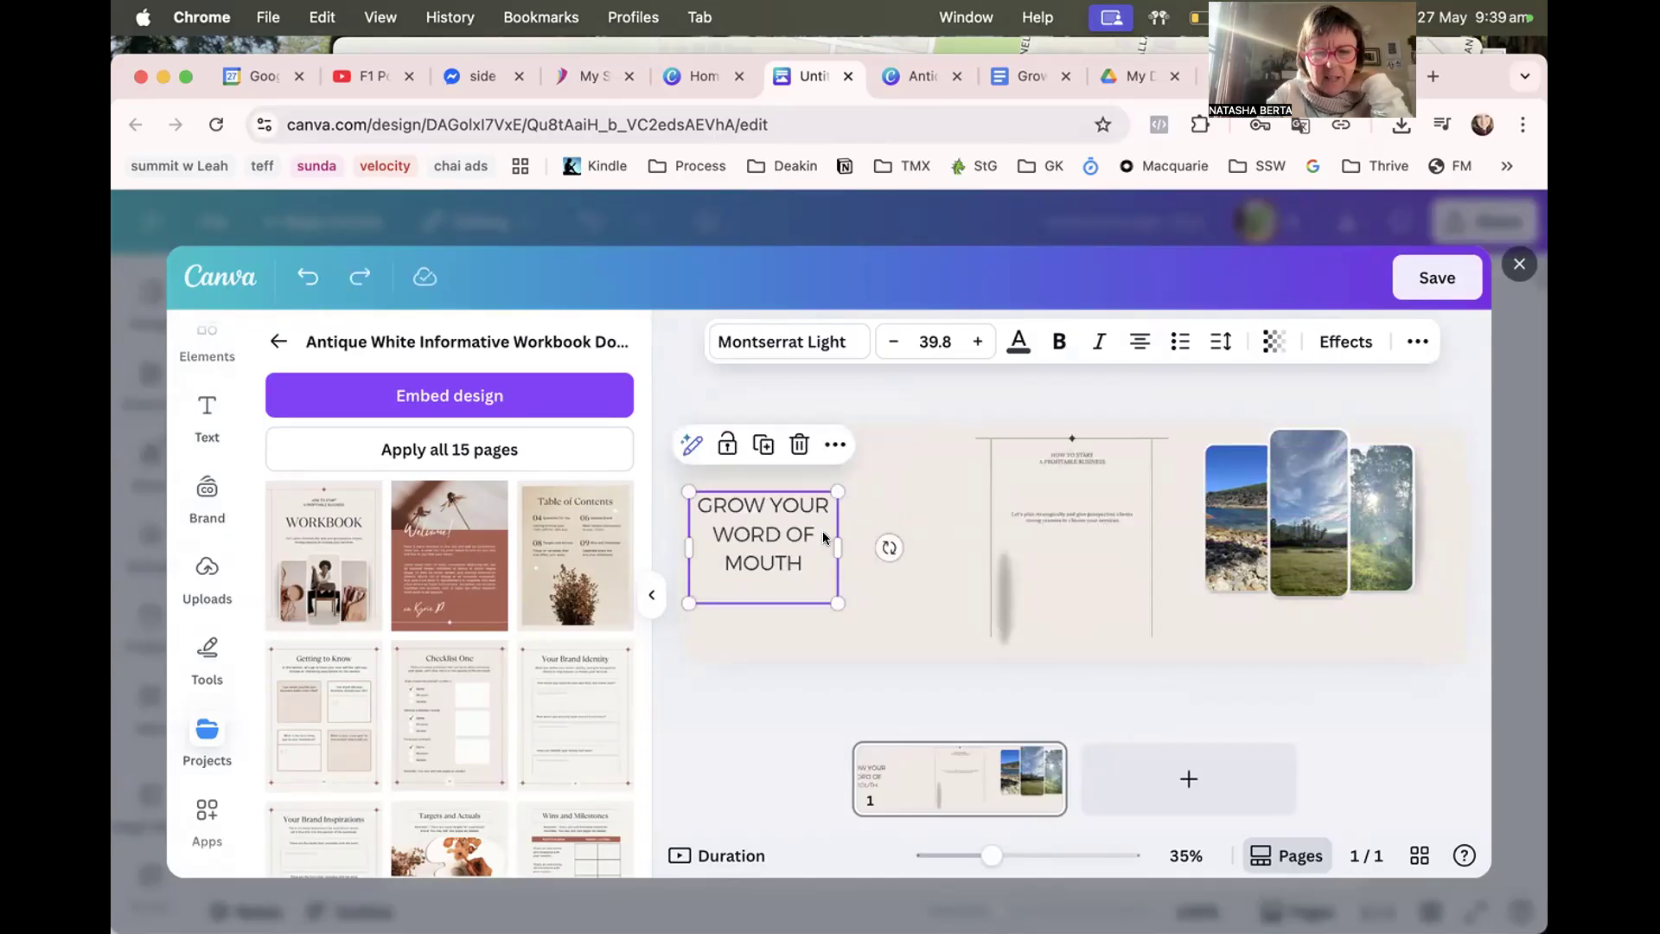
Delete the leftover photo shadow and the thin frame lines from the middle of the banner.
left_click_drag(965, 646, 1015, 545)
key("Delete")
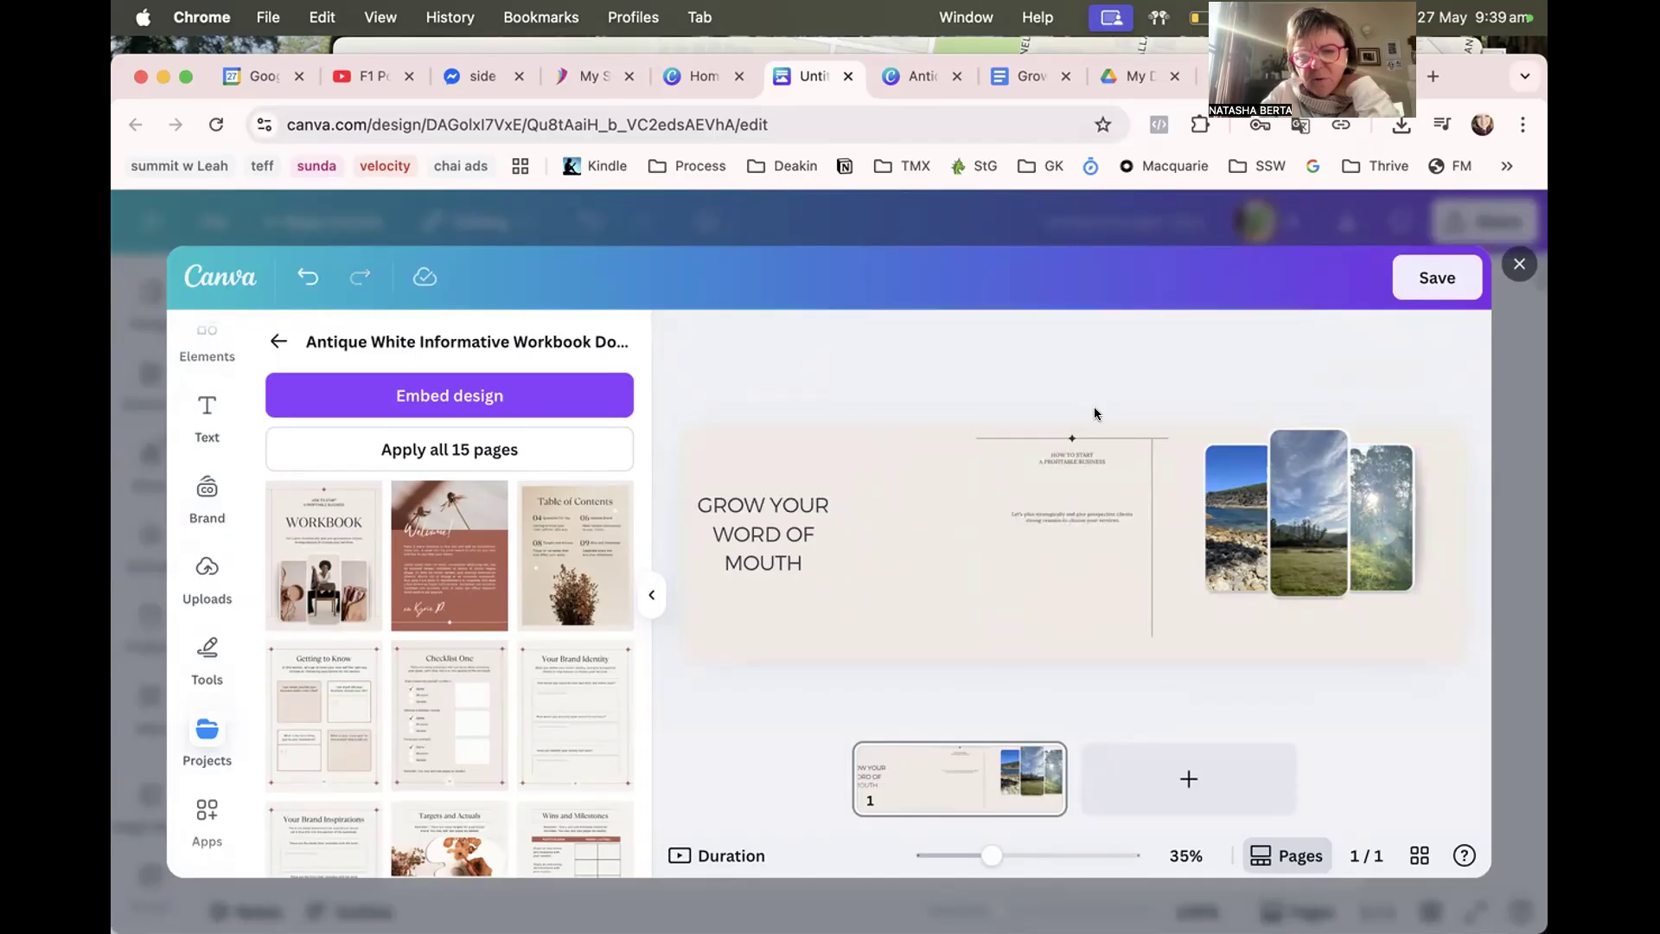
left_click_drag(1155, 448, 1159, 450)
key("Delete")
Shift the small subtitle and tagline left within the banner and place the title between them.
left_click_drag(1053, 453, 957, 456)
left_click_drag(1060, 518, 950, 636)
left_click_drag(845, 510, 1000, 510)
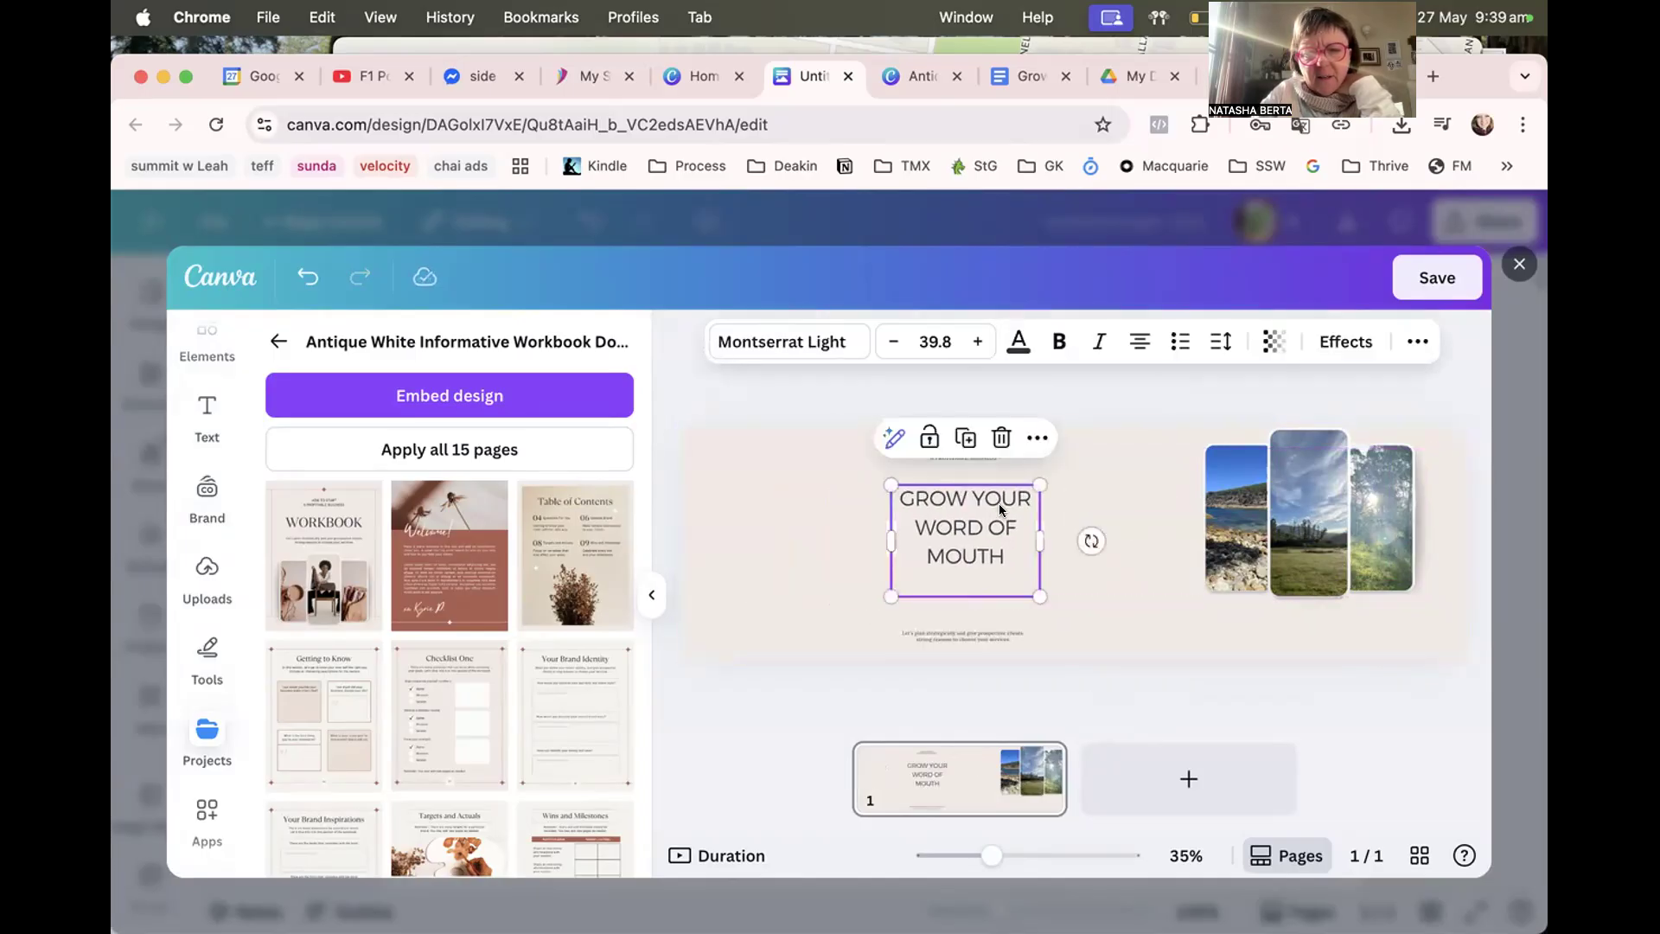
Enlarge the title text to size 86.1 and center it on the subtitle and tagline.
left_click_drag(864, 476, 822, 465)
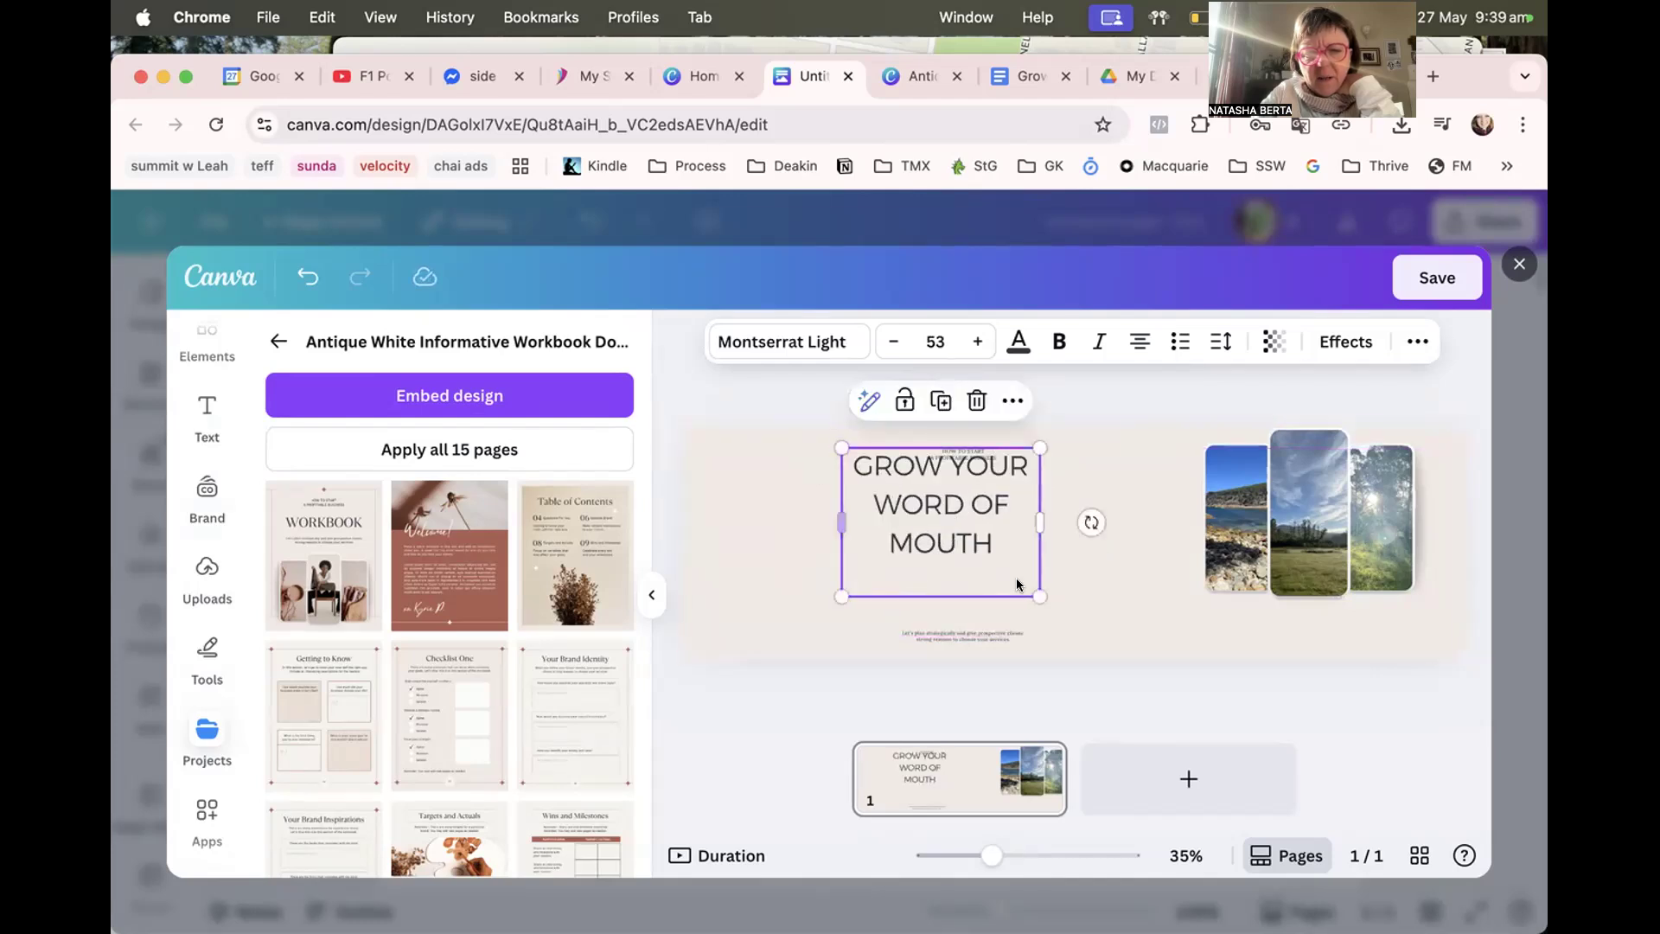
left_click_drag(1037, 592, 1164, 689)
left_click_drag(1046, 554, 1006, 561)
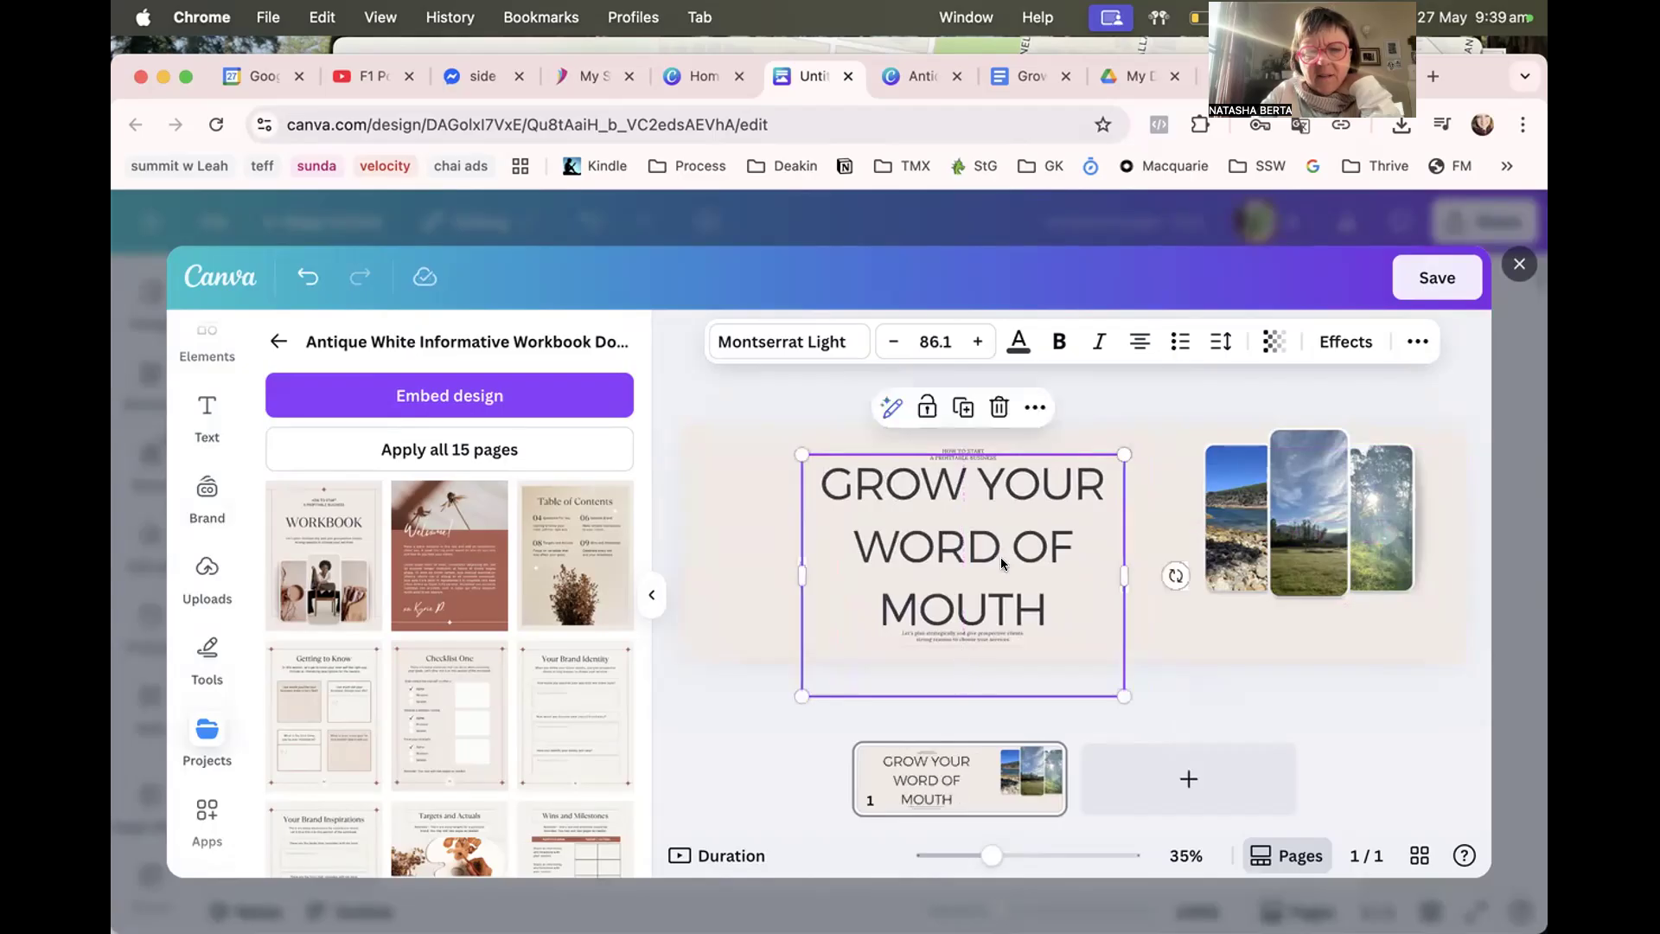
Move the three photos closer to the title and enlarge them until they run past the banner's lower edge.
left_click(1162, 404)
left_click_drag(1255, 450, 1418, 610)
left_click_drag(1200, 600, 1084, 704)
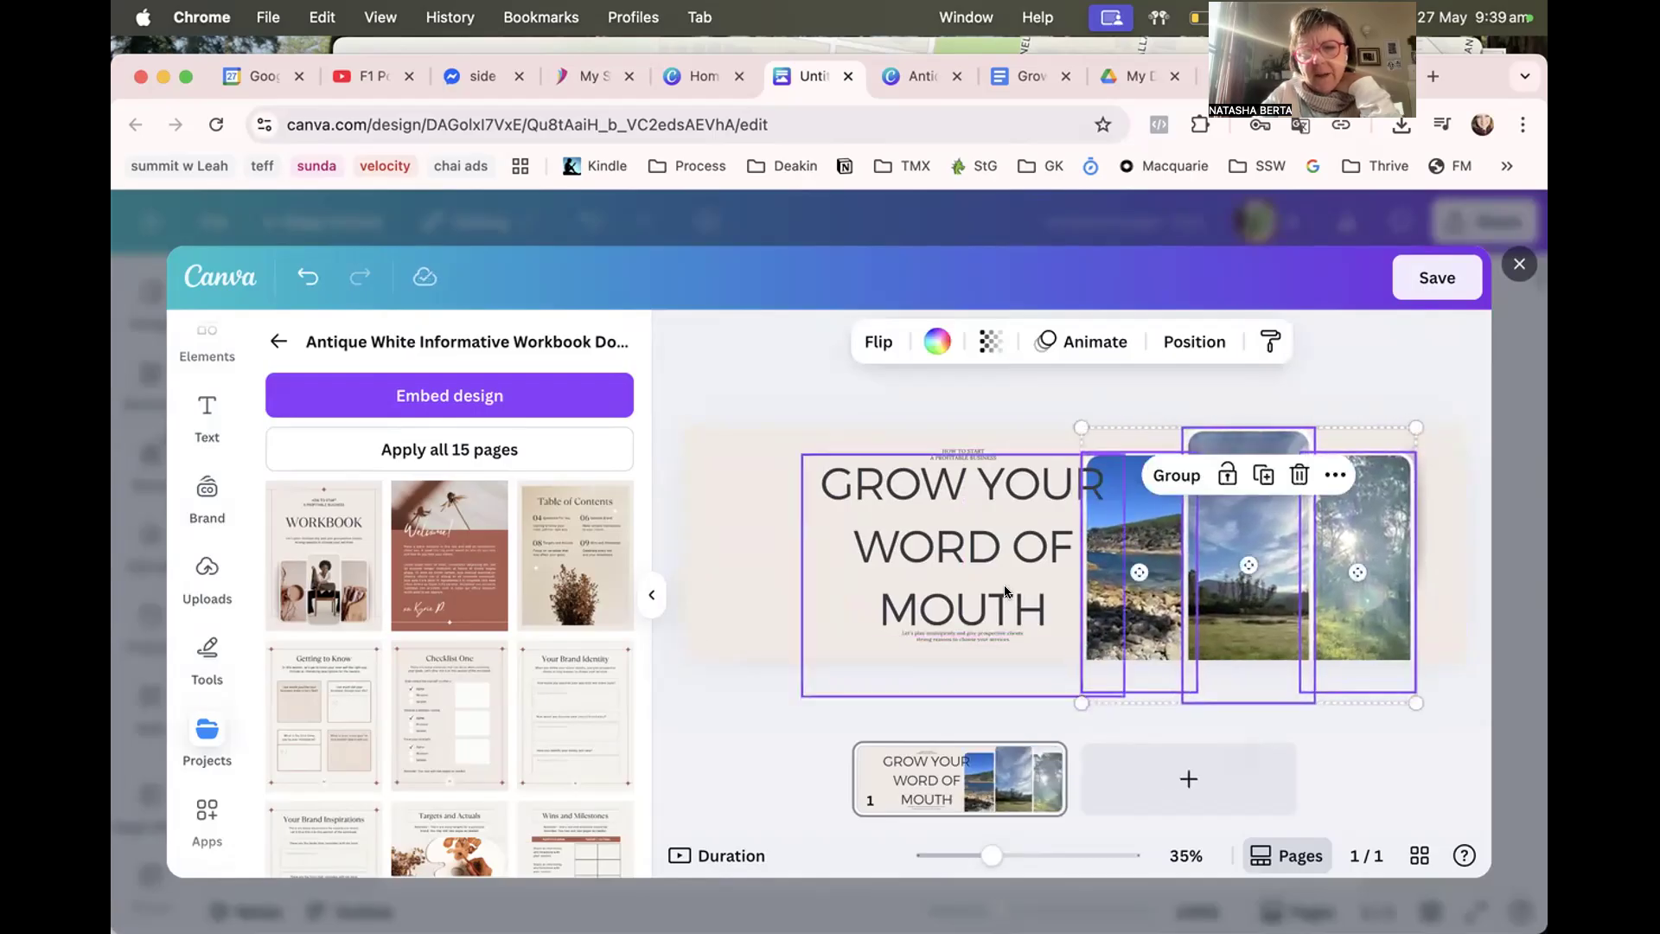
Move the title, subtitle, and tagline together to the left, clear of the photos.
left_click_drag(845, 396, 980, 653)
left_click_drag(983, 574, 910, 569)
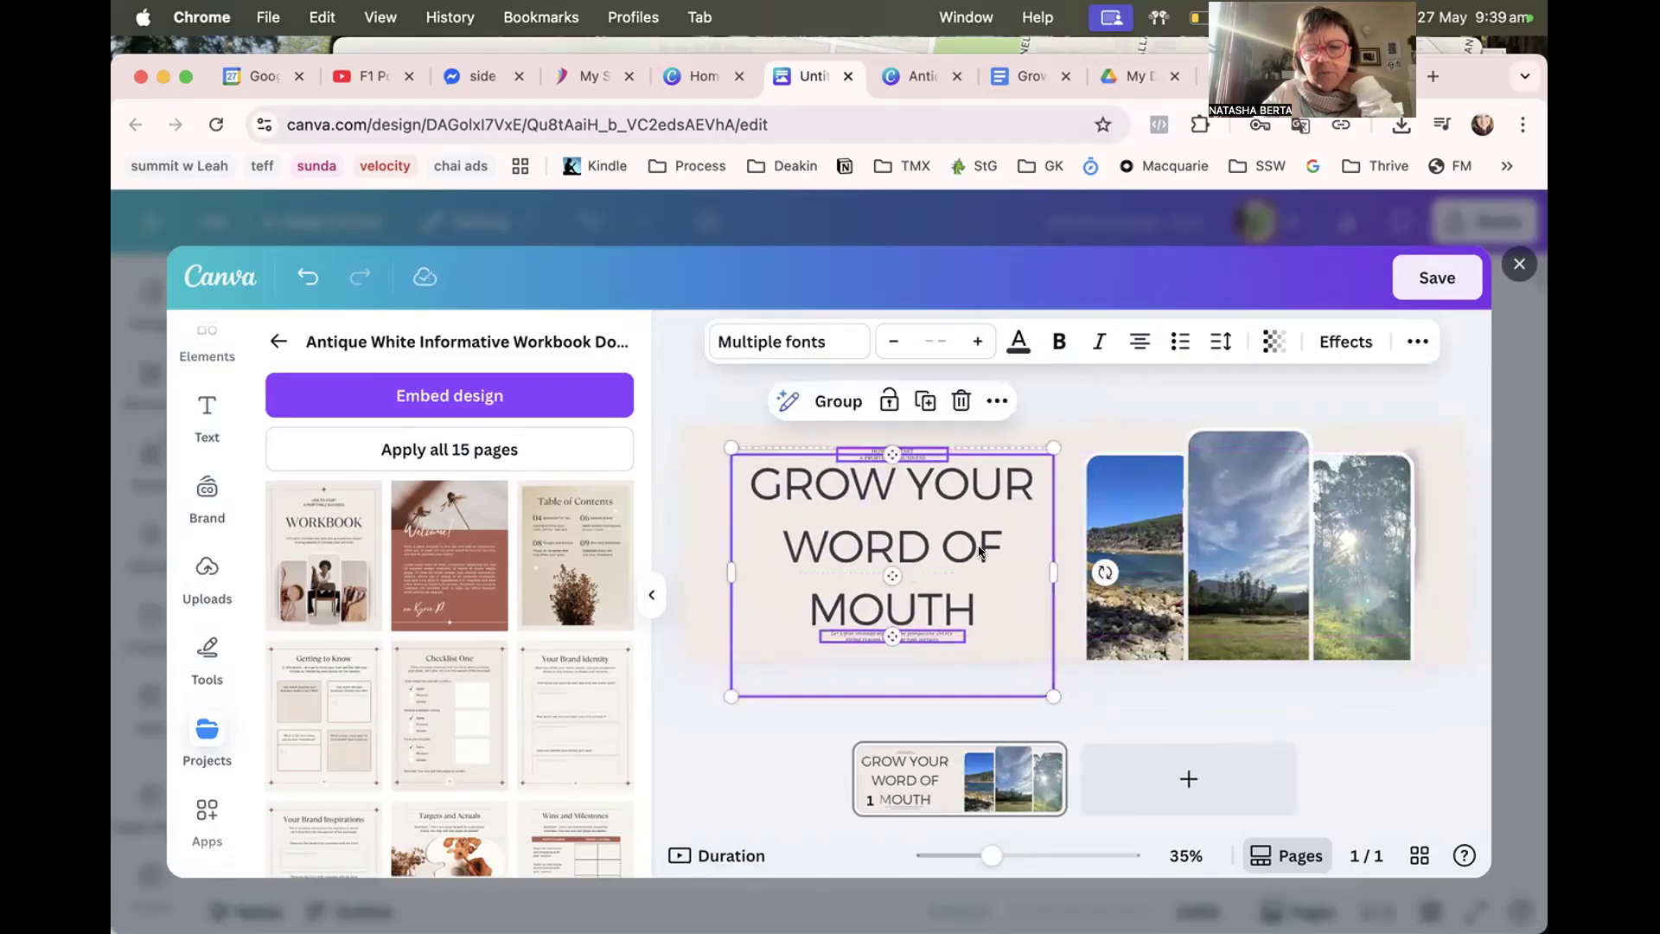
left_click(1401, 398)
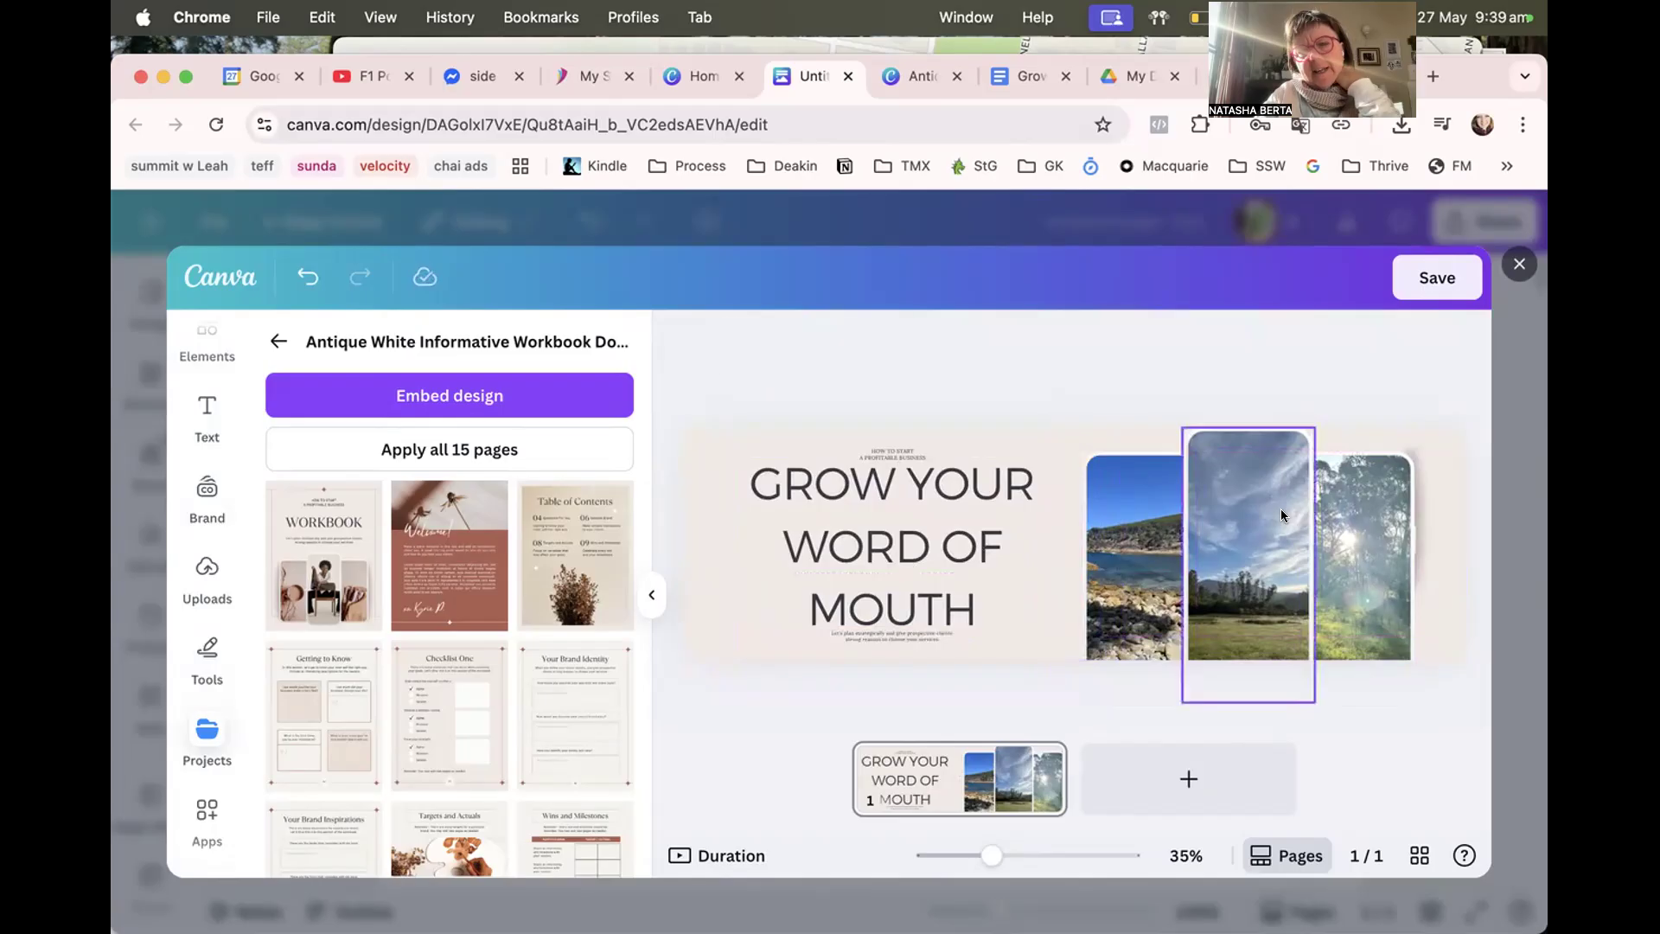
Save the banner design into the Doc and stretch it to the full page width.
left_click(1303, 475)
left_click(1471, 406)
left_click(1442, 277)
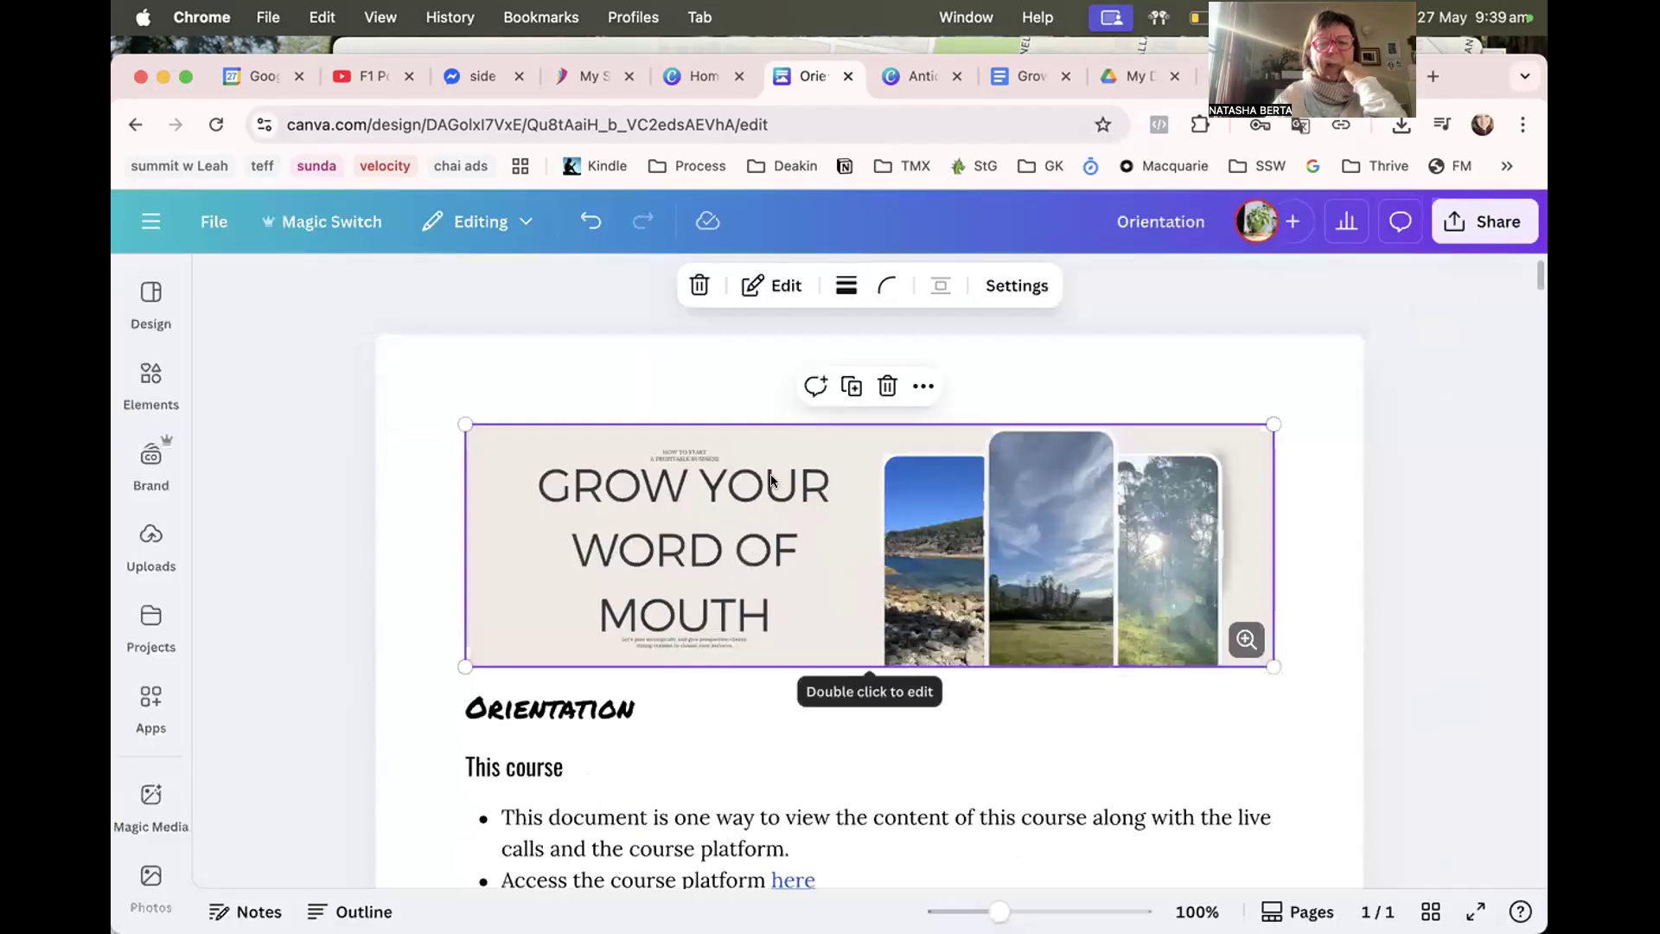
left_click_drag(482, 427, 356, 392)
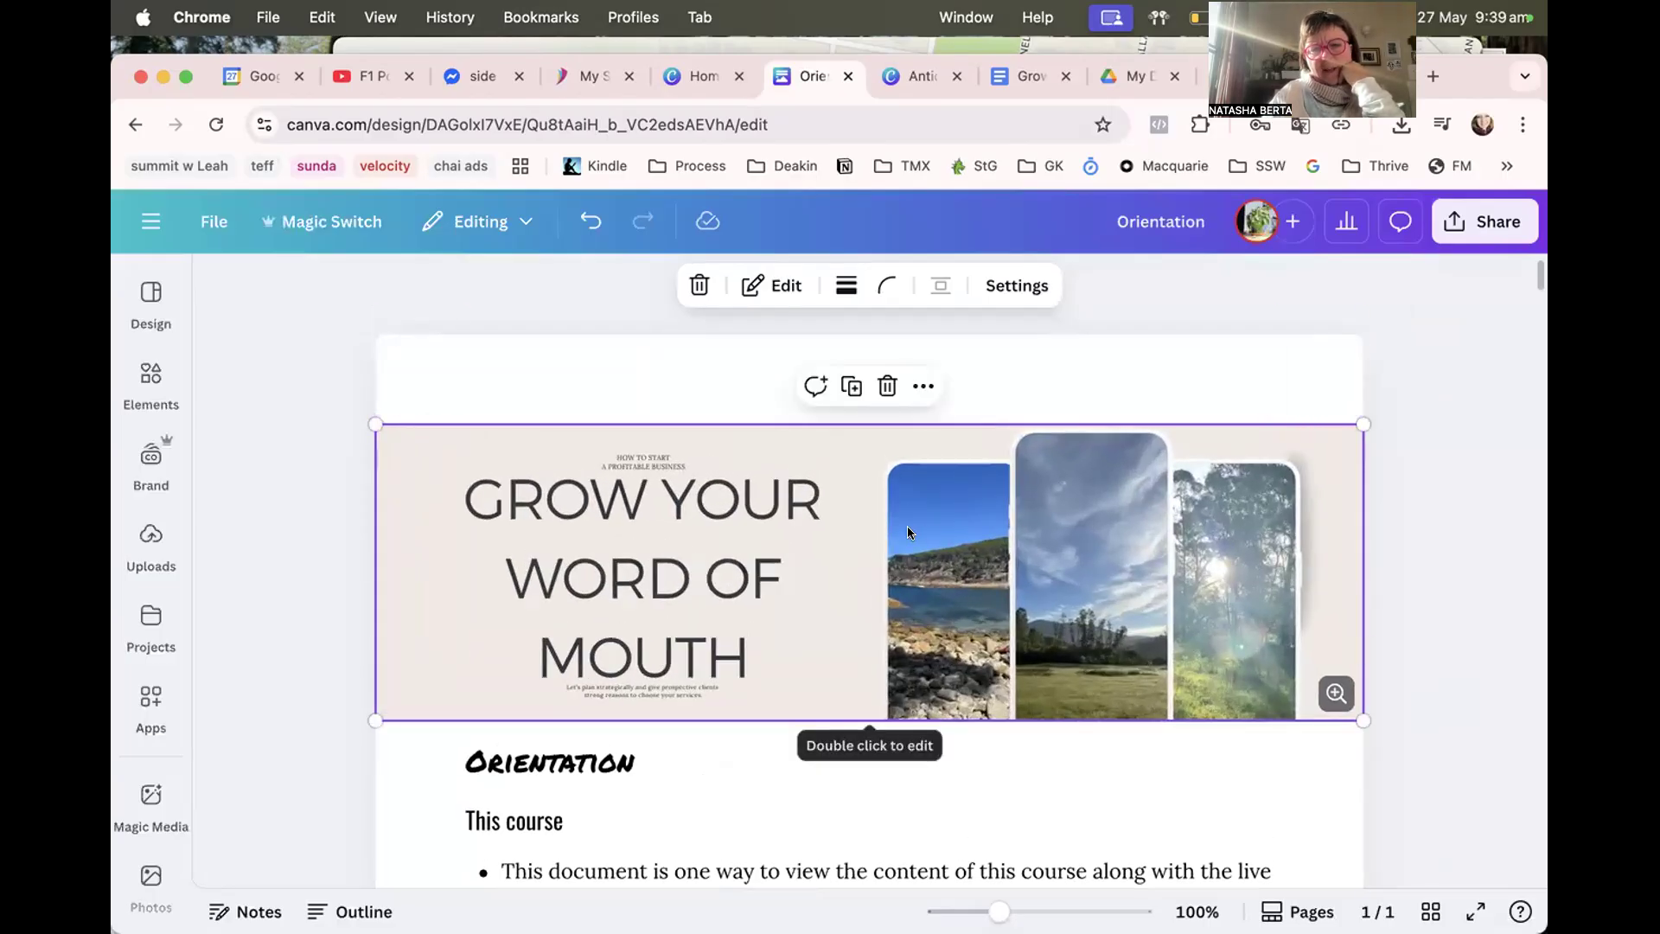
Check the banner's settings and try to move the banner up to the page's upper edge.
left_click(1013, 284)
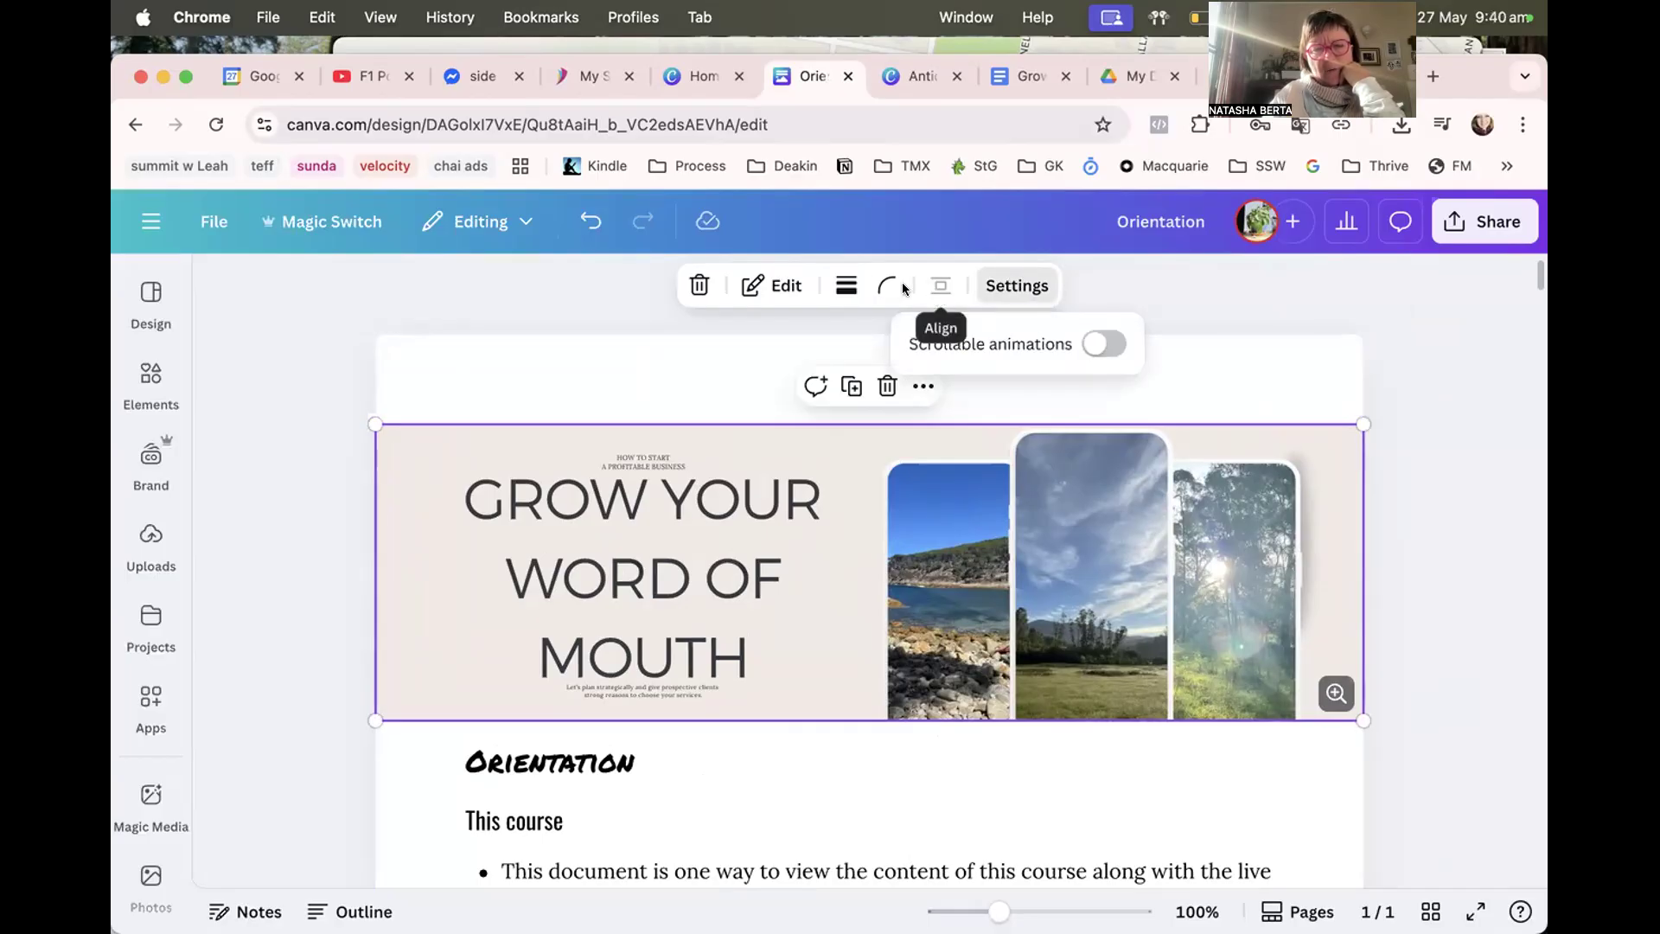
left_click(769, 323)
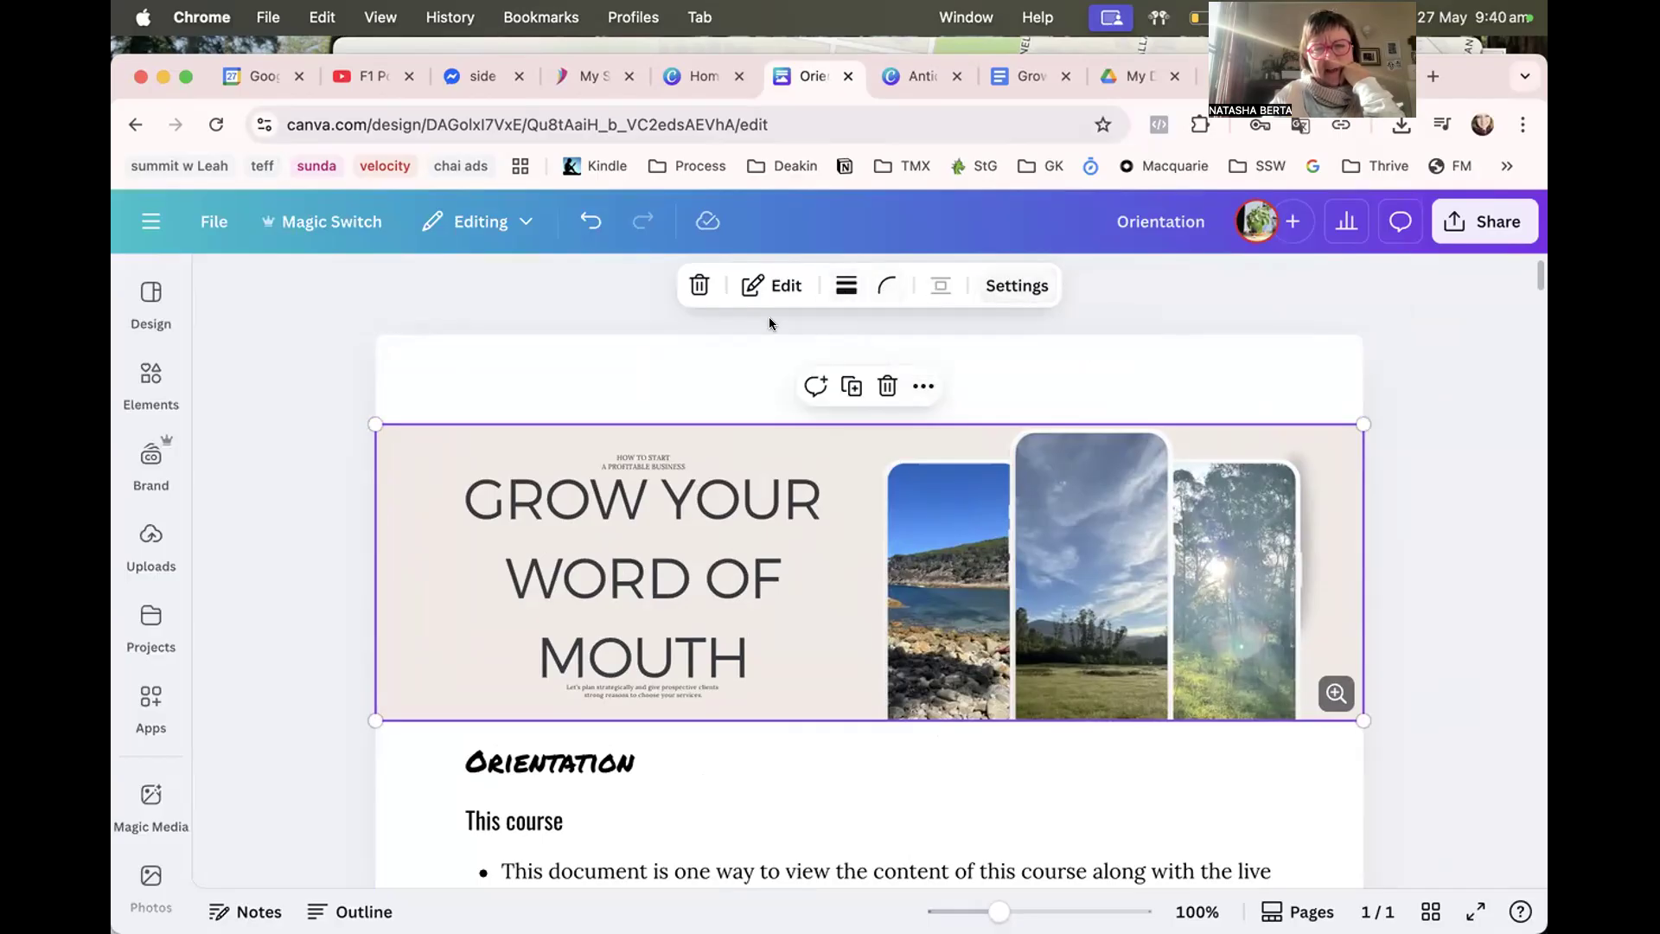
left_click_drag(764, 522, 729, 365)
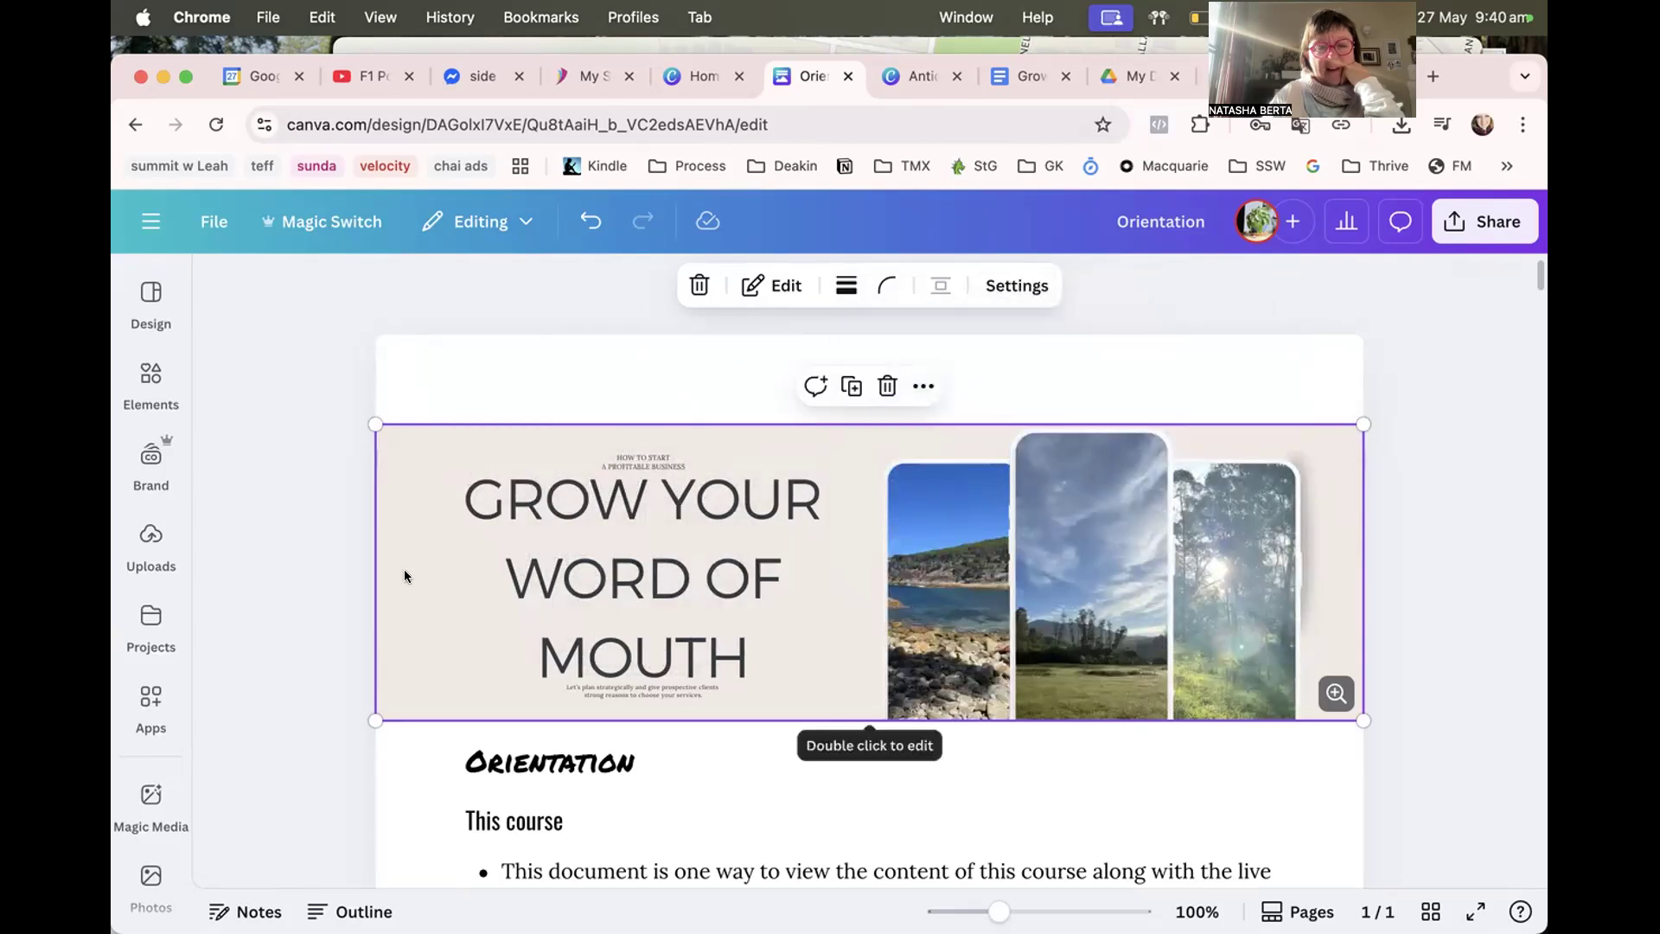
Insert a new embedded design directly above the "What + Why WOM, Referrals, Affiliates" heading.
scroll(310, 598, "down", 2)
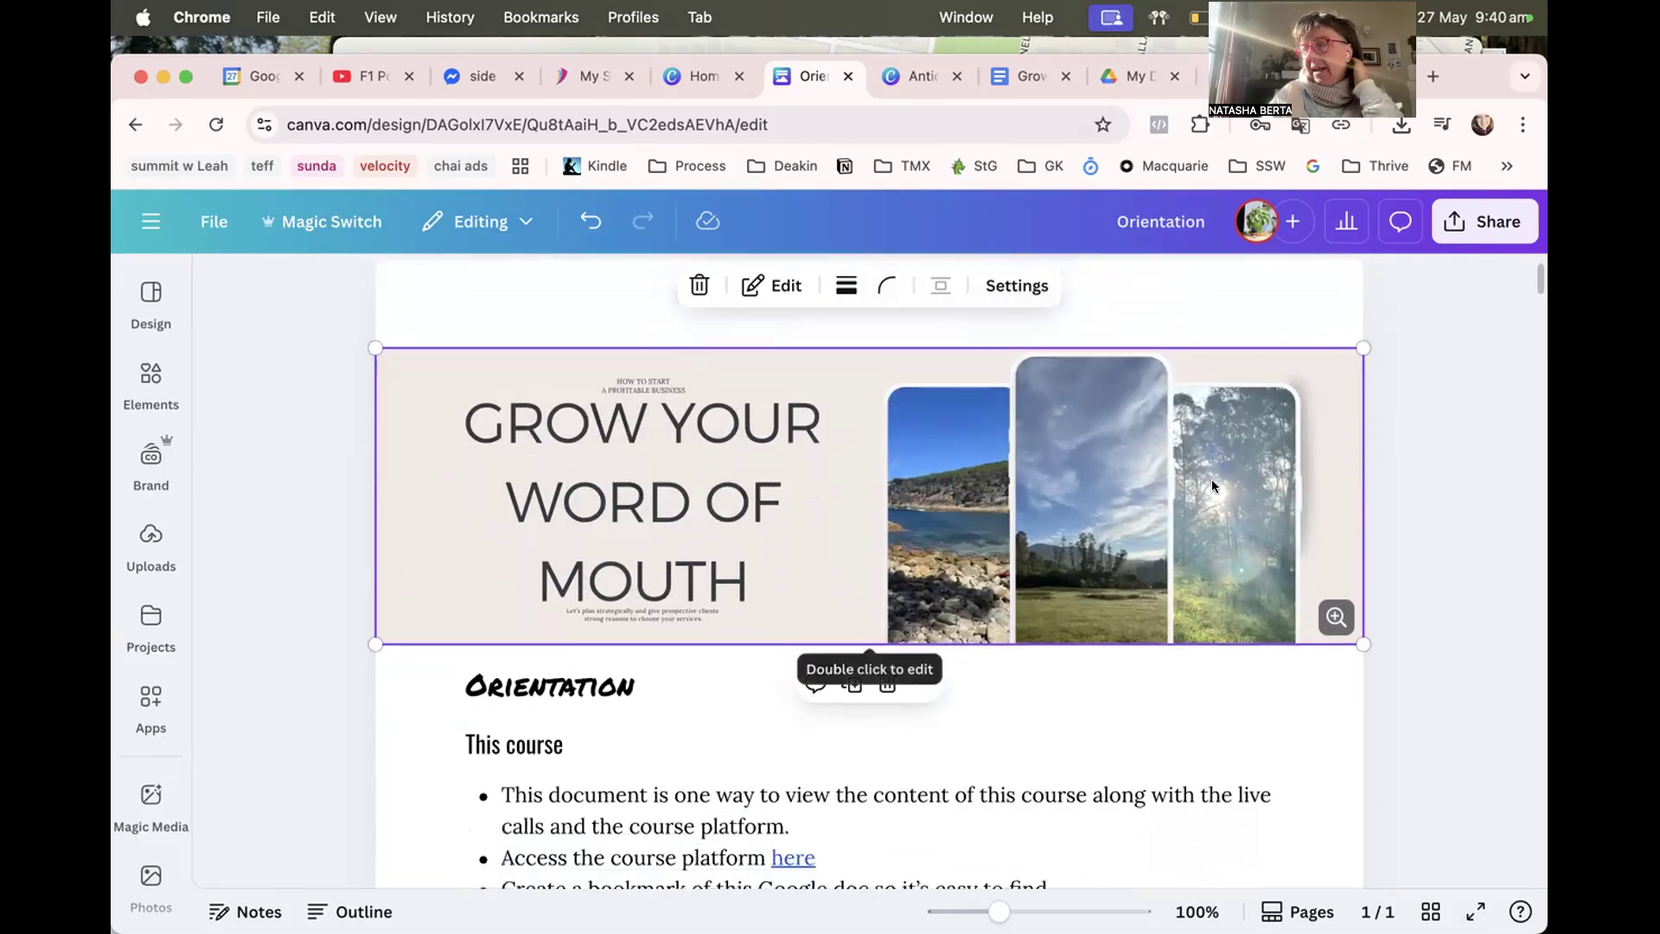
scroll(1082, 611, "down", 5)
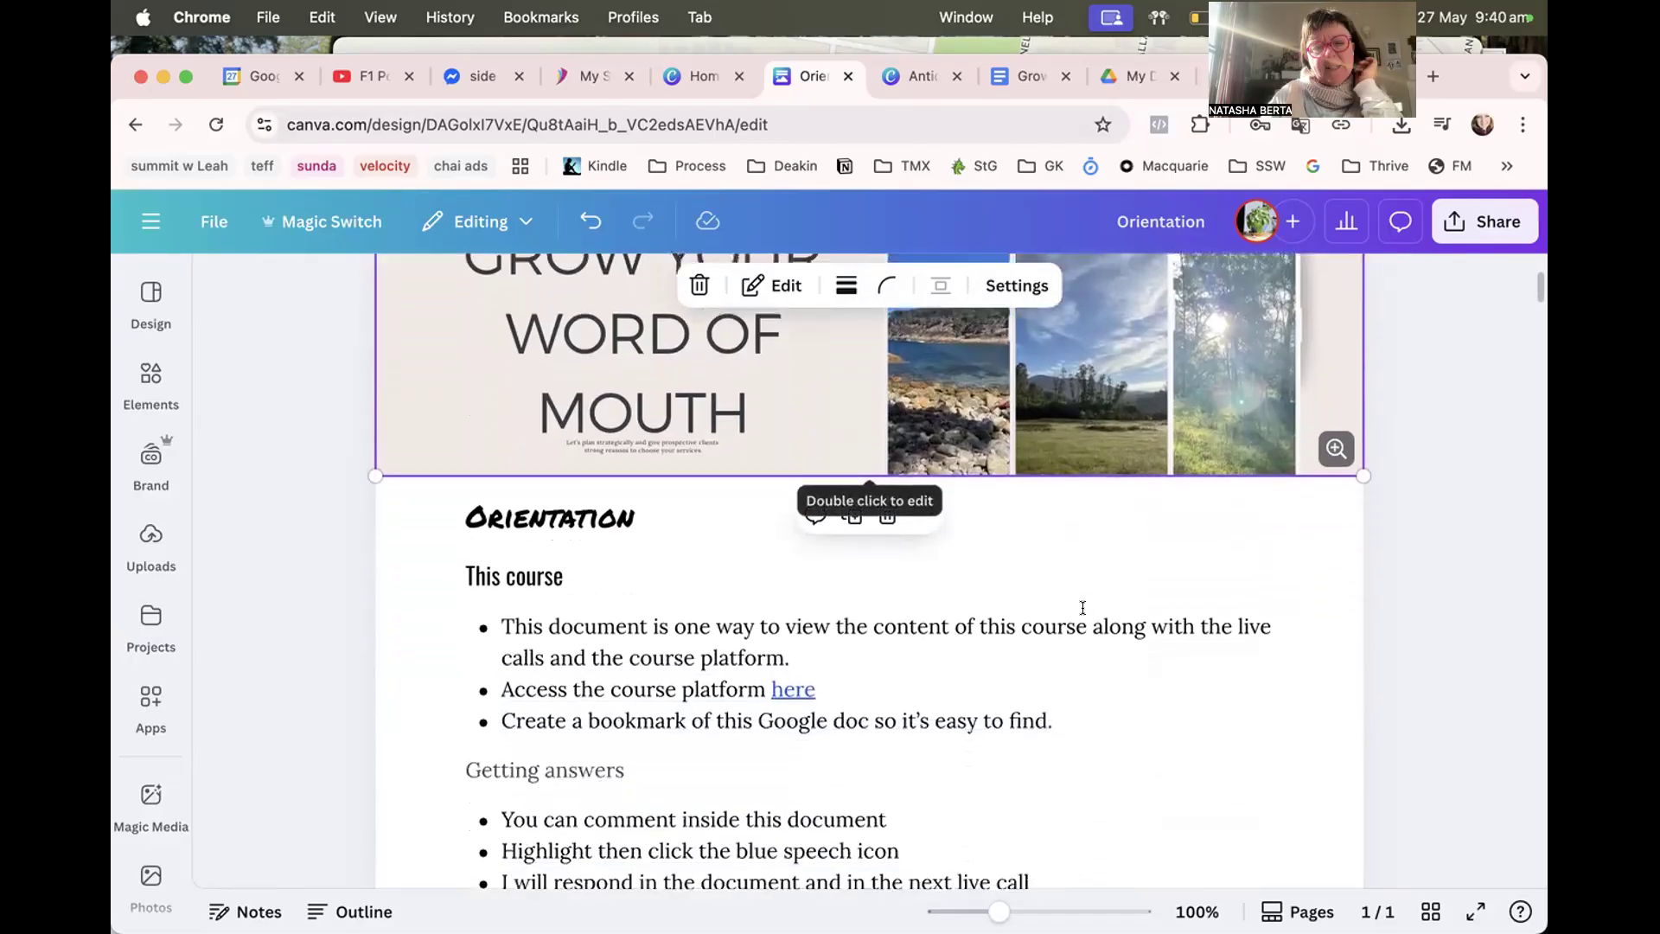
scroll(852, 637, "up", 4)
scroll(852, 636, "down", 5)
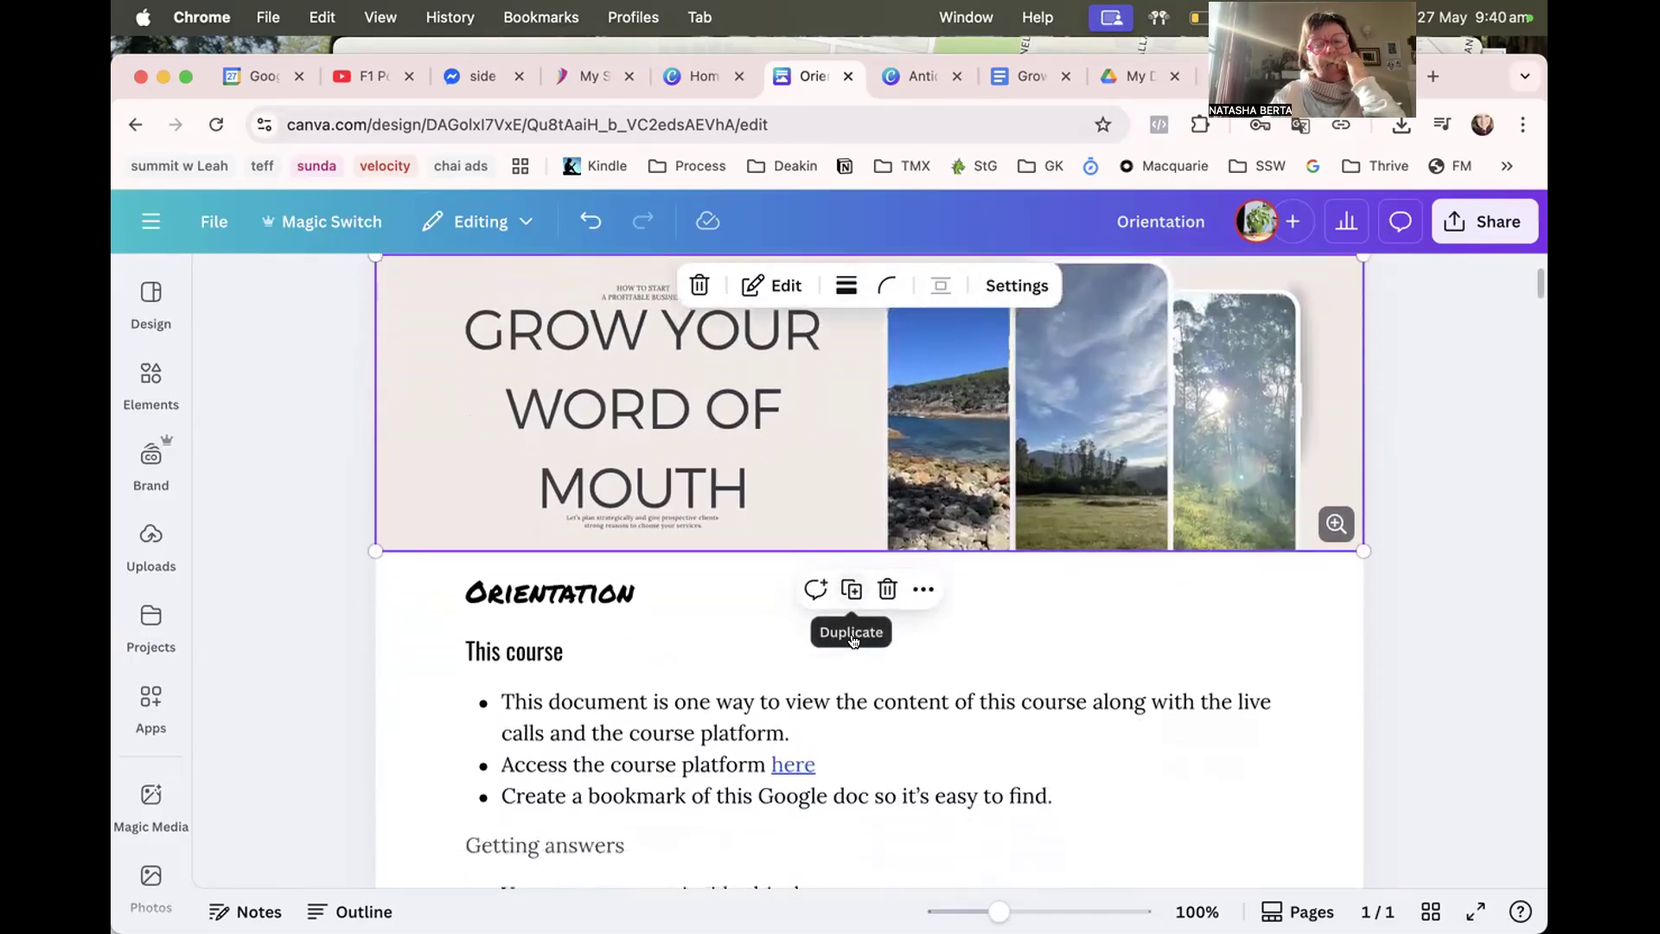
scroll(852, 635, "down", 10)
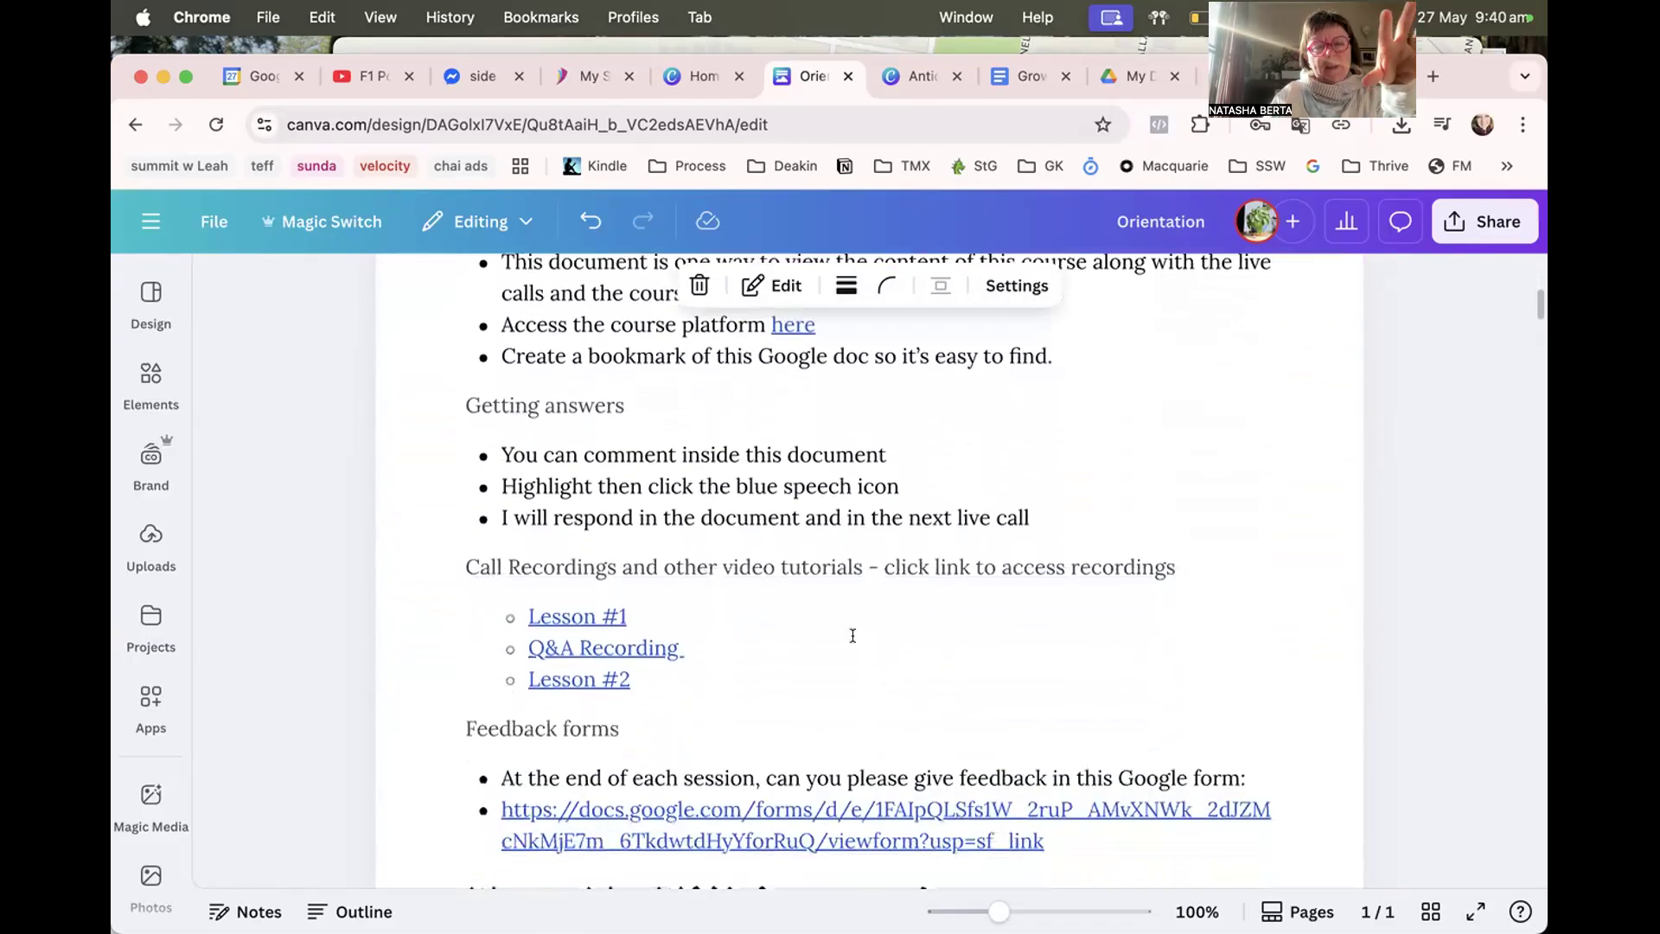
scroll(585, 556, "down", 9)
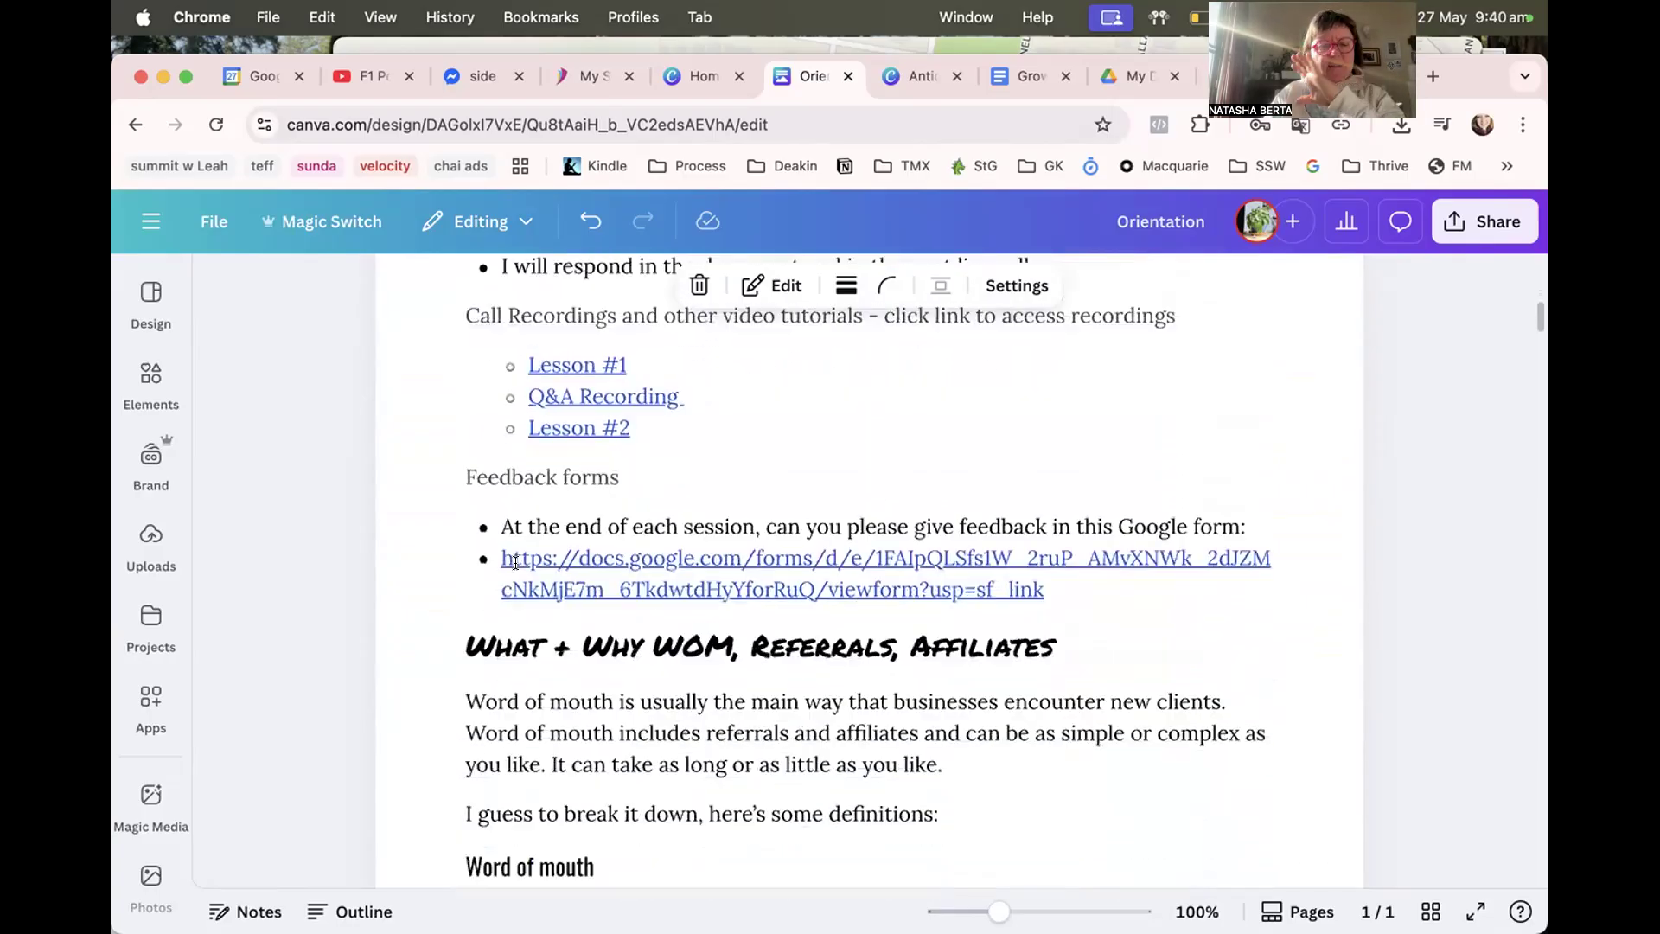
scroll(516, 563, "up", 2)
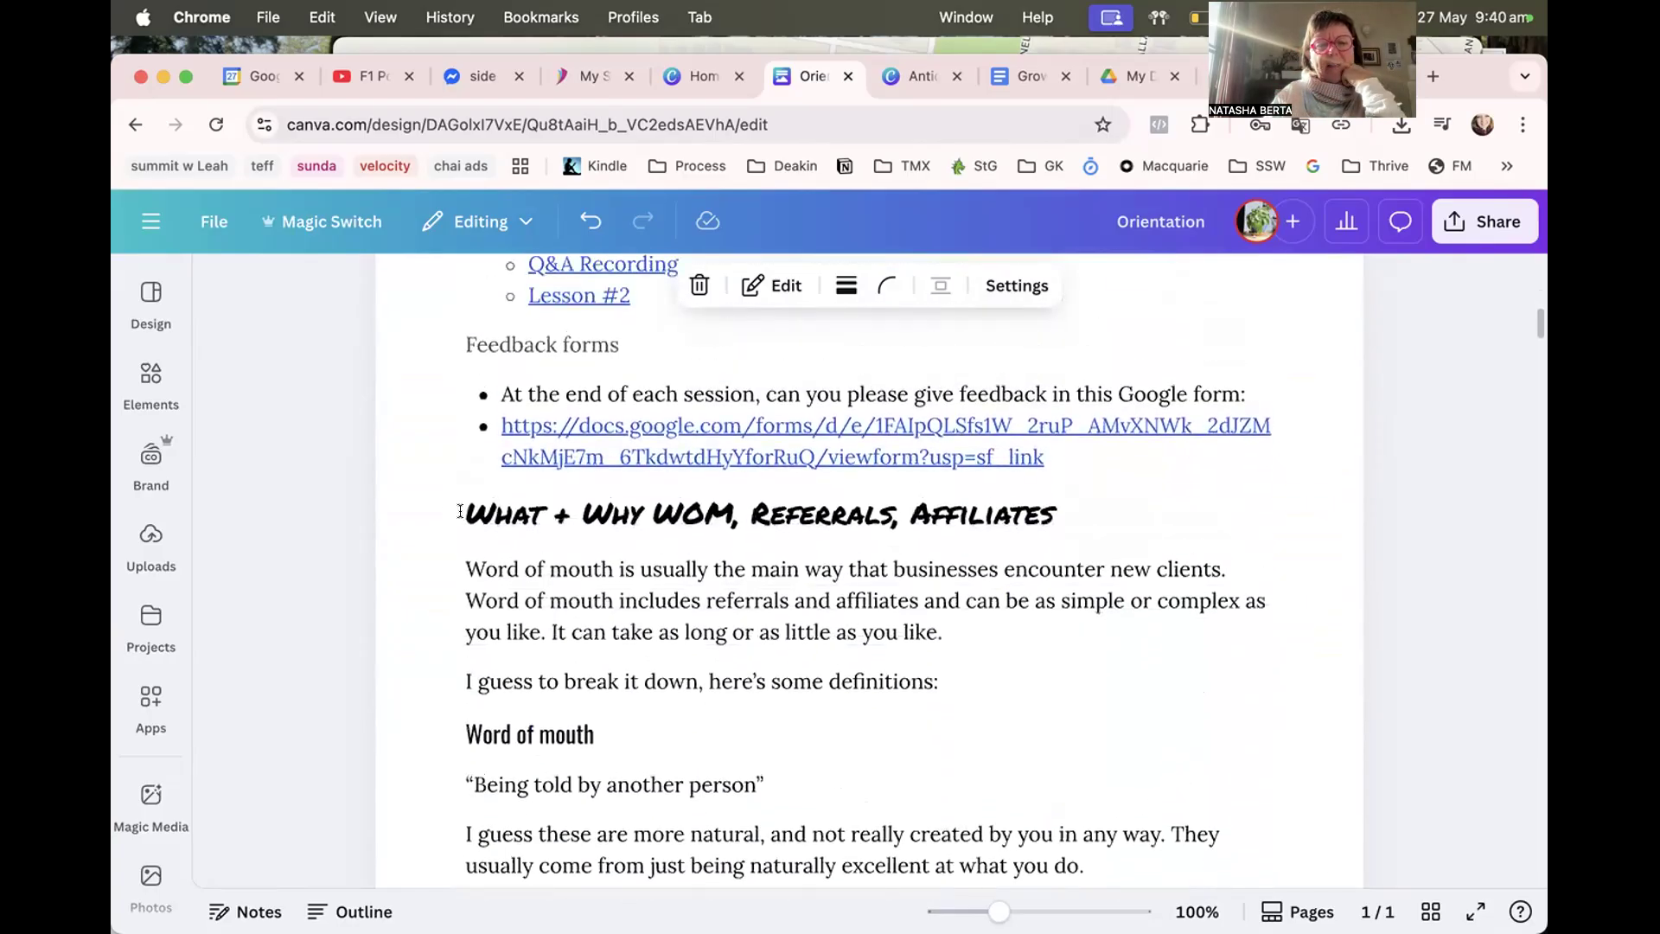
scroll(514, 518, "up", 3)
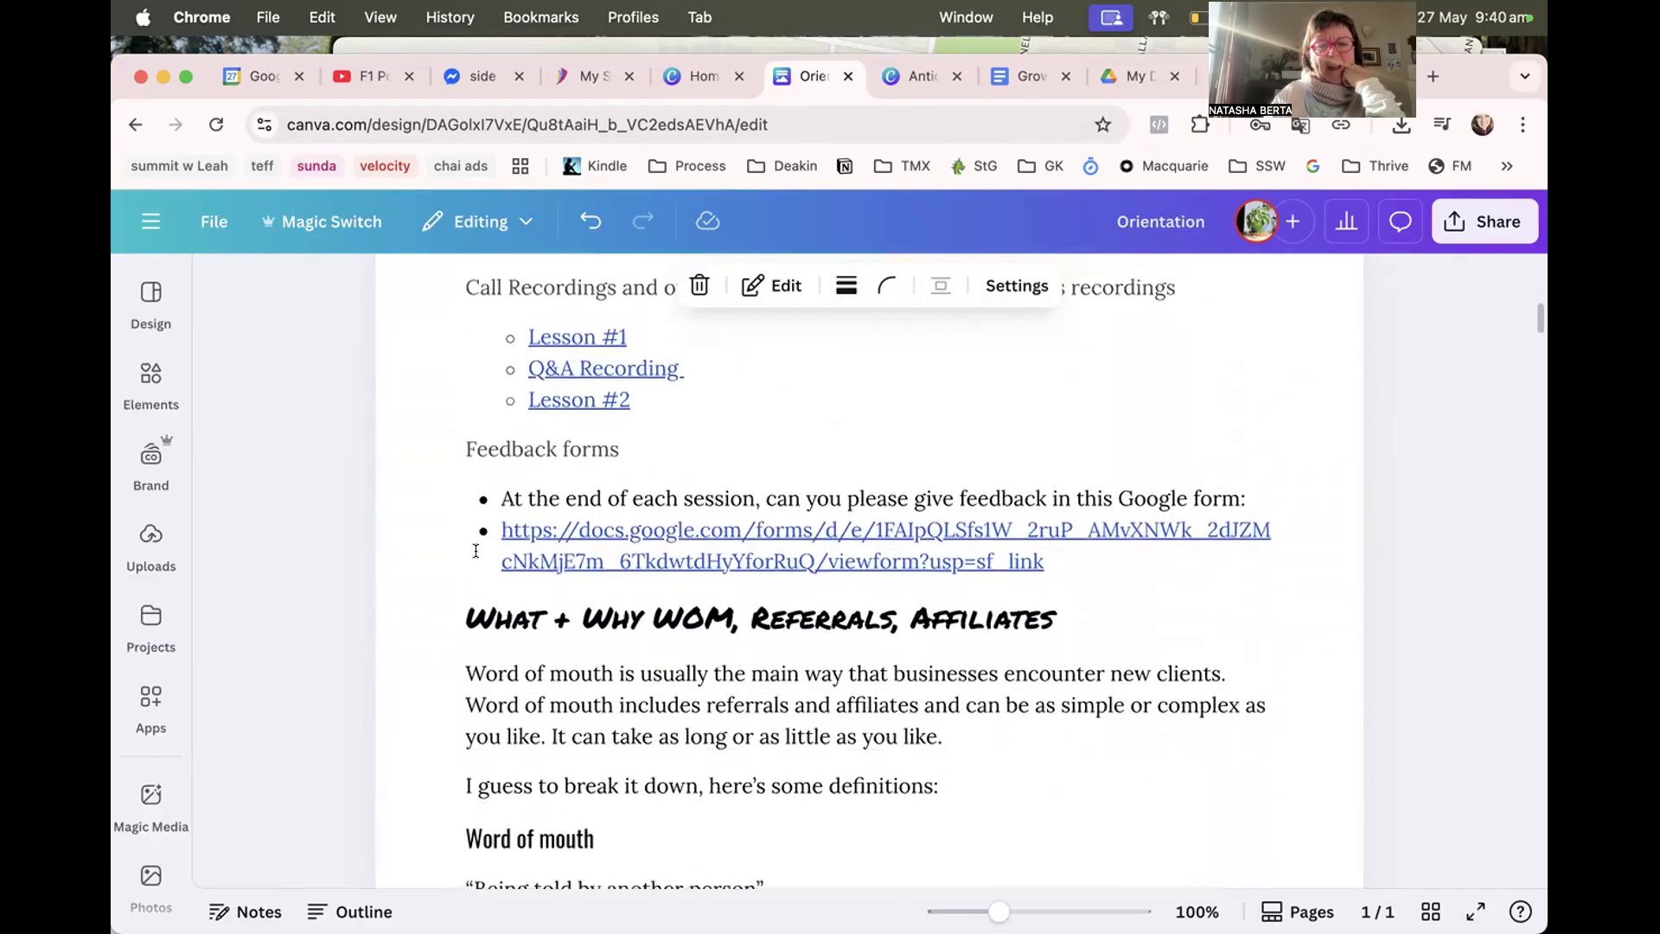
left_click(465, 607)
left_click(437, 617)
left_click(536, 447)
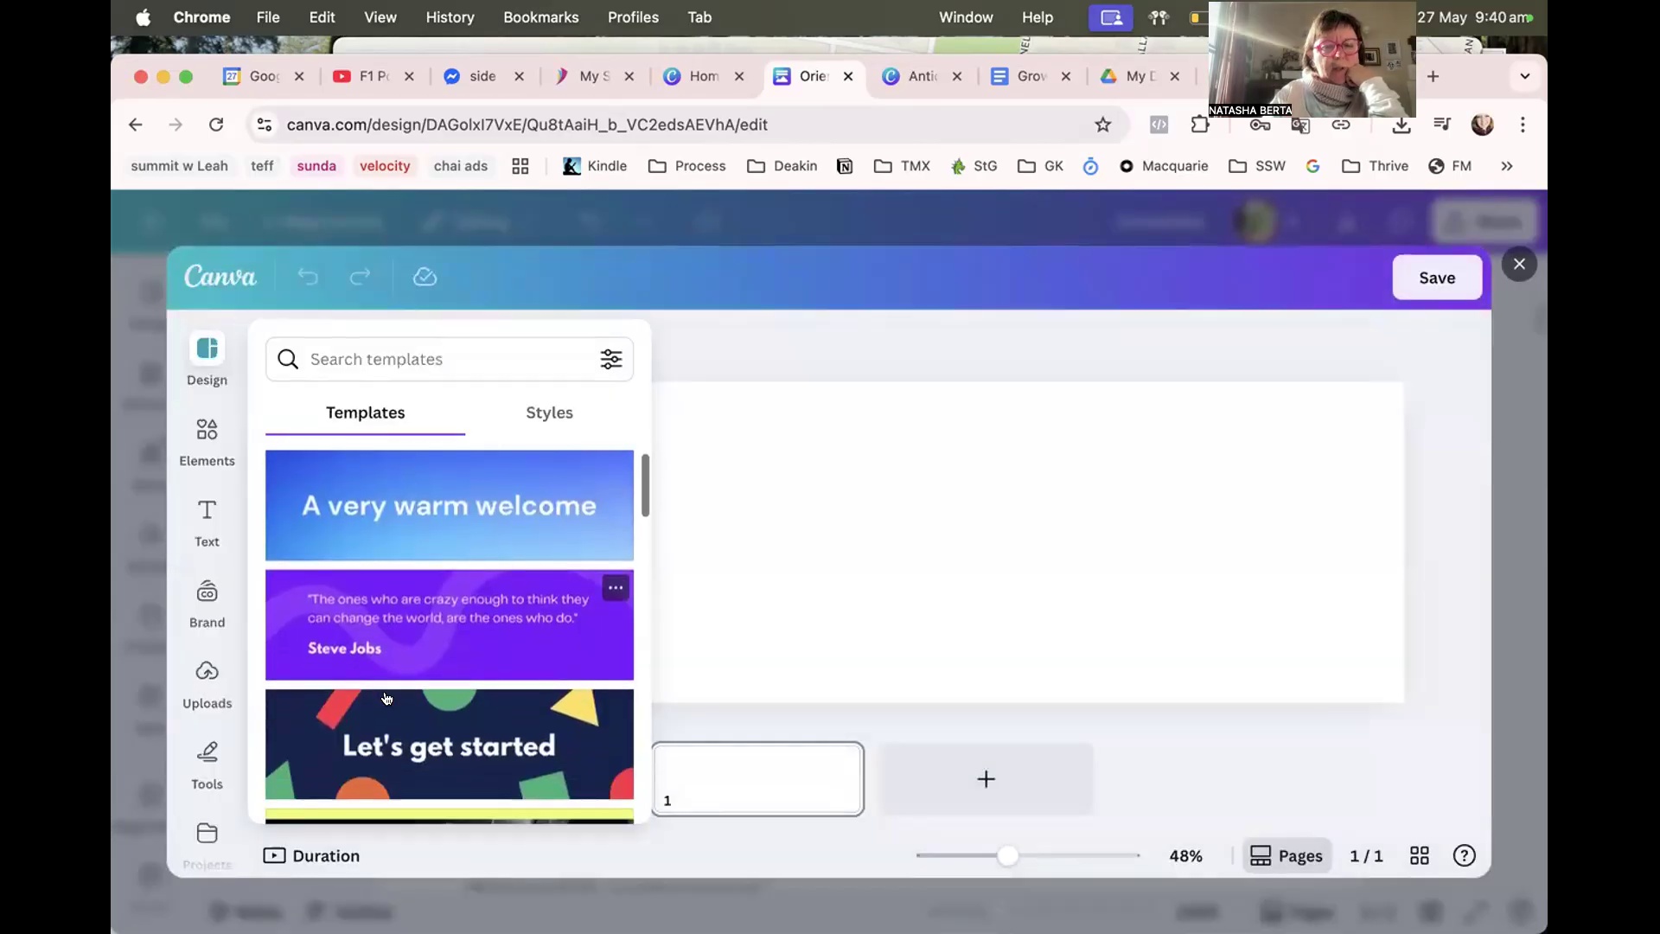
Apply the cream and brown "Starting your business" template to the blank banner design.
scroll(387, 699, "down", 5)
scroll(387, 699, "down", 3)
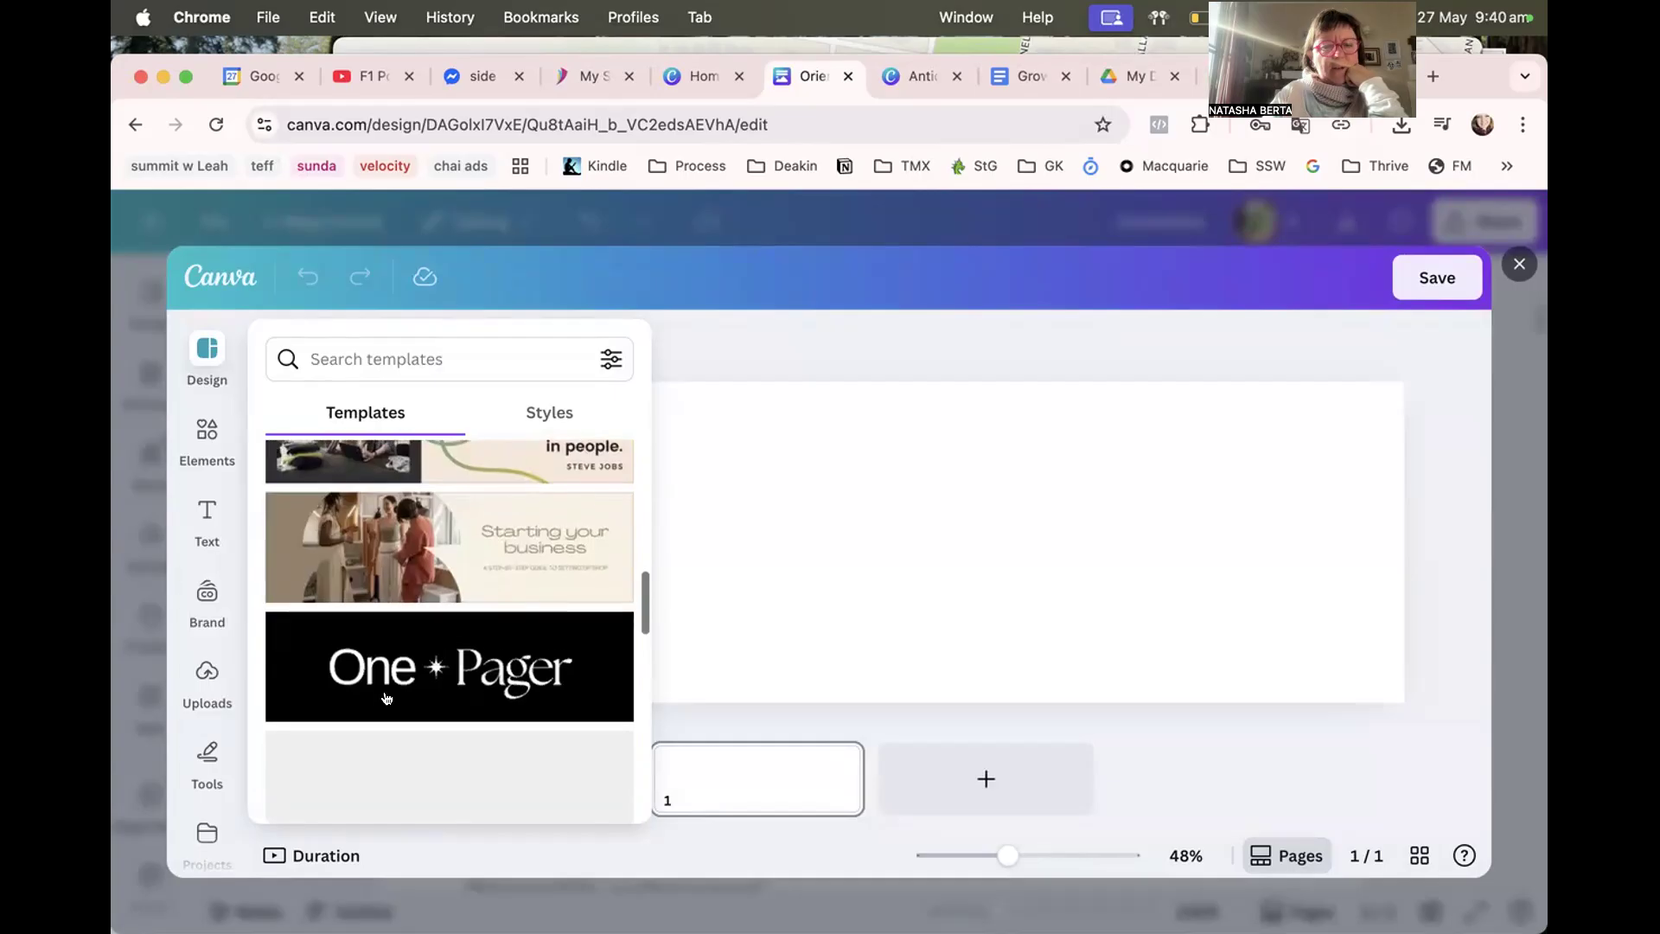
left_click(413, 570)
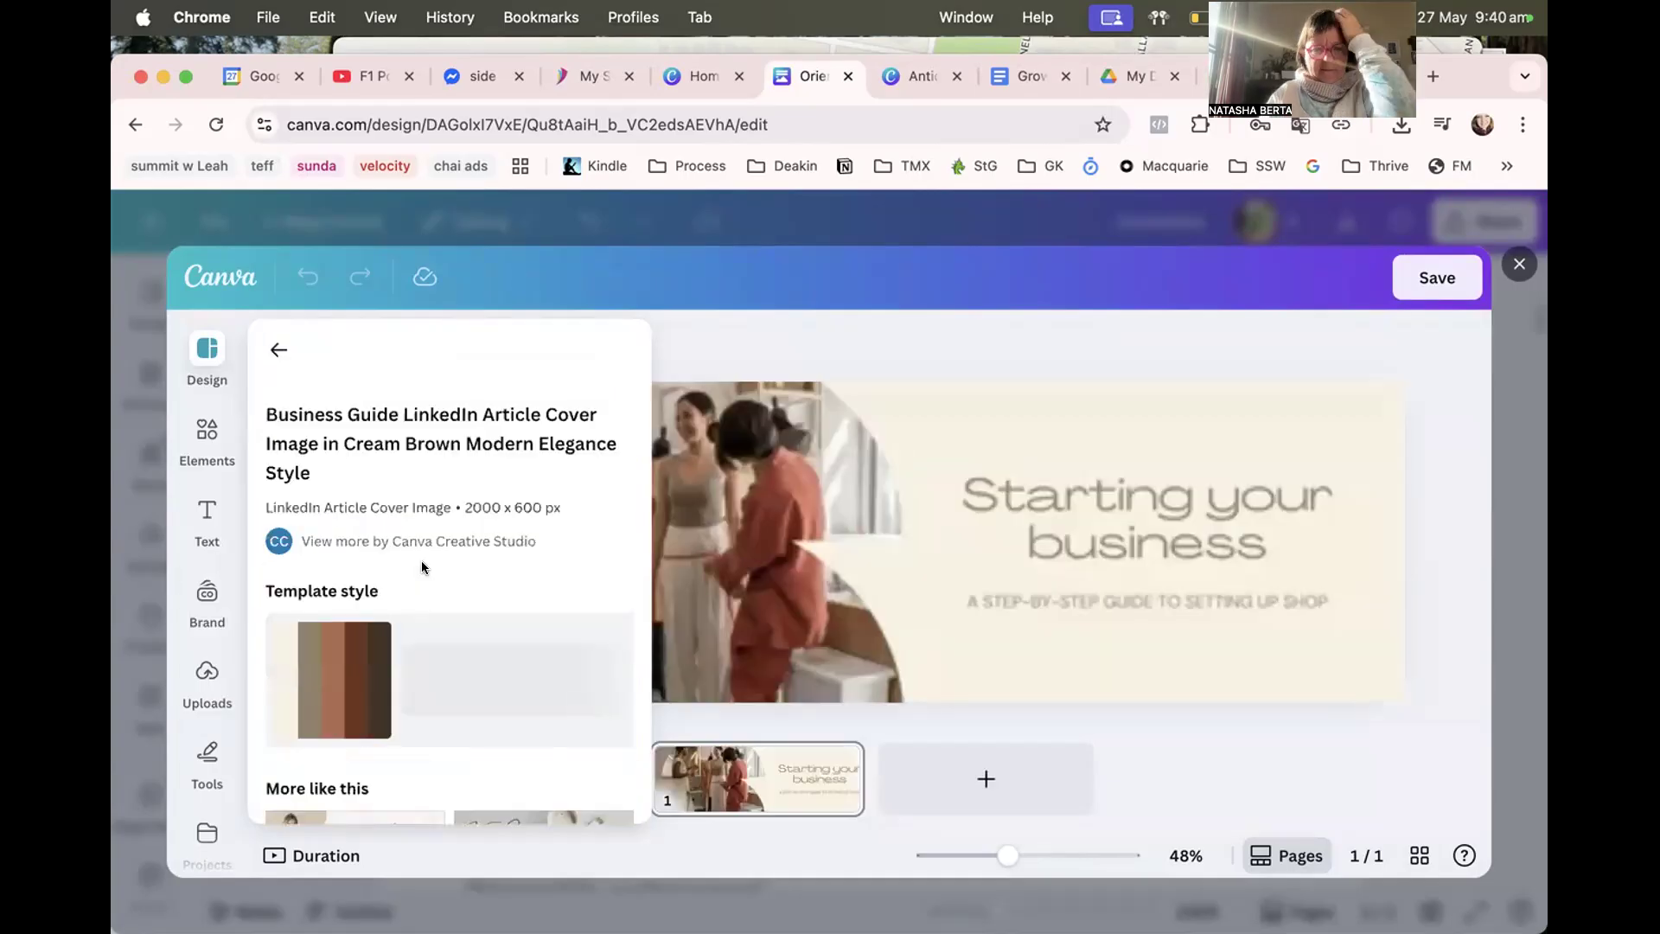
Replace the template's title with "What, Why, How" and its subtitle with "WORD OF MOUTH".
left_click(1110, 498)
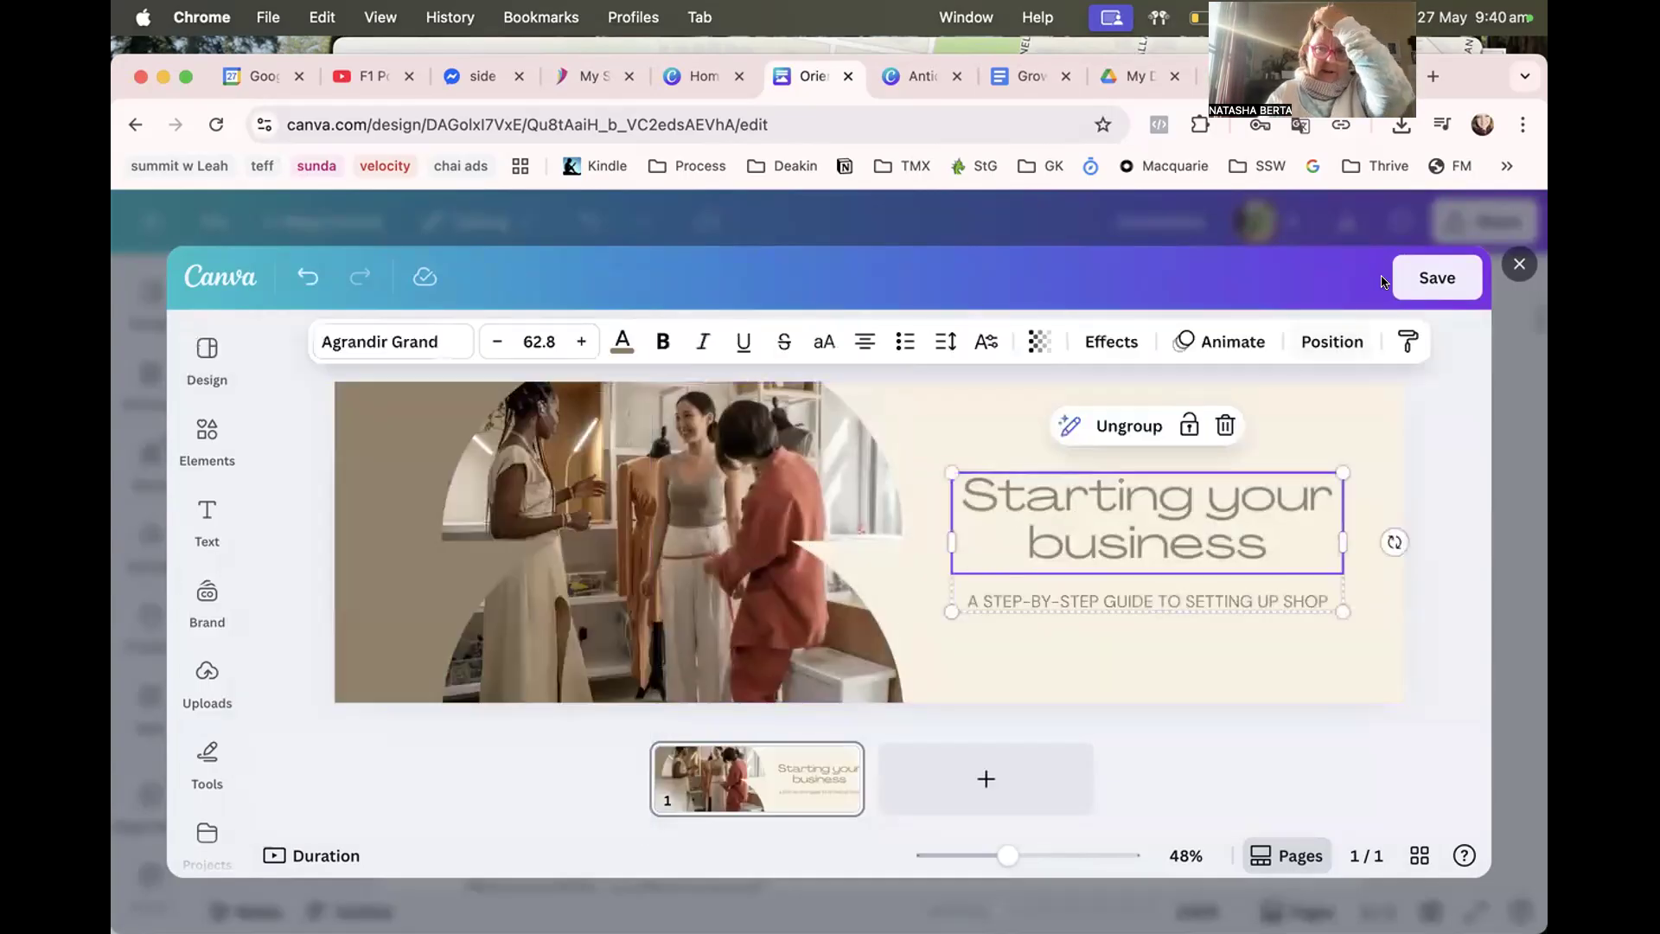
double_click(1091, 498)
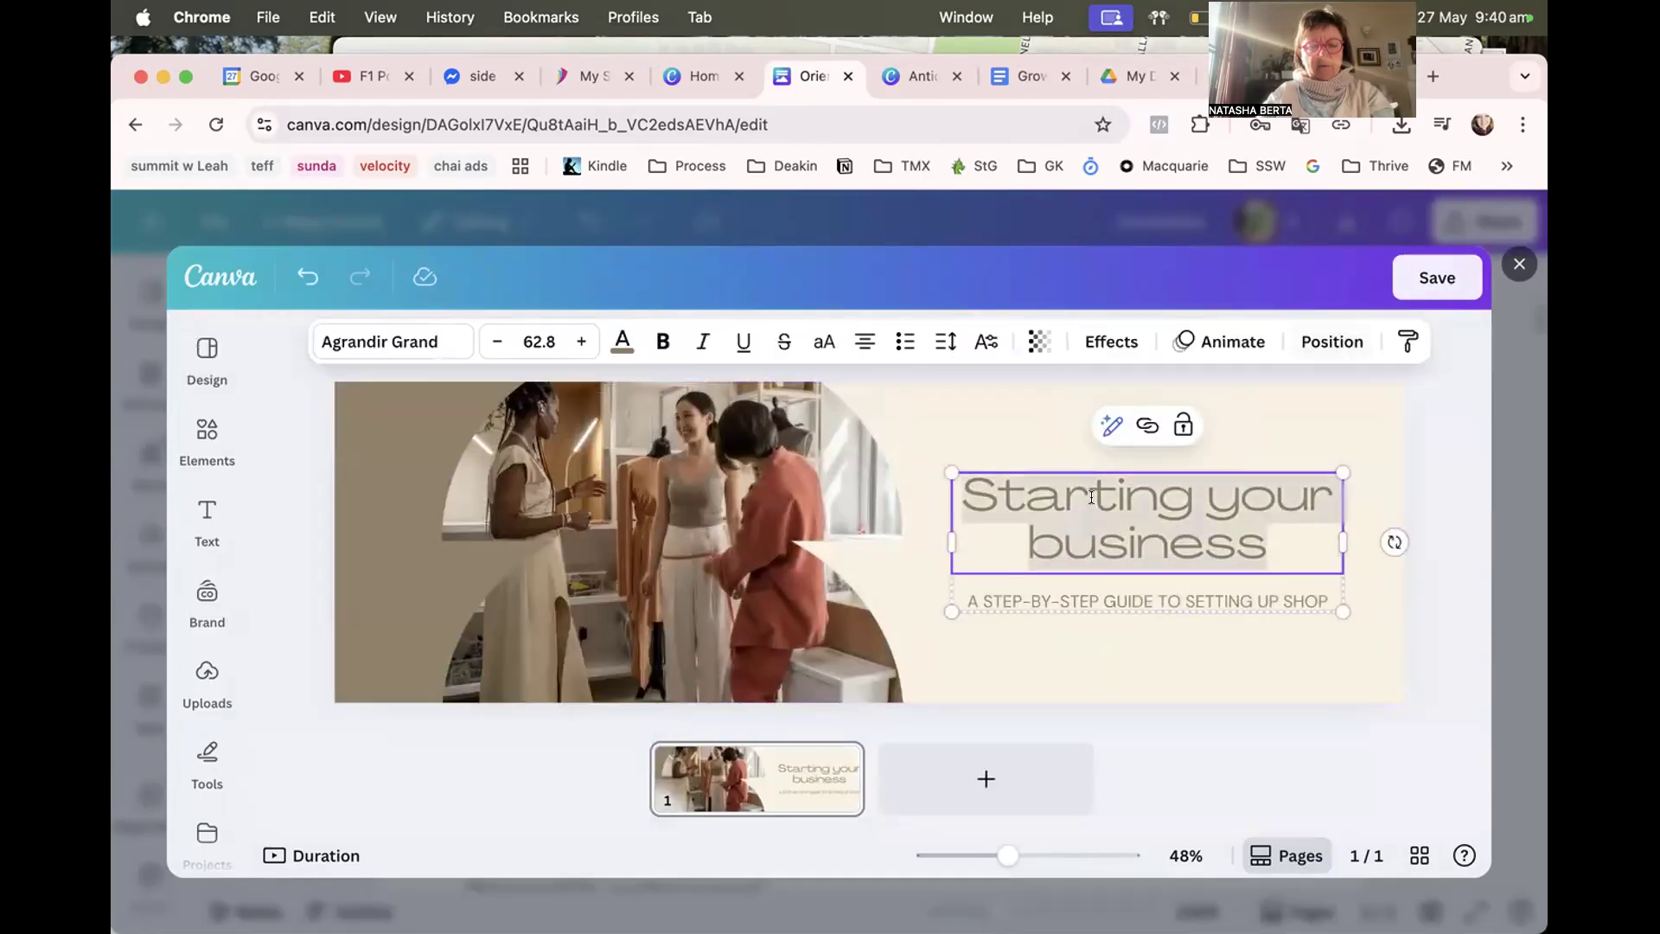
type("What, Why, How")
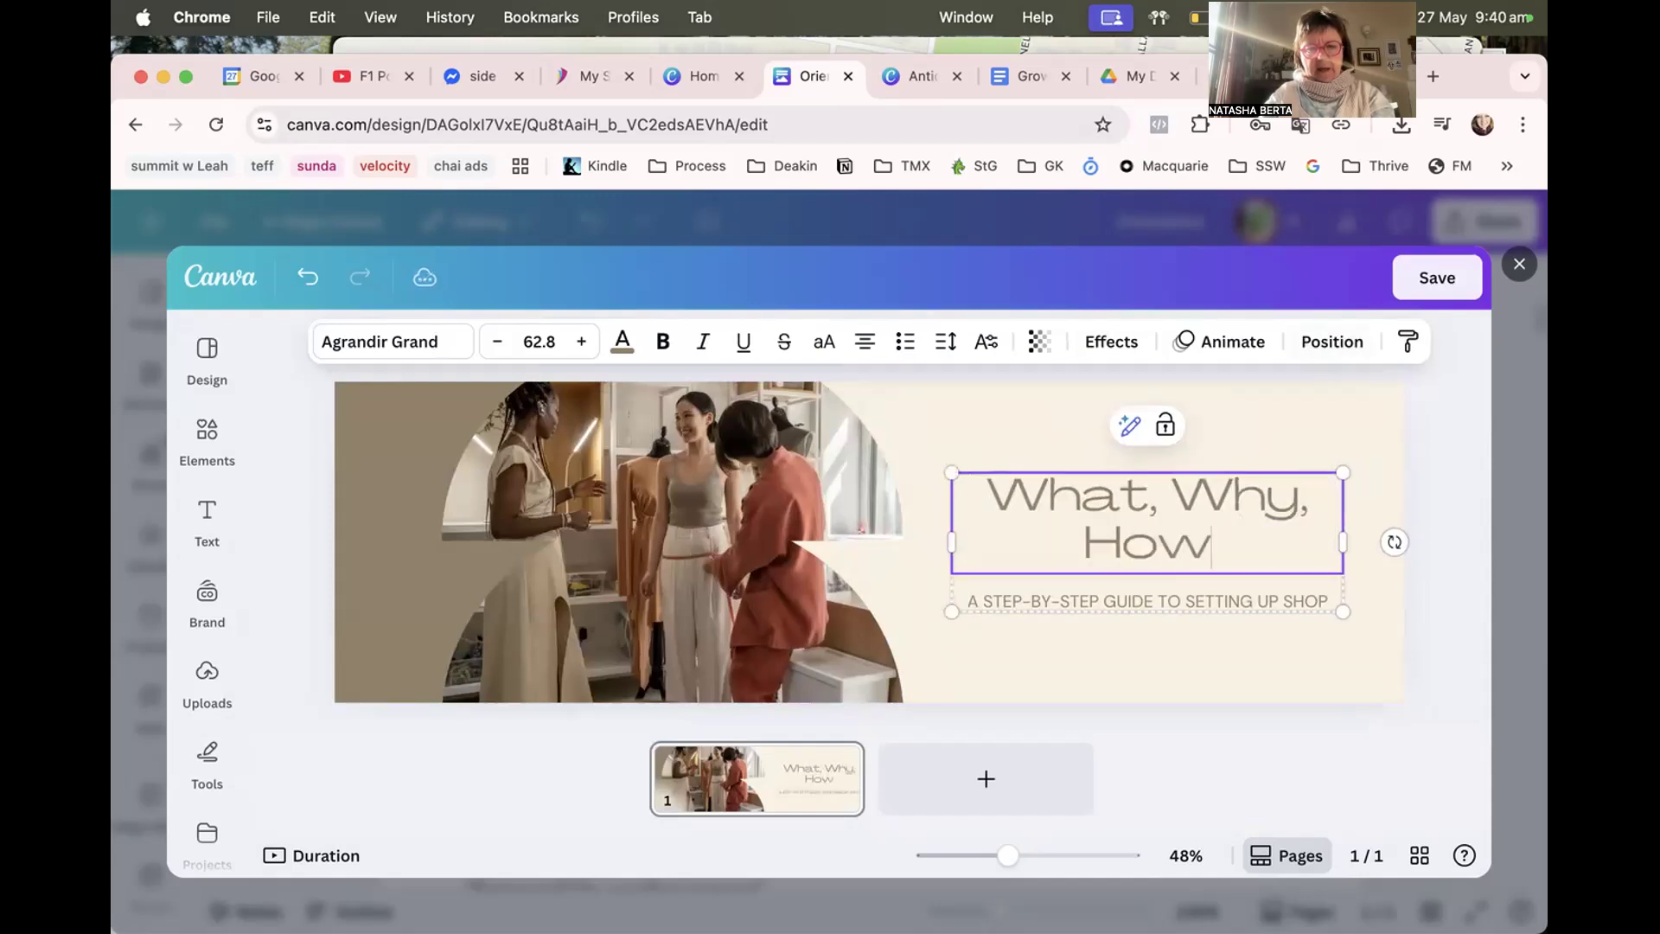
double_click(1093, 600)
type("WORD OF MOUTH")
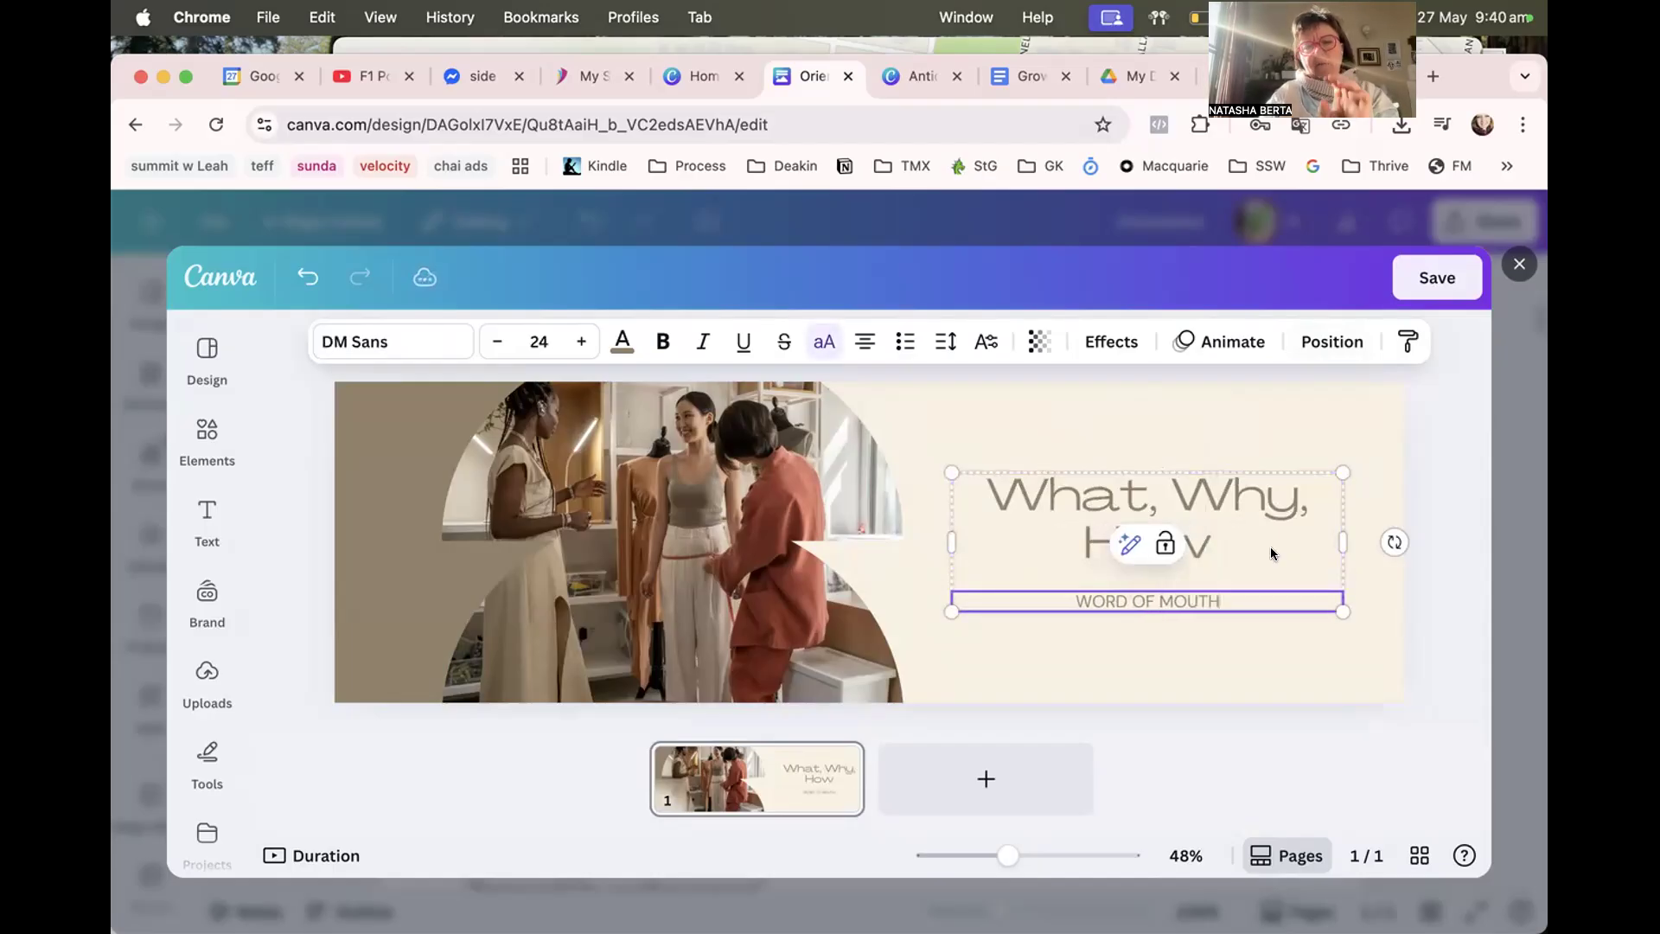
Save the "What, Why, How" banner into the Doc and stretch it to the full page width.
left_click(1427, 278)
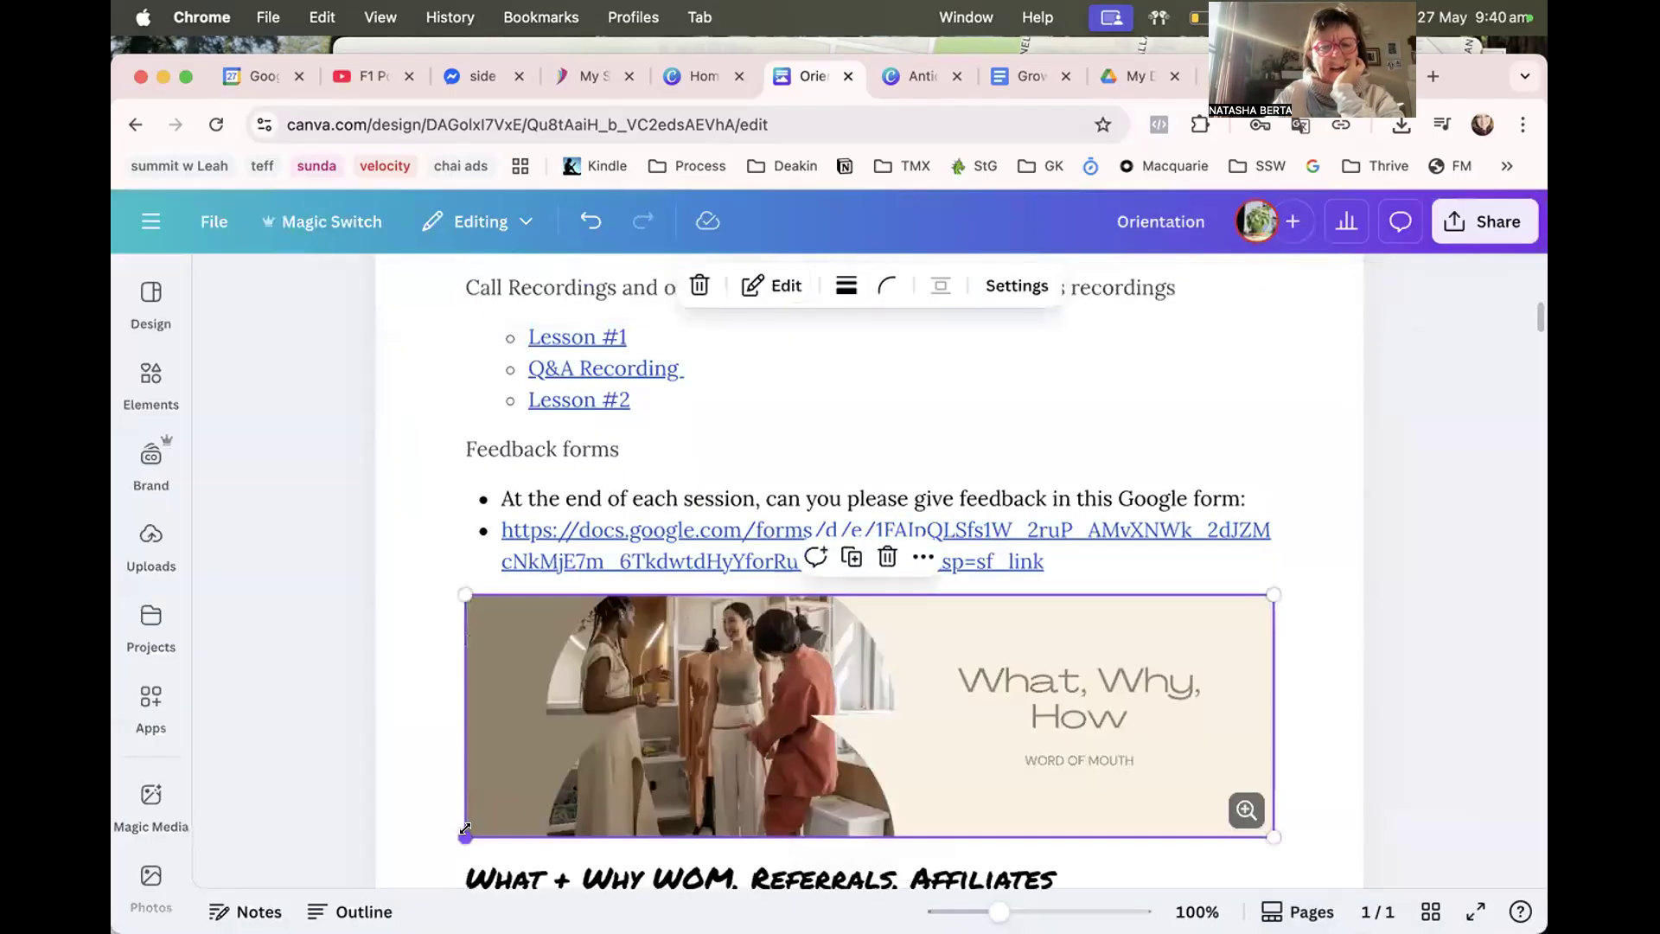
left_click_drag(465, 835, 360, 872)
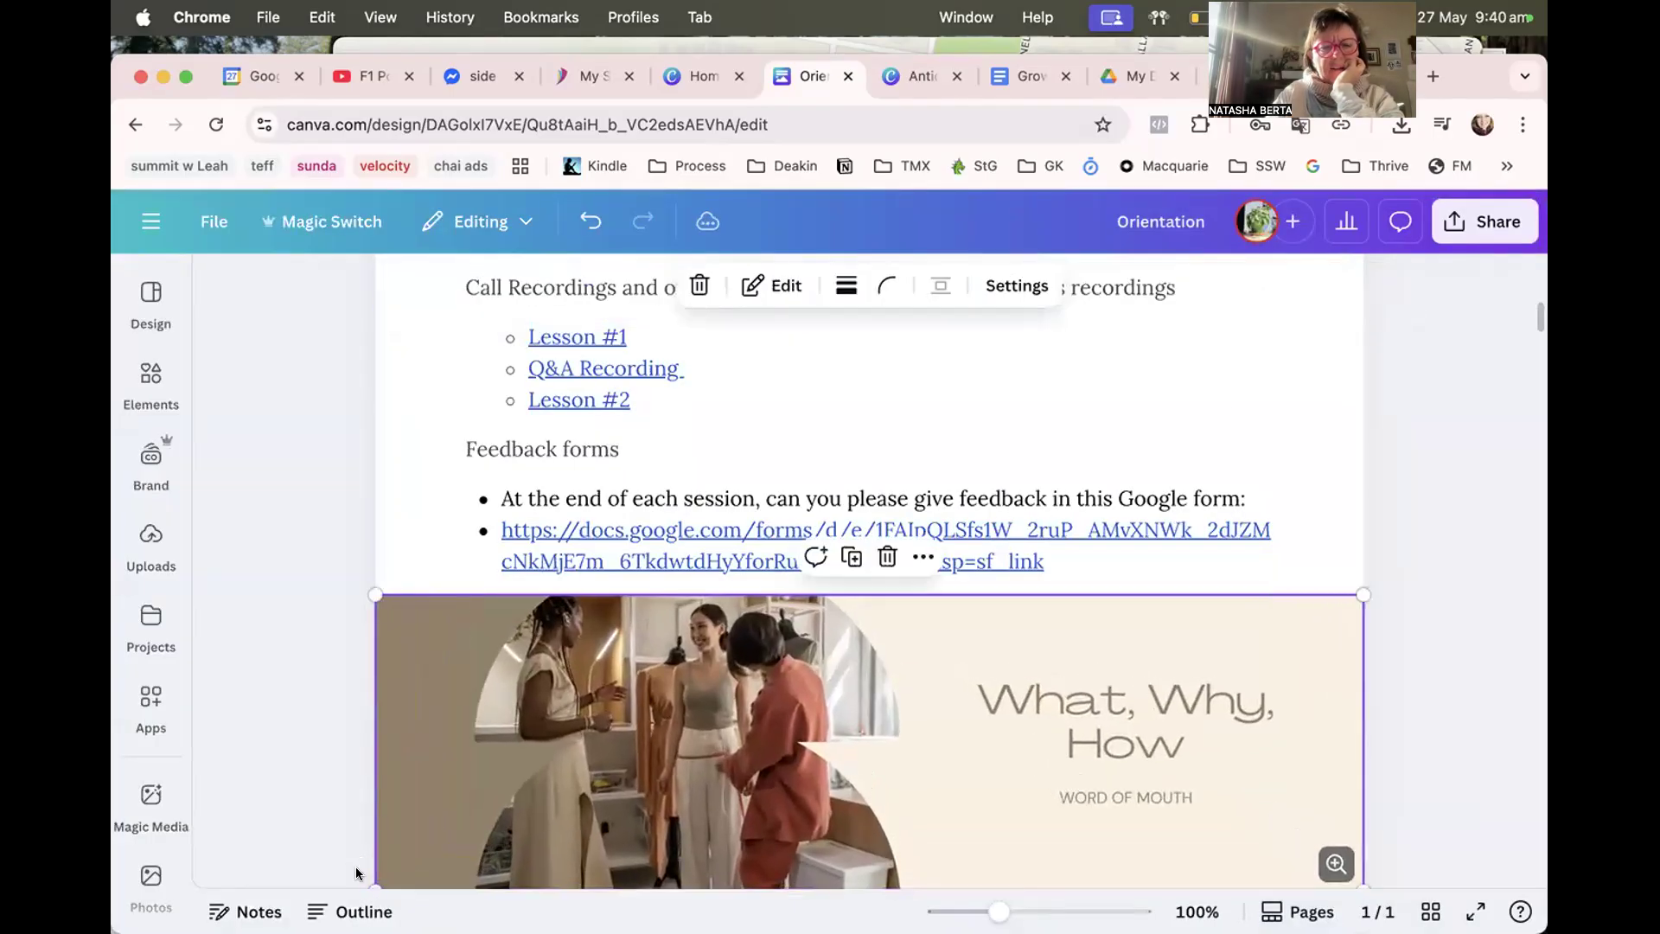
Delete the "What + Why WOM, Referrals, Affiliates" heading below the new banner.
scroll(484, 772, "down", 3)
triple_click(625, 657)
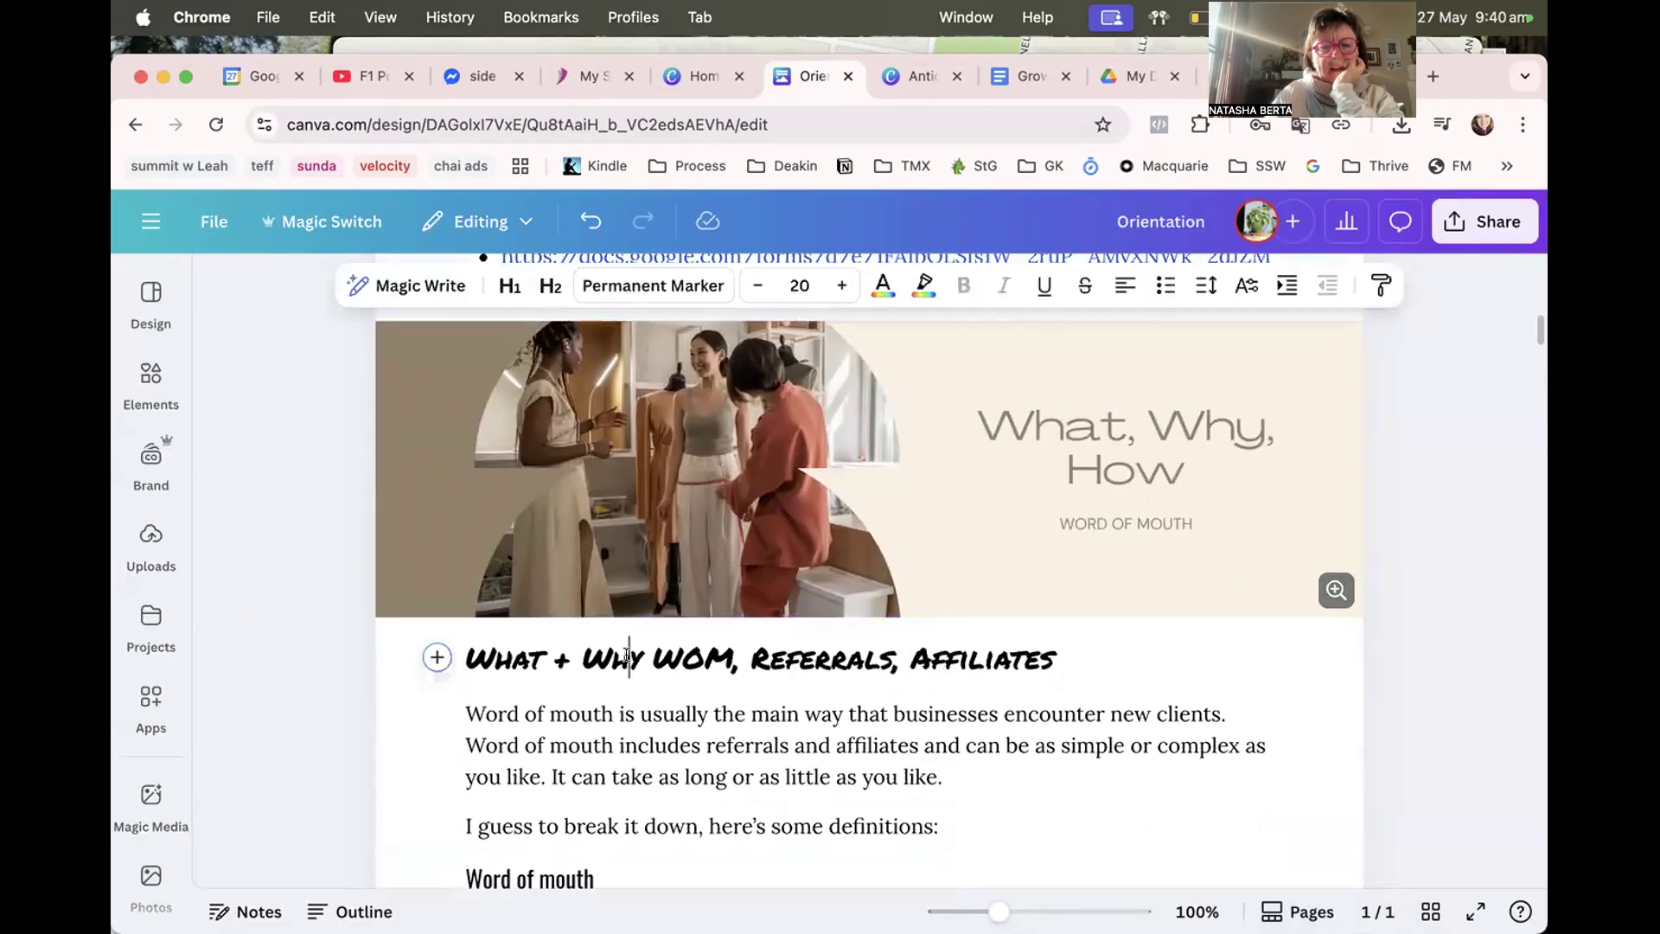
key("BackSpace")
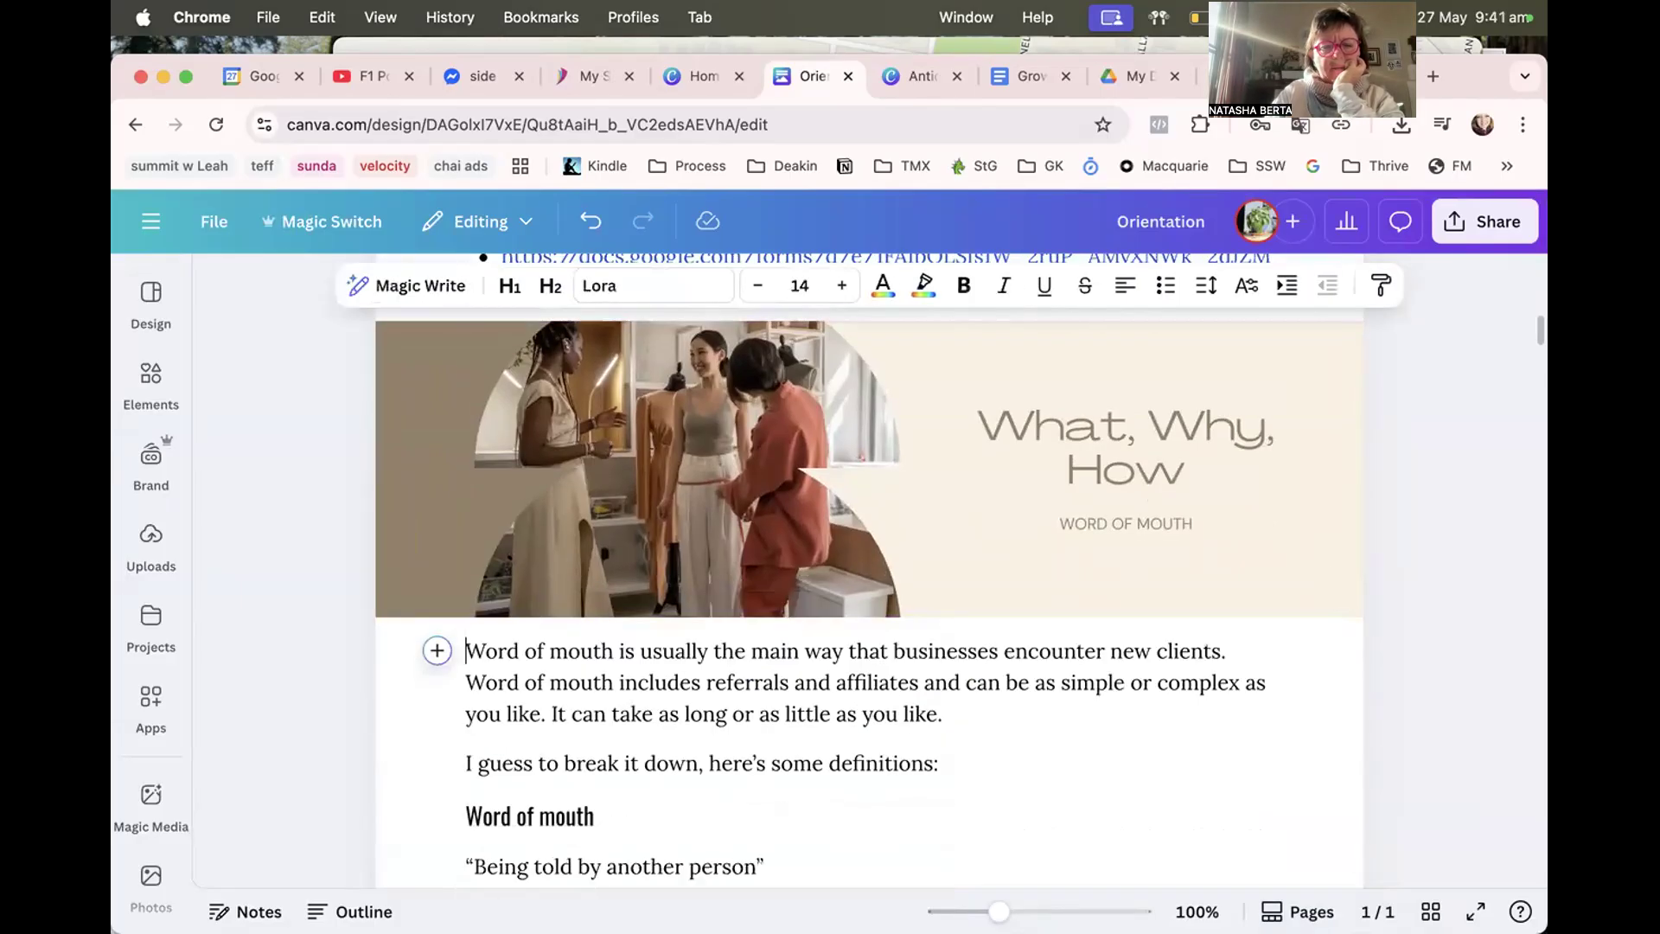
Insert a new embedded design above the heading "Clarify your ideal clients and become more magnetic to them".
scroll(710, 681, "up", 2)
scroll(710, 681, "down", 7)
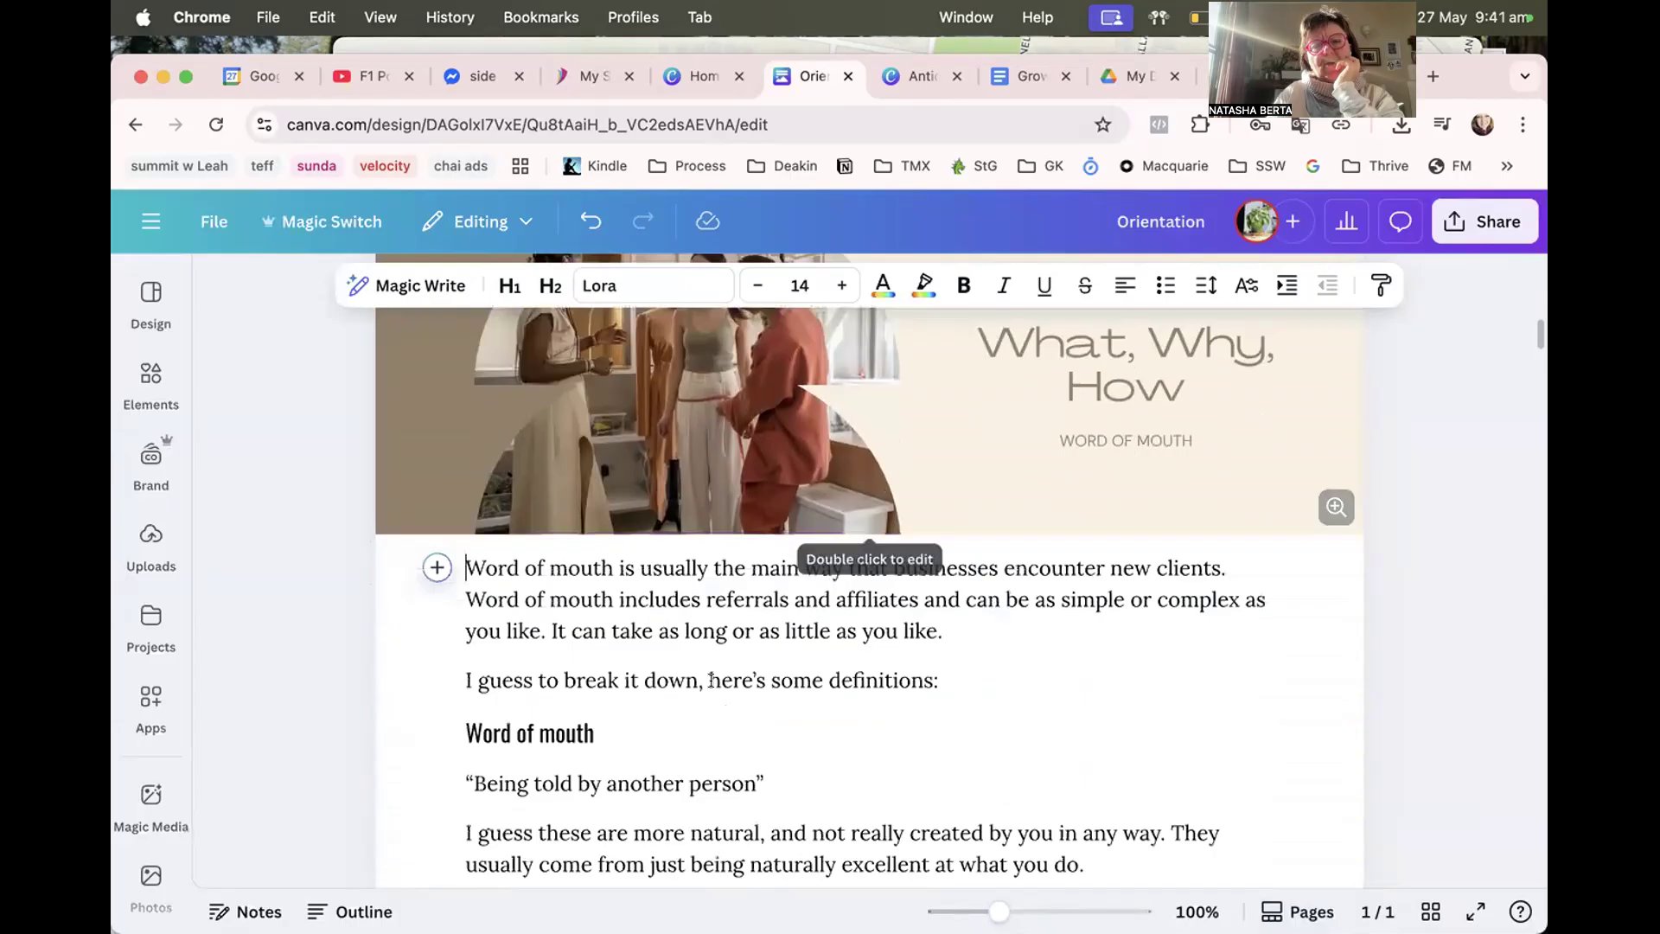
scroll(710, 681, "down", 15)
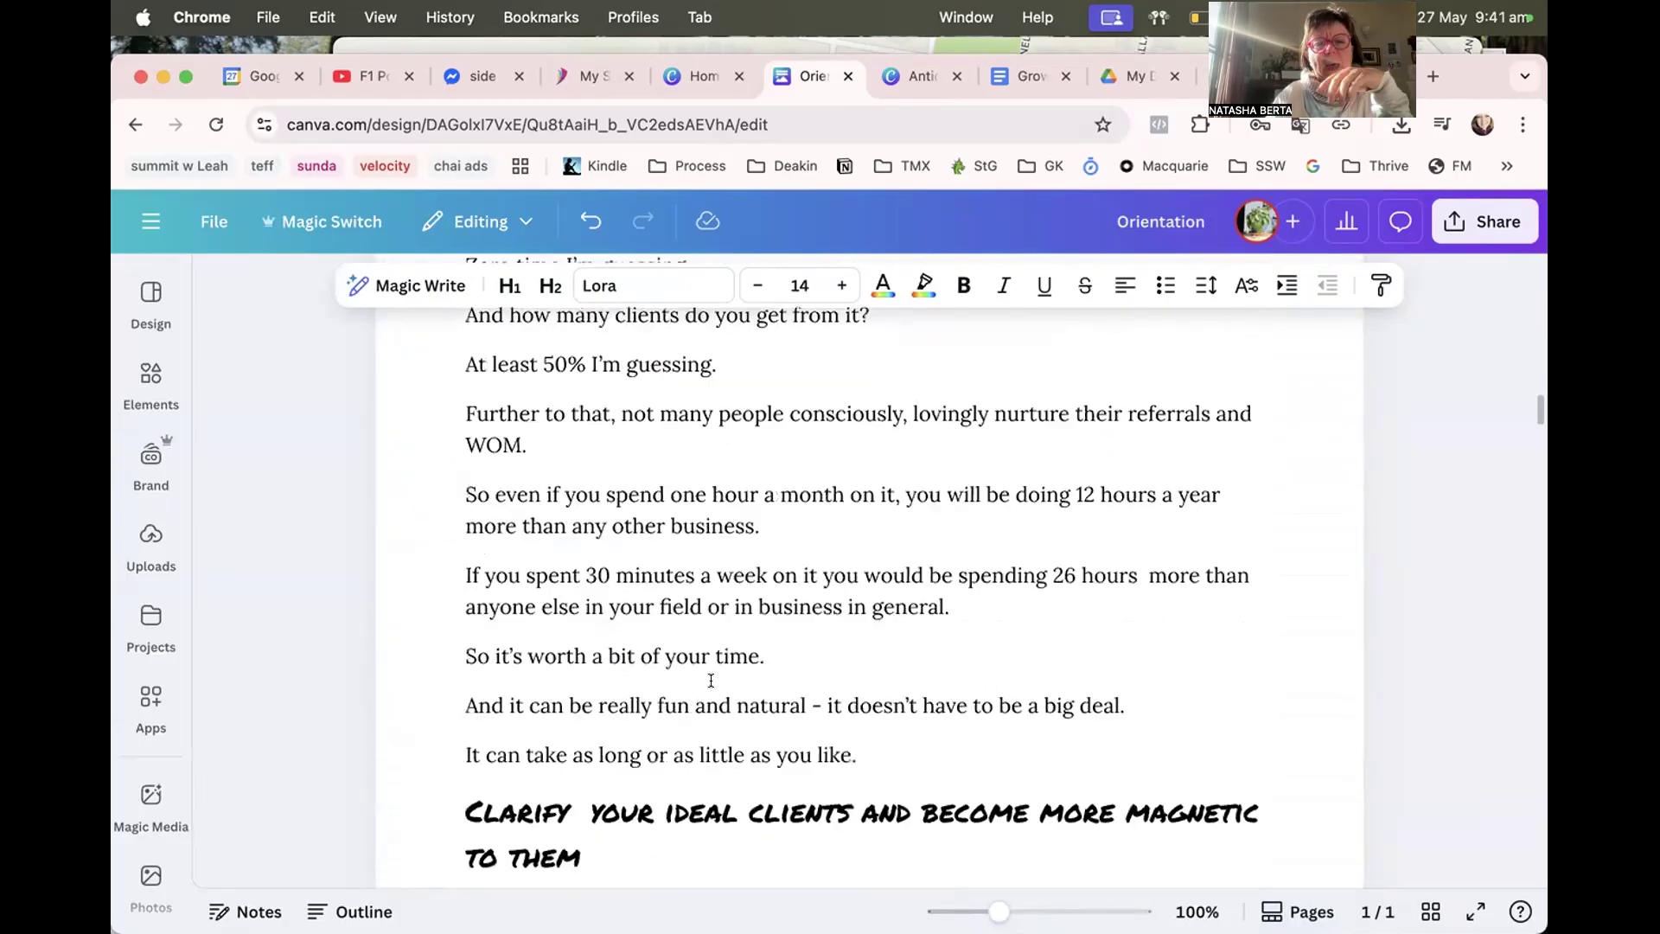
scroll(710, 680, "up", 3)
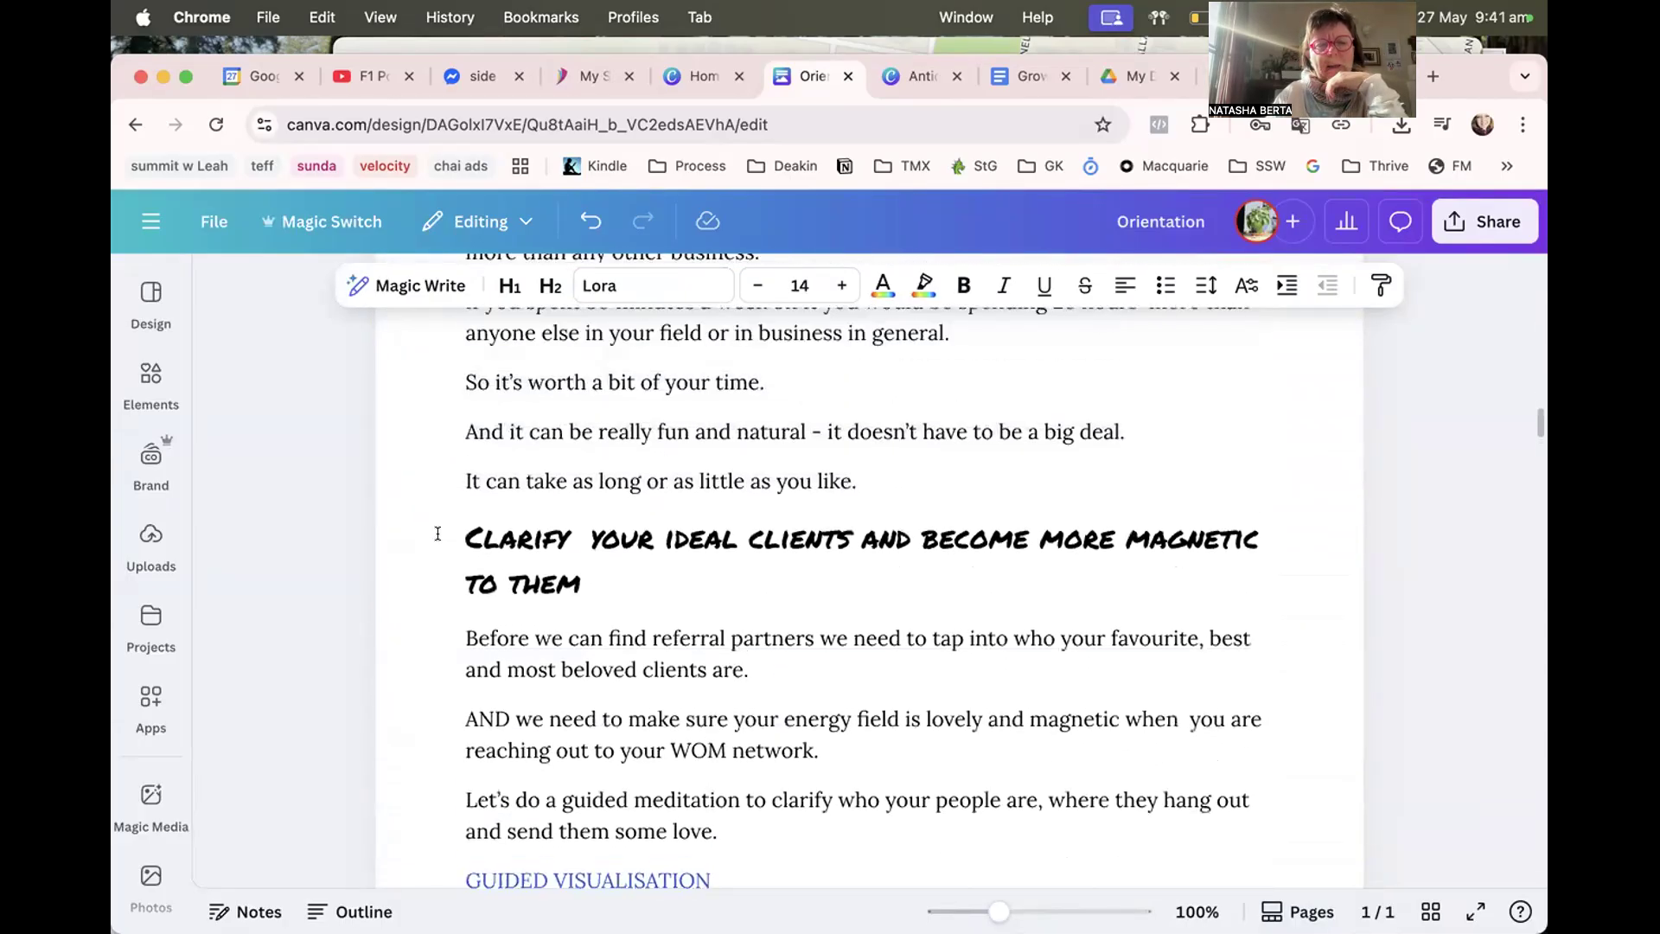
left_click(438, 535)
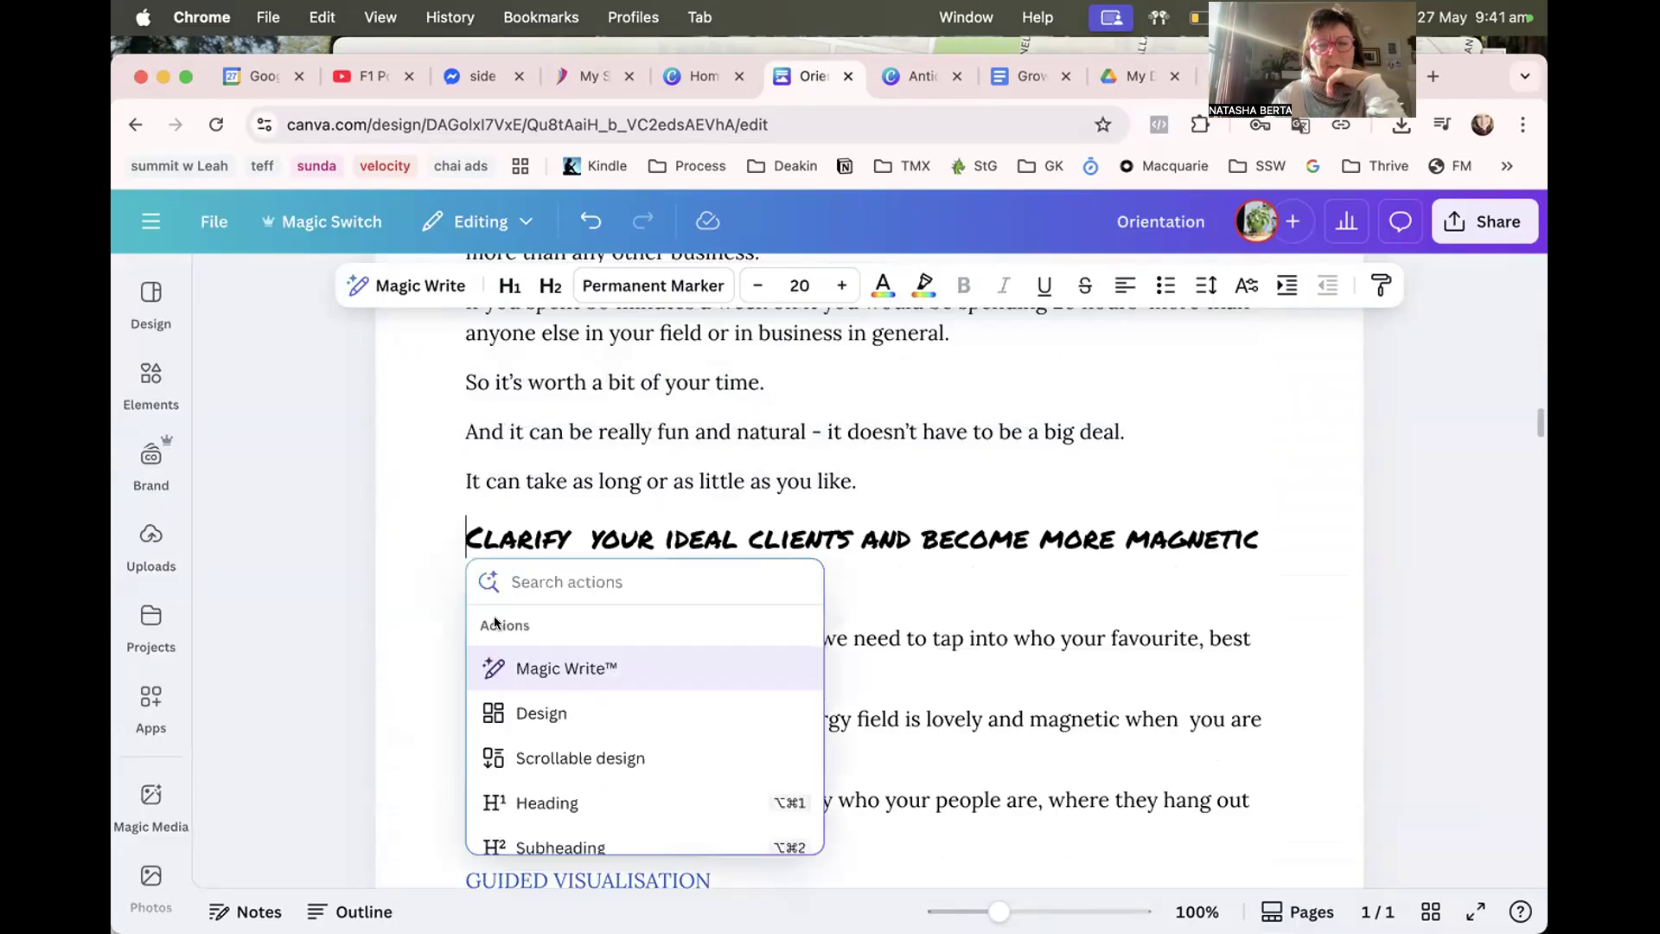
left_click(533, 711)
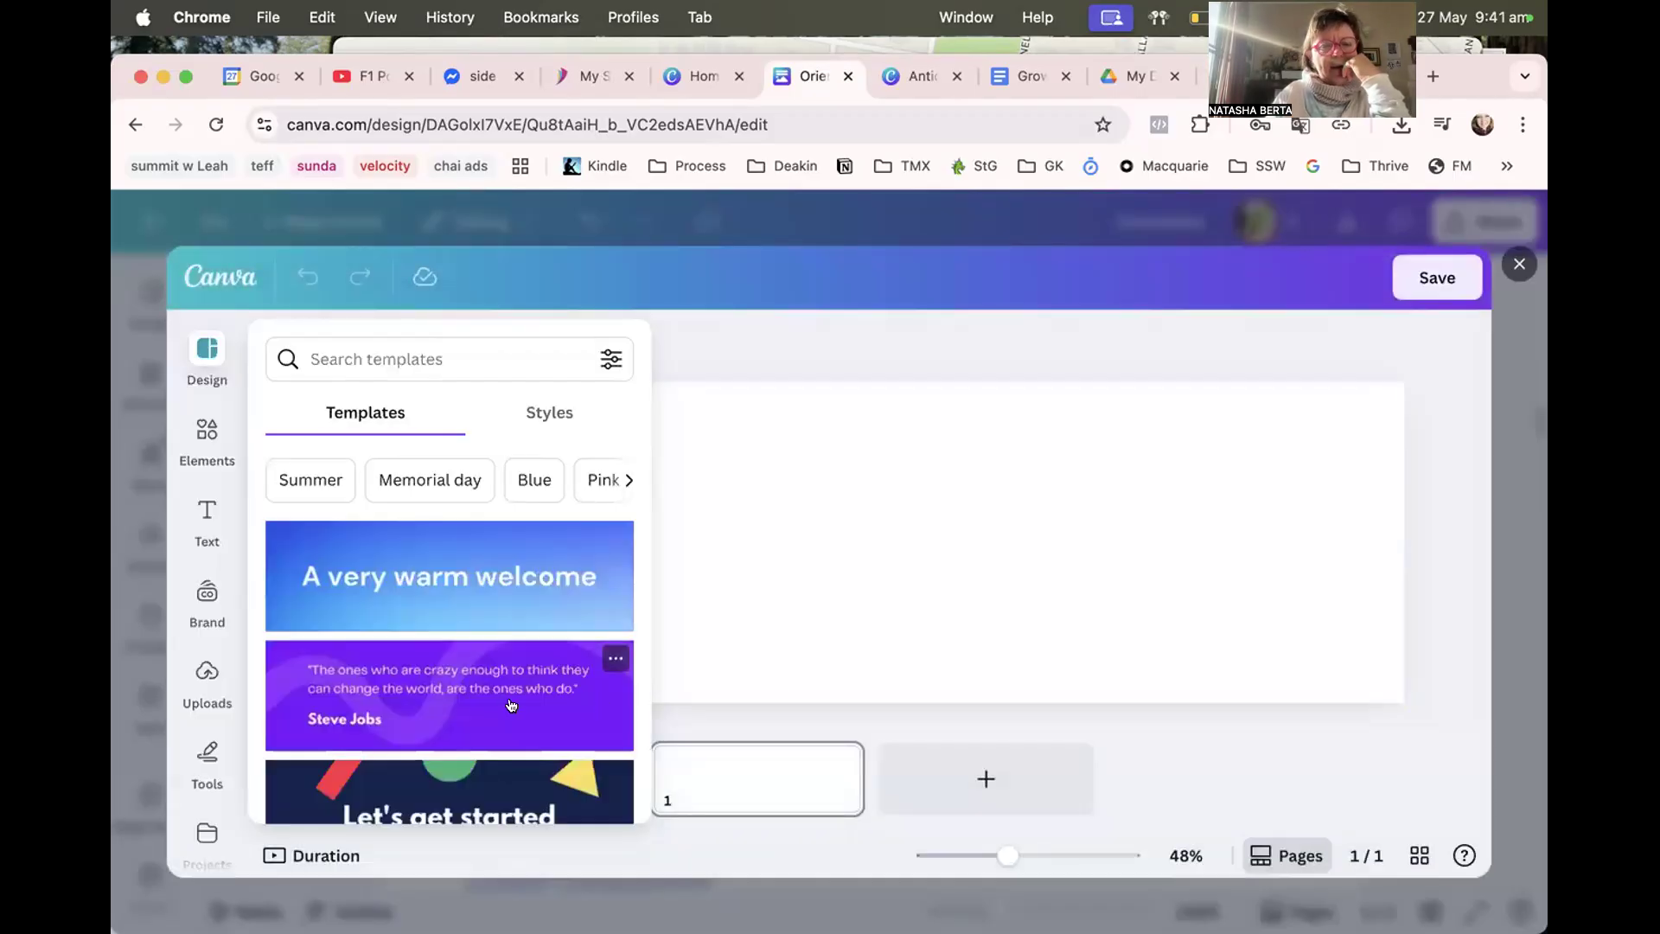
Find the Antique White Informative Workbook among the existing projects and open its set of pages.
scroll(186, 735, "down", 5)
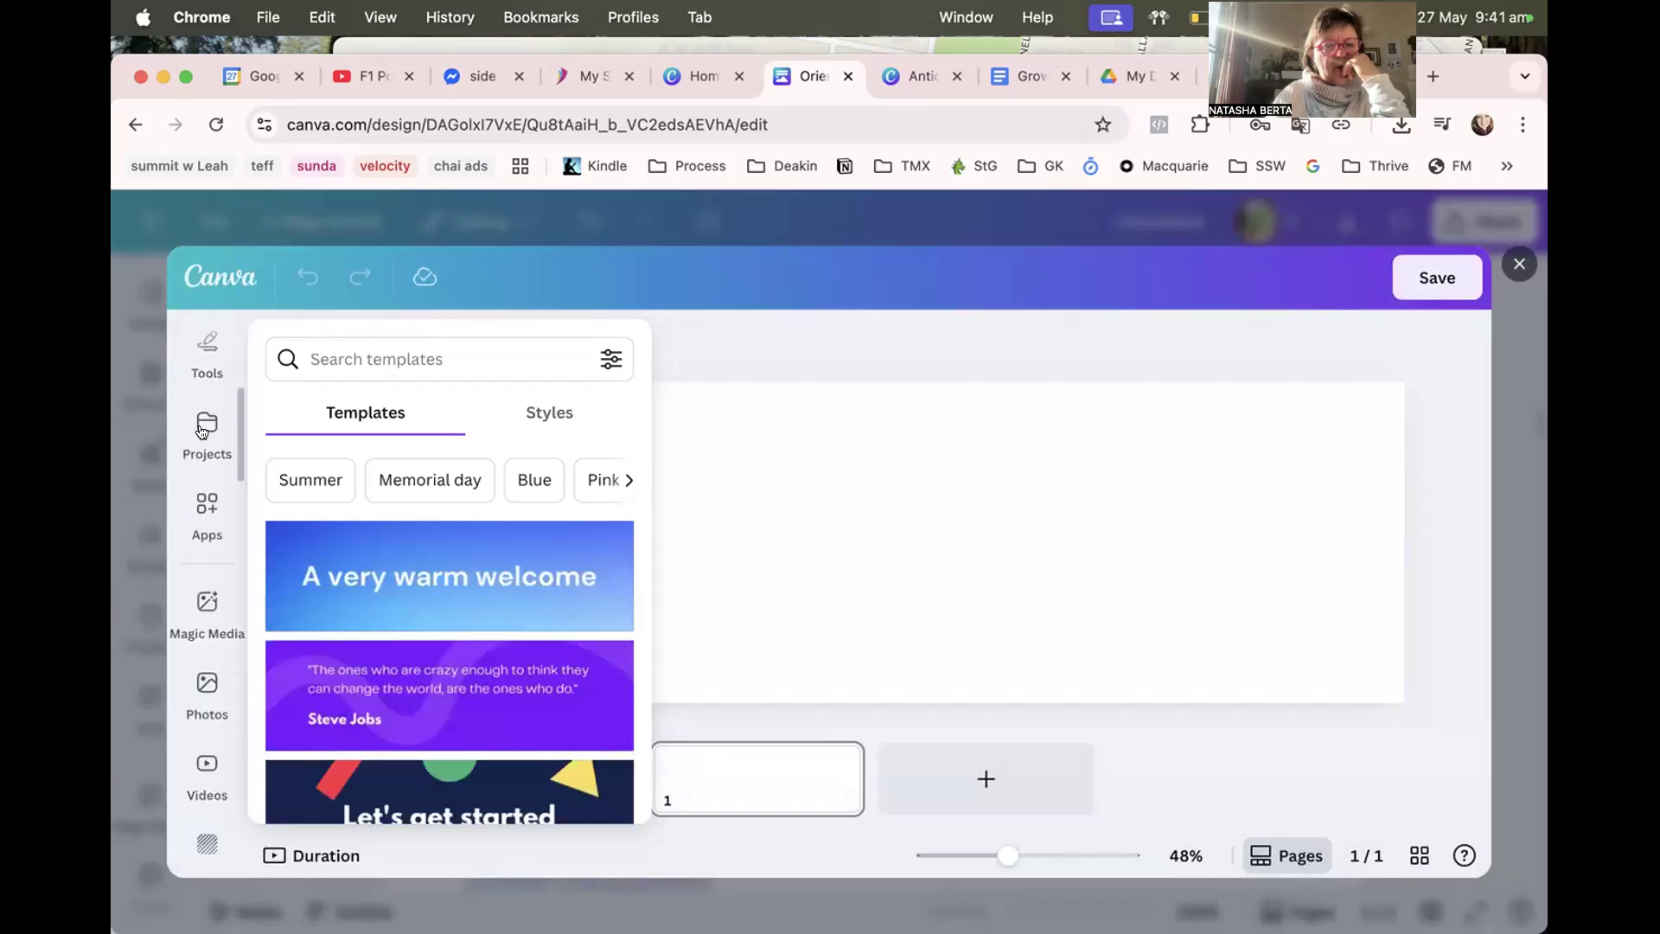
left_click(203, 427)
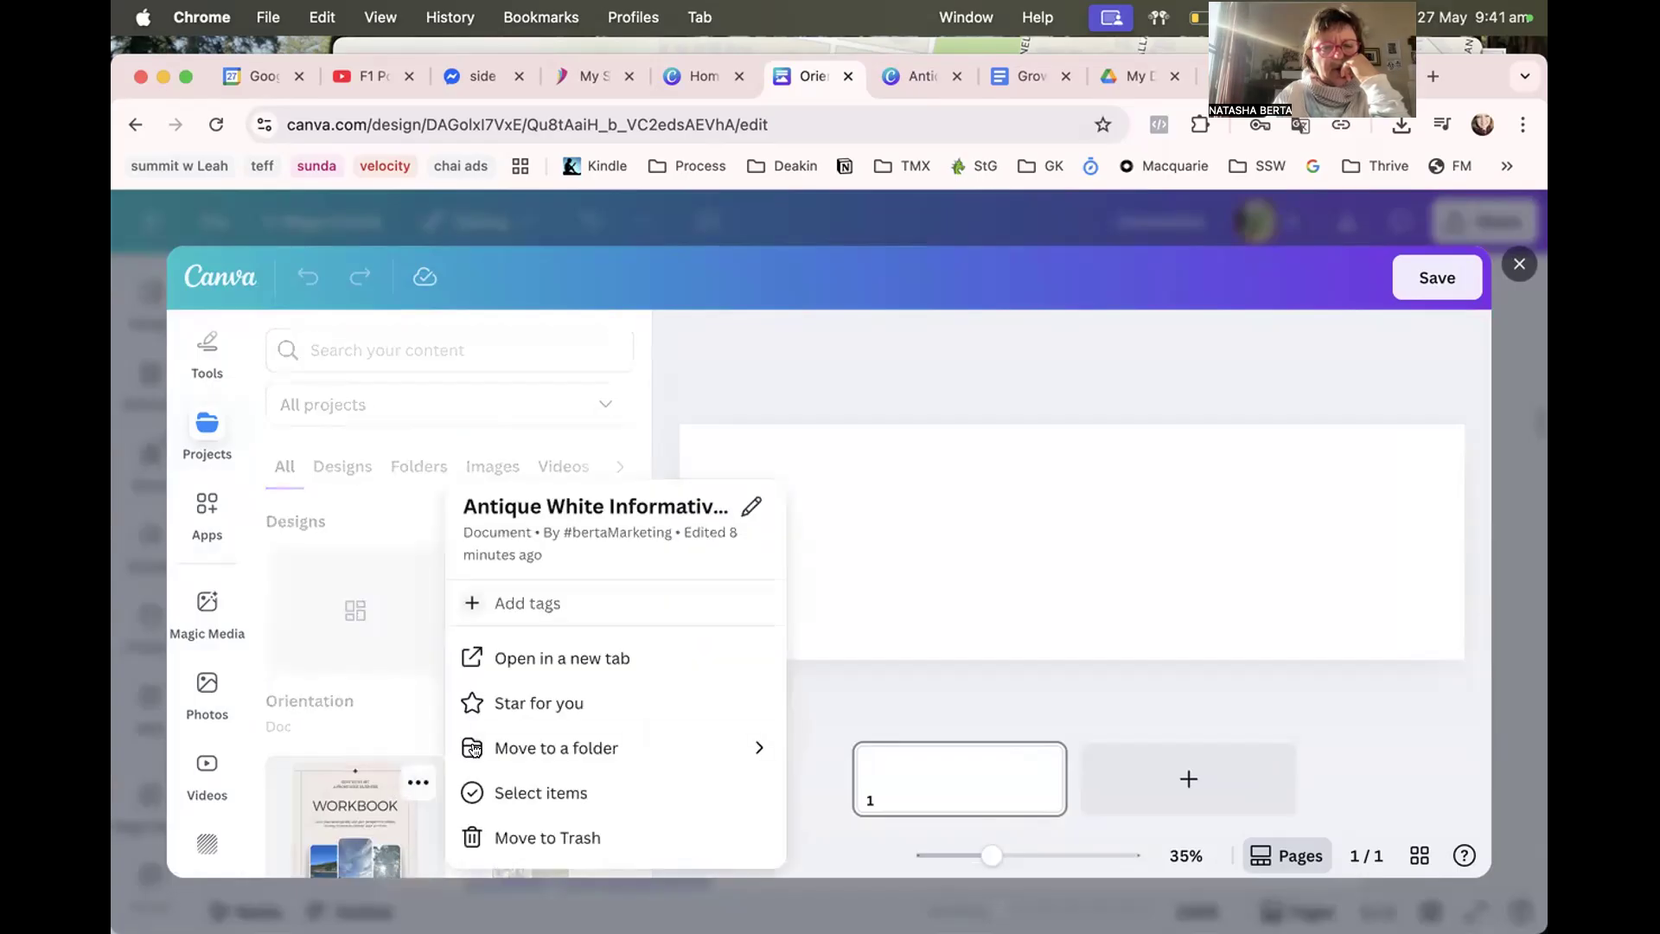
left_click(391, 621)
scroll(387, 744, "down", 4)
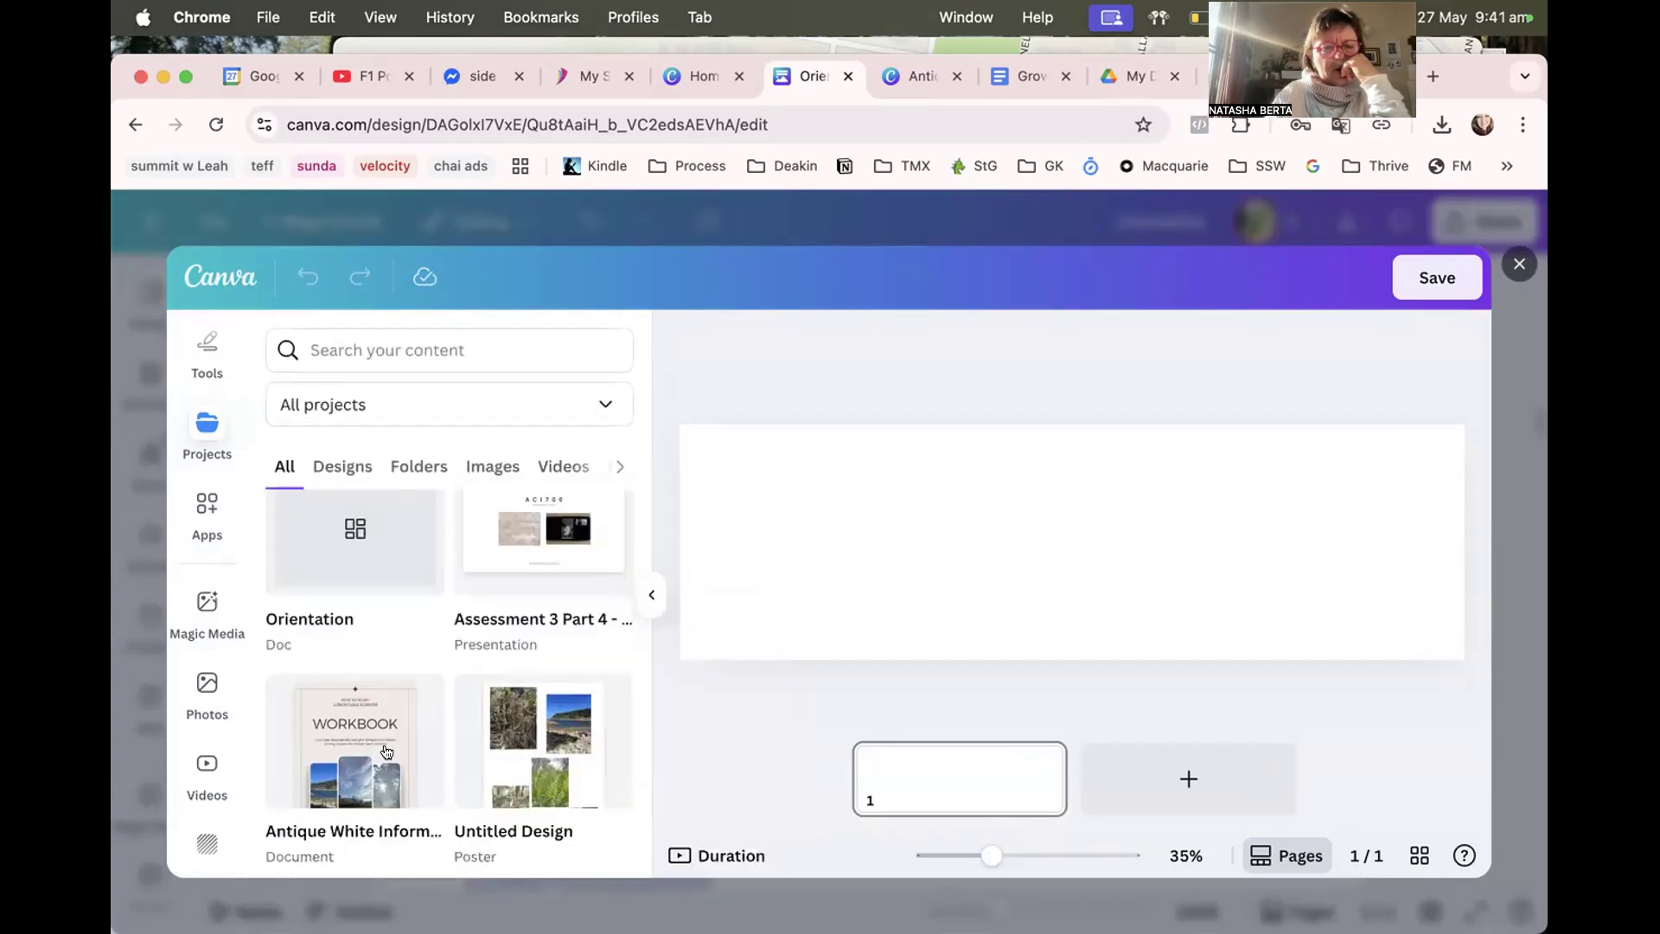
scroll(384, 750, "up", 1)
left_click(362, 608)
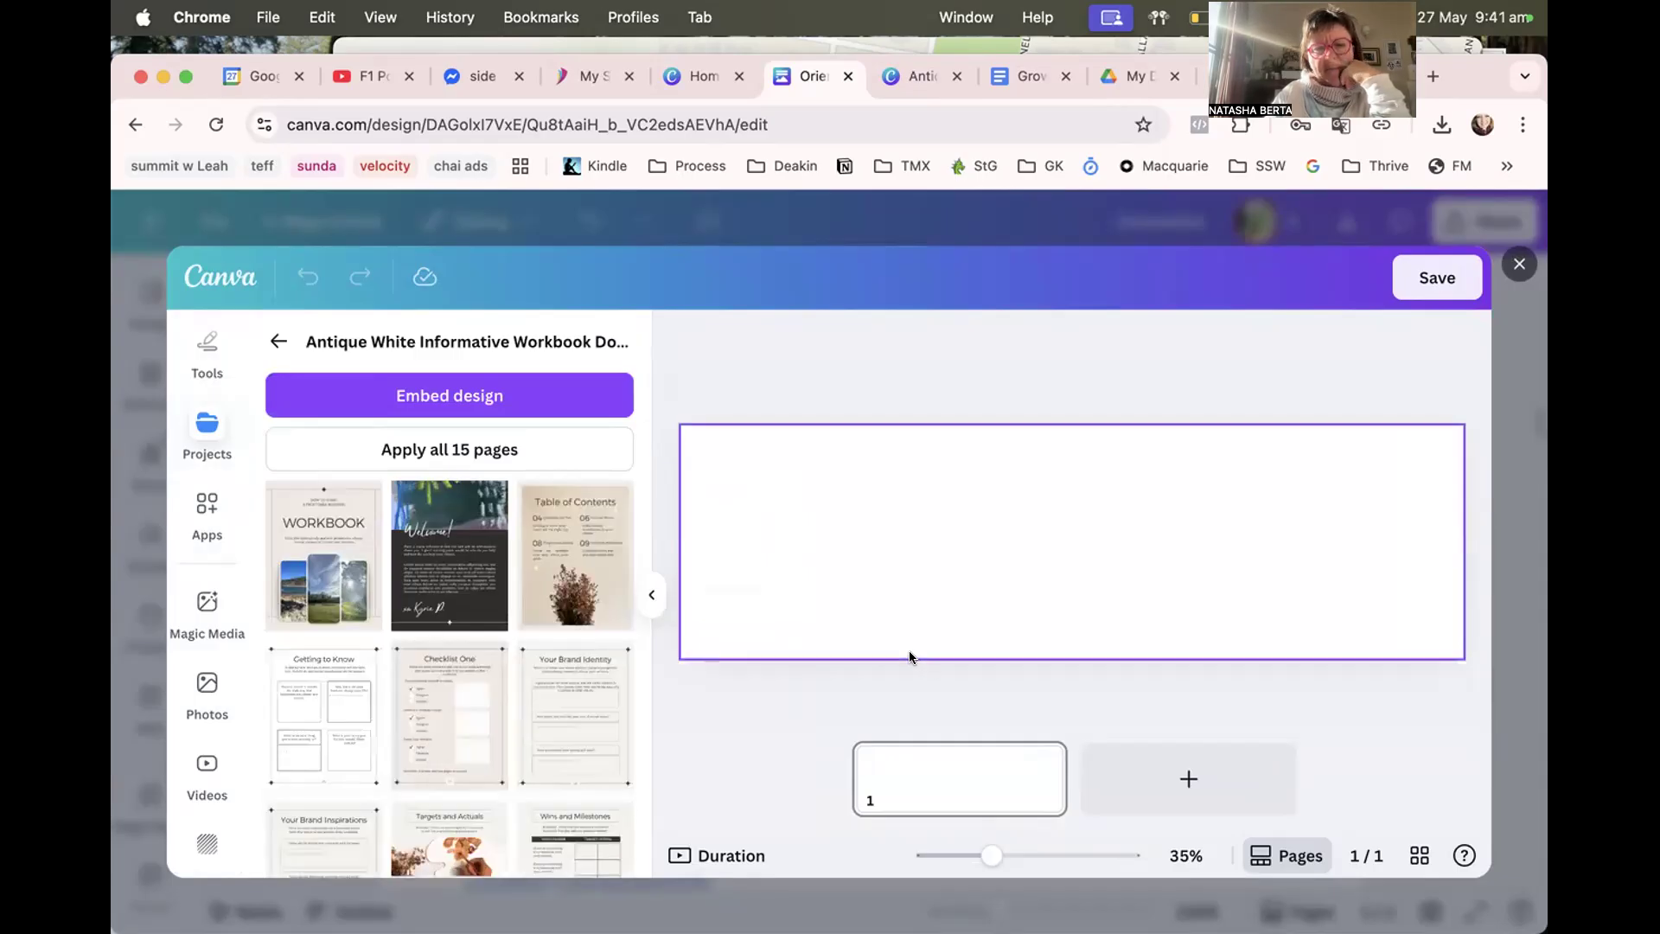
Extend the blank design downward into a tall portrait page and apply the workbook's Checklist One page to it.
left_click(1049, 649)
left_click_drag(1062, 650, 1062, 685)
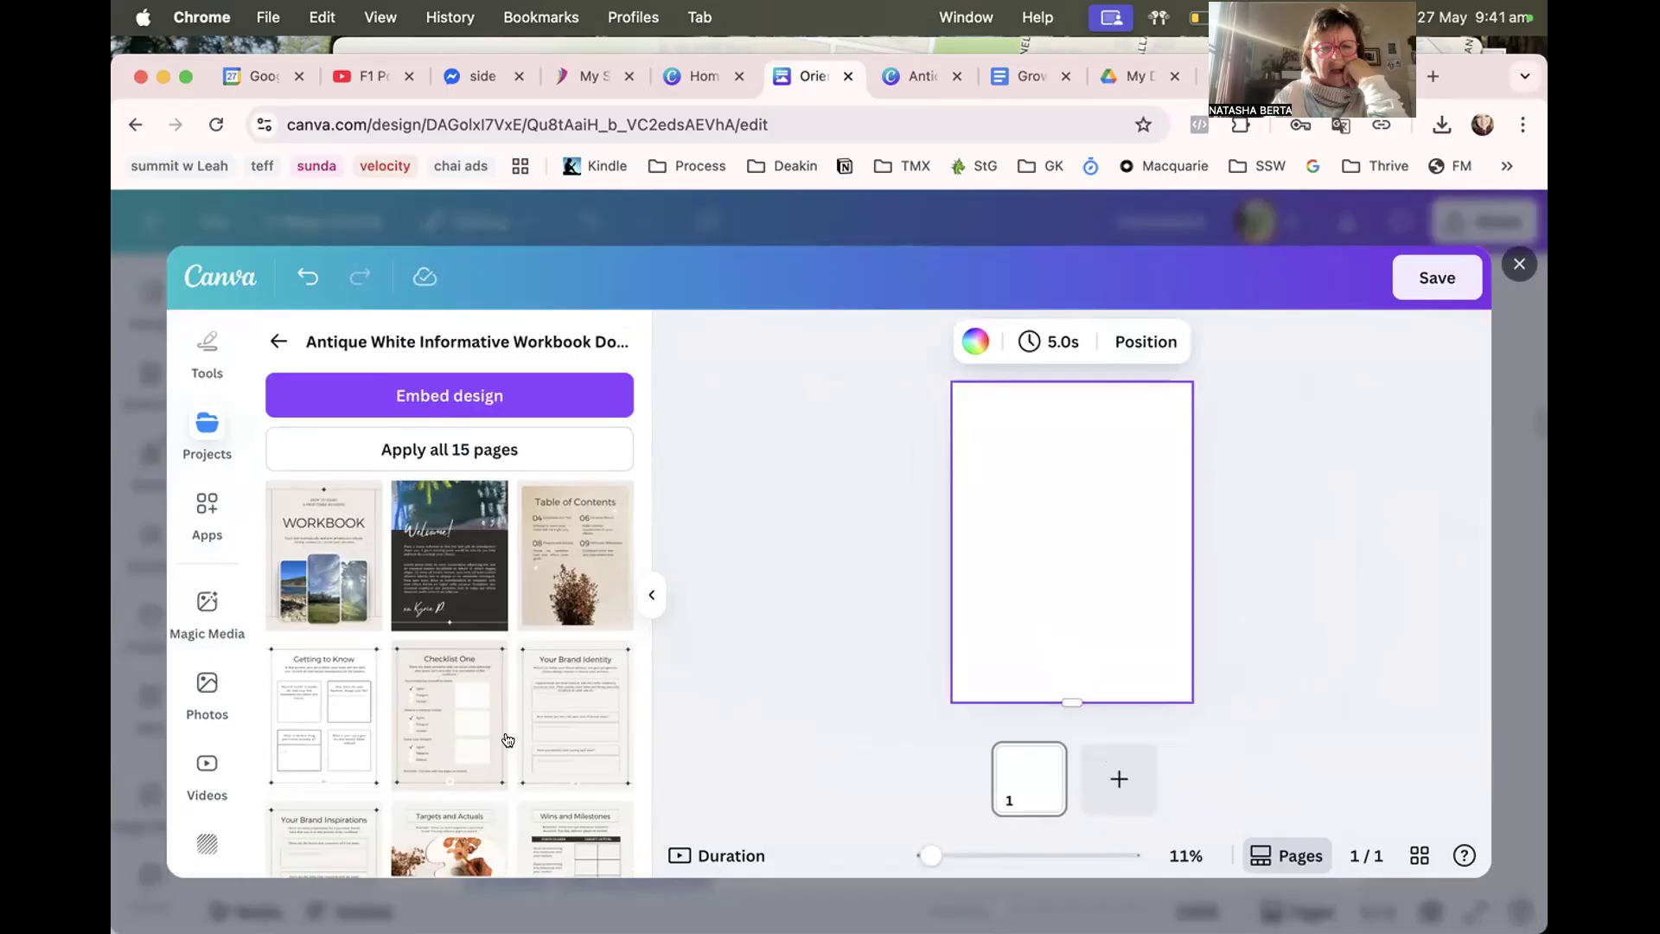
left_click(457, 734)
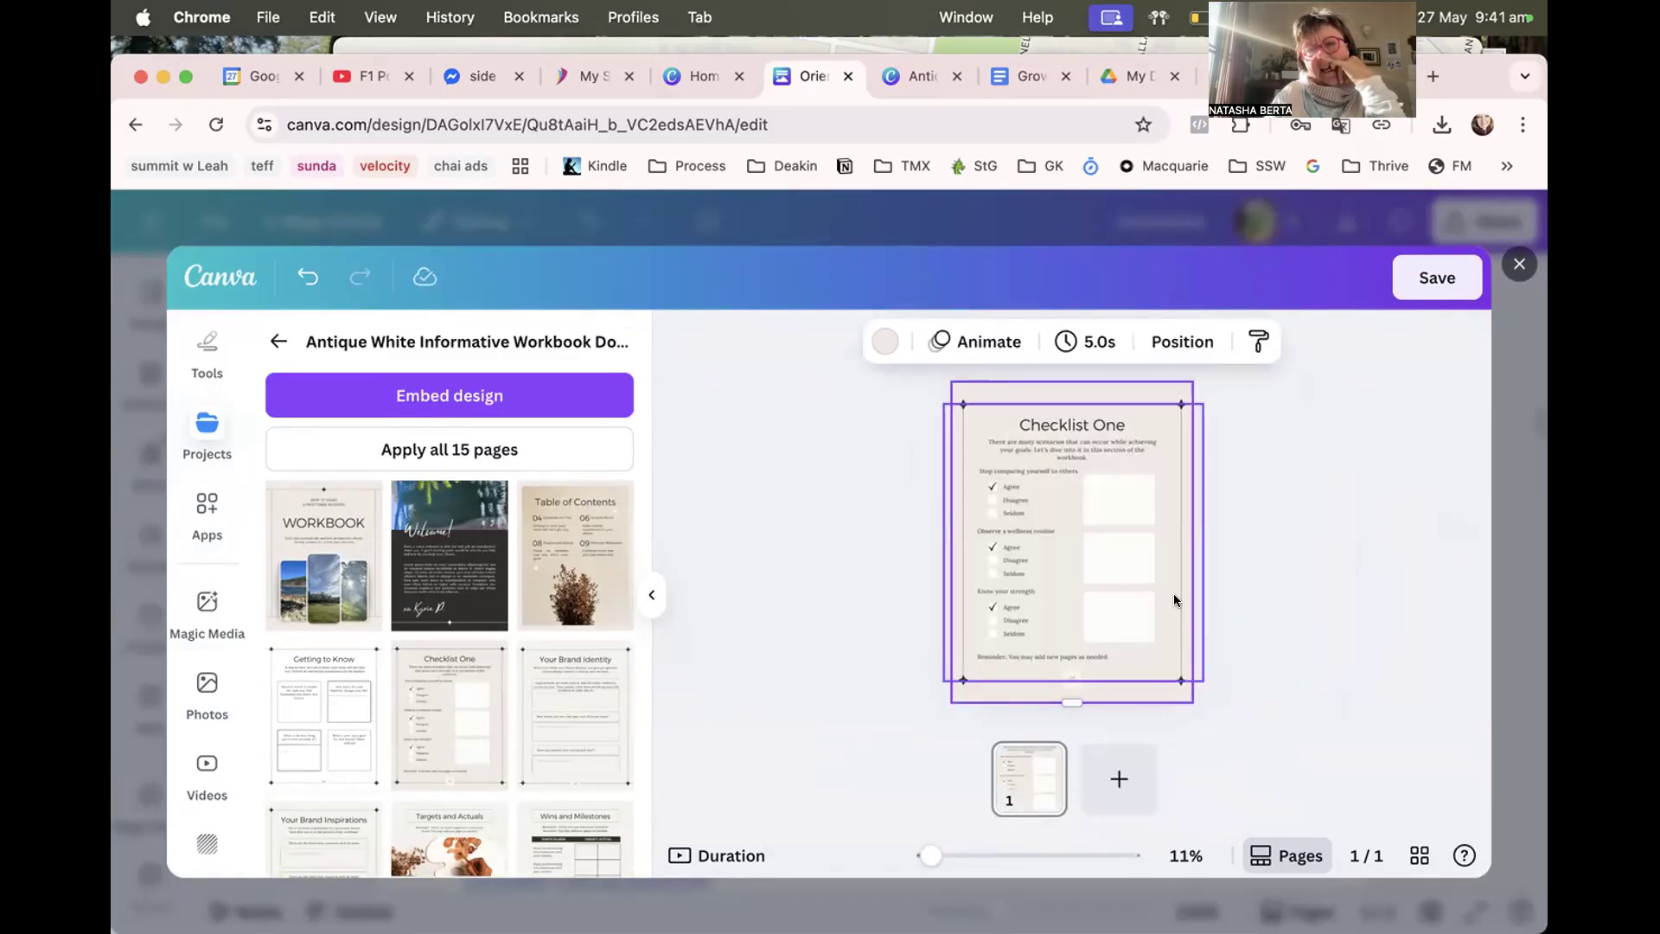
Save the Checklist One design into the Doc and stretch it to the full page width.
left_click(1324, 424)
left_click(1418, 277)
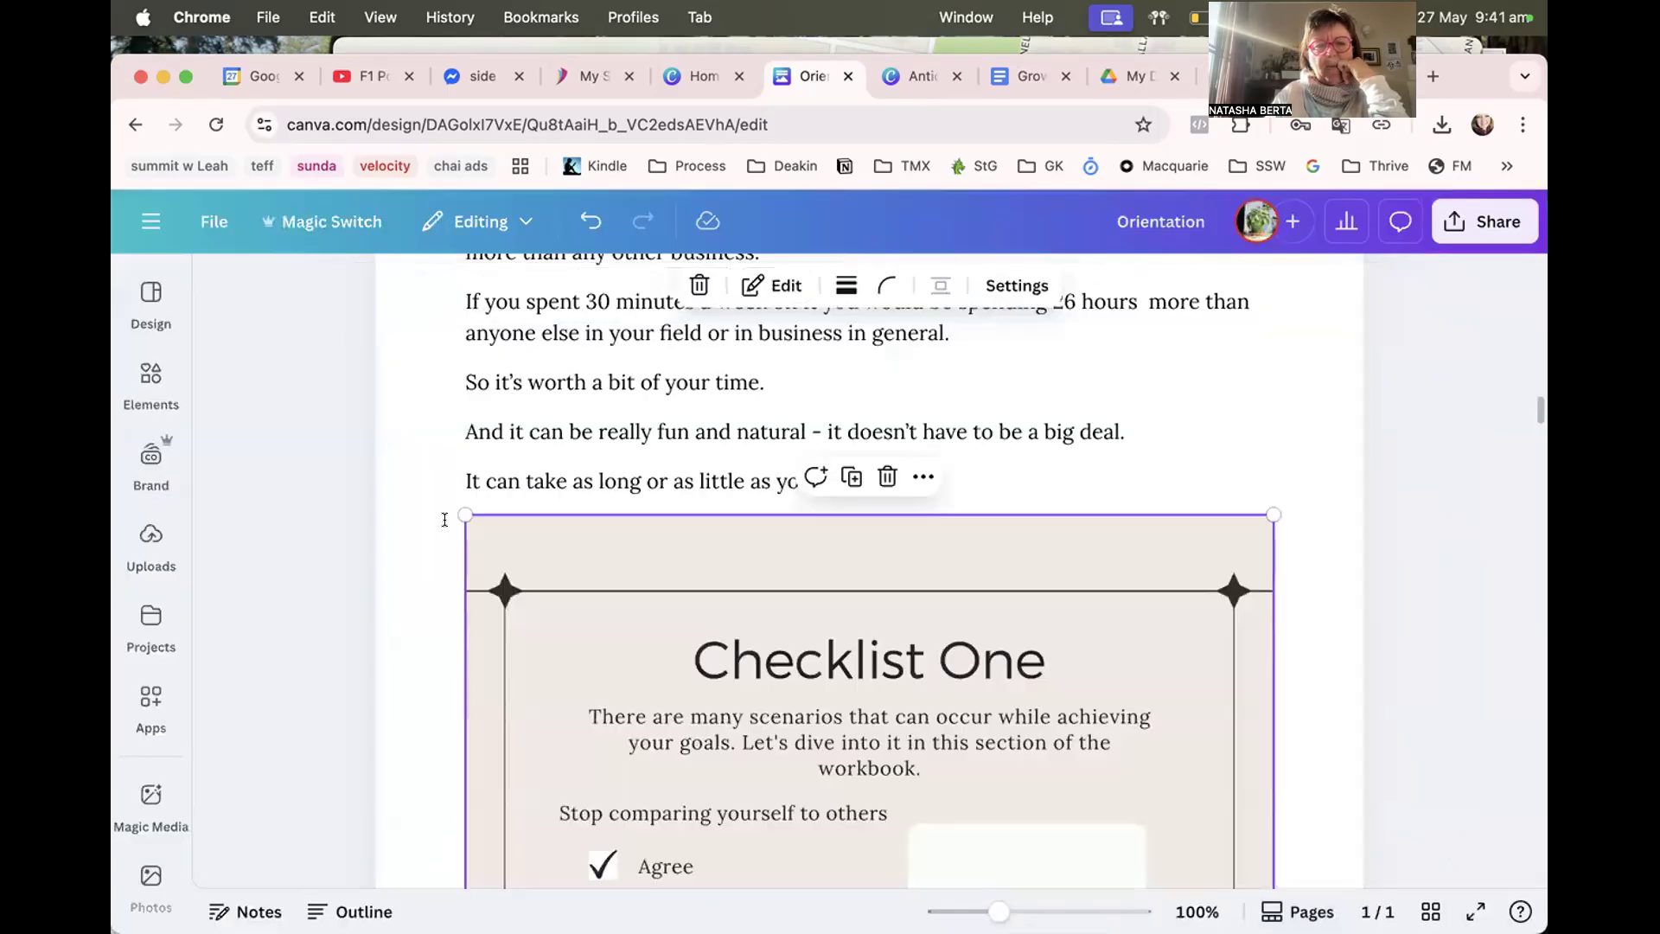
left_click_drag(452, 515, 340, 529)
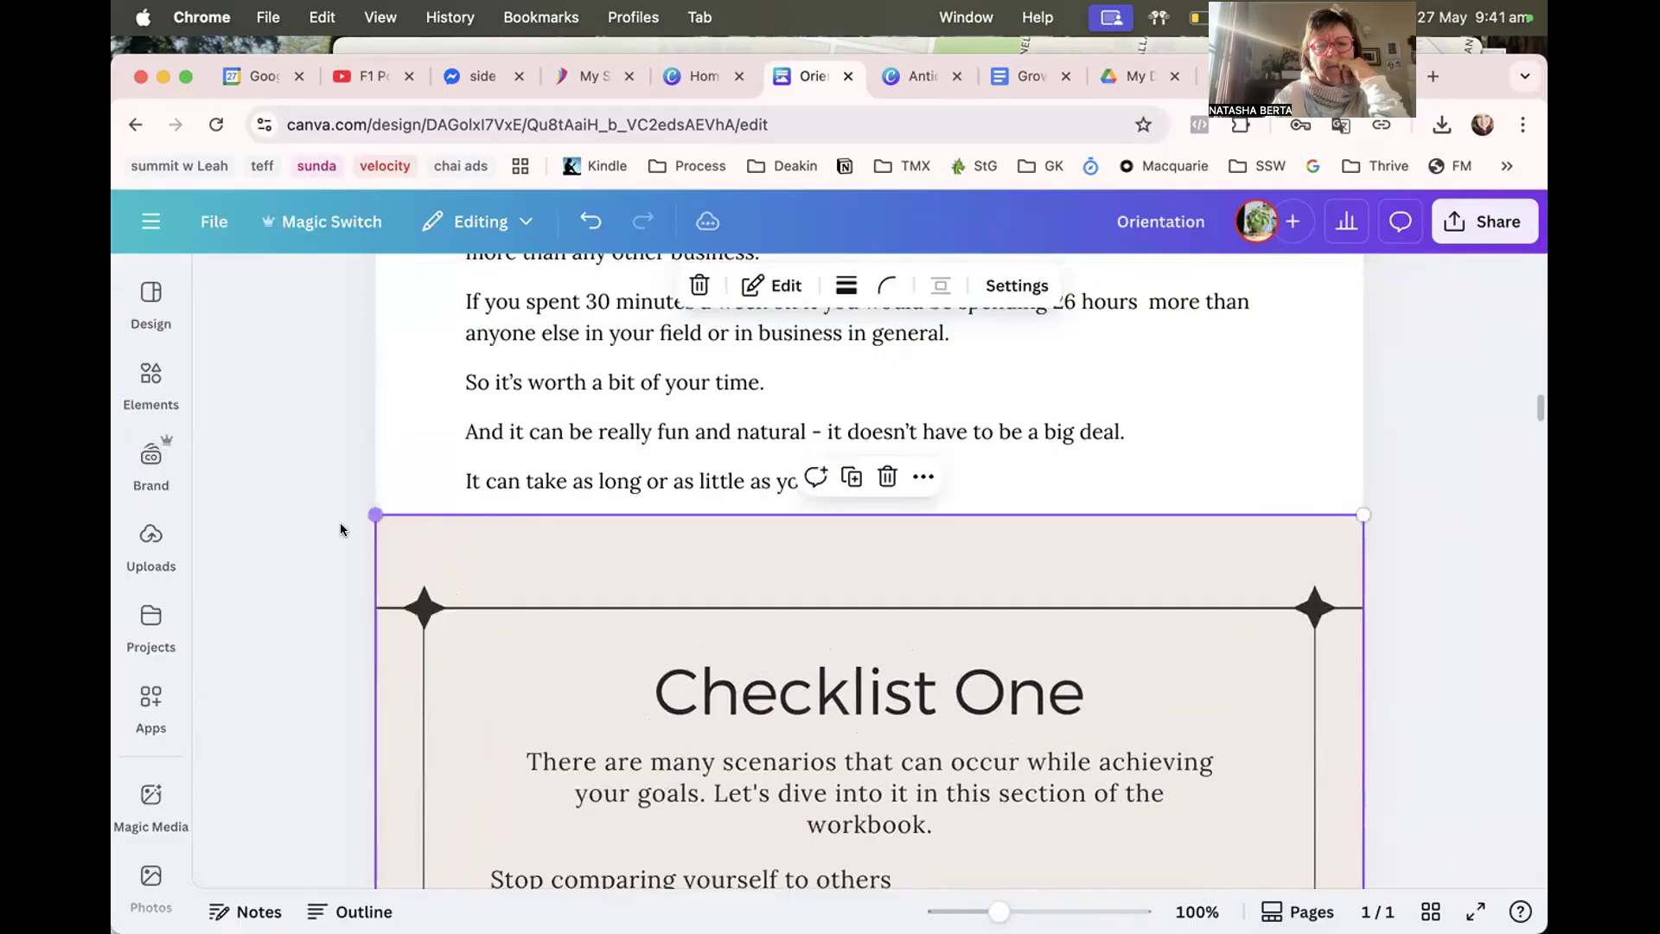
scroll(329, 530, "down", 2)
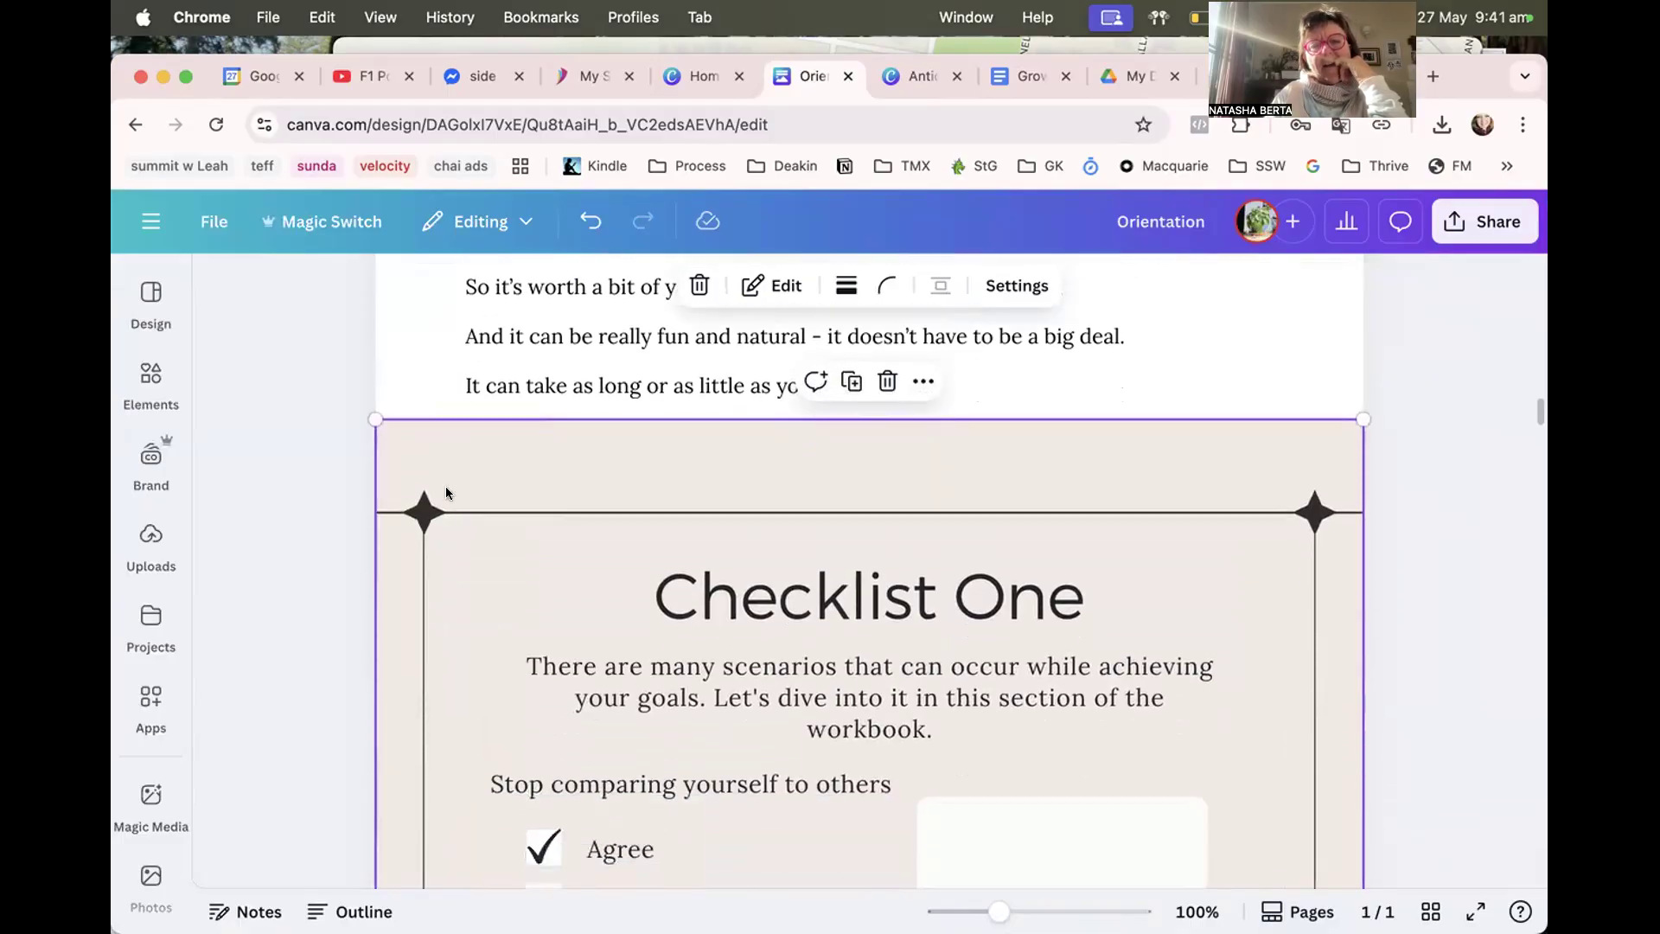
Insert a new embedded design above the heading "Activities you can do to grow your WOM / Referrals".
left_click(387, 369)
scroll(459, 510, "down", 10)
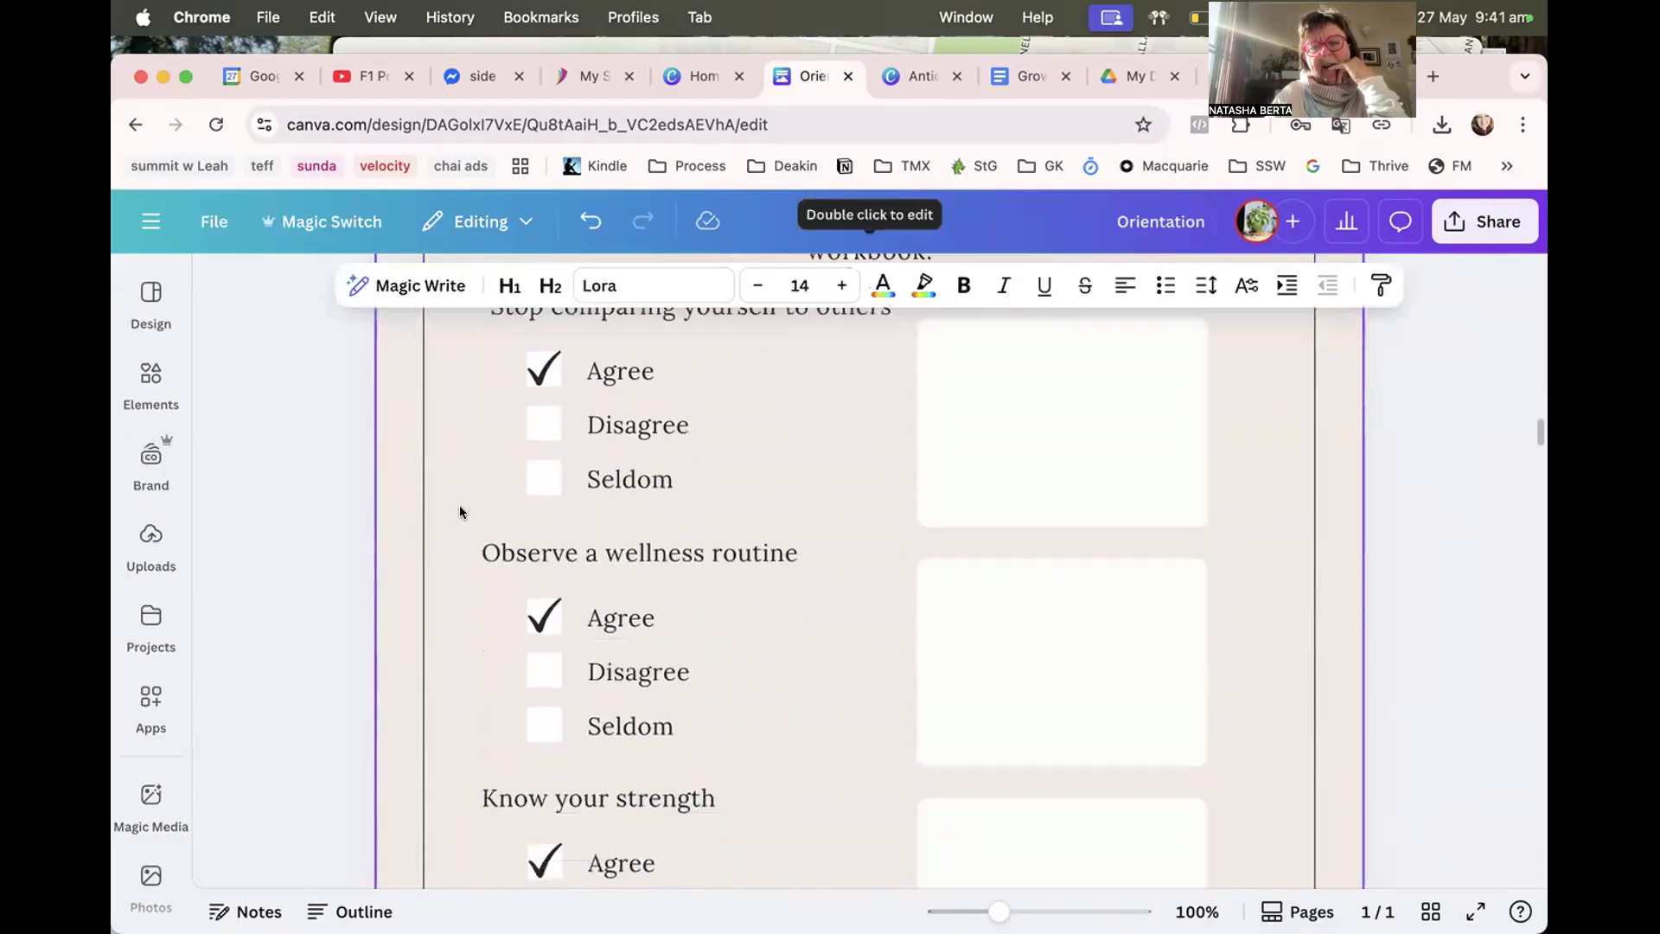
scroll(459, 505, "down", 7)
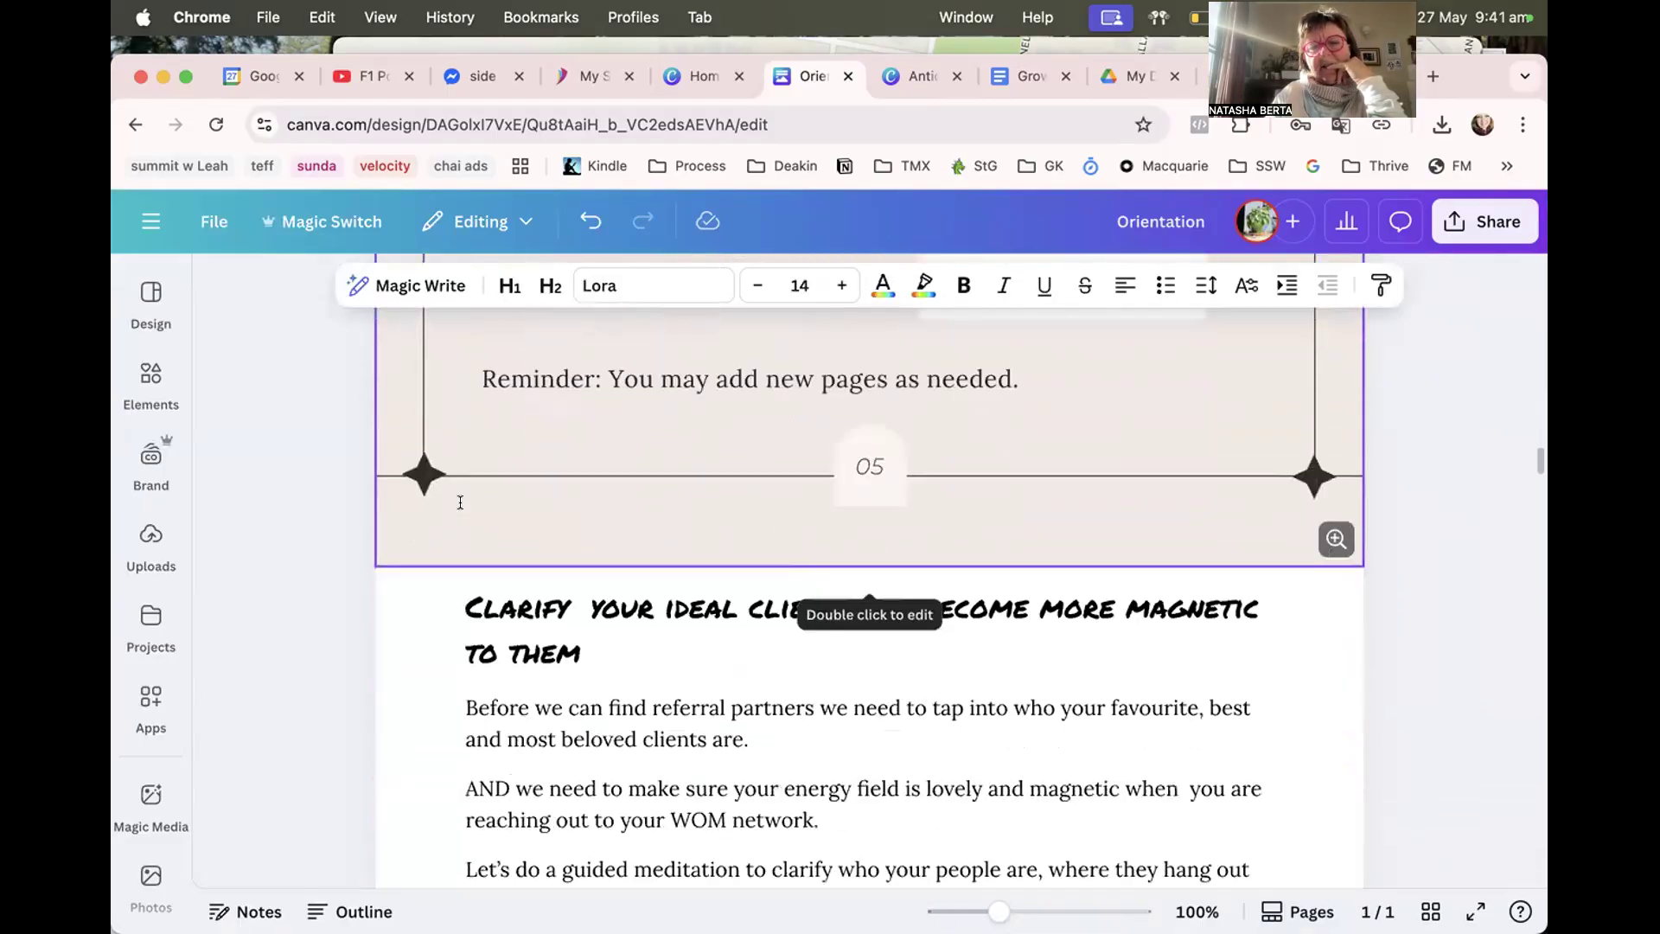
scroll(460, 502, "up", 2)
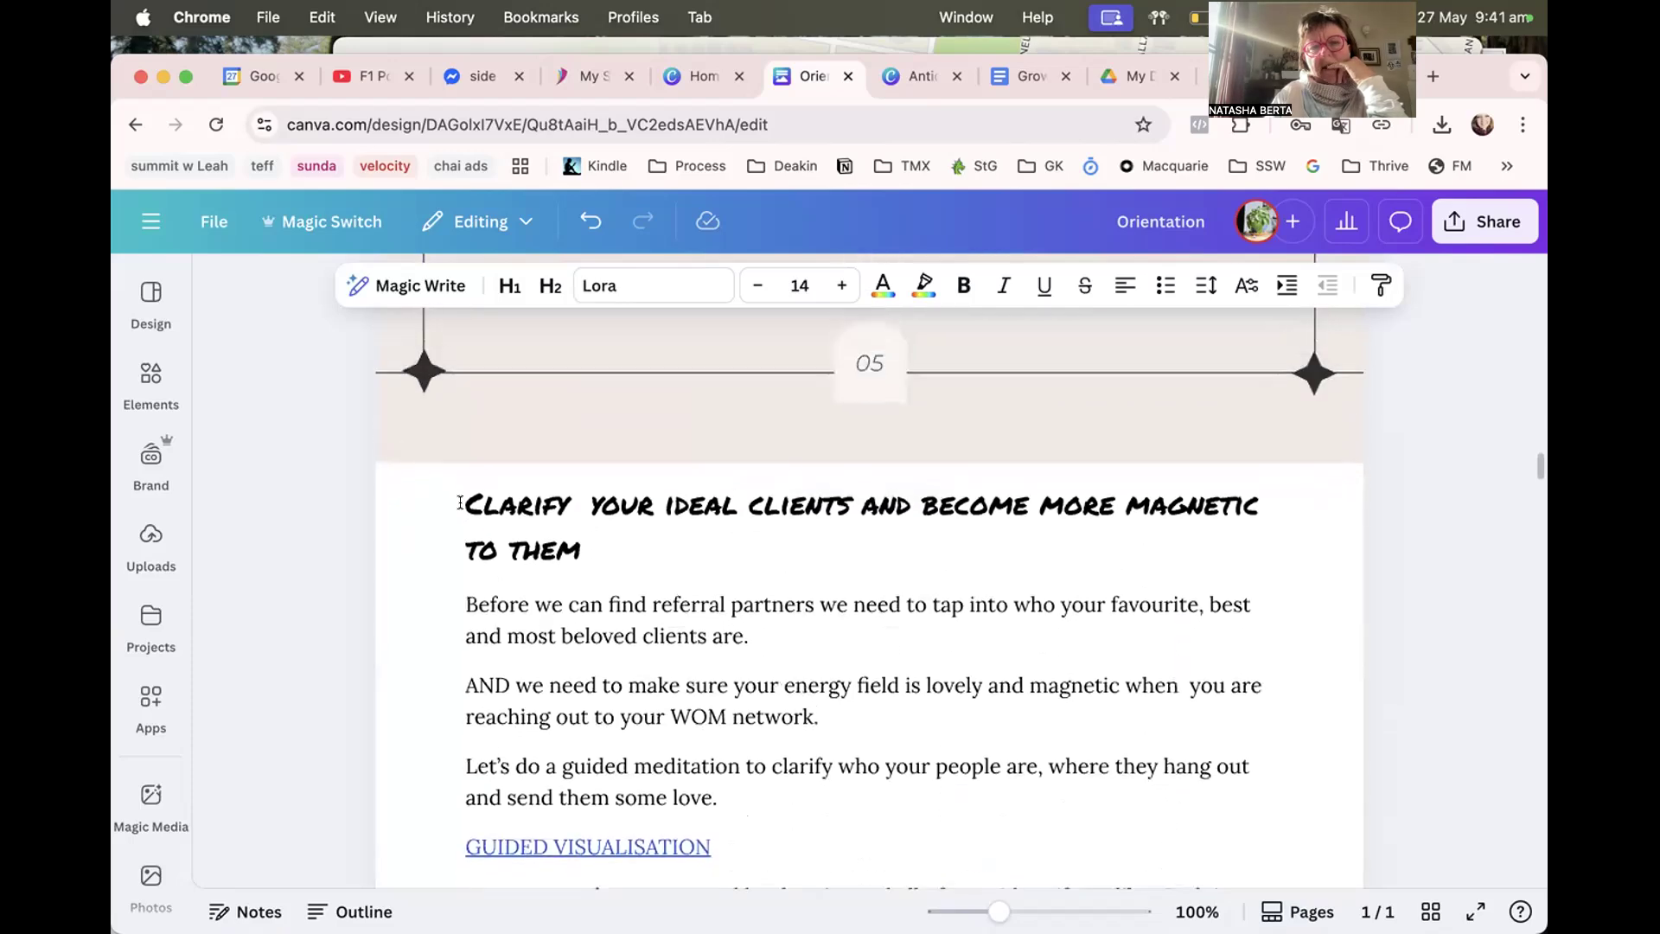
scroll(460, 502, "down", 20)
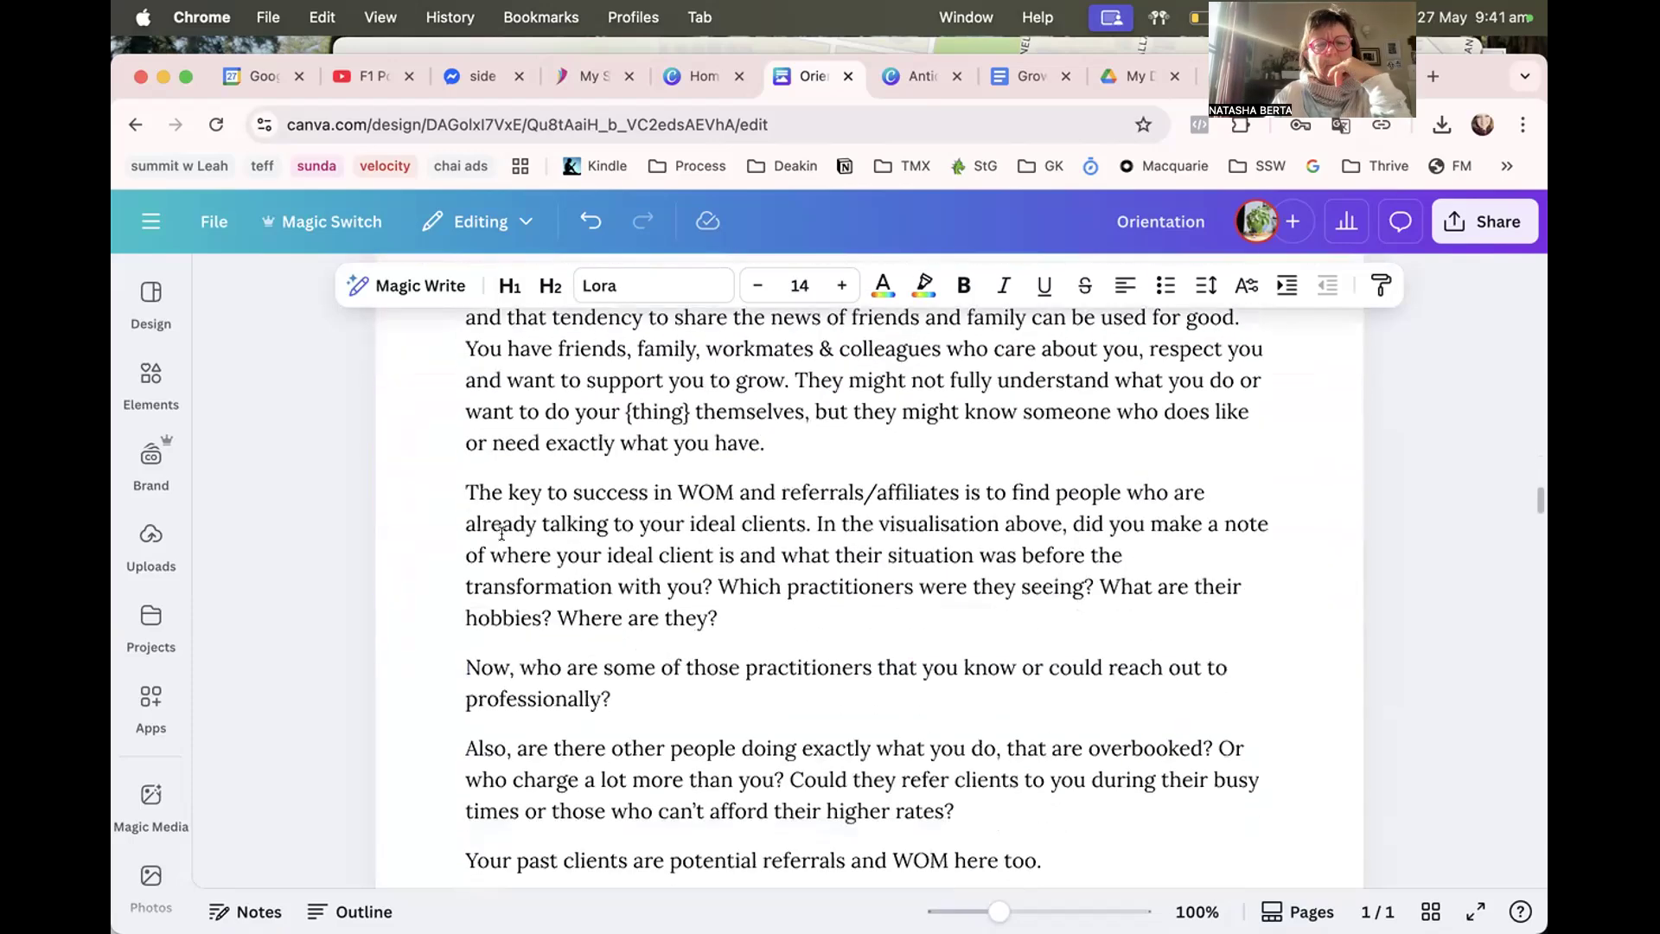
scroll(502, 533, "down", 10)
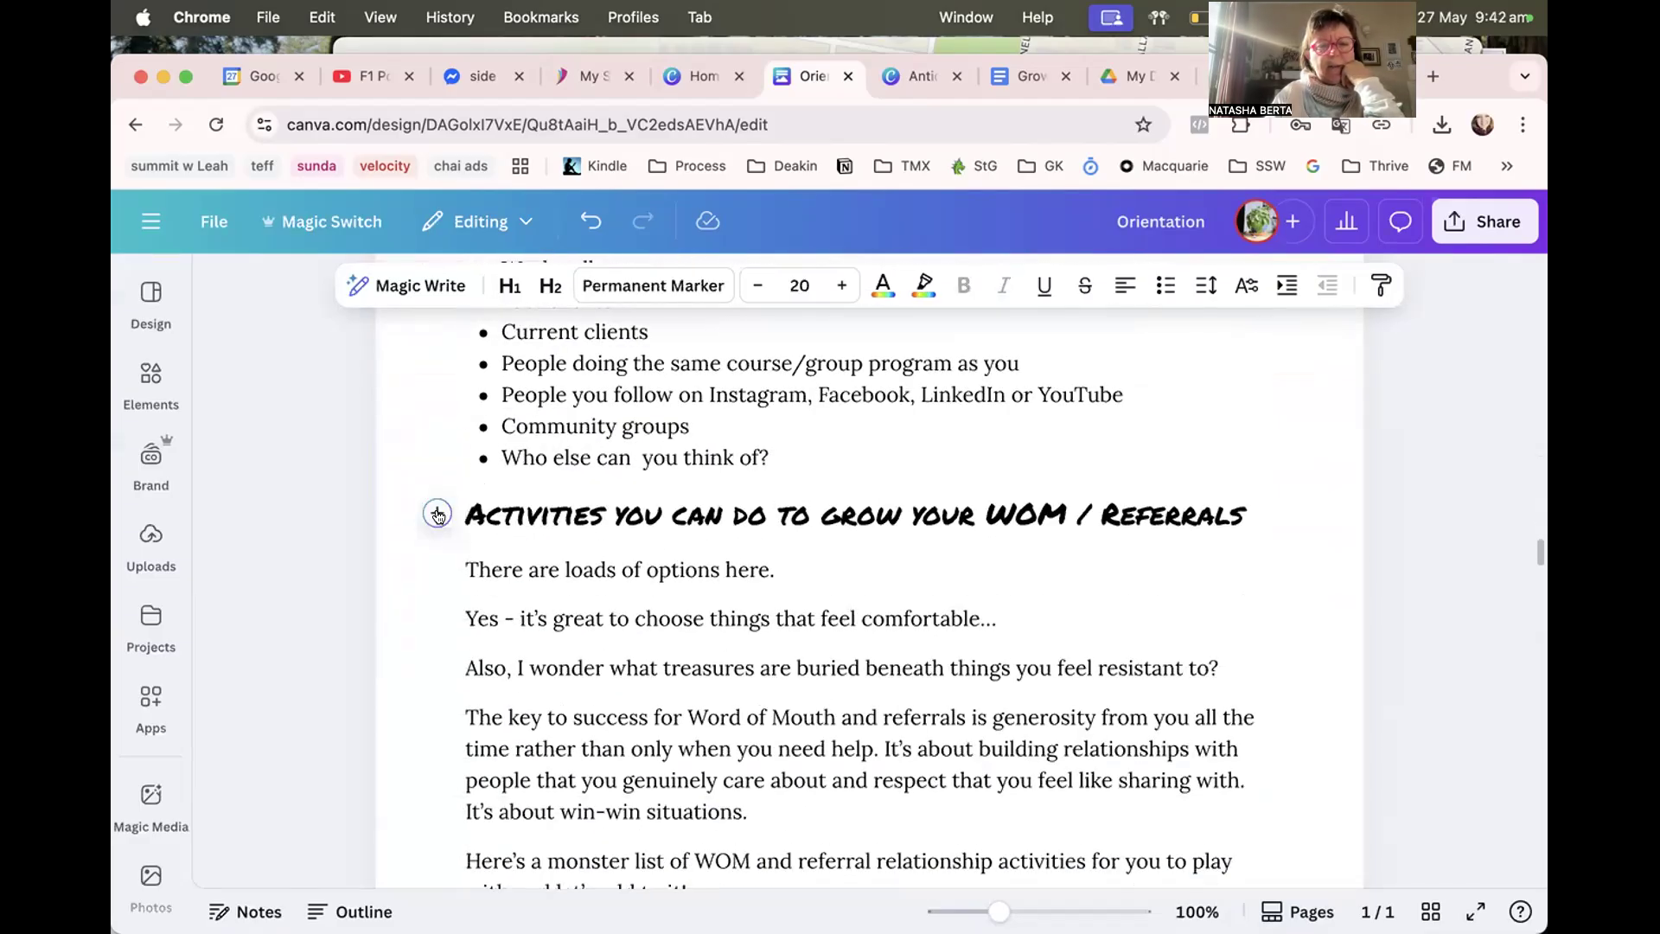
left_click(437, 514)
left_click(525, 683)
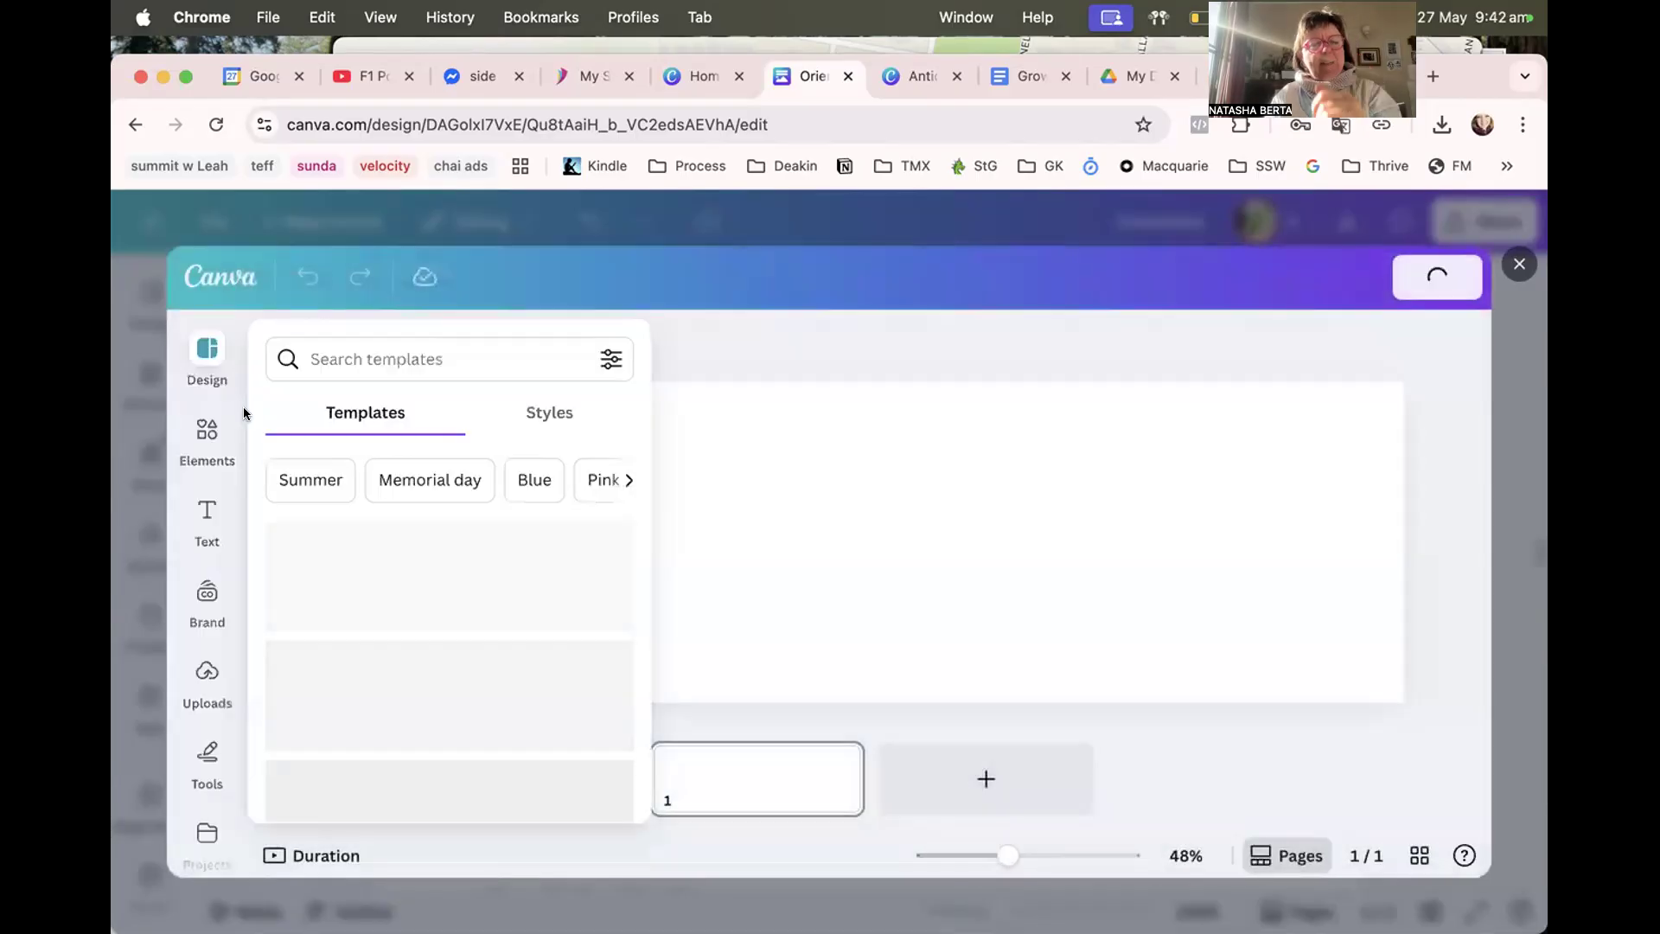
Try to find templates for "workbooks" for the blank banner-shaped design, and clear the search.
left_click(313, 358)
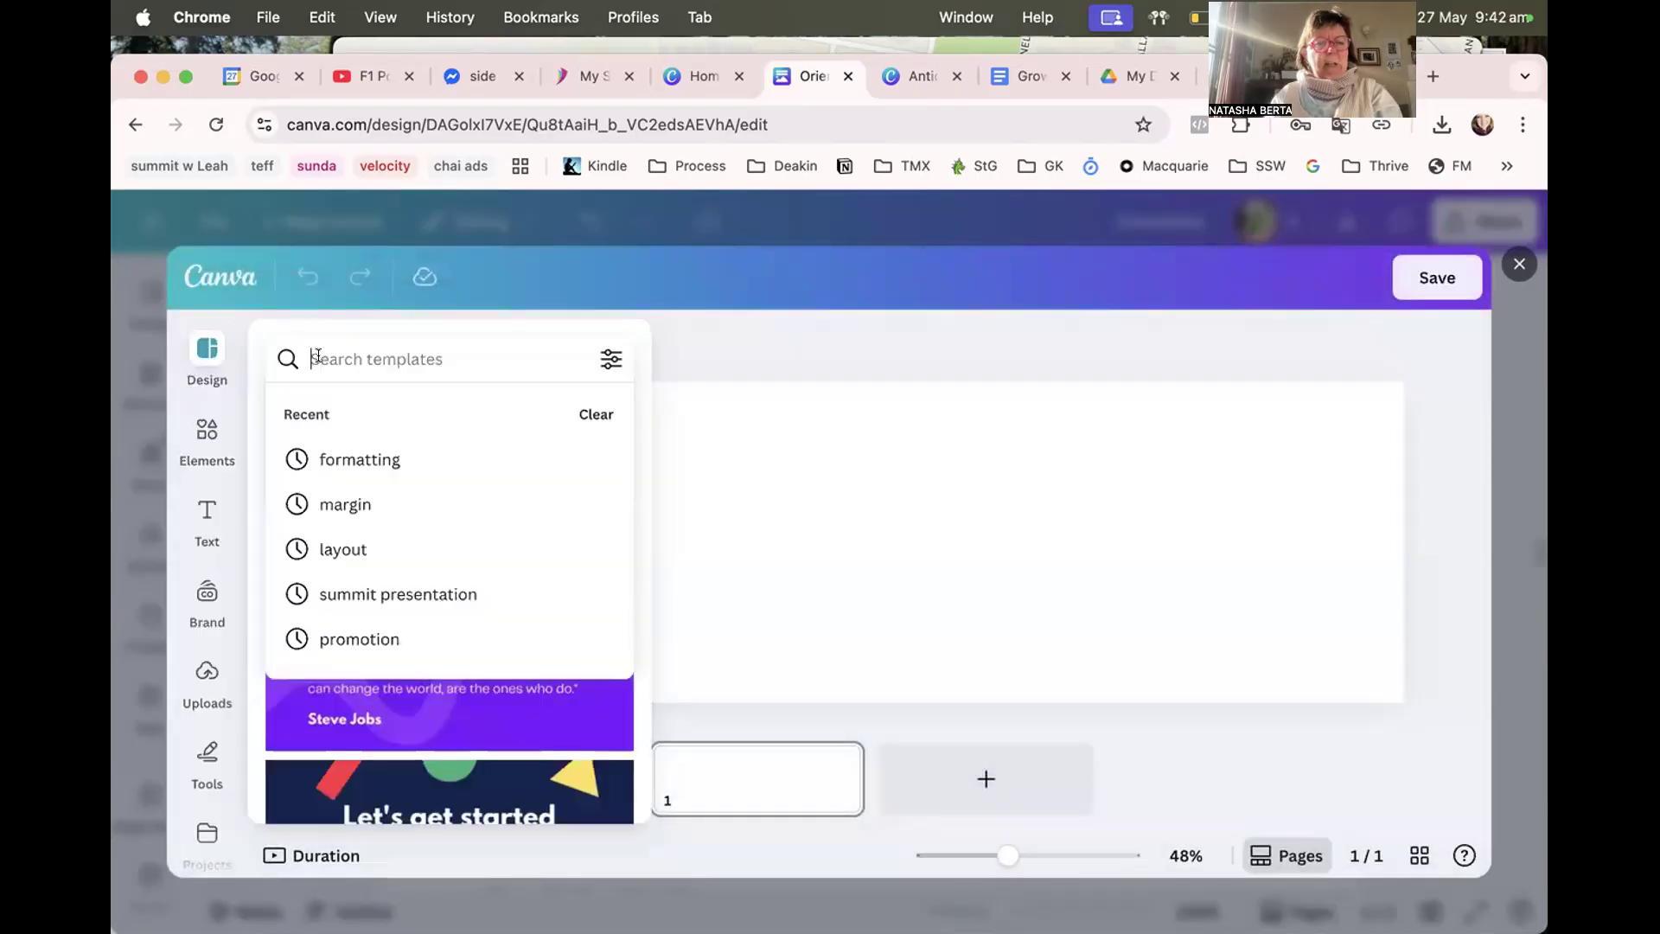
type("workbooks")
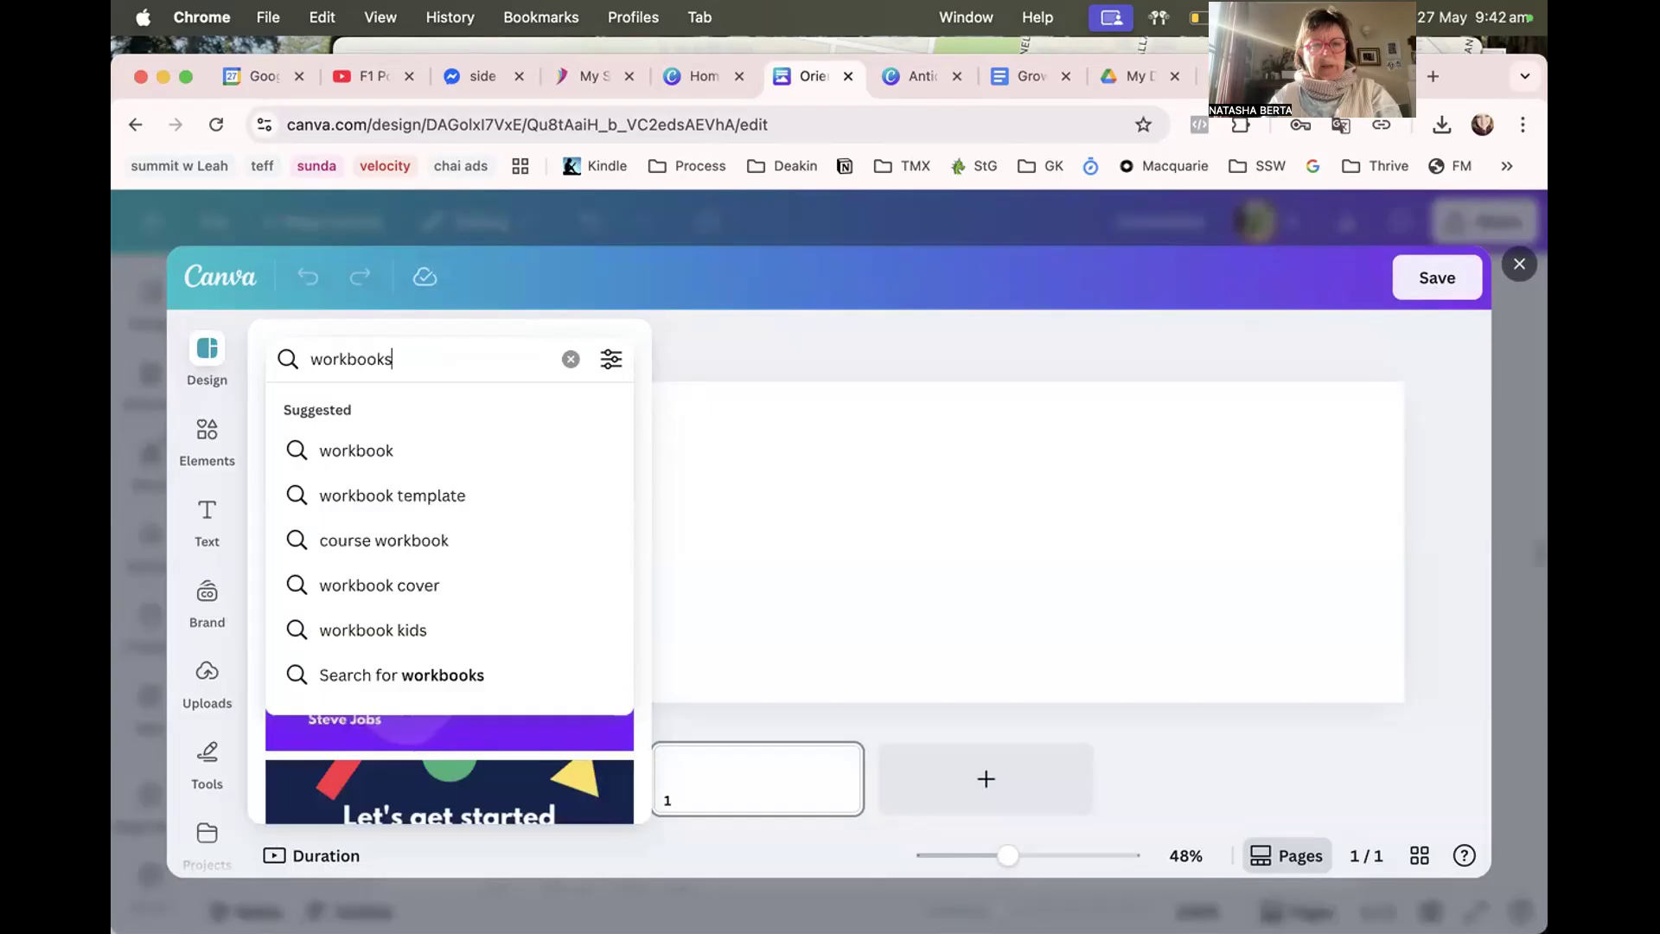
key("Return")
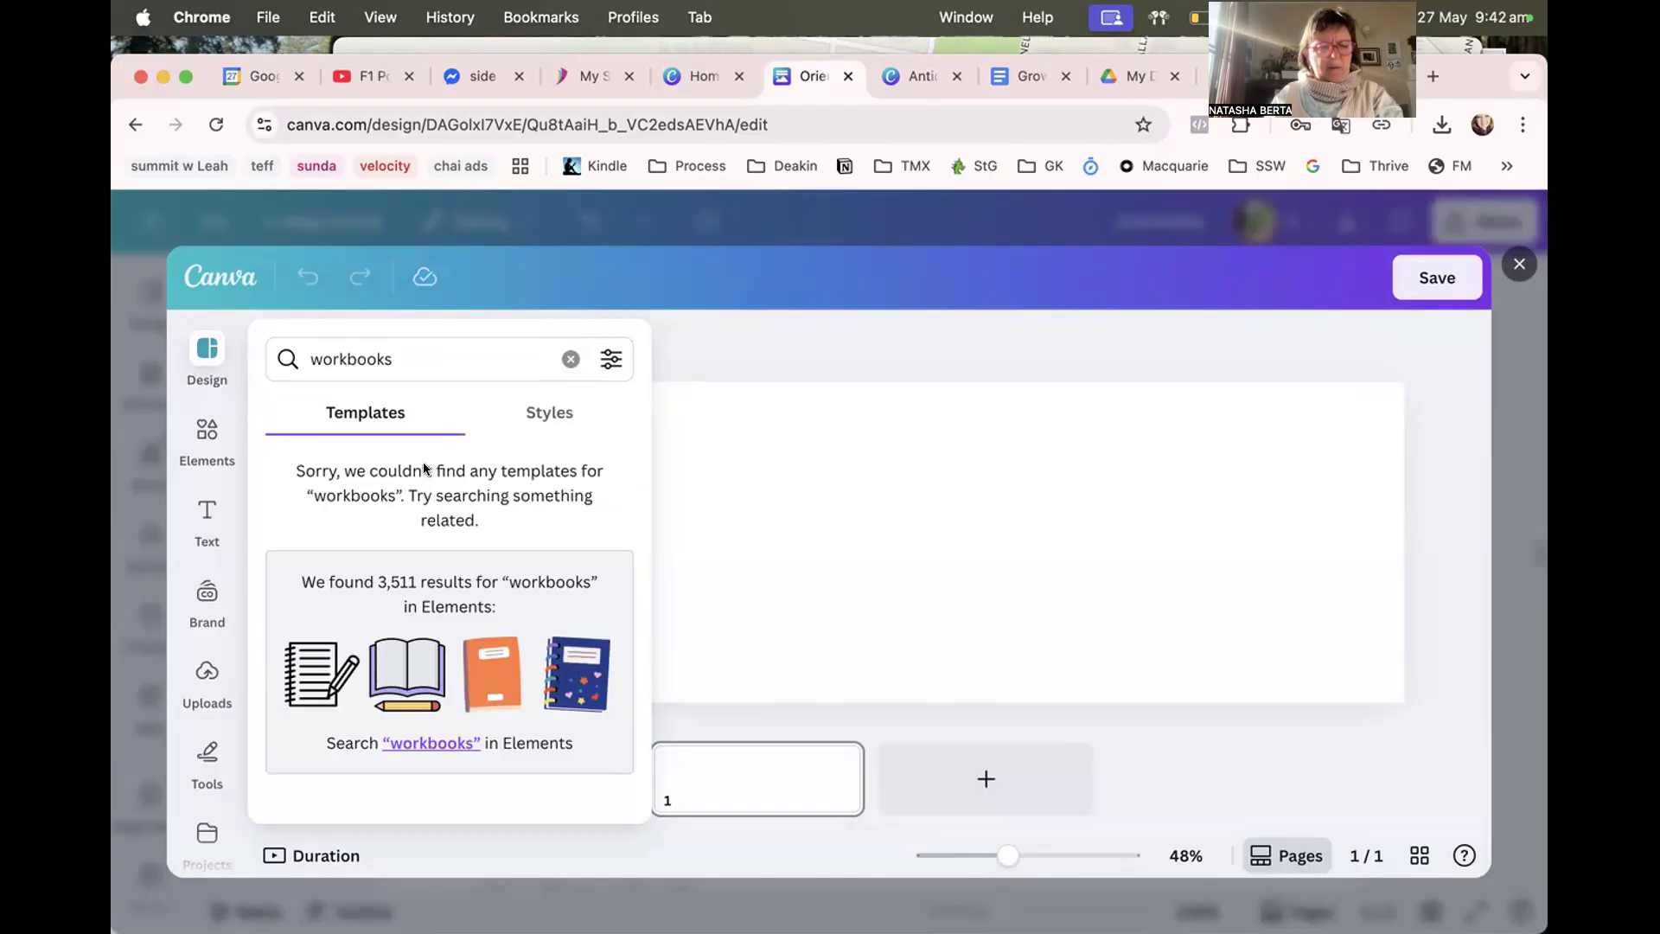
left_click(570, 358)
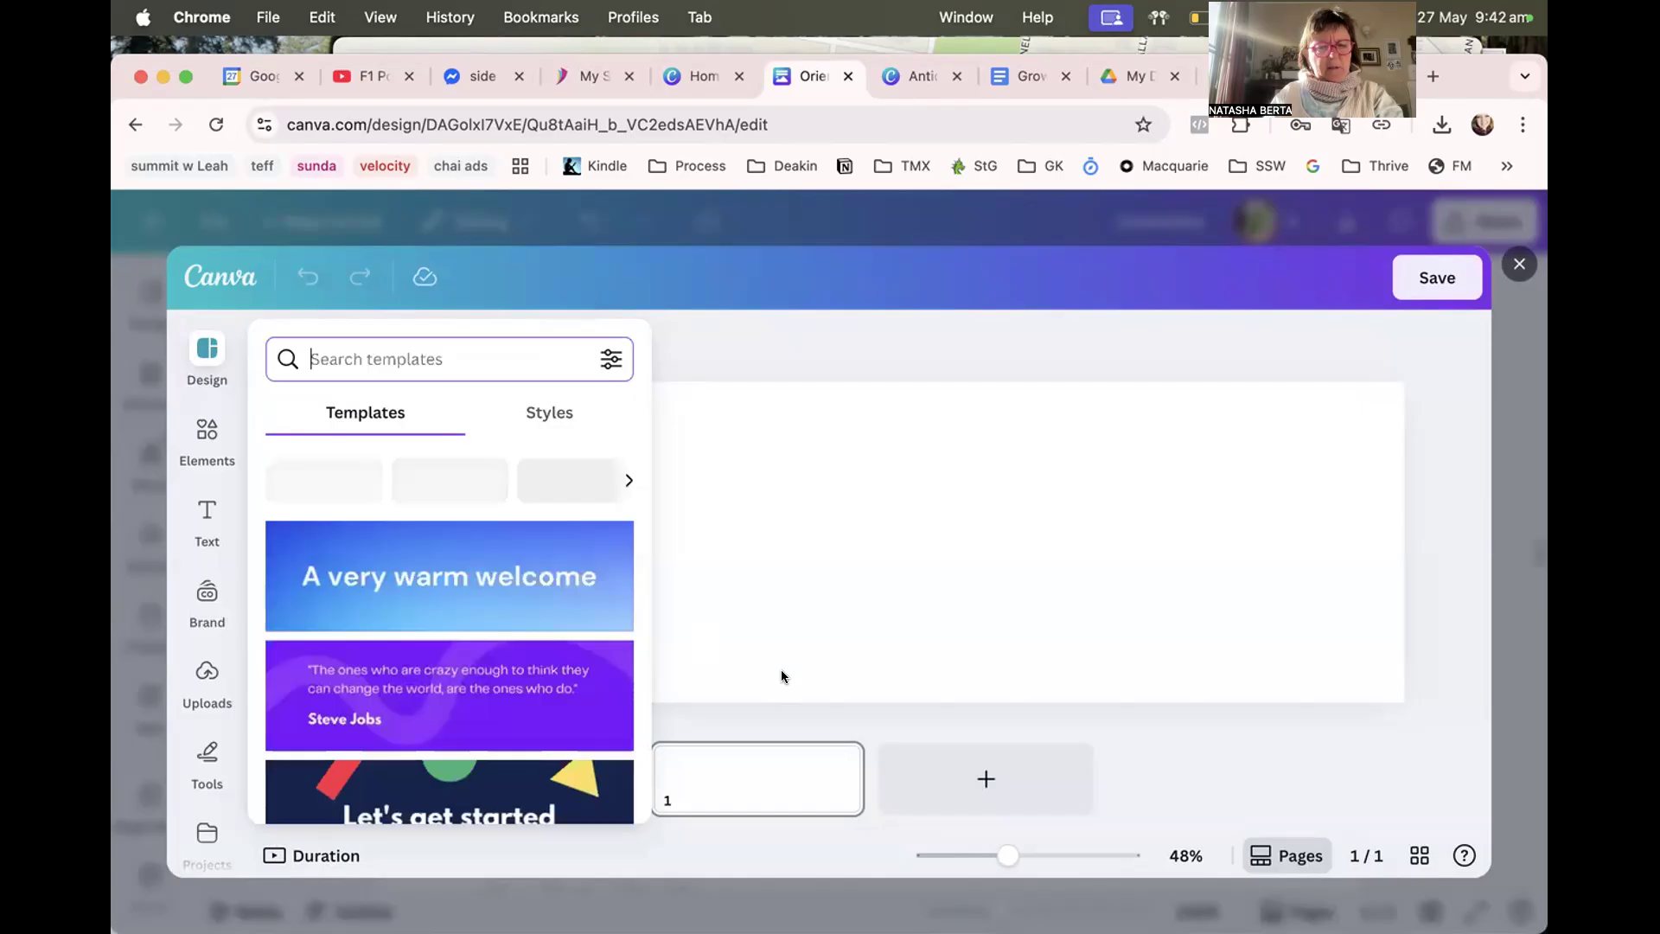
Extend the blank design downward into a tall portrait page and search the templates for "workbooks".
left_click(962, 707)
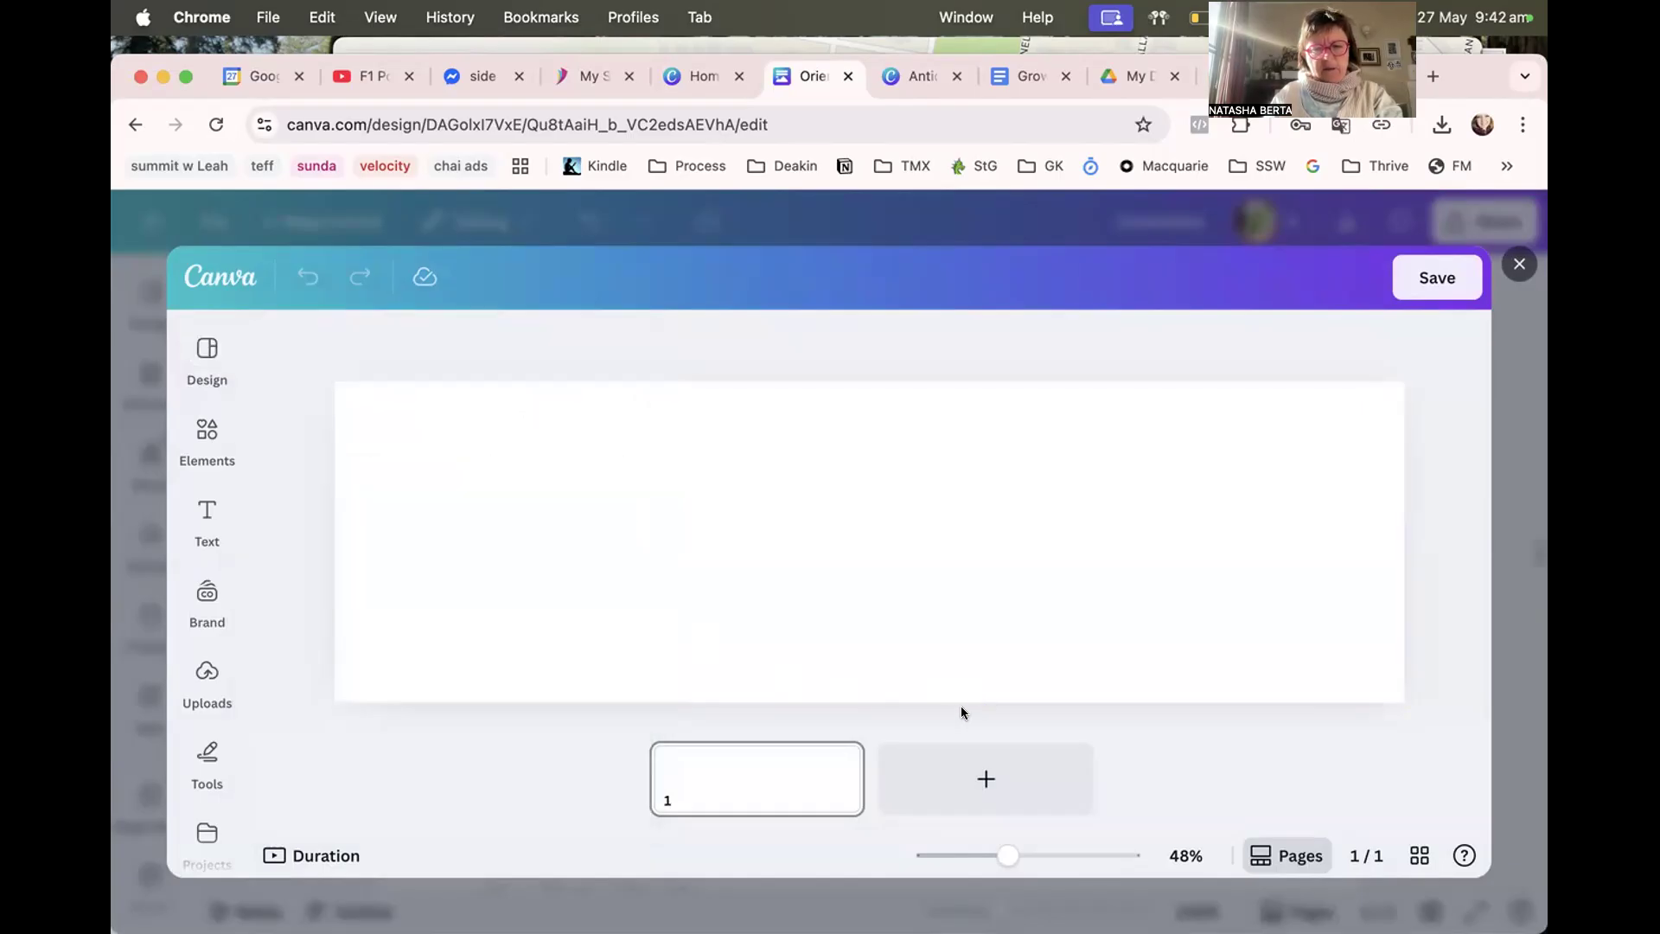
left_click(873, 657)
mouse_move(861, 695)
left_mouse_down()
mouse_move(867, 751)
mouse_move(861, 681)
mouse_move(870, 725)
left_mouse_up()
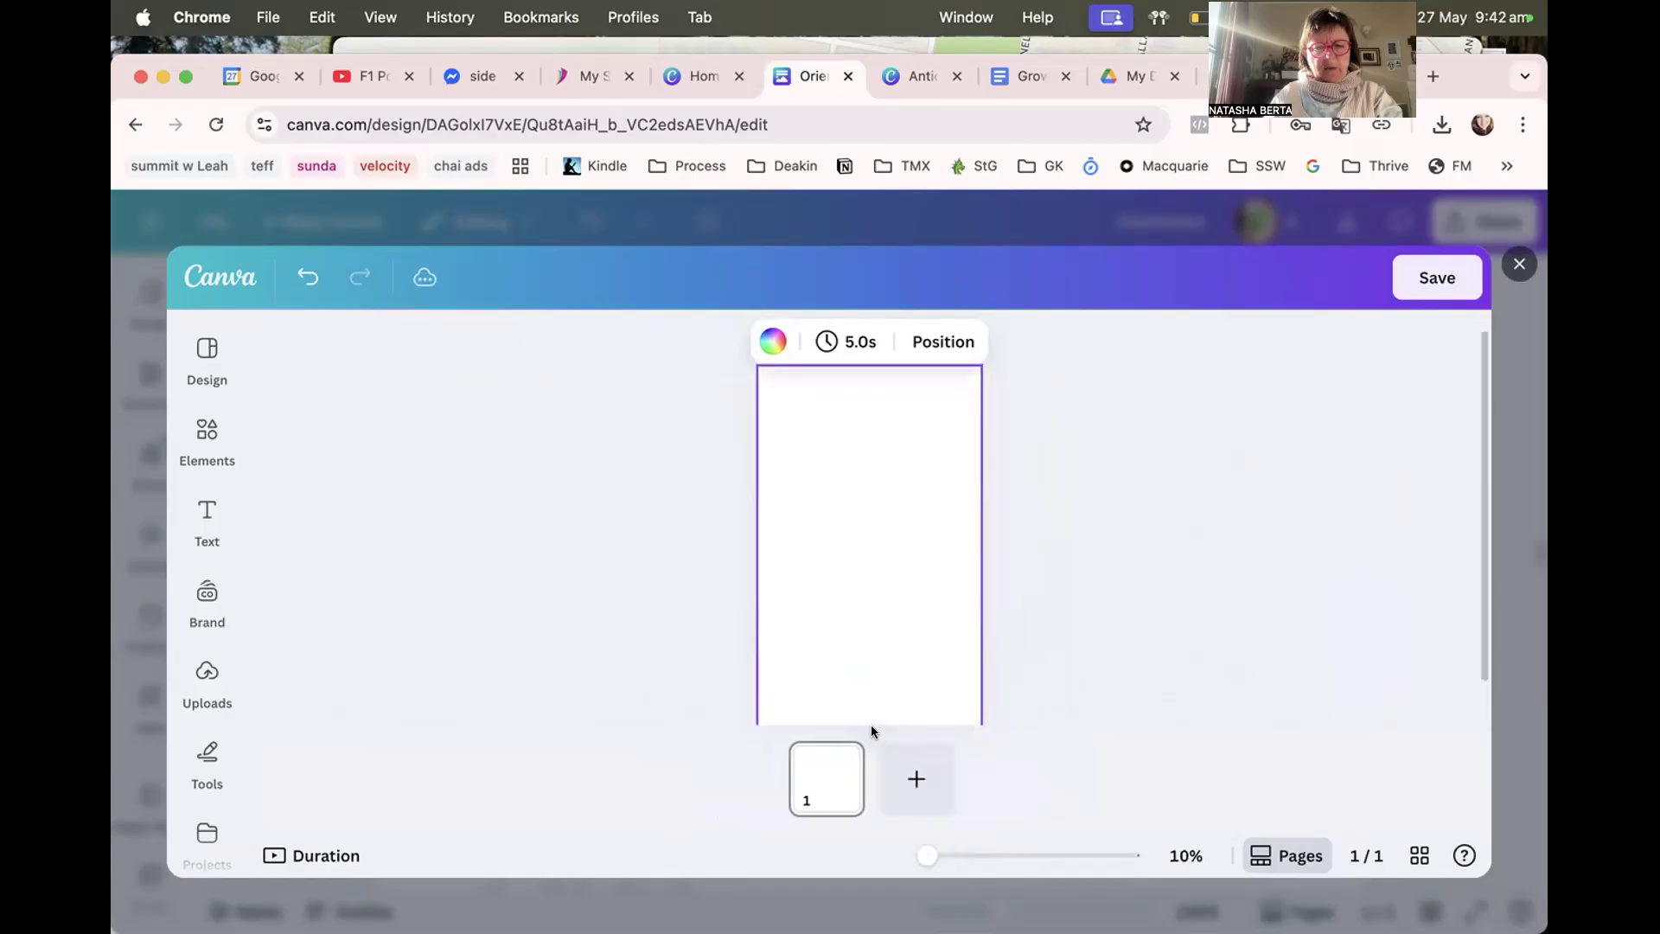
left_click(201, 412)
left_click(207, 354)
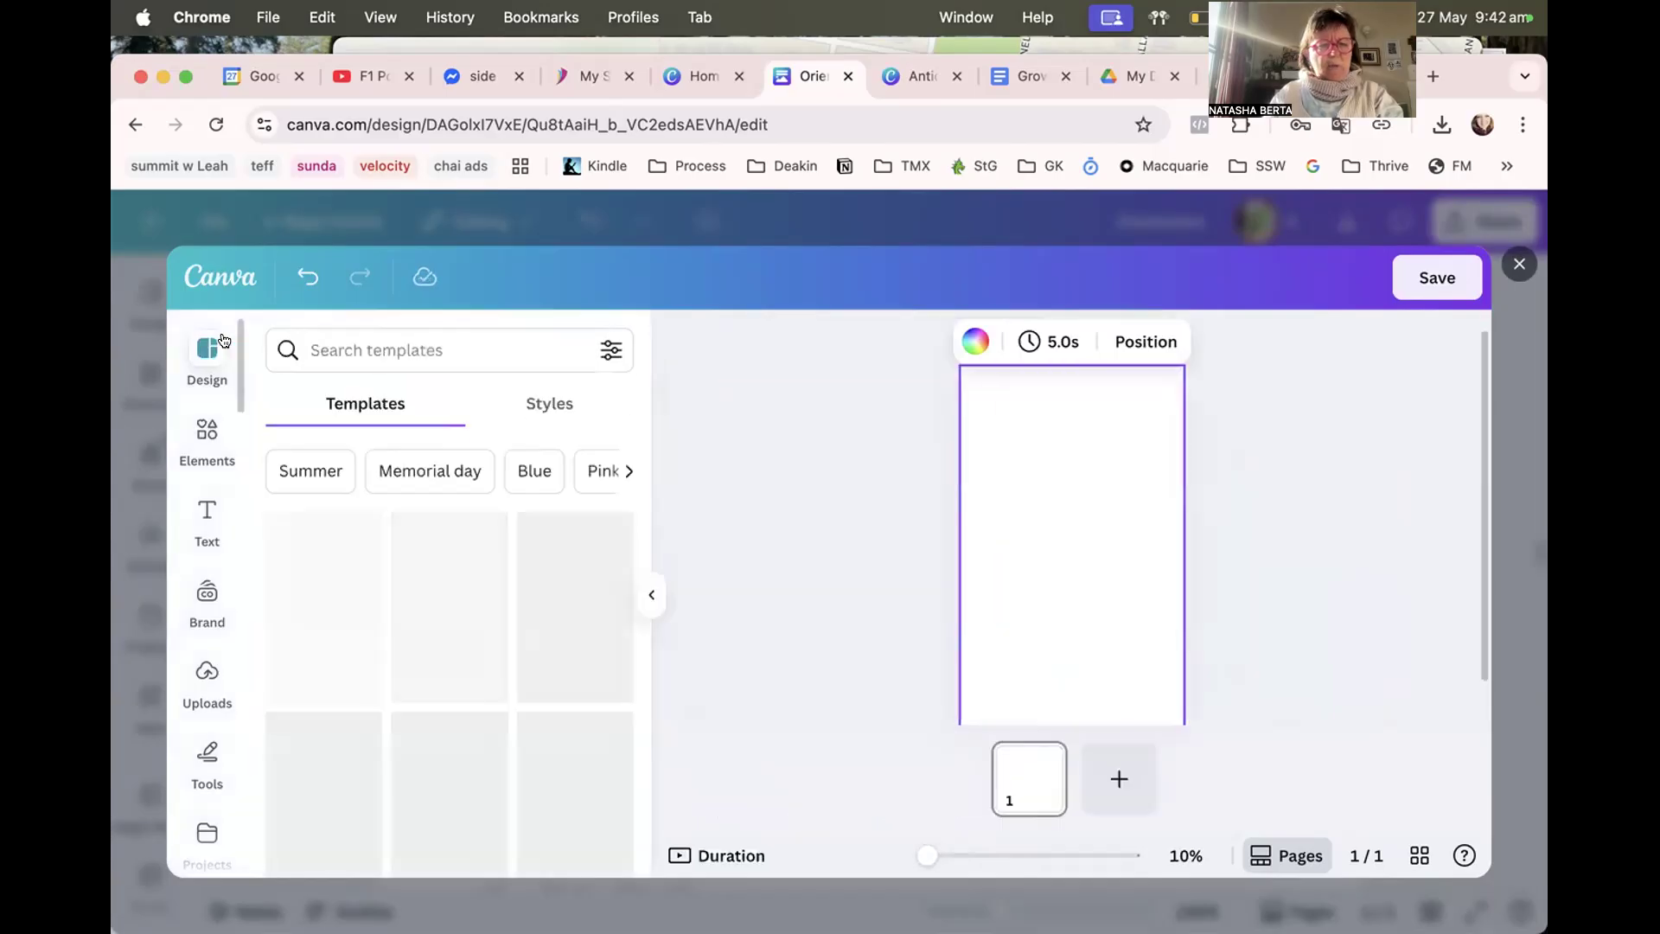
left_click(329, 349)
left_click(364, 451)
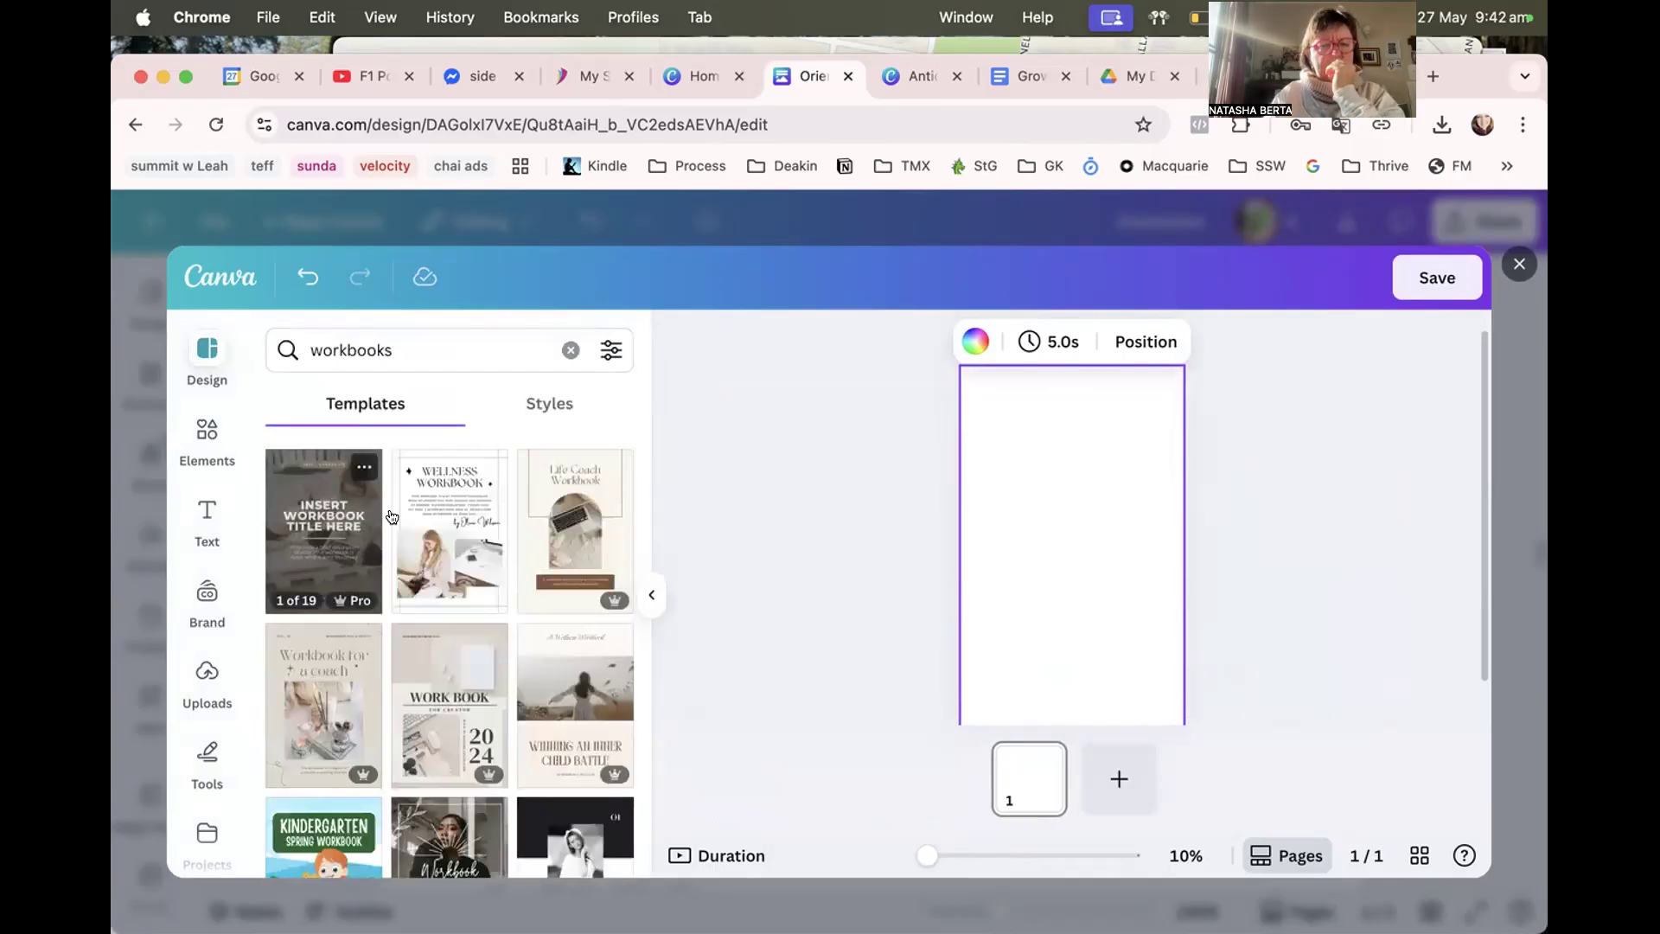
Apply the Quiz Title page from the "A4 Workbook for Online Courses" template to the tall design.
left_click(350, 543)
scroll(412, 662, "down", 10)
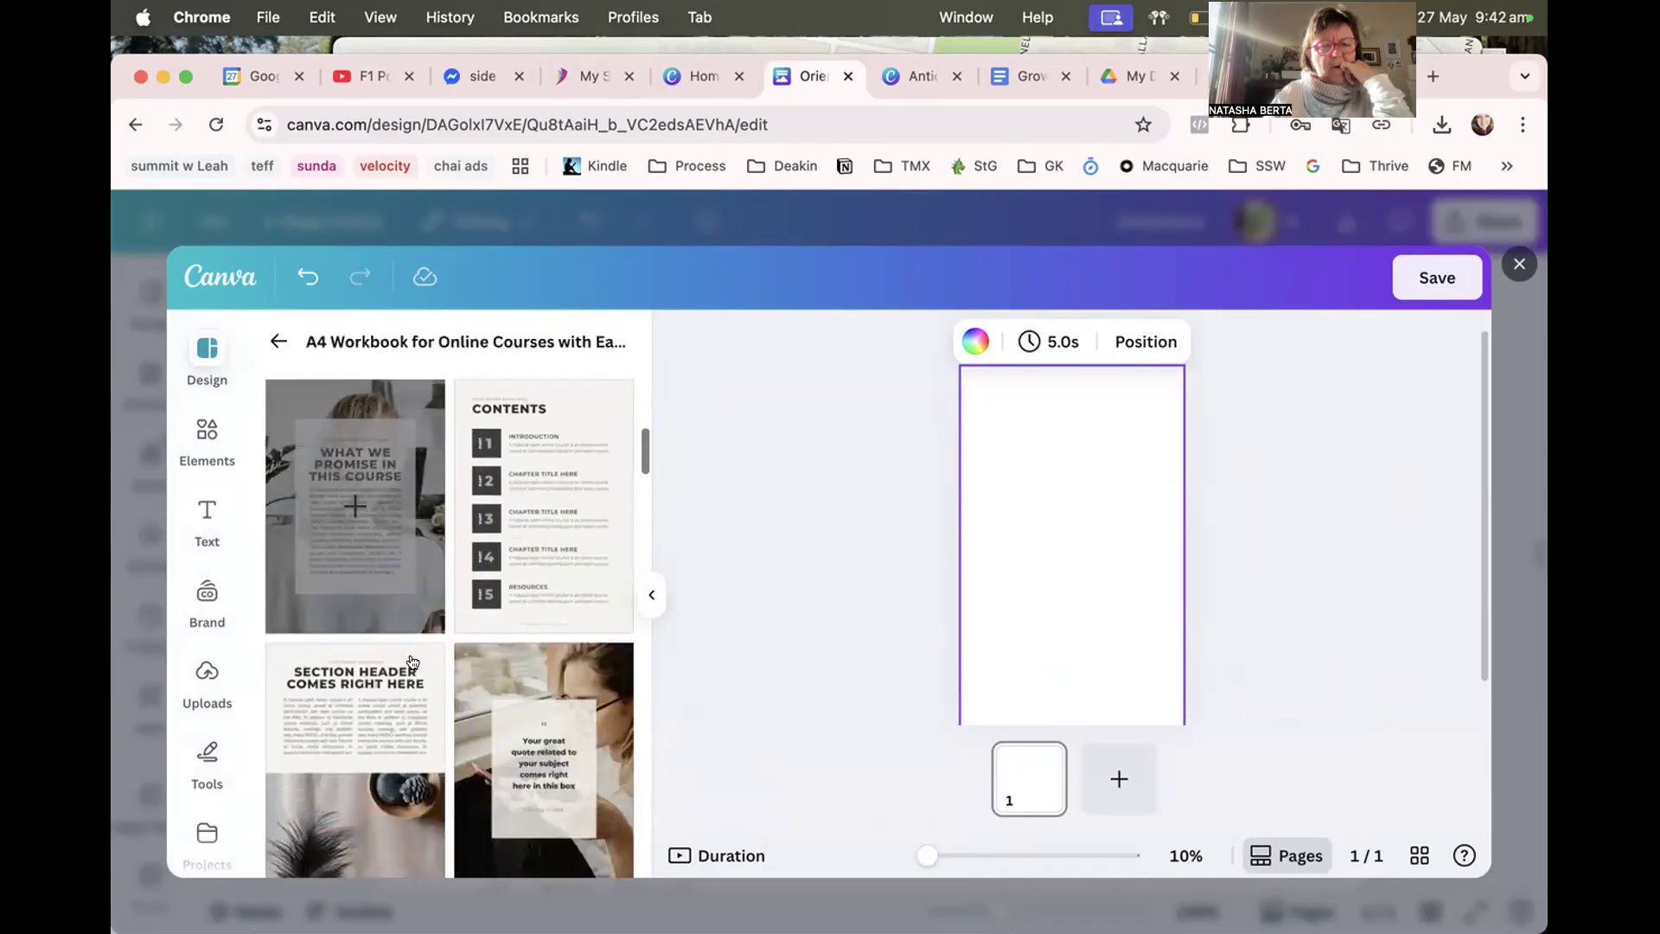
scroll(412, 663, "down", 10)
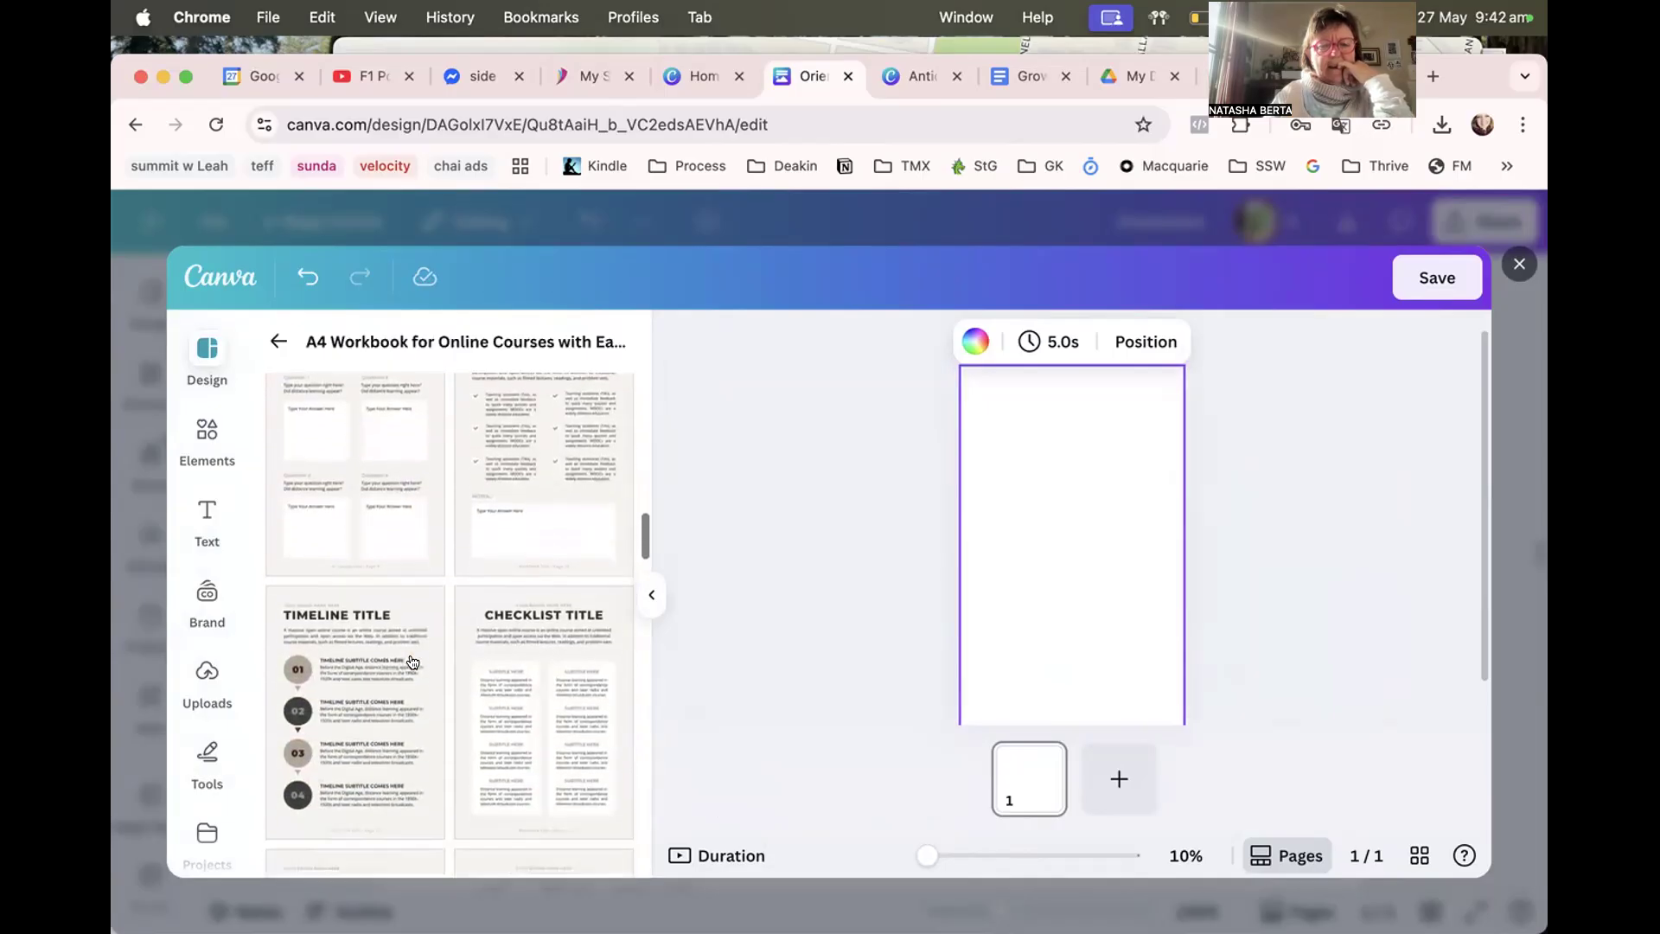
scroll(412, 662, "down", 10)
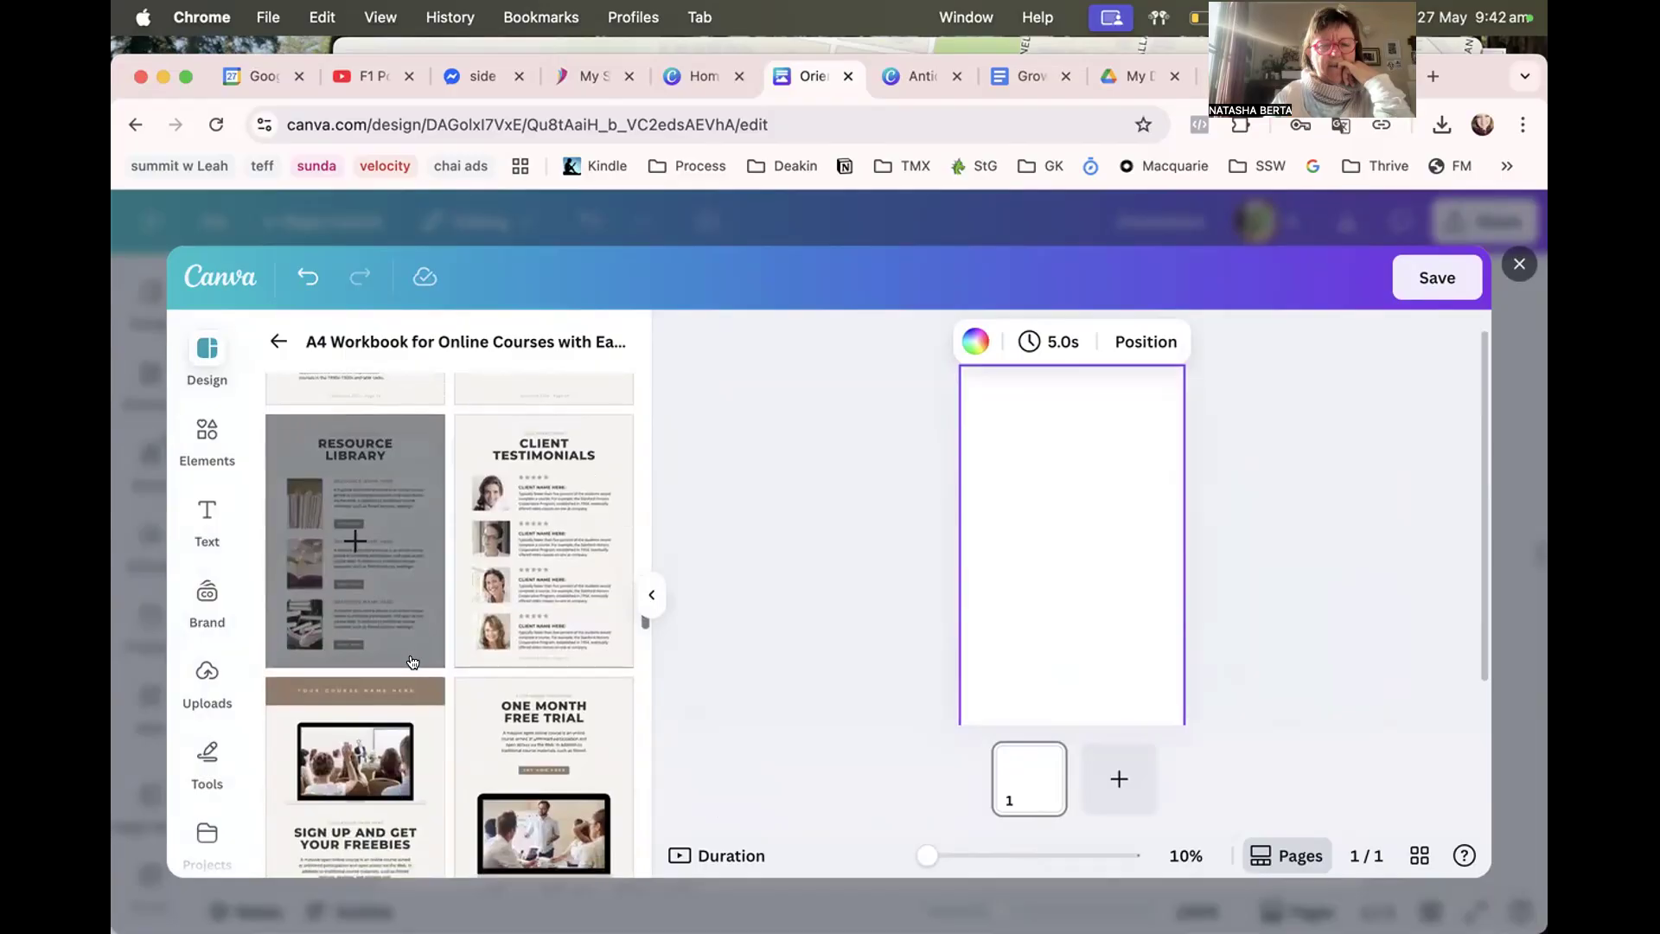
scroll(413, 662, "up", 10)
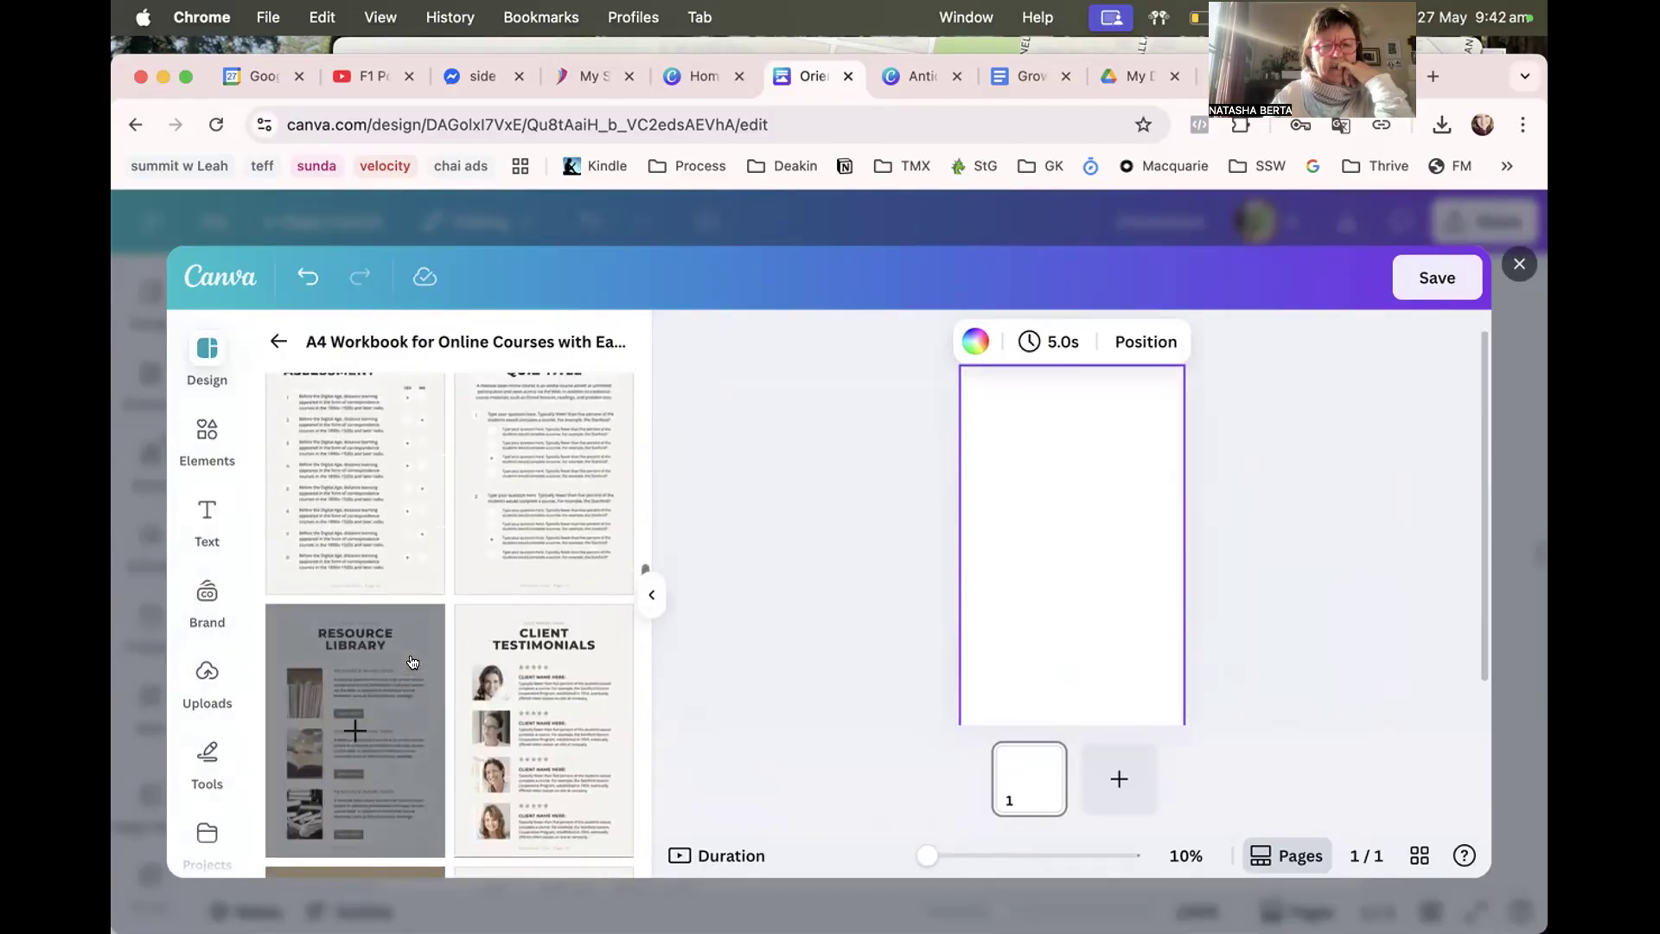
left_click(545, 562)
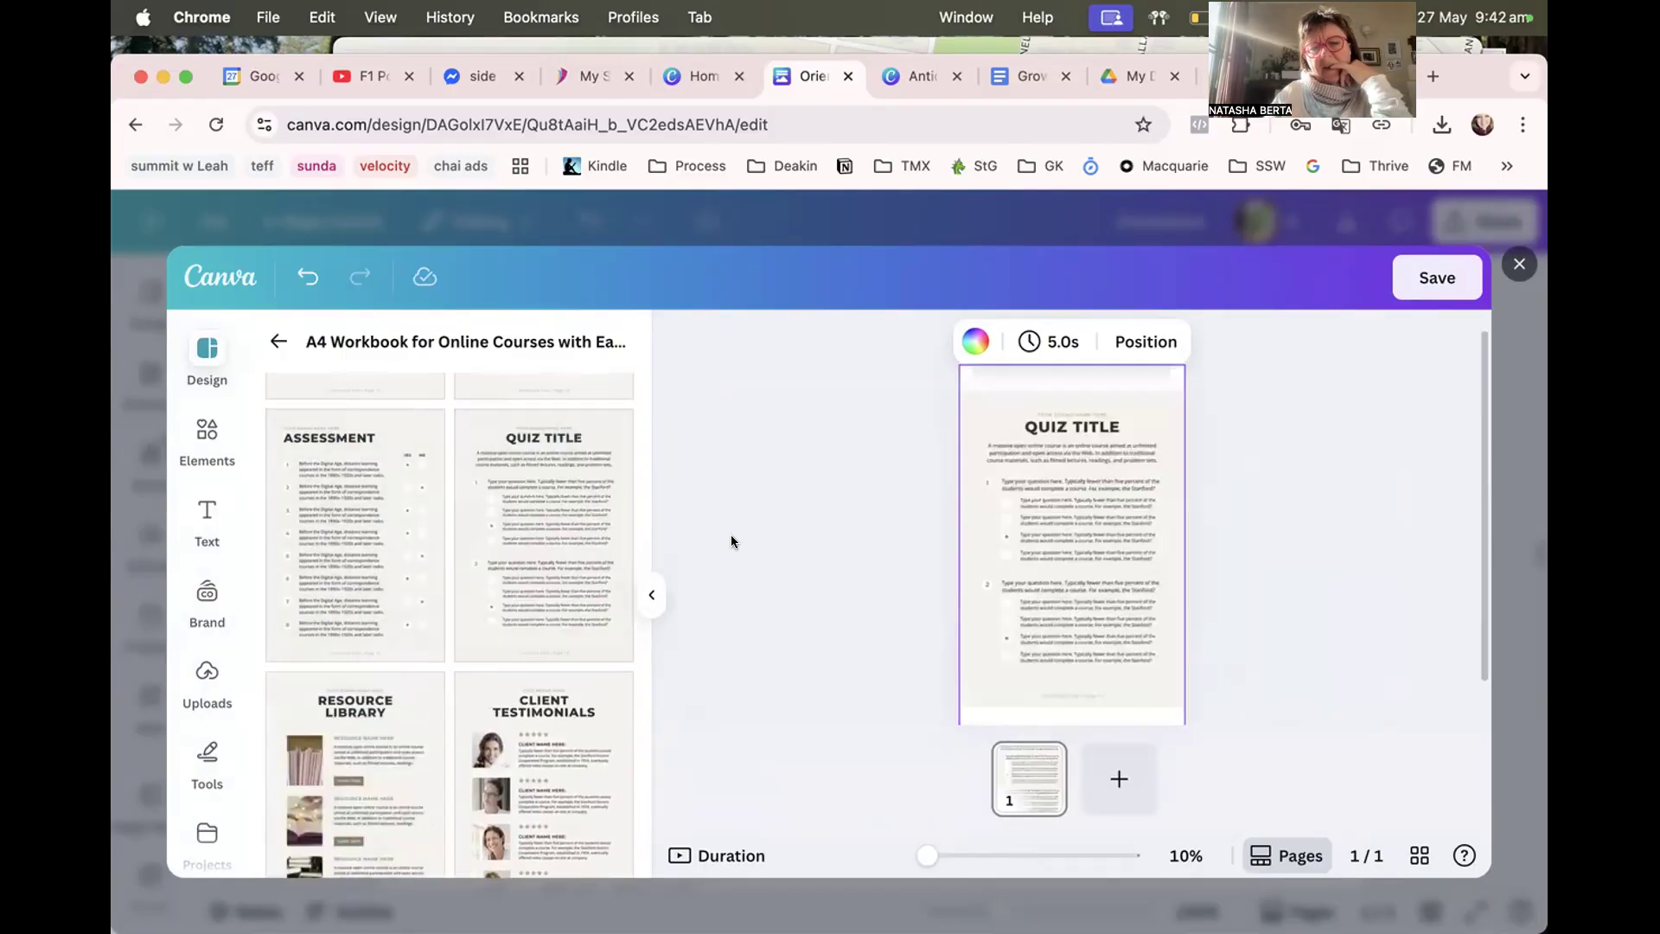
Fit the bottom edge of the design to the Quiz Title layout and save it into the Doc.
scroll(856, 586, "down", 1)
scroll(856, 586, "up", 1)
scroll(856, 586, "down", 1)
left_click_drag(1055, 701, 1060, 694)
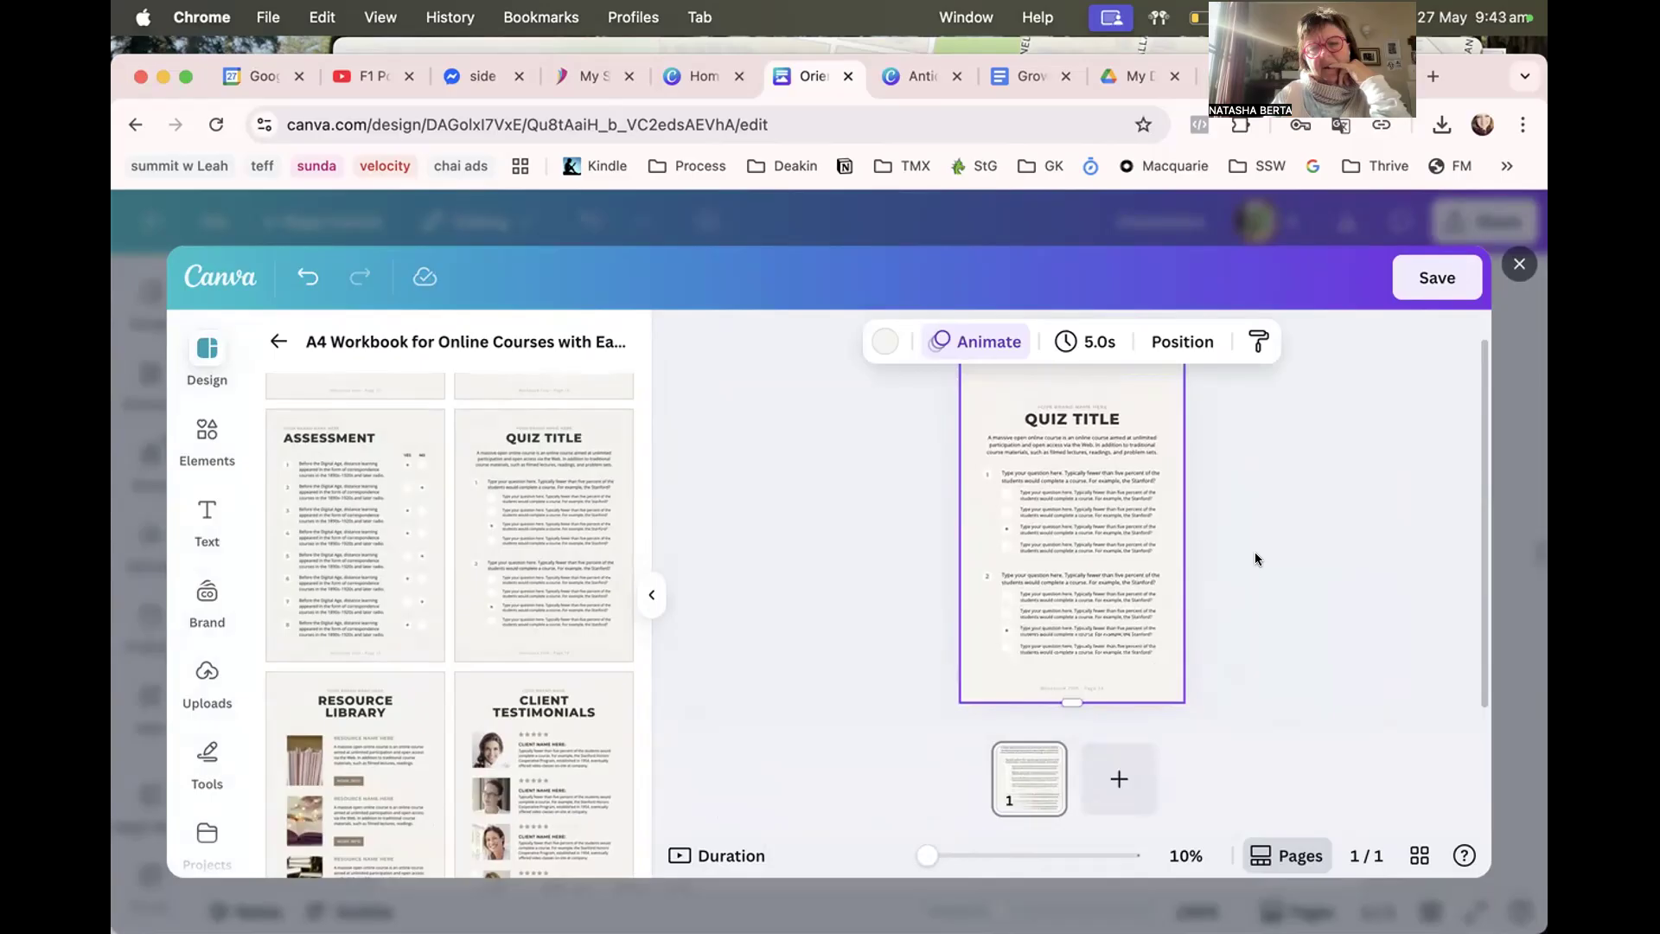
scroll(1256, 558, "up", 1)
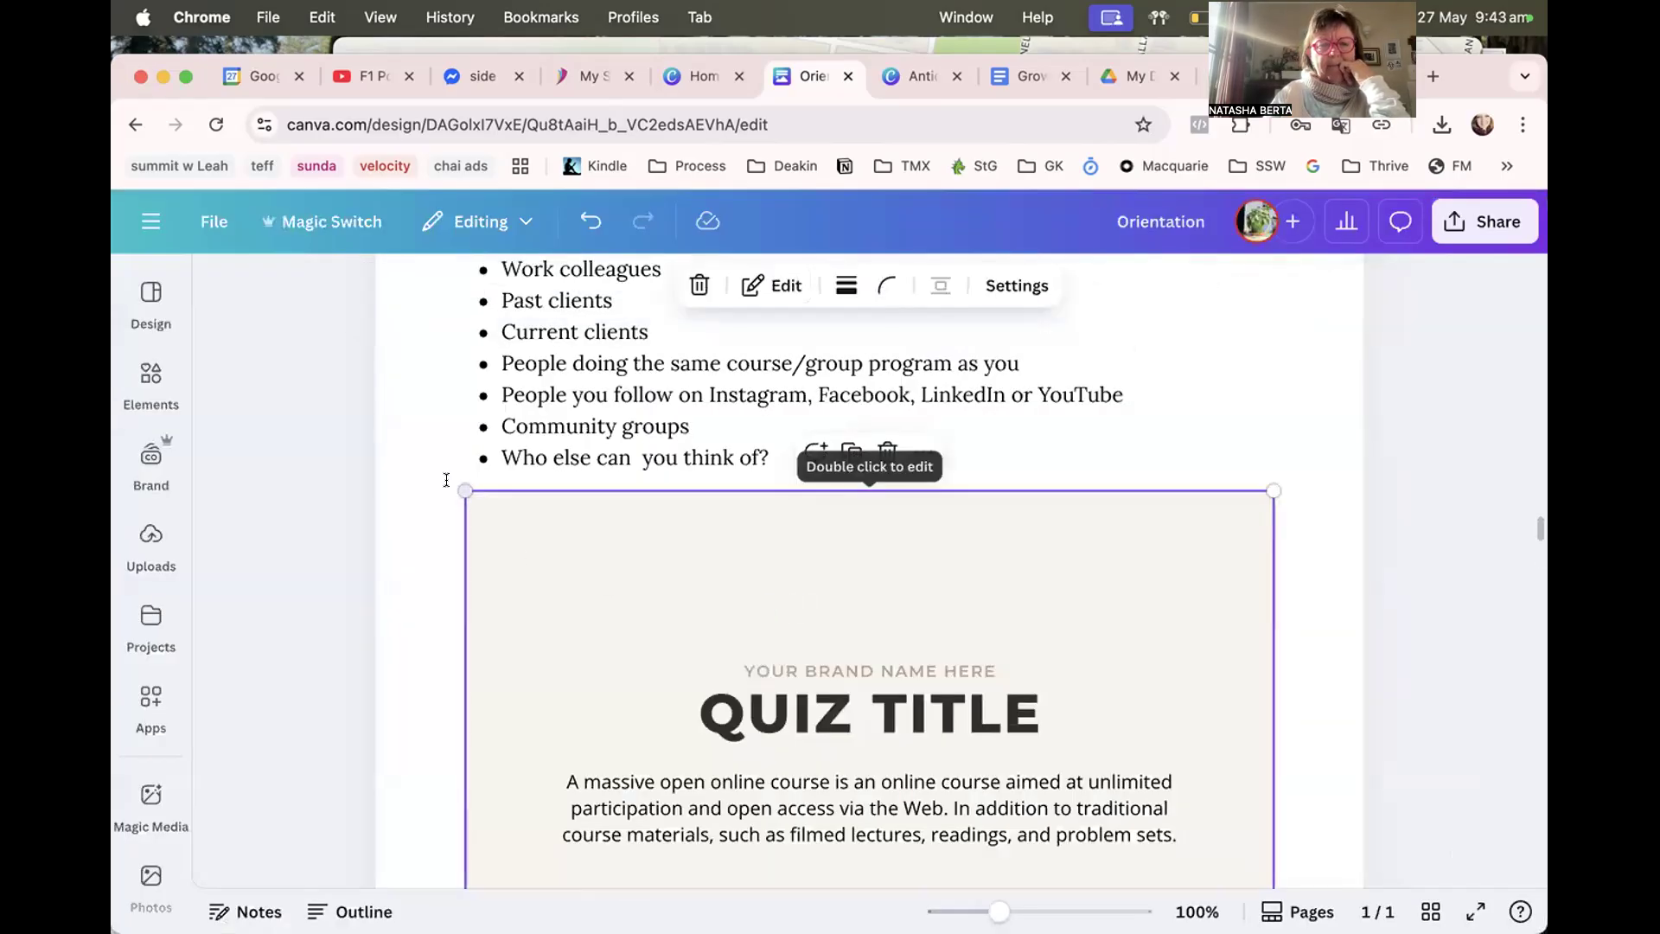
Stretch the embedded Quiz Title design to the full page width and check it down to its lower edge.
left_click_drag(453, 481, 370, 475)
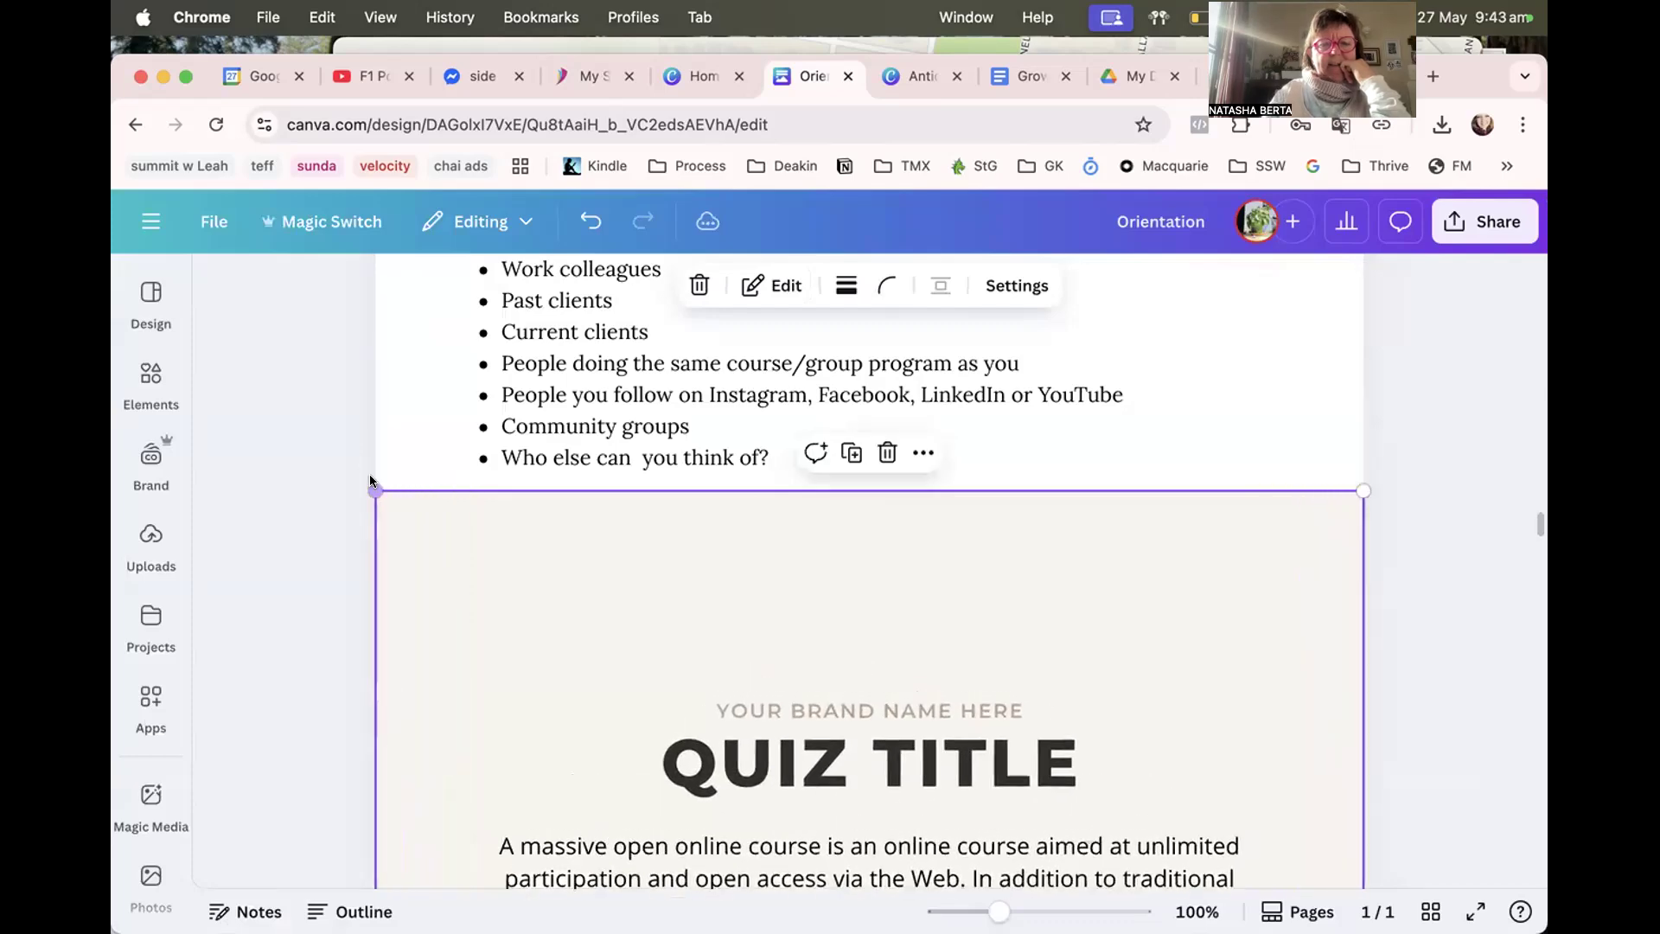
scroll(547, 588, "down", 3)
scroll(547, 595, "down", 15)
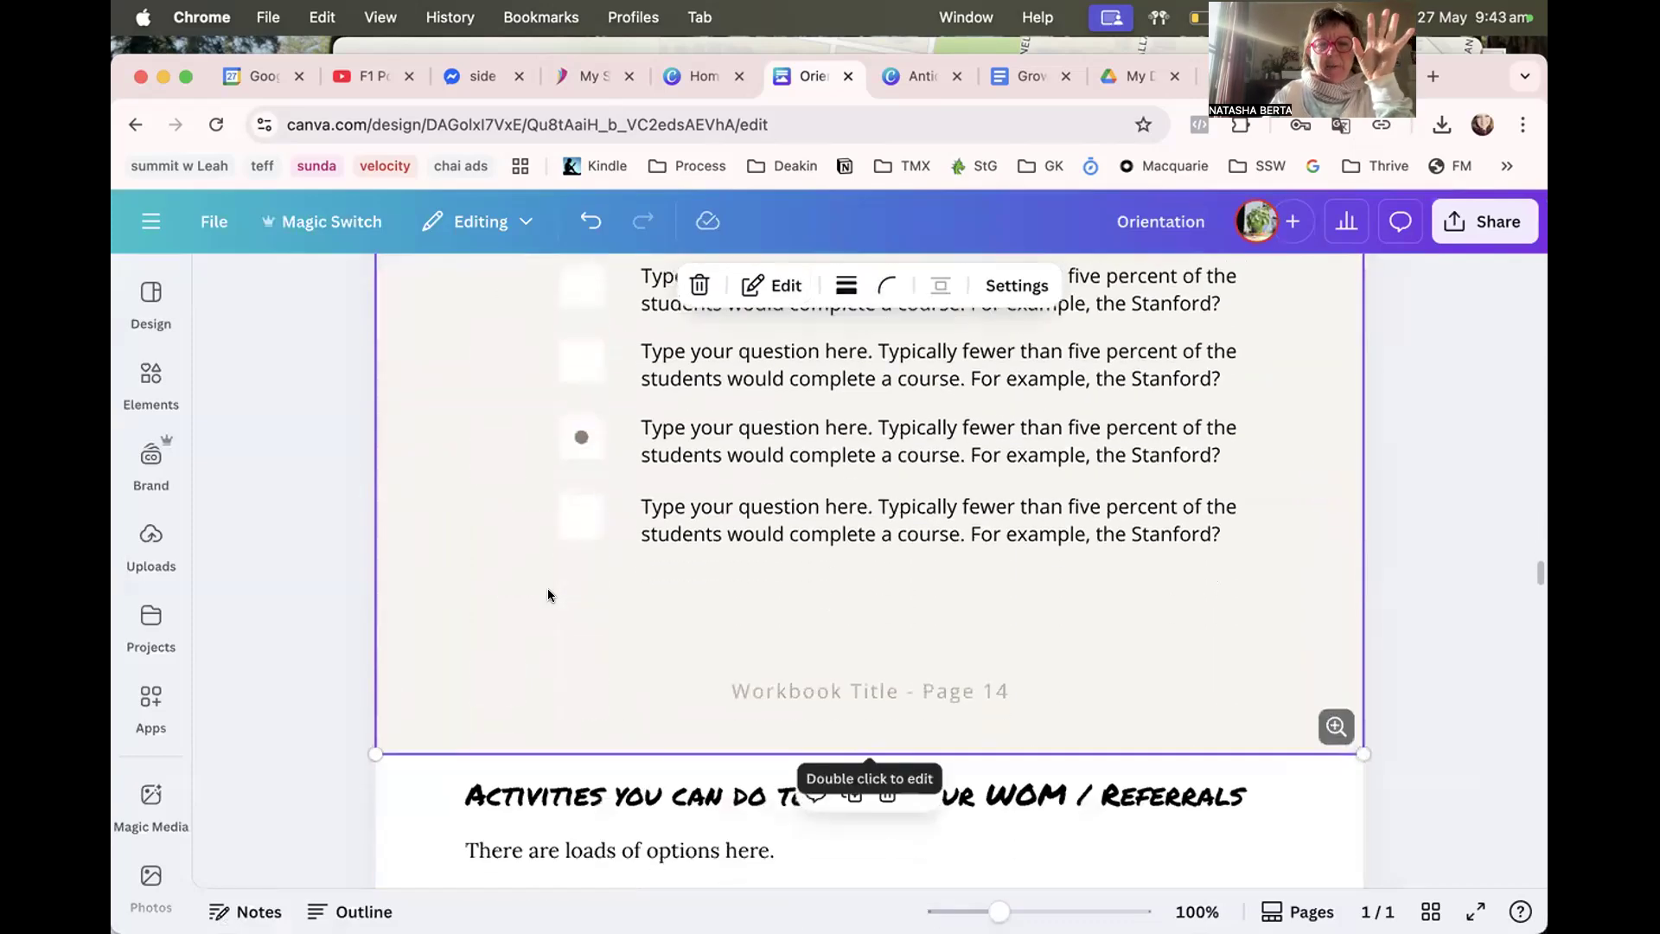
Insert a two-column block directly above the "Affiliates" heading.
scroll(549, 591, "down", 20)
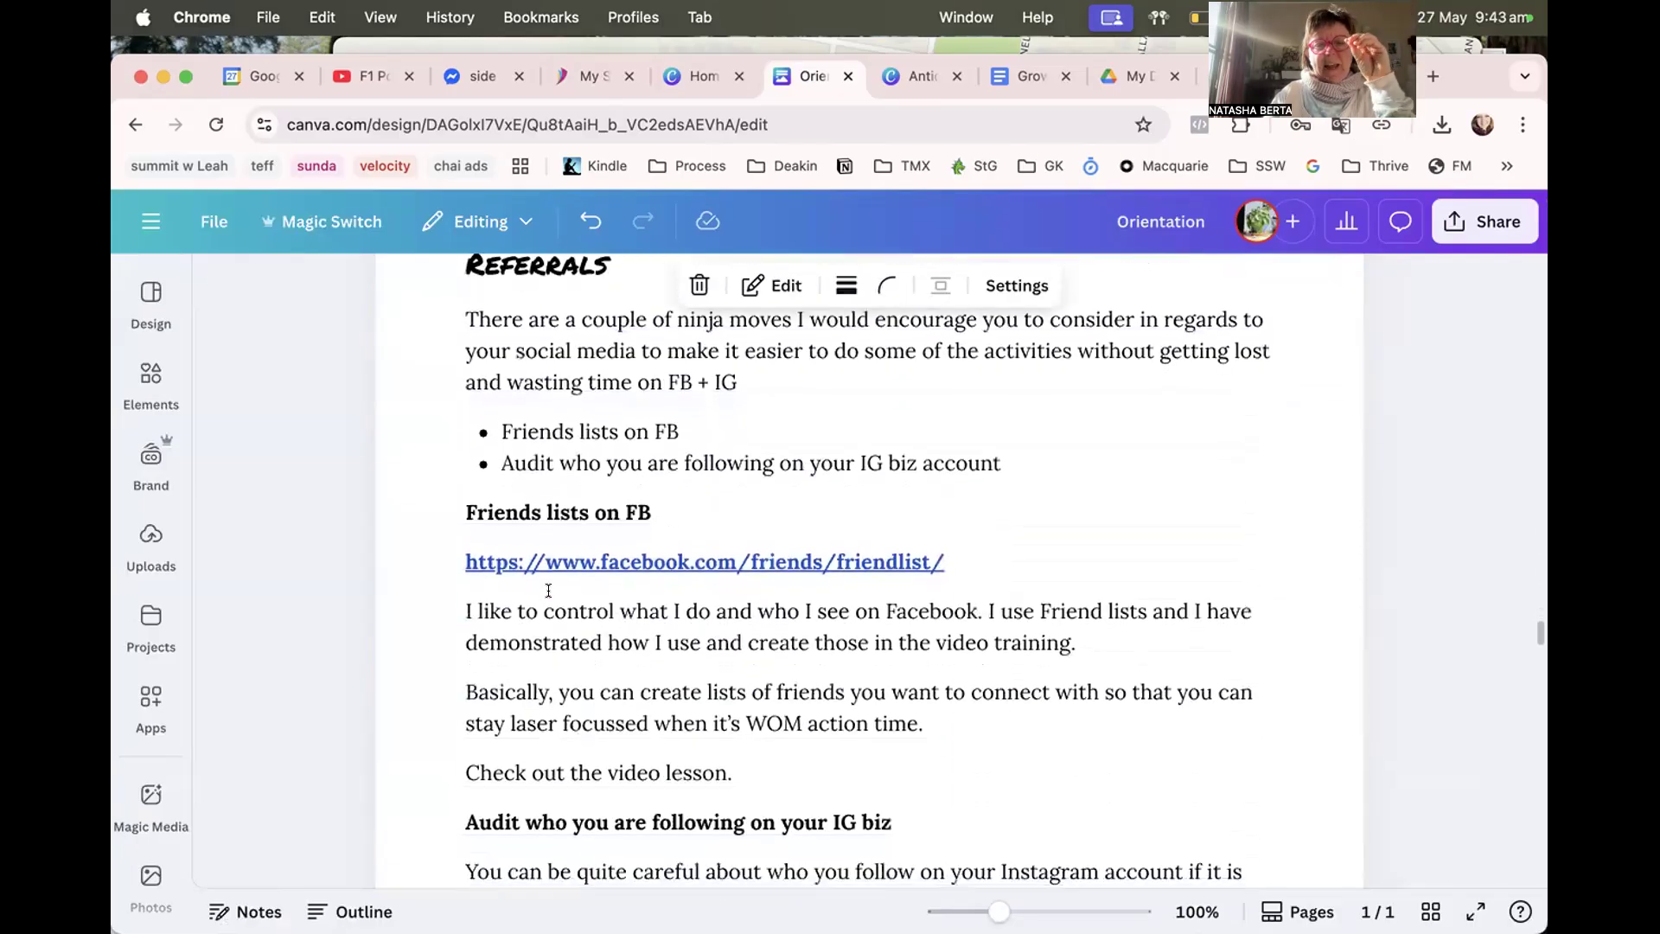
scroll(548, 591, "down", 20)
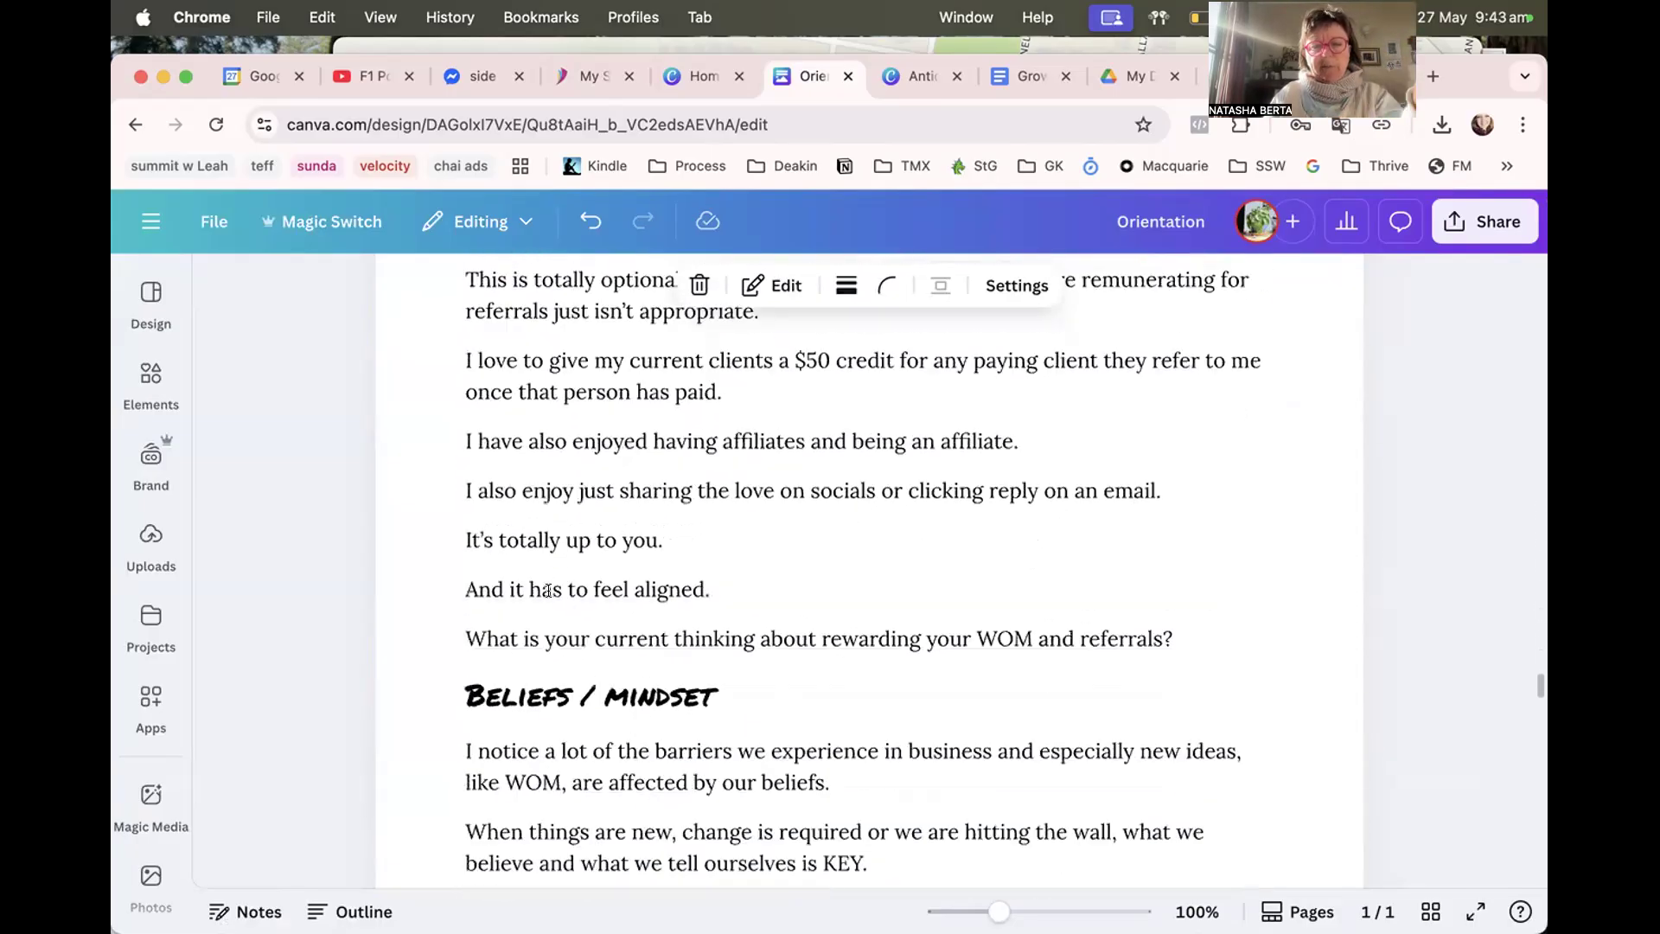
scroll(548, 590, "down", 20)
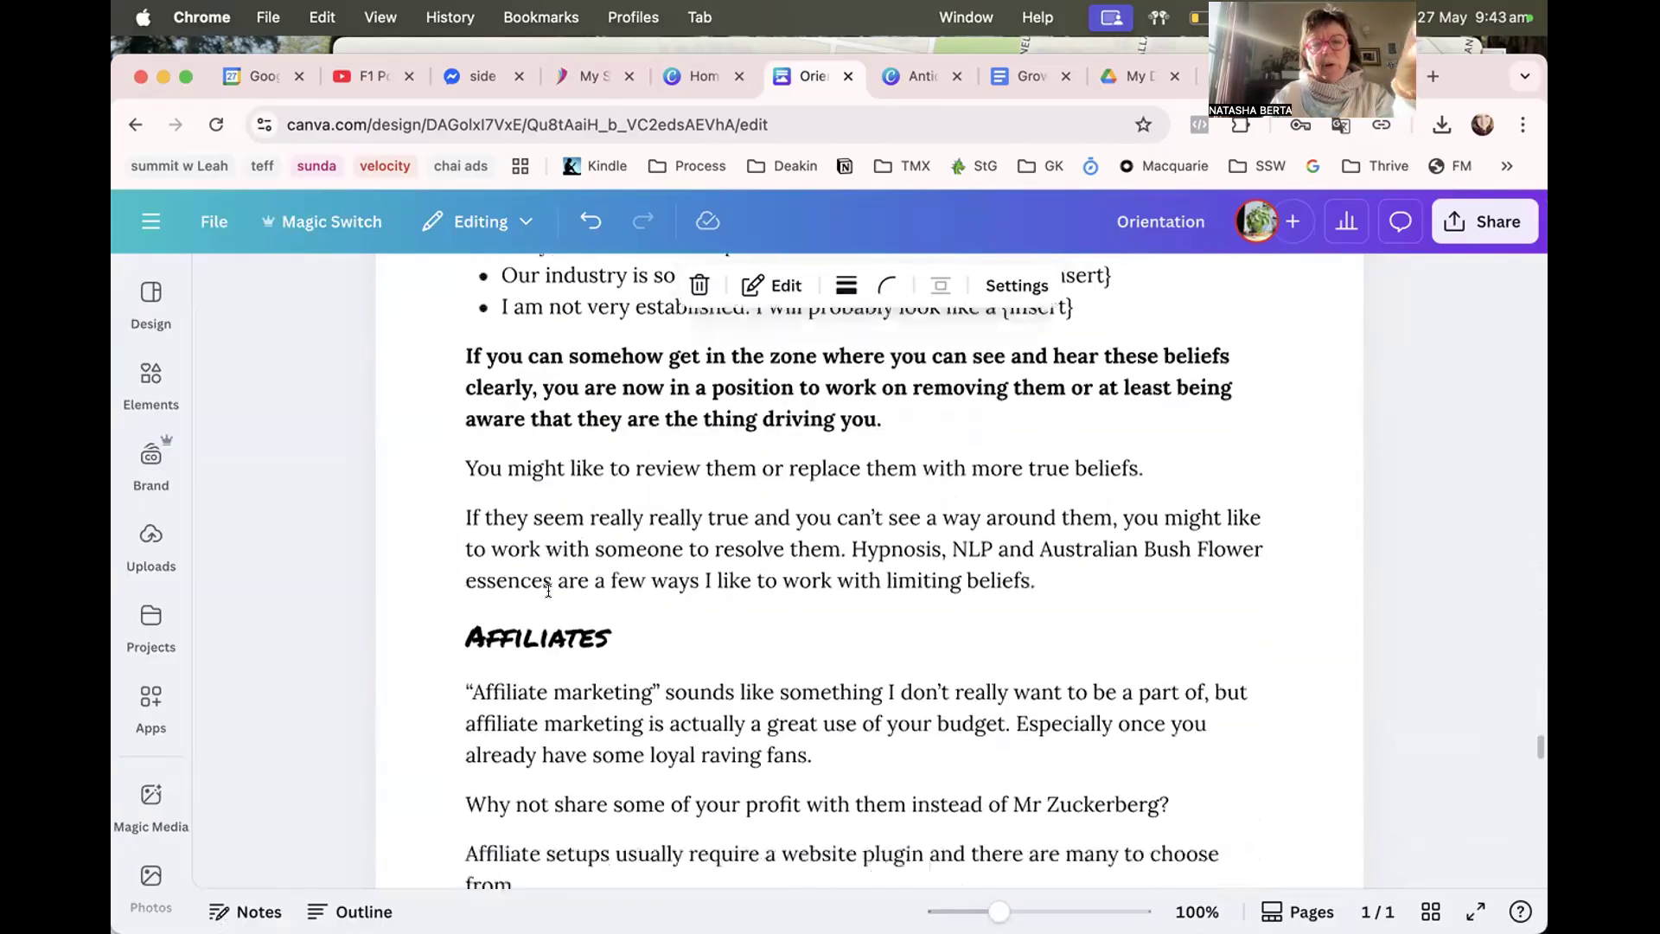
scroll(770, 541, "down", 2)
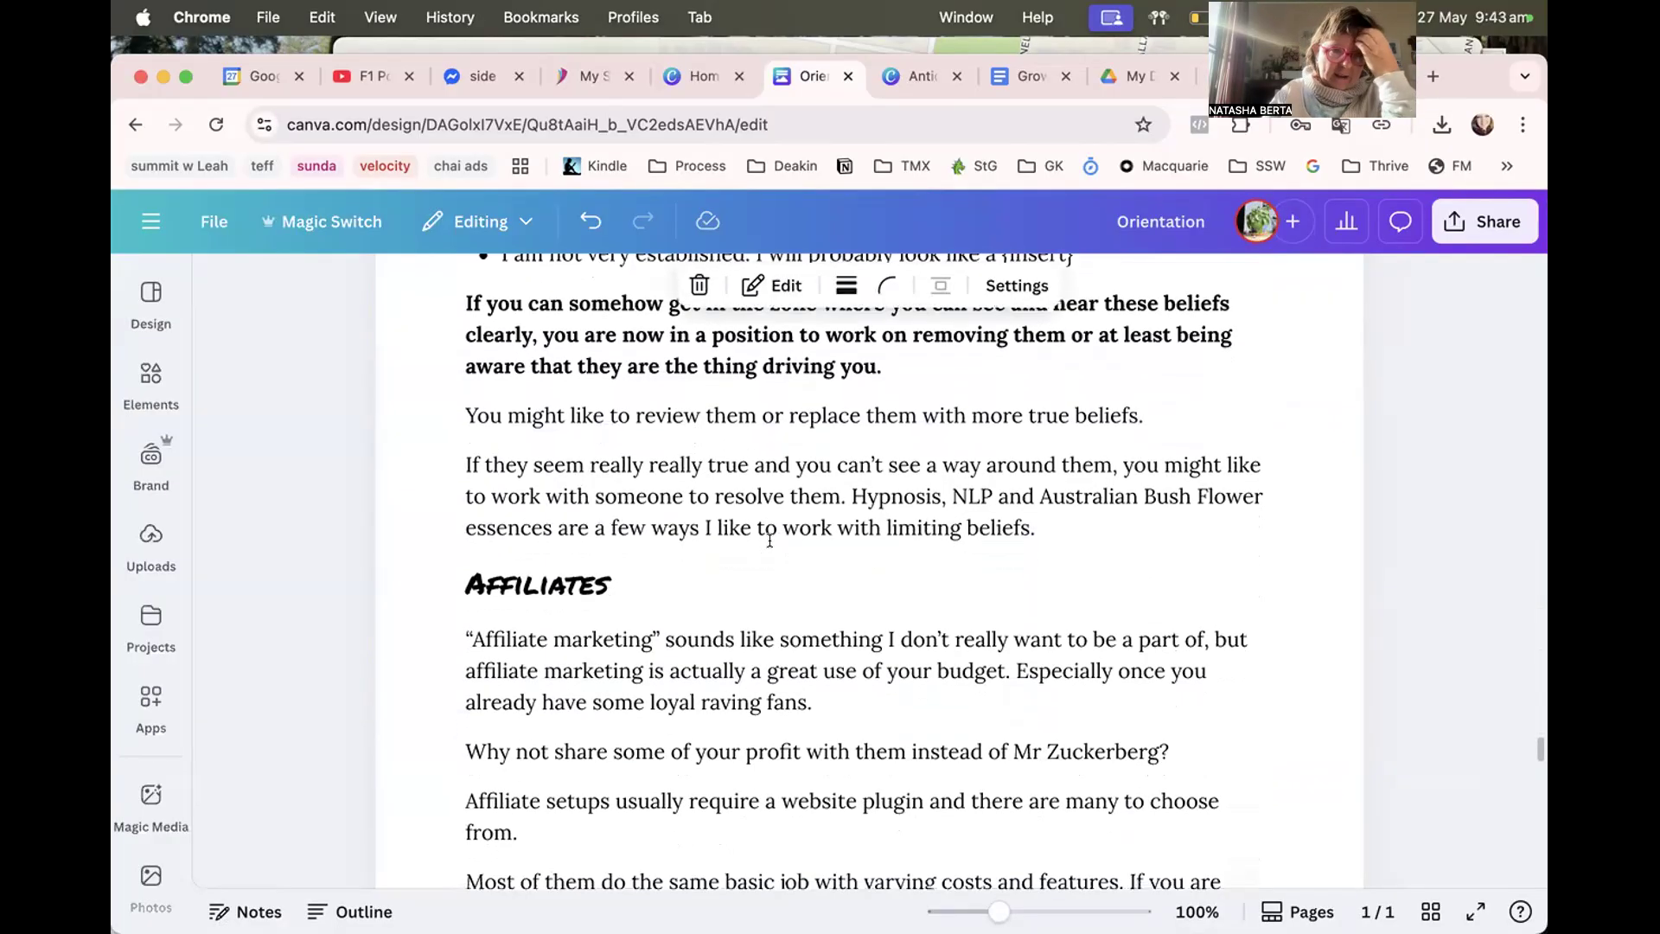
scroll(769, 541, "up", 3)
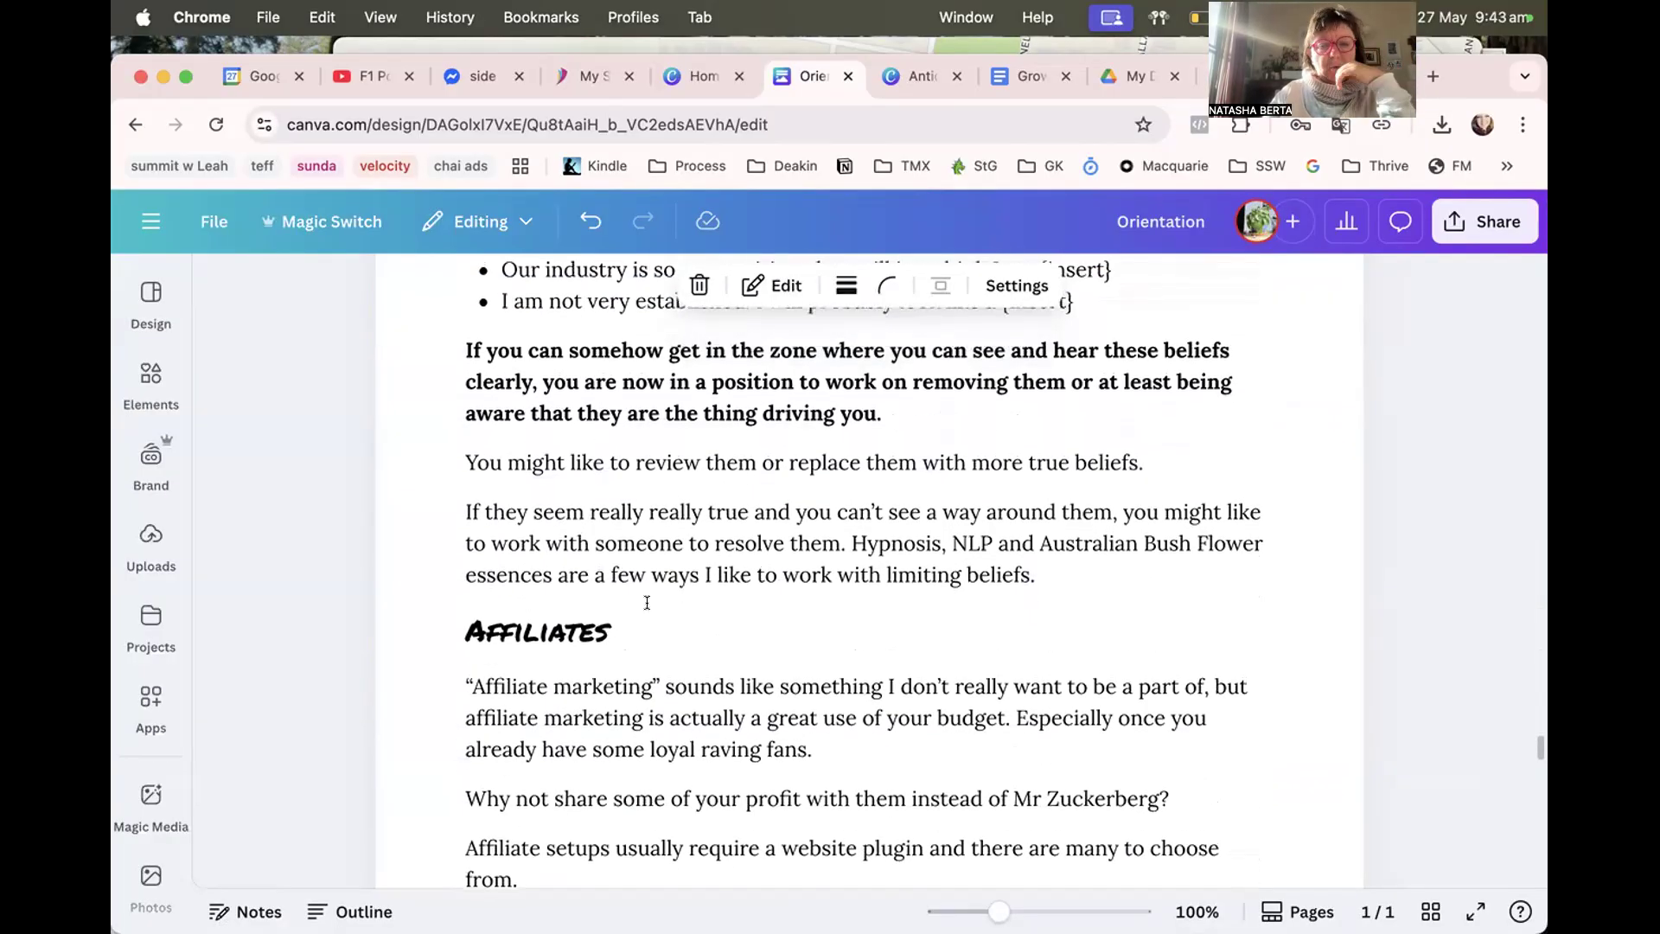
left_click(424, 636)
left_click(434, 630)
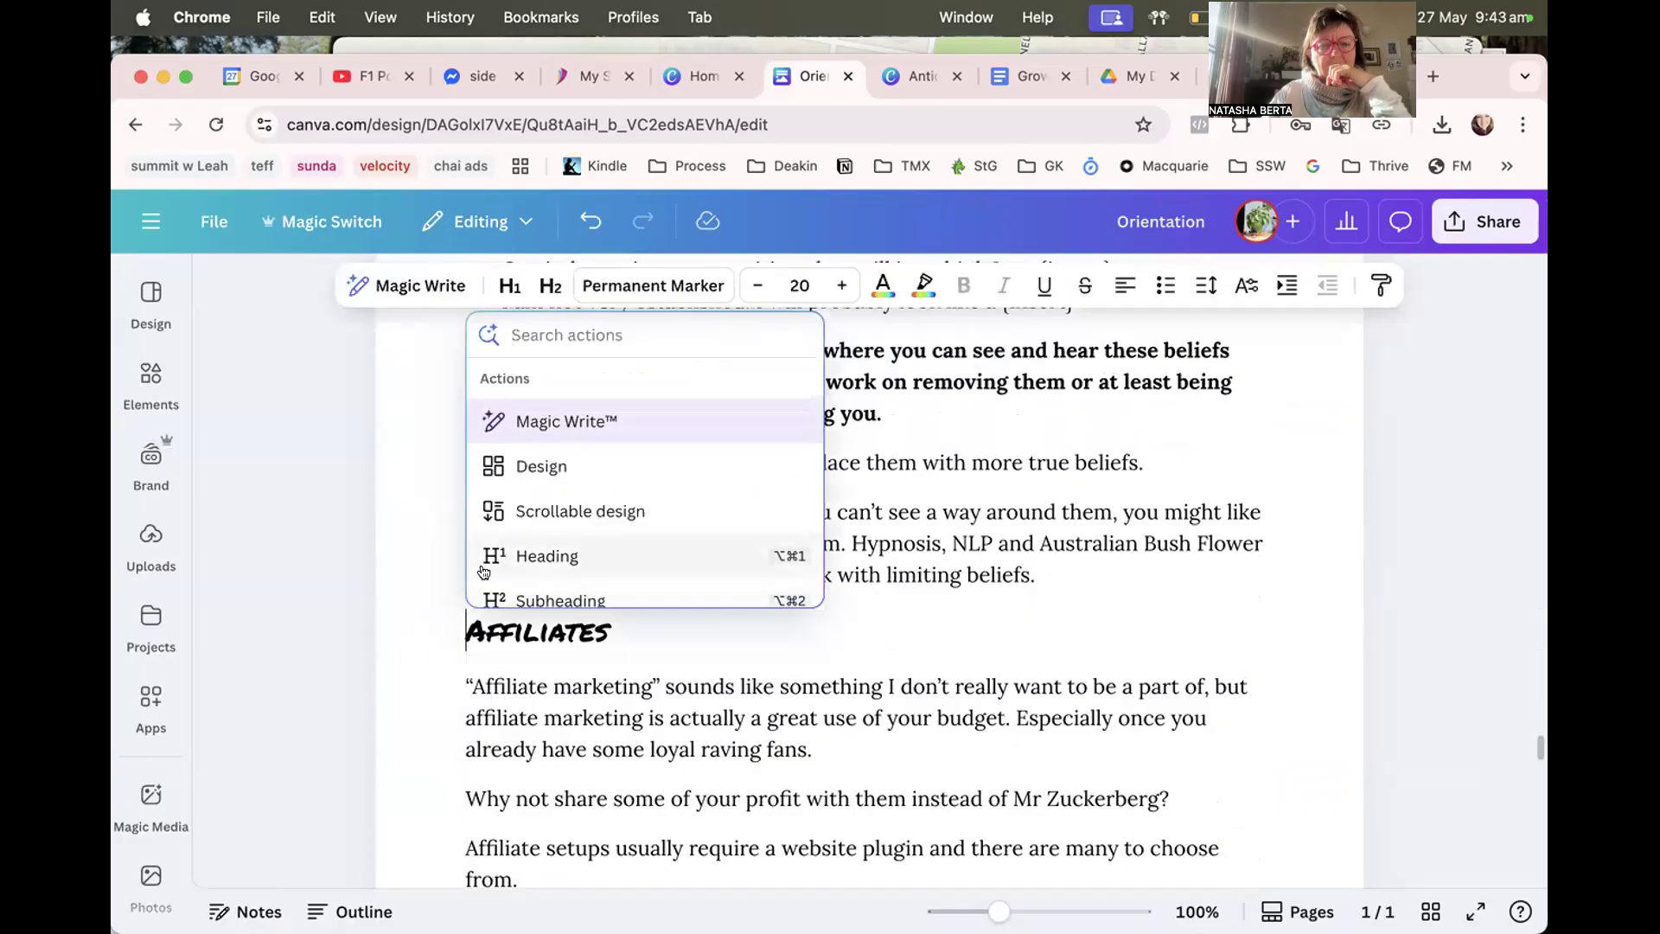
scroll(528, 554, "down", 5)
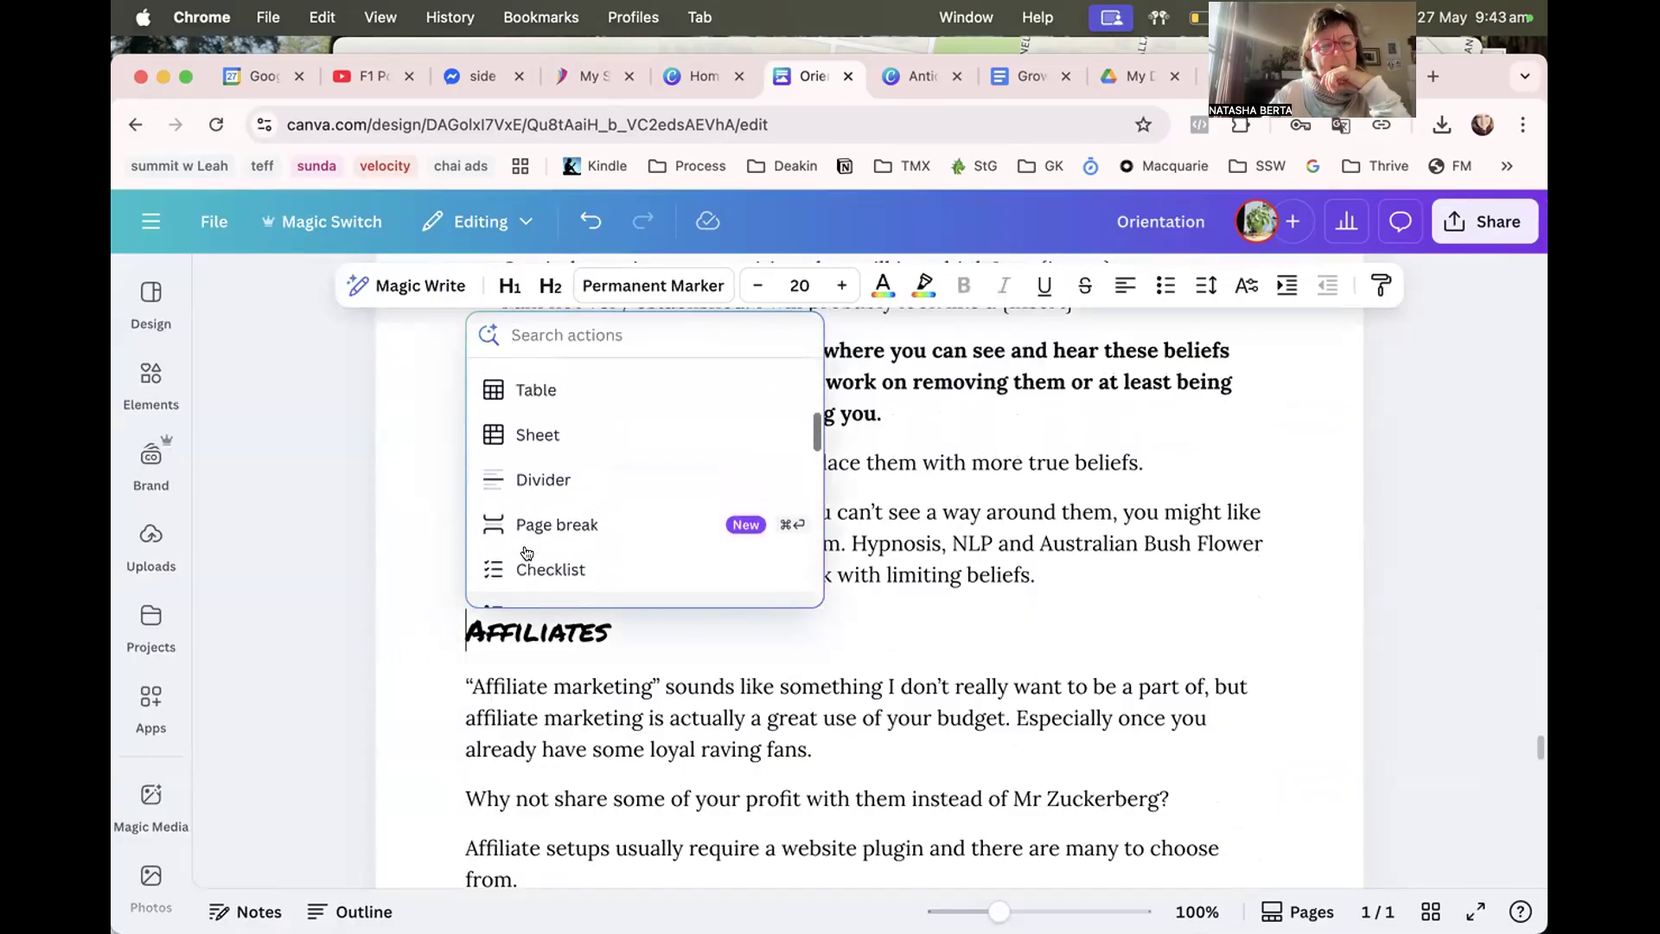
scroll(536, 510, "down", 2)
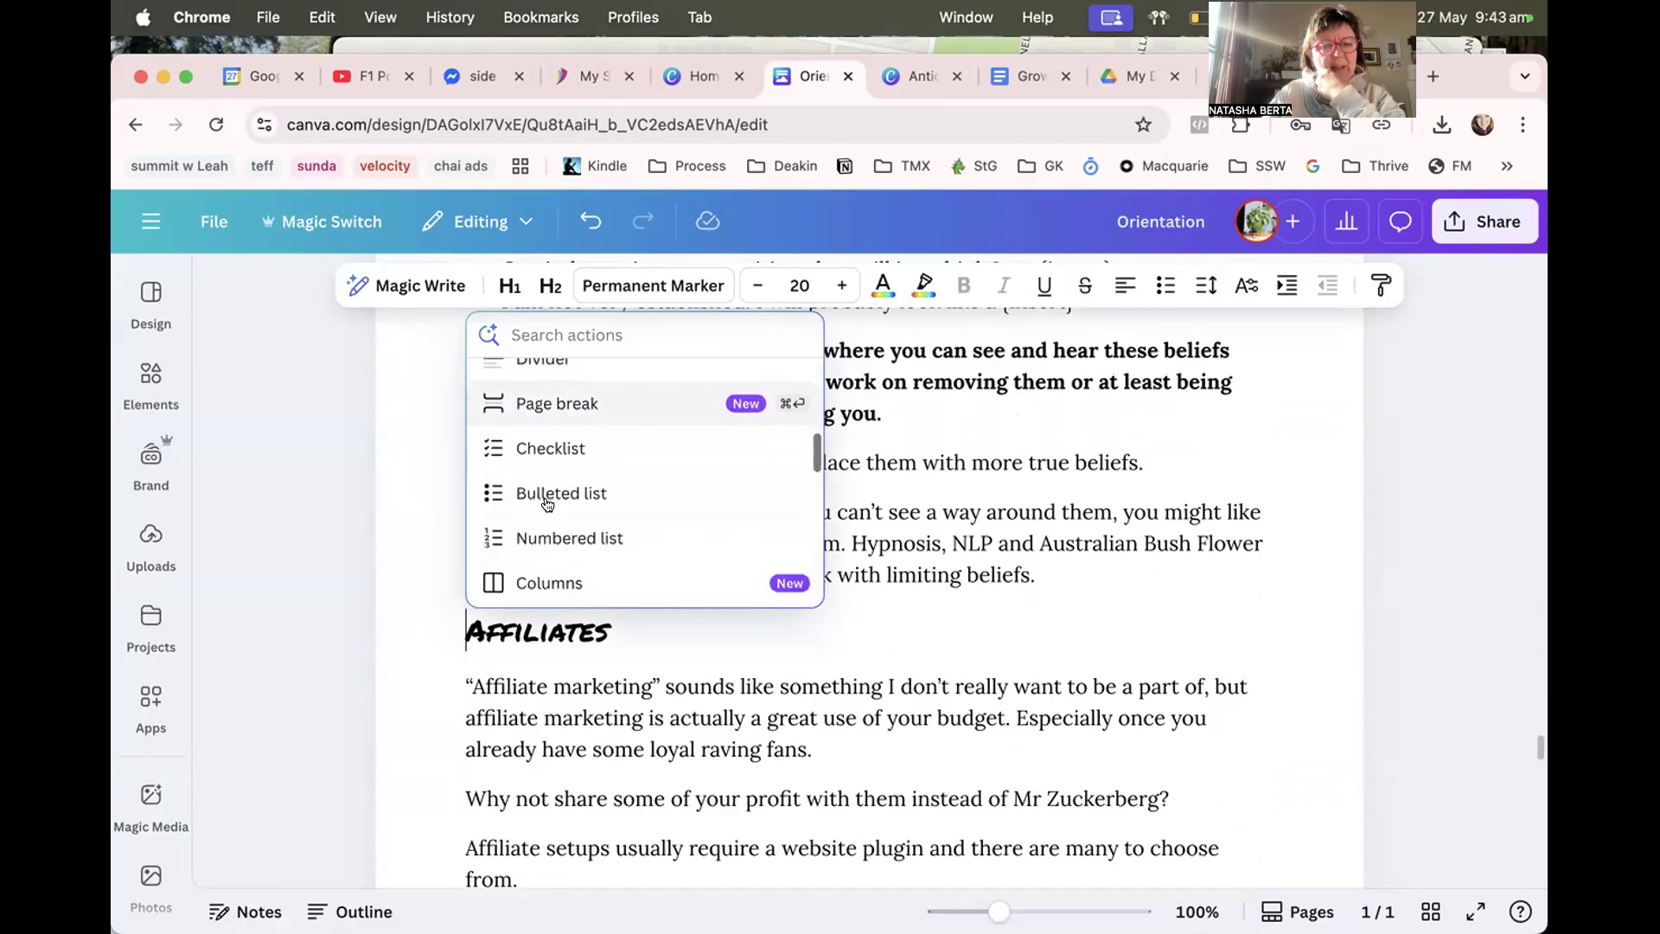
scroll(528, 476, "down", 3)
left_click(502, 537)
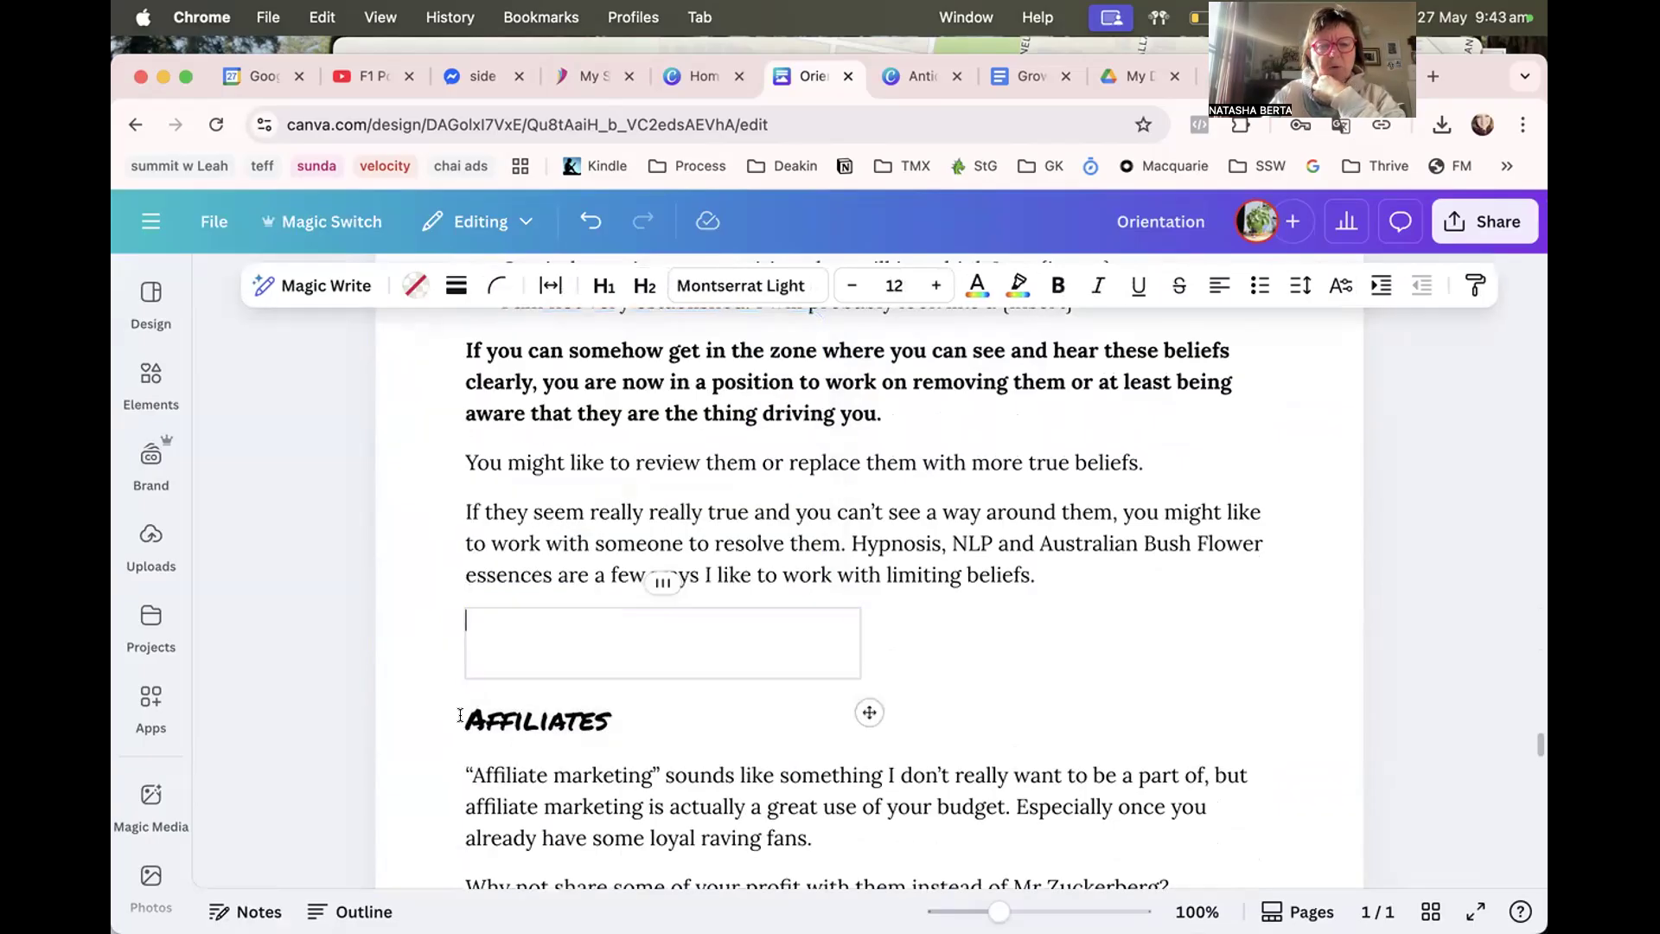
Move the heading "Affiliates" from below the columns into the first column.
left_click_drag(460, 715, 568, 714)
key("BackSpace")
left_click(567, 635)
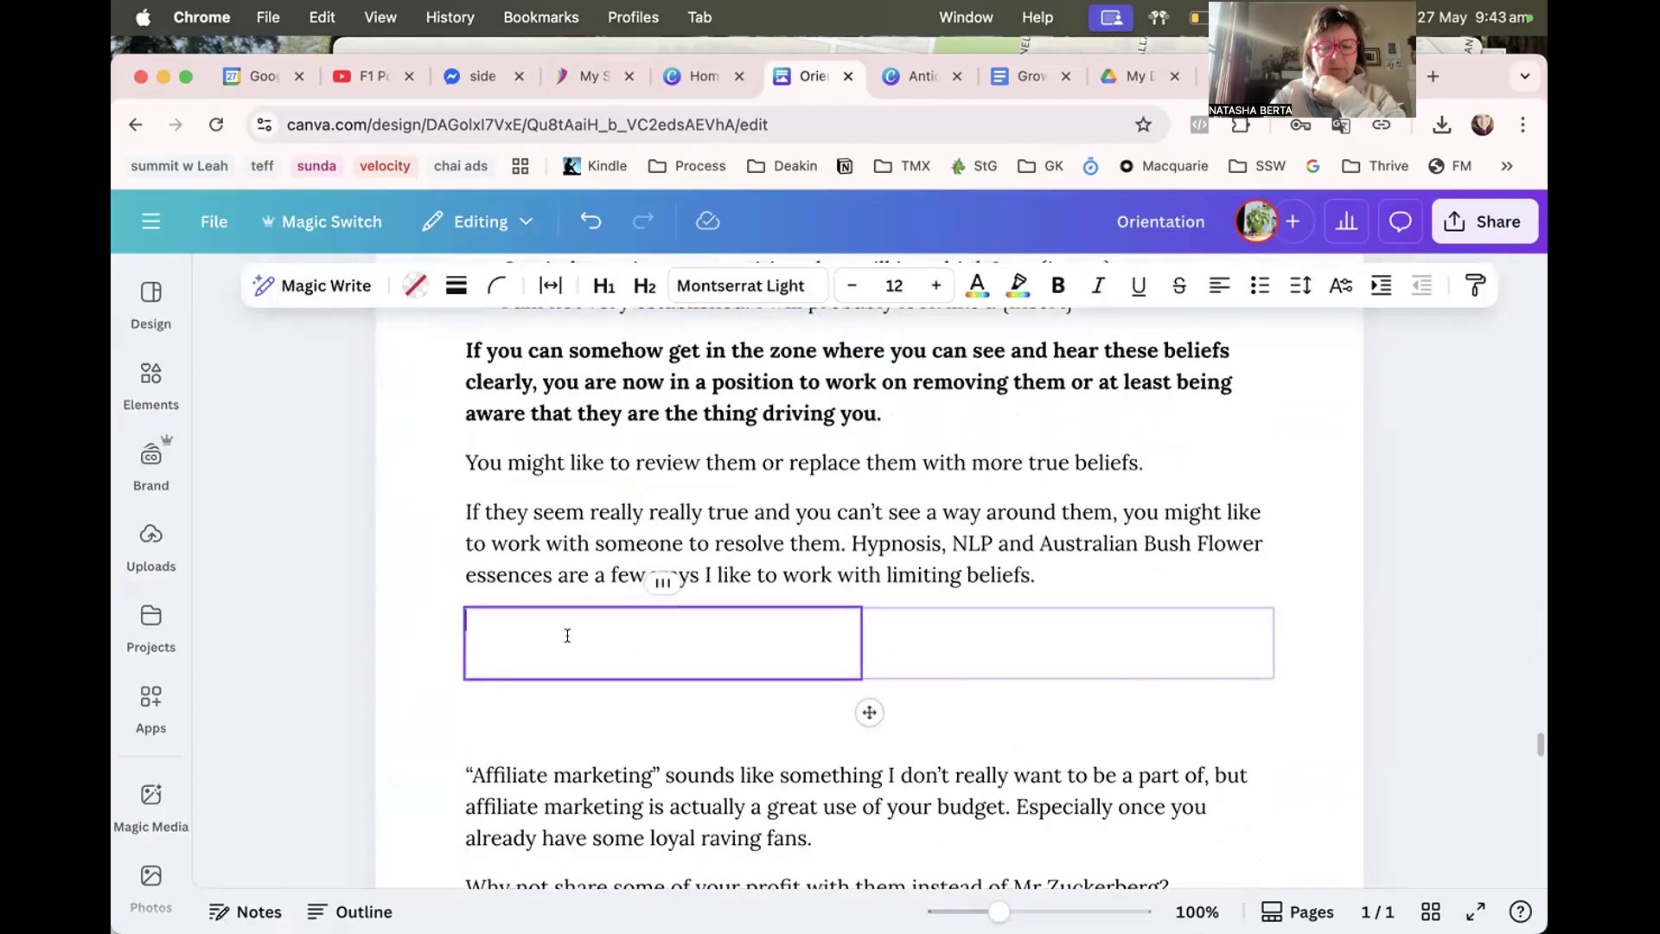
type("Affiliates")
Copy the three paragraphs from "Affiliate marketing" to "many to choose from." into the first column below the "Affiliates" heading.
scroll(461, 766, "down", 3)
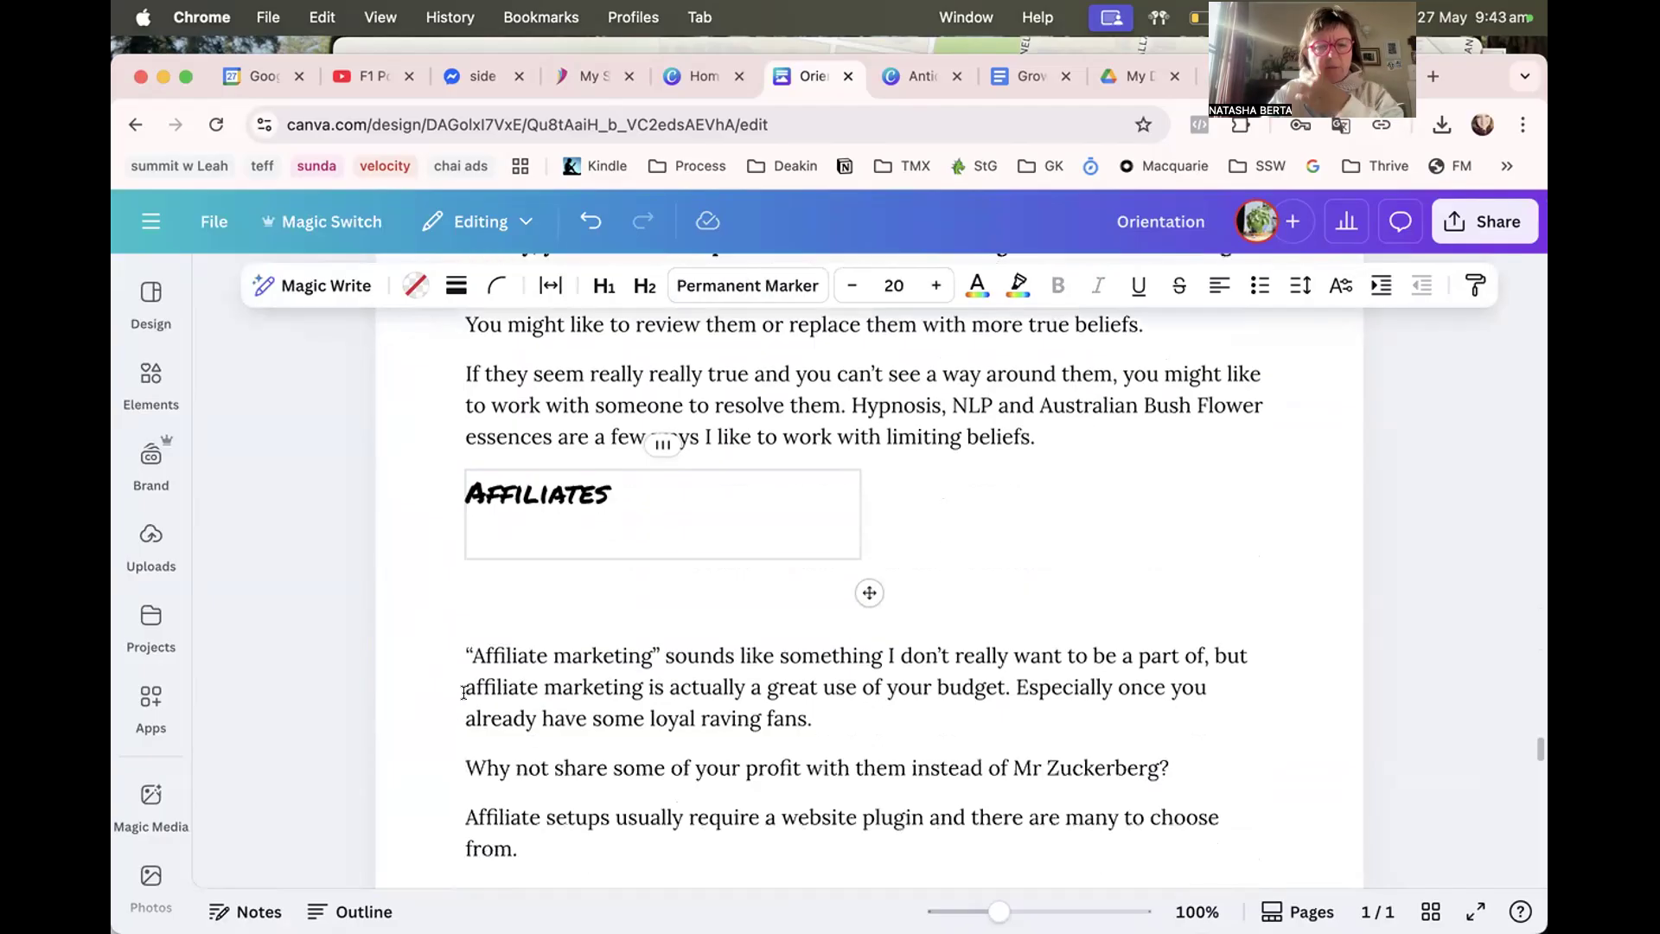
left_click_drag(465, 647, 521, 478)
key("cmd+c")
scroll(534, 834, "down", 5)
scroll(865, 570, "up", 3)
scroll(493, 575, "up", 2)
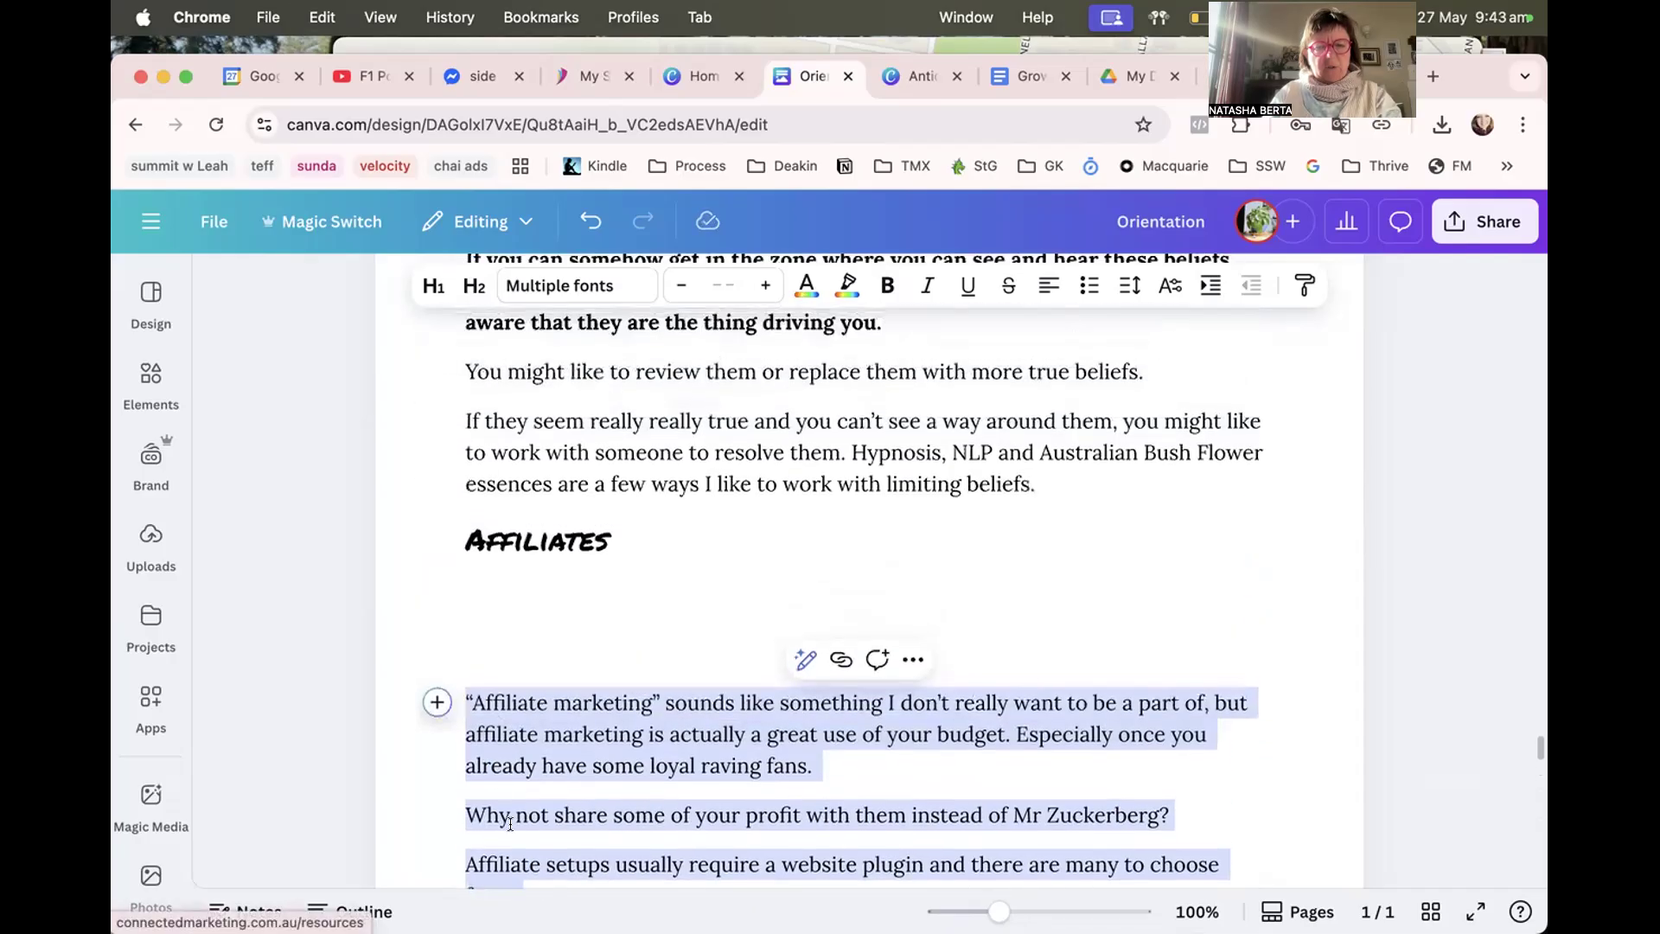
left_click(493, 575)
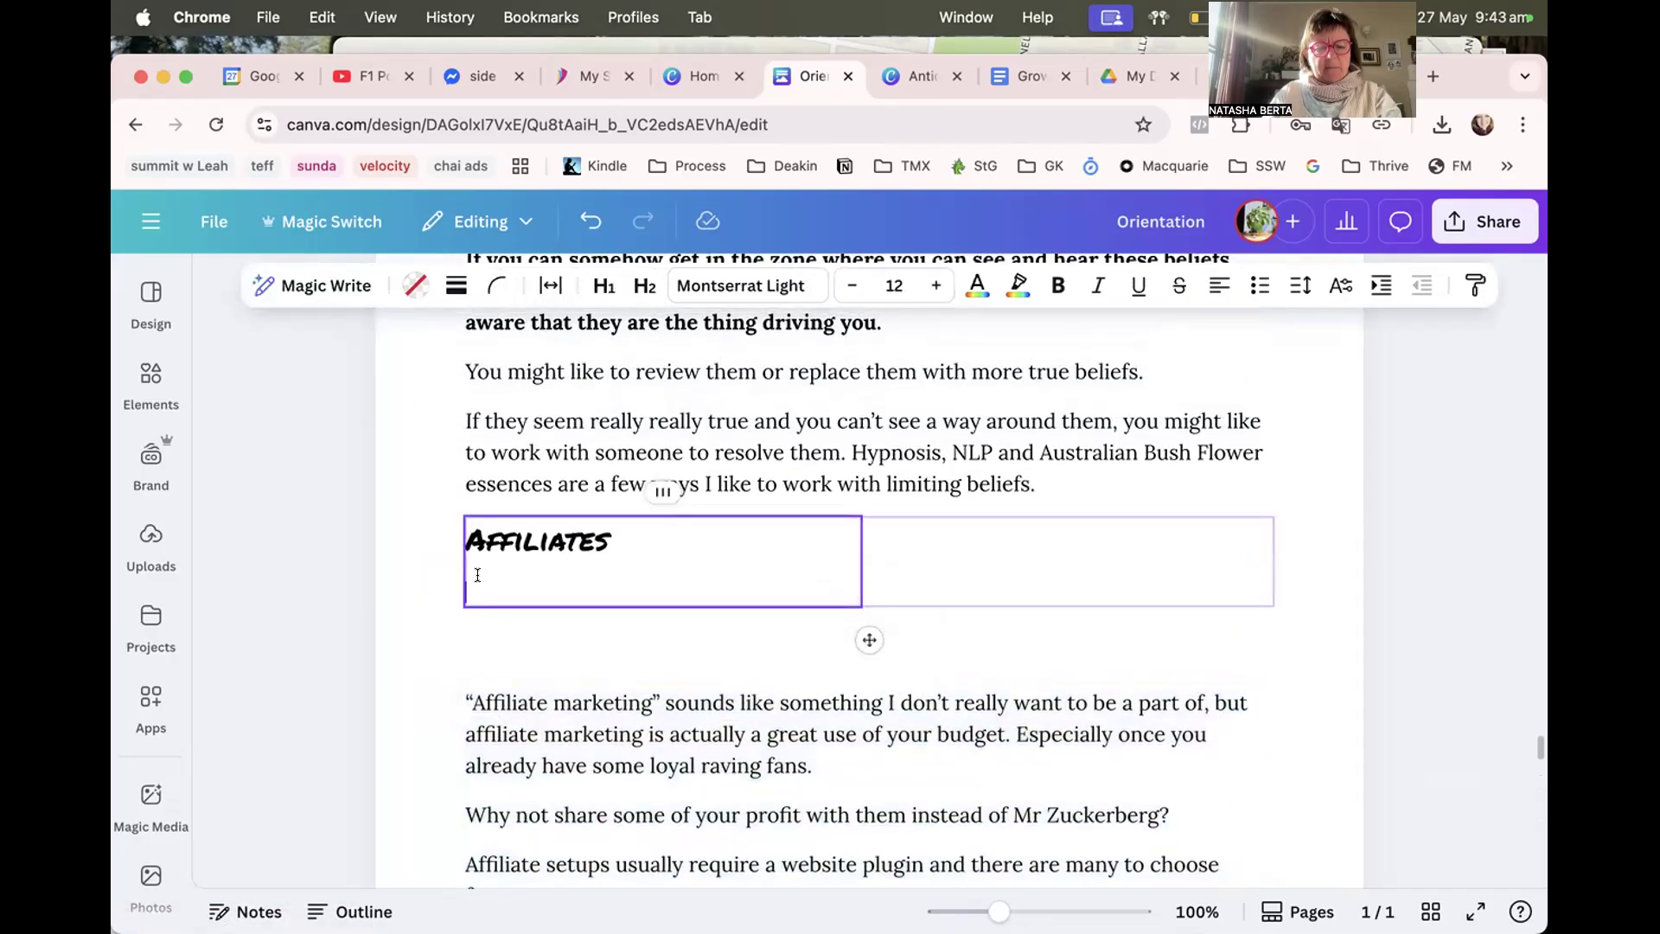
key("cmd+v")
Copy the first column's whole content, heading and paragraphs, into the empty second column.
scroll(602, 606, "up", 6)
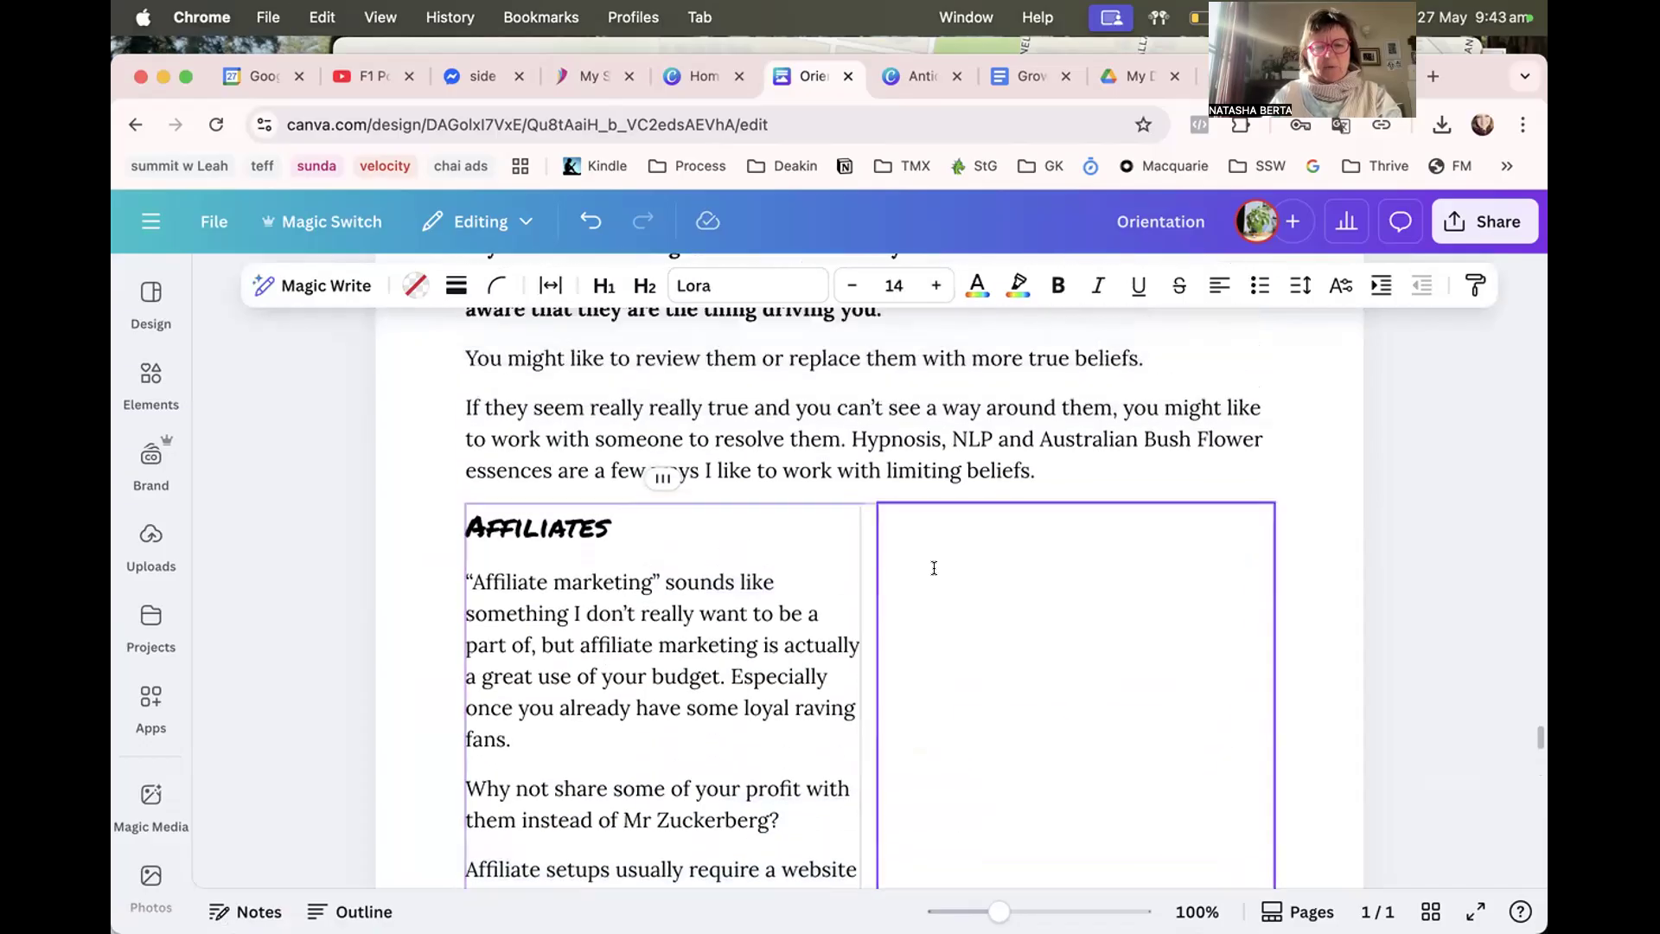
scroll(891, 618, "down", 20)
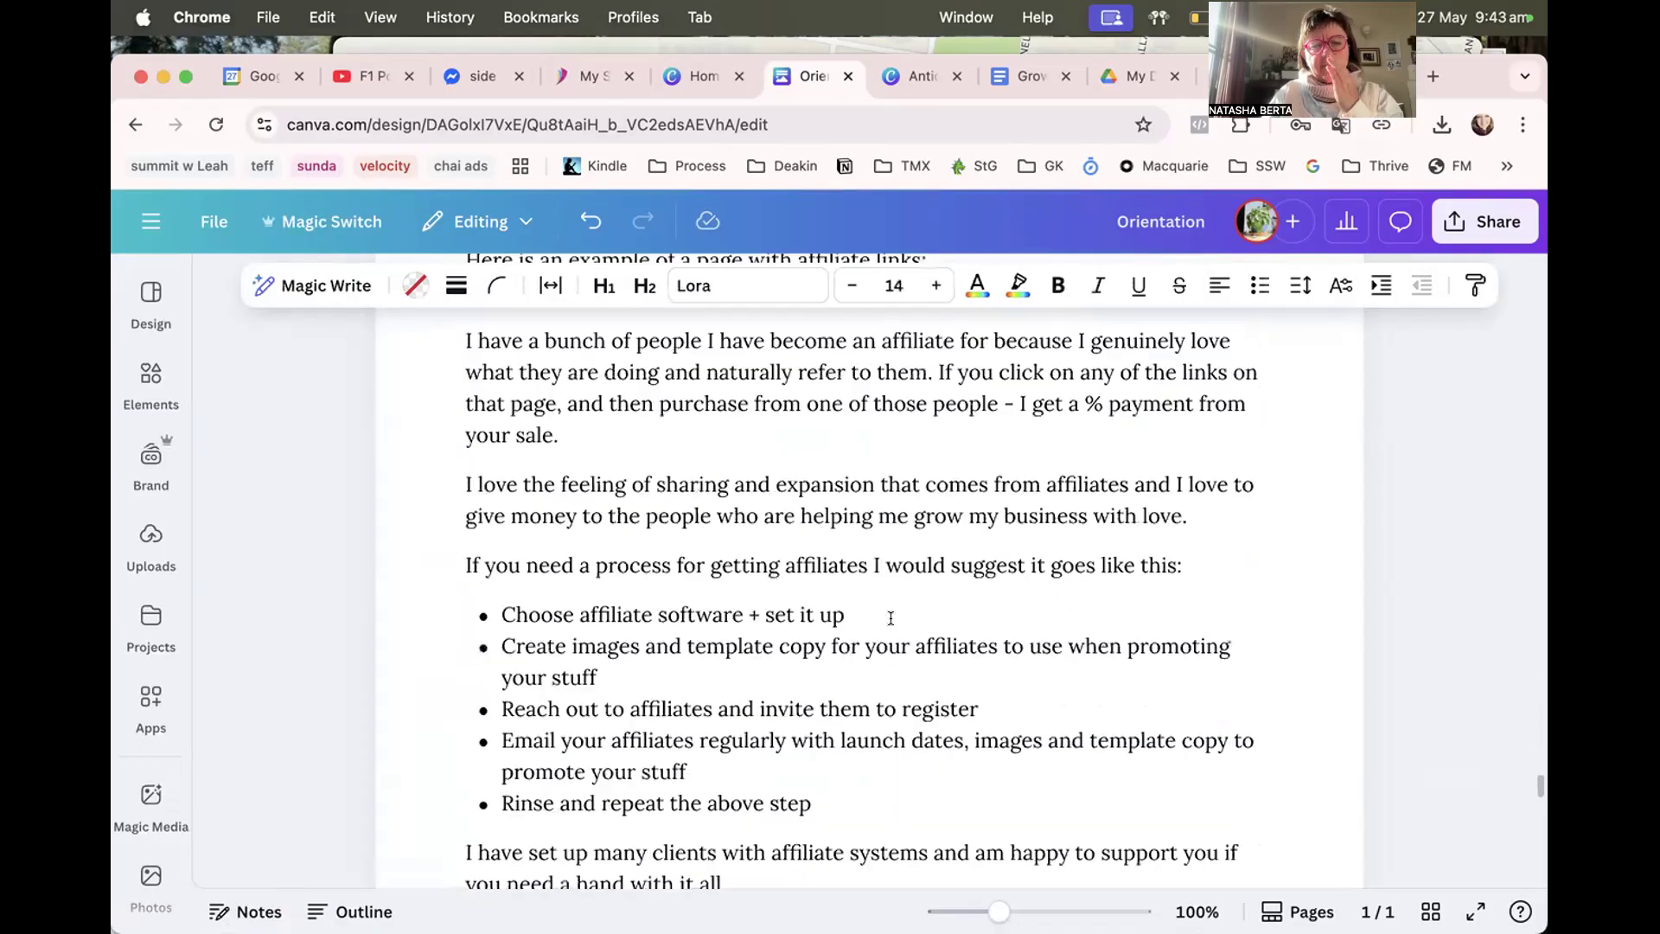
scroll(891, 617, "down", 5)
scroll(891, 617, "up", 20)
scroll(891, 618, "up", 8)
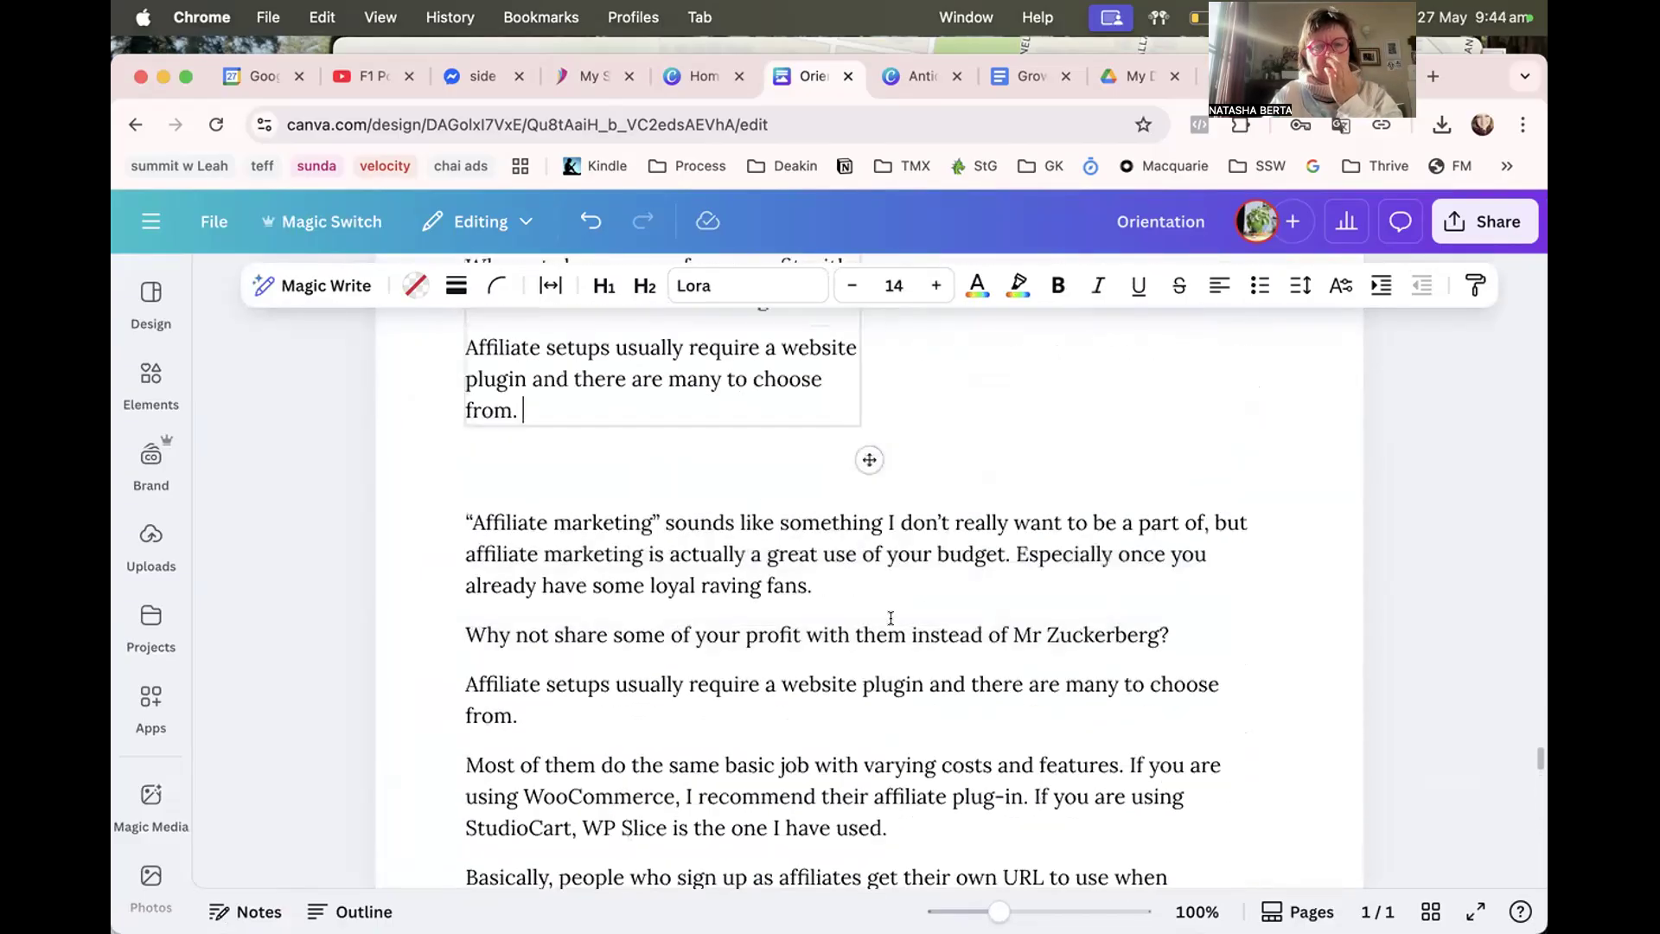
scroll(891, 617, "down", 4)
scroll(891, 618, "down", 2)
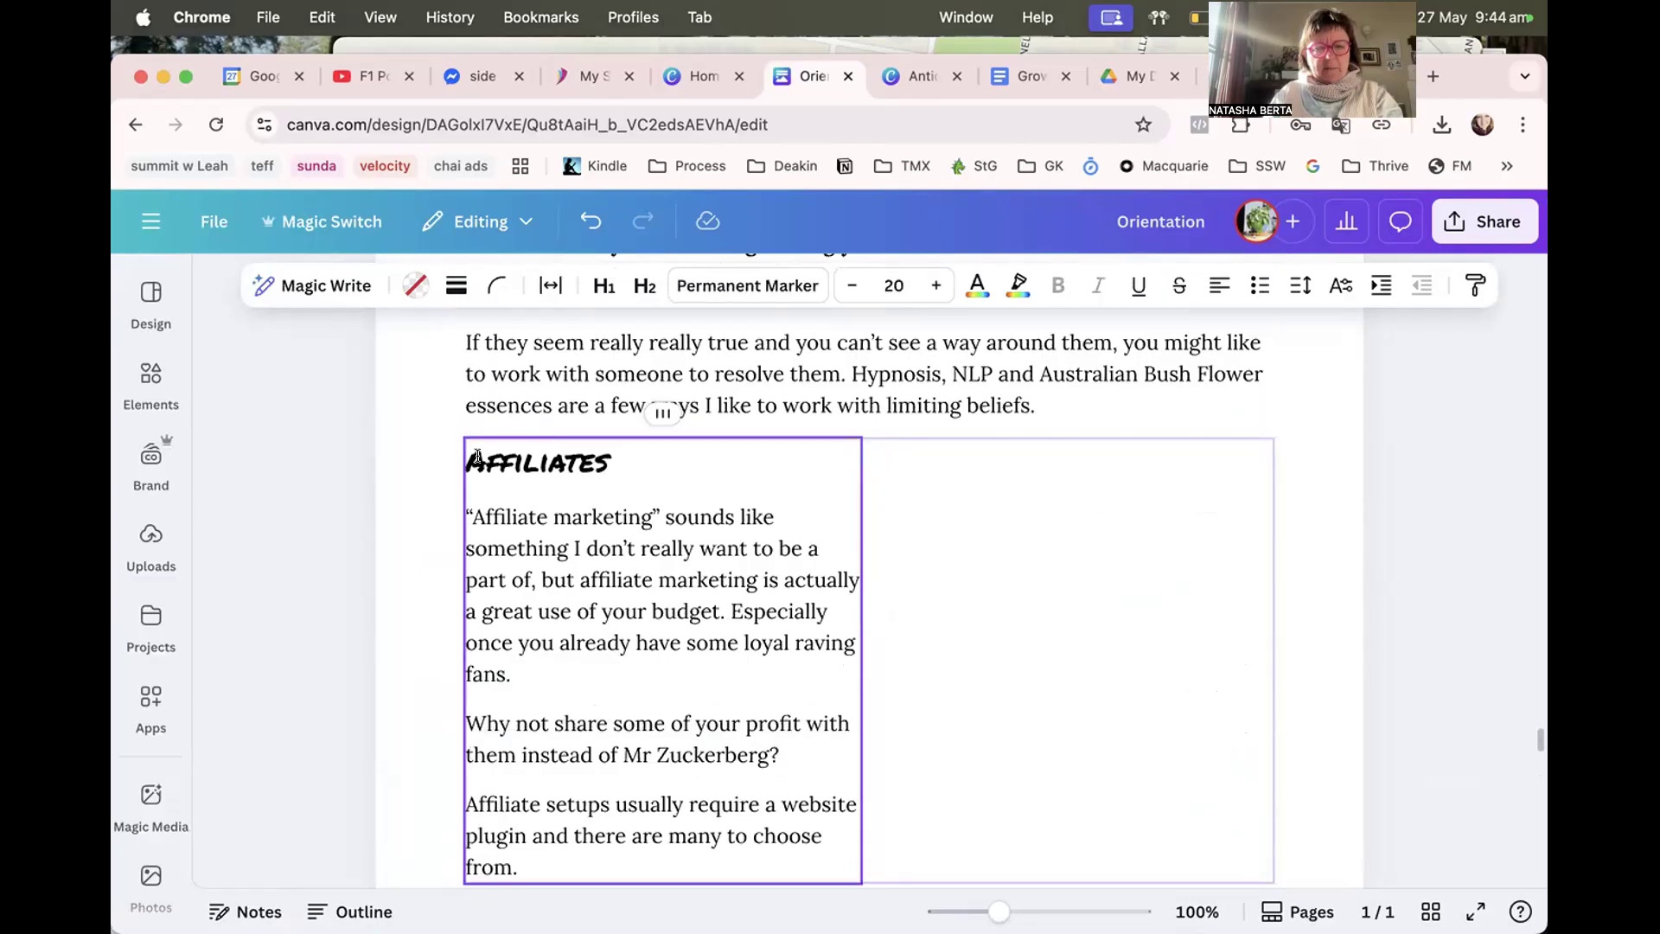
key("super+a")
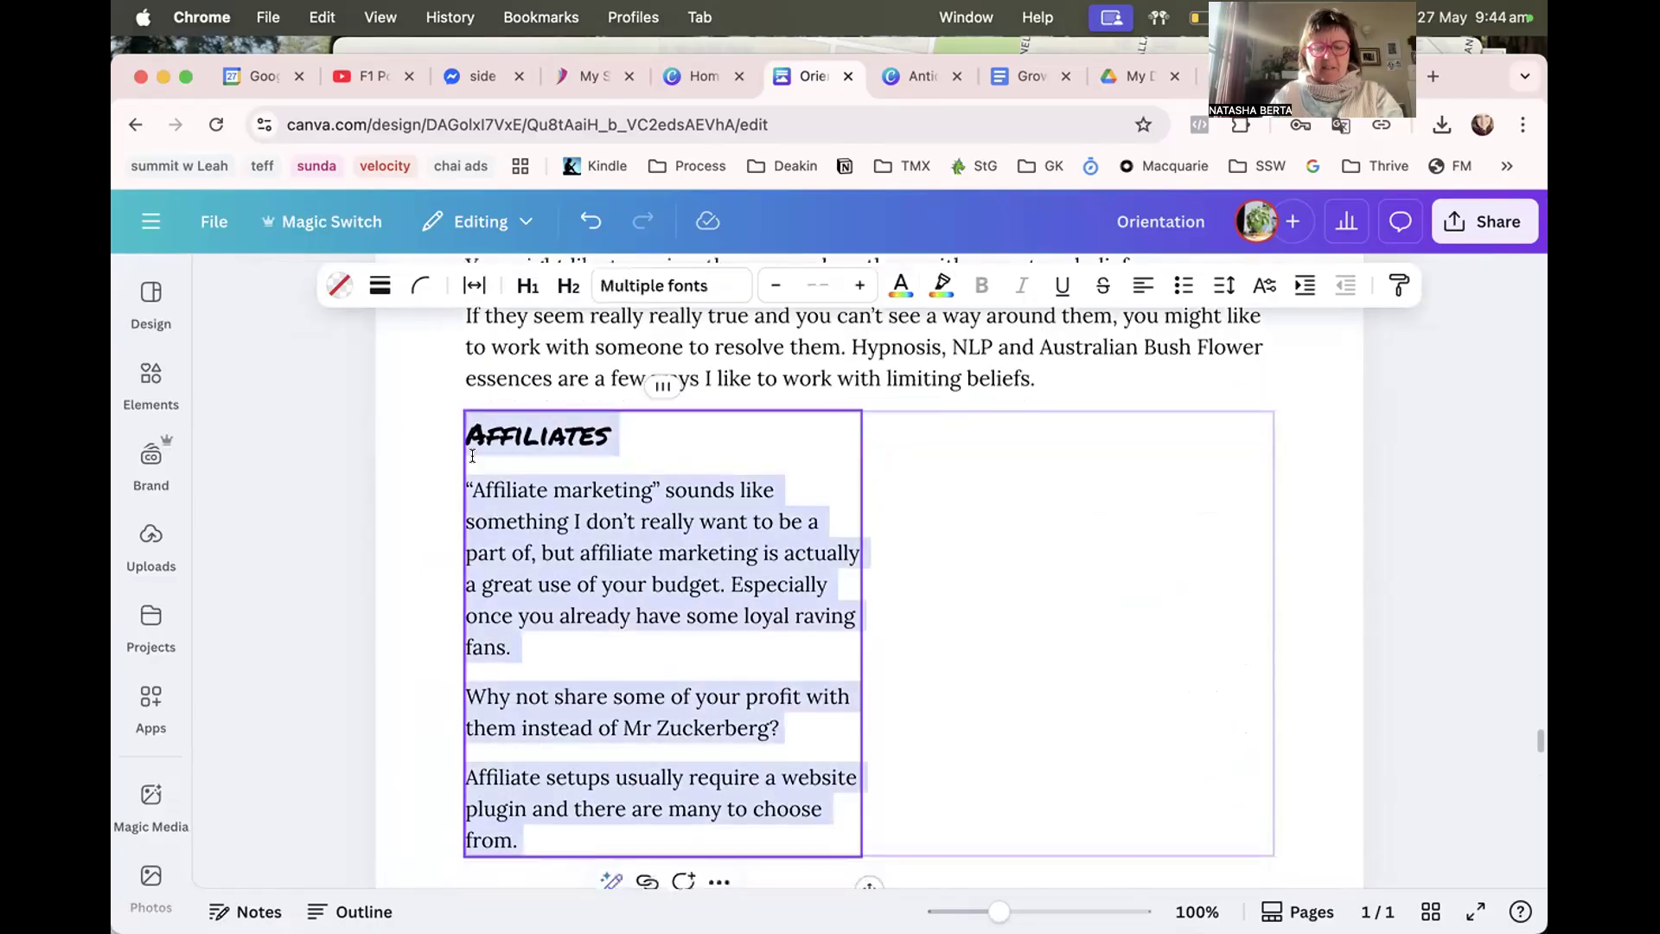
key("super+c")
left_click(891, 429)
key("super+v")
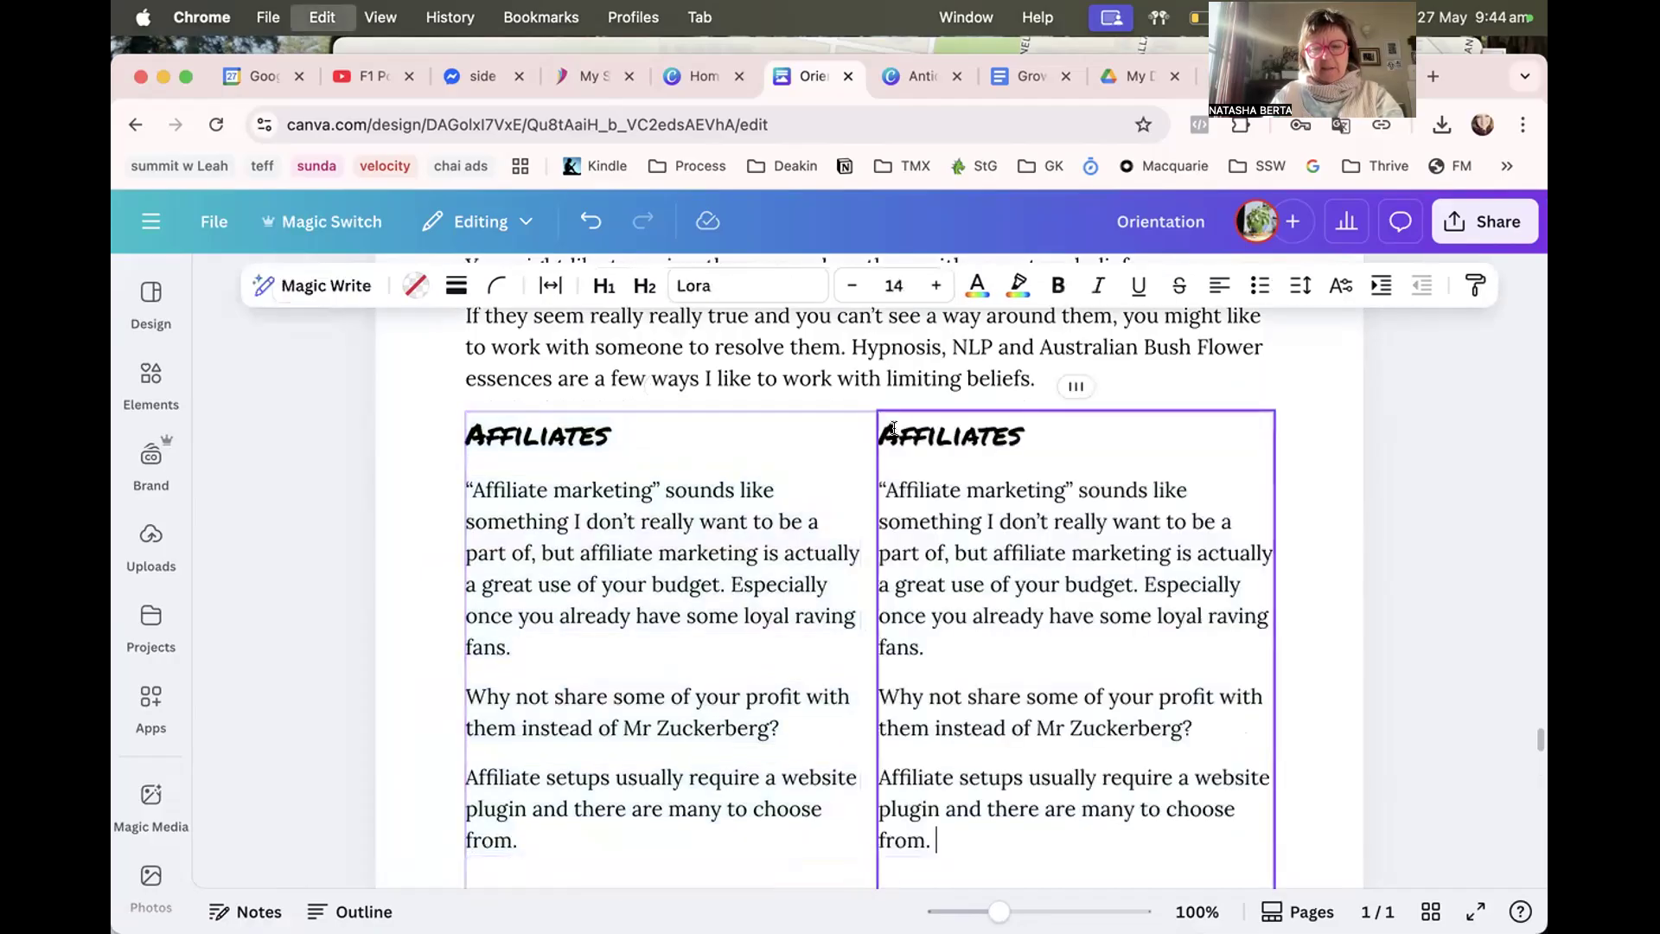
left_click(1343, 556)
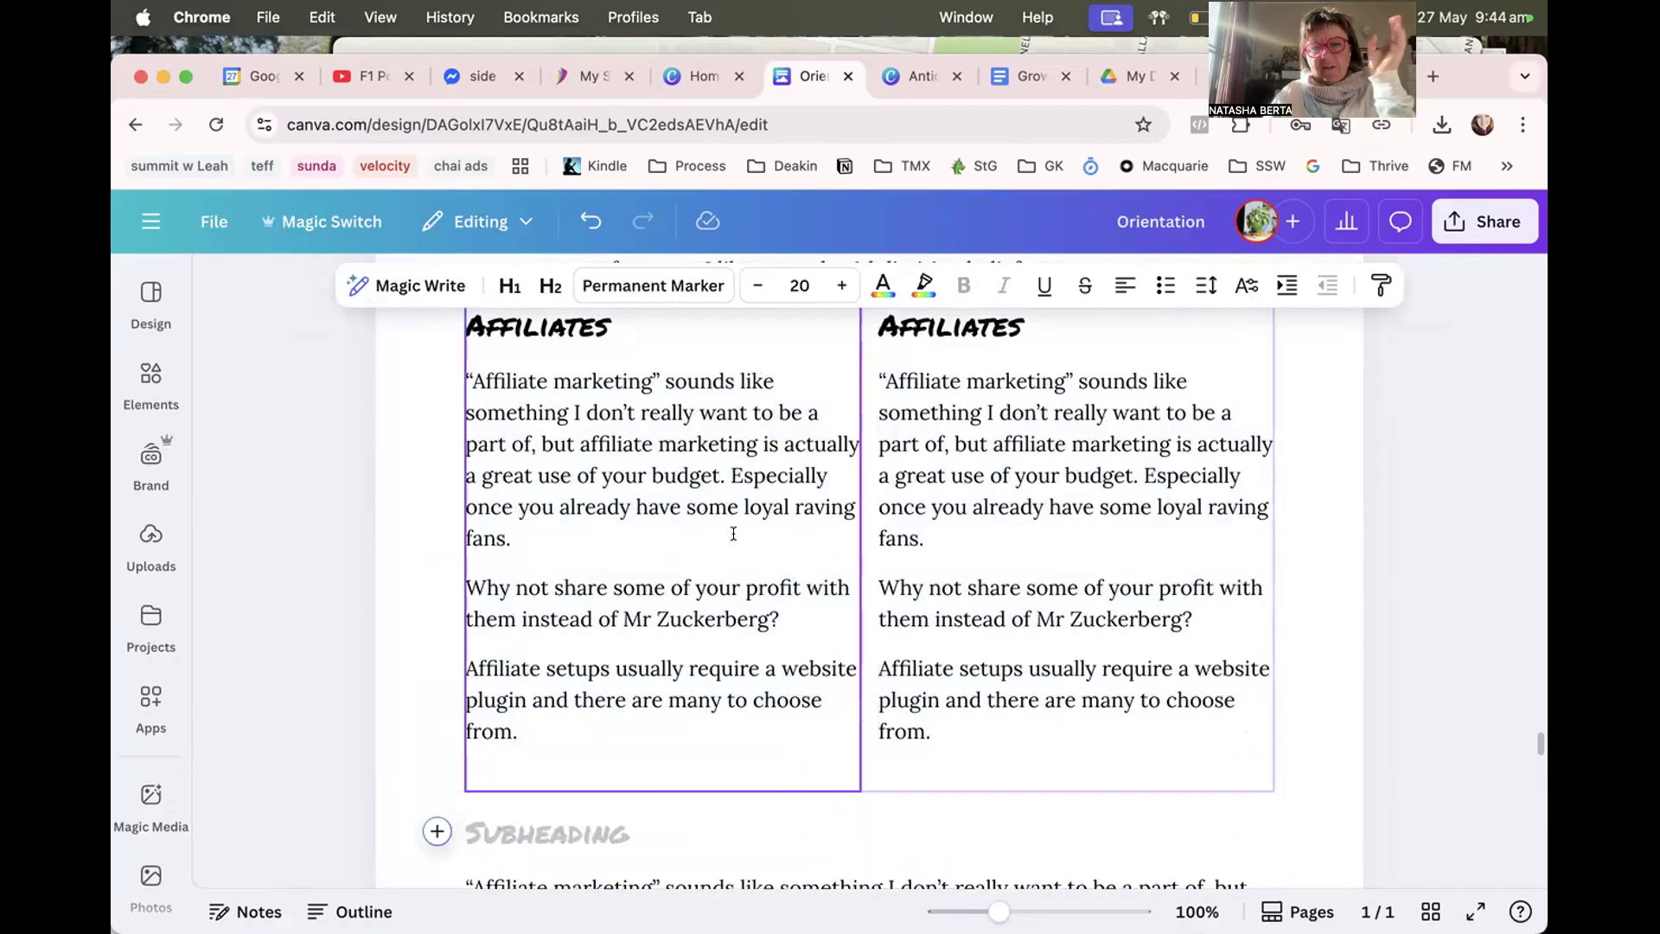
Give the first "Affiliates" column a solid border with a stroke weight of 5.
scroll(385, 605, "up", 2)
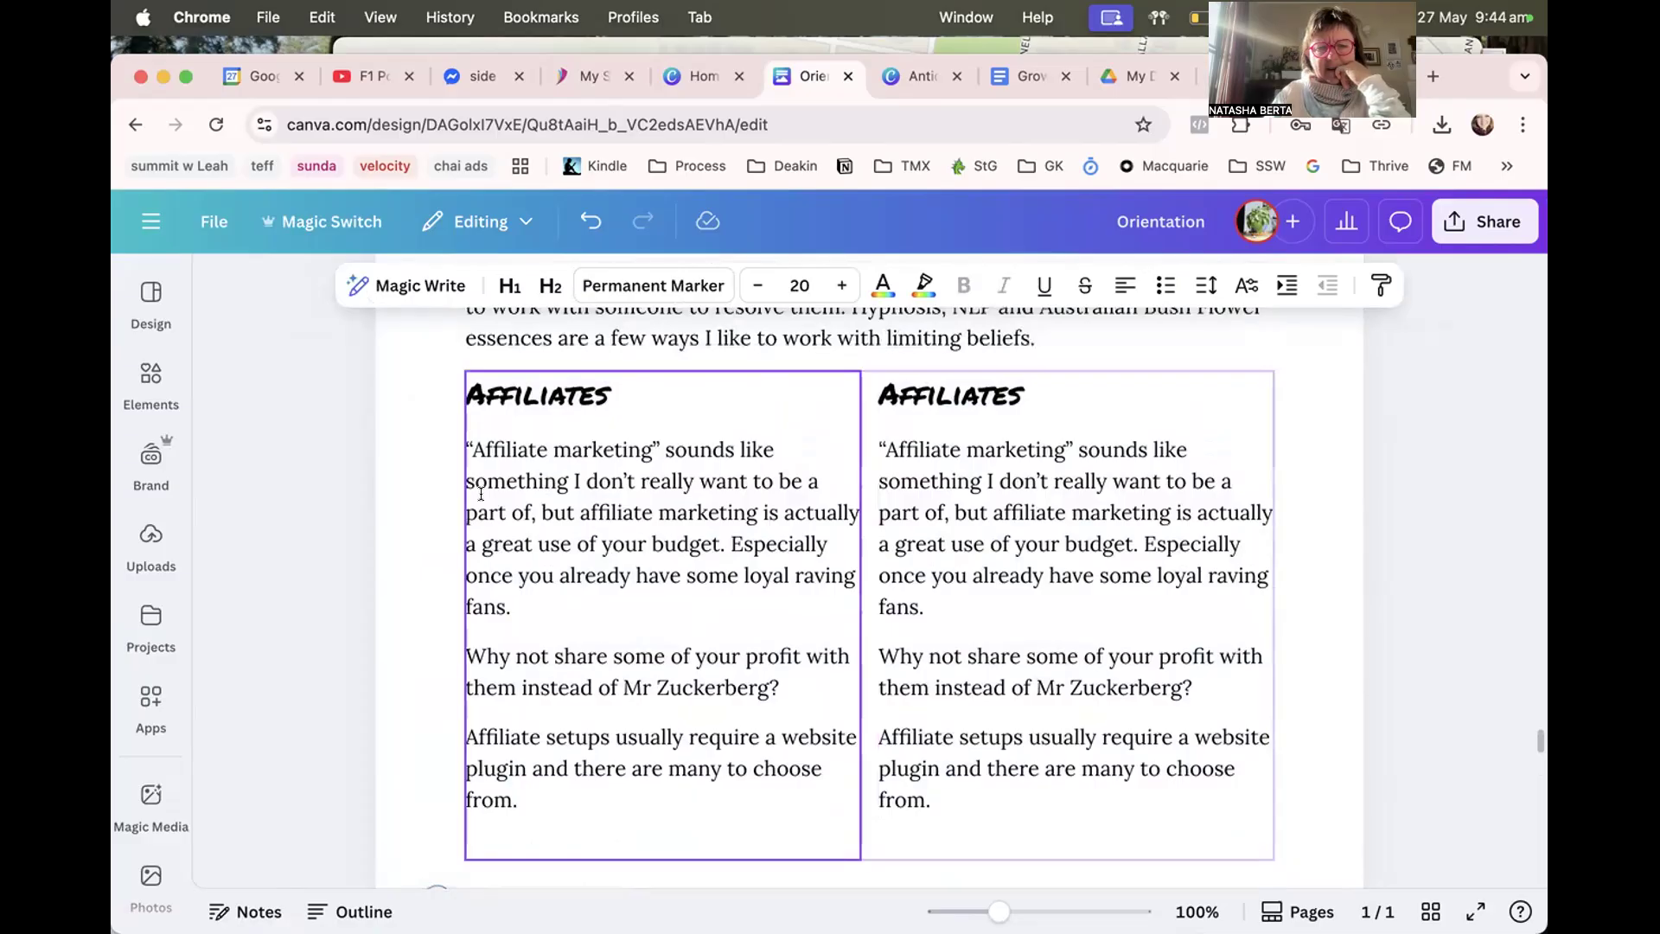
left_click(465, 427)
left_click(451, 284)
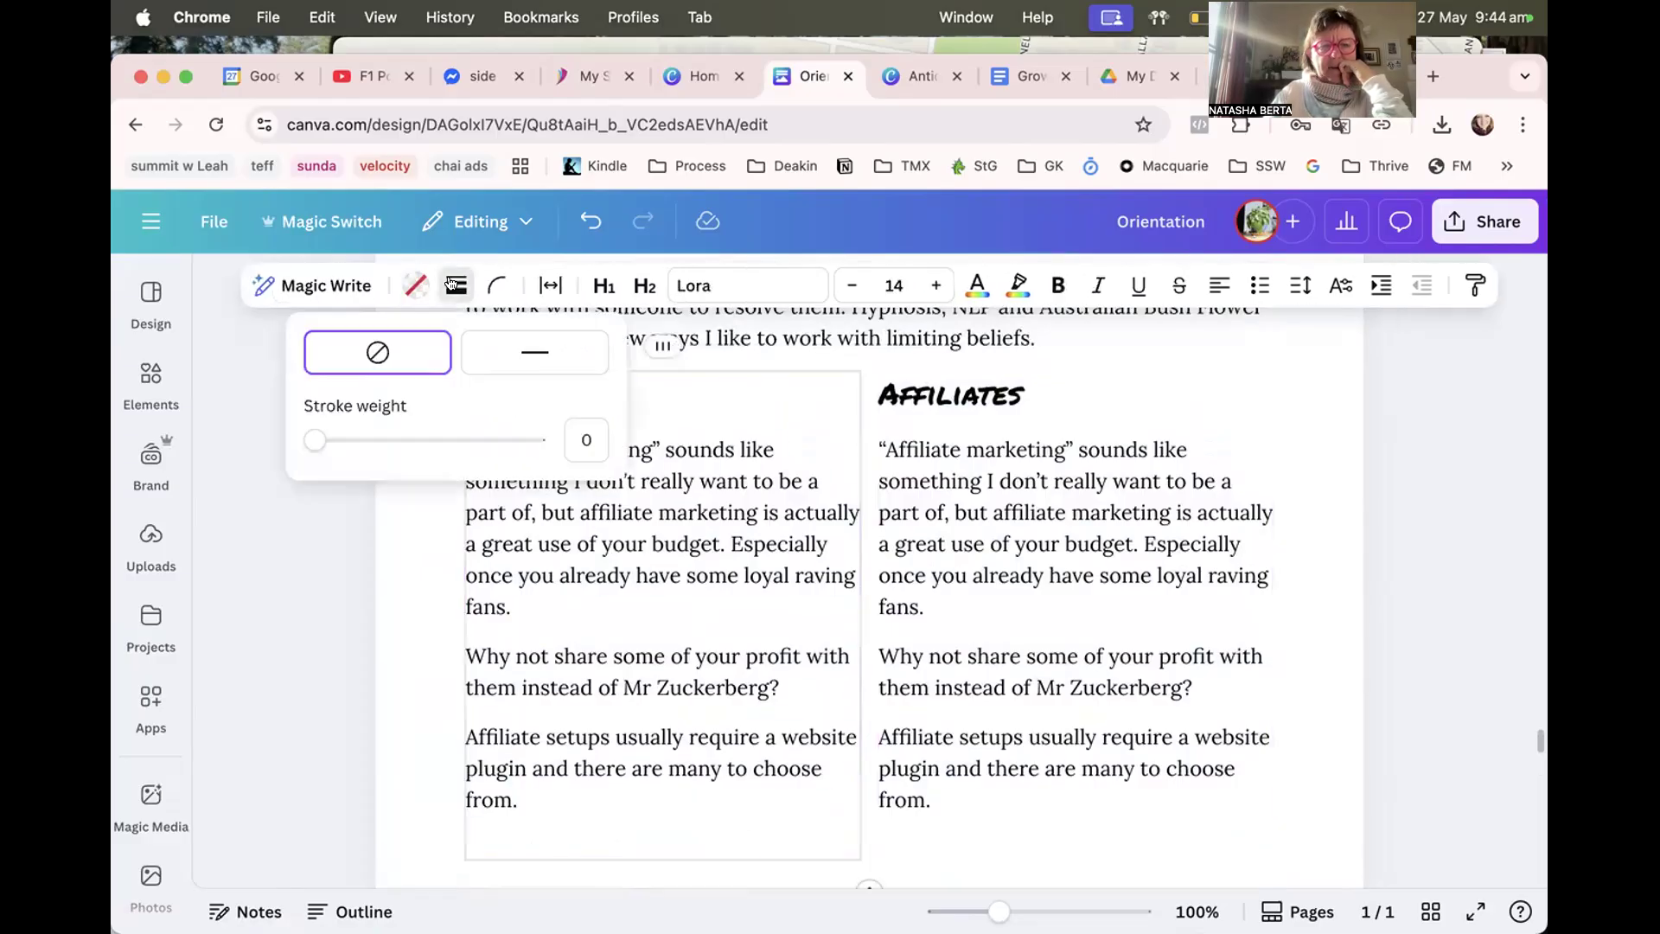
left_click_drag(309, 443, 320, 444)
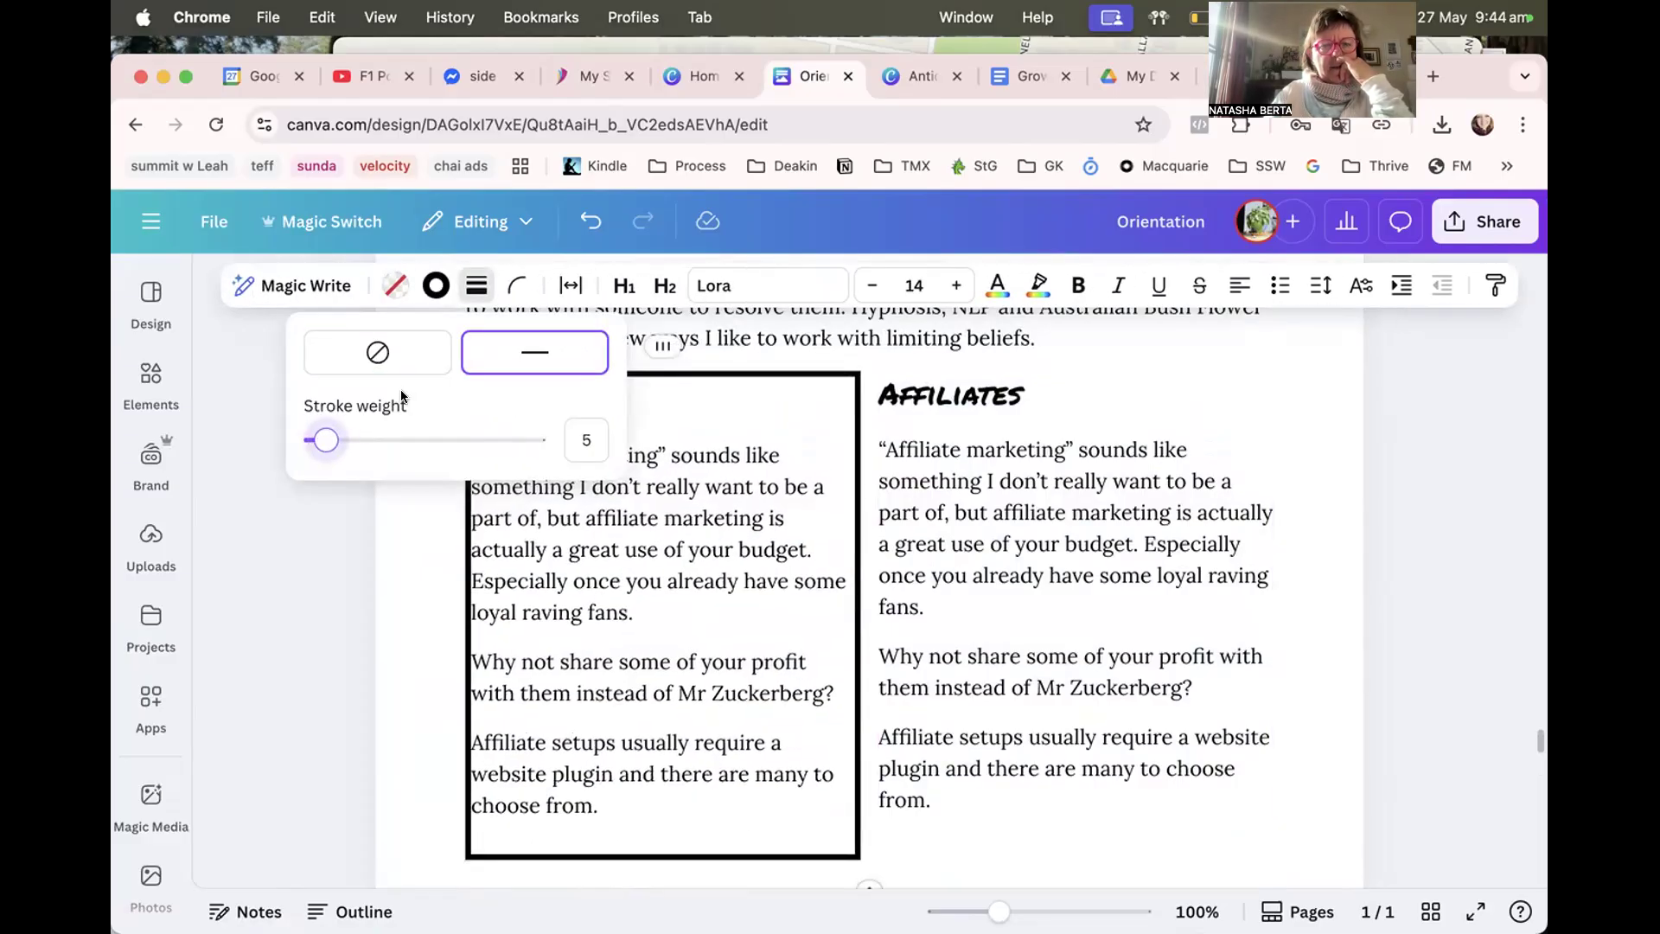
Increase the inner spacing of the bordered first column so its text sits clear of the border.
left_click(570, 286)
left_click_drag(438, 377, 505, 381)
key("Escape")
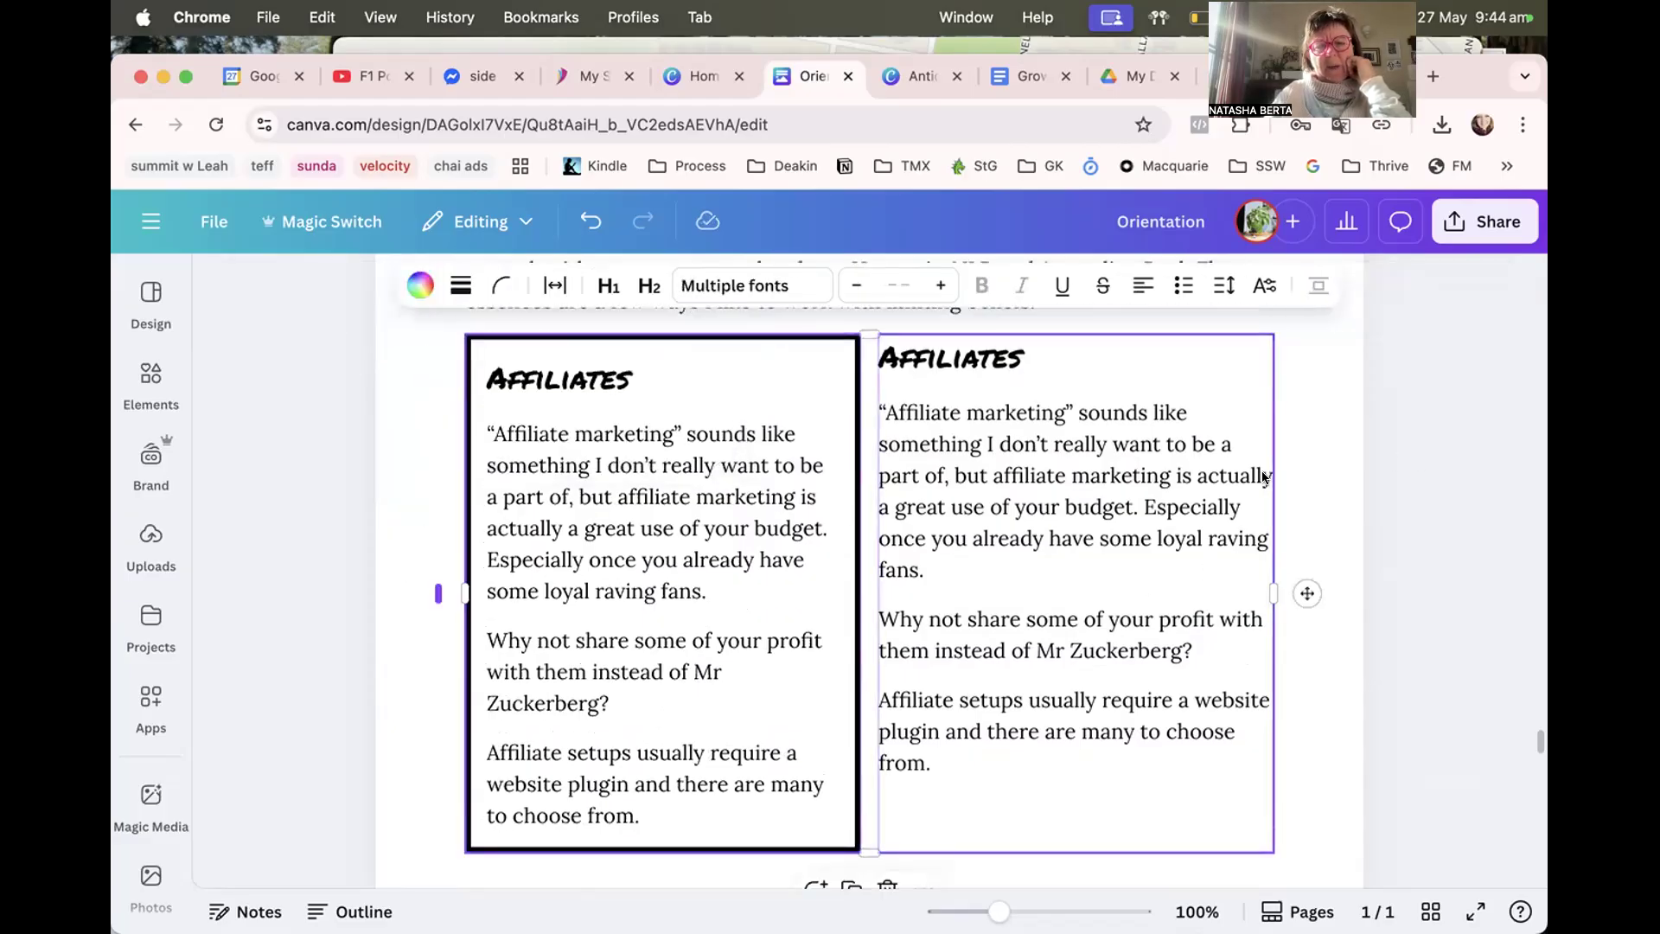
left_click(913, 476)
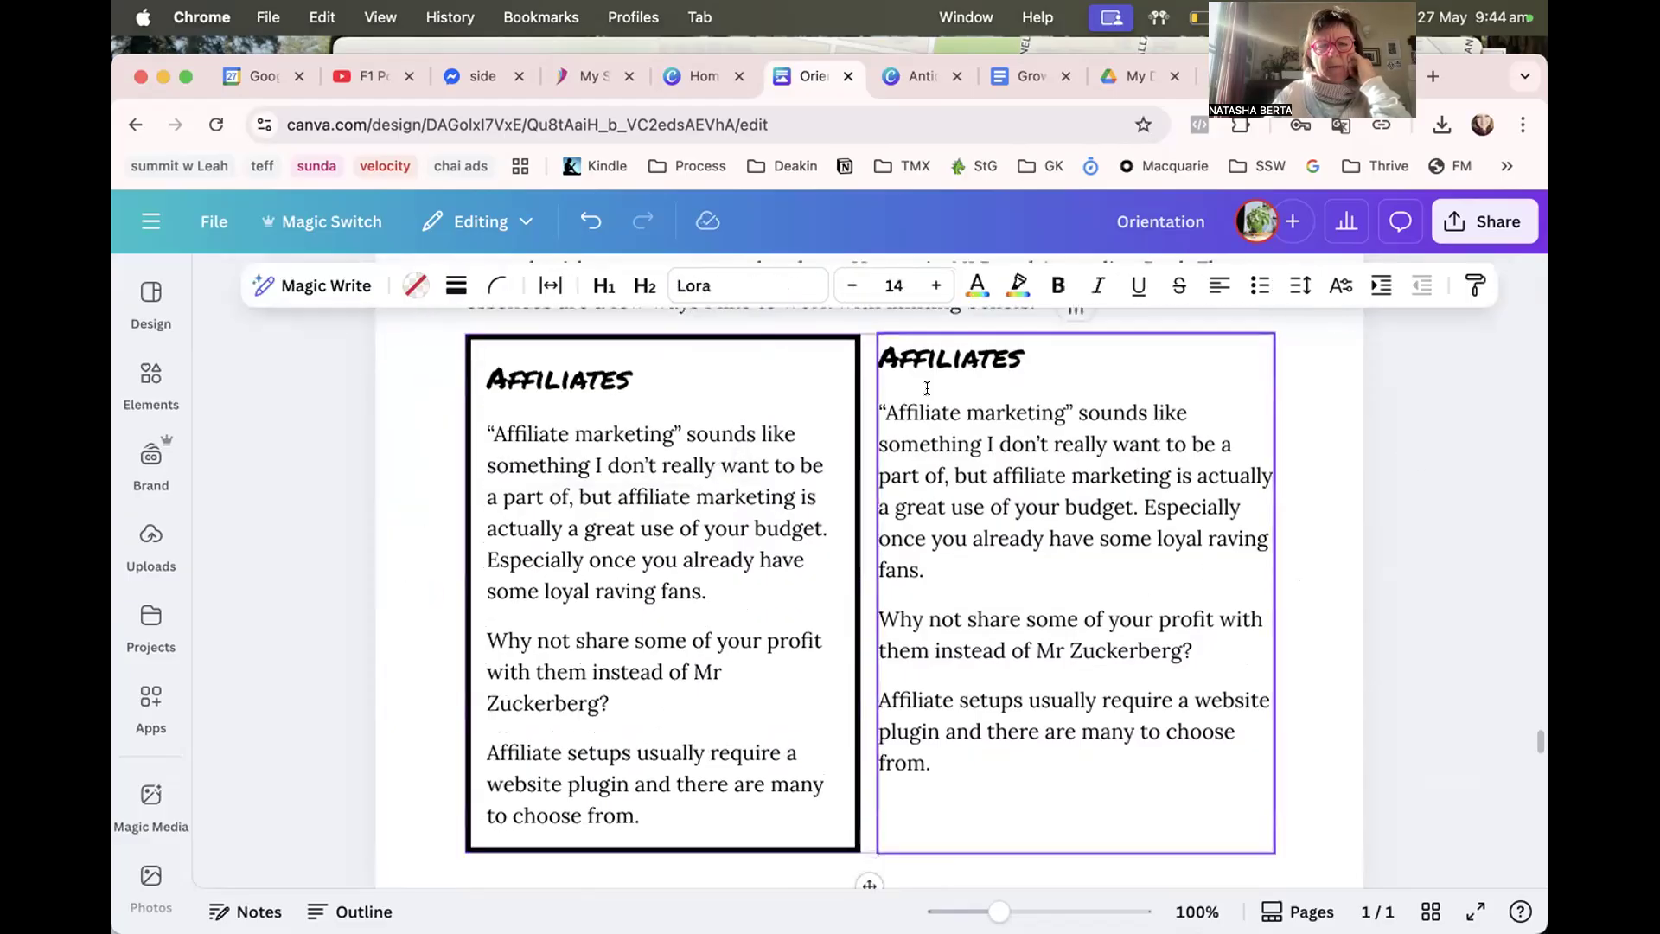
scroll(927, 388, "down", 4)
scroll(891, 380, "up", 4)
left_click_drag(882, 377, 910, 412)
left_click_drag(895, 476, 996, 484)
scroll(909, 546, "down", 10)
scroll(910, 547, "up", 15)
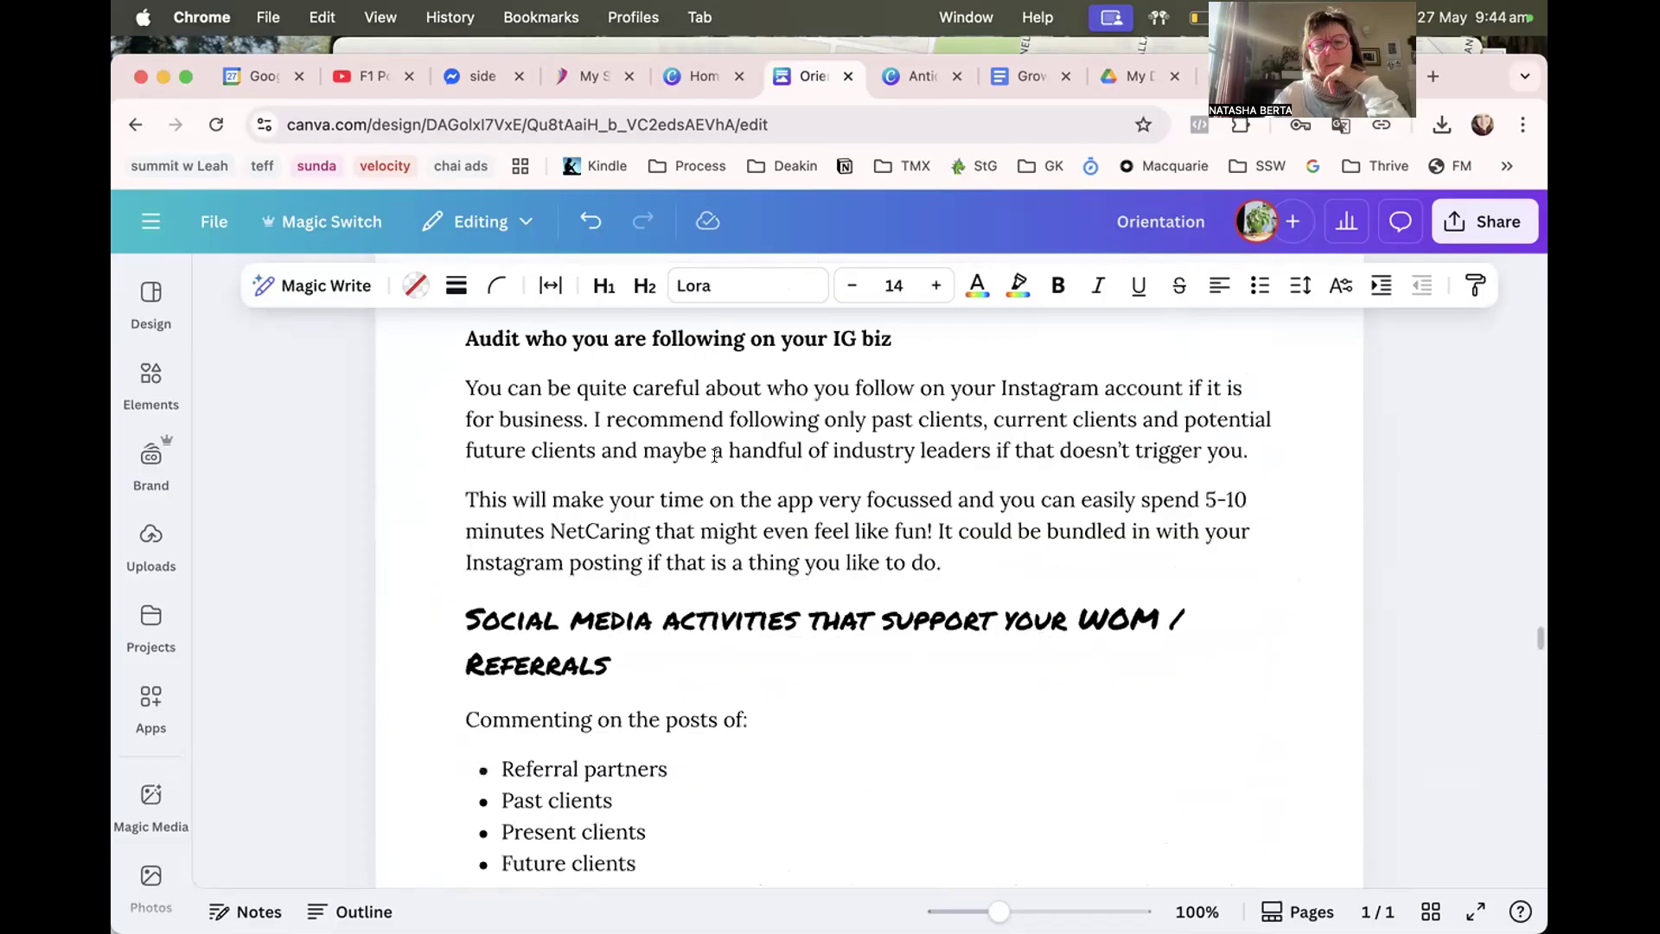
Open the download settings for the Orientation document.
scroll(715, 455, "up", 2)
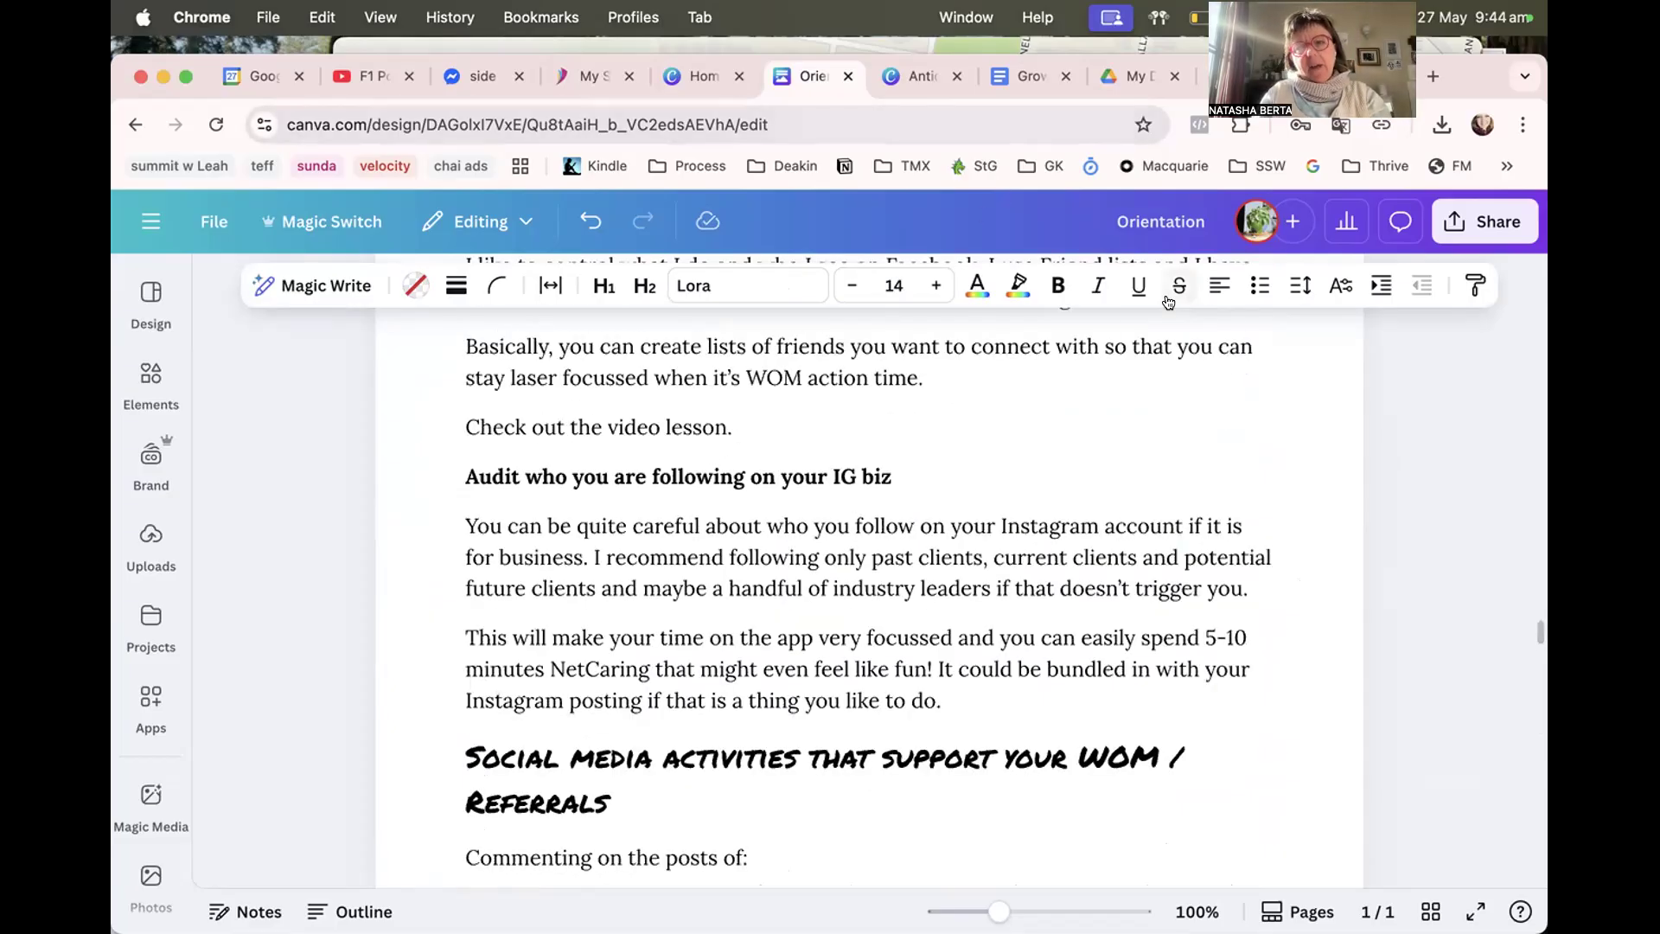
left_click(1444, 230)
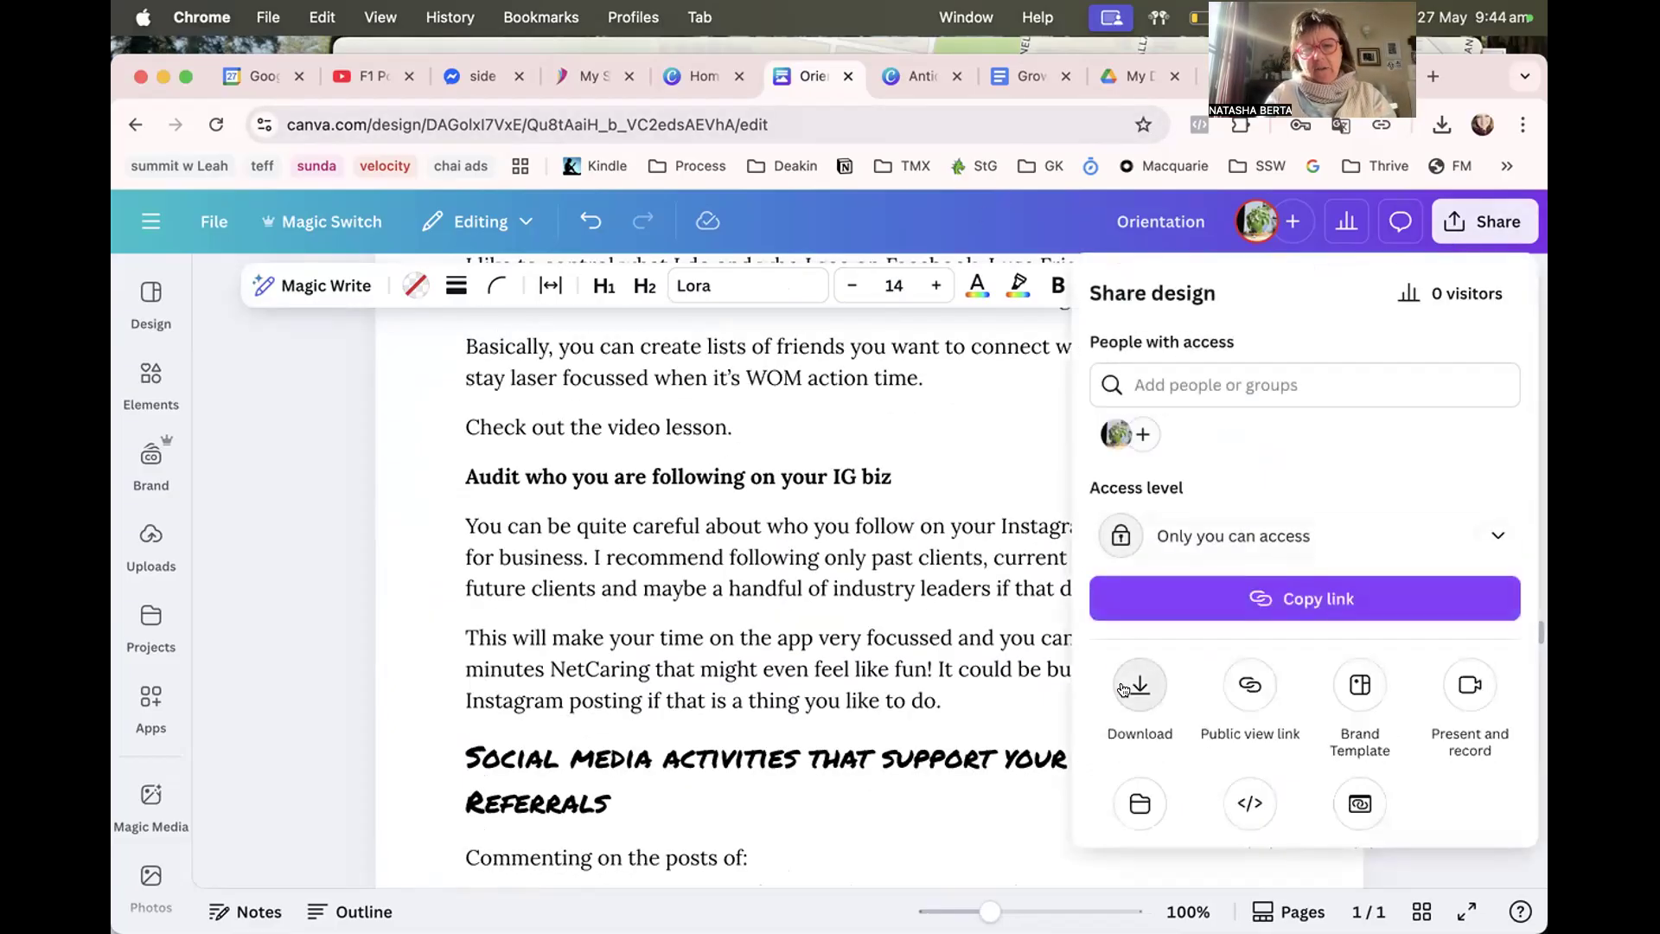
left_click(1123, 690)
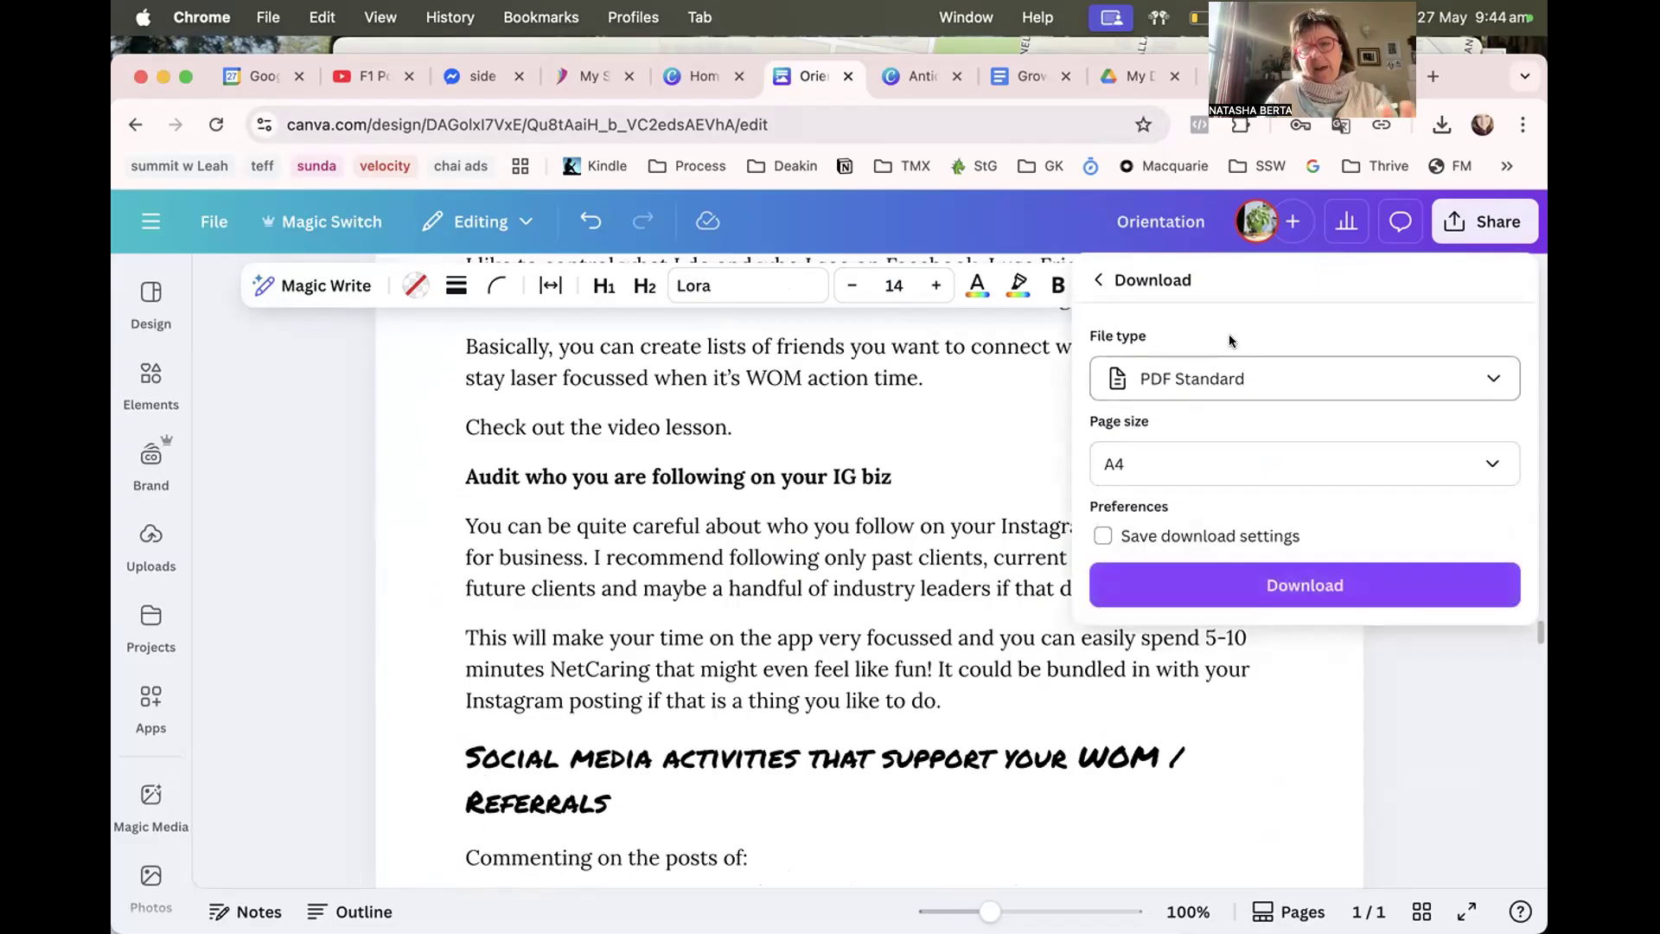